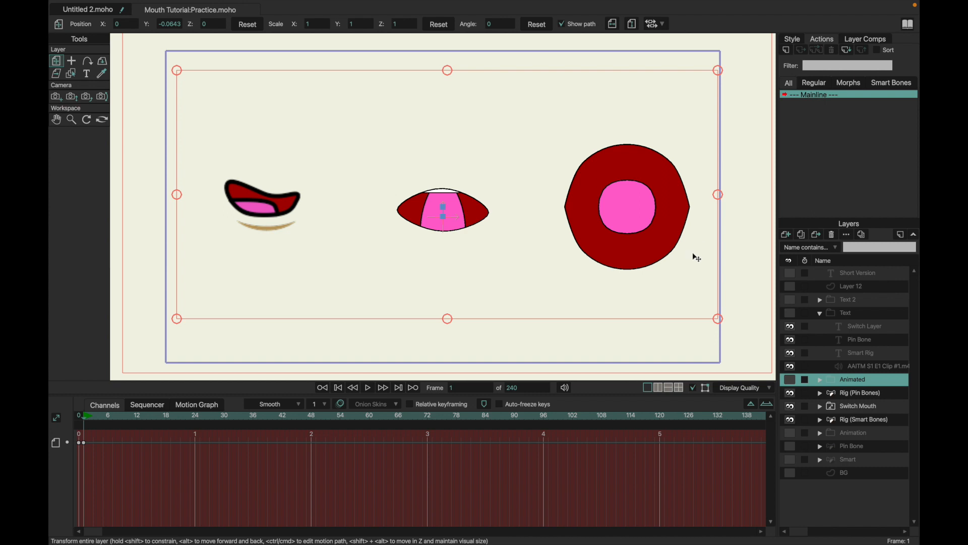
Switch the Switch Mouth layer to its Frown child and back to Smile.
click(854, 407)
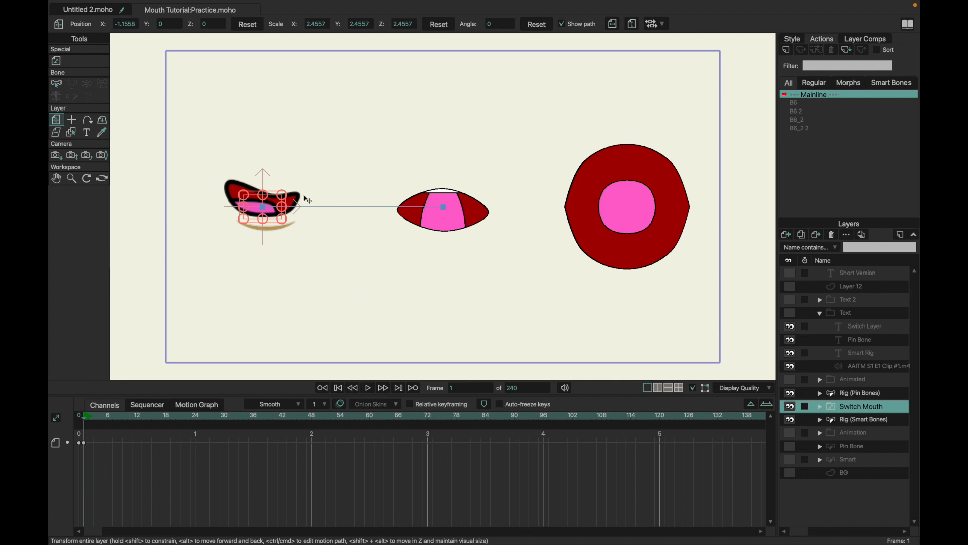
right_click(845, 404)
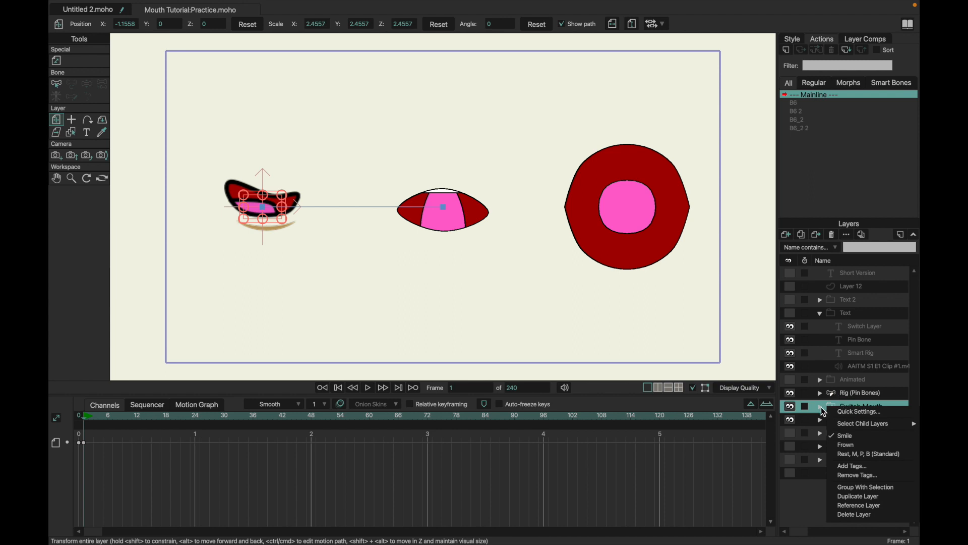
click(853, 445)
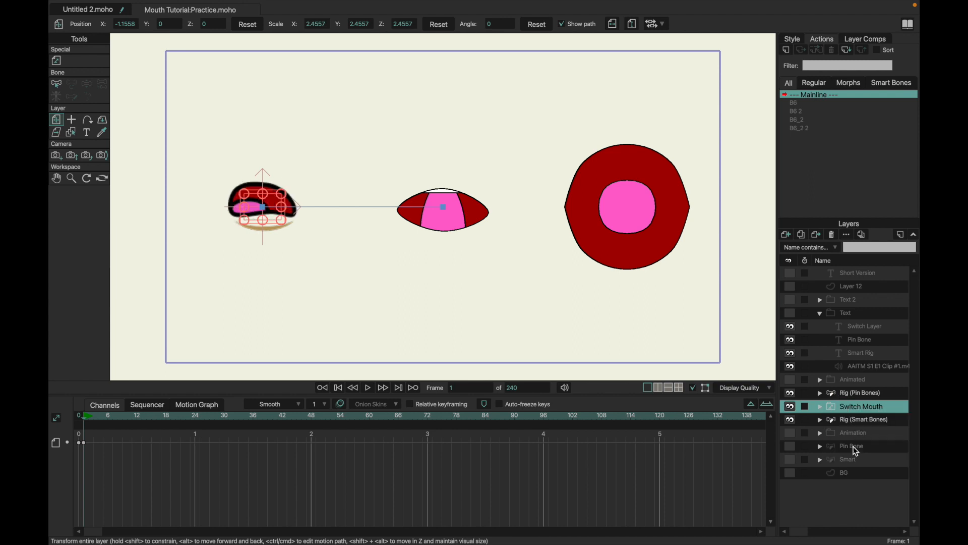
right_click(837, 406)
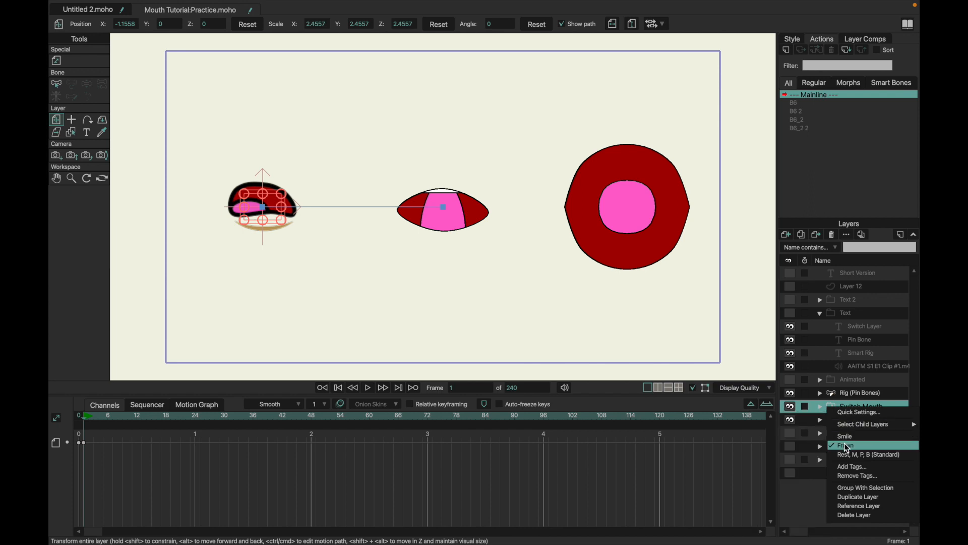
click(845, 438)
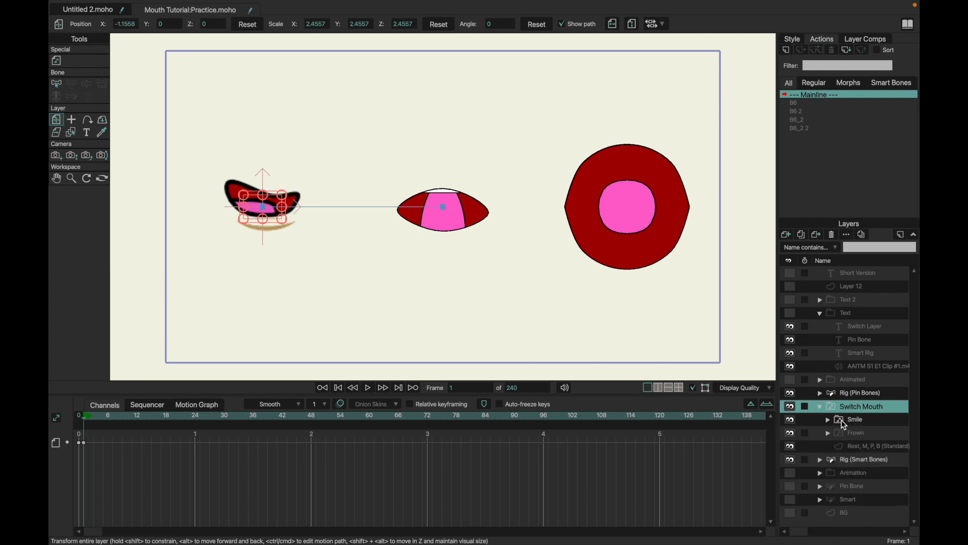
View the Smile layer's list of mouth shapes and toggle the layer's visibility off and on.
right_click(841, 420)
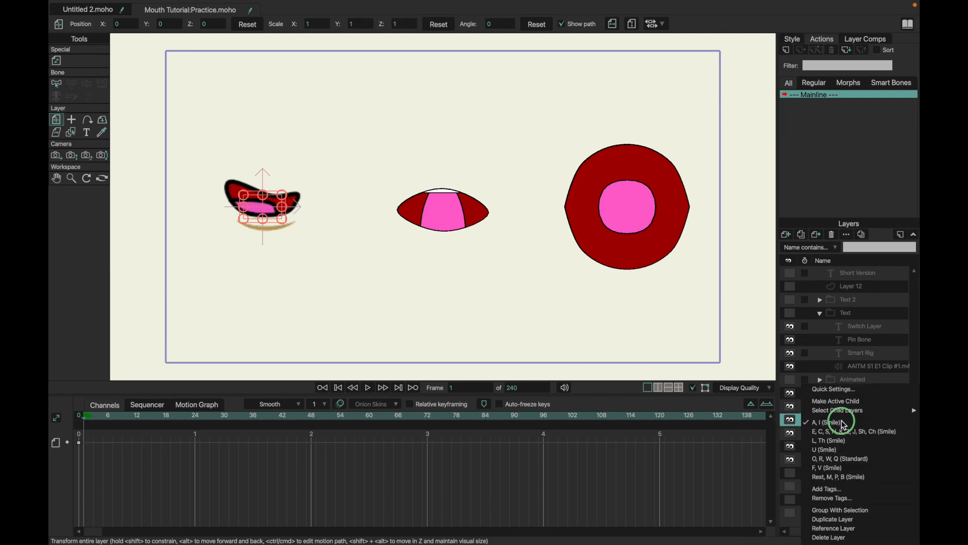
click(790, 419)
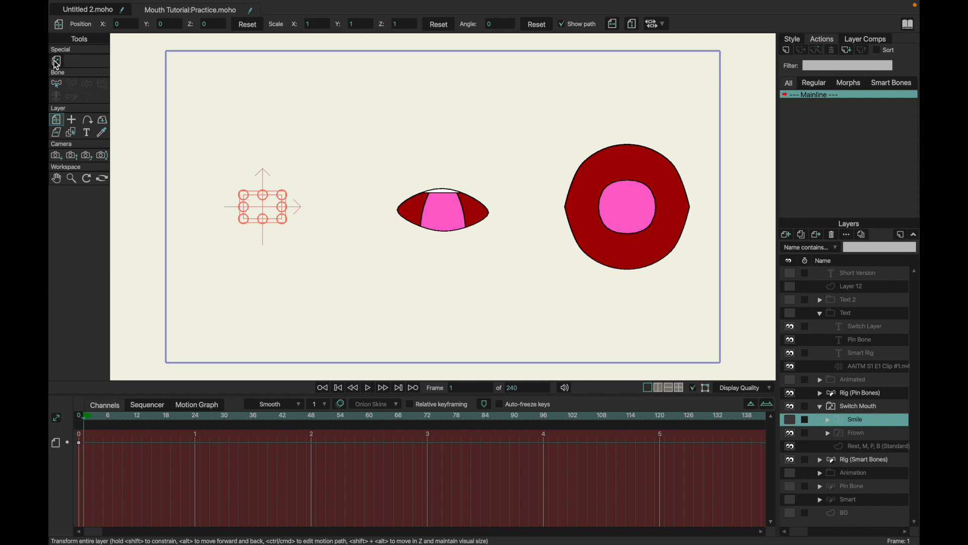
click(790, 421)
Use the switch-layer tool to set Smile's active child to O, R, W, Q (Standard) and back to A, I (Smile).
click(60, 61)
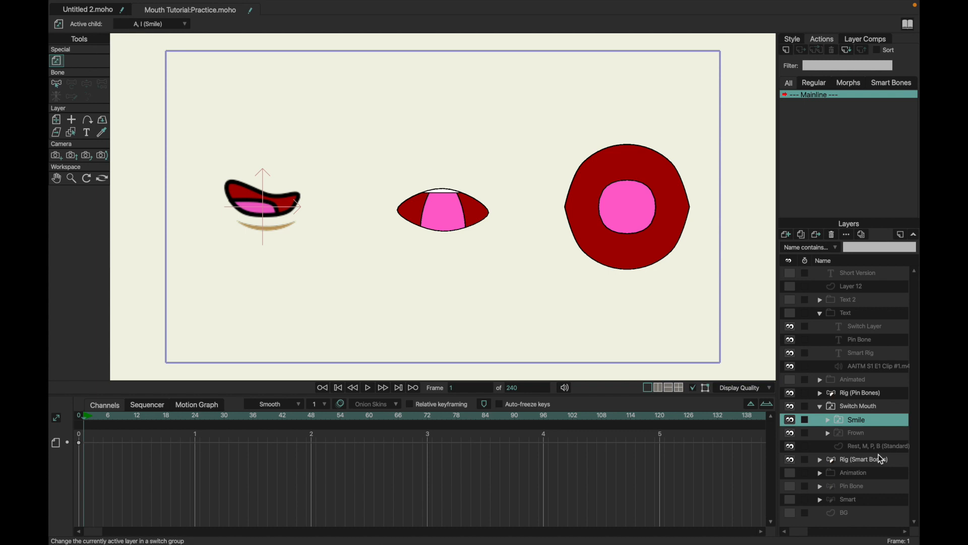
click(863, 405)
click(861, 419)
click(860, 407)
click(859, 419)
click(182, 24)
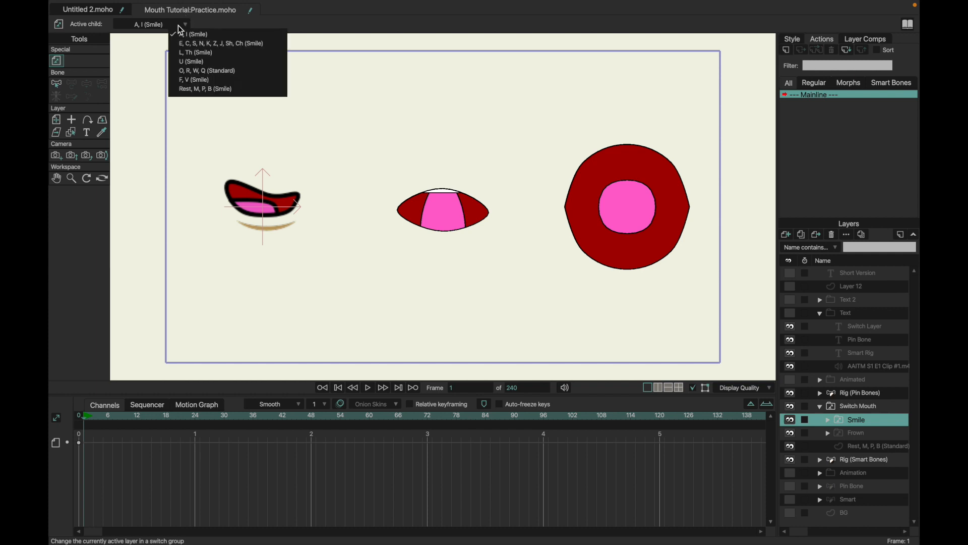
click(191, 69)
click(180, 24)
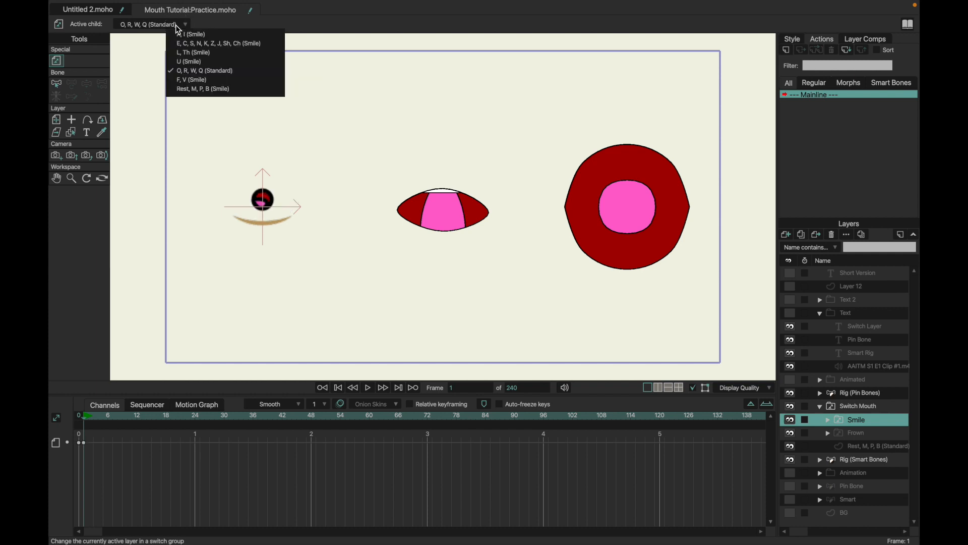
click(191, 36)
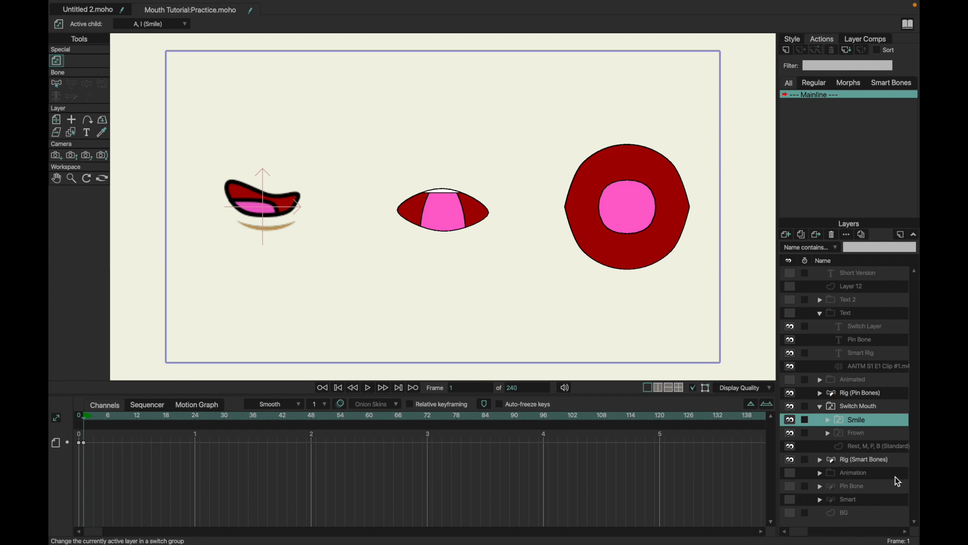
Inspect the bones of the Rig (Pin Bones) and Rig (Smart Bones) layers, collapsing the Switch Mouth layer.
click(857, 400)
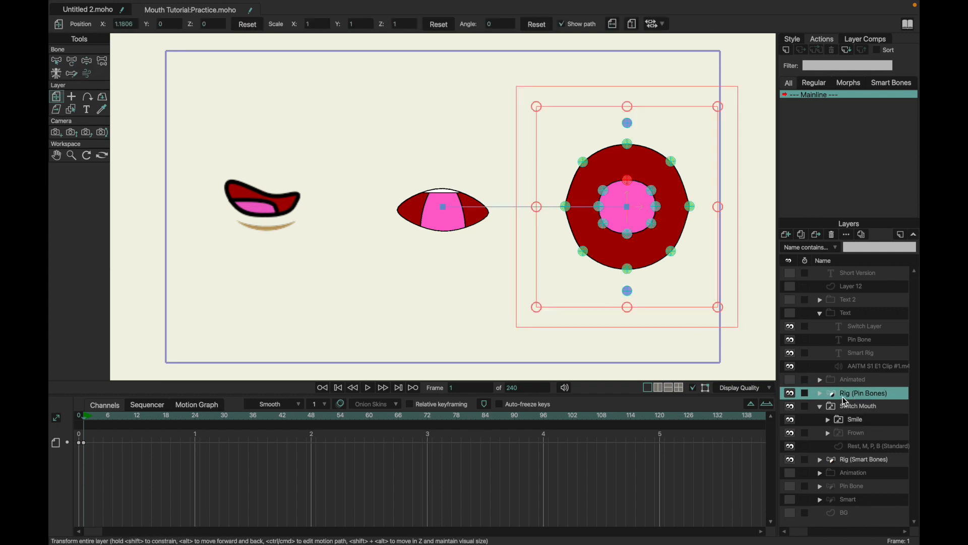
click(821, 406)
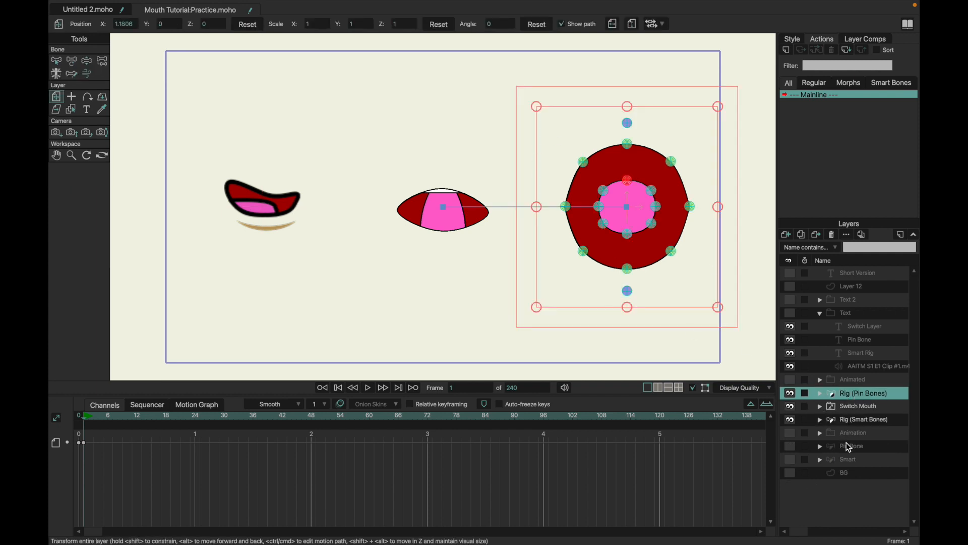
click(848, 424)
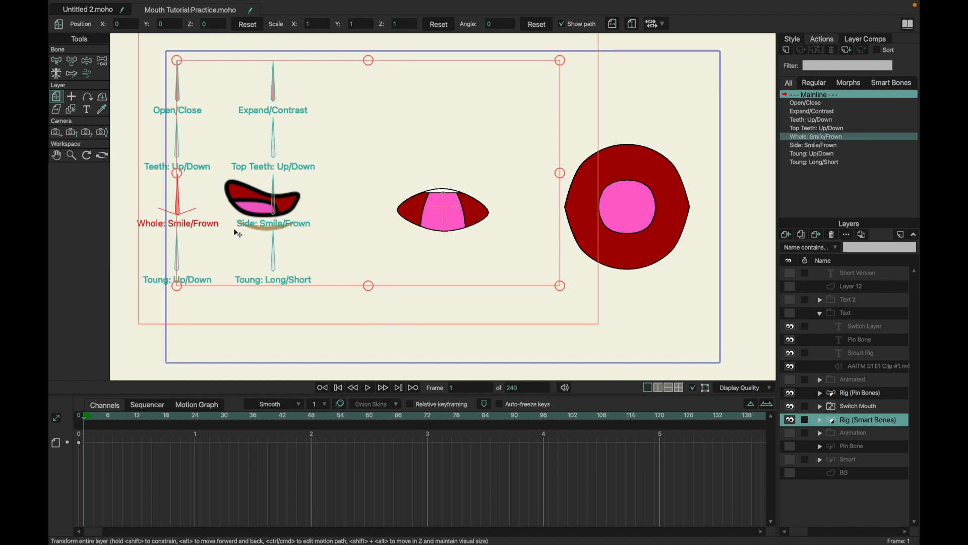
click(859, 393)
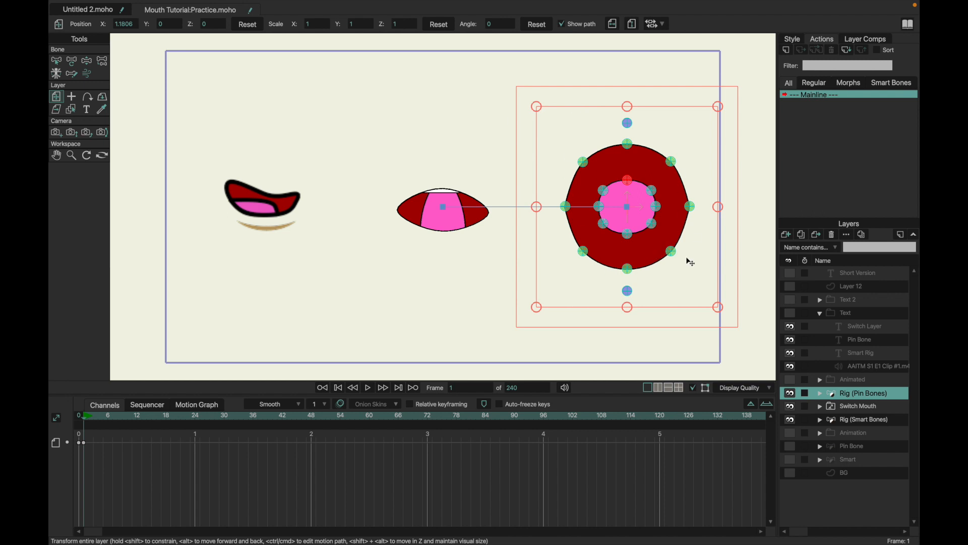
Pose the Rig (Smart Bones) mouth by rotating its control bones for mouth opening, width, teeth, smile/frown and tongue.
click(840, 421)
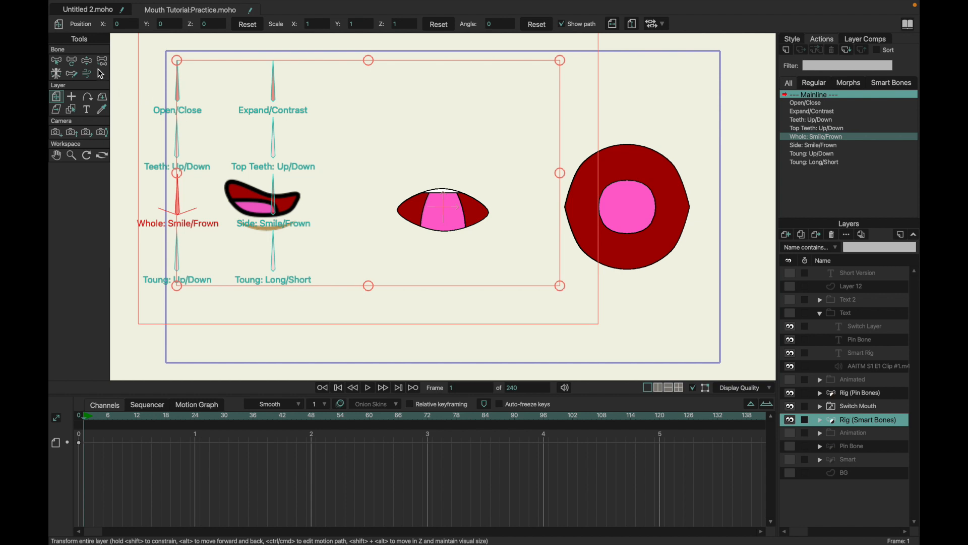
click(87, 60)
drag(194, 187, 142, 174)
drag(263, 135, 313, 143)
drag(309, 191, 238, 189)
mouse_move(262, 252)
mouse_down()
mouse_move(316, 248)
mouse_move(256, 255)
mouse_up()
mouse_move(178, 261)
mouse_down()
mouse_move(169, 261)
mouse_move(184, 252)
mouse_up()
mouse_move(181, 153)
mouse_down()
mouse_move(162, 148)
mouse_move(178, 148)
mouse_up()
drag(173, 209, 177, 206)
drag(256, 189, 295, 190)
drag(292, 69, 329, 96)
drag(181, 78, 201, 82)
drag(300, 92, 254, 99)
drag(176, 134, 213, 129)
drag(210, 184, 255, 188)
drag(176, 263, 174, 262)
drag(245, 259, 283, 209)
drag(291, 150, 322, 173)
drag(279, 212, 273, 186)
drag(257, 98, 303, 111)
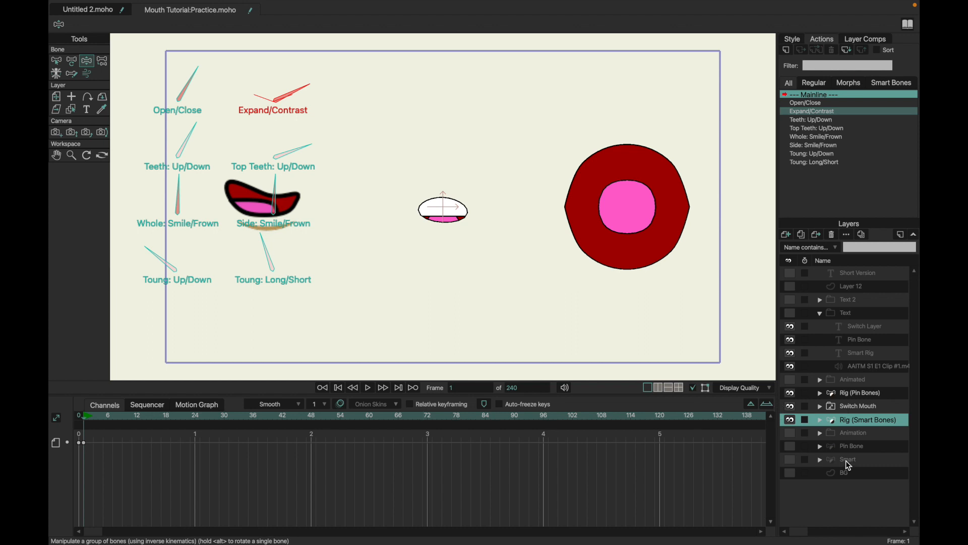
On Rig (Pin Bones), reshape the round mouth into a wide grin and bring the upper and lower teeth into it.
click(858, 392)
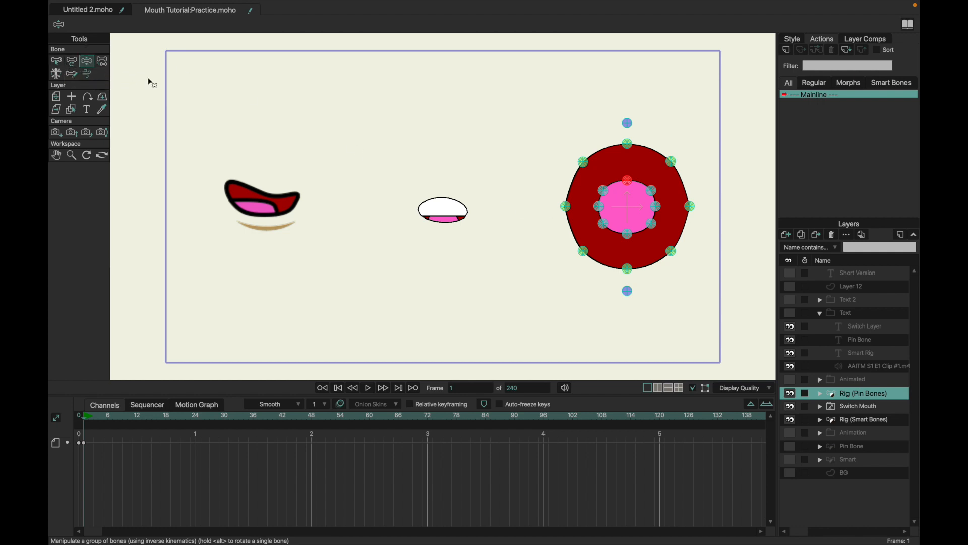
drag(565, 206, 539, 149)
drag(690, 206, 706, 151)
drag(628, 144, 627, 172)
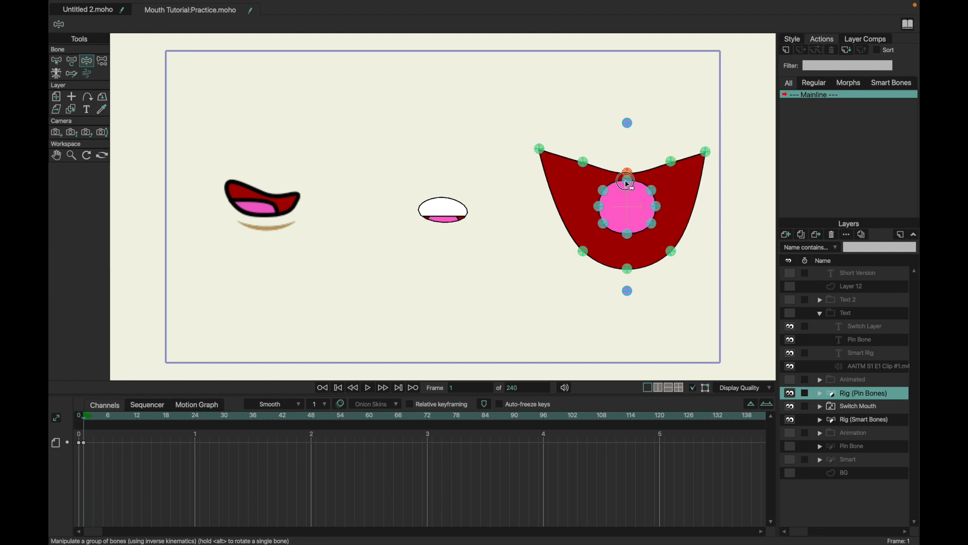
drag(628, 123, 634, 165)
drag(631, 289, 633, 265)
Widen the tongue with its two side pins and stretch it downward by moving five of its other pins together.
drag(598, 206, 584, 222)
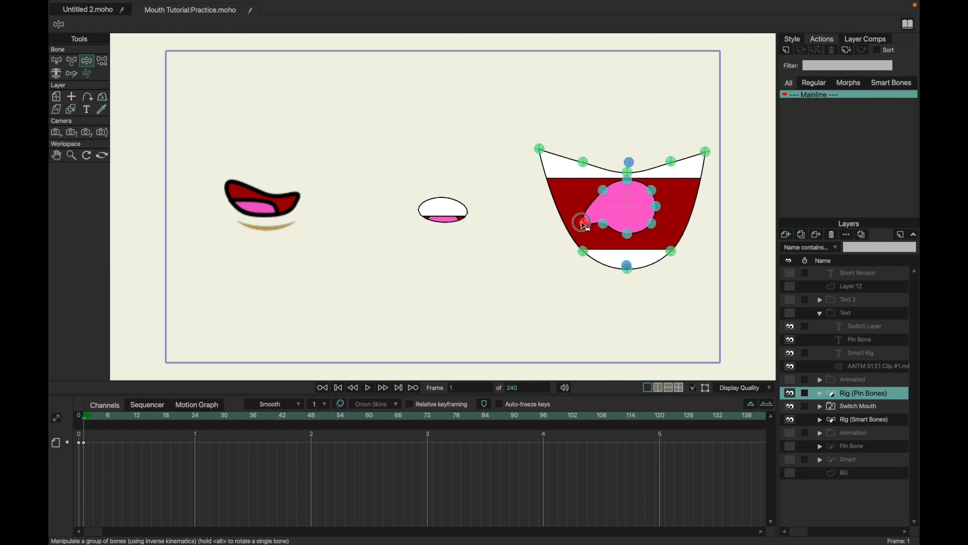
drag(656, 207, 675, 228)
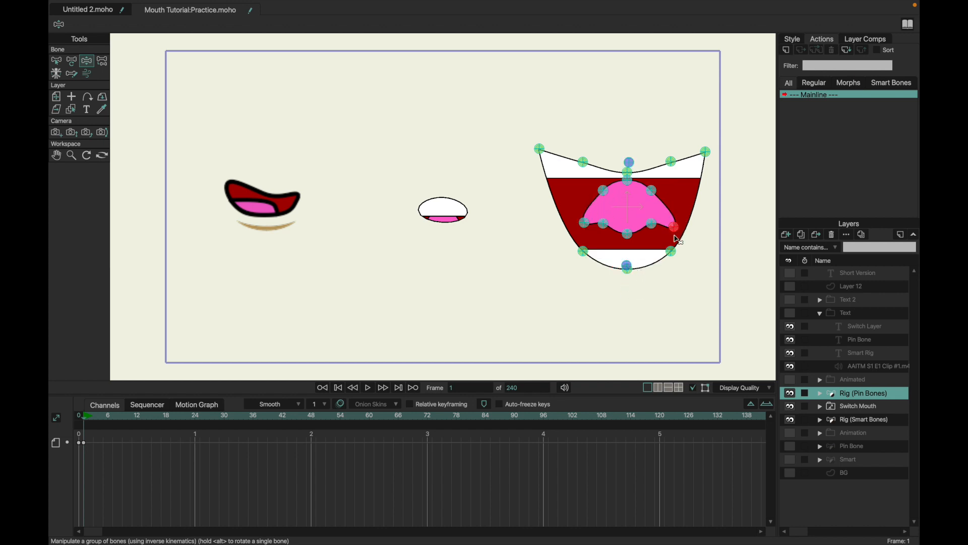
click(56, 60)
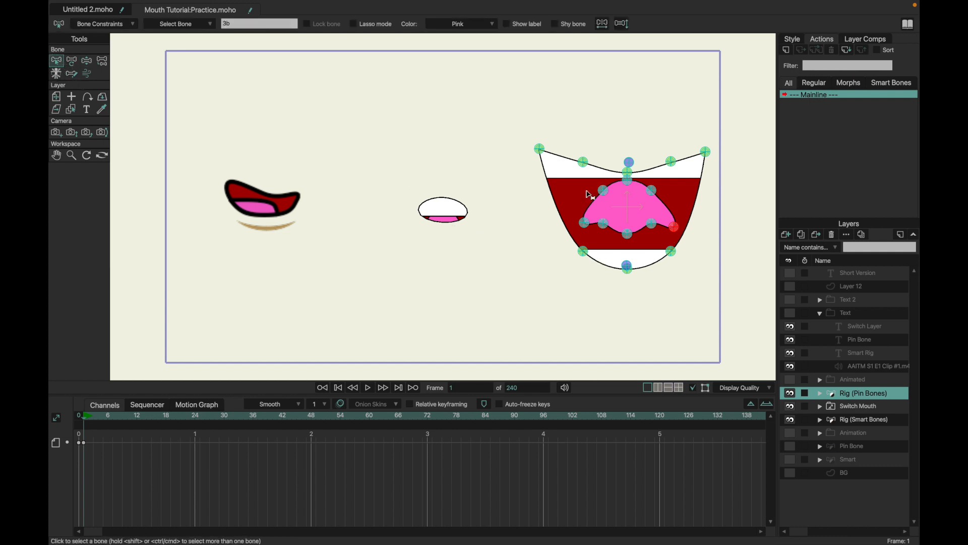
drag(593, 181, 640, 245)
drag(633, 210, 668, 240)
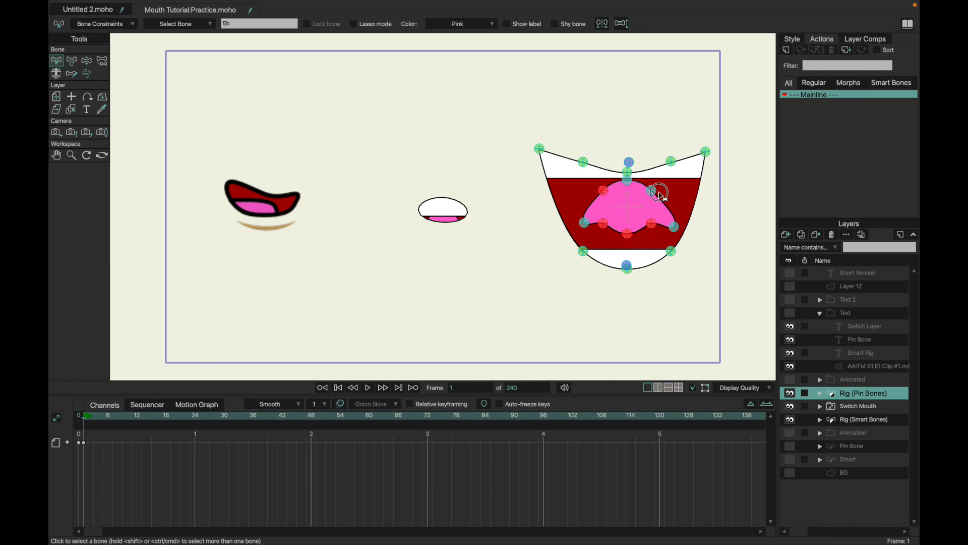
shift+click(649, 188)
click(71, 60)
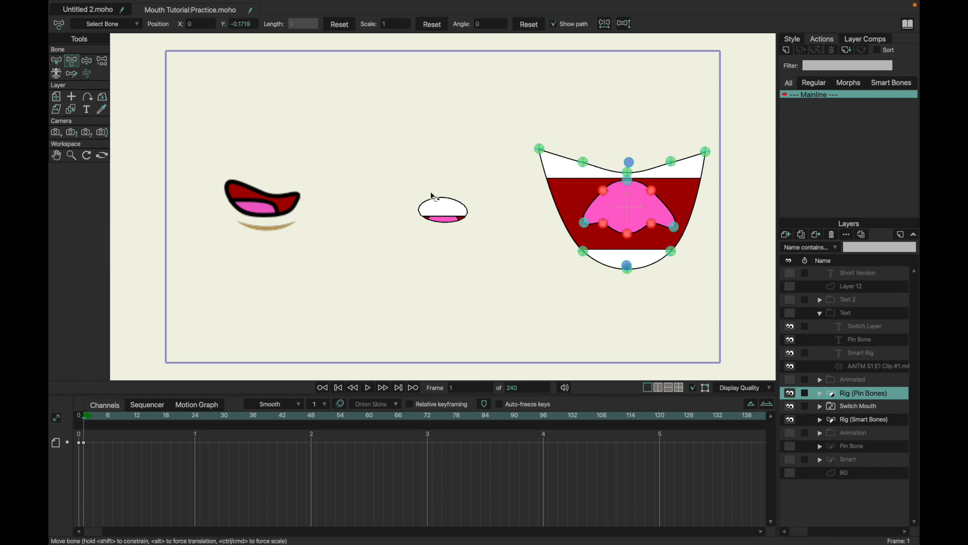
drag(627, 235, 627, 279)
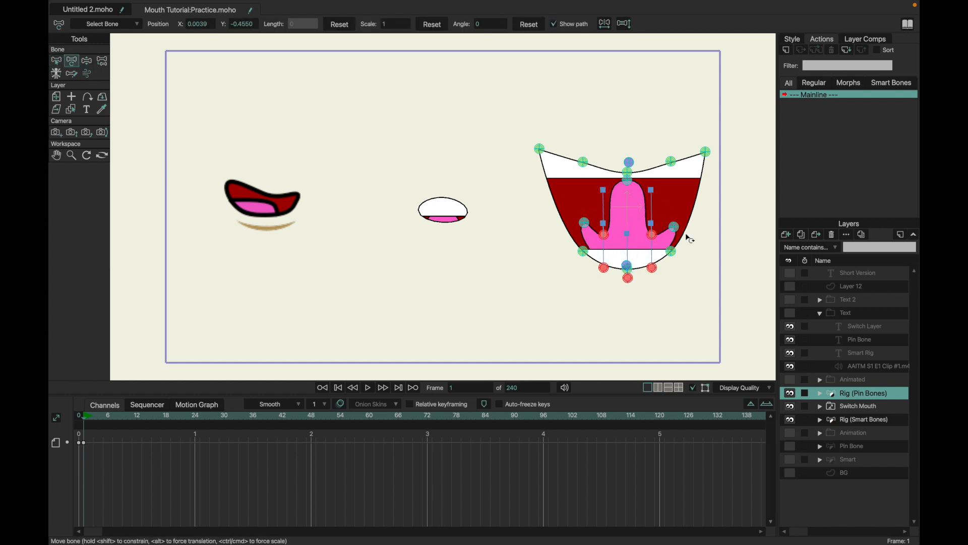
click(57, 64)
click(320, 90)
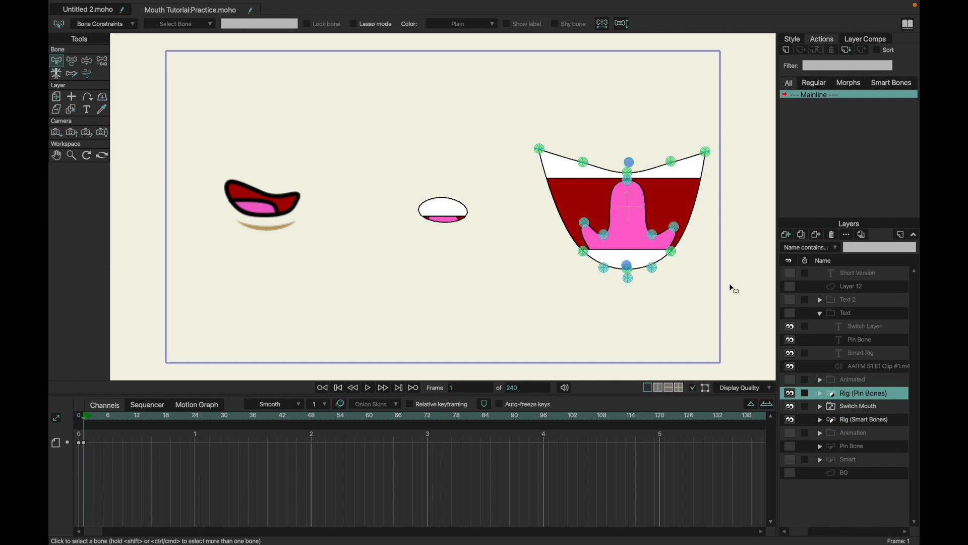
Close the practice document and scale the mouth-chart image to about 0.47, placing it in the upper-right corner of the frame.
key(super+w)
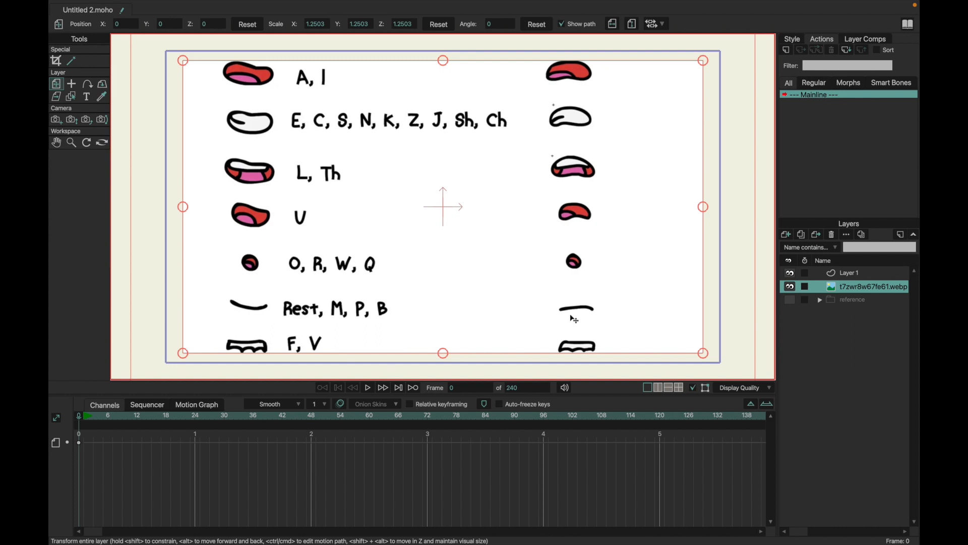
drag(706, 351, 619, 266)
drag(465, 364, 611, 291)
drag(462, 205, 514, 214)
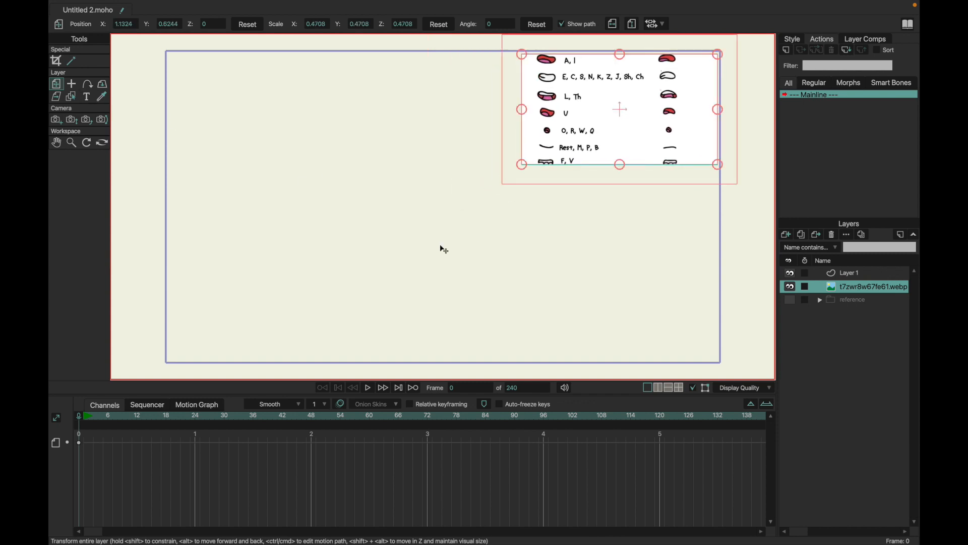
Group Layer 1 into a new group layer and name the group "ai".
click(832, 273)
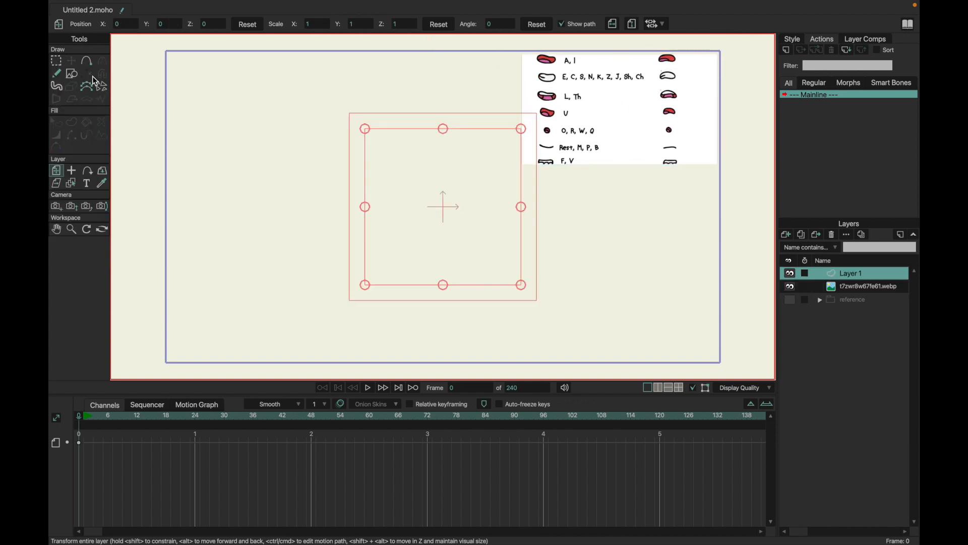
click(791, 241)
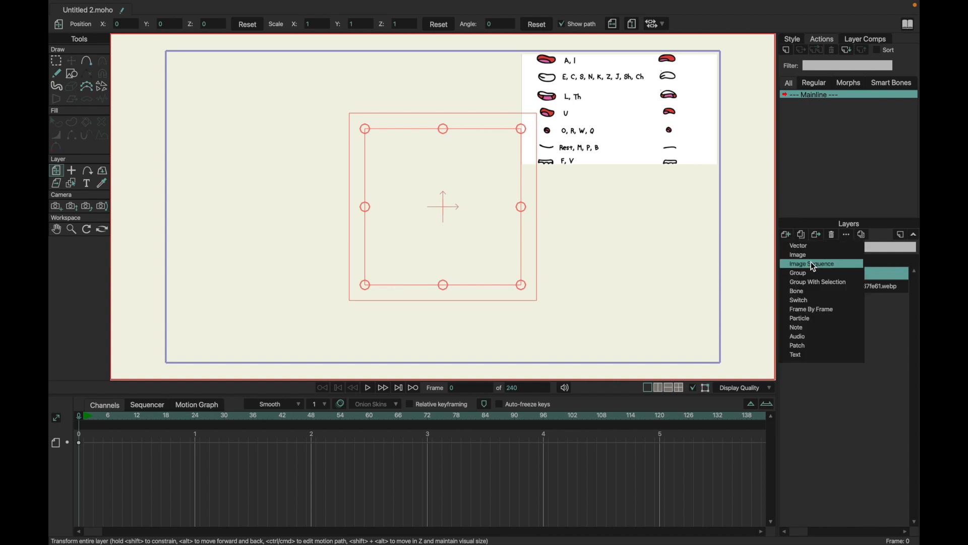
click(812, 280)
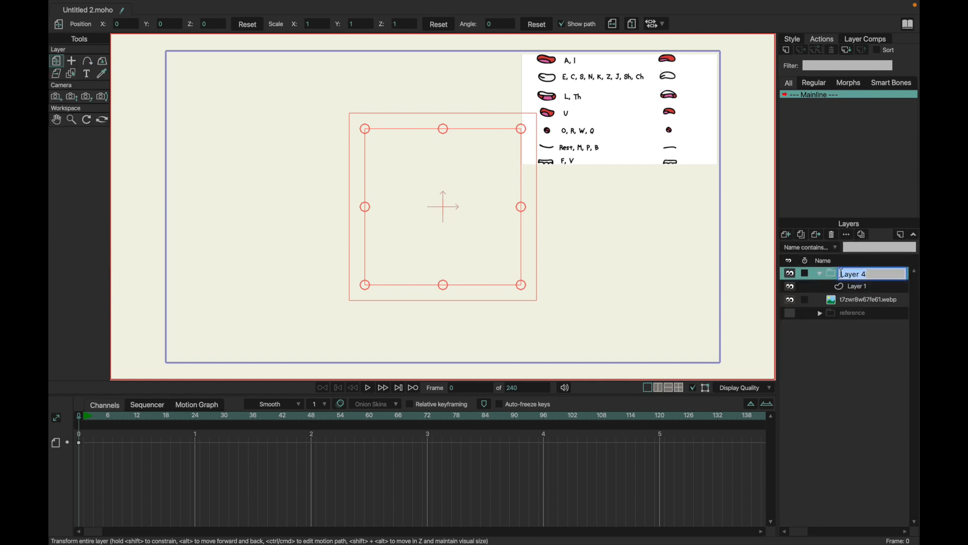
double_click(834, 280)
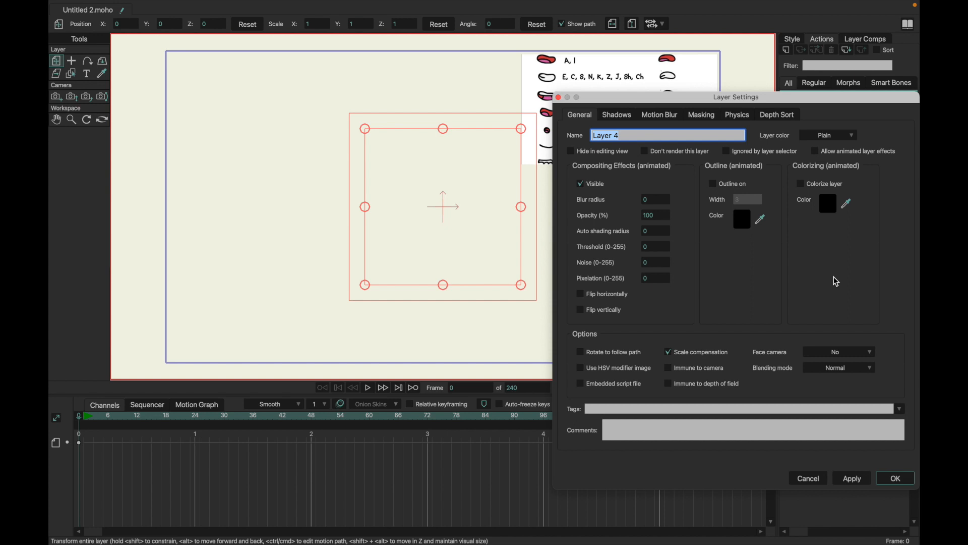
text(A)
key(Return)
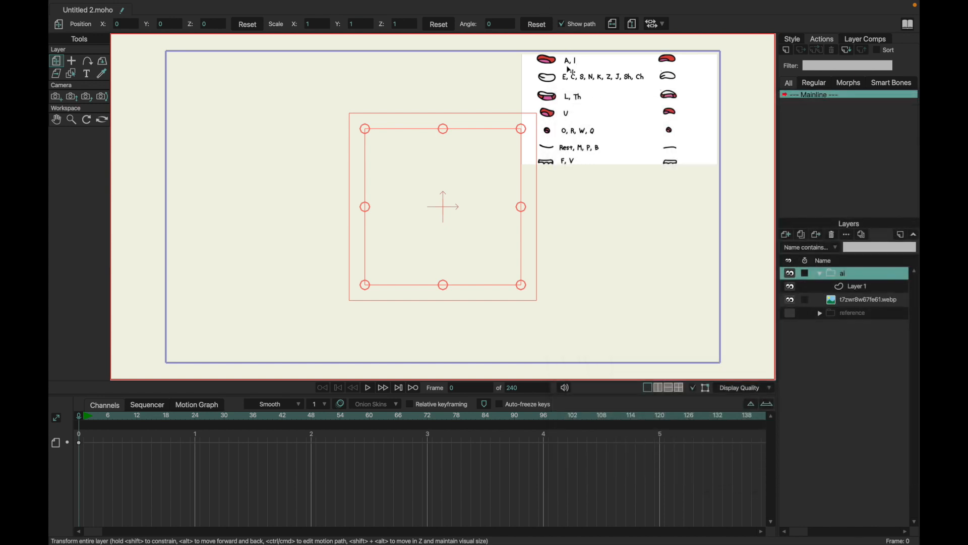
Rename the vector layer in the ai group to "inside".
double_click(842, 288)
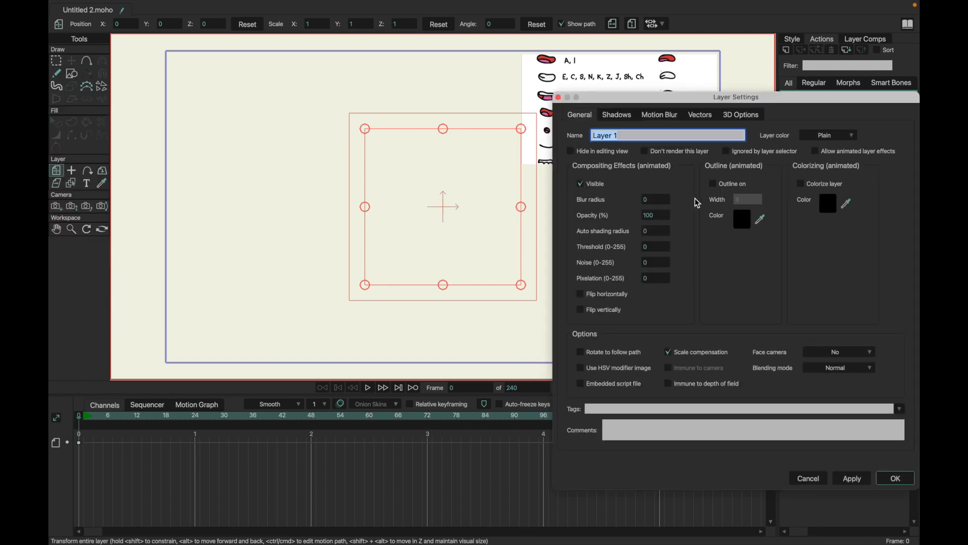
text(inside)
key(Return)
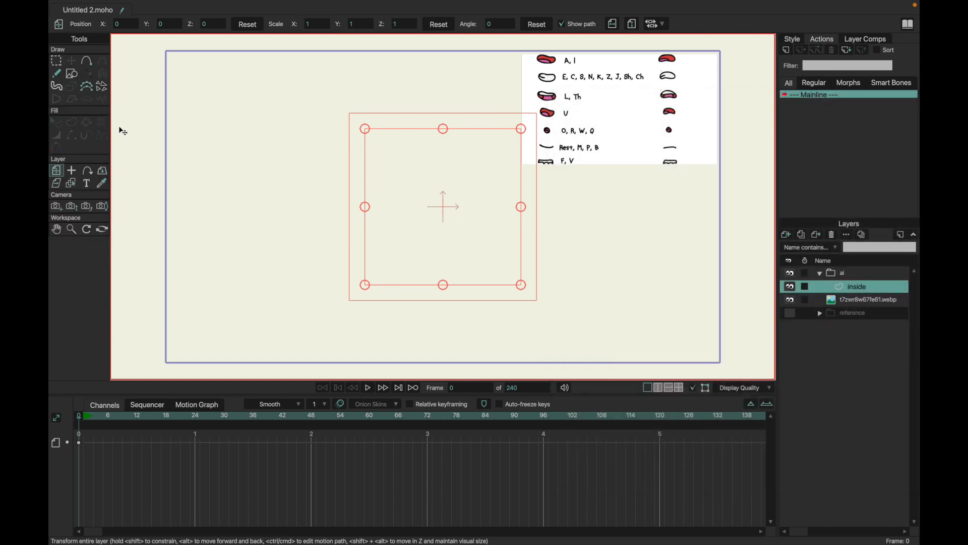
Draw a wide oval on the inside layer and centre it at position X 0, Y 0.
click(72, 74)
click(183, 24)
drag(337, 142, 528, 266)
key(t)
click(276, 24)
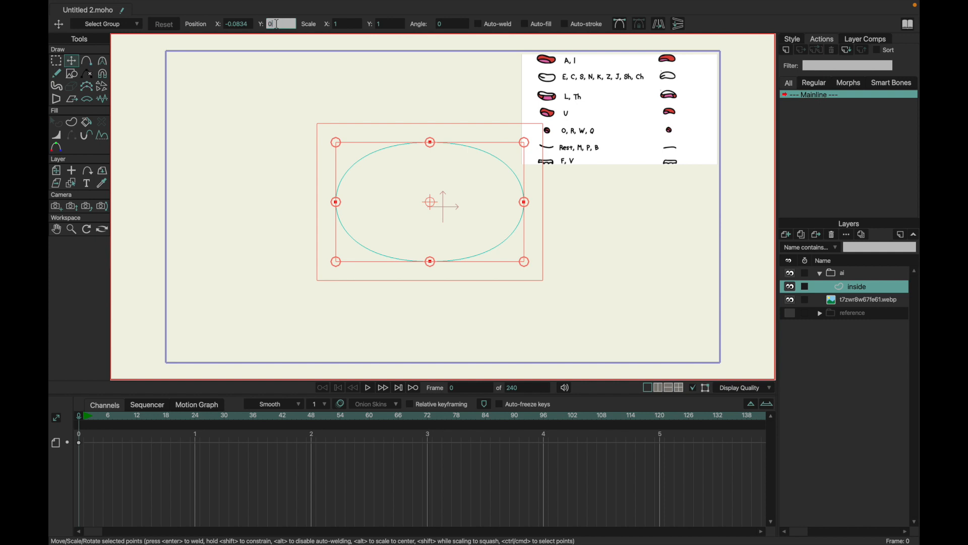
click(240, 23)
text(0)
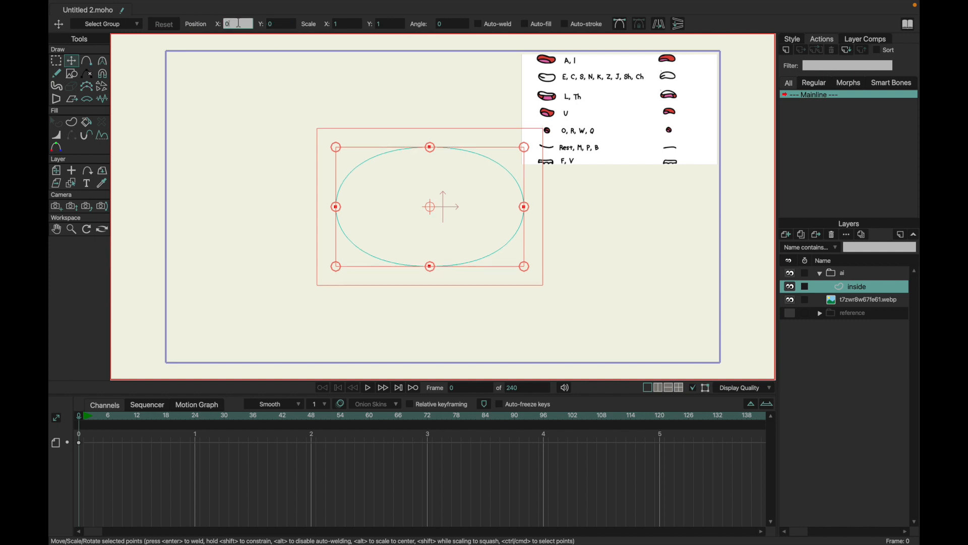
key(Return)
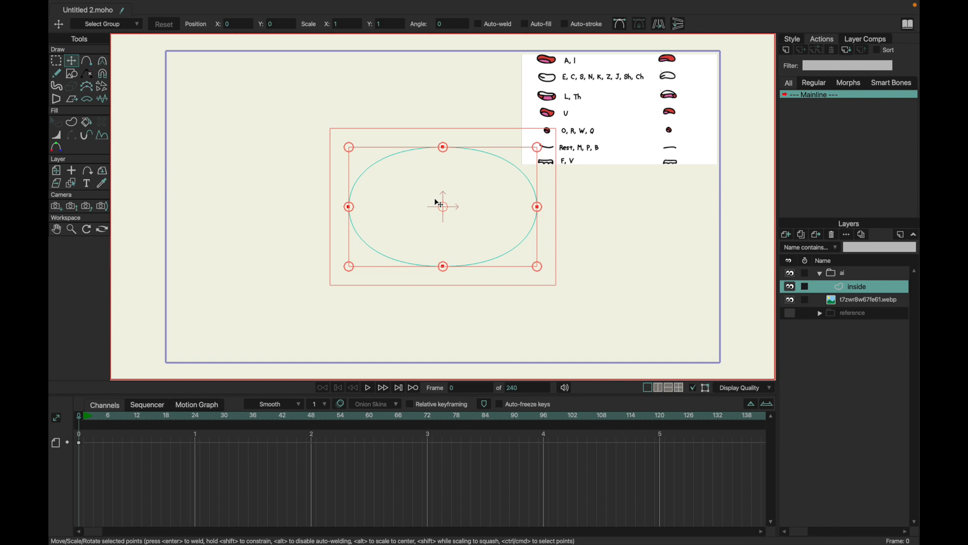
Move the oval away from the centre and return it to position X 0, Y 0.
drag(457, 225, 343, 265)
click(235, 23)
text(0)
click(278, 24)
text(0)
key(Return)
Reshape the oval into a slanted mouth by raising its left point and lowering its top point.
click(211, 246)
drag(364, 213, 360, 172)
drag(443, 147, 445, 172)
Paint the mouth outline on the inside layer with both a white fill and a black stroke.
click(836, 303)
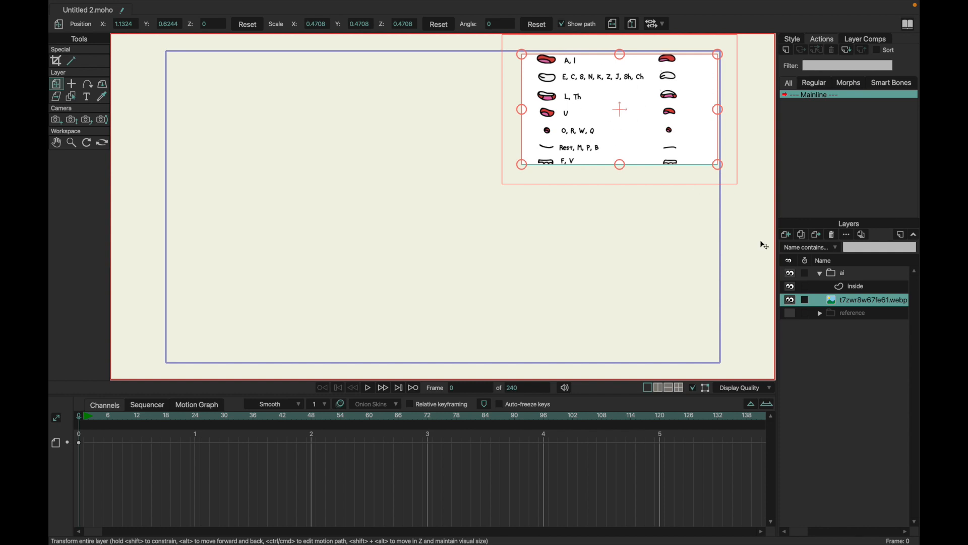
click(847, 286)
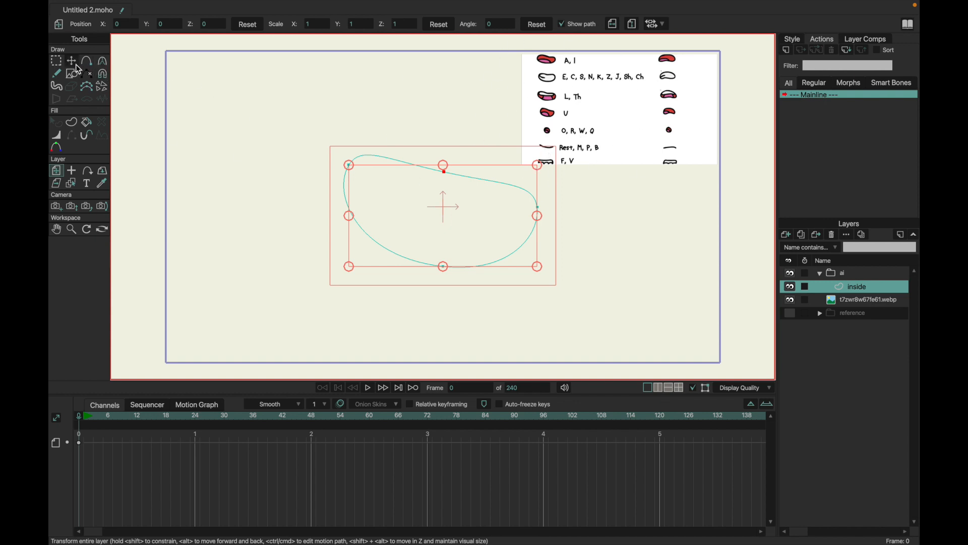
key(p)
key(Escape)
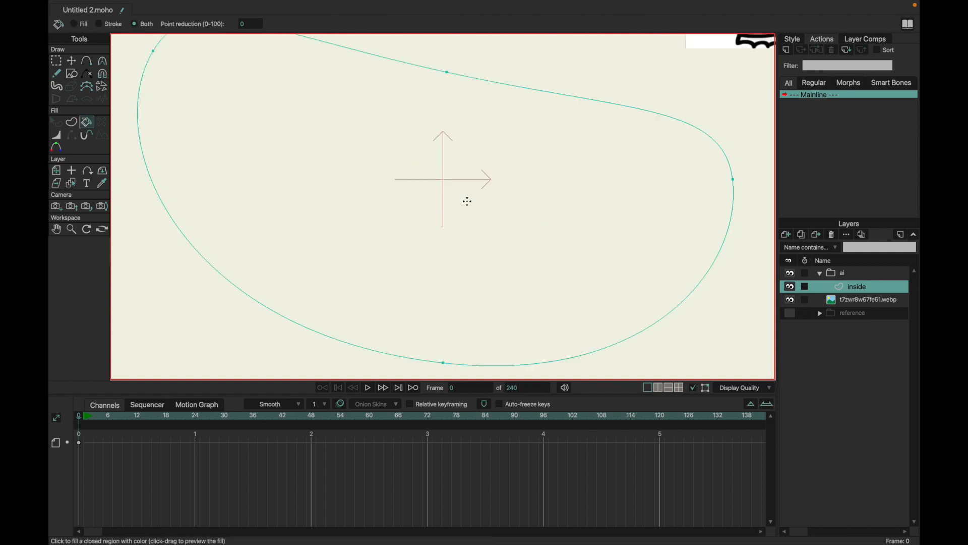
scroll(467, 201, down, 10)
drag(390, 188, 415, 190)
key(q)
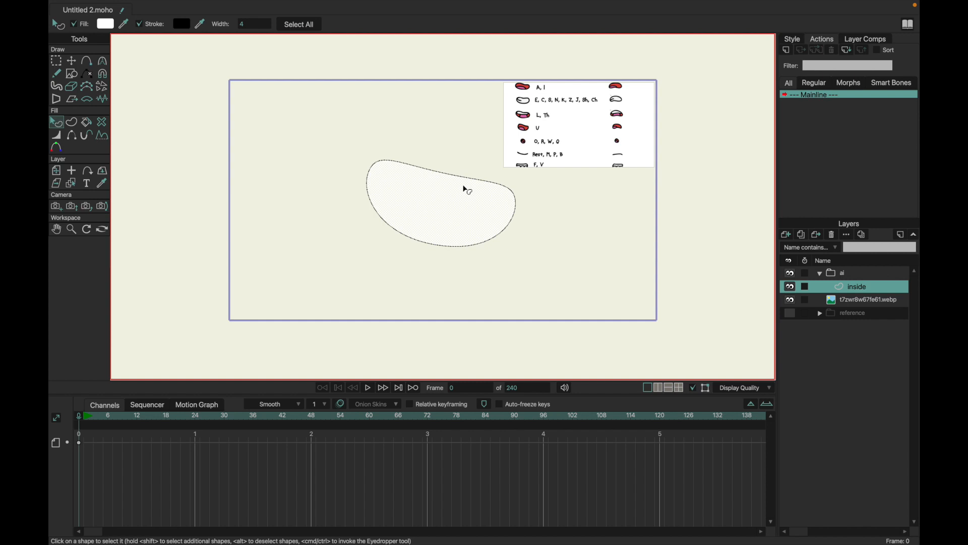
Select the mouth shape and change its fill to the medium dark red swatch.
scroll(467, 189, up, 5)
scroll(467, 190, down, 5)
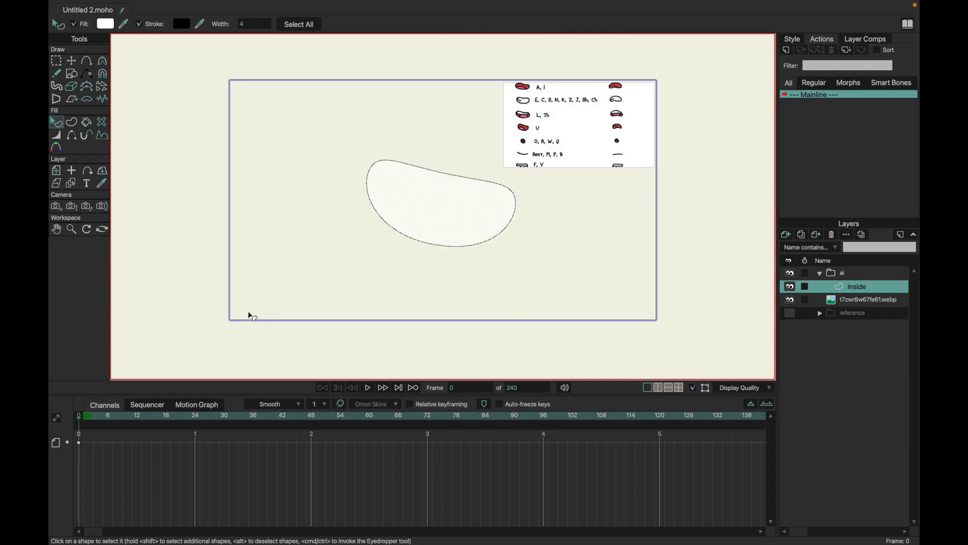
click(56, 228)
click(104, 25)
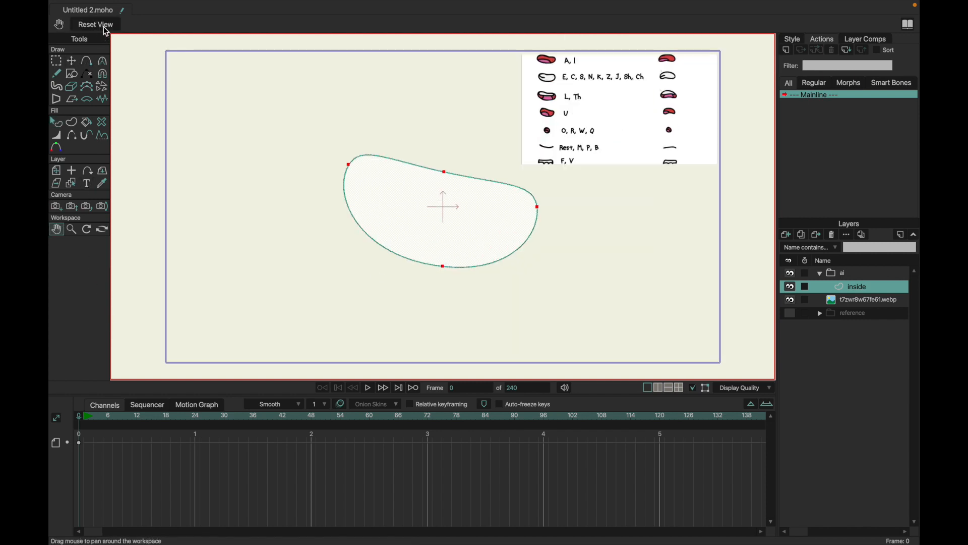
key(q)
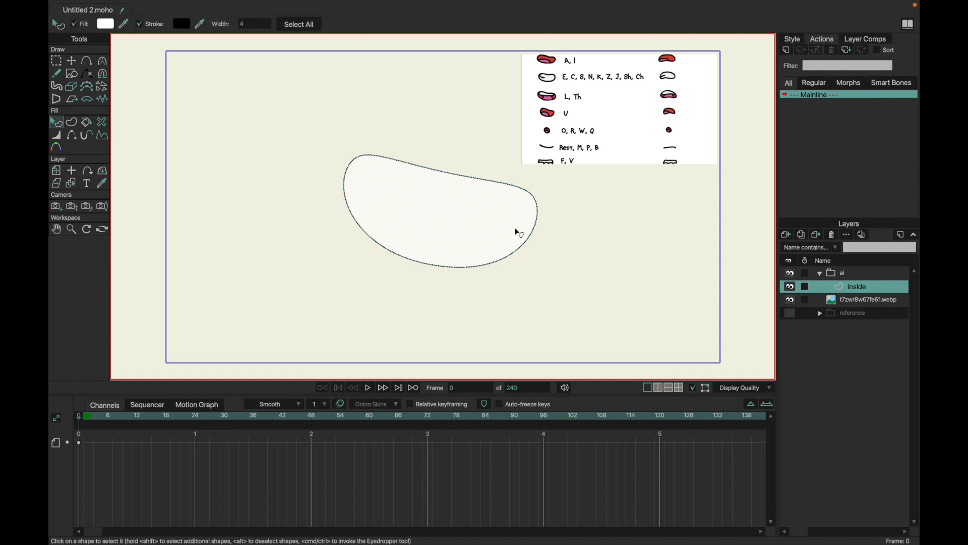
click(792, 40)
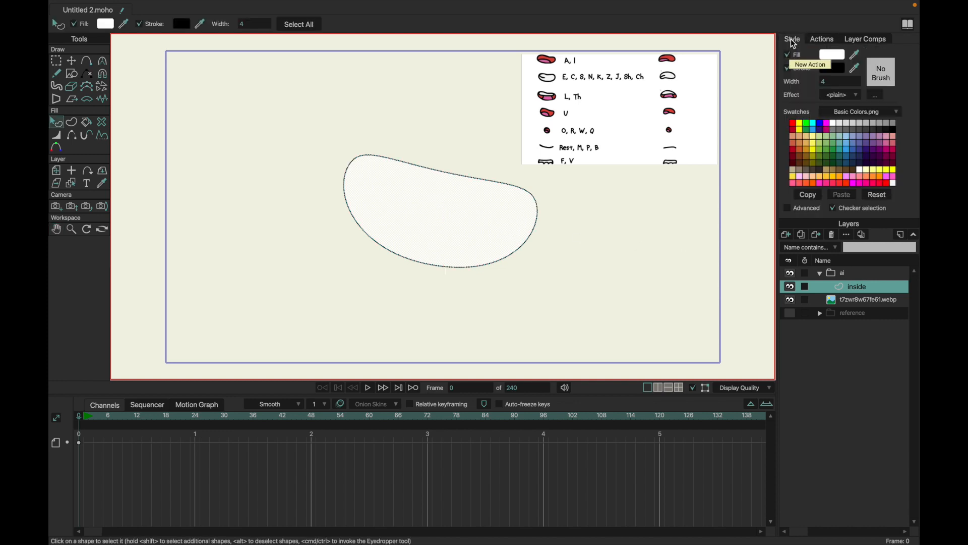
click(794, 164)
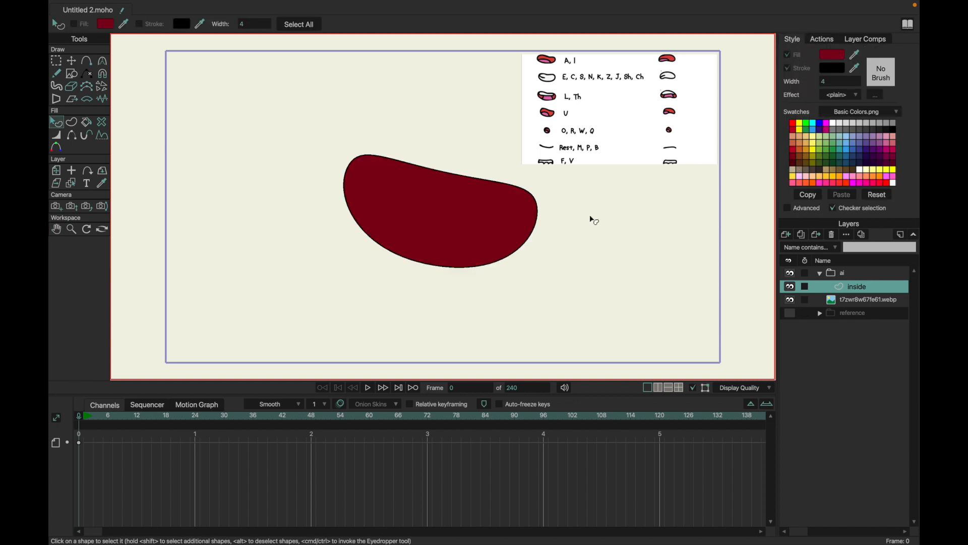
click(794, 149)
click(578, 251)
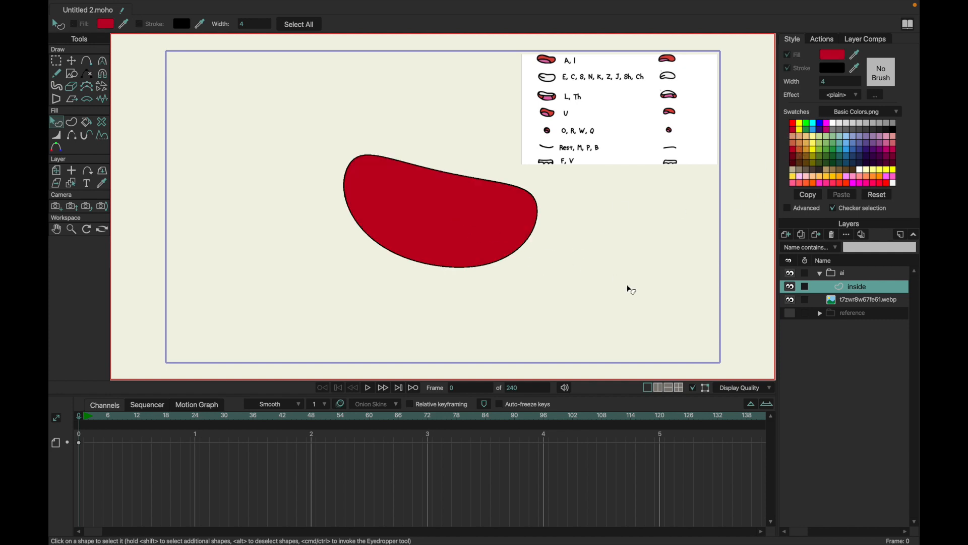
Add a new vector layer above the inside layer and name it "Tounge".
click(787, 235)
click(804, 247)
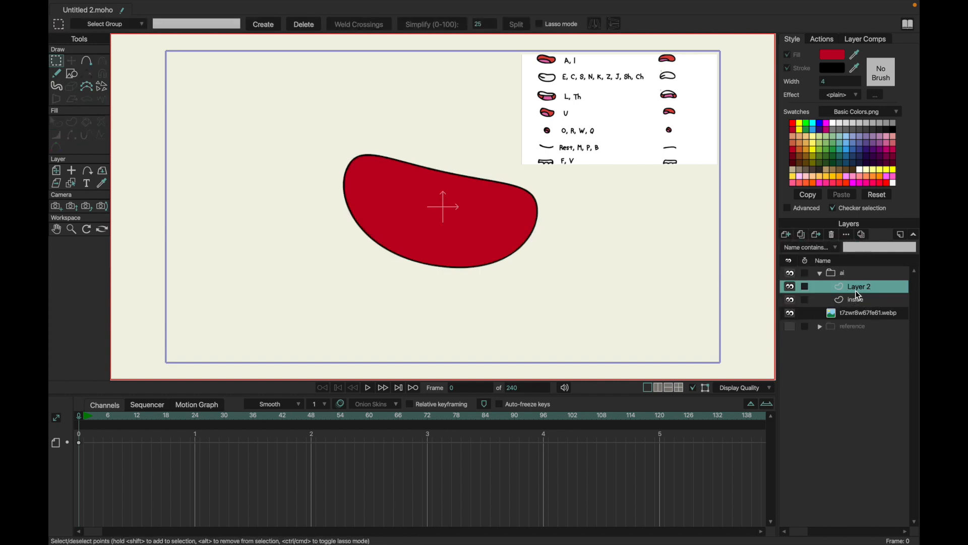
double_click(855, 288)
text(Tounge)
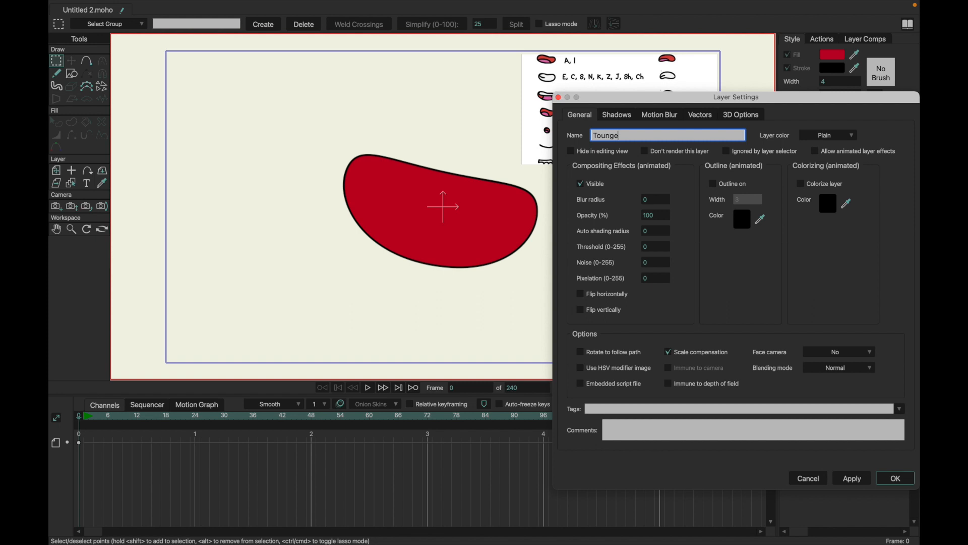
key(Return)
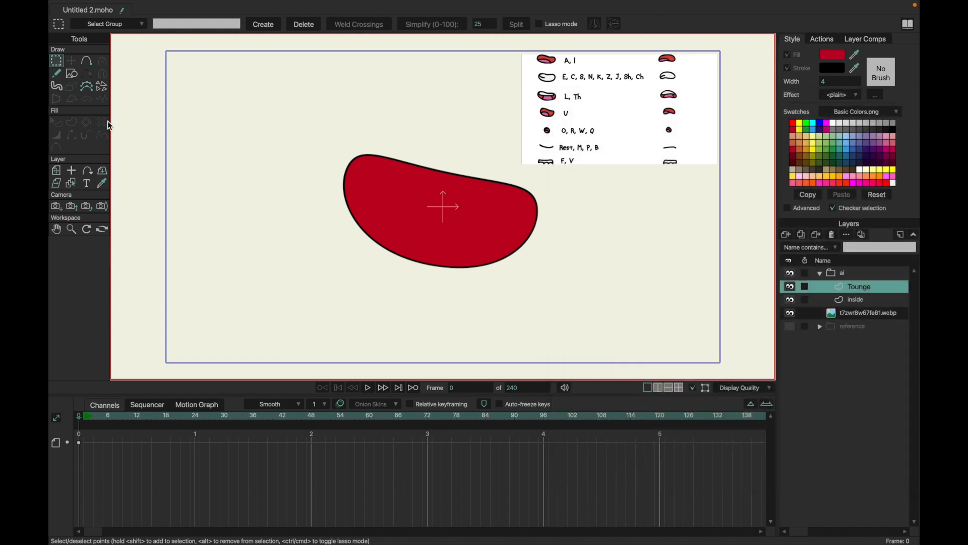
Draw a flat oval overlapping the mouth's lower-left edge and paint it with fill and stroke.
click(72, 73)
mouse_move(336, 226)
mouse_down()
mouse_move(428, 273)
mouse_move(482, 281)
mouse_move(481, 292)
mouse_up()
key(p)
click(435, 263)
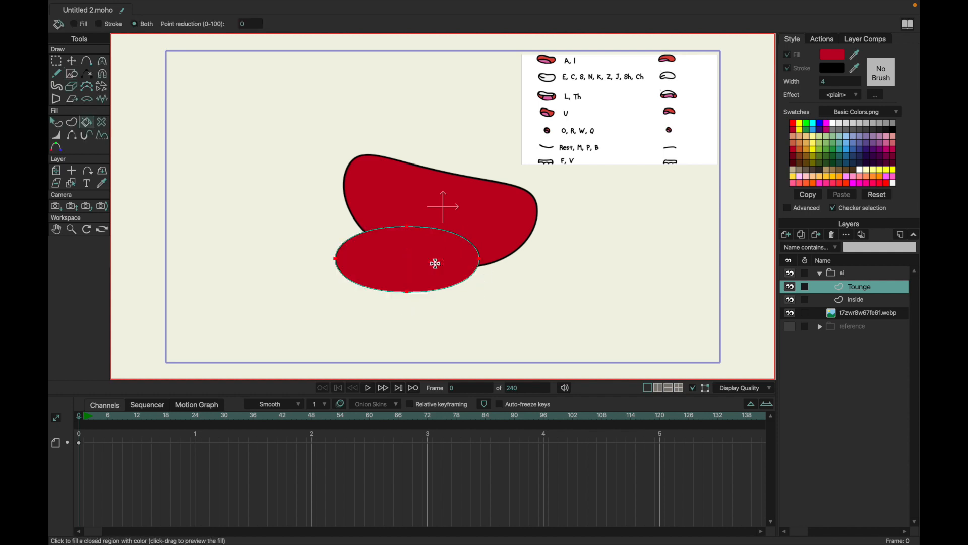
Set the tongue shape's fill to bright pink FF72B4.
key(q)
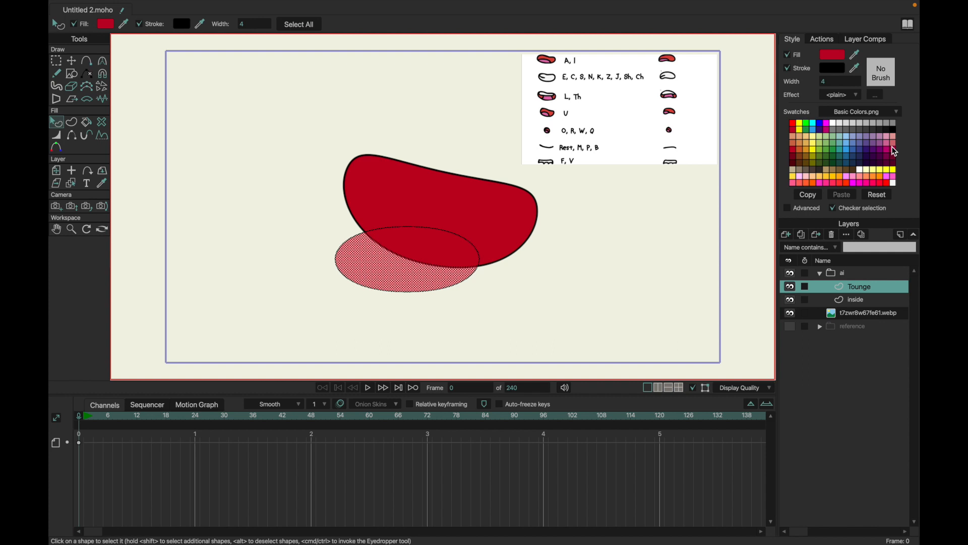
click(896, 148)
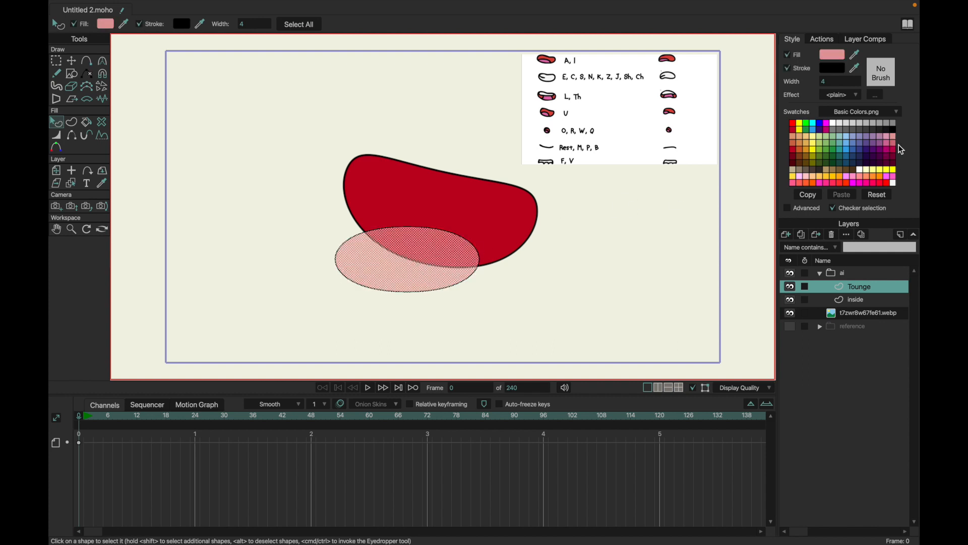
click(622, 236)
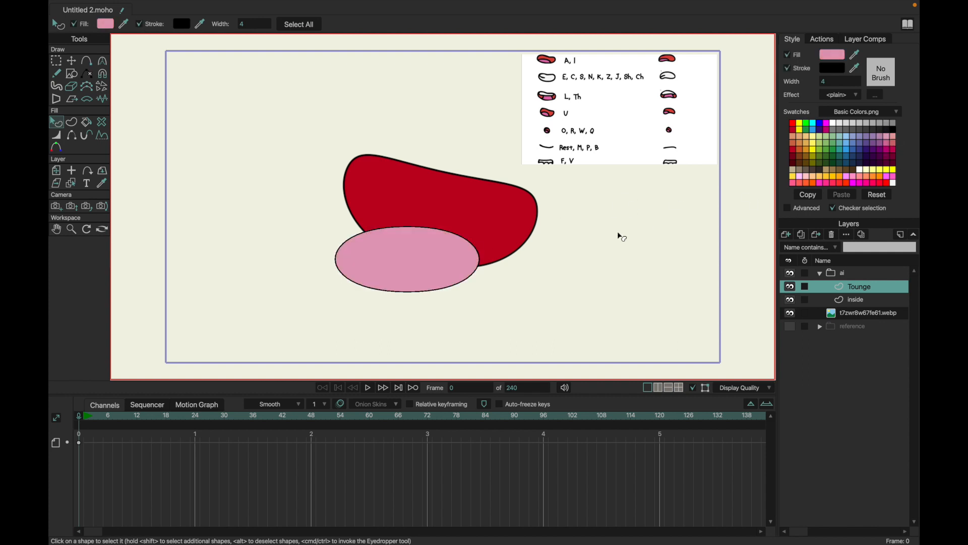
click(415, 259)
click(603, 262)
click(423, 267)
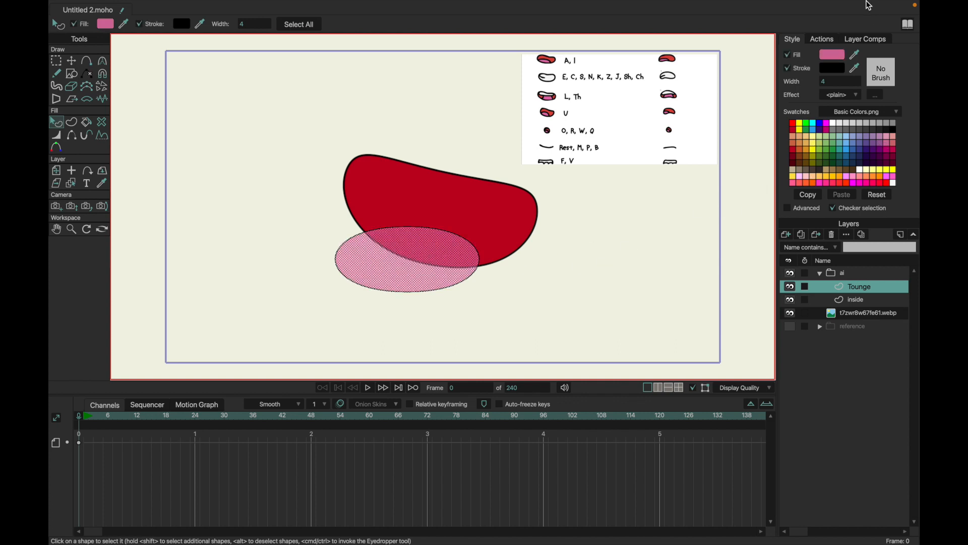
click(833, 56)
drag(368, 324, 379, 298)
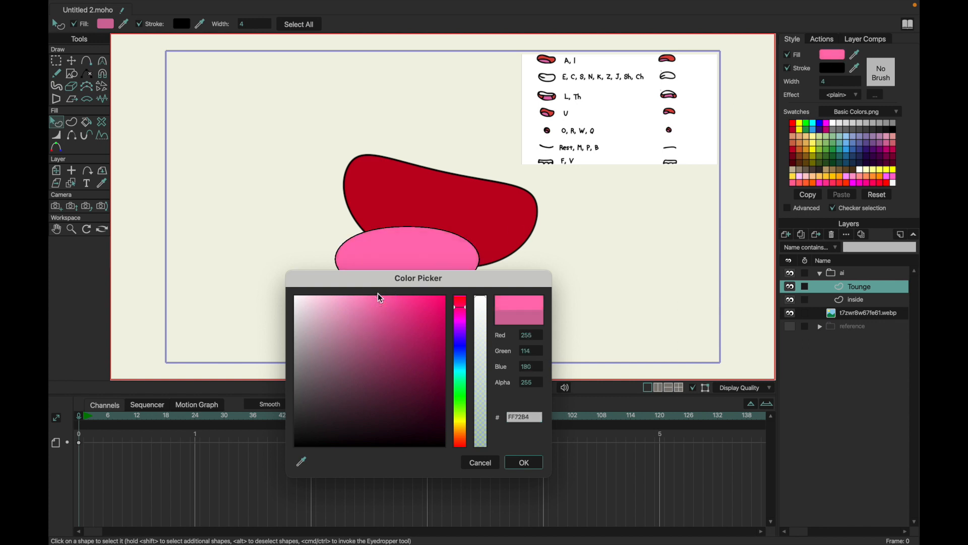
click(524, 462)
Select all points of the tongue oval and shift it slightly right to about X -0.18, Y -0.34.
click(490, 316)
key(t)
key(ctrl+a)
drag(385, 333, 398, 338)
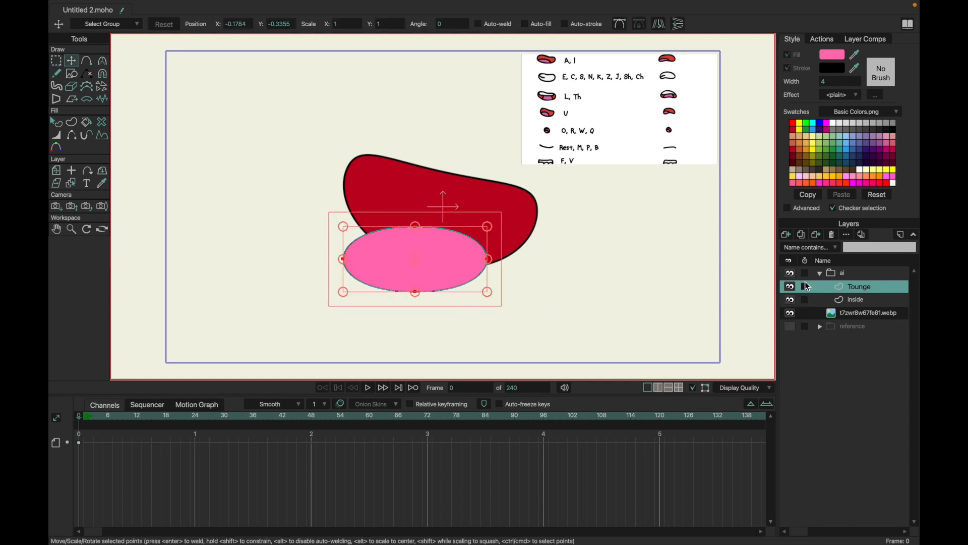
Add a new vector layer above the tongue layer and name it "Teeth".
click(785, 234)
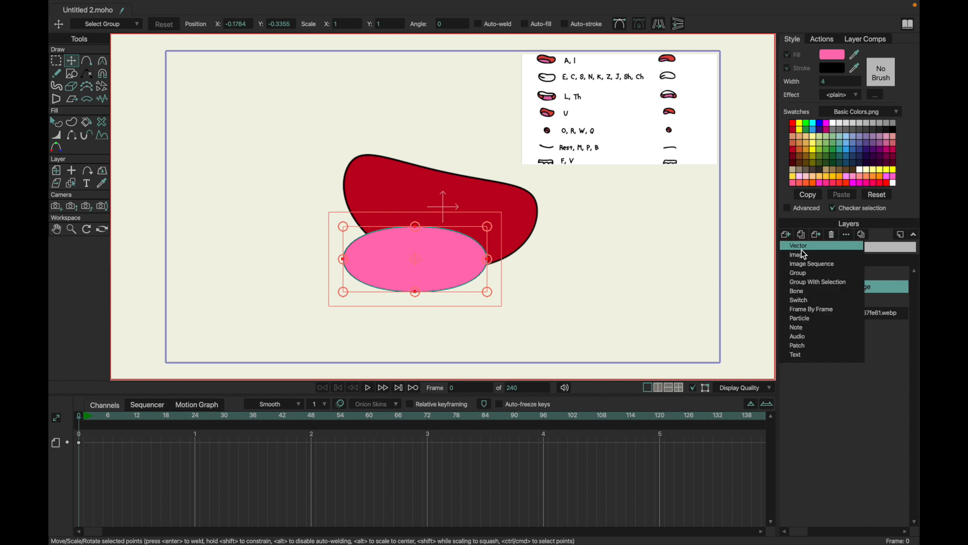
click(801, 251)
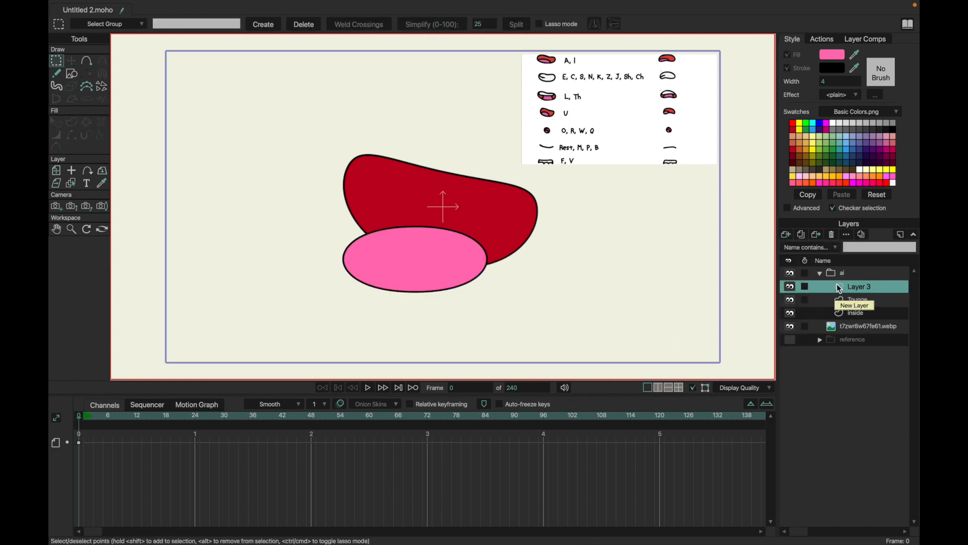
double_click(839, 288)
text(Te)
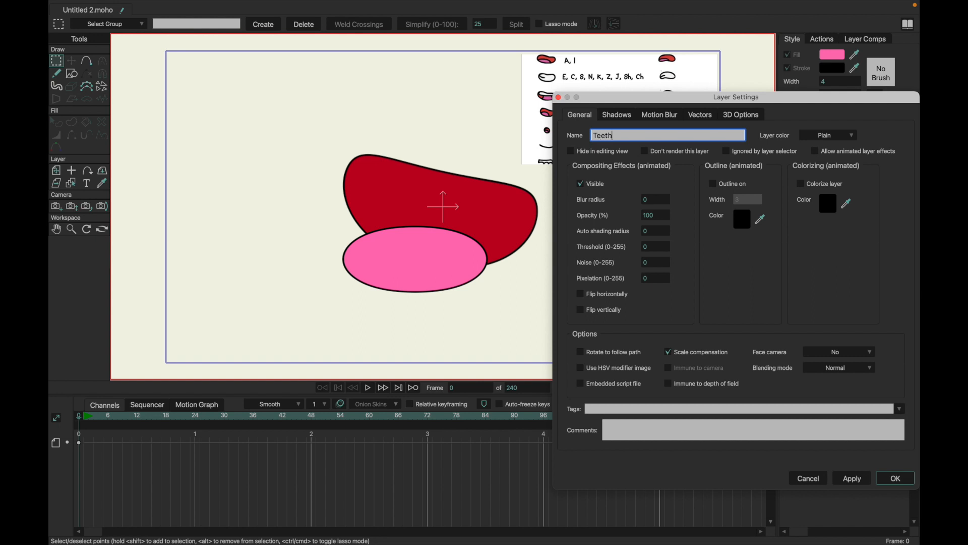
text(eth)
key(Return)
Try a rectangle across the upper part of the mouth, undo it, and delete the Teeth layer.
click(72, 73)
click(170, 25)
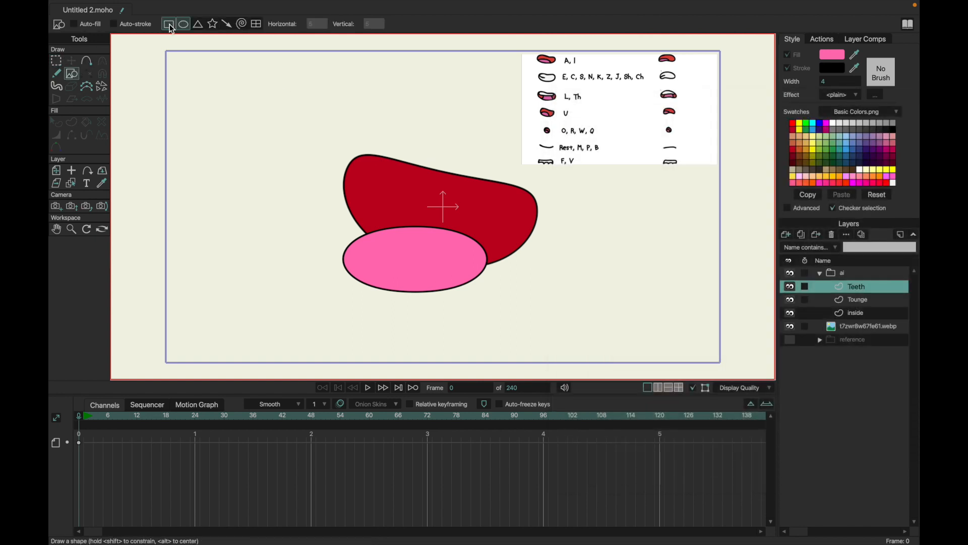
drag(307, 132, 571, 199)
key(super+z)
click(832, 235)
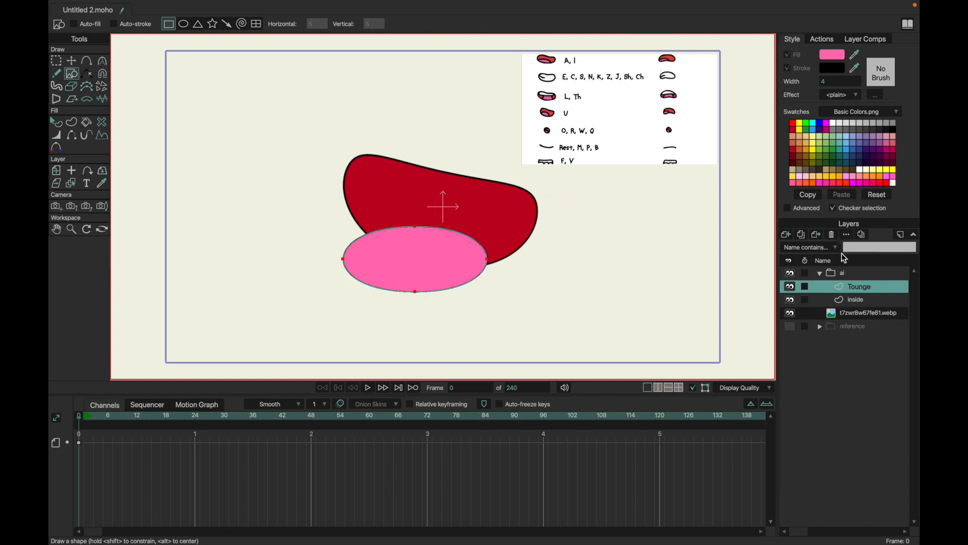
Set the ai group's masking to Hide all.
double_click(843, 277)
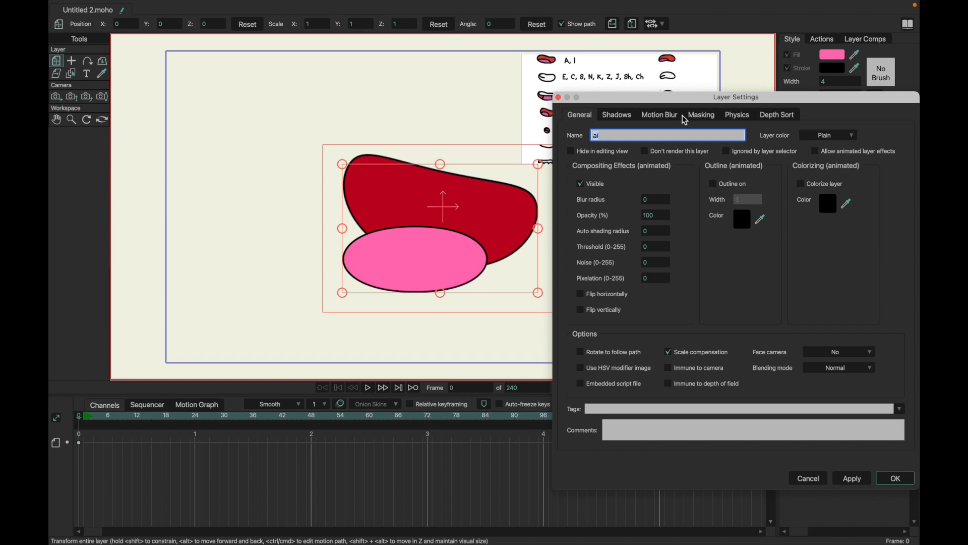
click(711, 116)
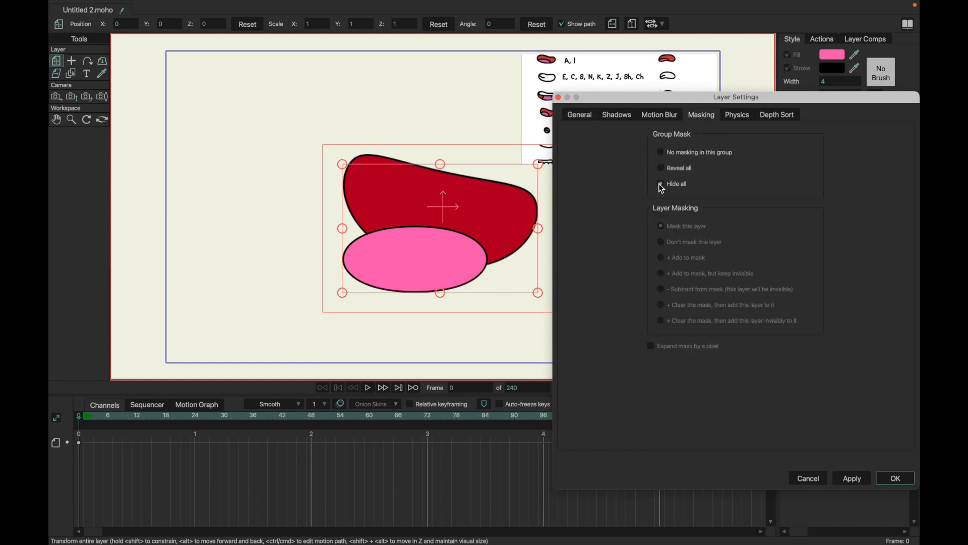
click(662, 185)
key(Return)
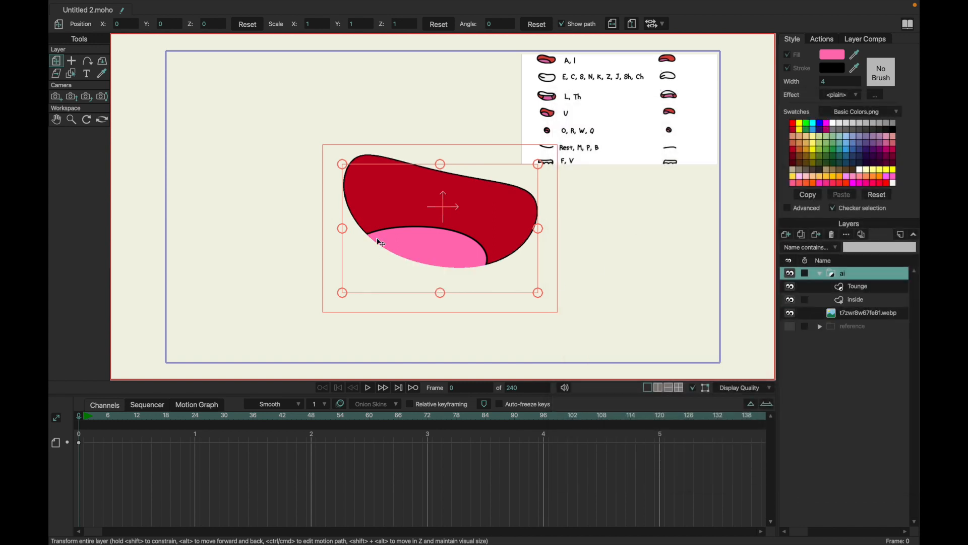
Set the inside layer's masking to + Add to mask with Exclude strokes enabled, and render the current frame.
double_click(855, 307)
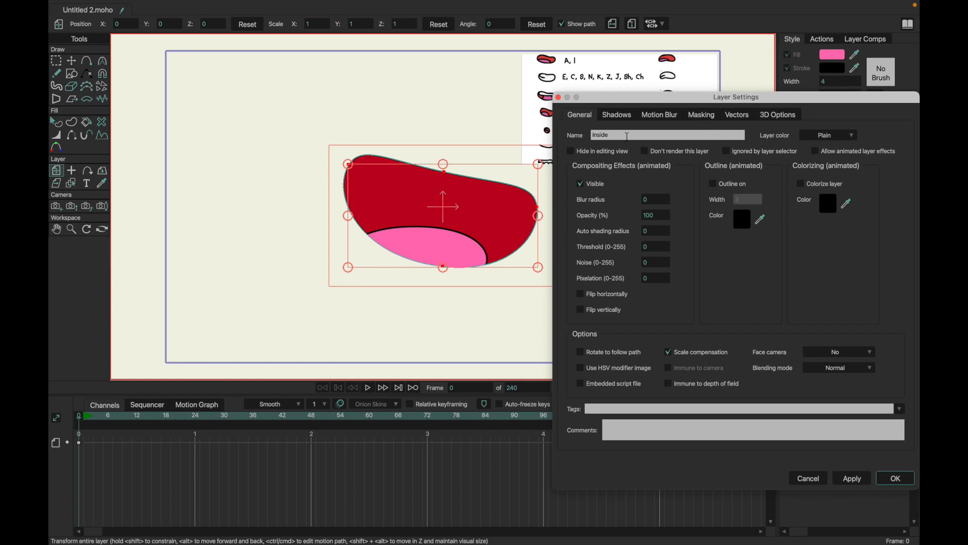
click(706, 117)
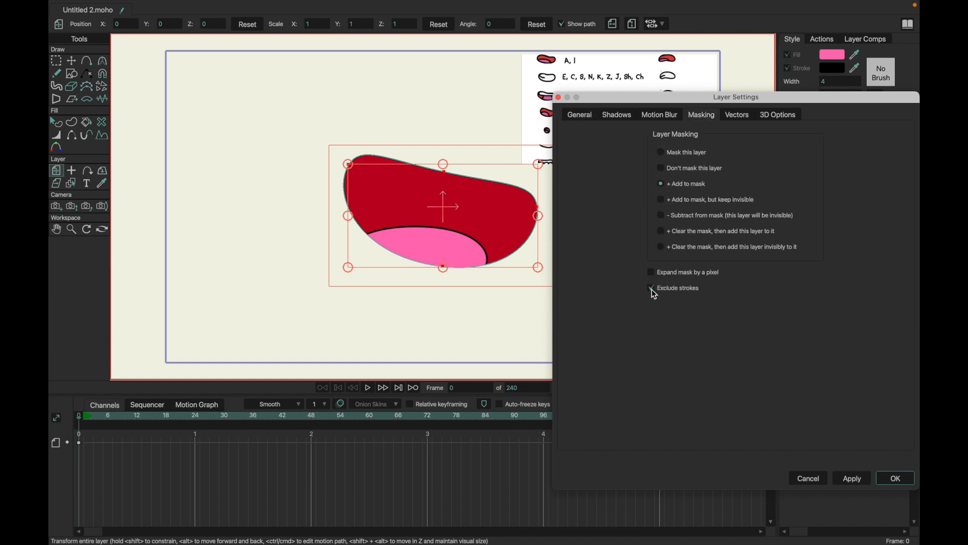
click(851, 479)
click(890, 478)
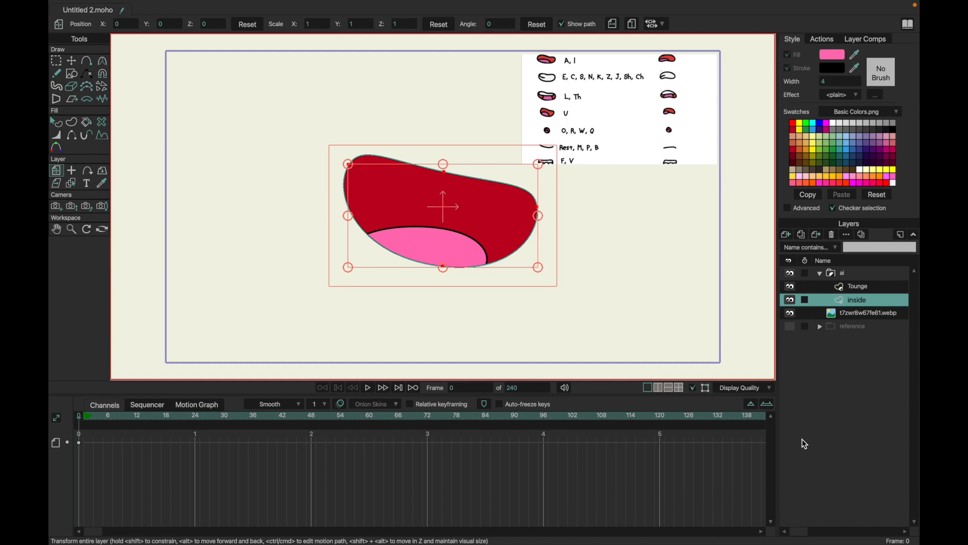
key(super+r)
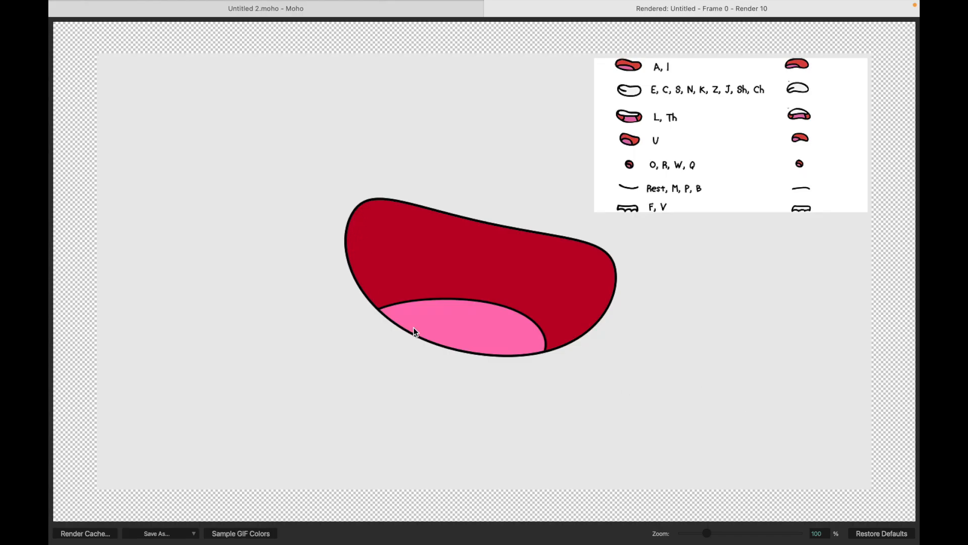
Scale the inside mouth shape down to roughly a third of its size around its center.
click(367, 15)
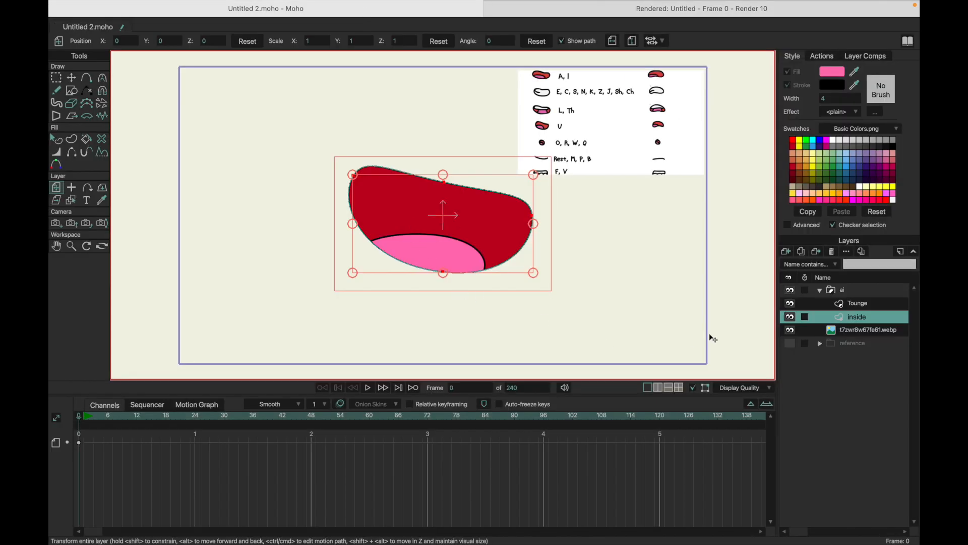
key(t)
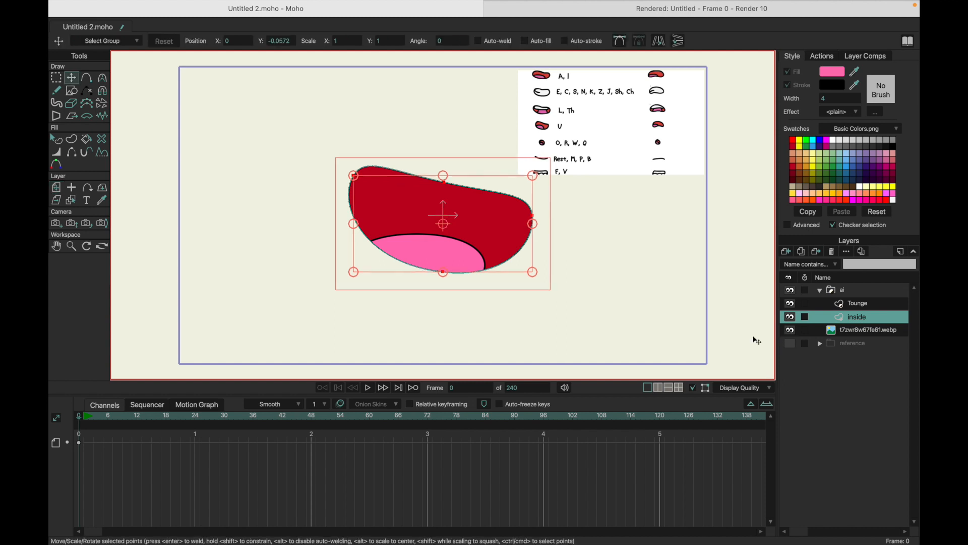
drag(537, 278, 476, 244)
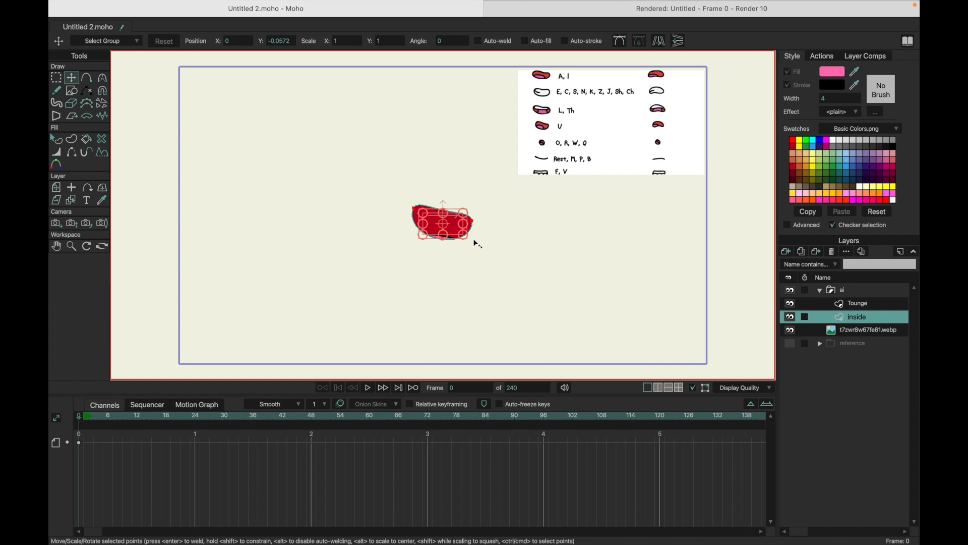
Scale the tongue down to match the smaller mouth, position it along the lower edge, and render the current frame.
click(860, 304)
drag(476, 291, 450, 272)
drag(437, 322, 456, 293)
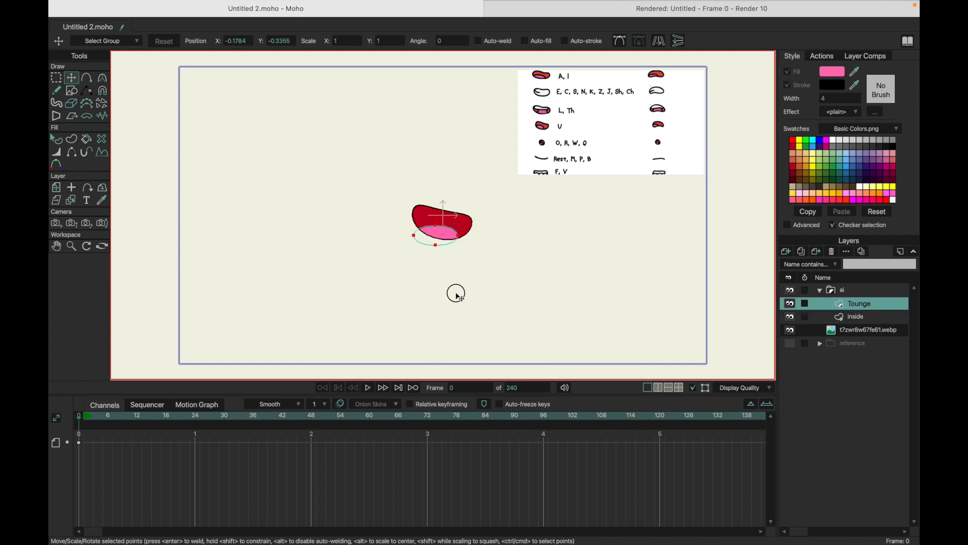
key(ctrl+a)
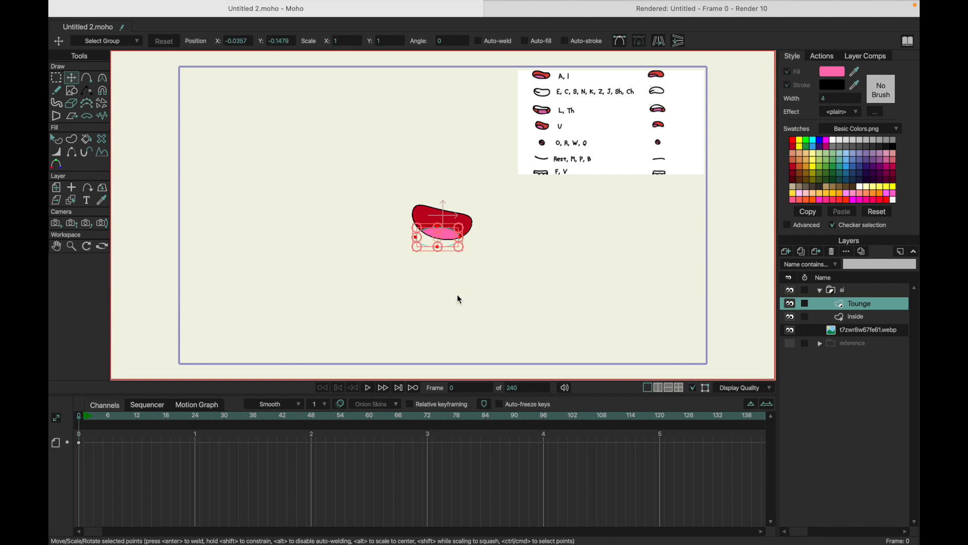
key(ctrl+r)
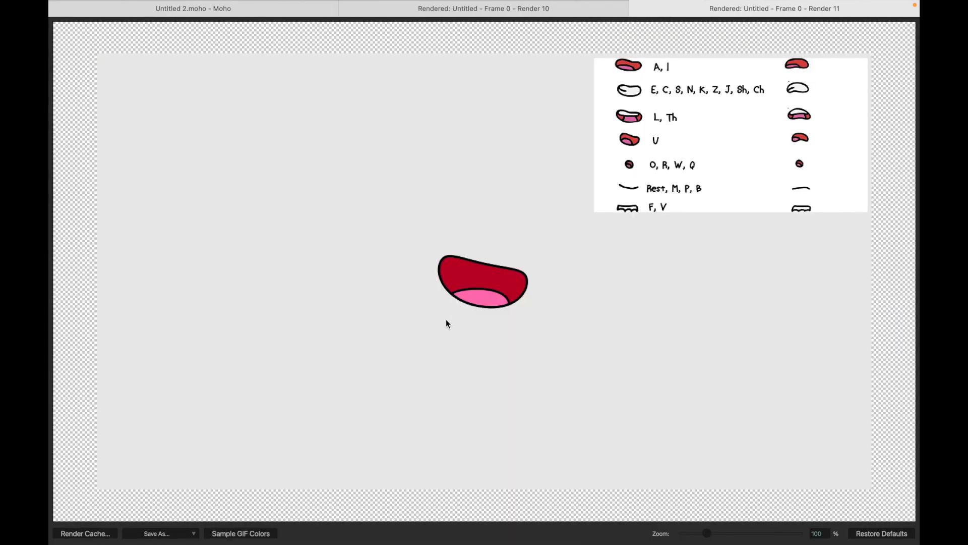
Close the two rendered frame previews and return to the mouth project.
mouse_move(162, 13)
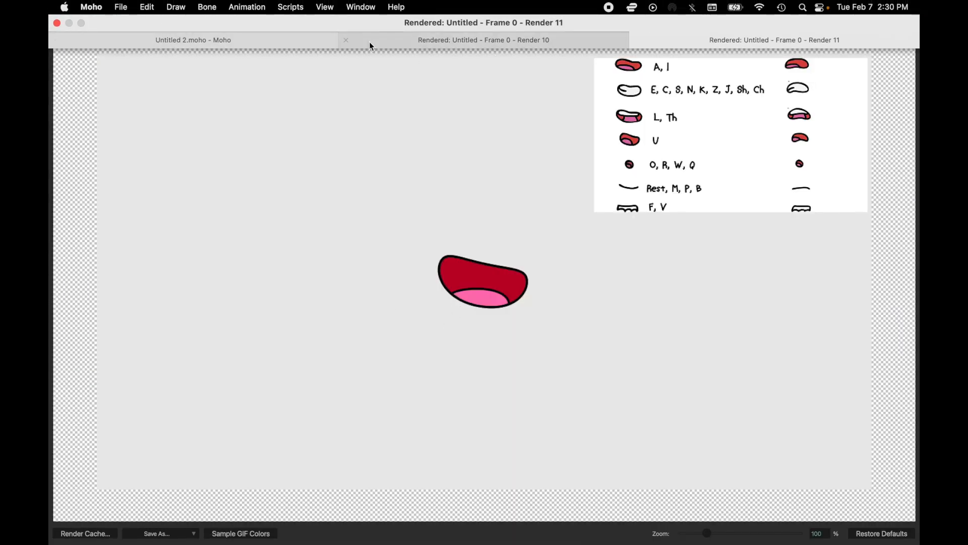
click(346, 39)
click(345, 41)
Shift the tongue slightly toward the mouth's left side and refine its fit along the lower edge.
drag(497, 297, 492, 300)
key(q)
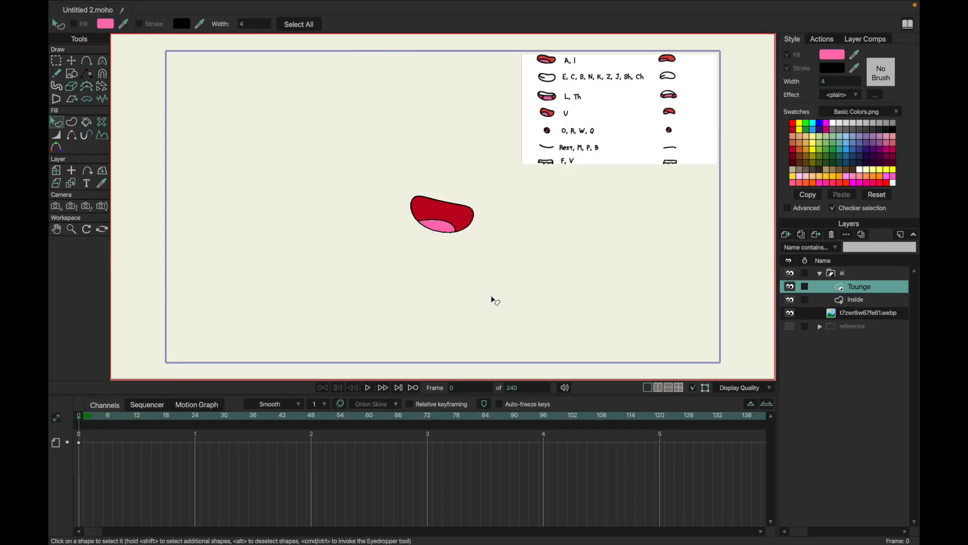
key(t)
drag(452, 238, 455, 240)
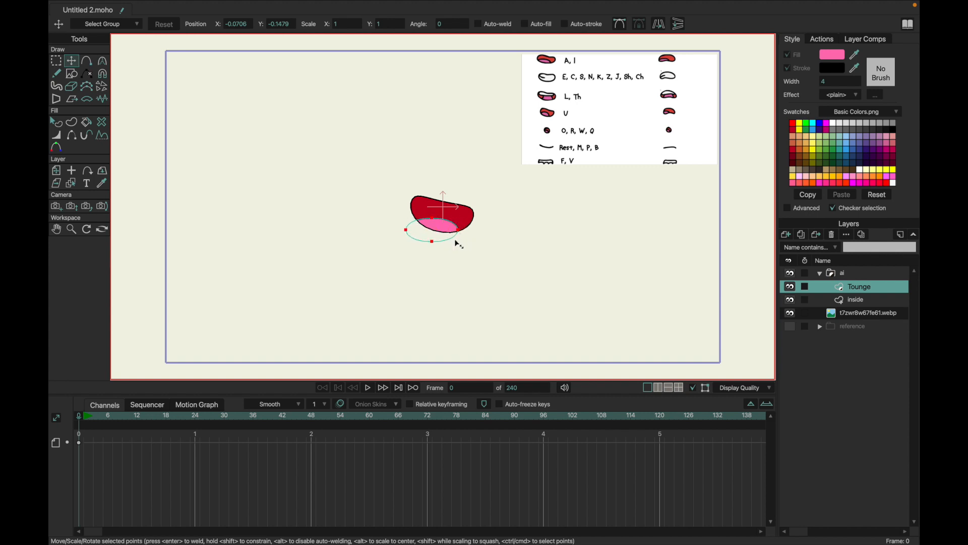
key(q)
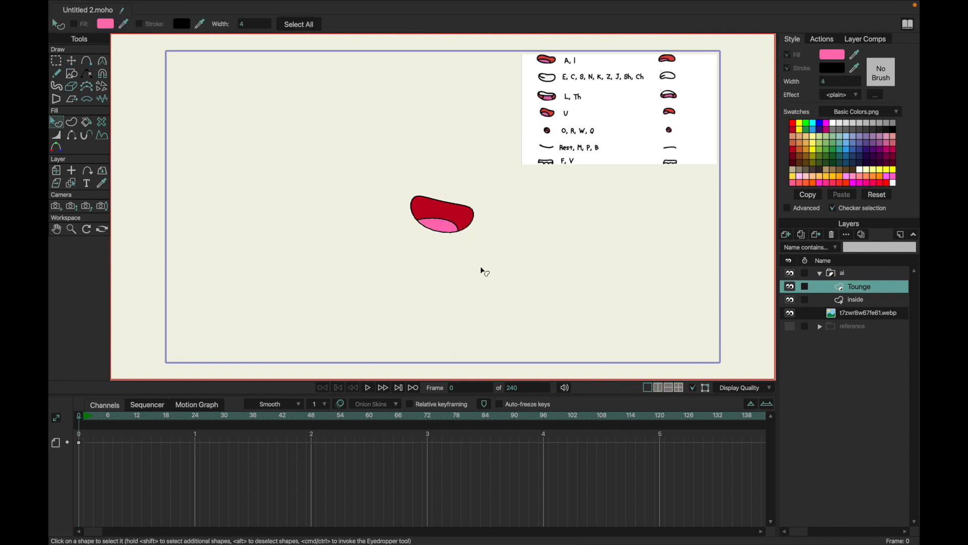
key(t)
drag(481, 270, 478, 270)
Place the ai layer in a new group using Group With Selection, and convert that group to a switch layer.
click(821, 274)
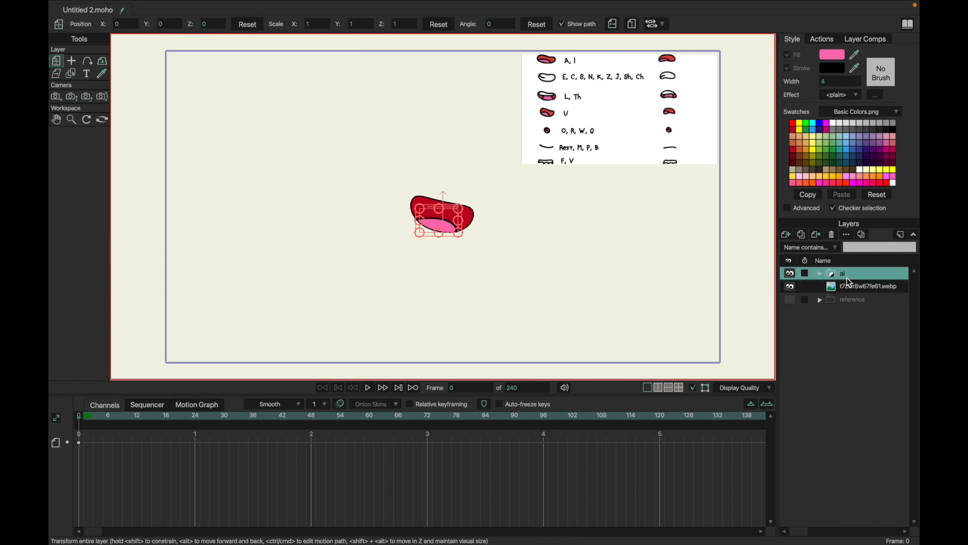
click(786, 235)
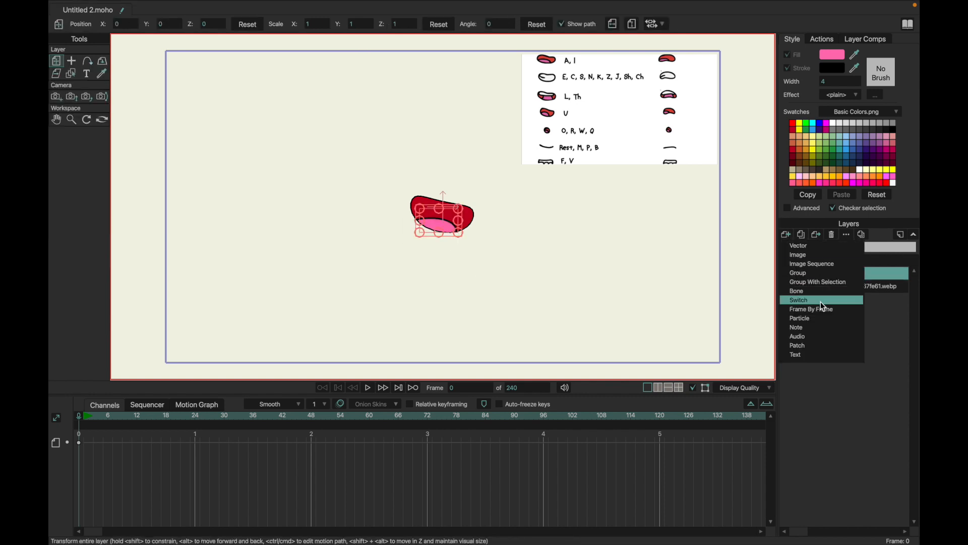
click(830, 283)
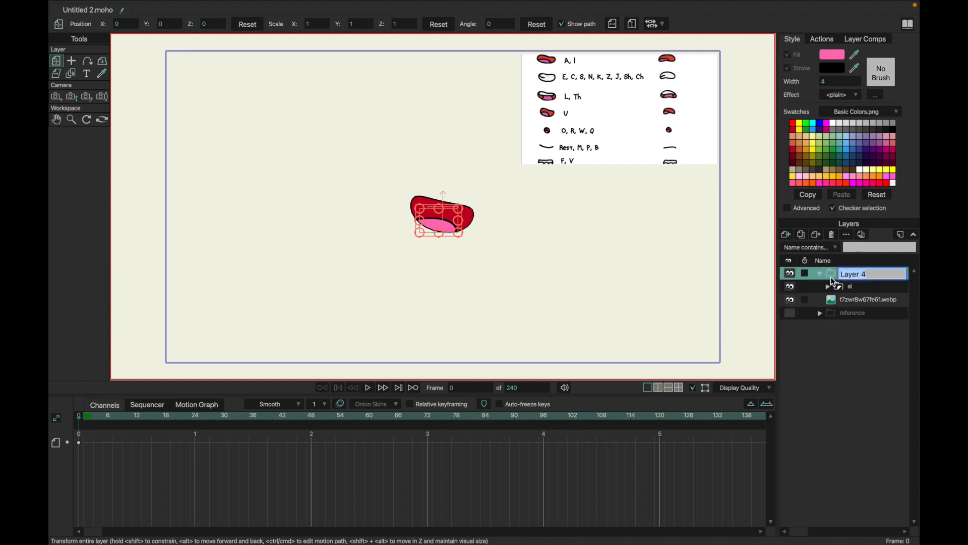
key(Return)
right_click(829, 277)
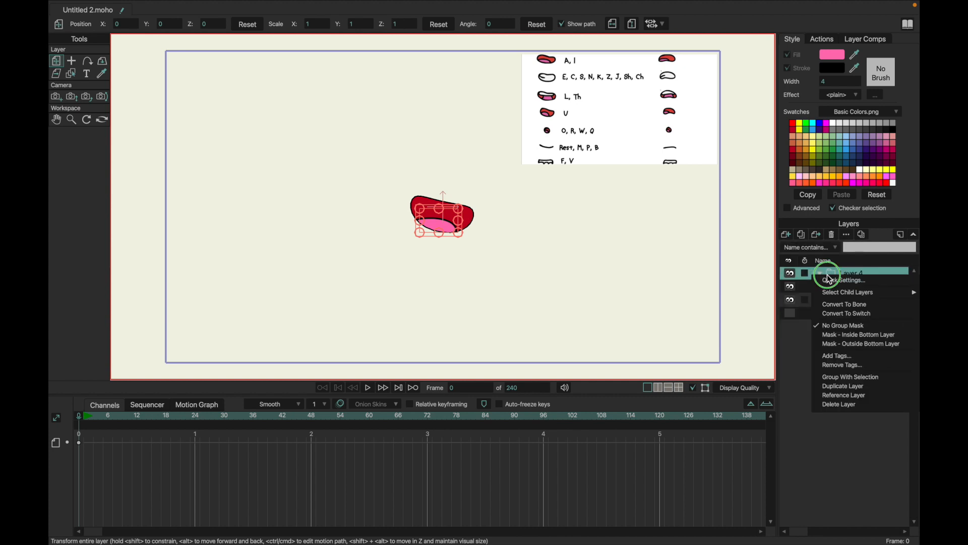
click(853, 313)
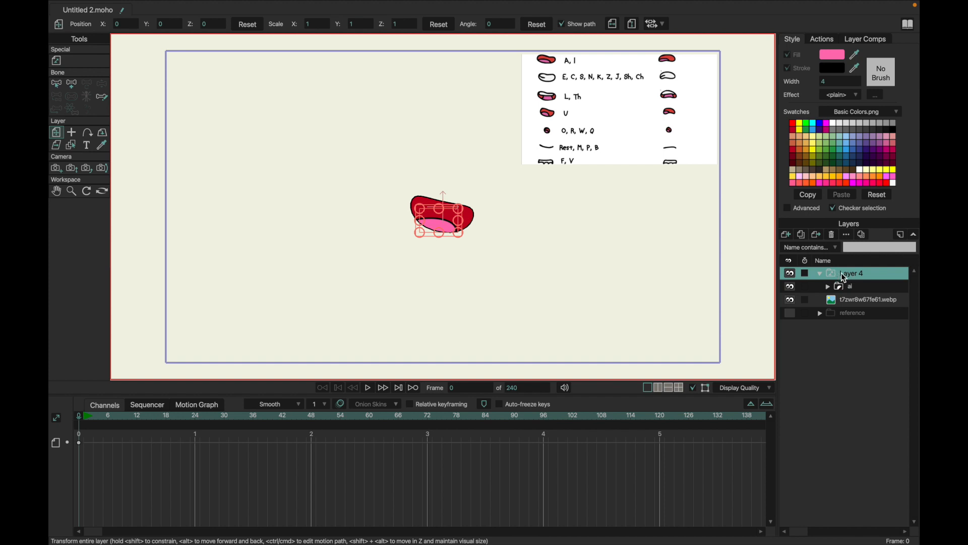
Rename the new switch layer as "Smile".
double_click(845, 277)
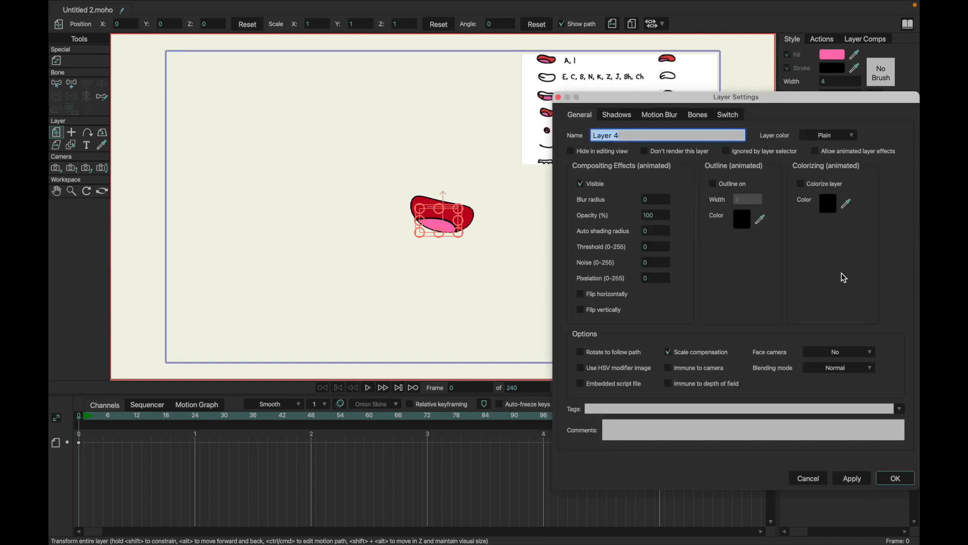
text(Sm)
key(Return)
Duplicate the ai group inside the Smile switch layer and name the copy "esc".
click(839, 287)
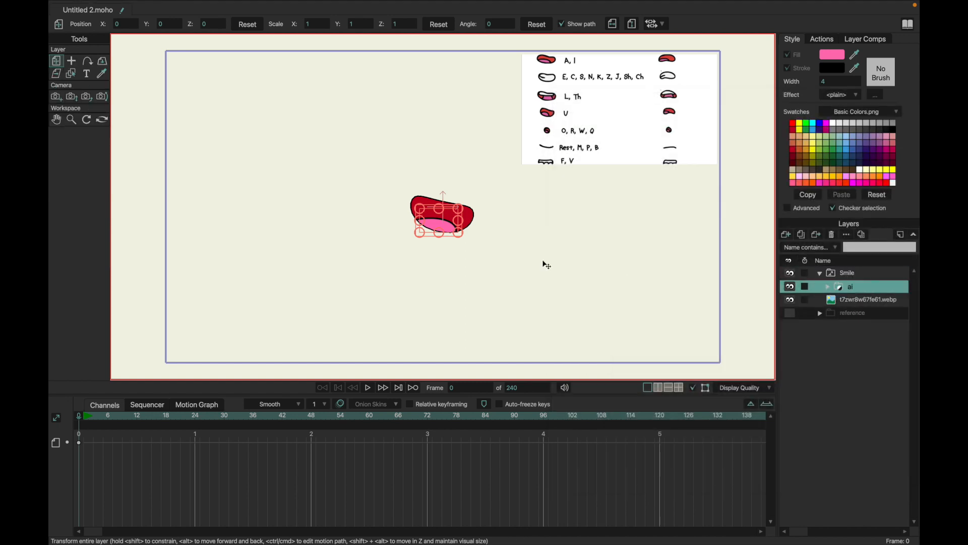
click(802, 235)
double_click(852, 287)
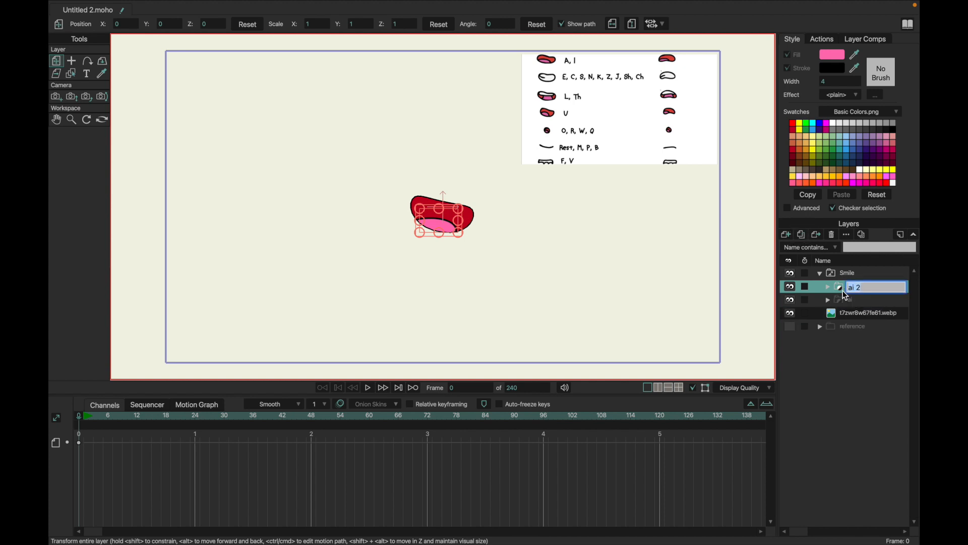
text(esc)
key(Return)
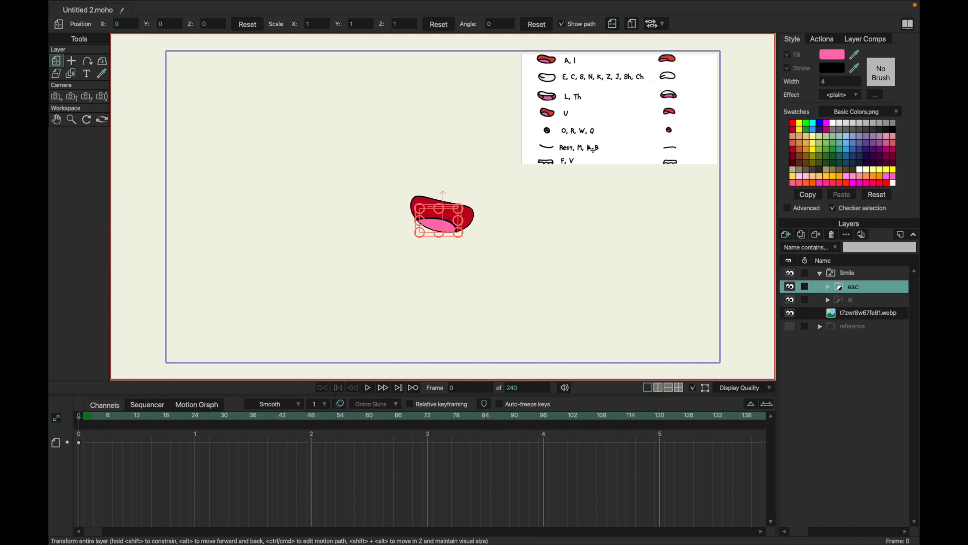
Expand the esc group and rename its Tounge layer as "Teeth".
click(829, 289)
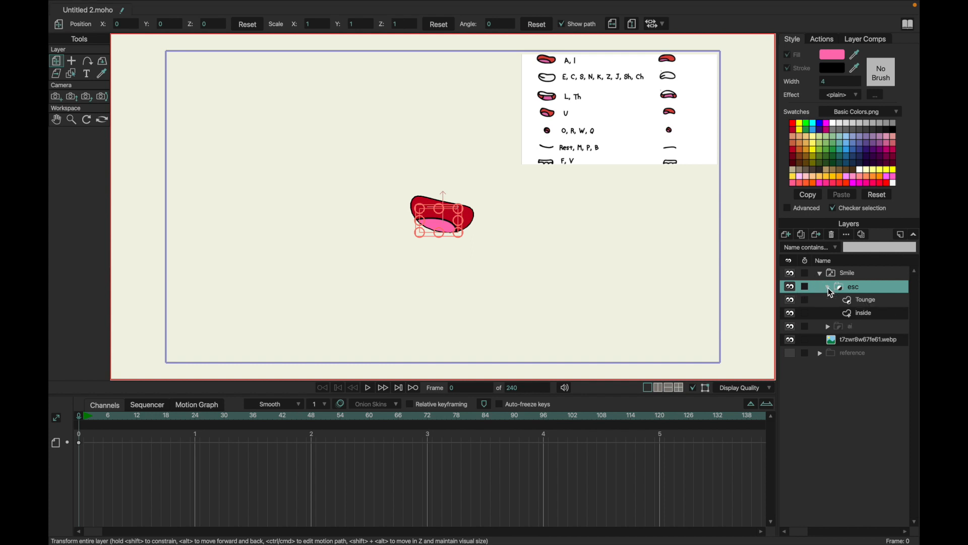
click(841, 302)
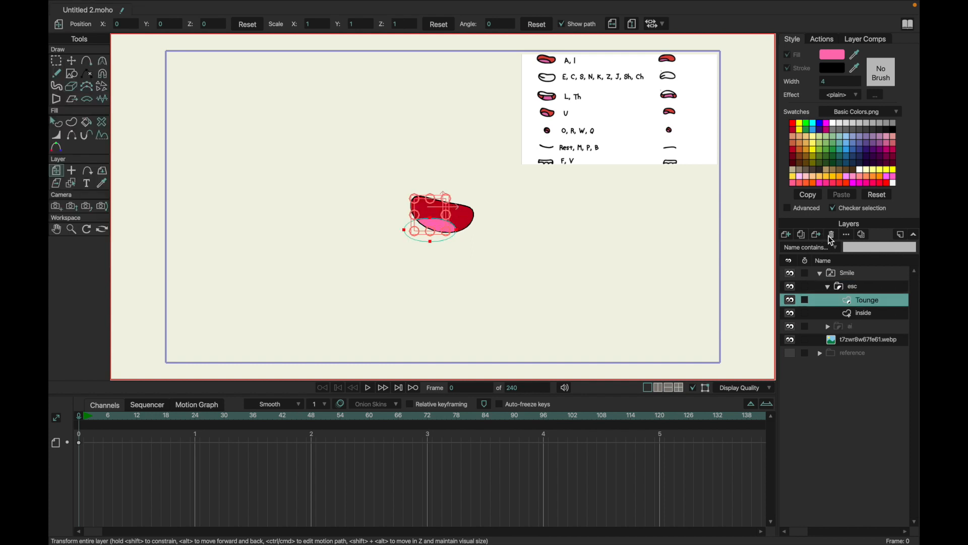
double_click(844, 300)
text(Teeth)
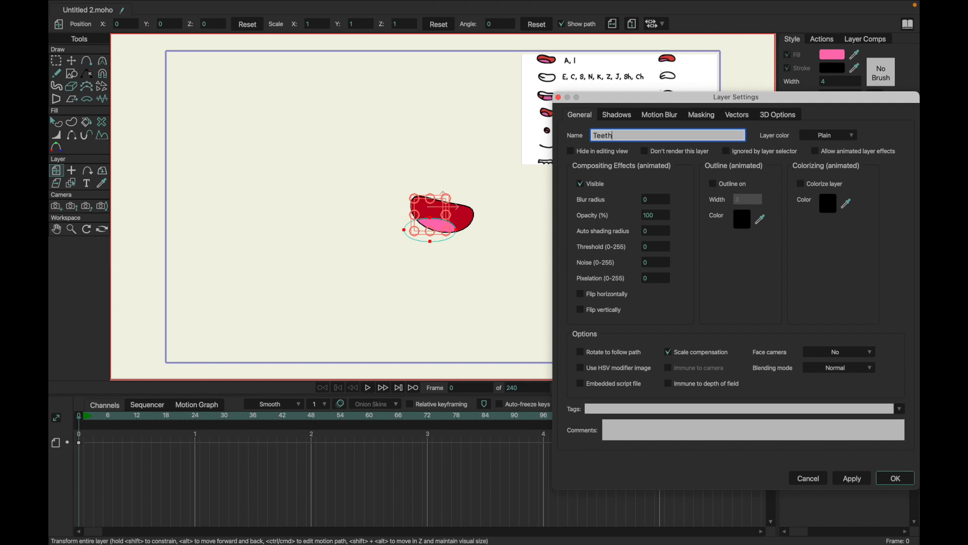
key(Return)
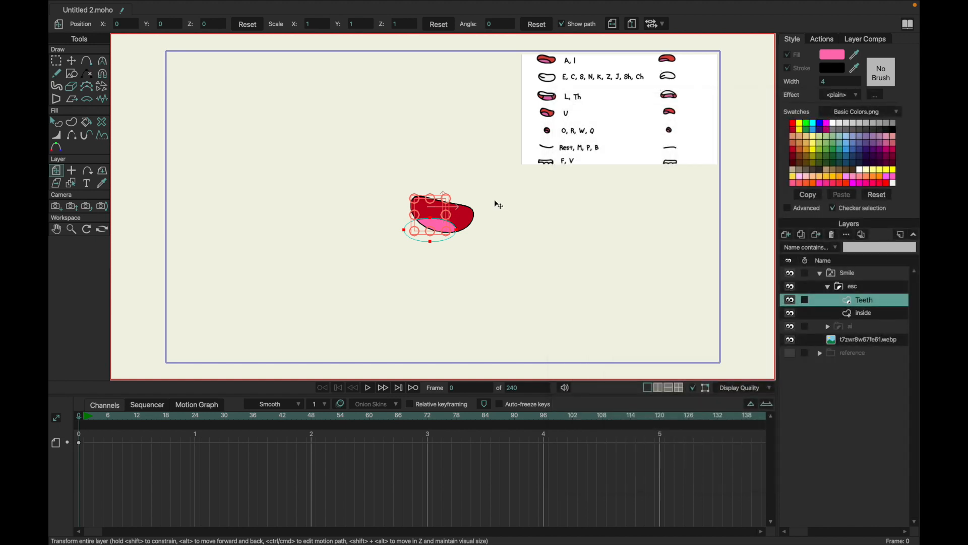
Delete the copied tongue shape from the Teeth layer and draw a rectangle across the upper part of the mouth.
key(g)
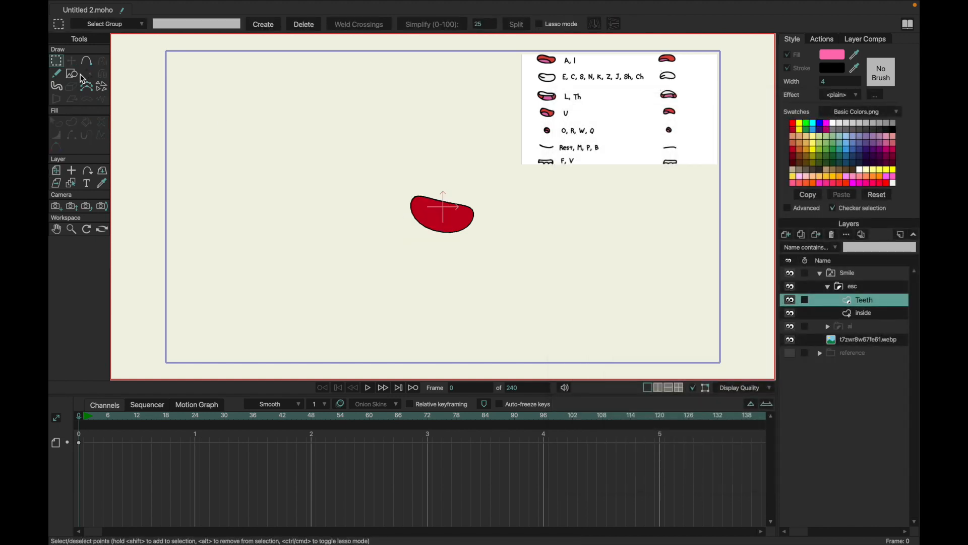
click(77, 75)
mouse_move(401, 192)
mouse_down()
mouse_move(497, 213)
mouse_move(480, 217)
mouse_up()
Change the teeth rectangle's fill color to white.
key(q)
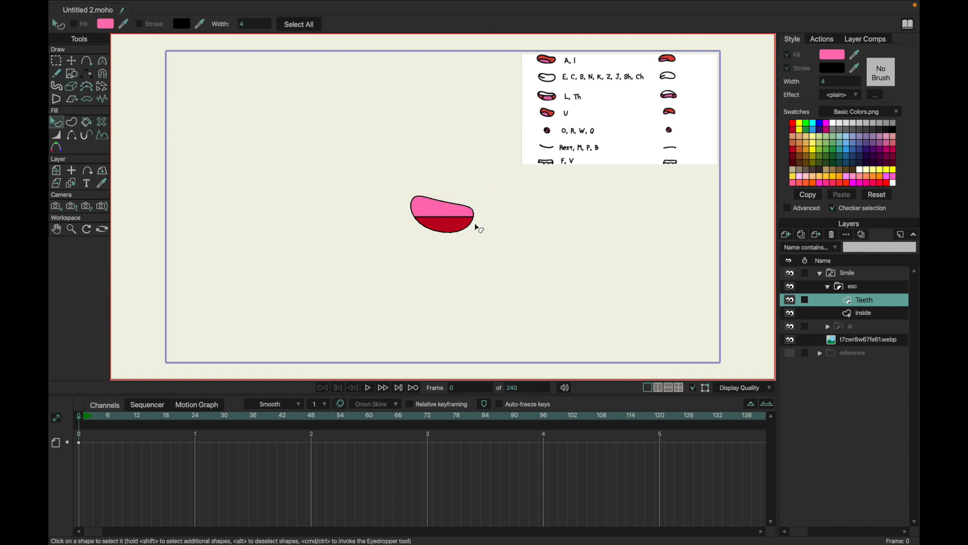
click(460, 212)
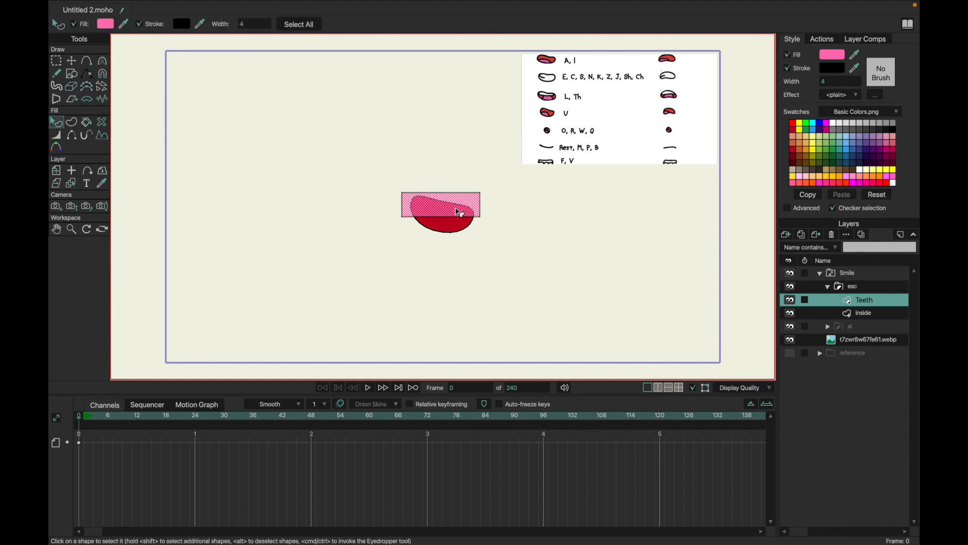
click(839, 127)
click(603, 231)
Split the teeth rectangle's edges to add midpoints, and smooth the curvature of all its points.
key(g)
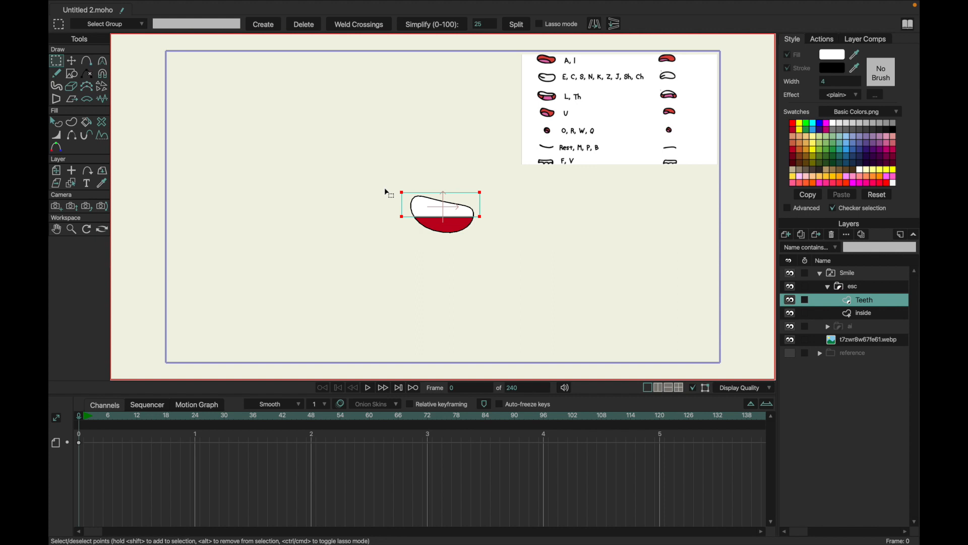
click(513, 29)
click(102, 61)
click(256, 24)
Select the points on both sides of the teeth shape and peak them, leaving the middle points smooth.
key(g)
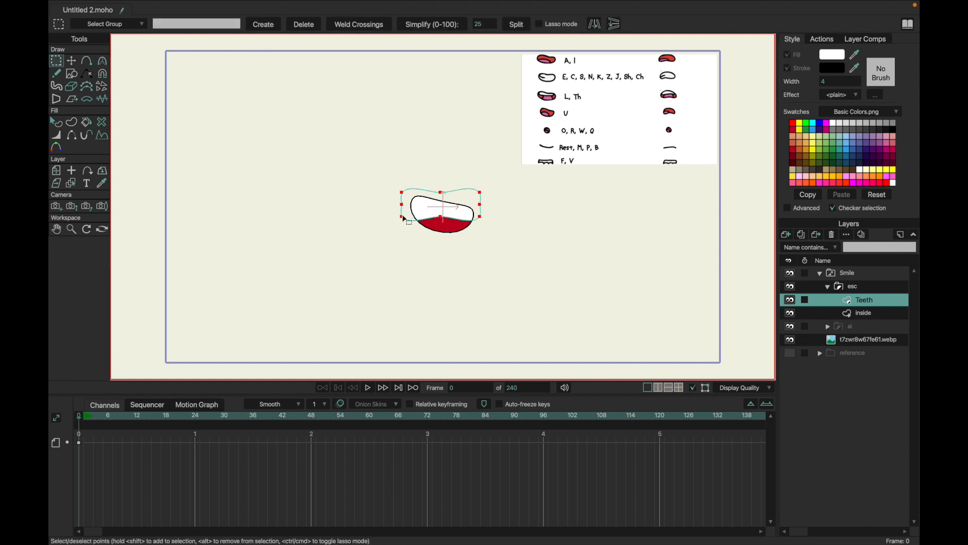
click(407, 220)
drag(381, 174, 429, 239)
drag(458, 174, 546, 268)
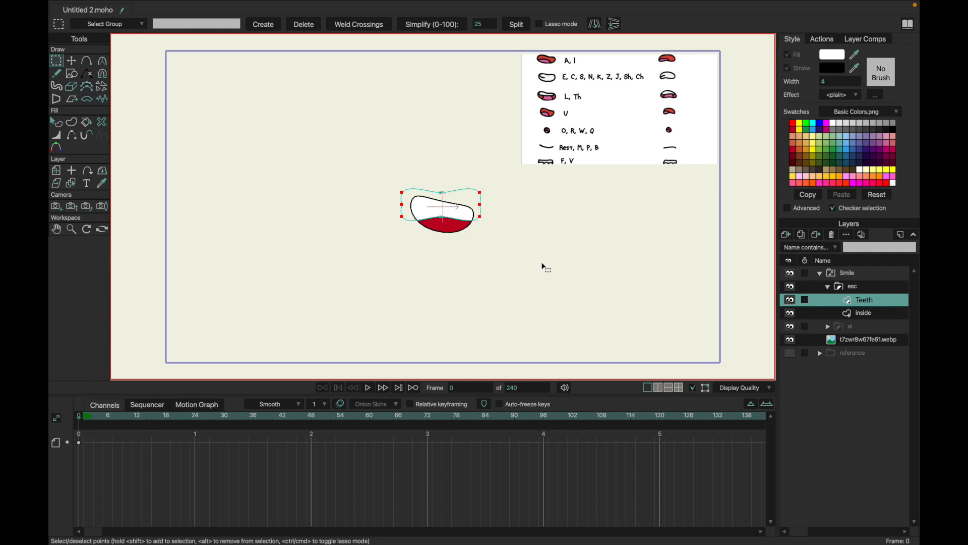
click(100, 62)
click(240, 26)
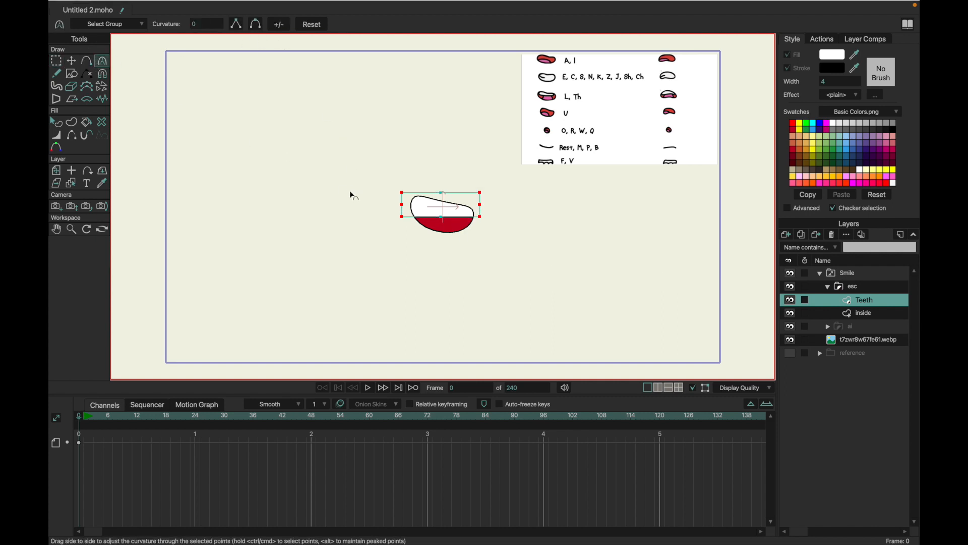
Raise the left-side points of the teeth shape to follow the mouth's slanted upper edge.
key(g)
drag(387, 182, 416, 232)
key(t)
drag(419, 271, 418, 259)
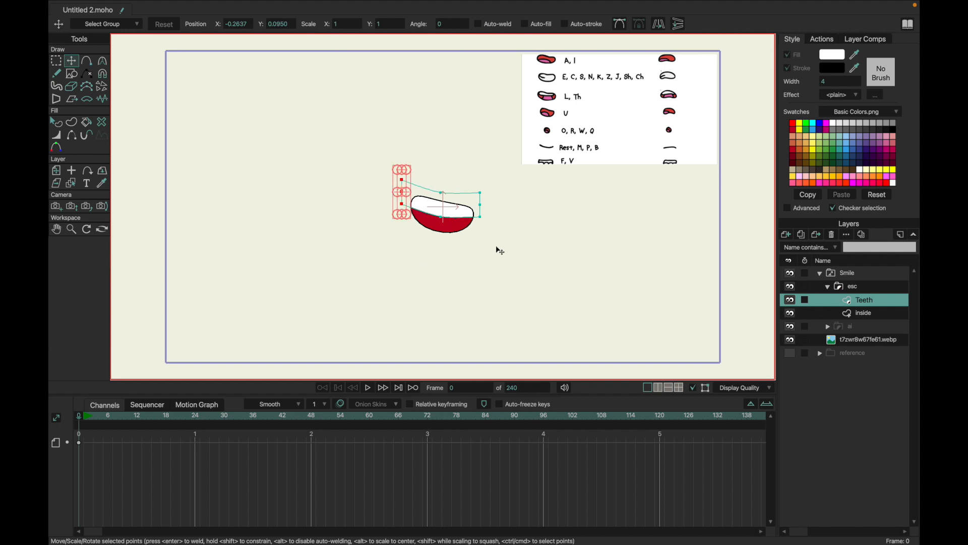
Fine-tune the vertical position of the teeth shape's points so it covers the upper part of the mouth.
key(g)
key(t)
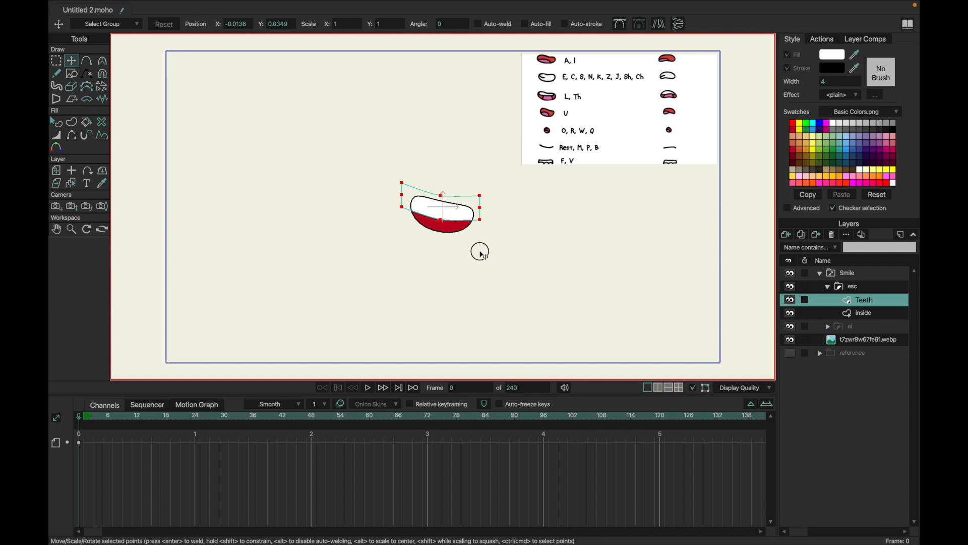
key(shift+Up)
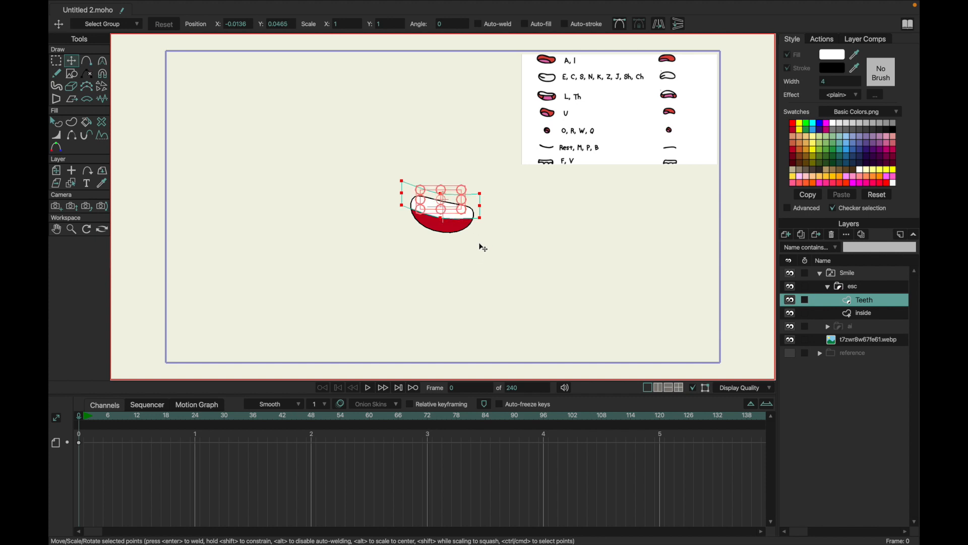
key(g)
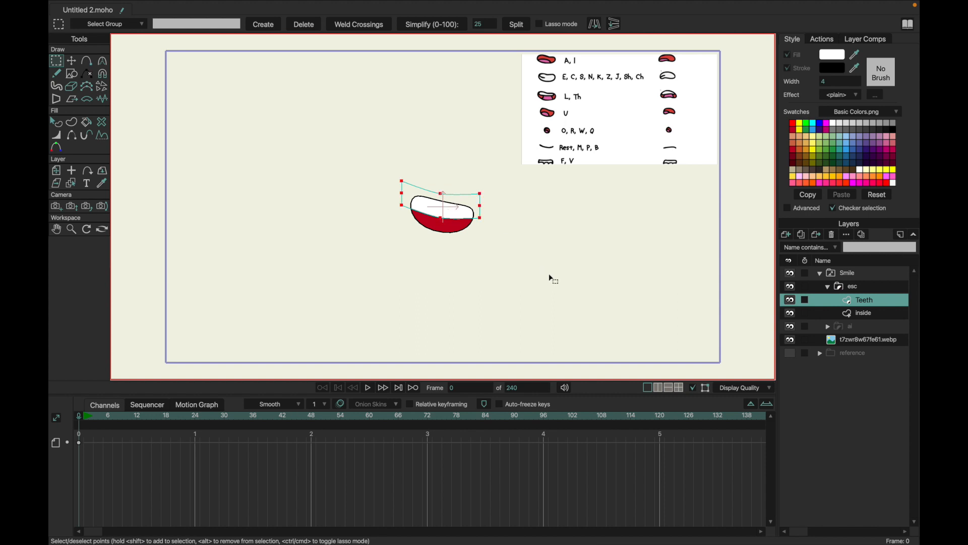
key(t)
drag(538, 258, 544, 284)
Duplicate the teeth shape below the original so white also covers the lower part of the E, C, S mouth.
key(q)
click(466, 212)
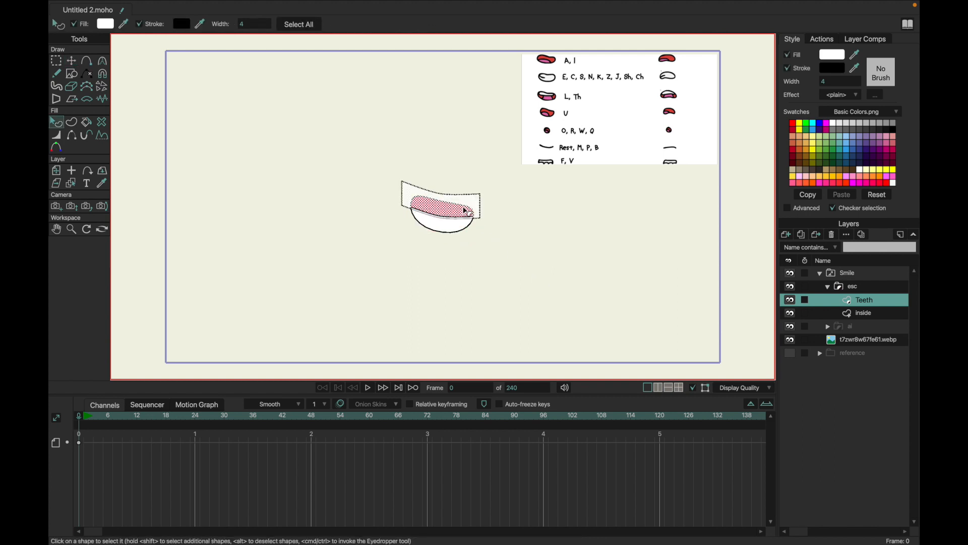
click(538, 224)
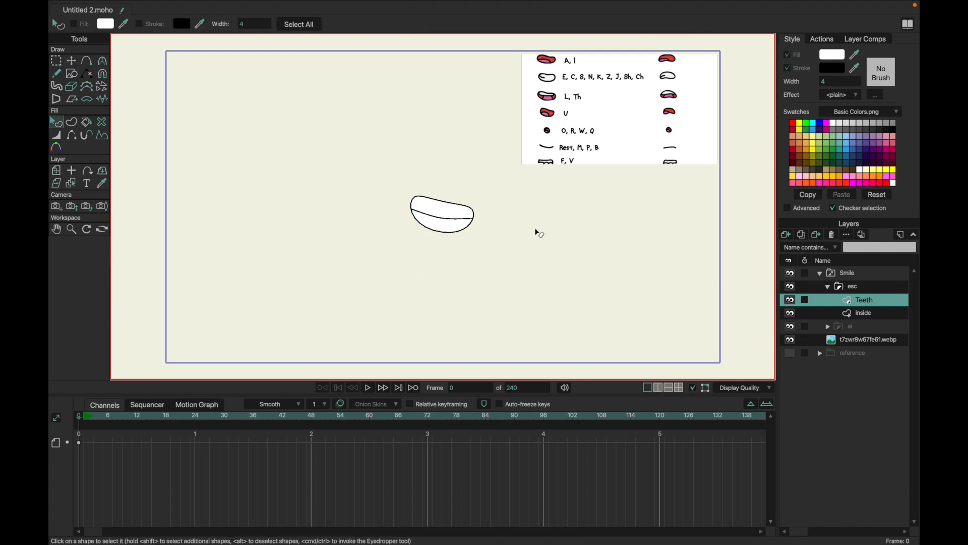
Select the left-side points of both teeth shapes and move them up to steepen the slant of the dividing line.
key(g)
drag(368, 147, 428, 264)
key(t)
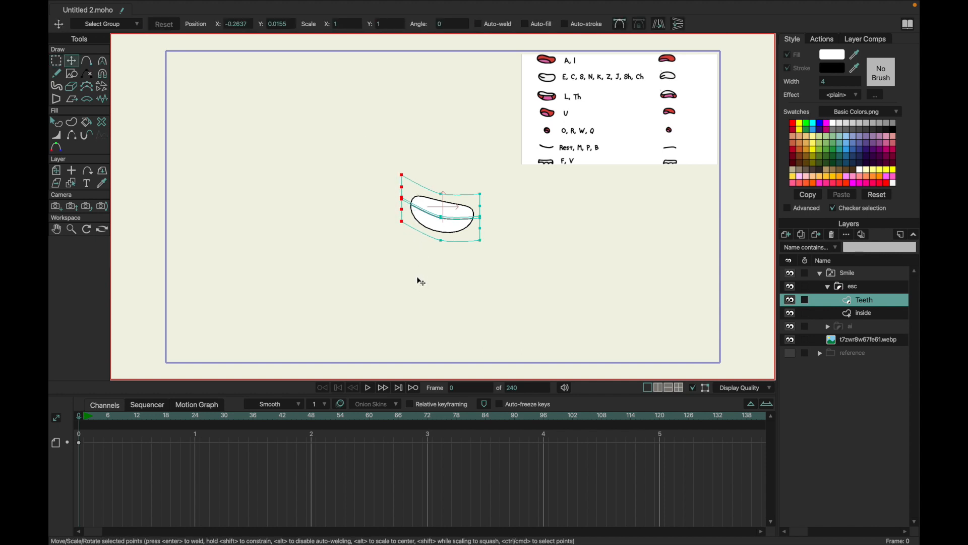
key(q)
Increase the curvature of the middle points where the two teeth shapes meet to about 0.65.
key(g)
drag(421, 200, 455, 226)
click(103, 61)
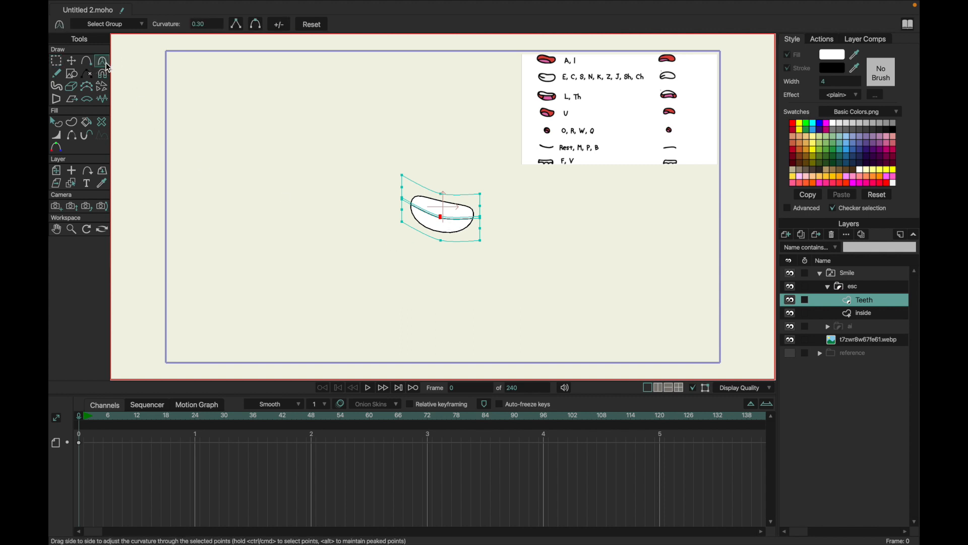
drag(541, 280, 585, 282)
drag(503, 285, 620, 290)
Render the current frame to check the finished E, C, S mouth, and close the render.
key(super+r)
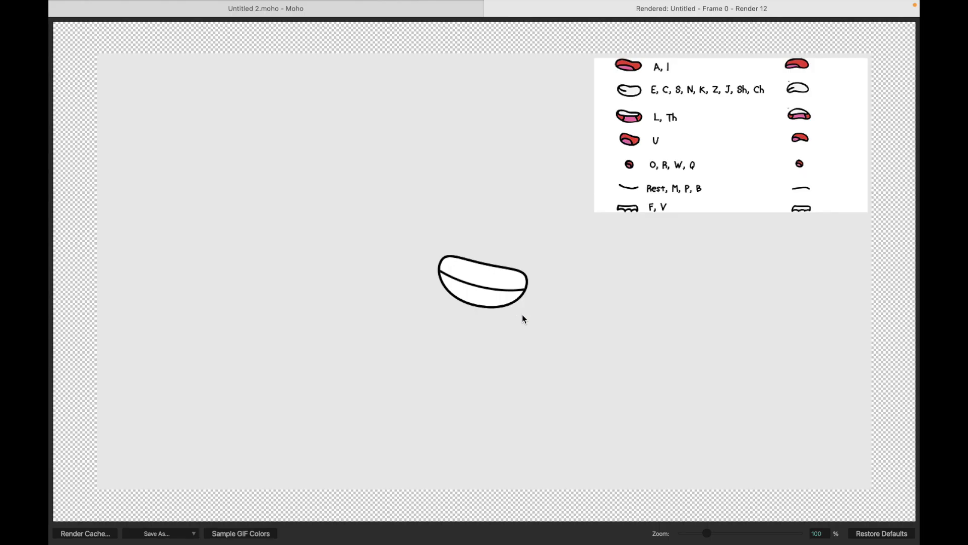
click(94, 14)
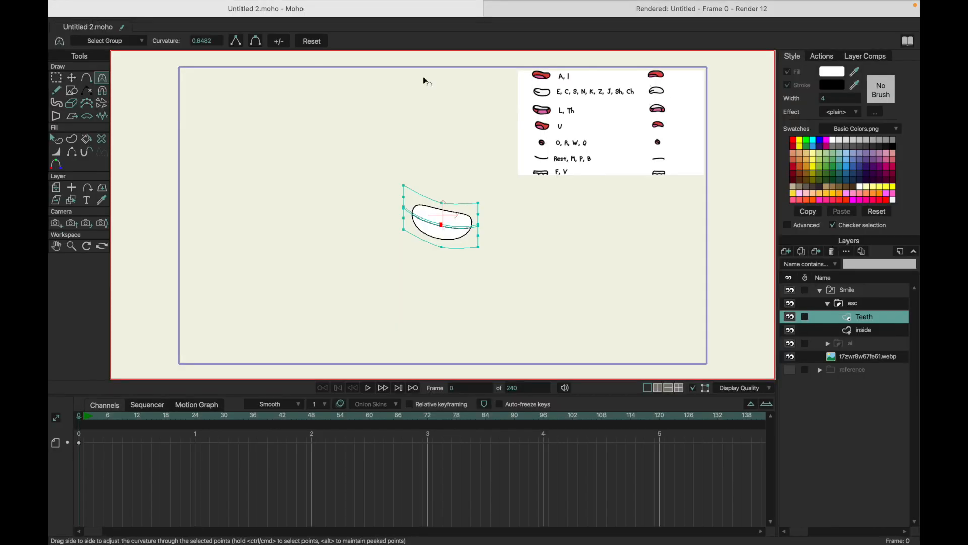
click(490, 8)
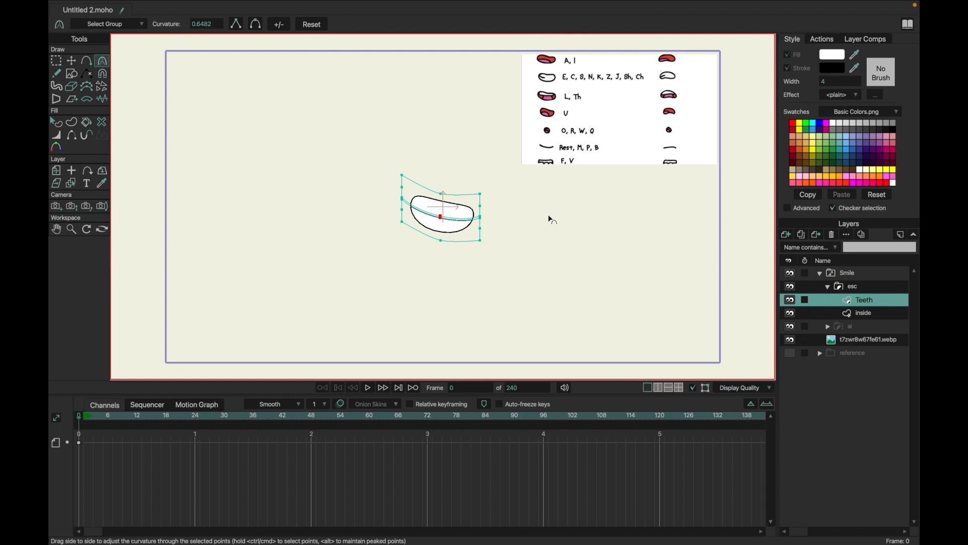
Duplicate the ai mouth group, place the copy above esc in the Smile switch layer, and rename it lth.
click(829, 286)
click(849, 301)
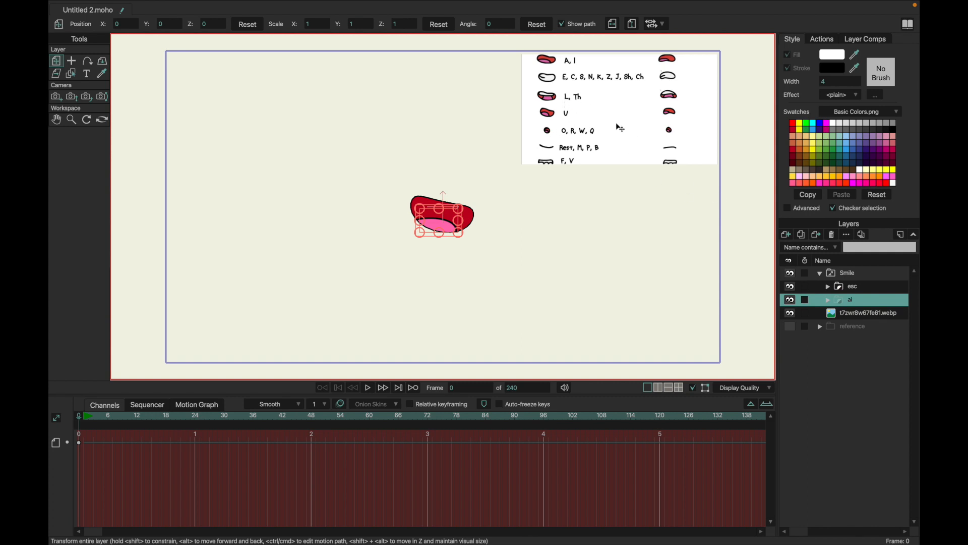
click(802, 235)
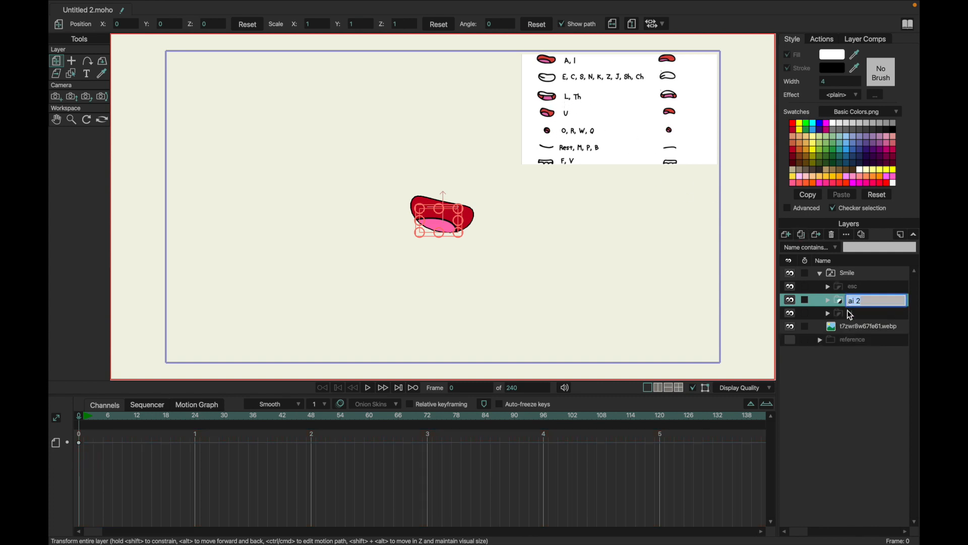
drag(847, 303, 842, 286)
double_click(842, 285)
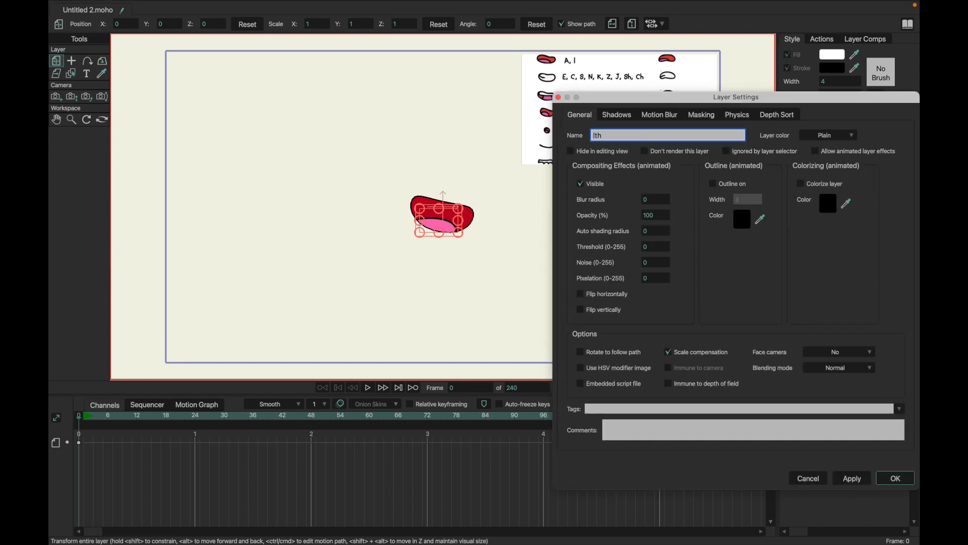
key(Return)
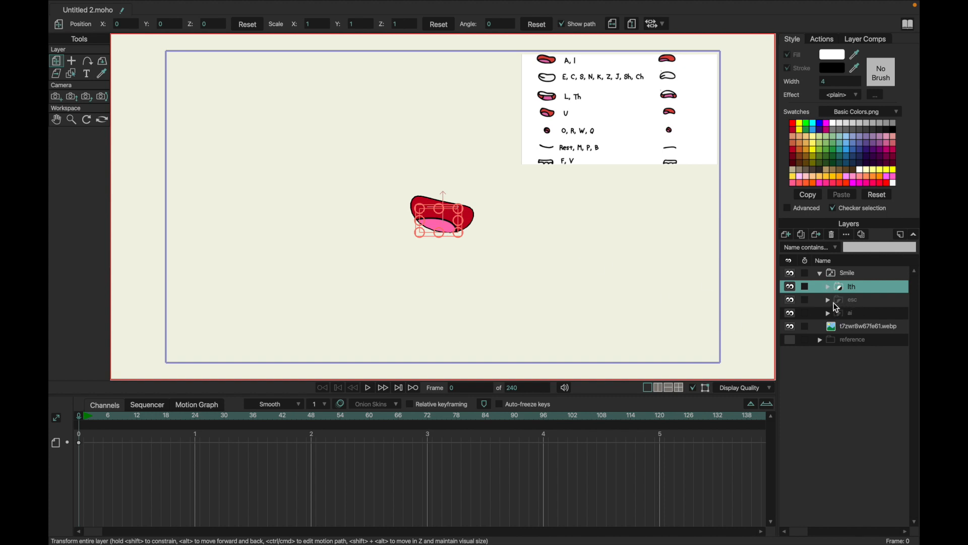
Add a vector layer above Tounge in the lth group and name it Teeth.
click(828, 286)
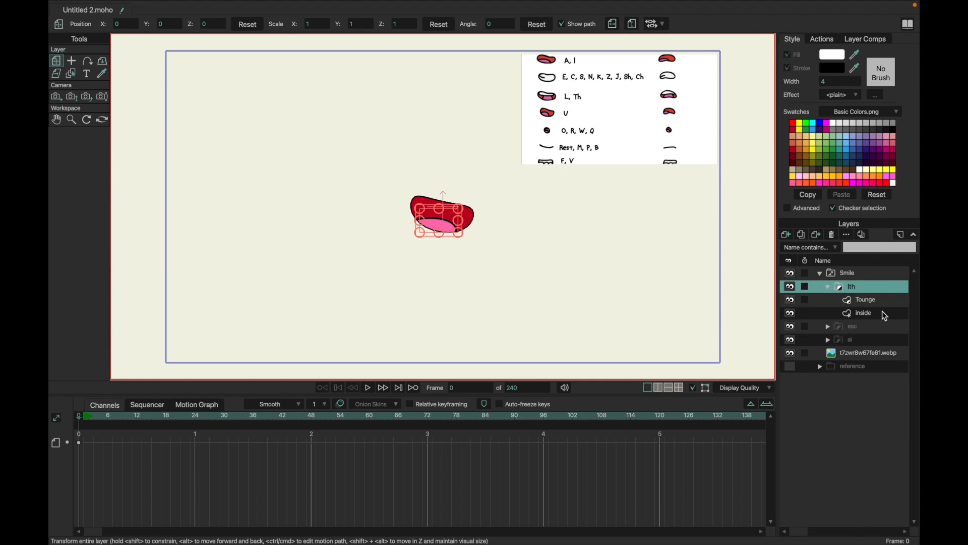
click(863, 301)
click(785, 235)
click(816, 246)
double_click(847, 302)
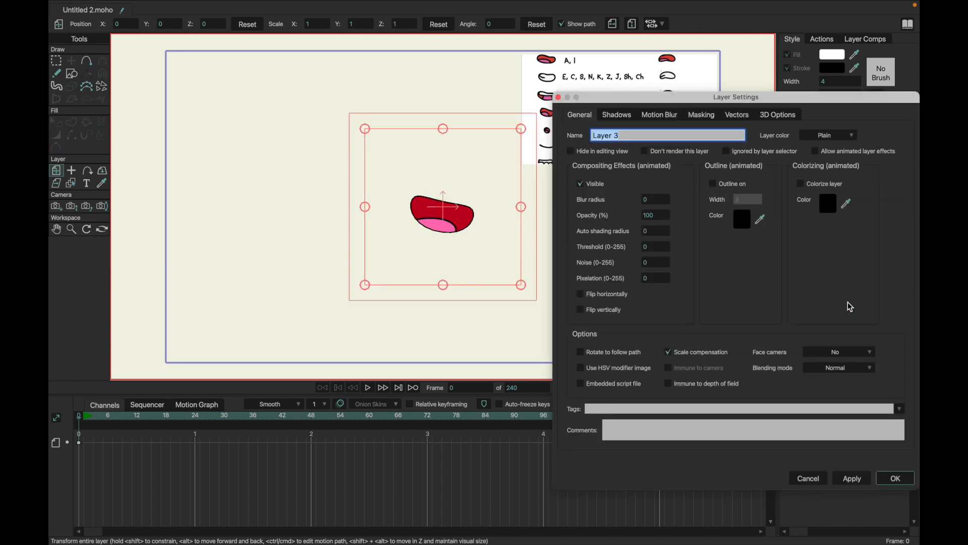
text(Teeth)
key(Return)
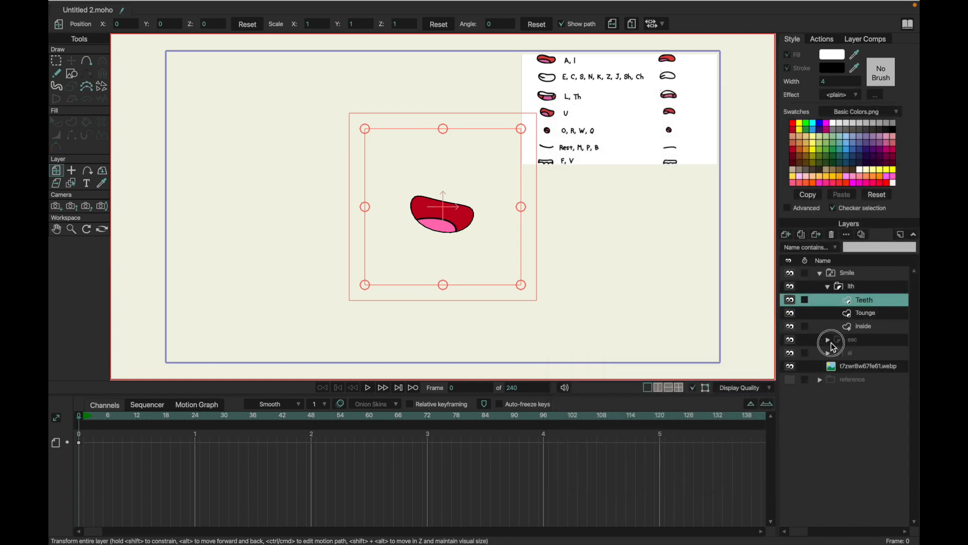
Copy the upper teeth shape from the esc group into the lth Teeth layer and raise it slightly over the mouth.
click(830, 341)
click(857, 352)
key(g)
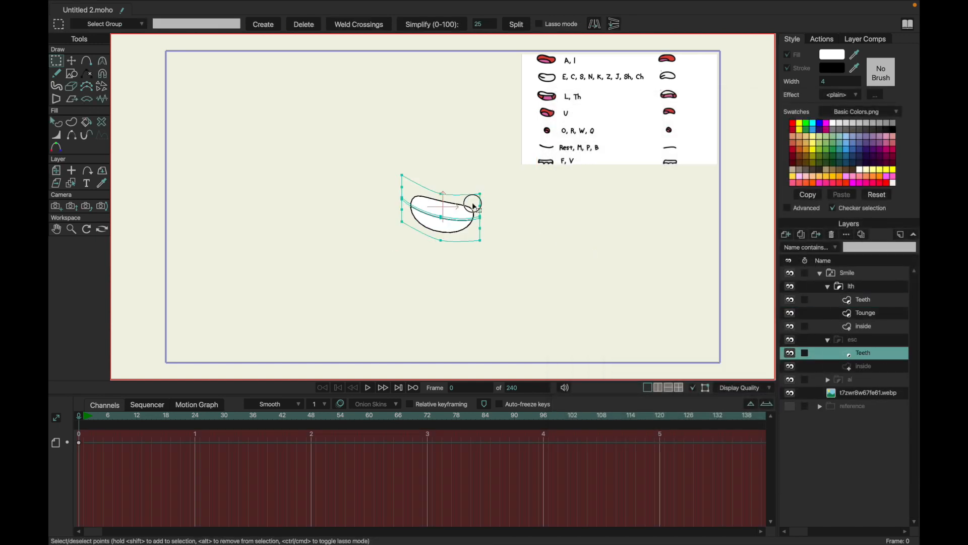
click(852, 300)
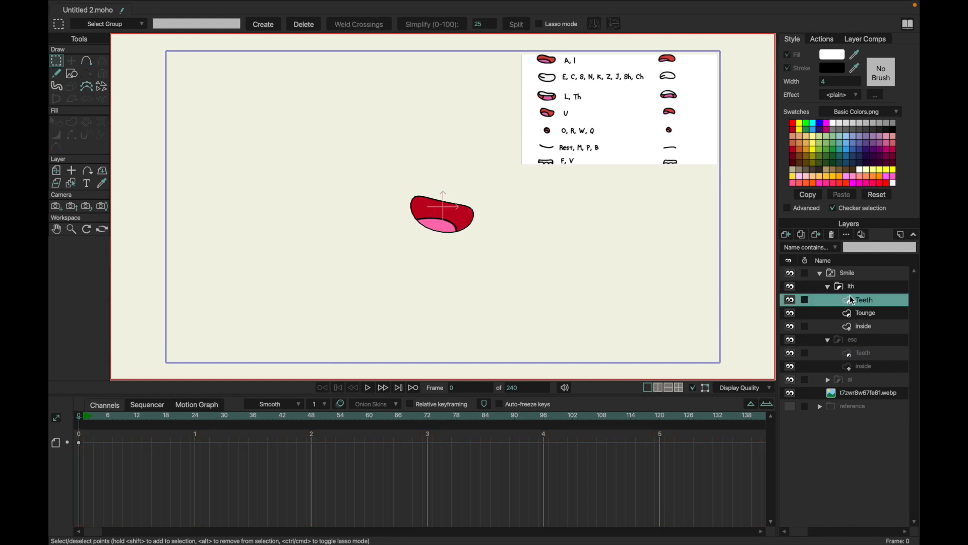
key(t)
drag(551, 284, 552, 279)
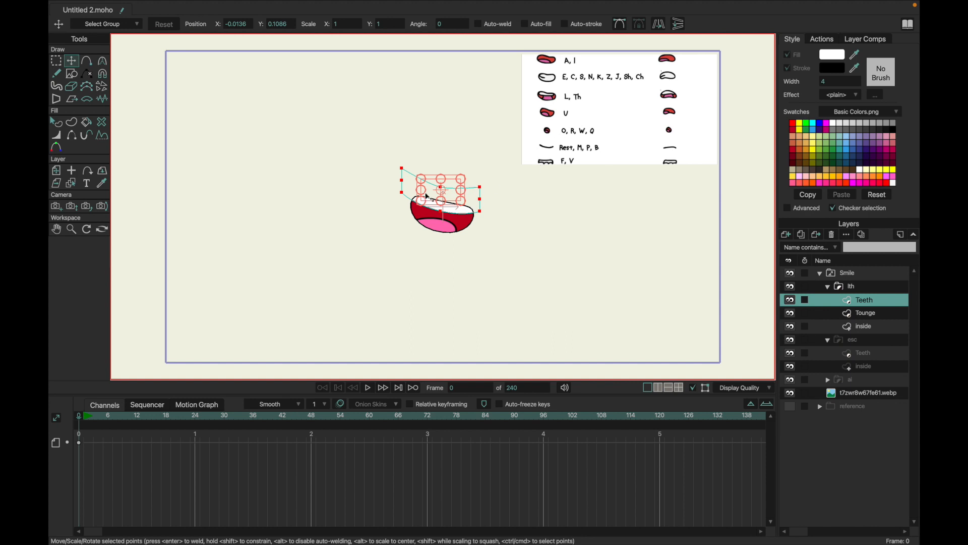
drag(422, 191, 427, 193)
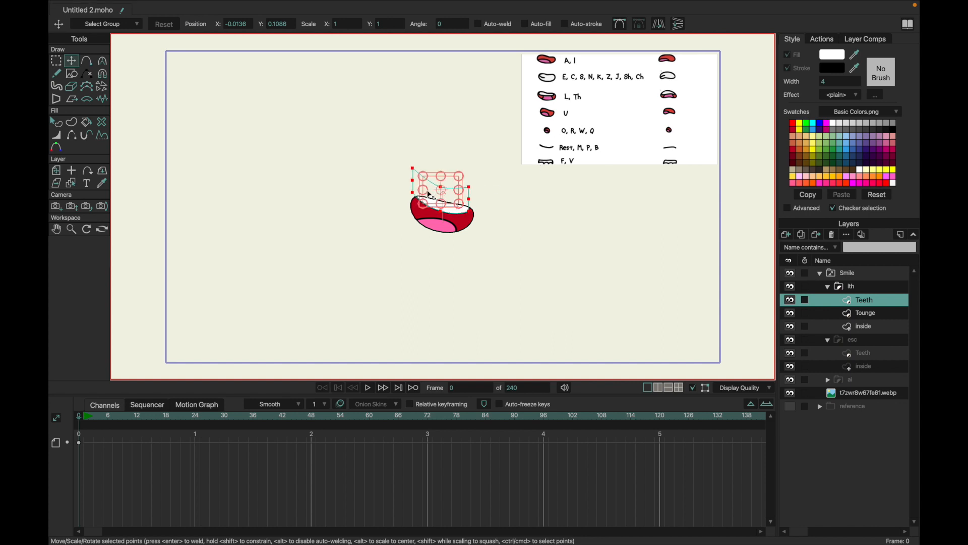
key(super+z)
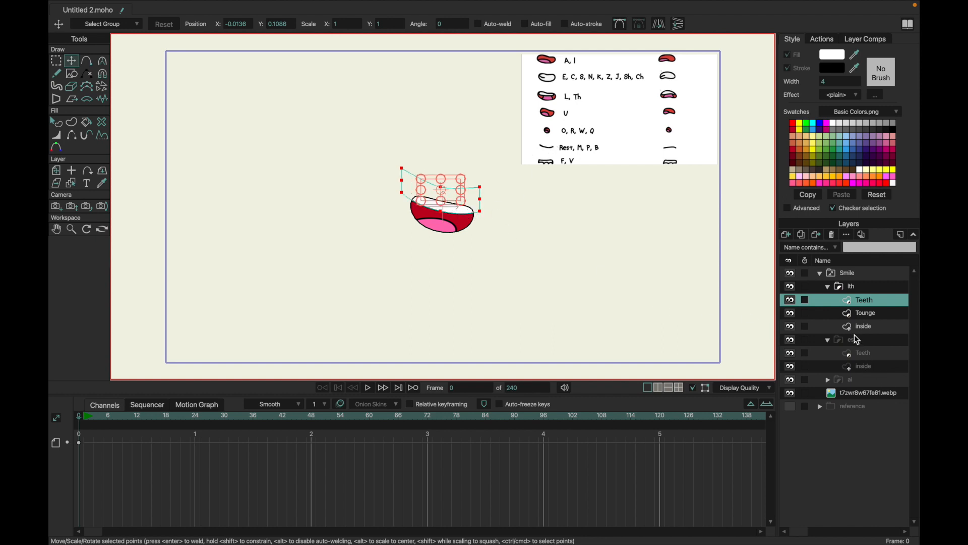
Stretch the top of the tongue in the lth mouth upward to meet the teeth, and adjust its curvature.
click(855, 314)
key(f)
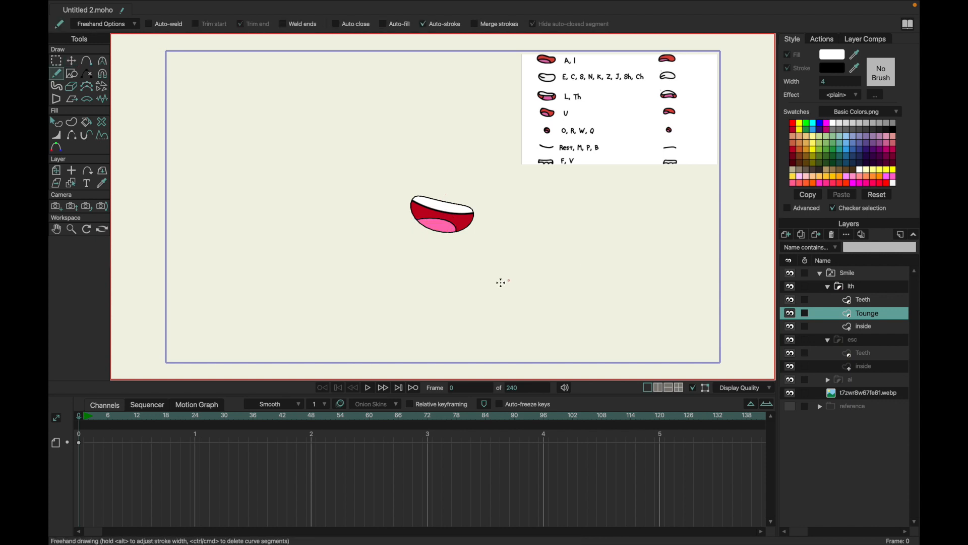
key(r)
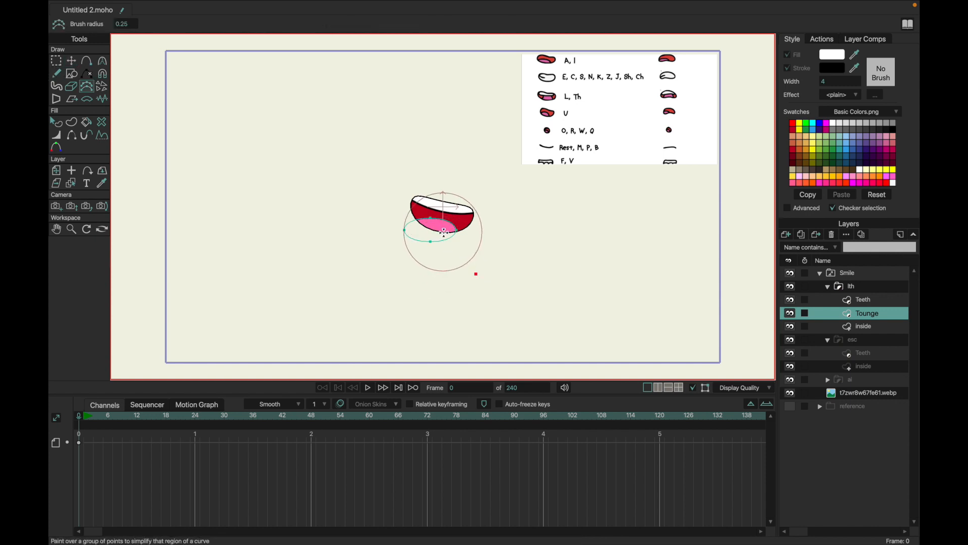
key(t)
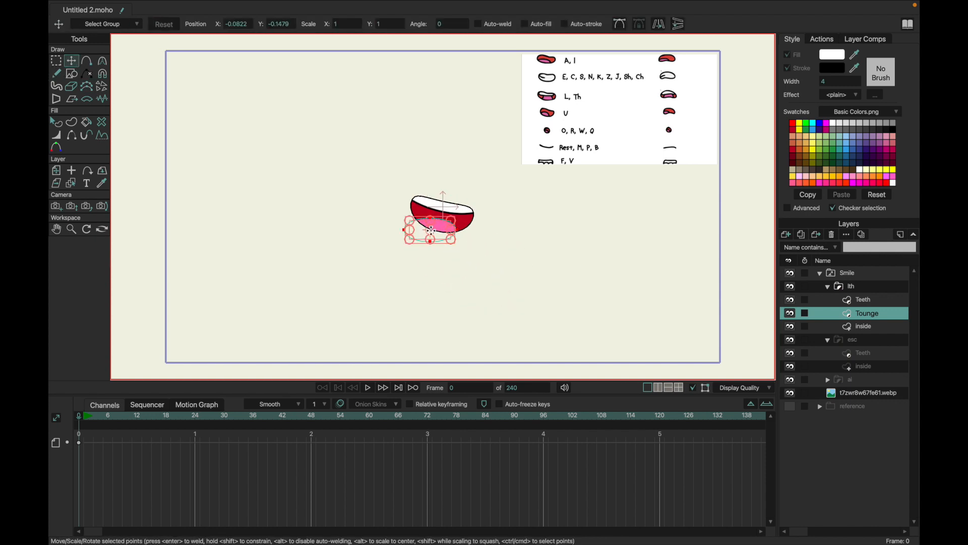
key(g)
click(444, 278)
key(t)
drag(430, 225, 464, 223)
key(c)
key(q)
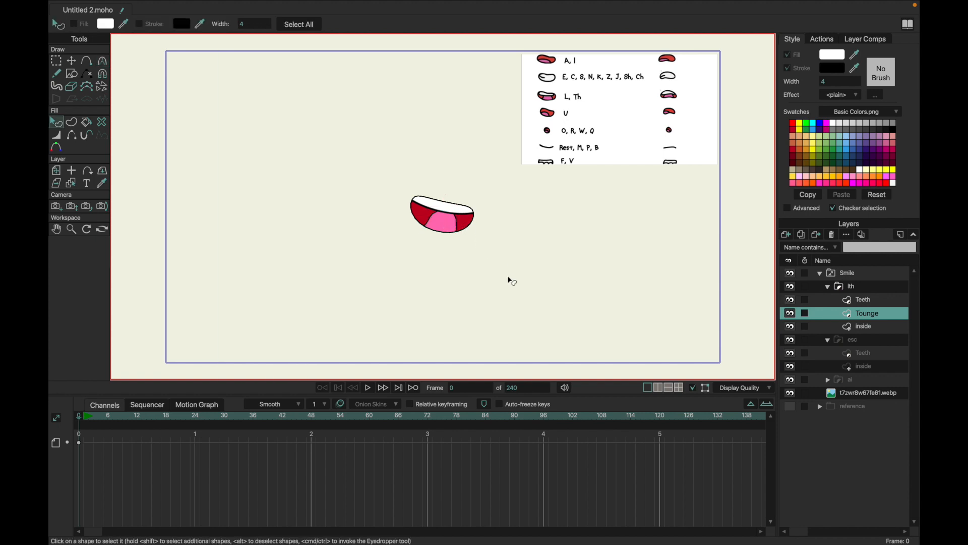
Widen the lth tongue by repositioning its top point and moving its side points outward.
key(g)
key(t)
drag(444, 211, 448, 214)
key(q)
key(t)
drag(423, 232, 418, 227)
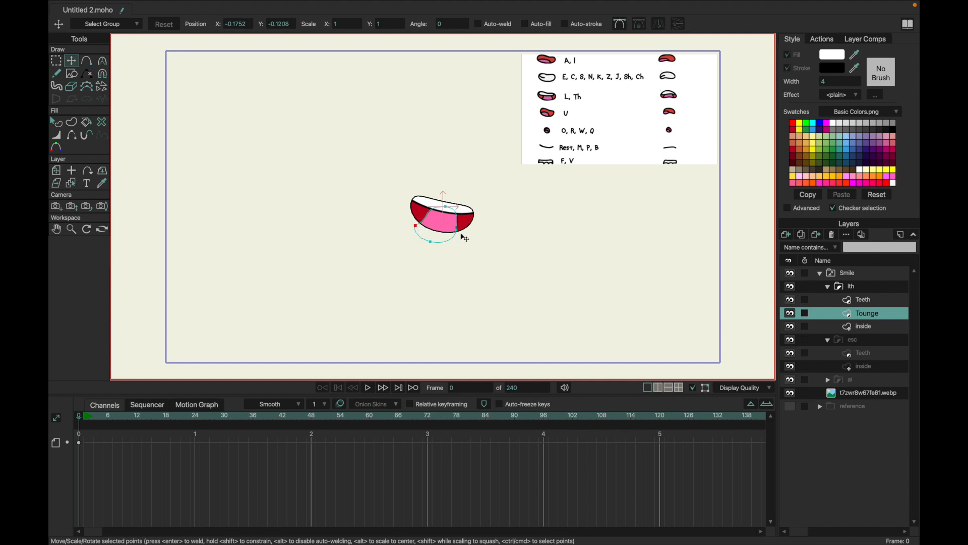
key(q)
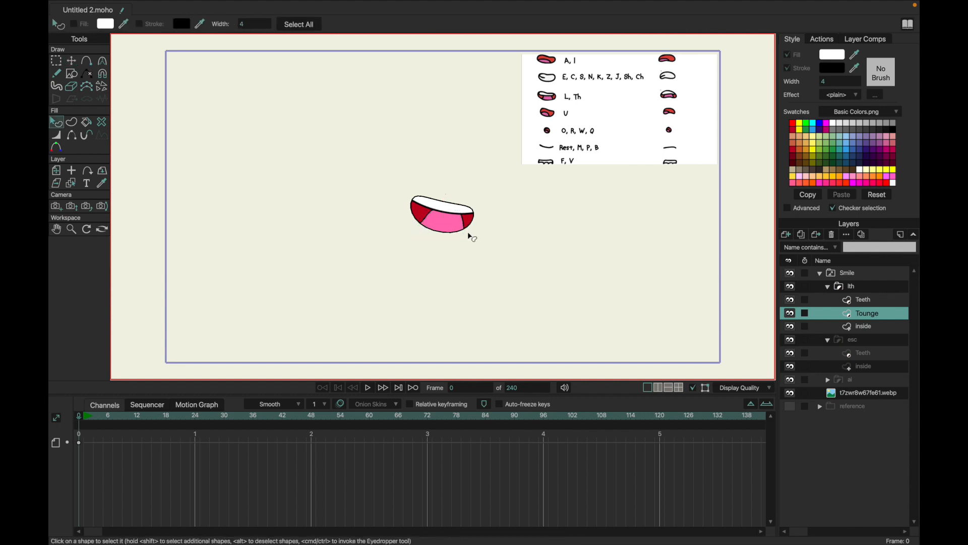
Duplicate the ai mouth group again, move the copy to the top of the Smile switch layer, and rename it u.
click(828, 288)
click(829, 302)
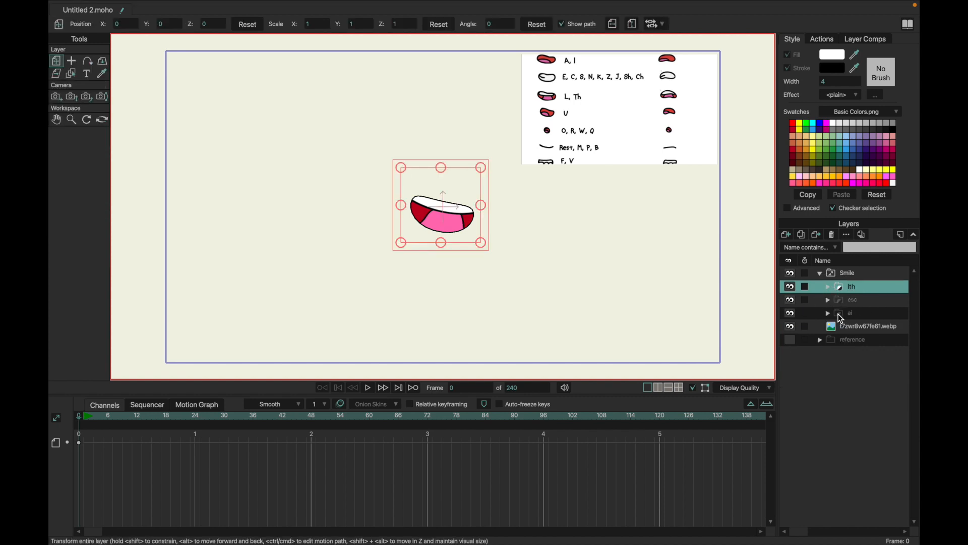
click(833, 312)
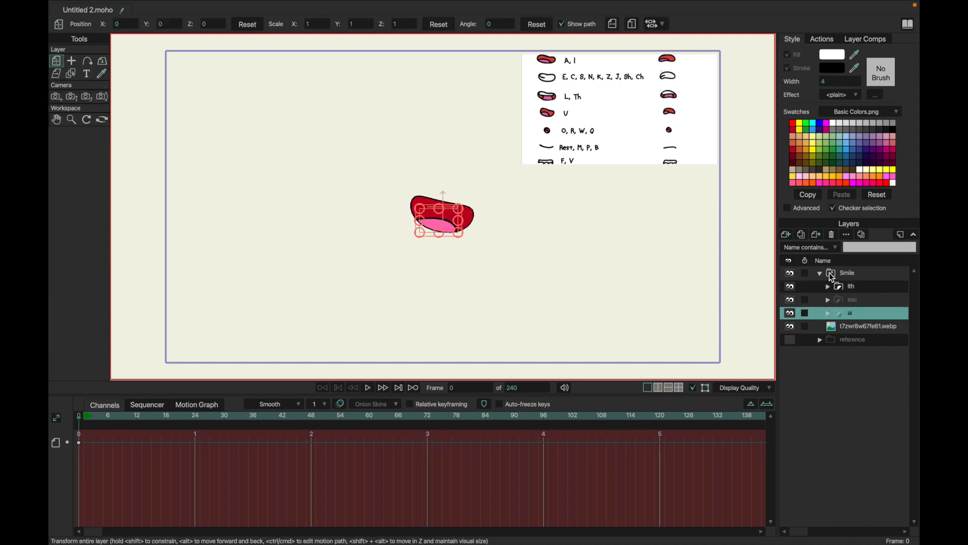
click(807, 239)
drag(841, 313, 841, 285)
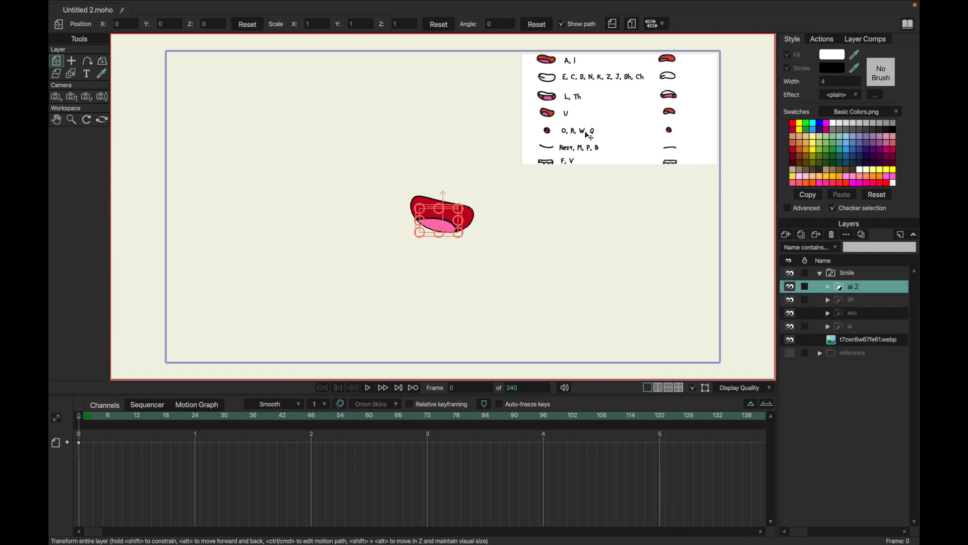
double_click(841, 285)
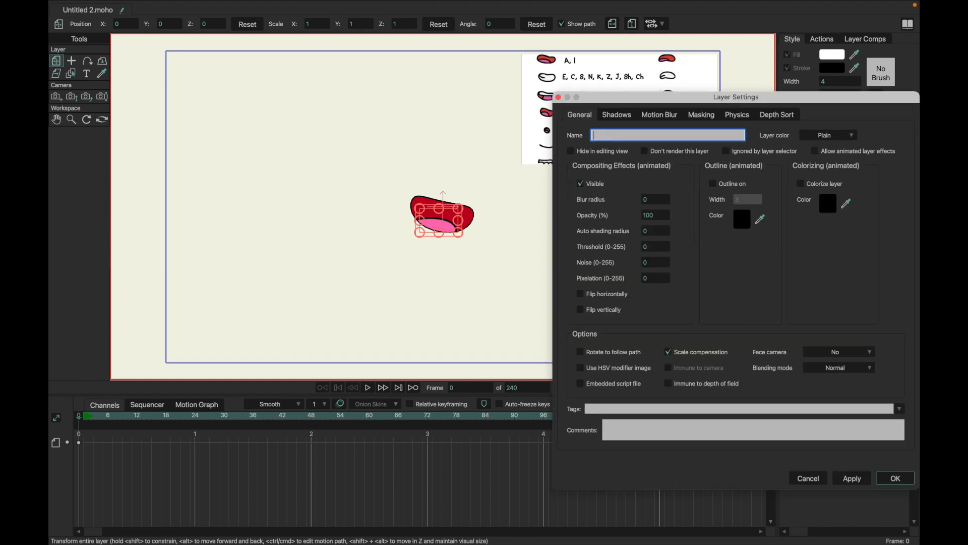
key(Return)
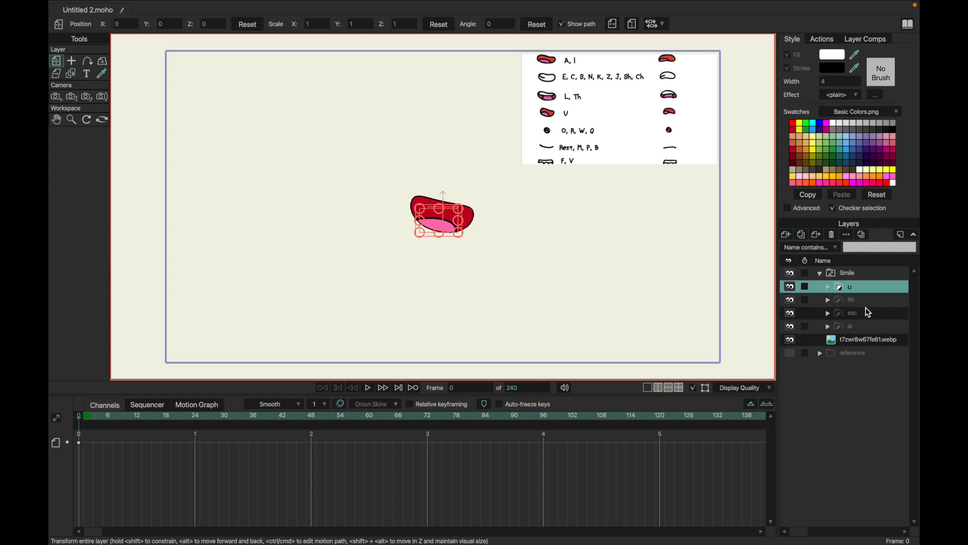
Narrow the inside shape of the u mouth and lower its top middle point slightly.
click(827, 286)
click(844, 314)
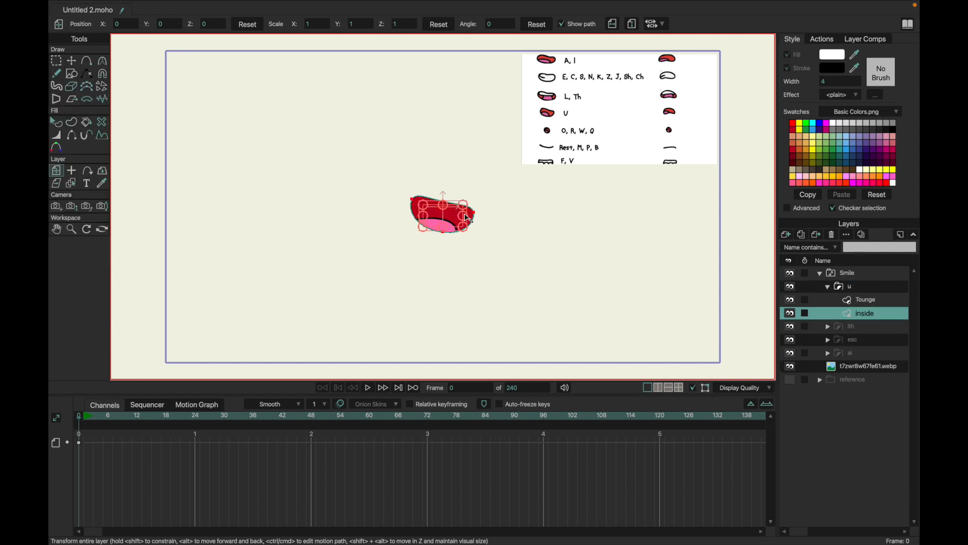
drag(468, 218, 463, 218)
key(g)
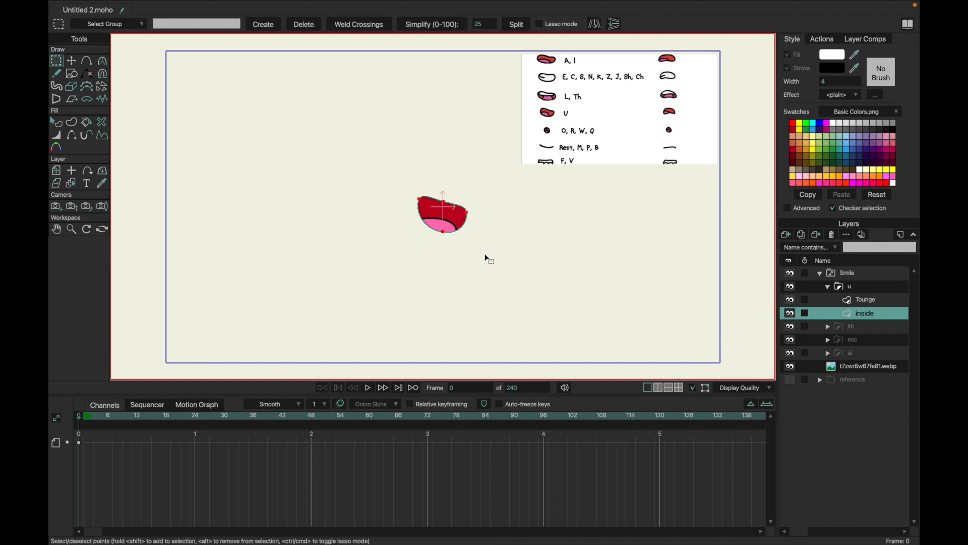
key(t)
click(476, 260)
drag(444, 204, 444, 208)
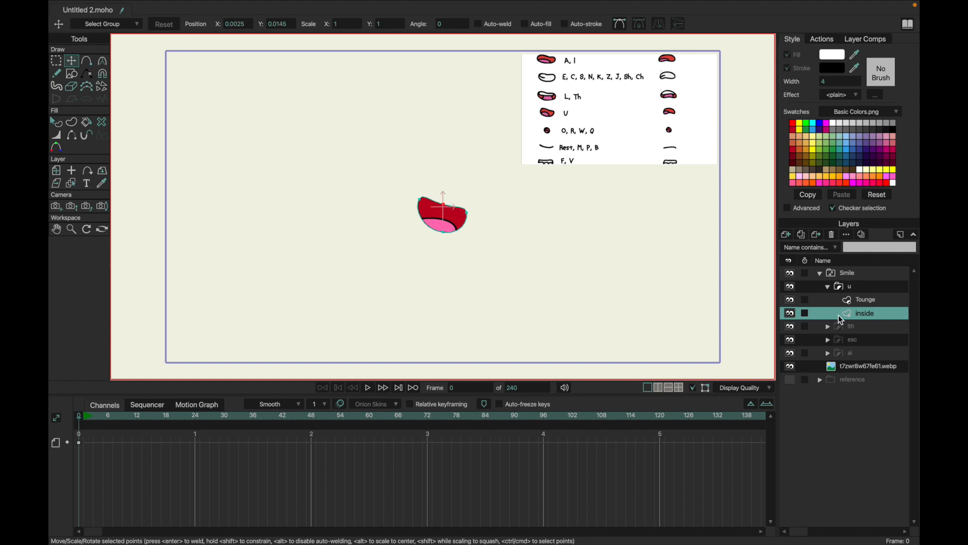
Narrow the tongue of the u mouth and shift it toward the mouth's centre.
click(851, 302)
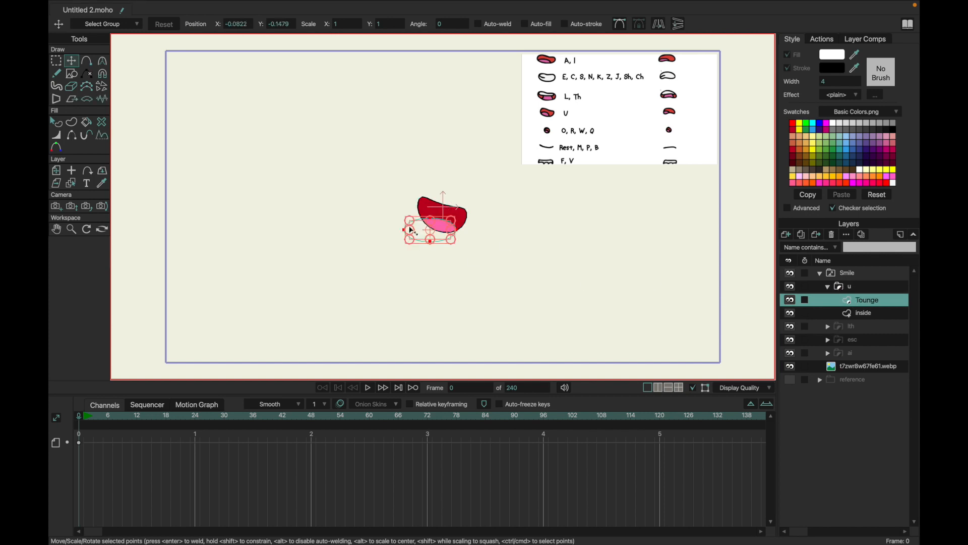
drag(411, 232, 428, 232)
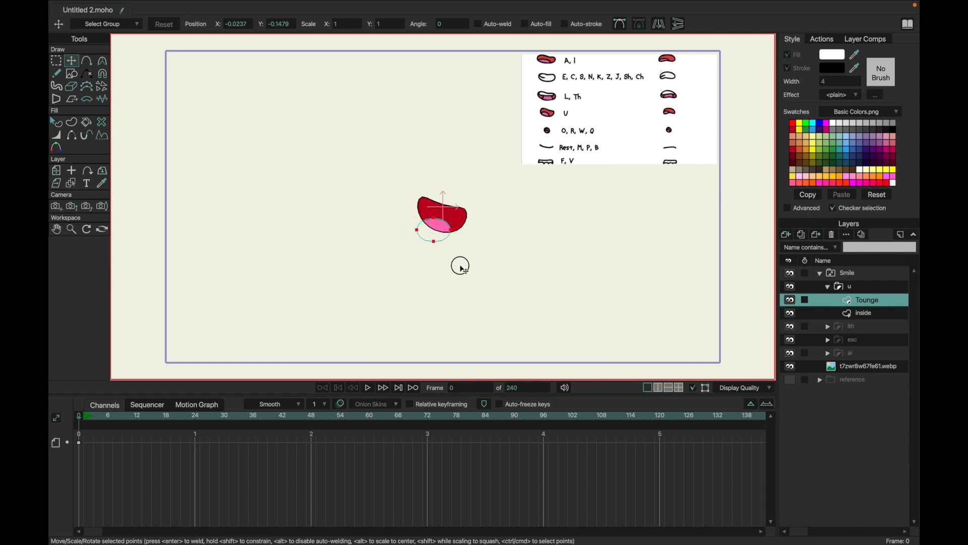
key(q)
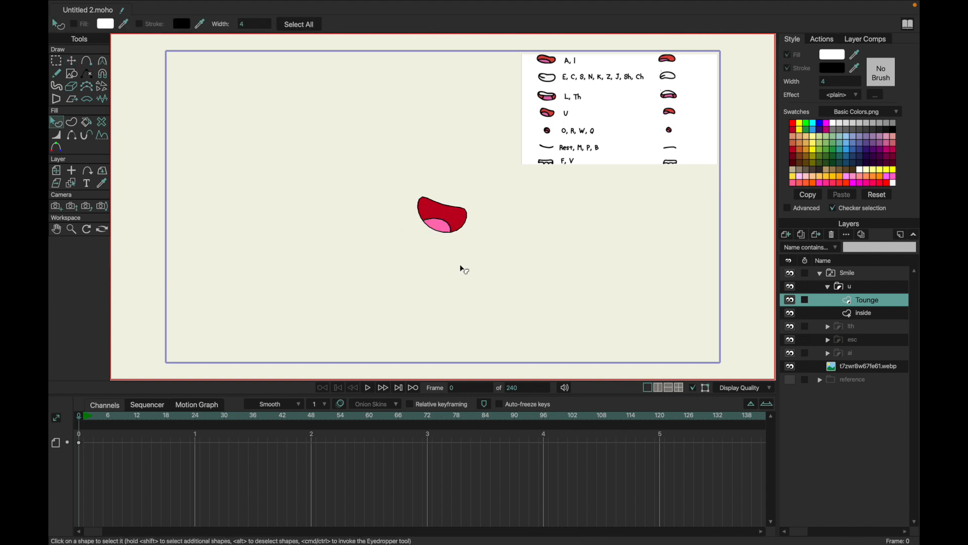
click(830, 288)
click(829, 288)
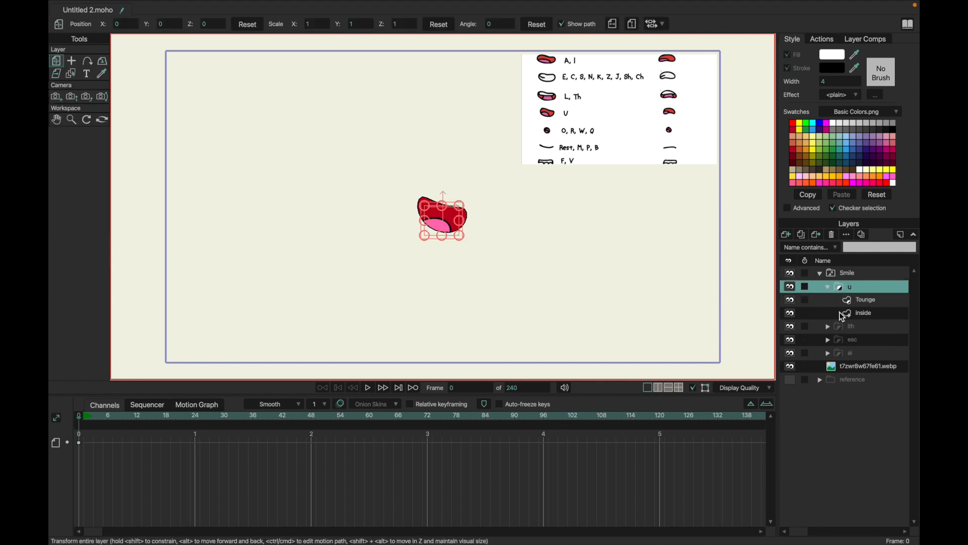
Reshape the left side of the u mouth's inside shape by adjusting the curvature and position of its points.
click(846, 313)
key(t)
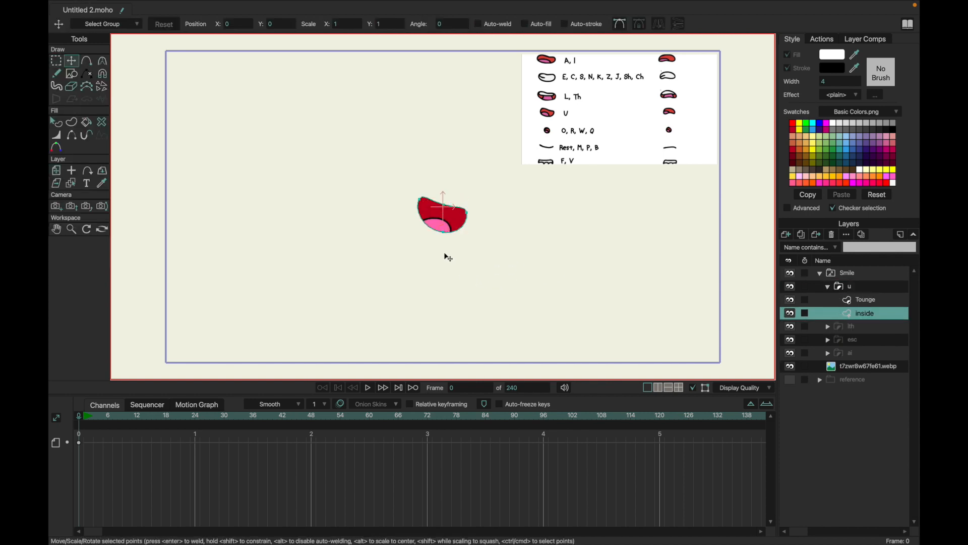
key(c)
drag(416, 214, 415, 227)
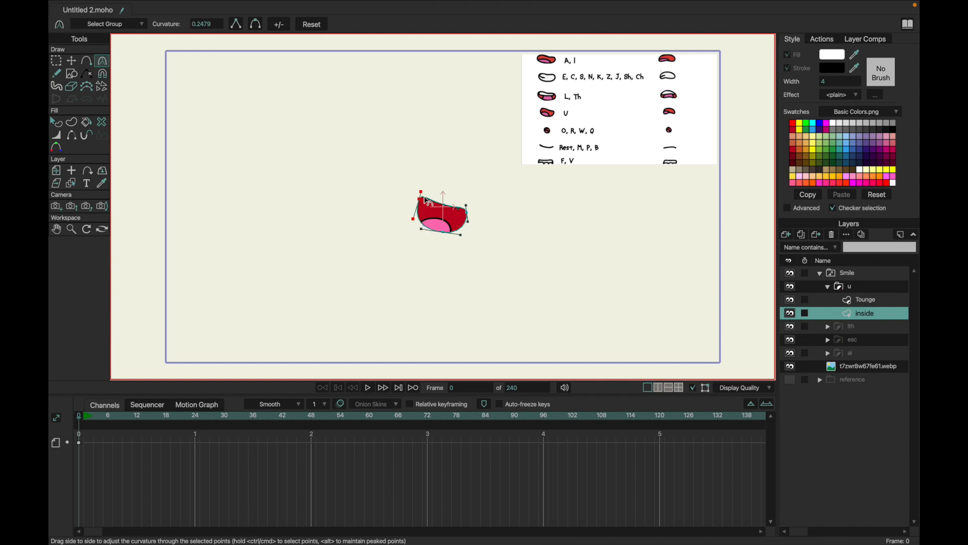
key(t)
drag(422, 213, 422, 185)
key(c)
key(t)
key(c)
mouse_move(423, 233)
mouse_down()
mouse_move(408, 229)
mouse_move(416, 231)
mouse_up()
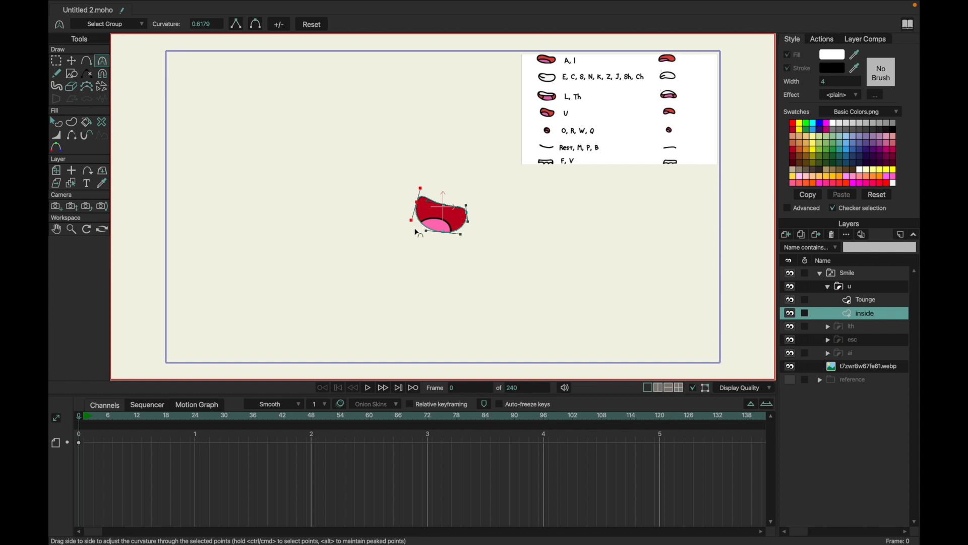
click(829, 287)
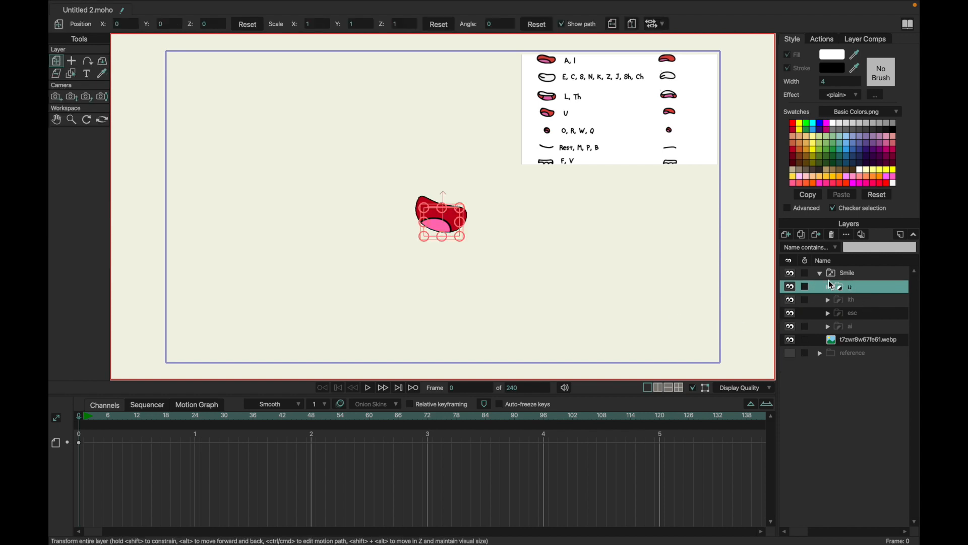
Duplicate the ai mouth group, move the copy to the top of the Smile switch layer, and rename it orwq.
click(848, 326)
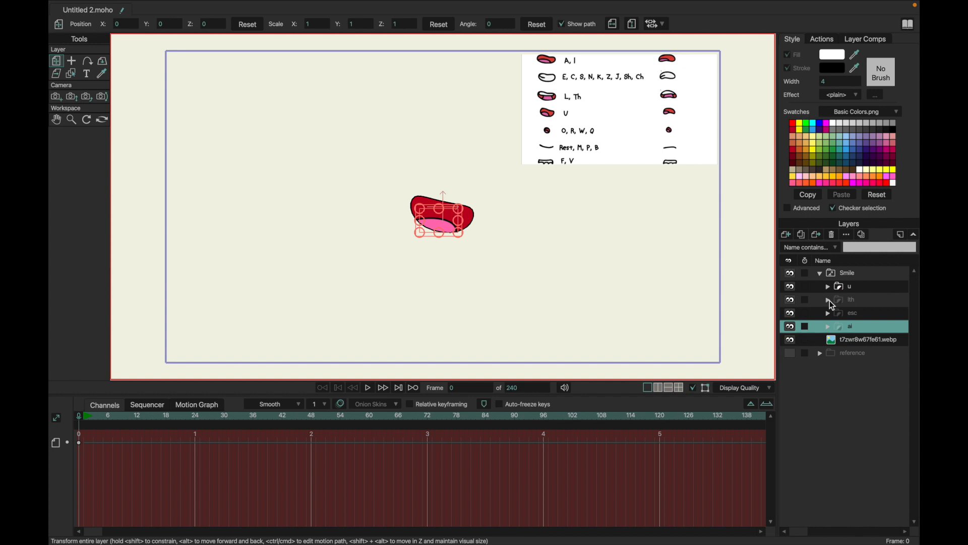
click(802, 235)
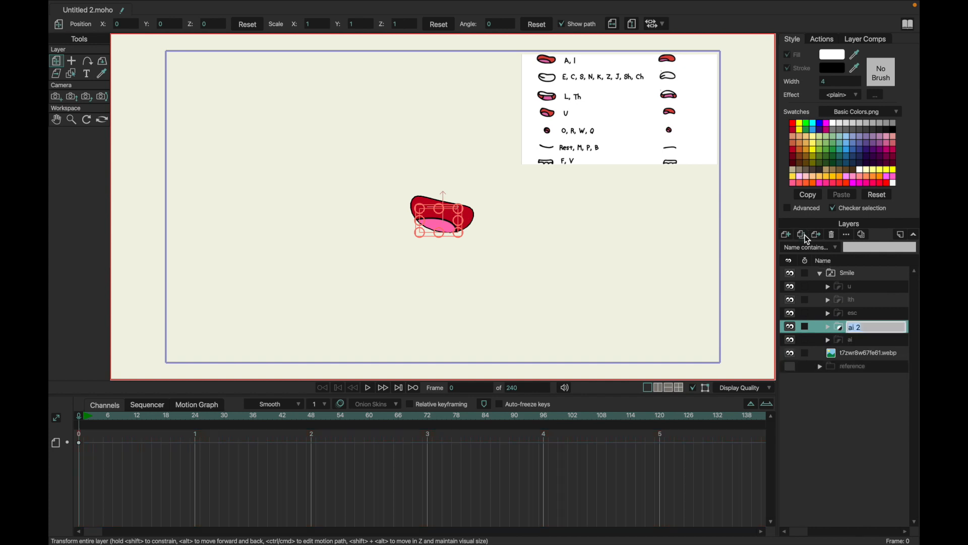
click(841, 330)
drag(841, 330, 841, 286)
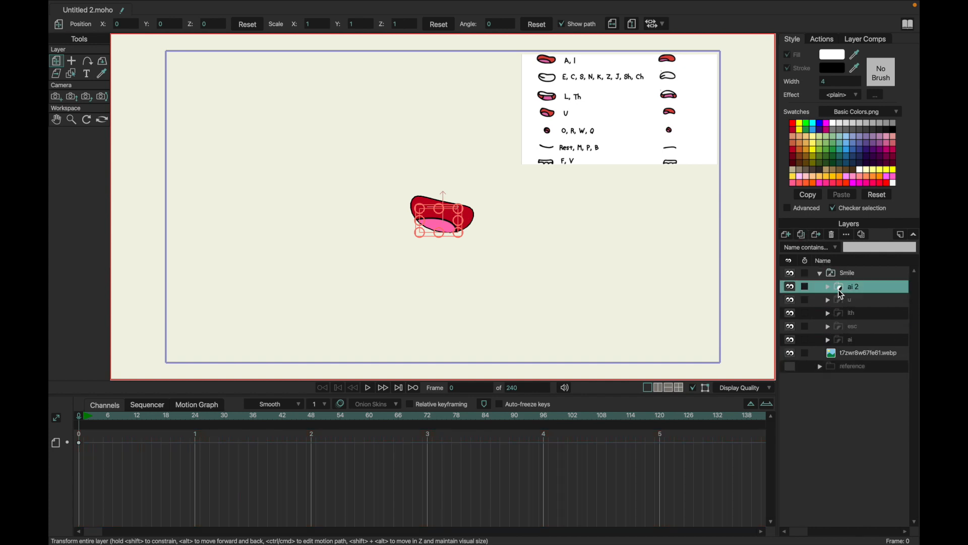
double_click(841, 293)
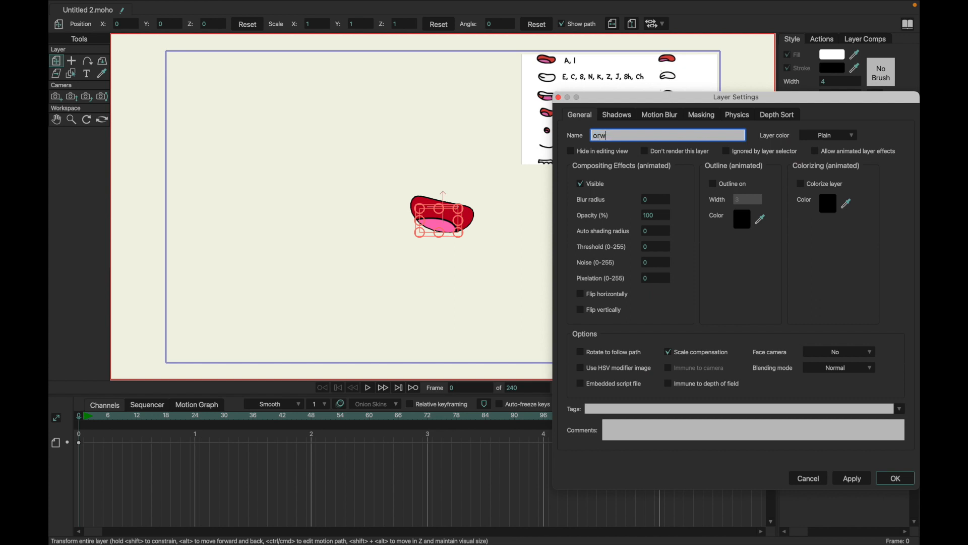
key(Return)
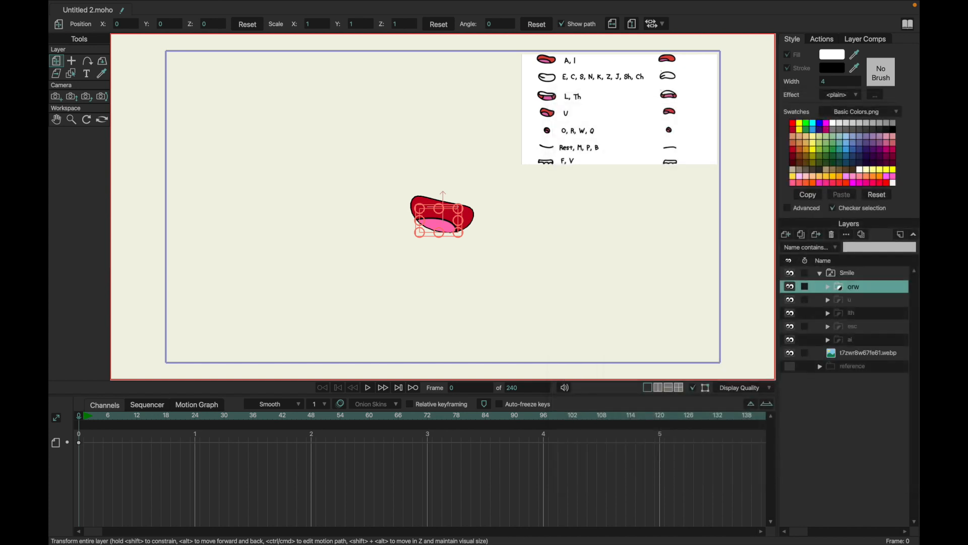
click(828, 287)
click(830, 290)
double_click(850, 290)
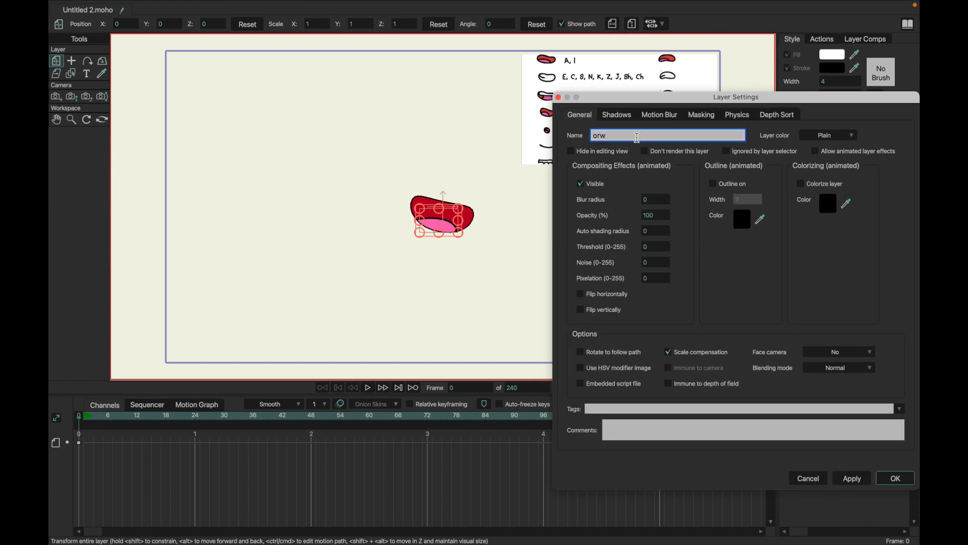
text(q)
key(Return)
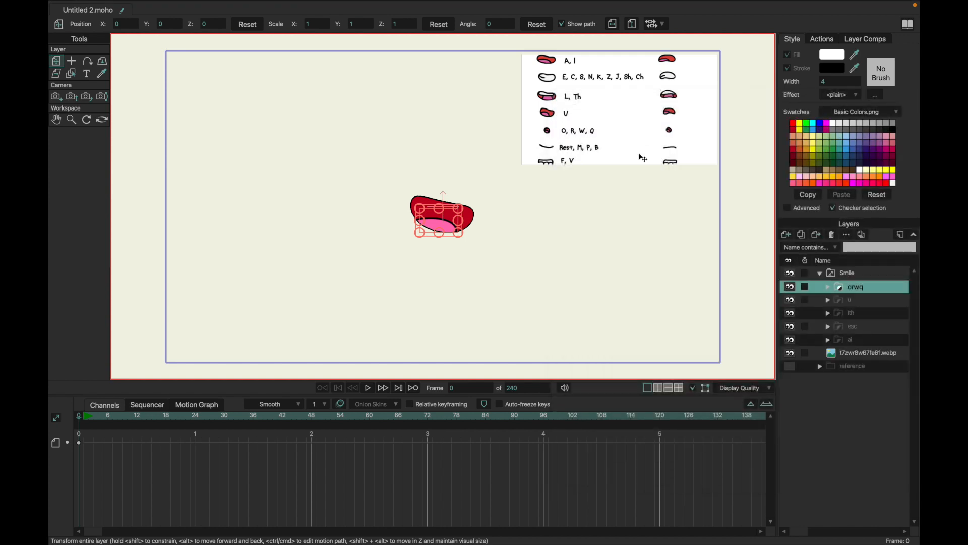
Delete the existing shape on the inside layer of the orwq mouth and draw a circle in its place.
click(829, 288)
click(843, 308)
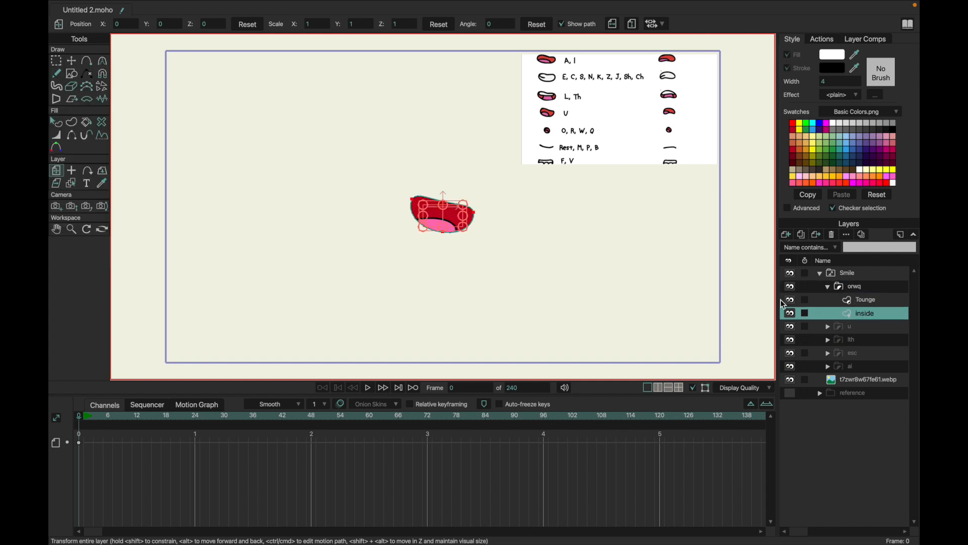
key(Delete)
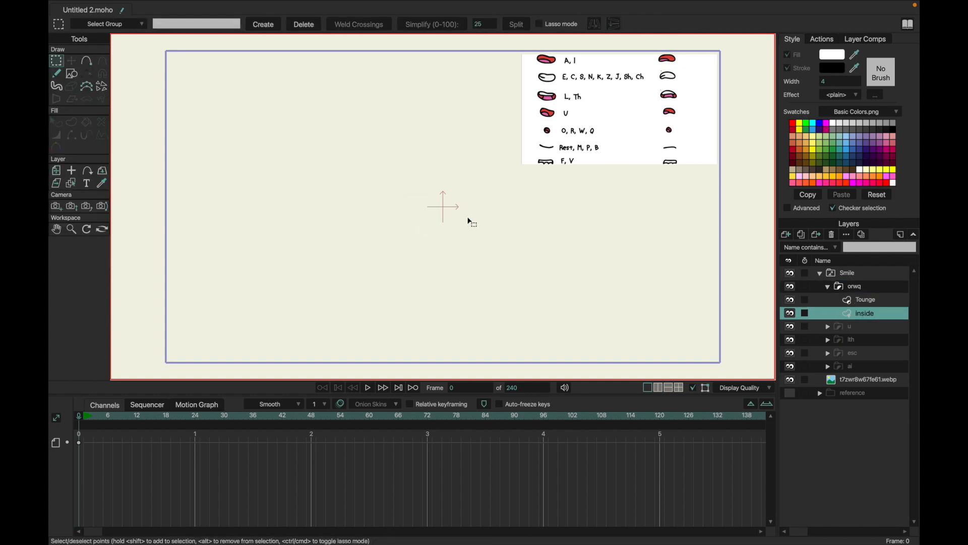
key(r)
click(184, 23)
drag(422, 193, 465, 237)
Centre the circle of the orwq mouth at position X 0, Y 0.
click(242, 24)
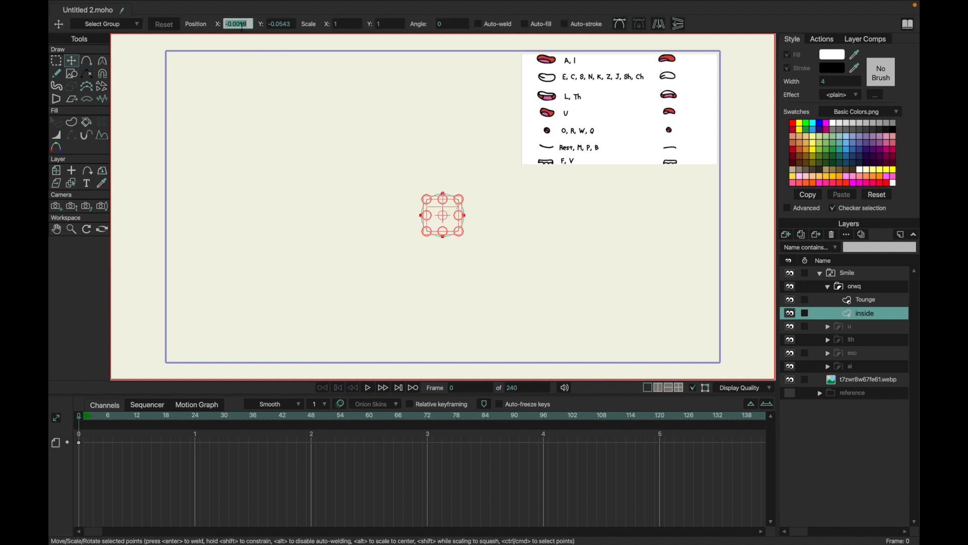
text(0)
click(285, 24)
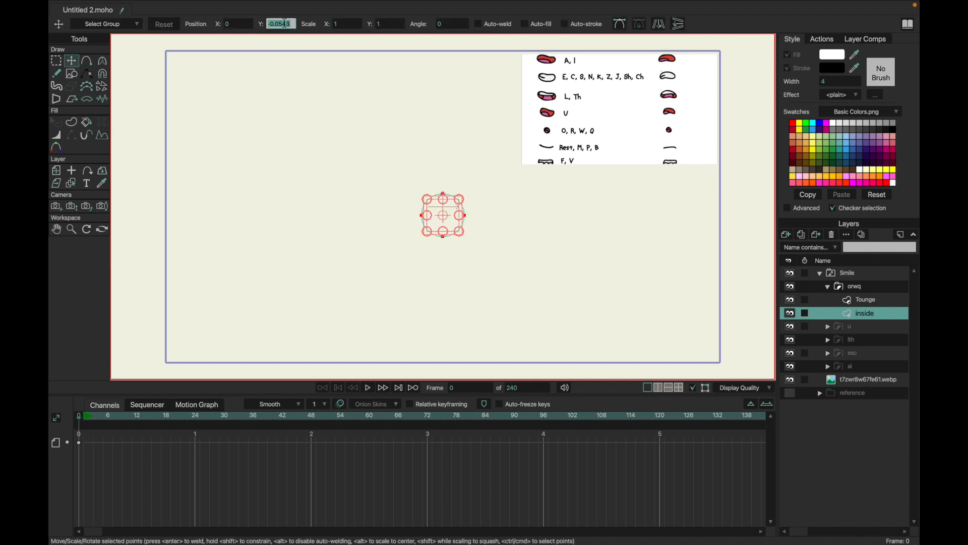
text(0)
key(Return)
Fill the circle of the orwq mouth with white and a black stroke, and select the filled shape.
key(p)
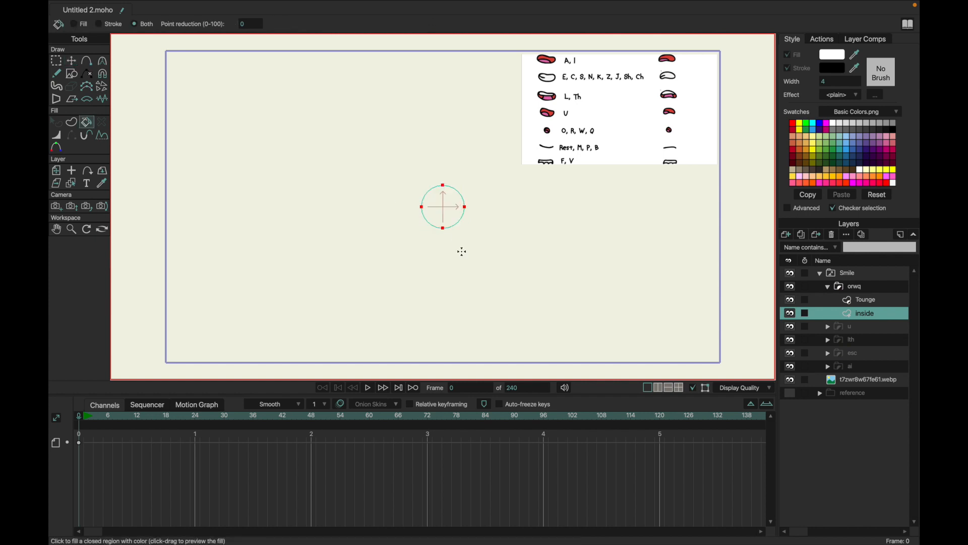
click(454, 219)
key(q)
click(453, 220)
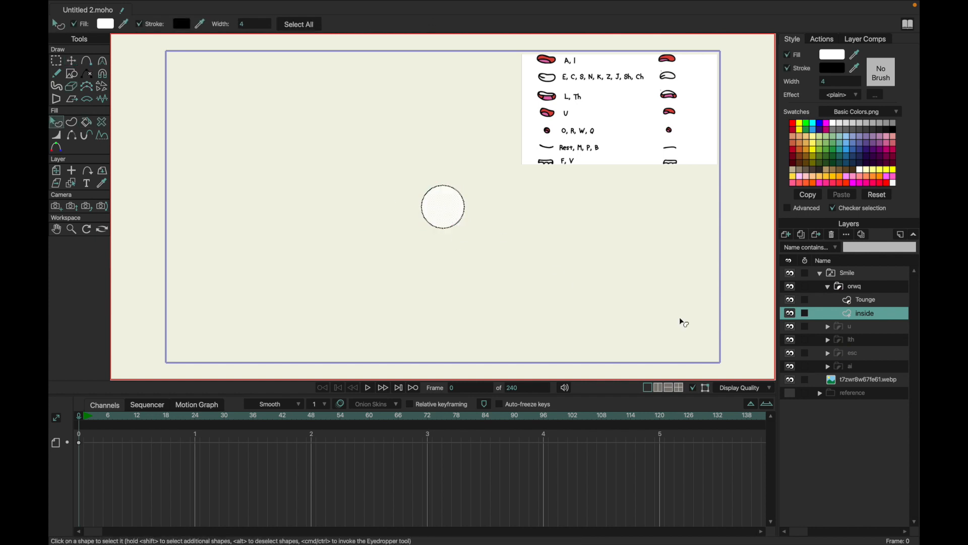
Copy the hex code BE0027 from the fill colour of the u mouth's inside shape.
click(850, 329)
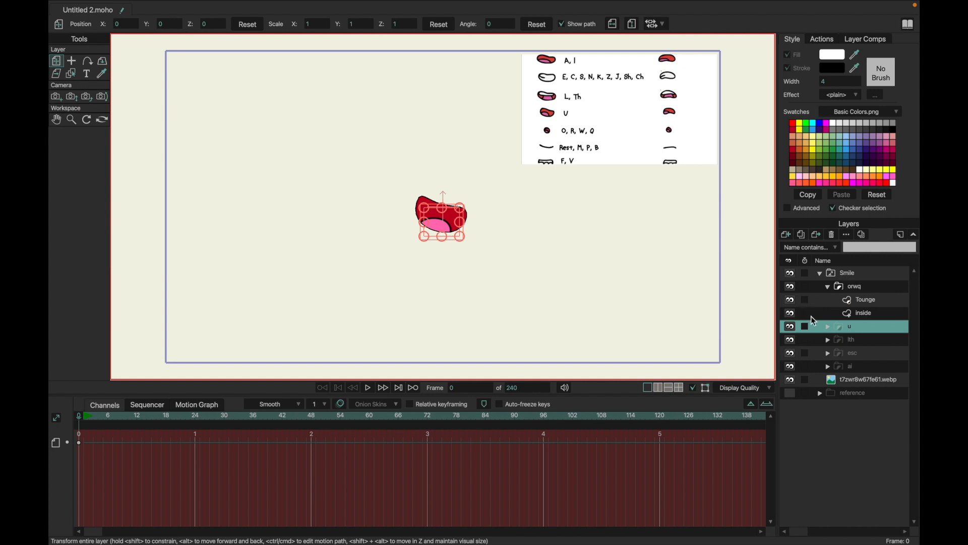
click(828, 326)
click(855, 354)
key(q)
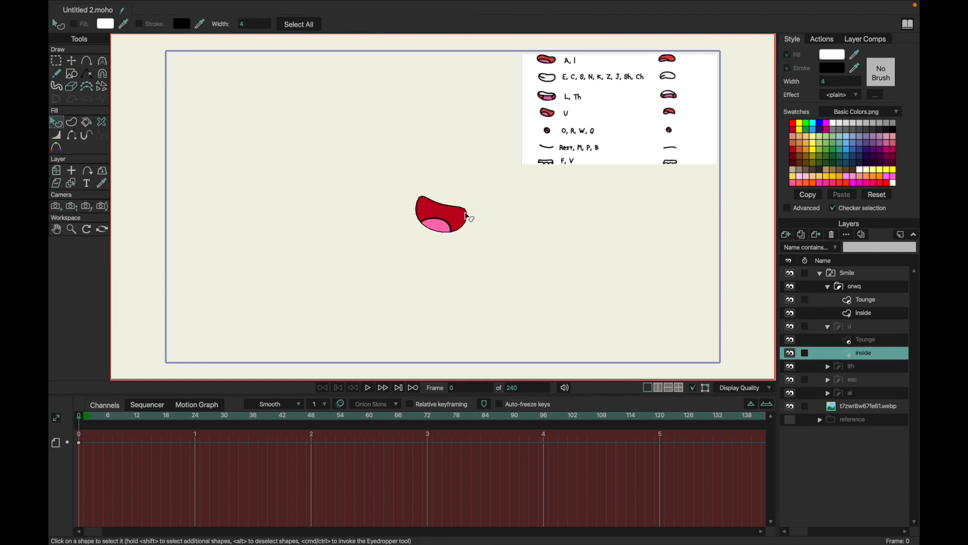
click(457, 217)
click(106, 24)
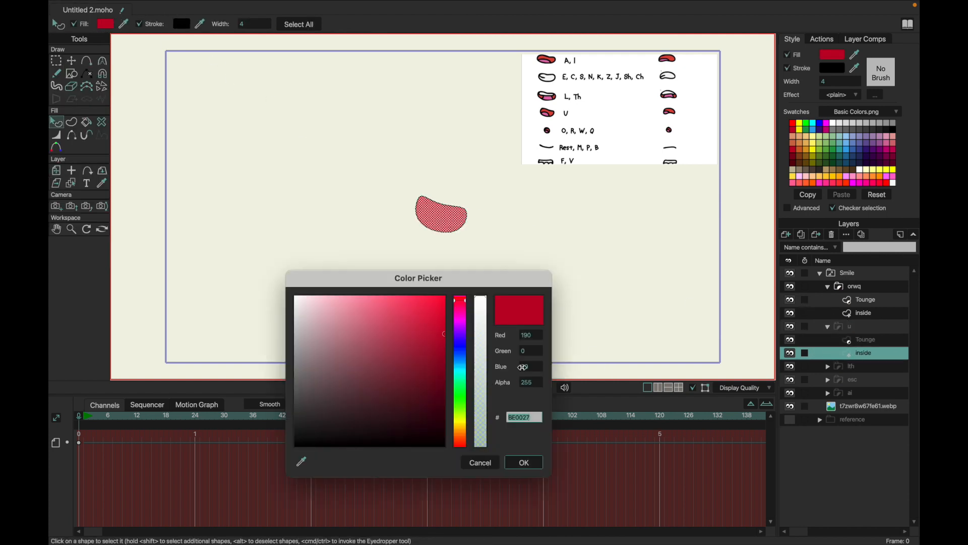
click(481, 463)
Set the fill colour of the orwq mouth's circle to BE0027.
click(827, 326)
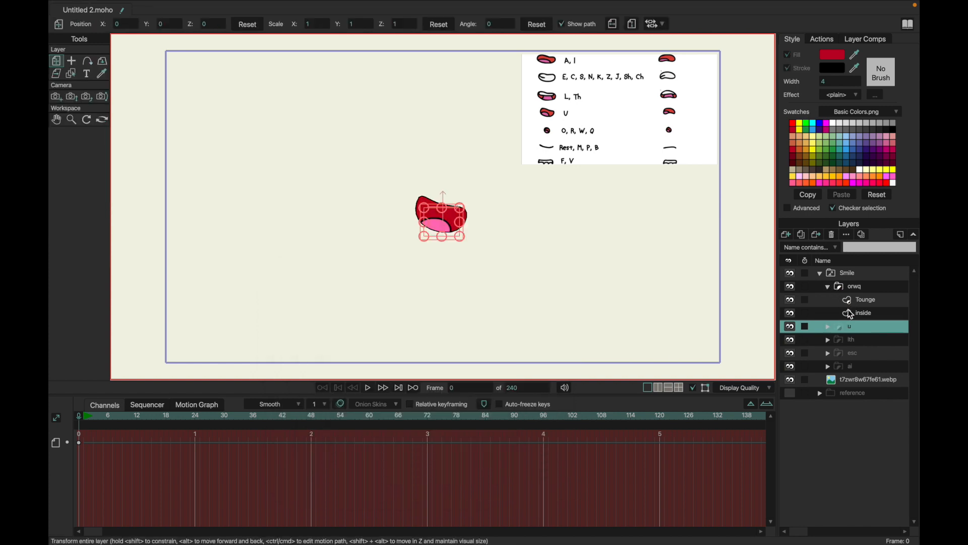
click(850, 313)
key(q)
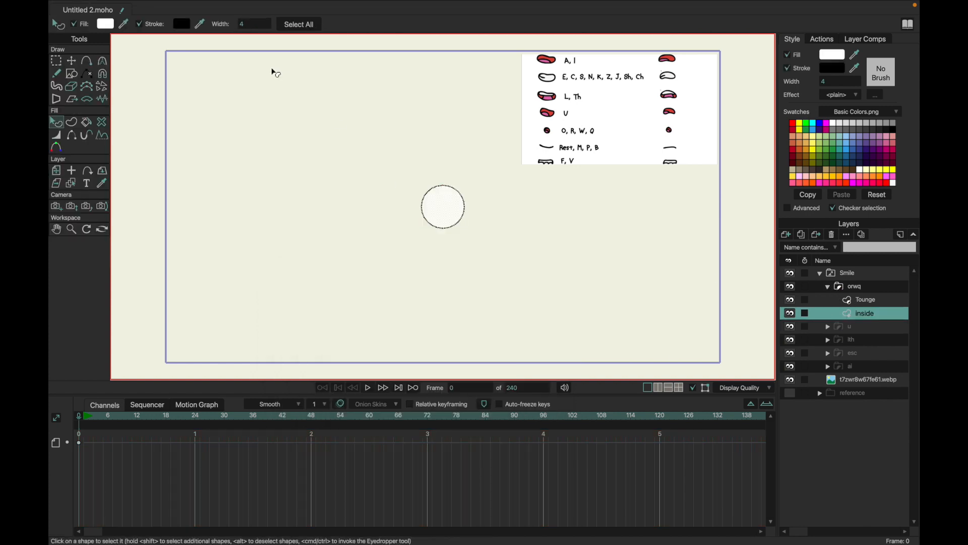
click(106, 25)
key(Return)
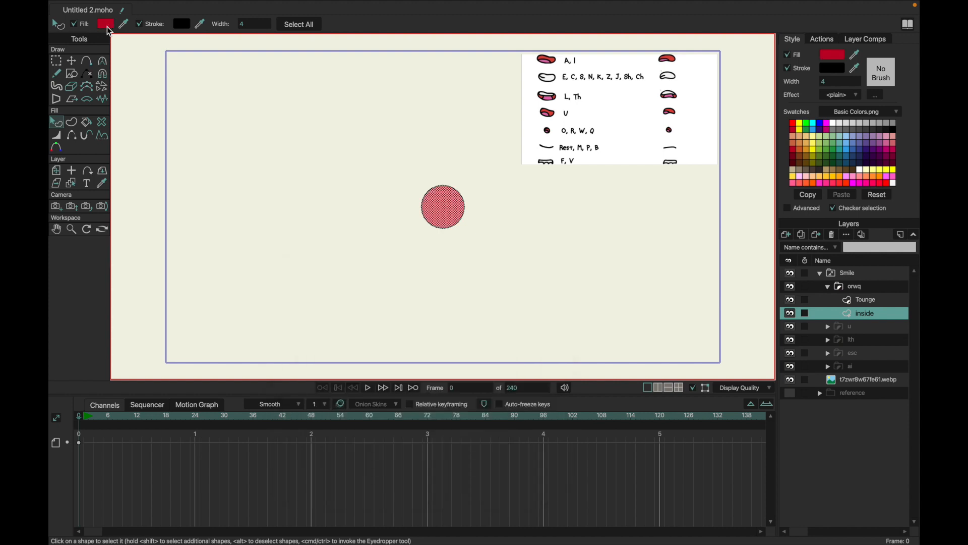
click(337, 208)
Move the orwq mouth's circle down to about Y -0.0504 and scale it down evenly.
key(t)
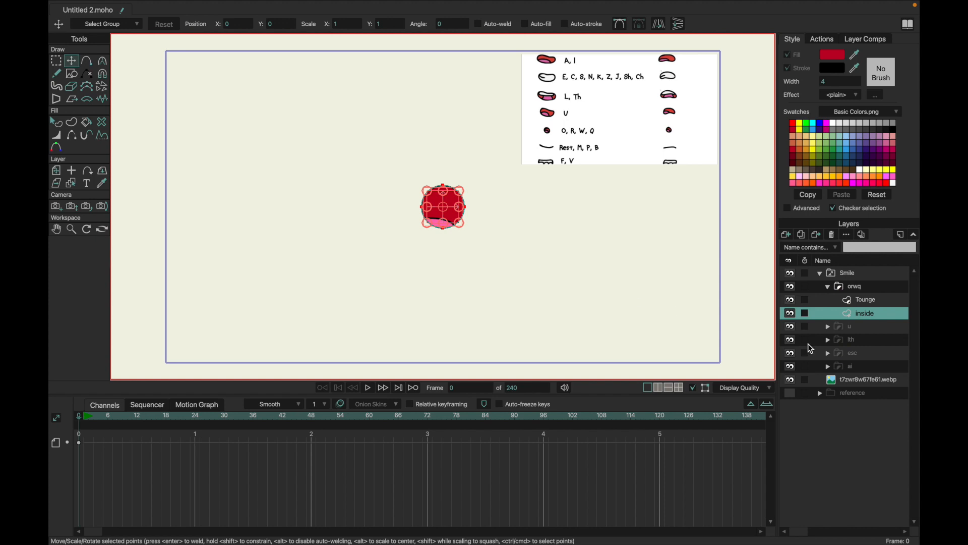
click(856, 301)
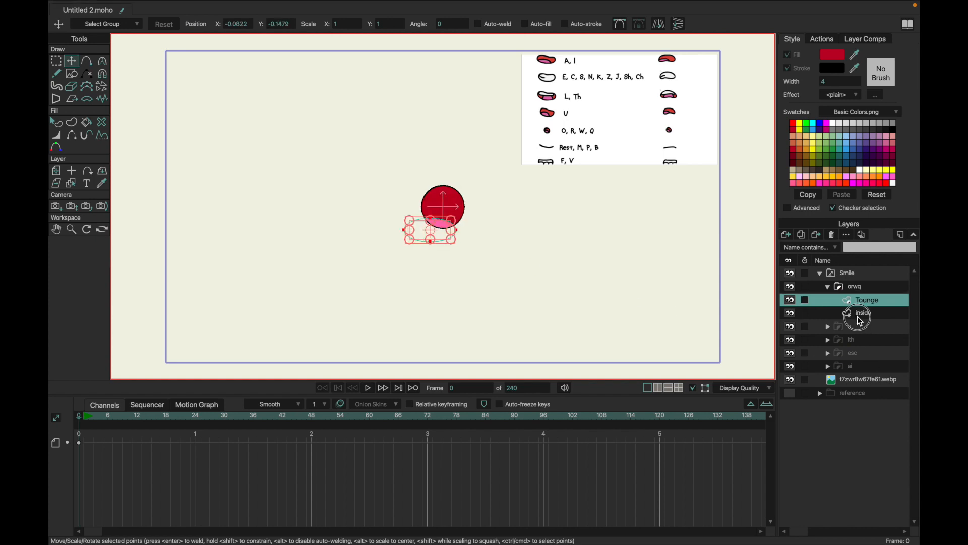
click(857, 314)
drag(521, 241, 519, 249)
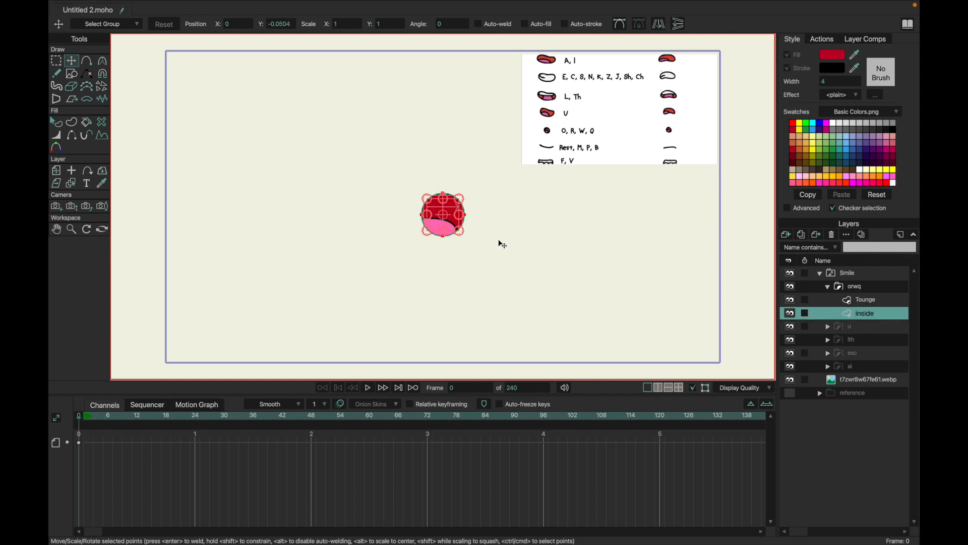
drag(429, 199, 435, 203)
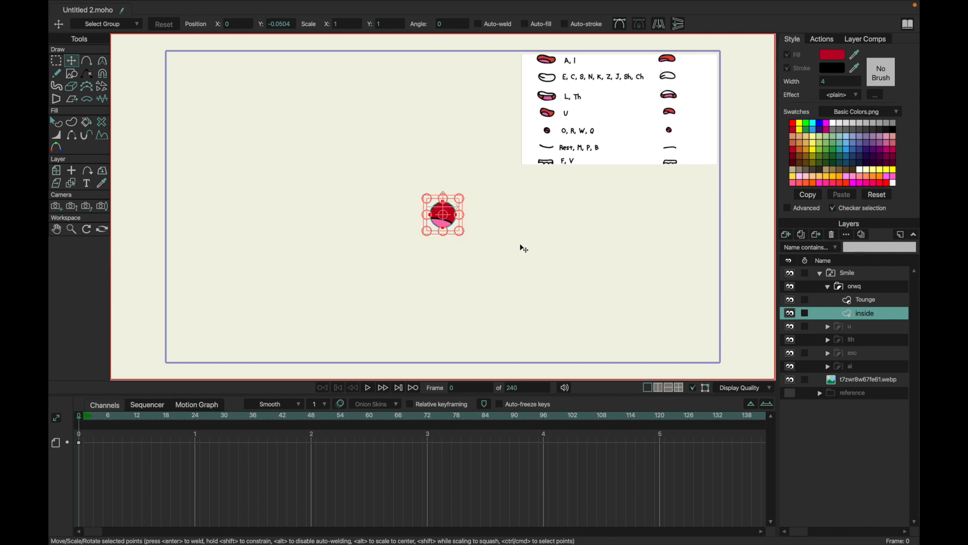
key(q)
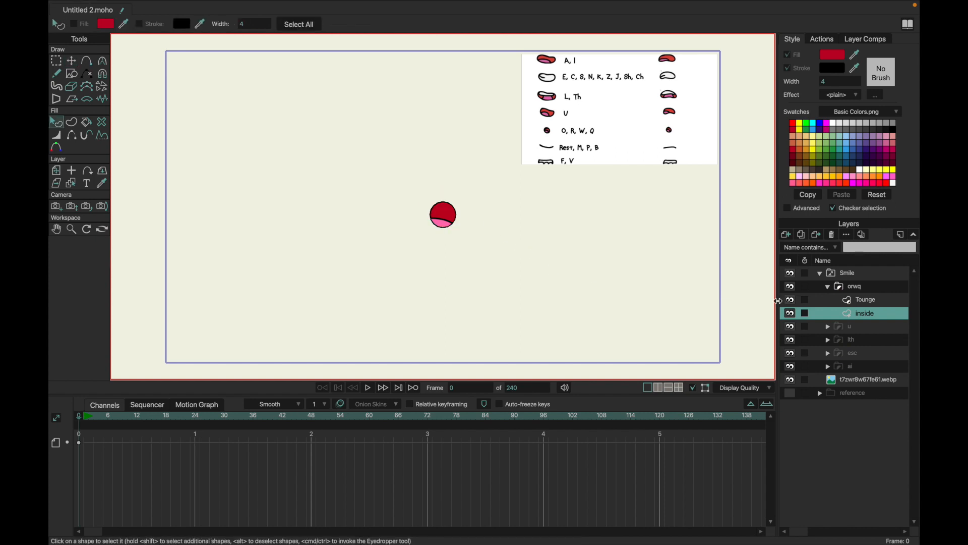
Compare the orwq mouth with the u and lth mouths by switching between their groups.
click(827, 286)
click(848, 296)
click(849, 316)
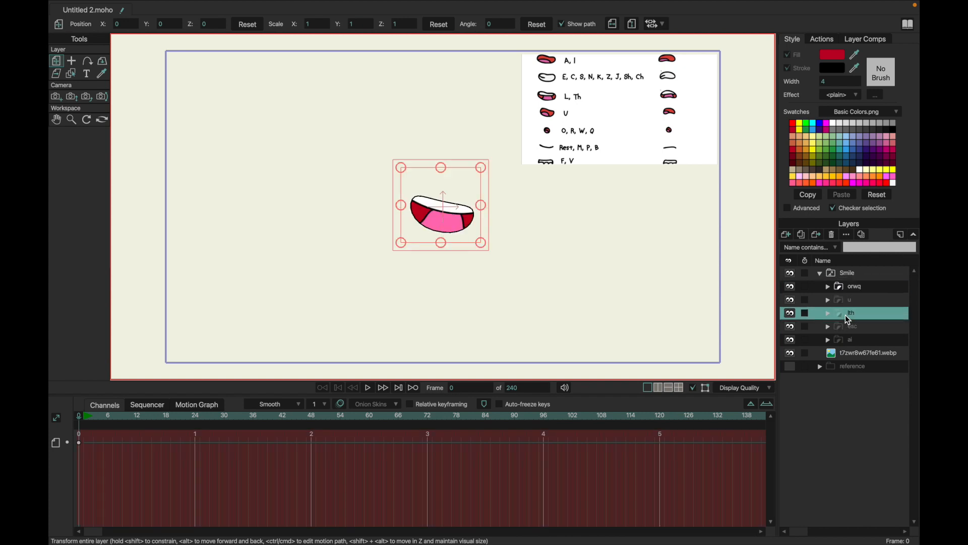
click(845, 286)
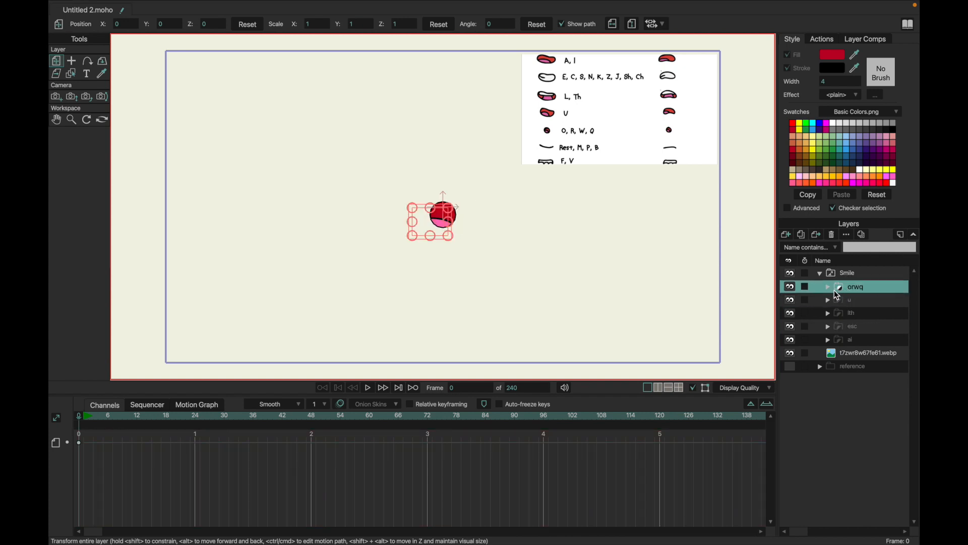
click(829, 287)
click(831, 291)
click(847, 296)
double_click(848, 294)
click(851, 288)
click(851, 297)
click(854, 314)
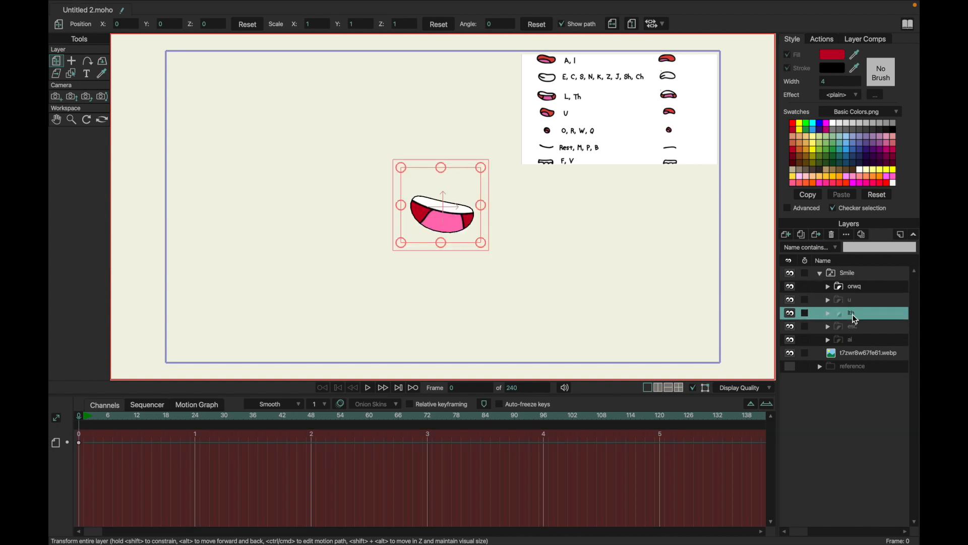
Compare the orwq mouth with the u mouth and scale the orwq inside circle down slightly, keeping it low in place.
click(853, 287)
click(854, 303)
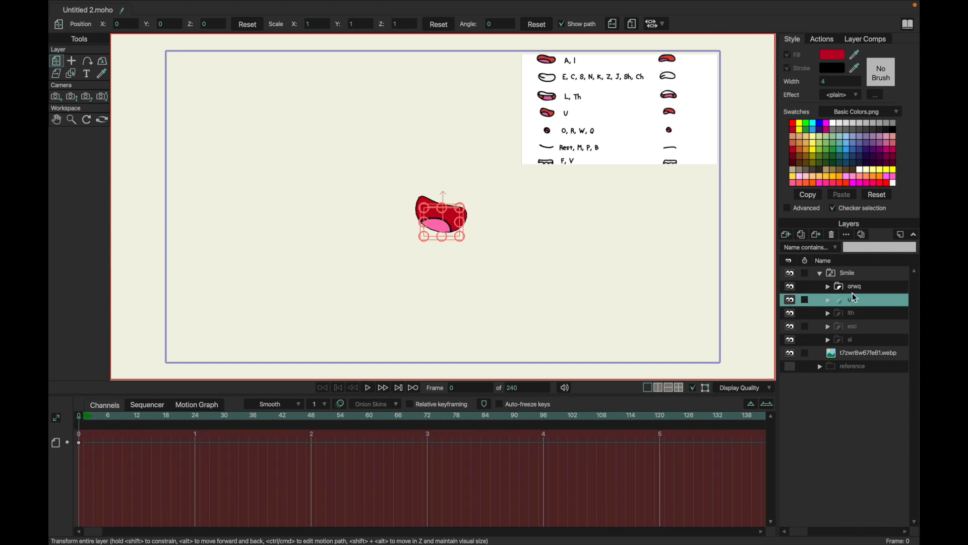
click(855, 288)
click(854, 302)
click(854, 286)
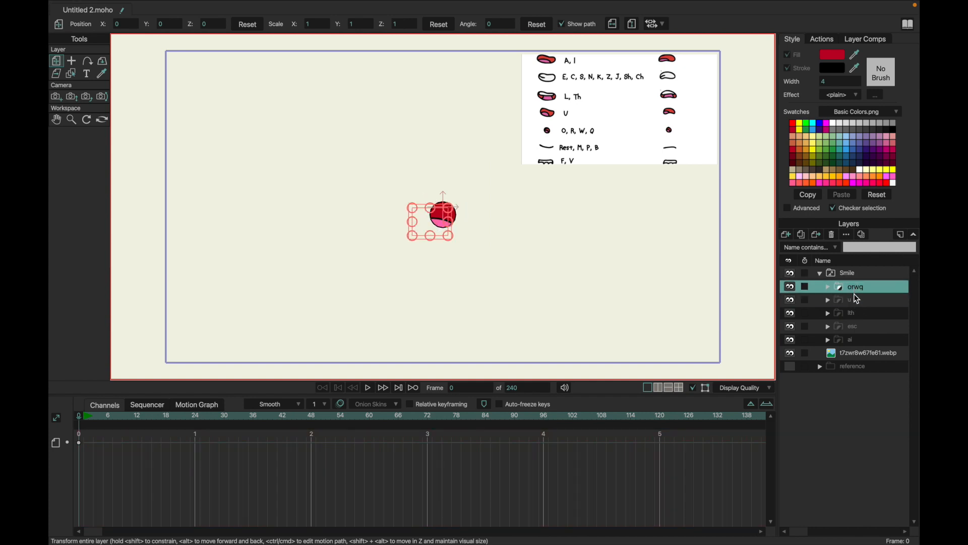
click(857, 299)
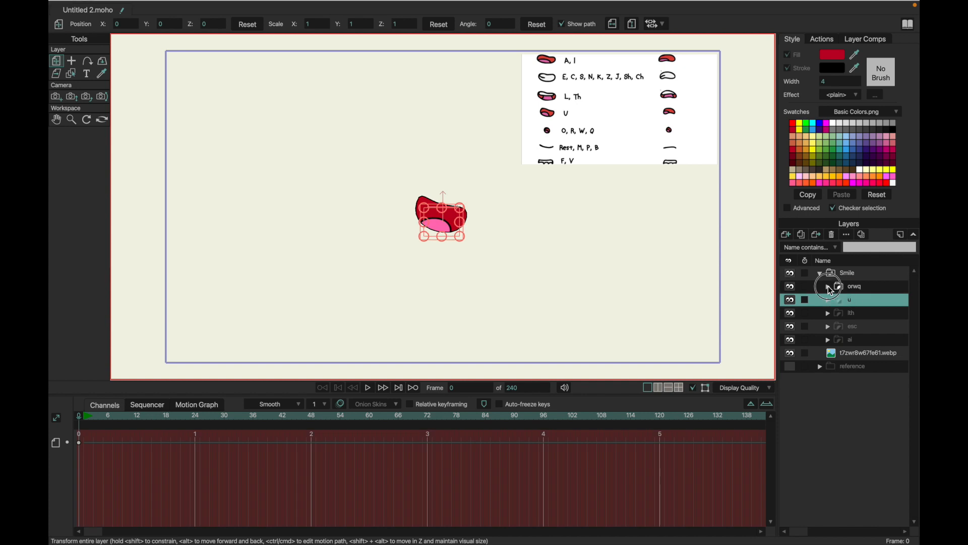
click(828, 286)
click(858, 303)
click(859, 312)
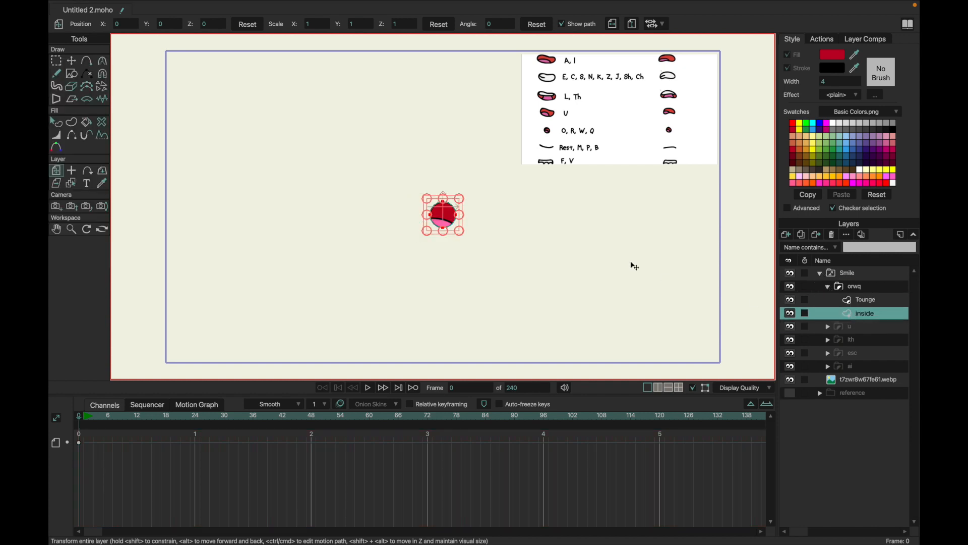
key(t)
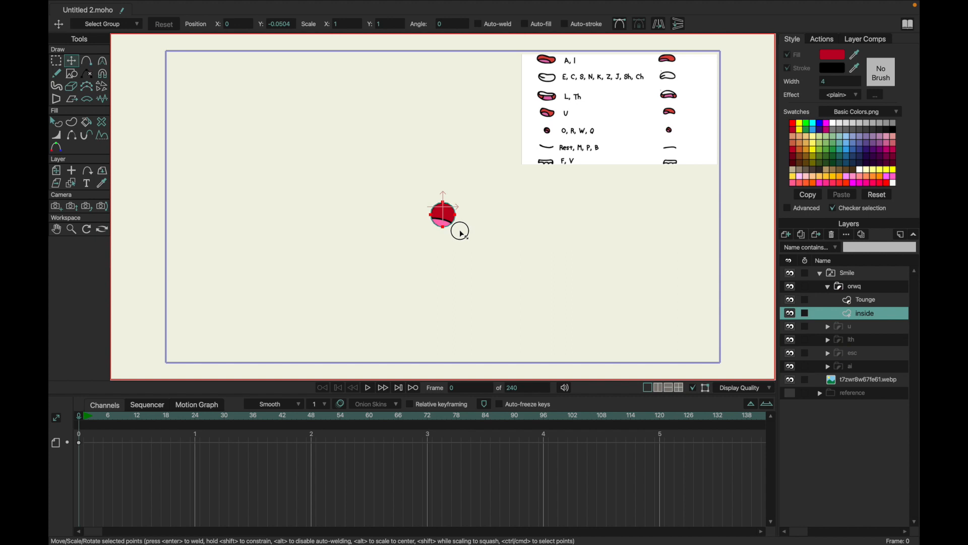
key(ctrl+a)
key(q)
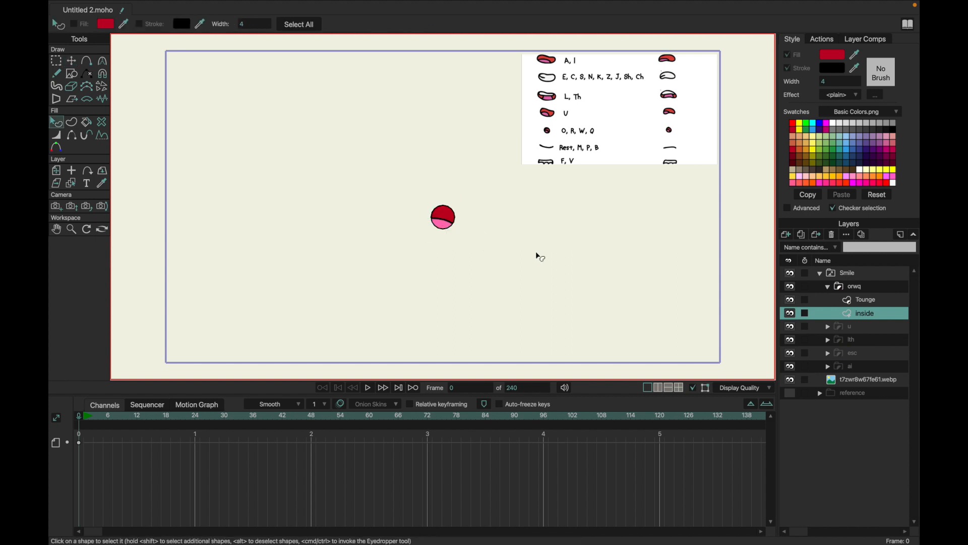
Check the resized orwq mouth against the u and lth mouths by switching between their groups.
click(844, 287)
click(854, 299)
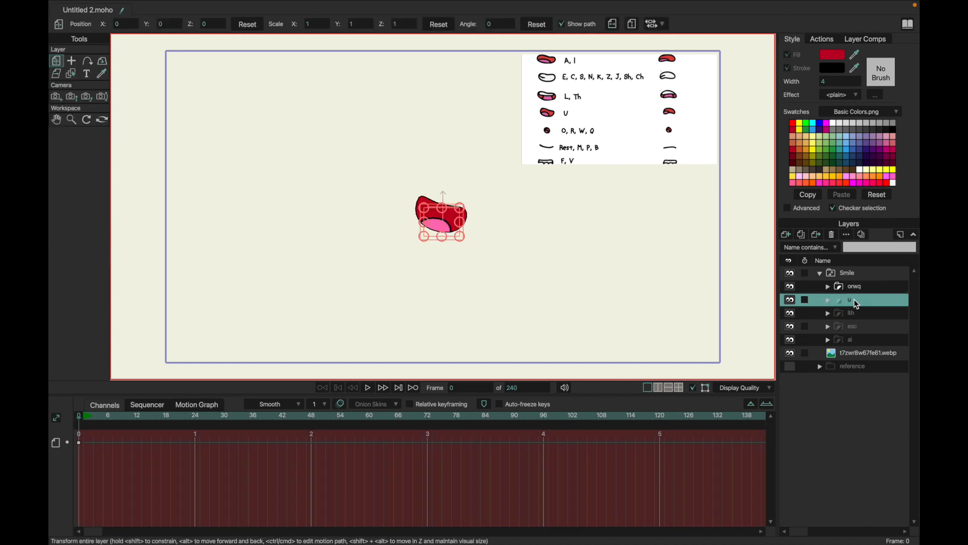
click(857, 314)
click(860, 289)
click(855, 300)
click(854, 286)
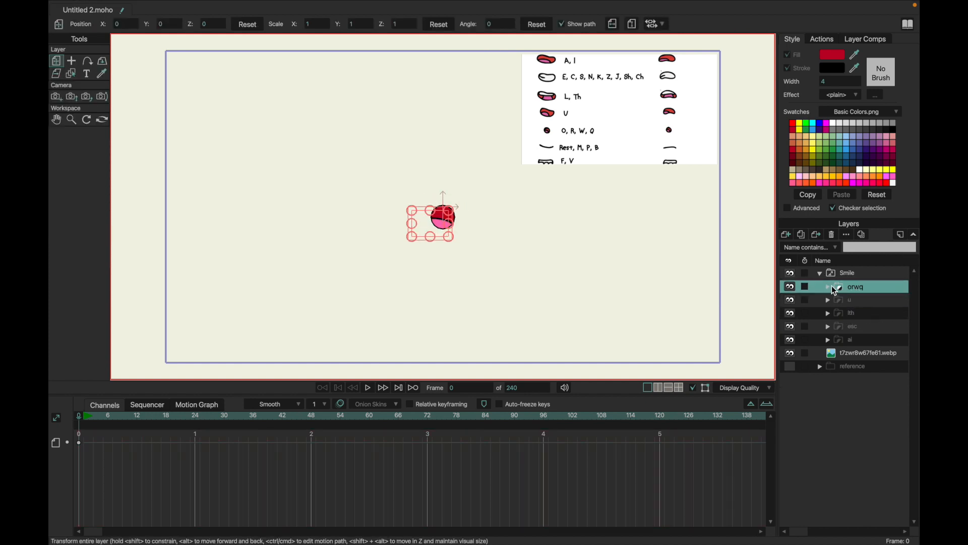
Add a vector layer above orwq inside the Smile switch layer and name it bmp.
click(787, 234)
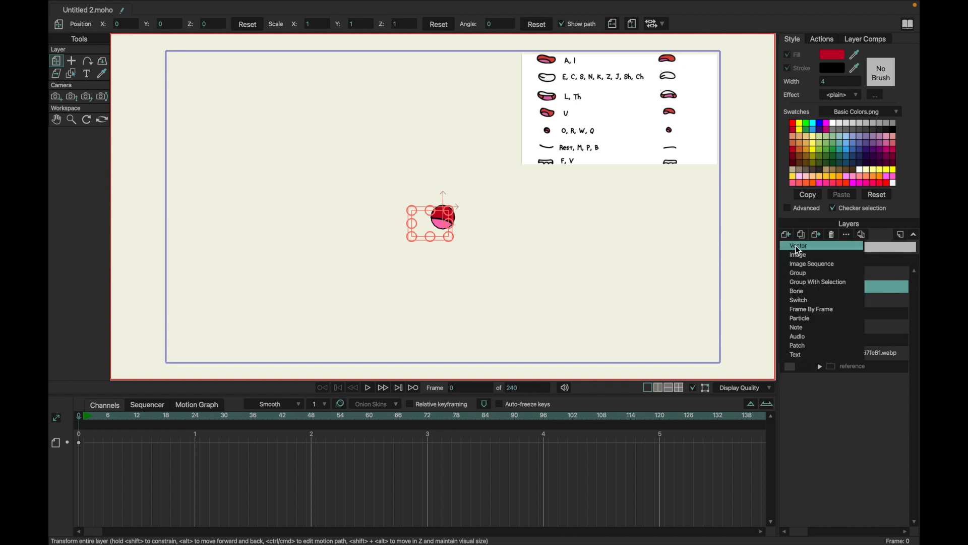
click(799, 247)
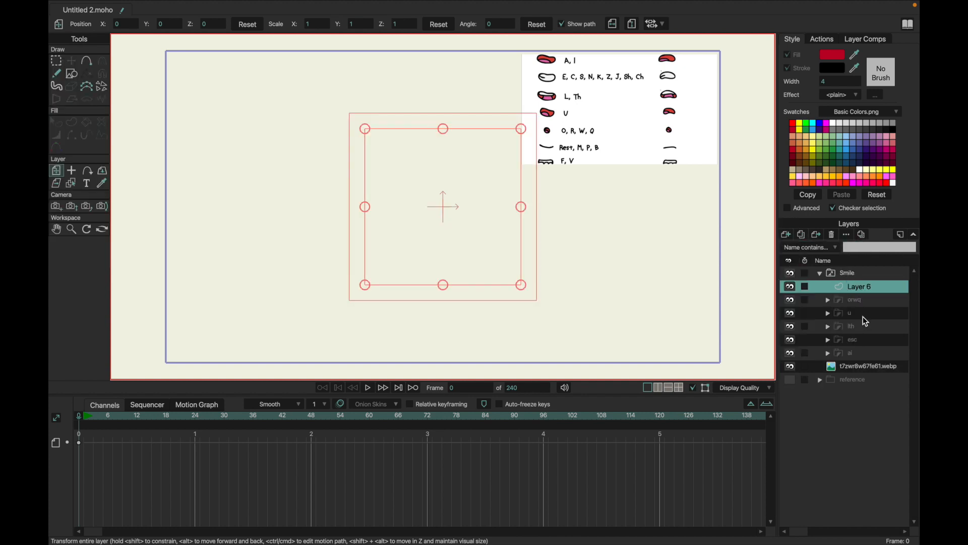
double_click(852, 291)
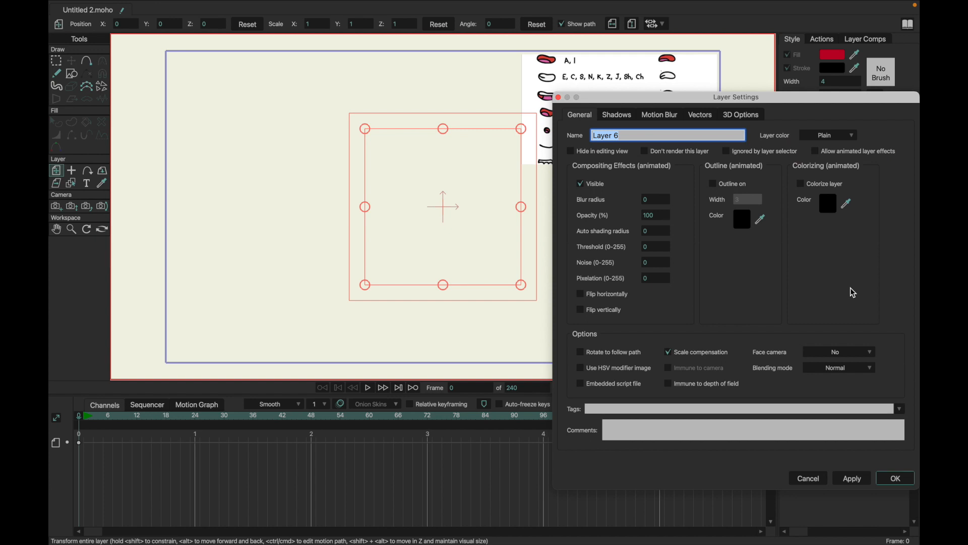
text(bmp)
key(Return)
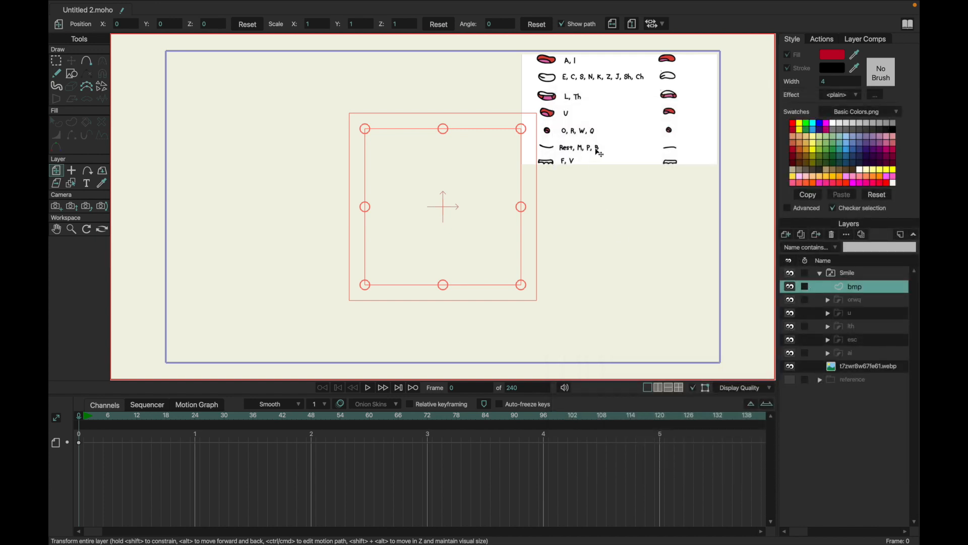
Sketch a three-point curve for the closed mouth on the bmp layer, using the ai mouth as a placement guide.
click(86, 61)
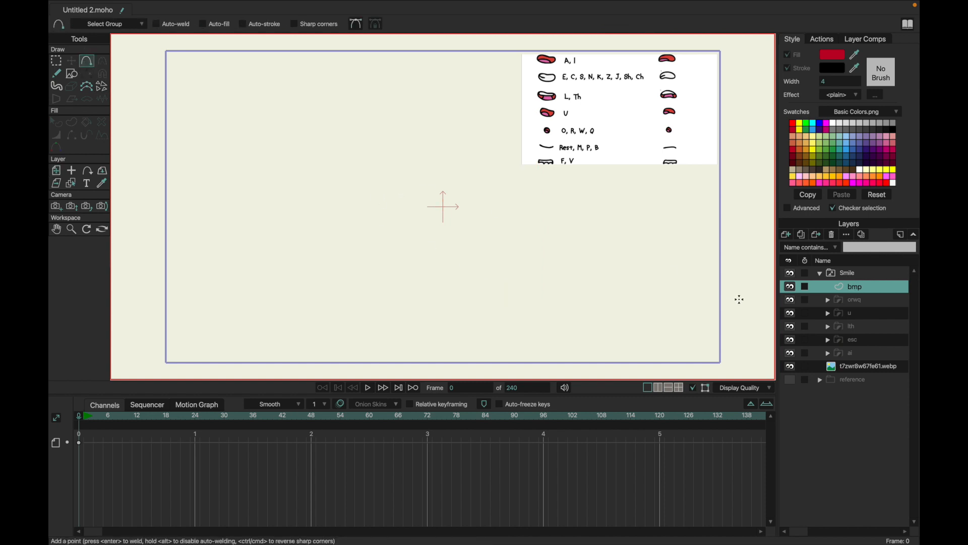
click(854, 359)
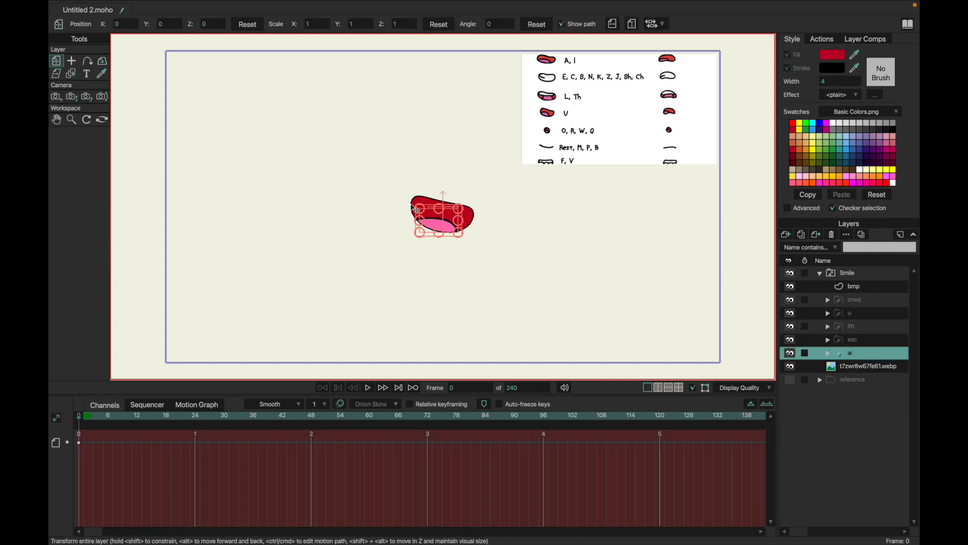
click(854, 285)
key(a)
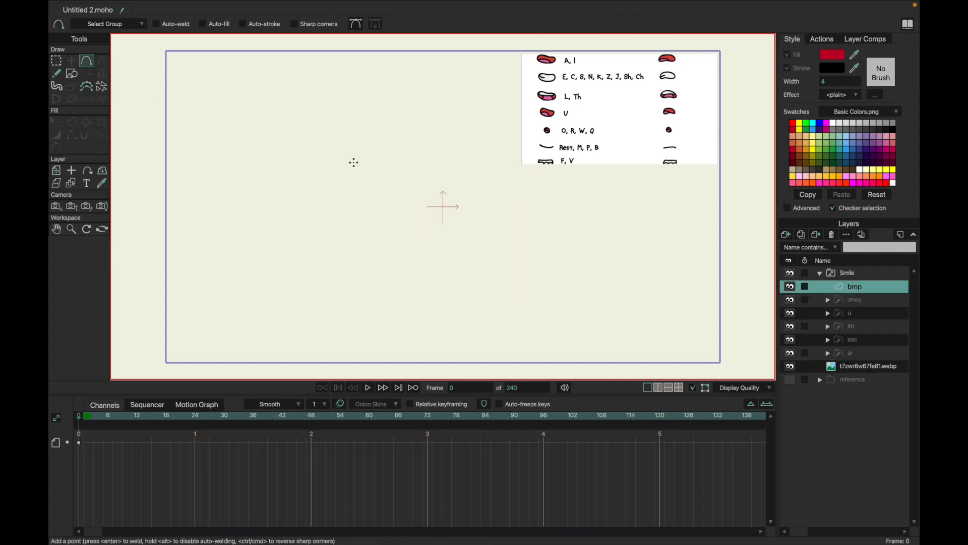
mouse_move(420, 200)
mouse_down()
mouse_move(444, 222)
mouse_move(470, 222)
mouse_up()
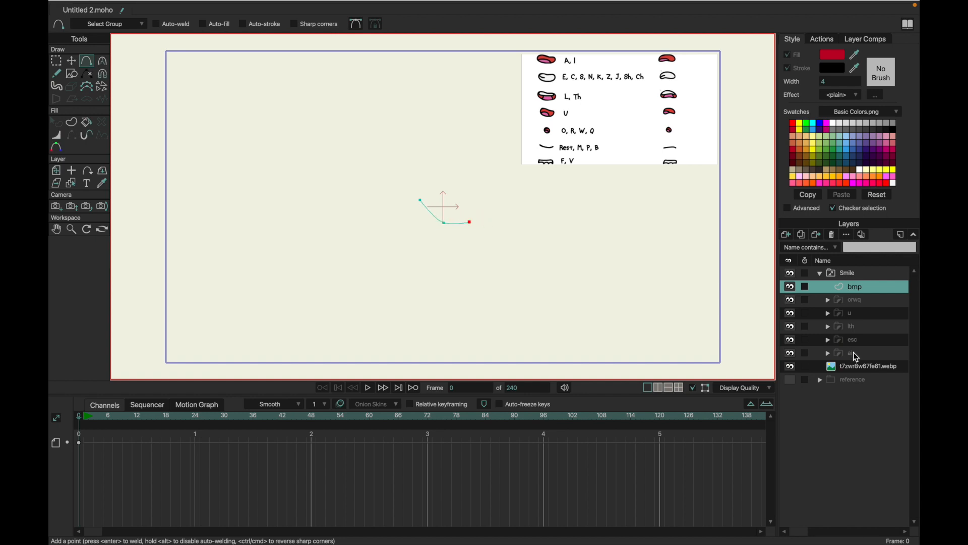
Copy the ai mouth's inside shape into the bmp layer and delete the rough three-point curve there.
click(853, 352)
click(828, 353)
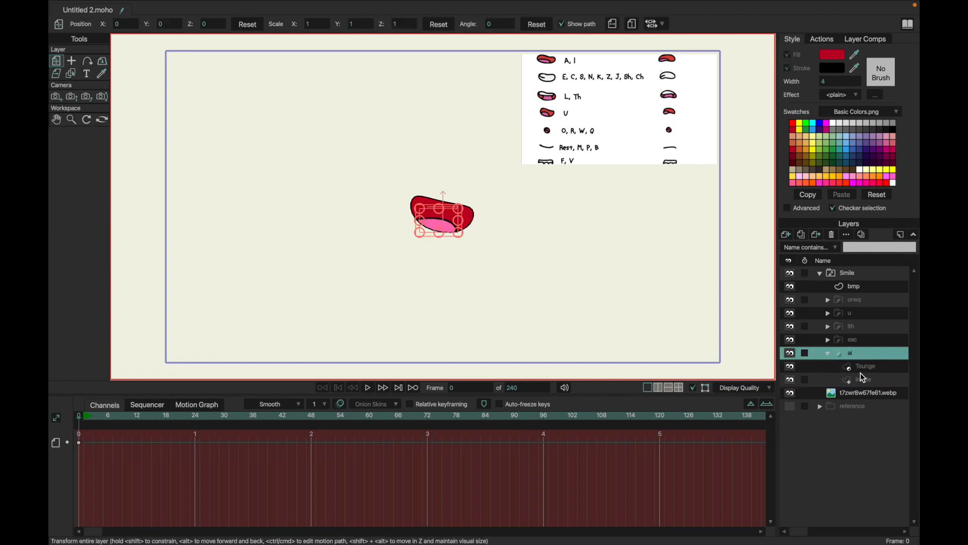
click(863, 380)
key(g)
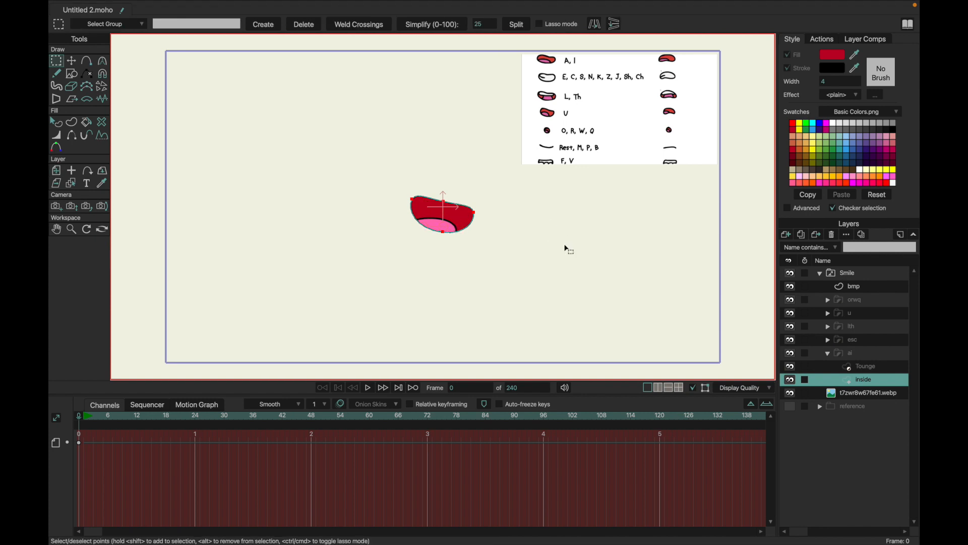
click(852, 285)
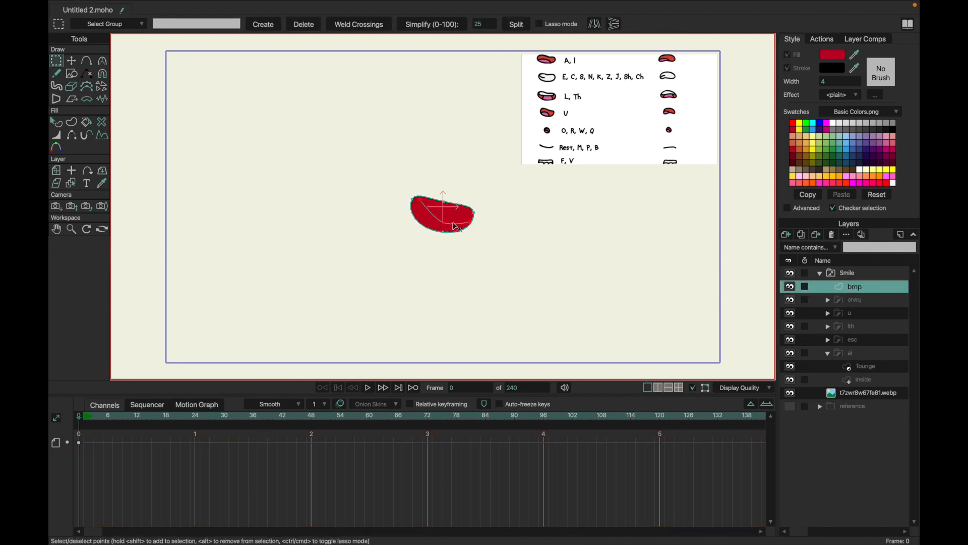
key(Delete)
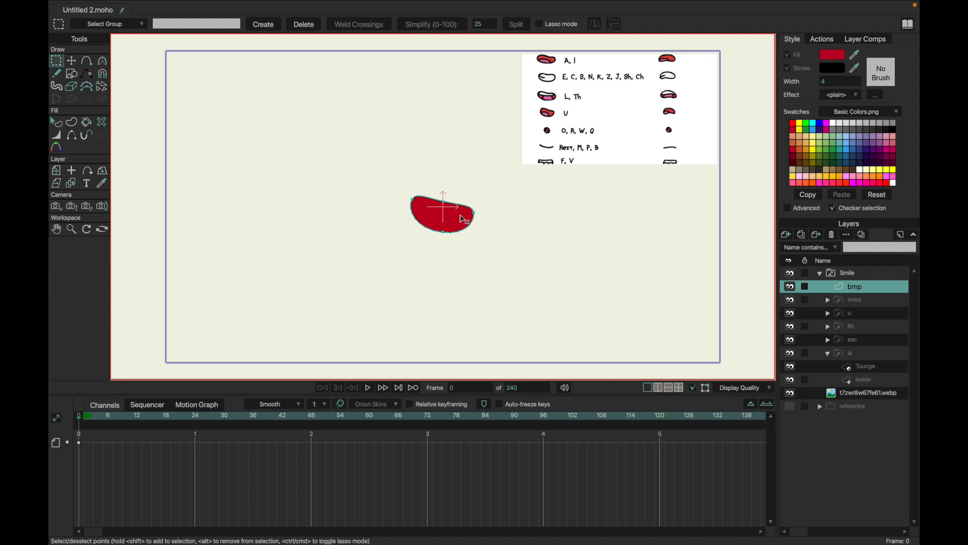
Delete the upper edge segments of the pasted mouth shape, leaving only the lower curve.
key(d)
click(456, 202)
click(434, 196)
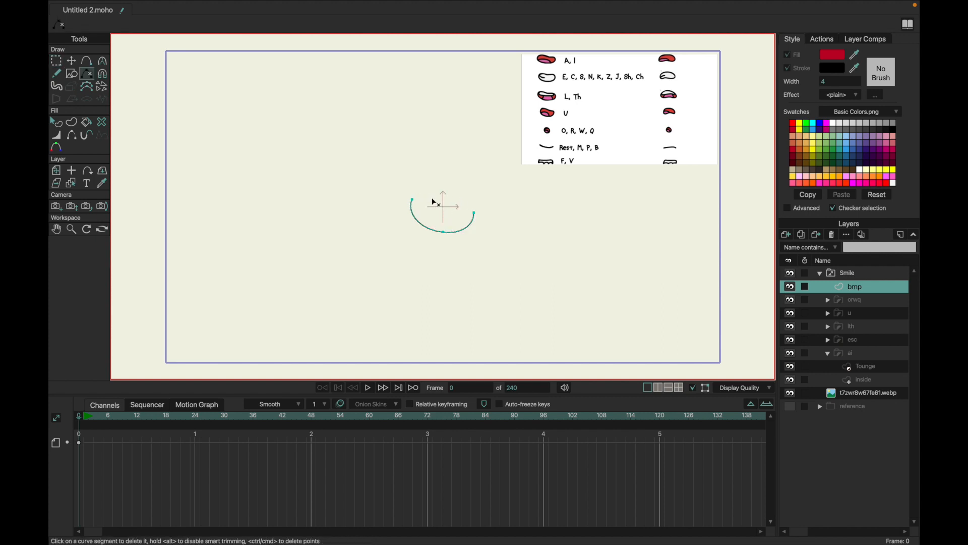
Make the bmp curve's two end points peaked and adjust the bottom point's curvature to about 0.4642.
key(g)
drag(393, 182, 525, 220)
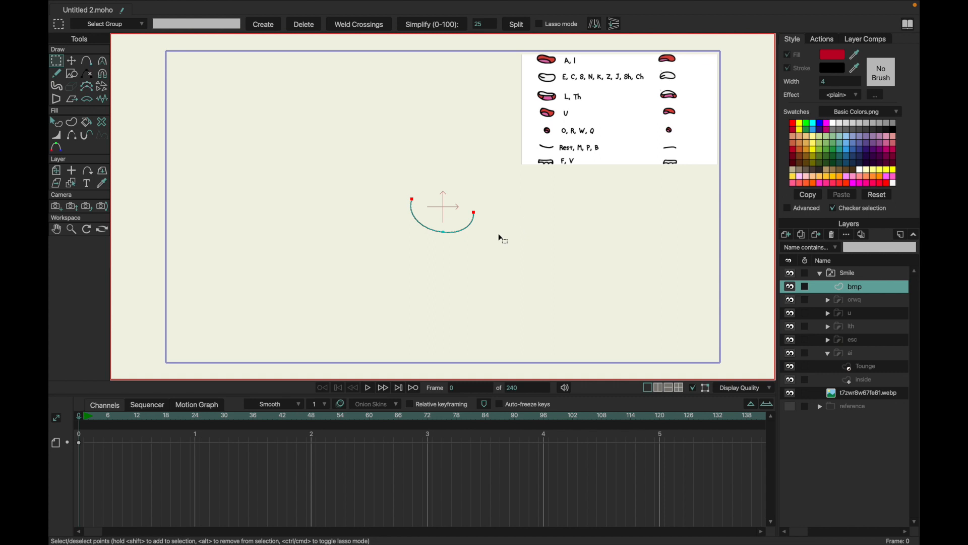
key(c)
click(237, 23)
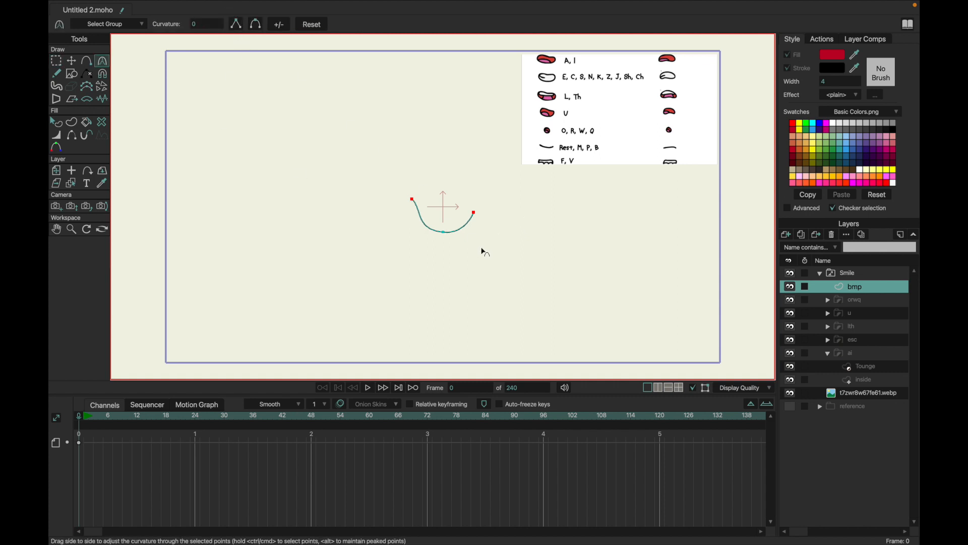
key(g)
drag(428, 208, 482, 267)
key(c)
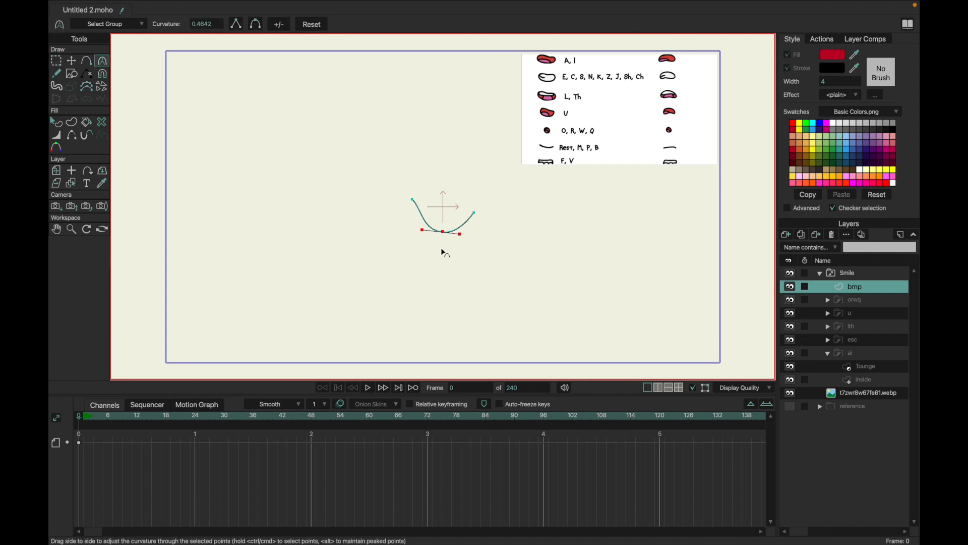
Move the bmp curve's right end point down to about Y -0.1627 and its middle point up to about Y -0.1318.
key(g)
key(t)
drag(477, 220, 477, 238)
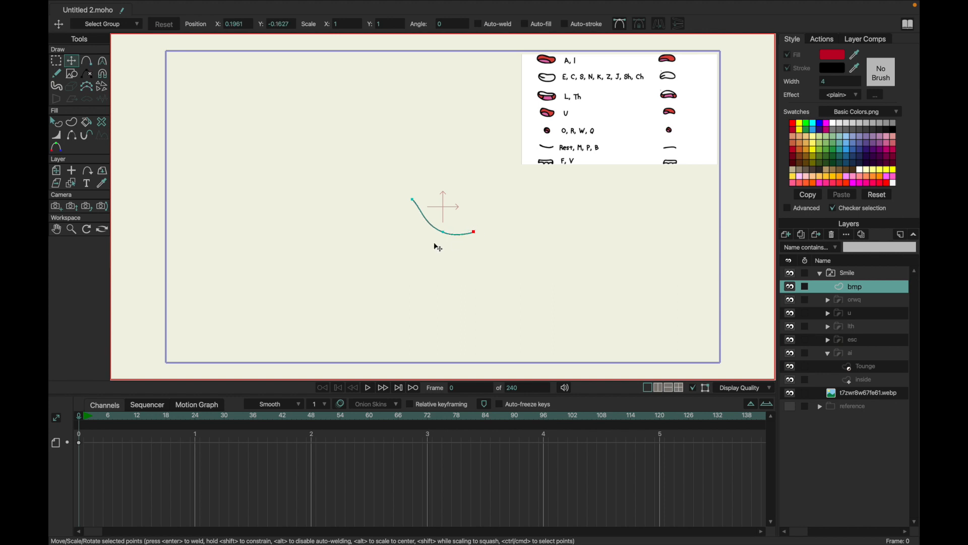
key(c)
key(t)
drag(451, 219, 424, 224)
mouse_move(396, 174)
mouse_down()
mouse_move(415, 197)
mouse_move(391, 170)
mouse_move(398, 176)
mouse_up()
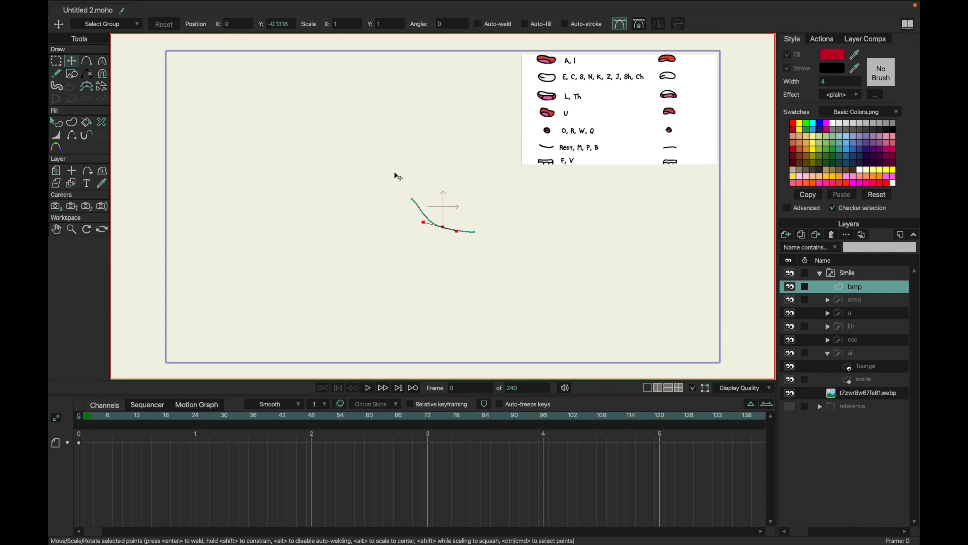
Smooth the bmp curve's left end point and shift the middle point slightly left for an even arc.
click(56, 61)
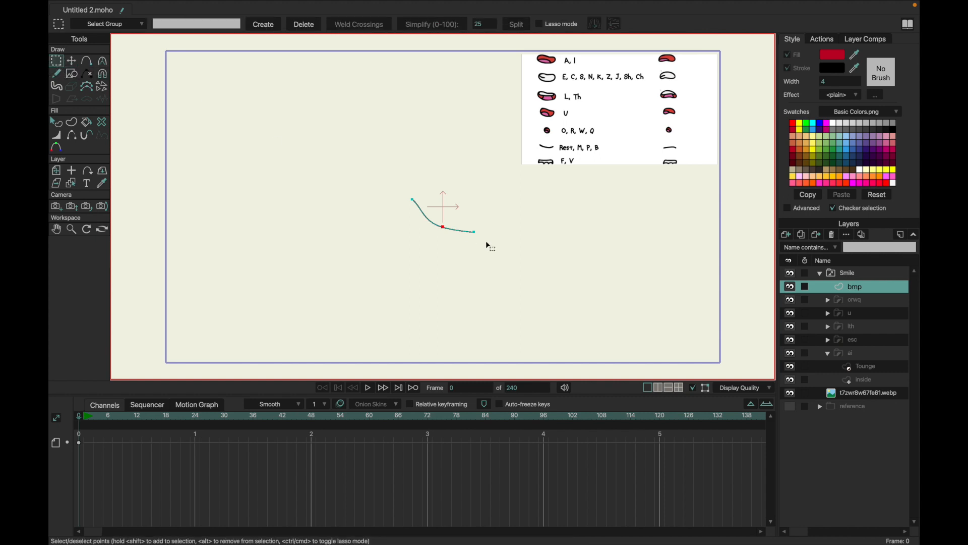
drag(385, 174, 436, 222)
key(c)
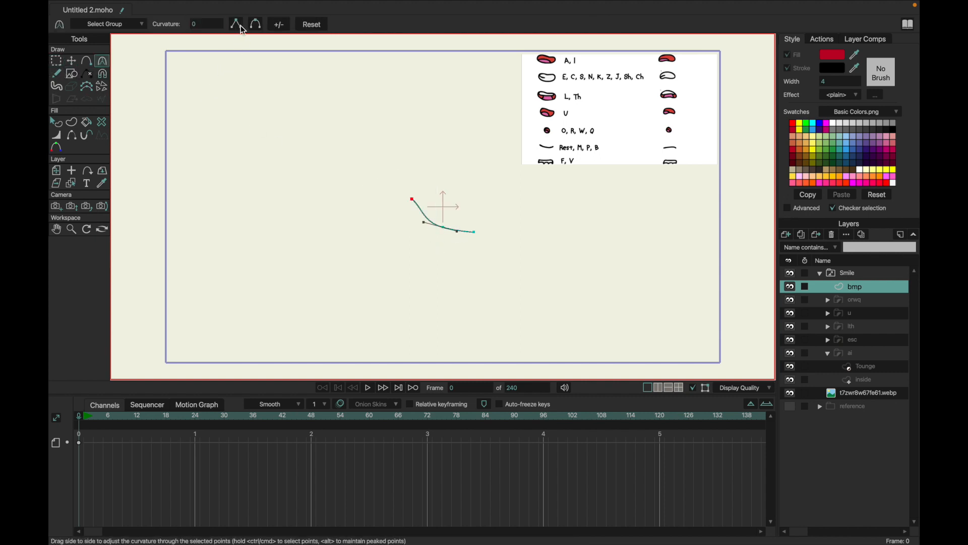
click(256, 24)
click(426, 244)
key(t)
drag(439, 228, 461, 234)
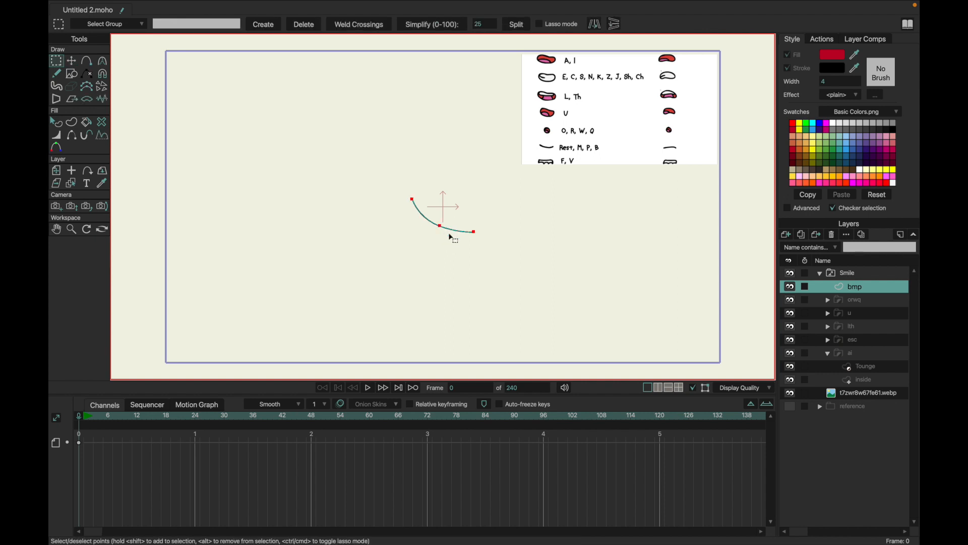
Move the whole bmp curve up to about Y -0.0184 and compare its placement with the ai mouth.
click(451, 243)
mouse_move(453, 250)
mouse_down()
mouse_move(454, 233)
mouse_move(454, 243)
mouse_up()
click(828, 353)
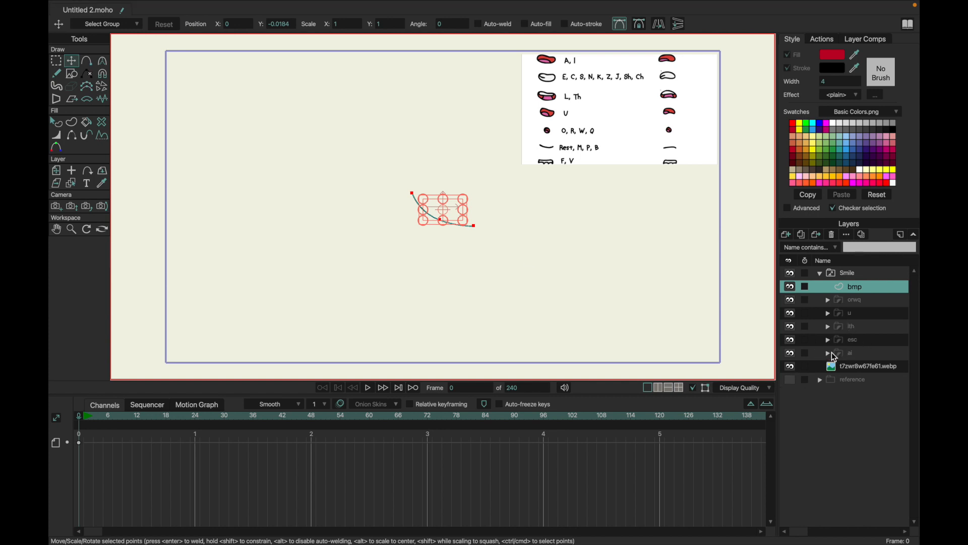
click(849, 354)
click(847, 289)
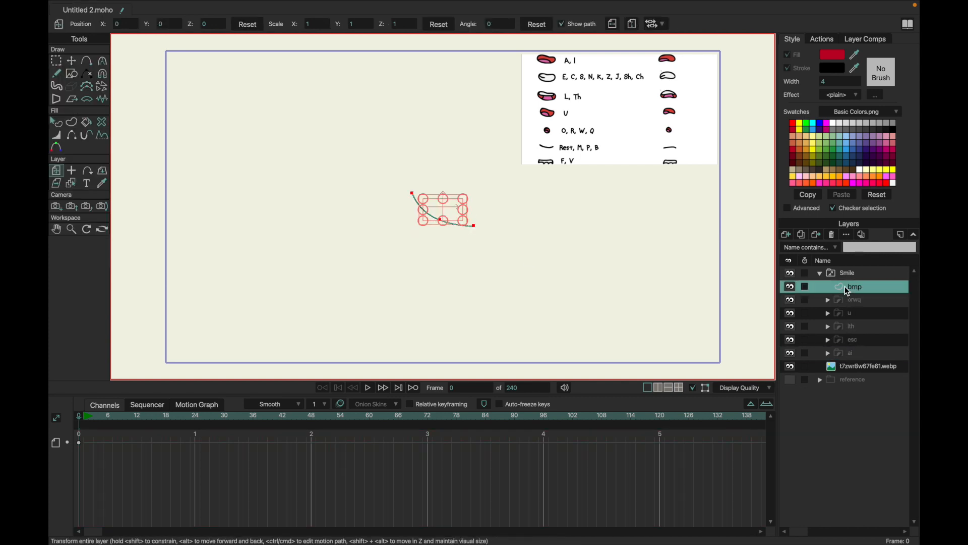
Taper the bmp curve by setting the line width of both end points to 10 percent, and render a preview.
key(g)
drag(456, 209, 501, 248)
drag(404, 184, 420, 206)
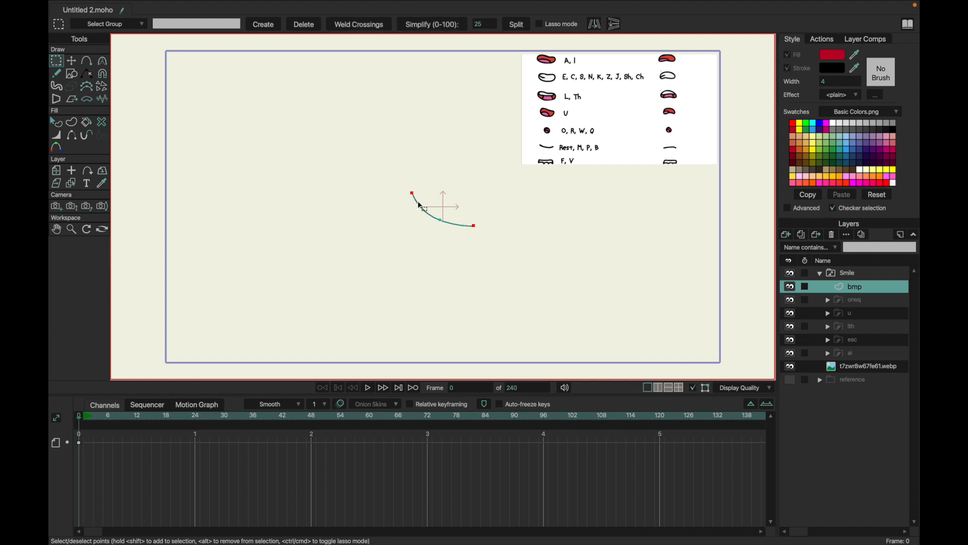
click(64, 138)
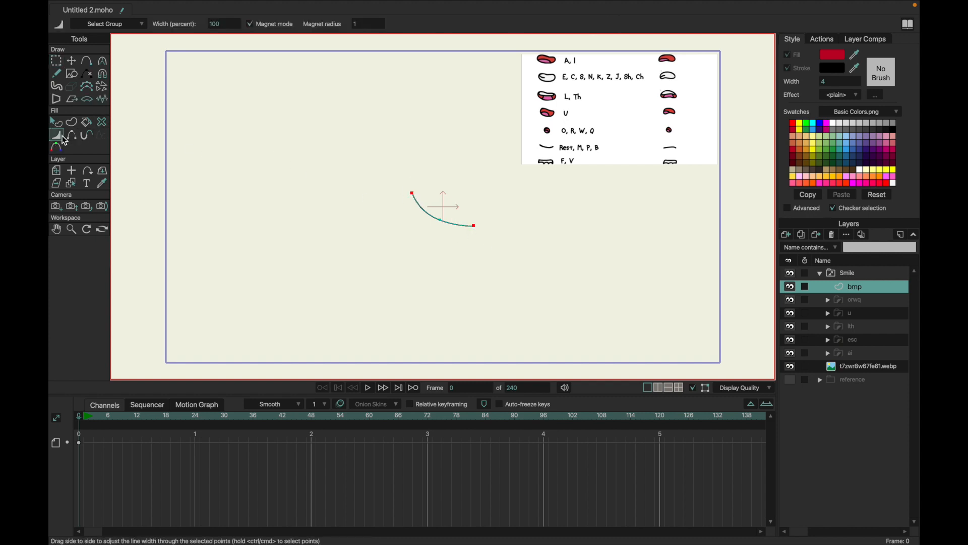
click(217, 24)
text(10)
key(Return)
key(super+r)
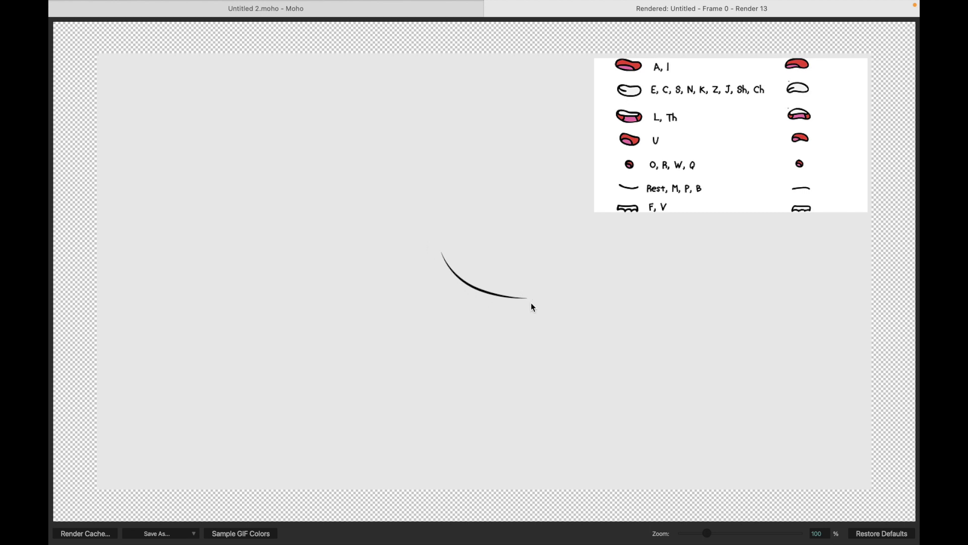
click(491, 8)
Pull both end points of the bmp curve inward, the right one to about X 0.1574, Y -0.0929, and render a preview.
key(g)
click(434, 190)
key(t)
drag(416, 192, 417, 201)
drag(476, 231, 470, 226)
key(super+r)
click(328, 10)
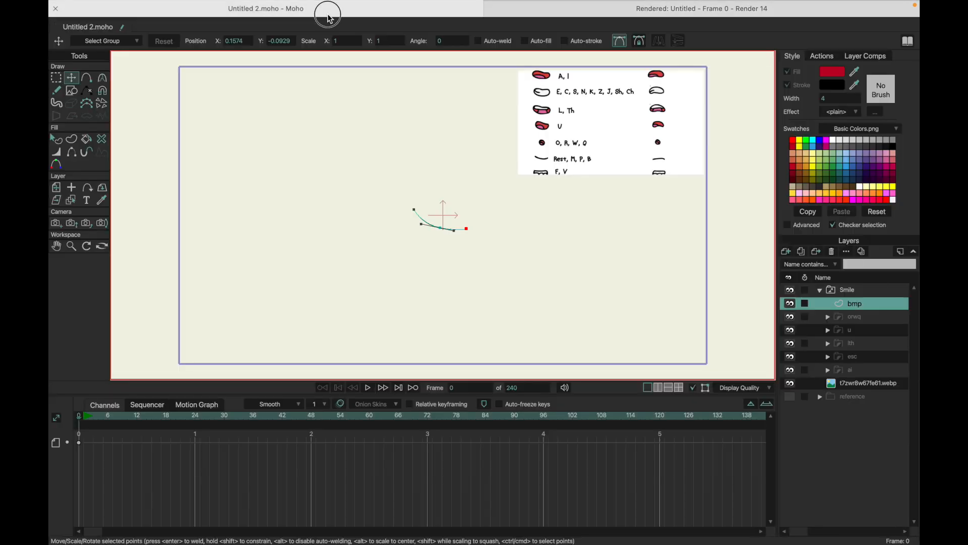
Move the bmp curve's middle point to about X -0.0194, Y -0.0690 and check it in a render and against the ai and esc mouths.
drag(441, 229, 441, 227)
key(super+r)
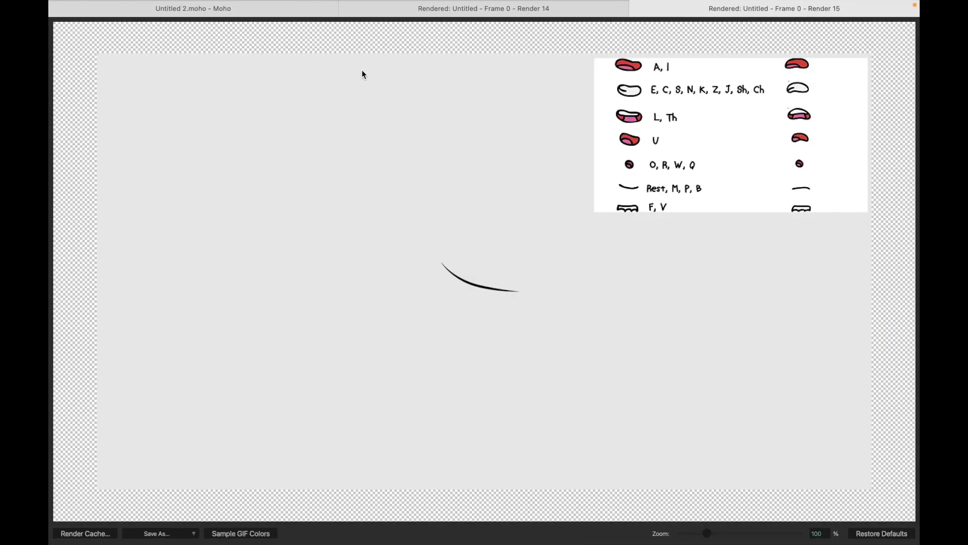
click(346, 10)
click(346, 10)
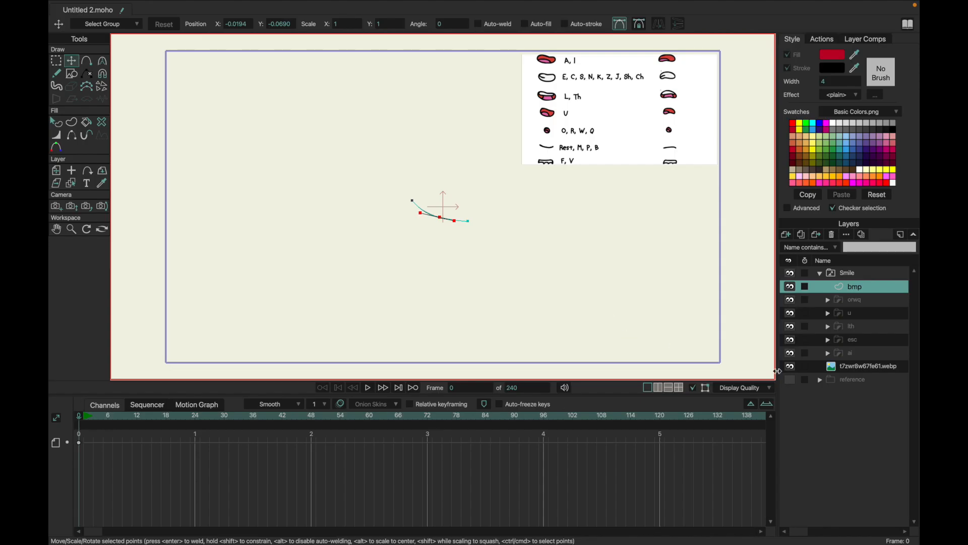
click(847, 353)
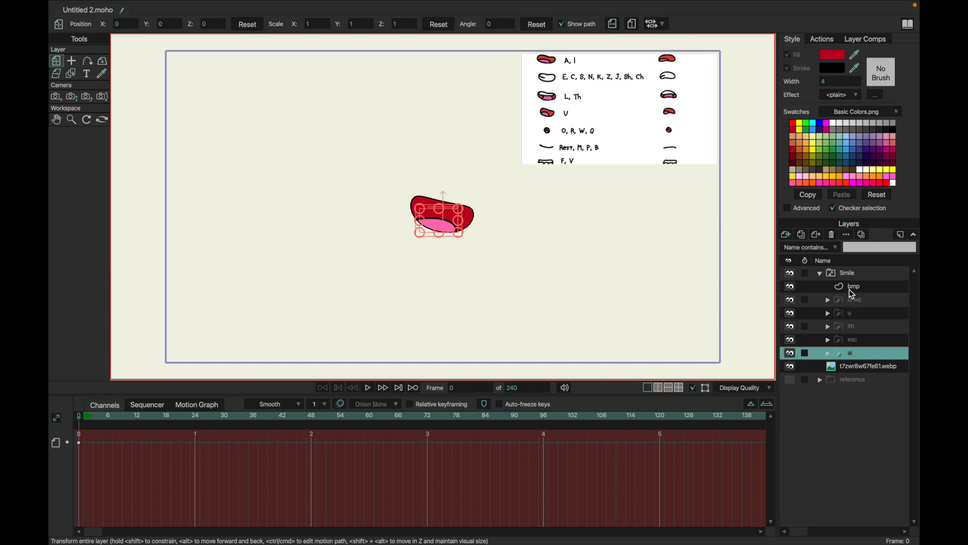
click(852, 287)
click(853, 341)
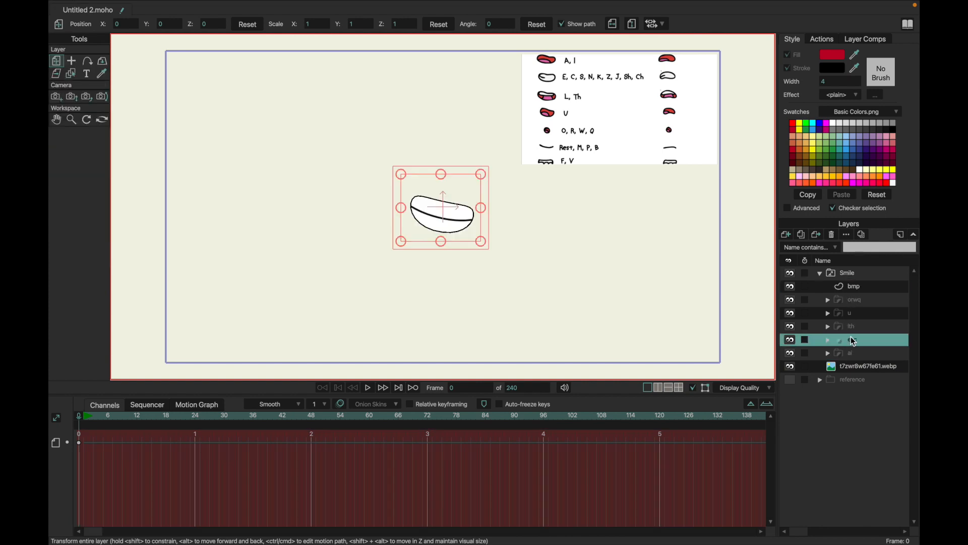
click(855, 287)
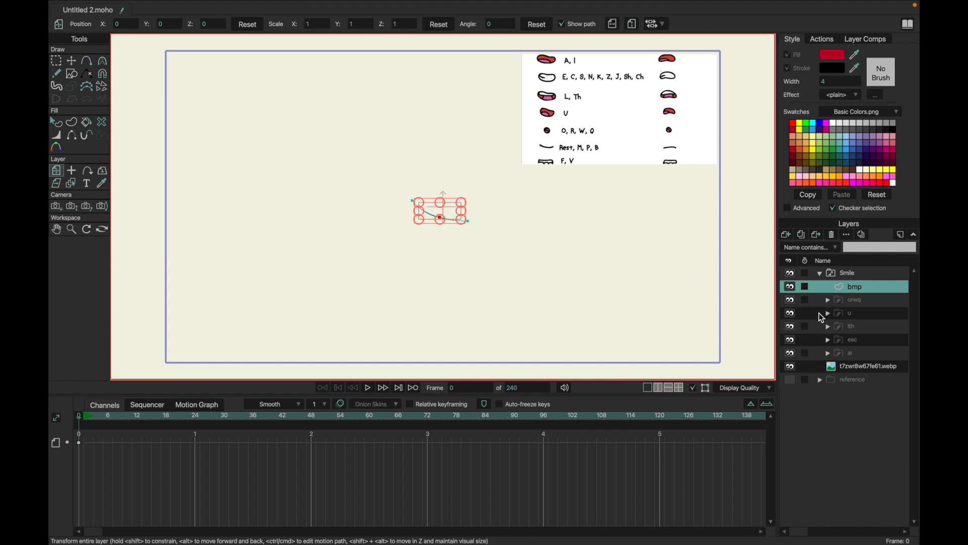
Duplicate the esc mouth, place the copy at the top of the Smile switch layer, and name it fv.
click(851, 340)
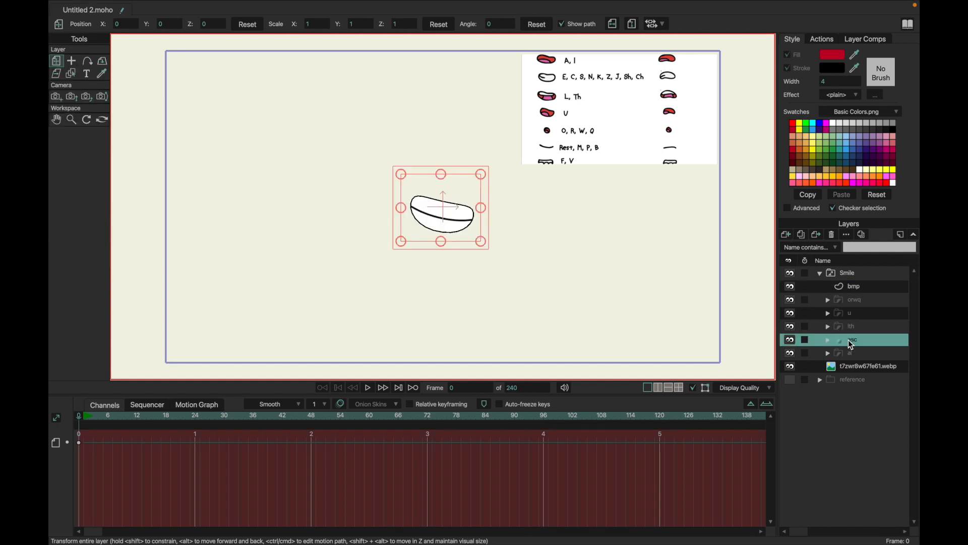
click(801, 235)
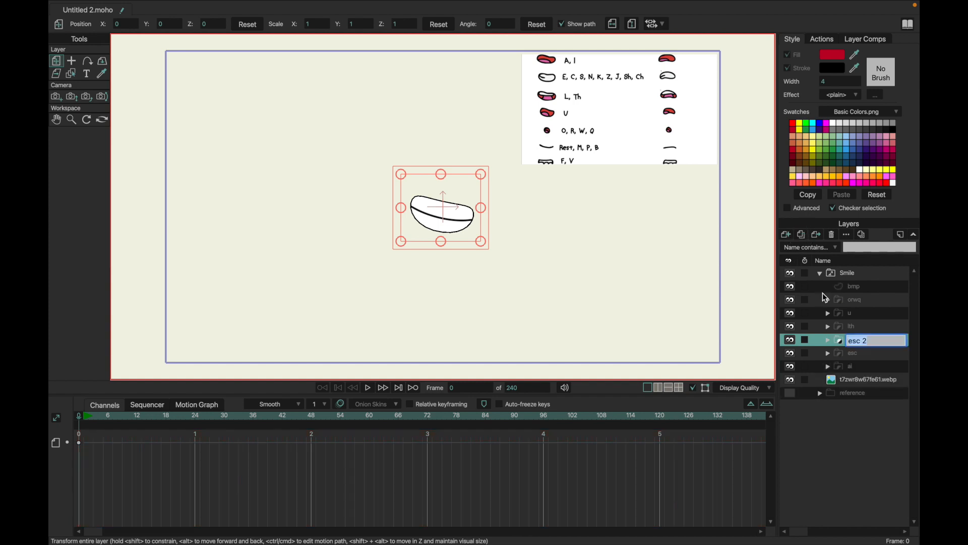
drag(837, 346, 842, 291)
double_click(842, 289)
text(fv)
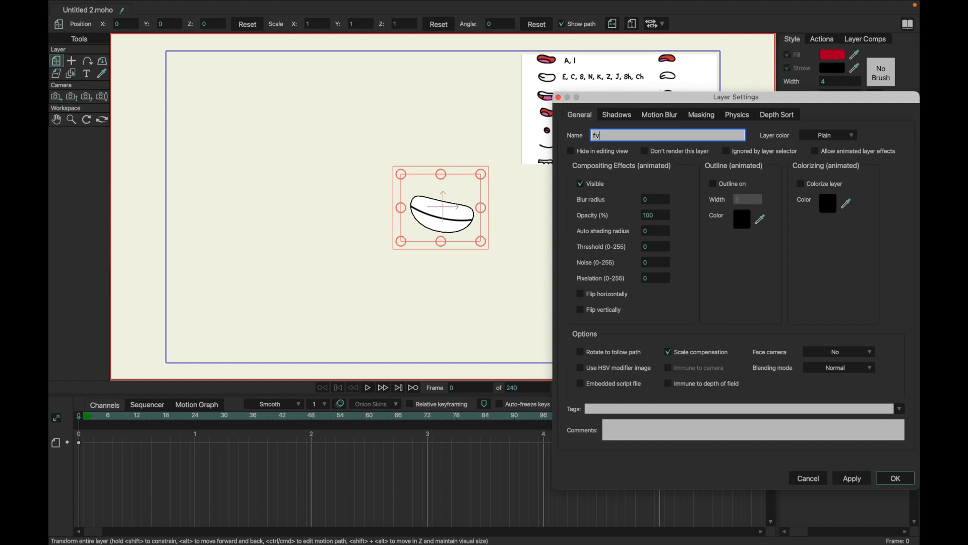
key(Return)
Delete the lower teeth shape in fv's Teeth layer and move the upper teeth down to about Y 0.0039.
click(827, 286)
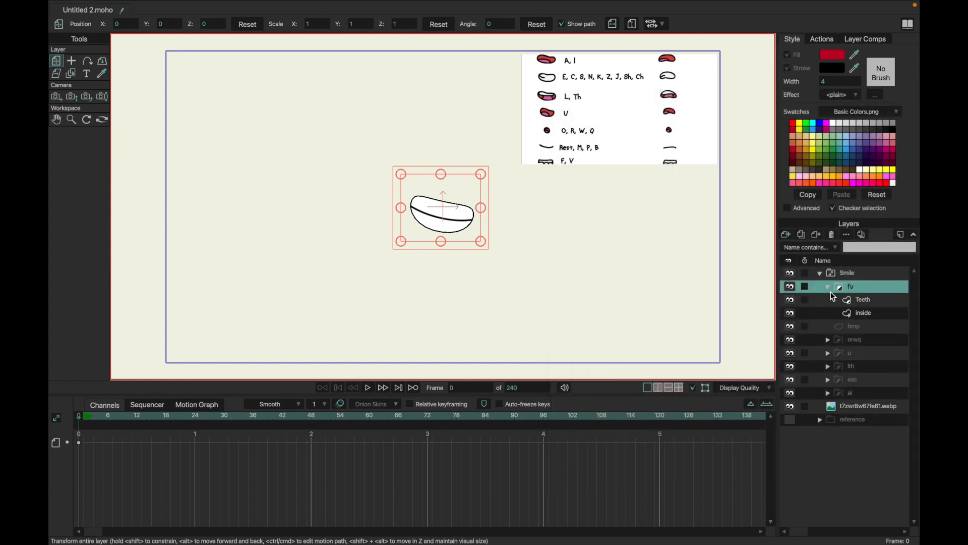
click(831, 313)
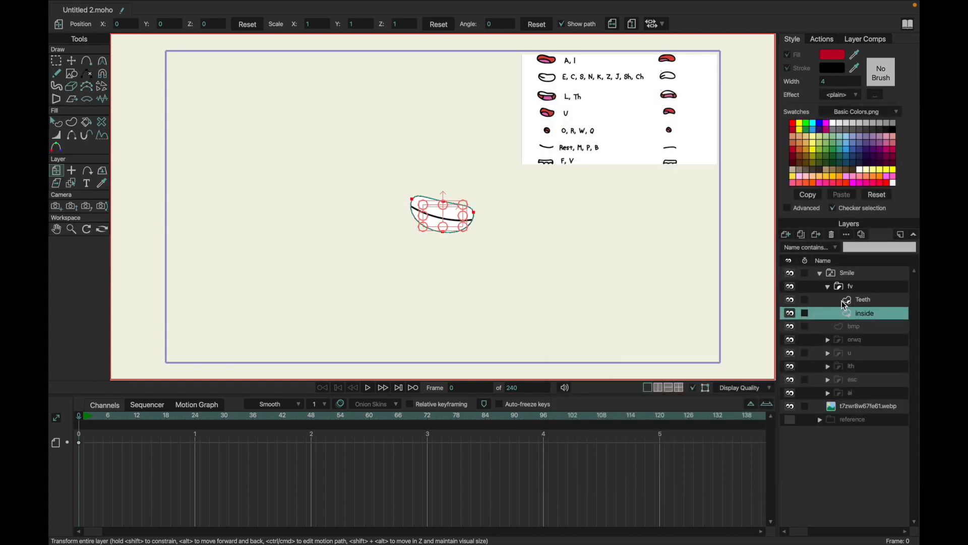
click(827, 301)
key(g)
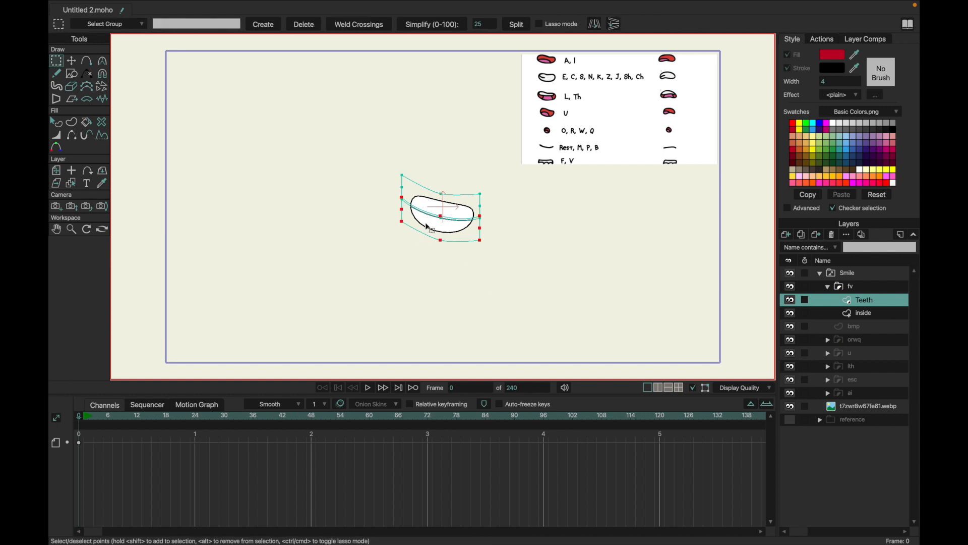
click(428, 227)
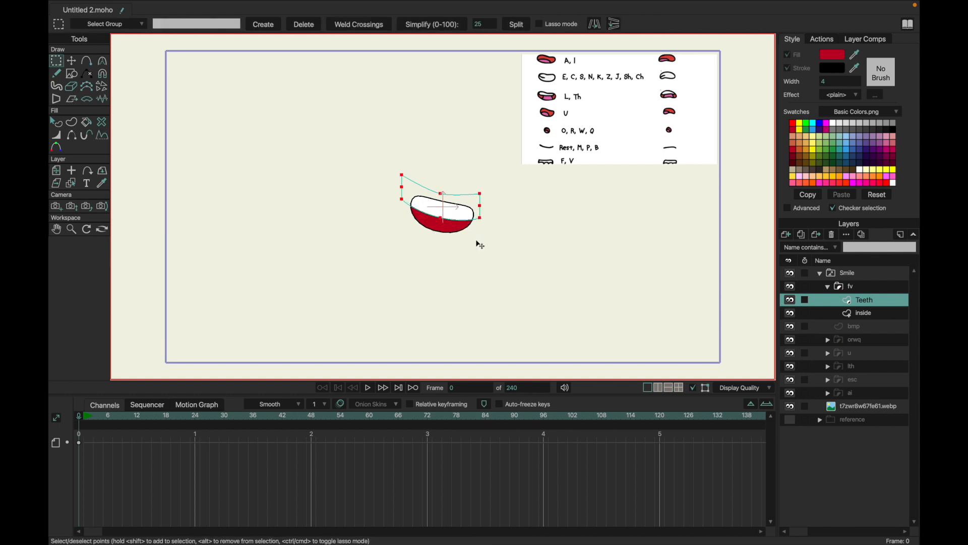
key(t)
drag(499, 255, 500, 267)
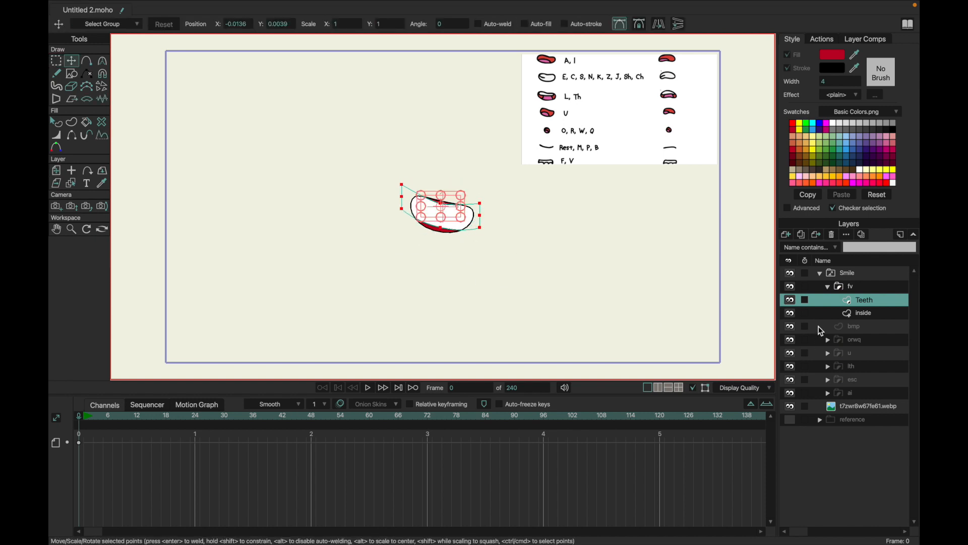
Reduce the height of fv's inside shape and split its lower edge to add points for the tooth outline.
click(839, 315)
drag(444, 215, 446, 219)
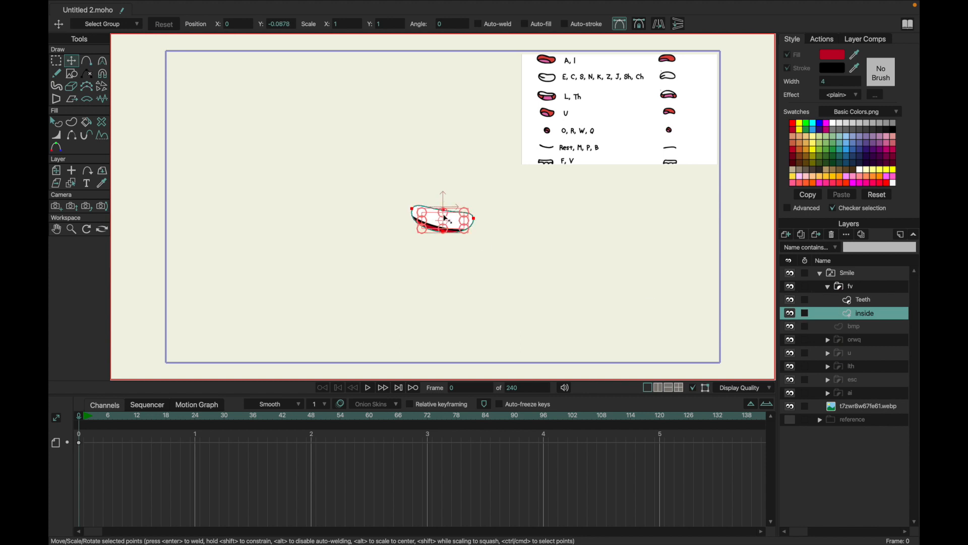
key(g)
drag(463, 204, 487, 225)
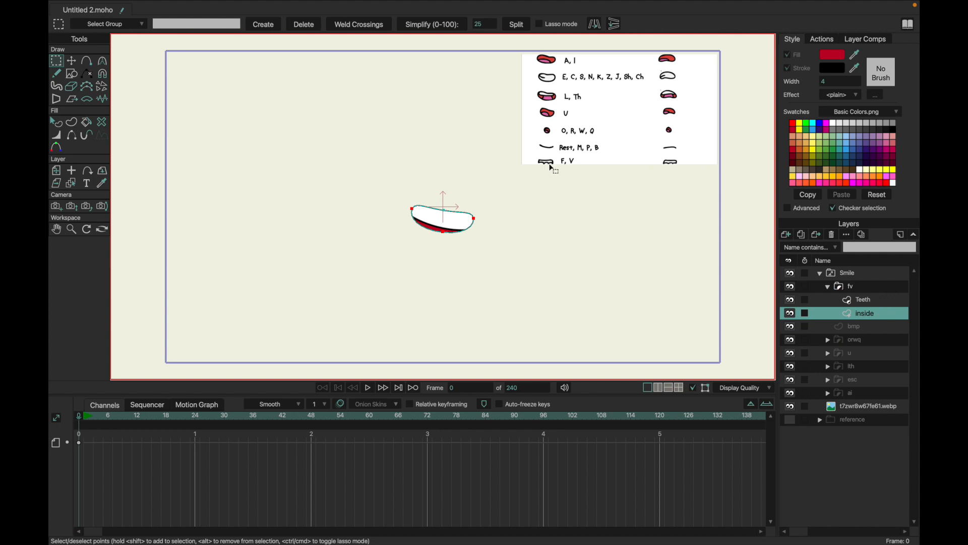
click(523, 31)
drag(411, 217, 464, 242)
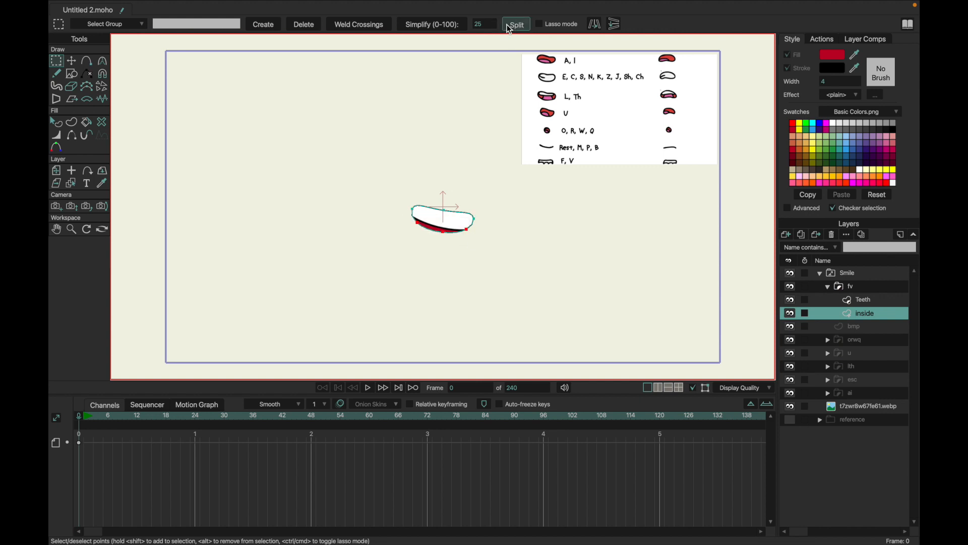
click(432, 253)
Split the lower side segments of the fv inside shape to add corner points, and spread those points outward.
scroll(432, 254, up, 3)
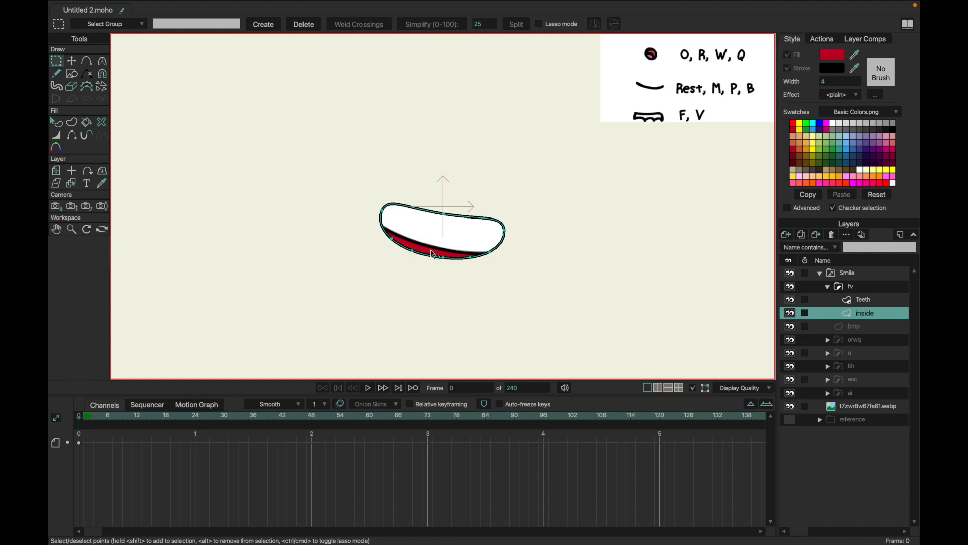
scroll(428, 258, down, 3)
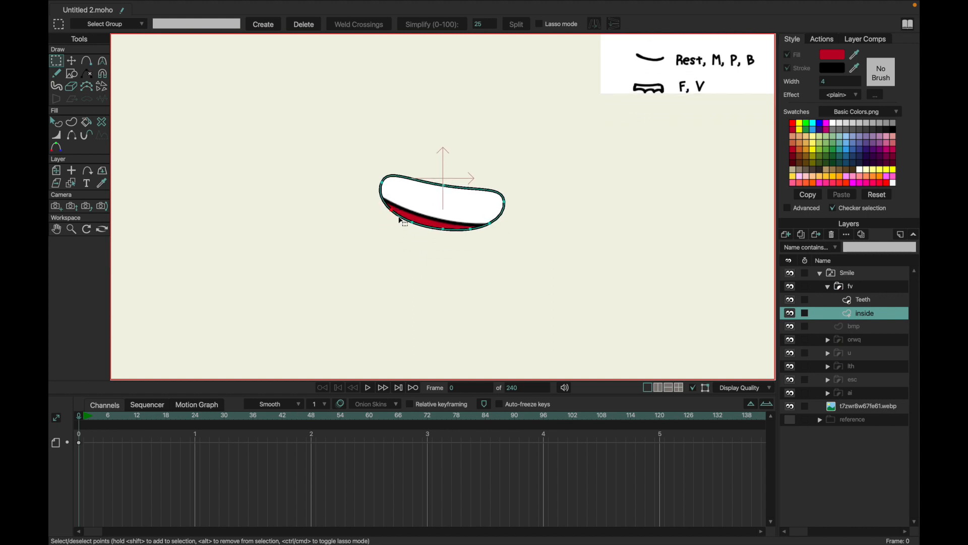
click(483, 220)
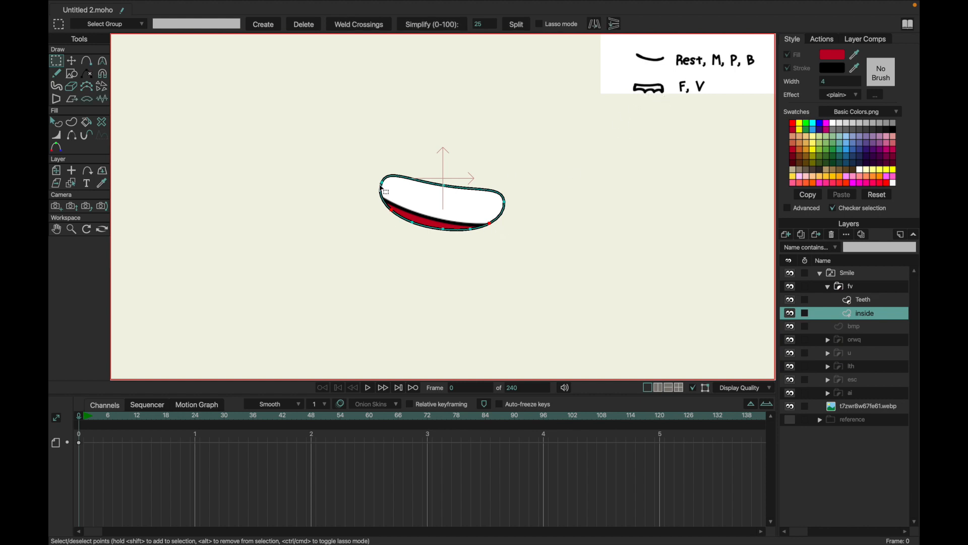
drag(375, 179, 406, 227)
drag(491, 194, 519, 241)
drag(495, 211, 510, 225)
drag(378, 190, 392, 254)
key(t)
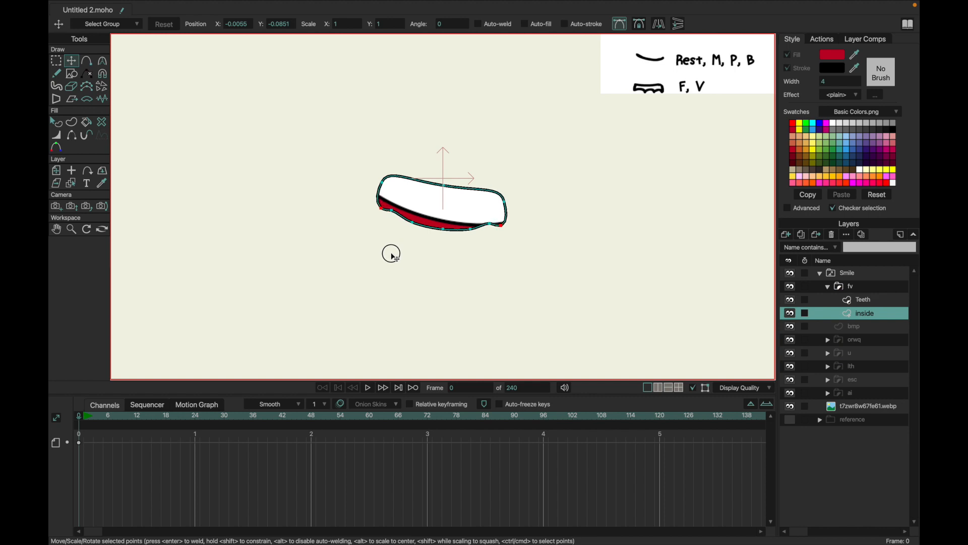
Raise three alternate points on the inside shape's lower edge to form the notches between the teeth.
key(e)
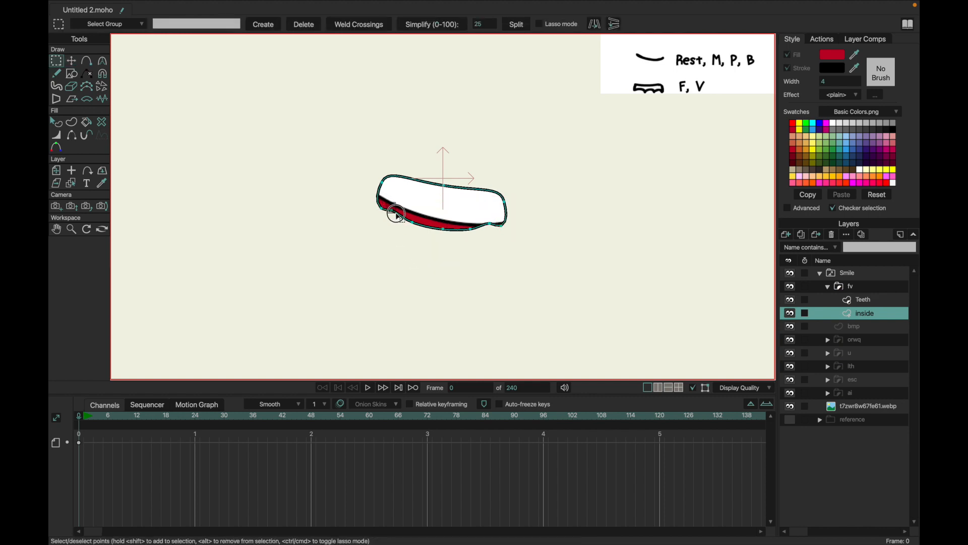
click(396, 214)
shift+click(489, 223)
shift+click(443, 228)
key(t)
drag(440, 271, 440, 262)
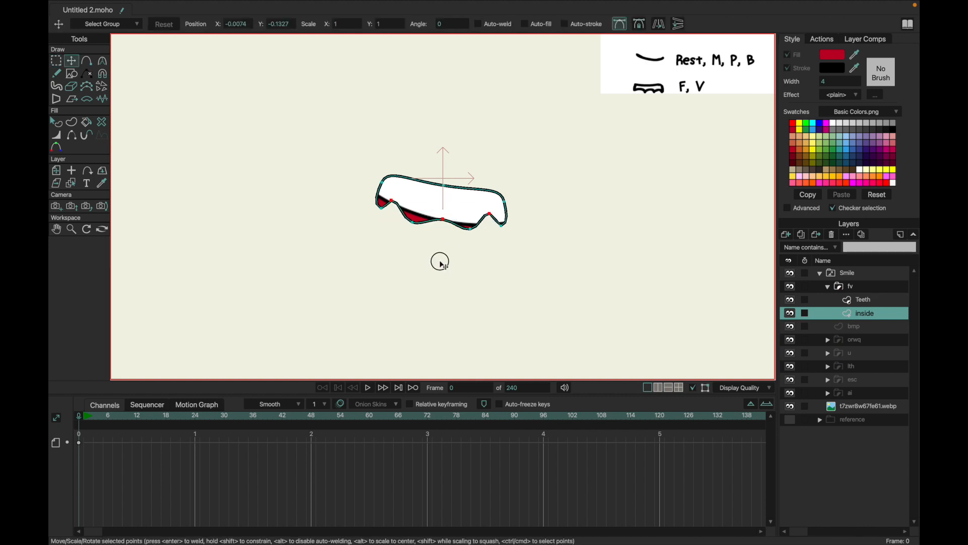
Peak the four lower tooth tips of the inside shape by setting their curvature to 0.
key(g)
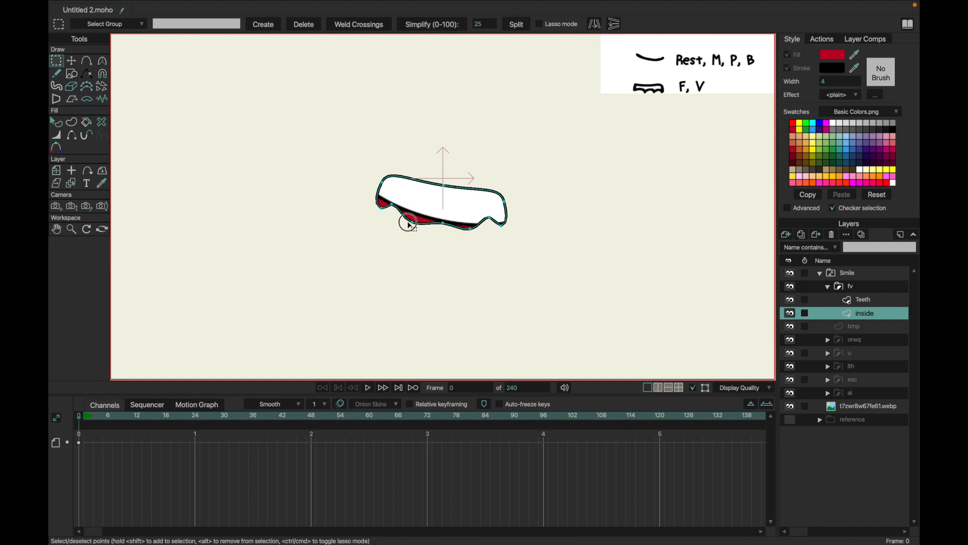
click(417, 228)
drag(373, 203, 392, 224)
shift+click(413, 221)
shift+click(470, 227)
shift+click(503, 225)
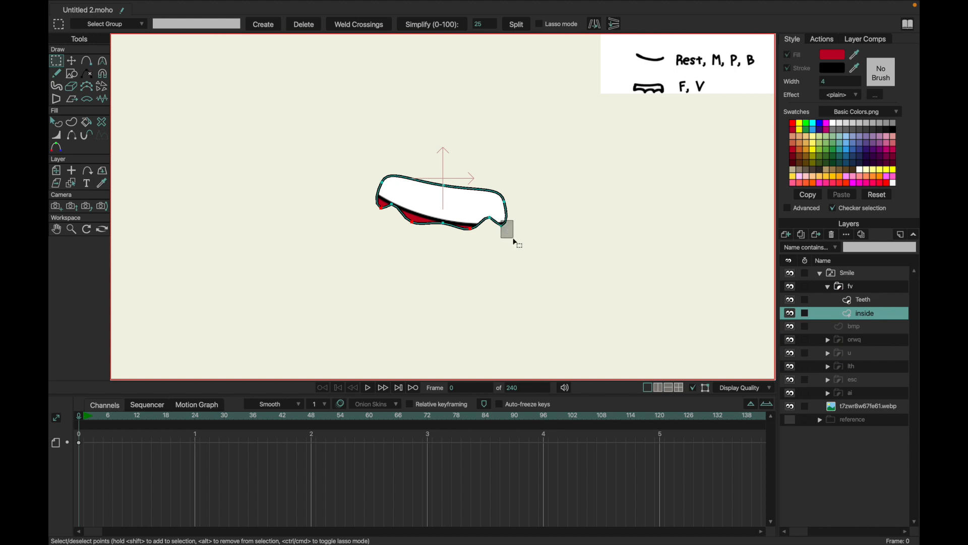
click(103, 64)
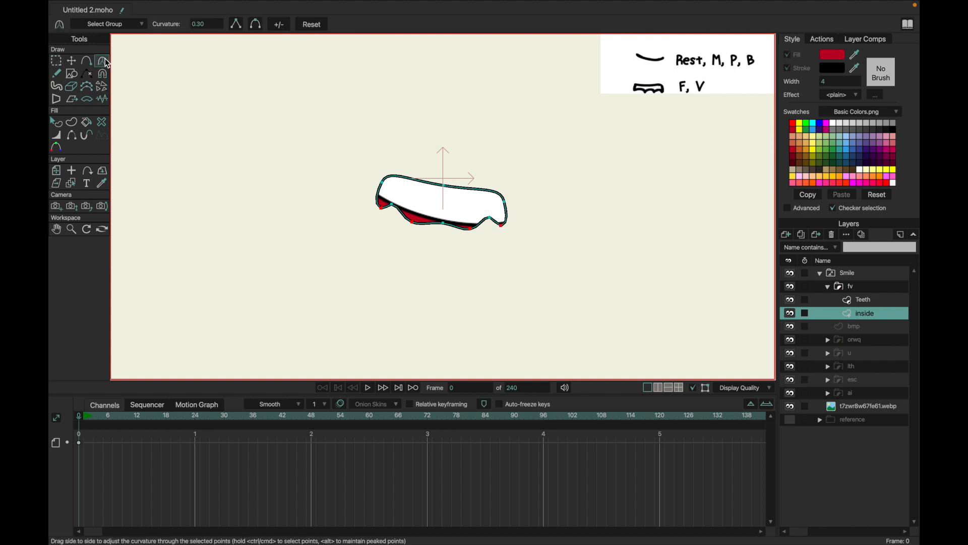
click(236, 25)
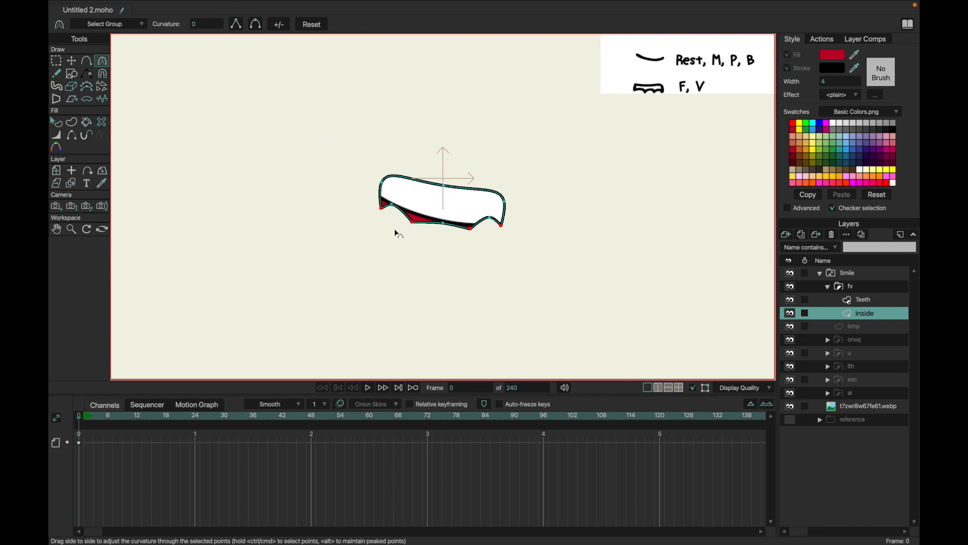
Spread the tooth tips slightly outward, raise the middle notch, and adjust the right notch to about X 0.1496, Y -0.1226.
key(t)
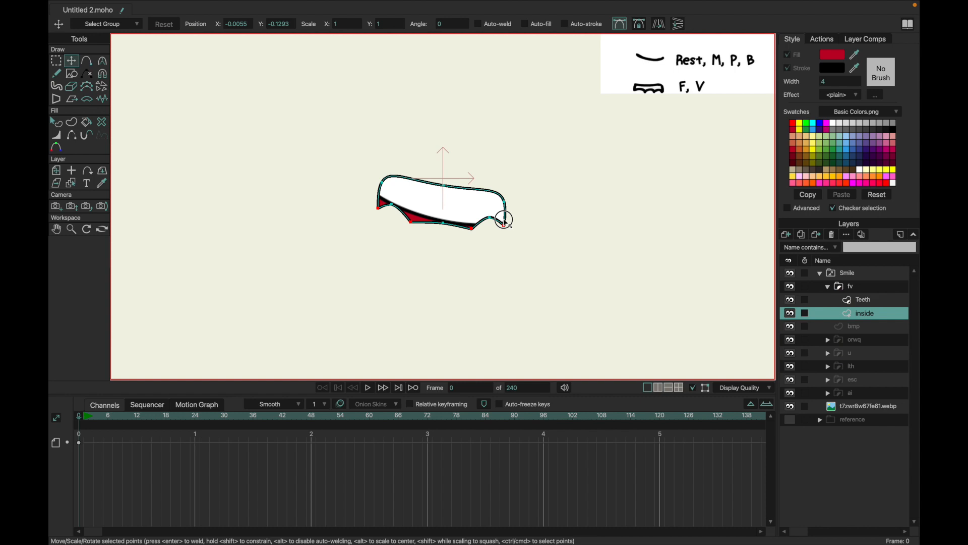
click(493, 274)
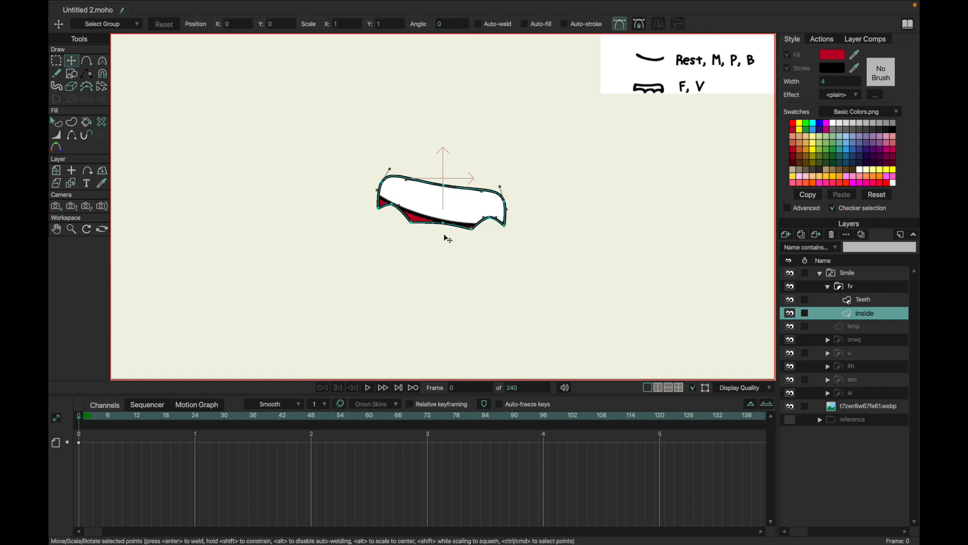
drag(444, 232, 394, 206)
drag(492, 222, 492, 221)
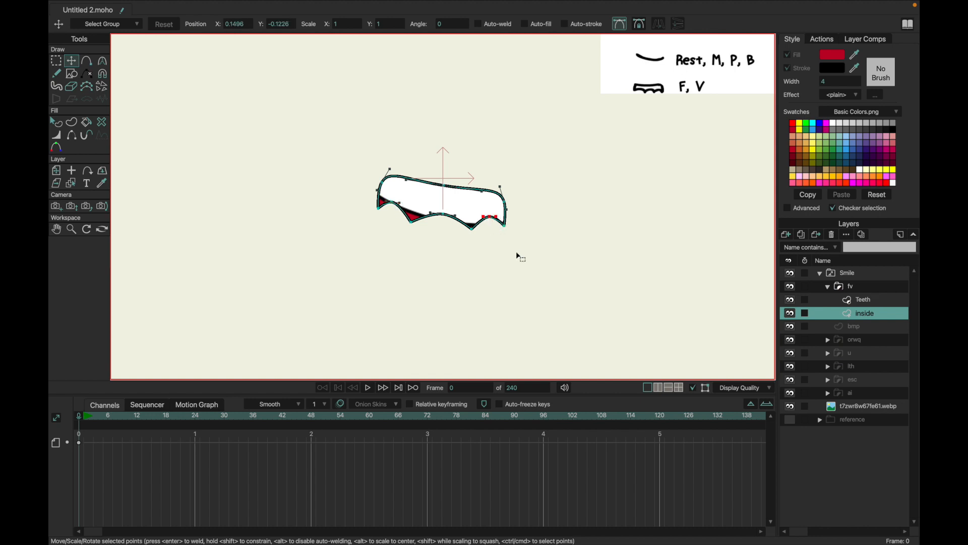
Try to cover the red gaps beneath the teeth by raising the scalloped lower edge section by section.
key(g)
mouse_move(365, 202)
mouse_down()
mouse_move(405, 232)
mouse_move(405, 216)
mouse_move(433, 238)
mouse_move(497, 252)
mouse_up()
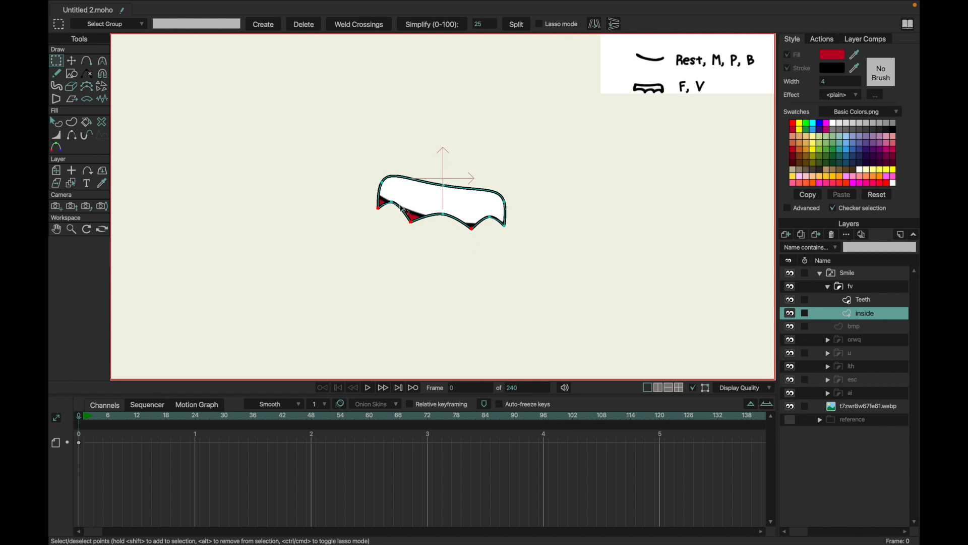
mouse_move(449, 207)
mouse_down()
mouse_move(506, 230)
mouse_move(487, 257)
mouse_up()
key(t)
key(g)
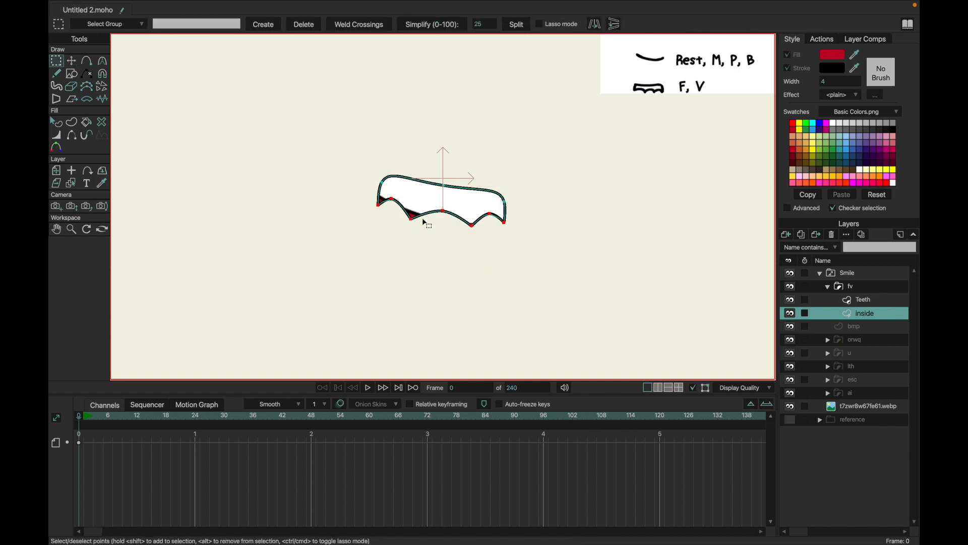
drag(370, 190, 483, 245)
key(t)
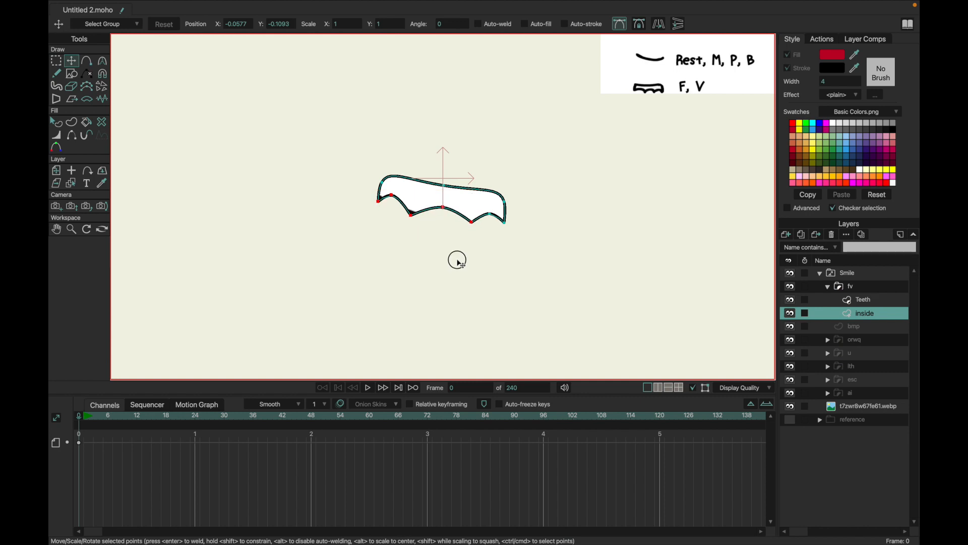
key(g)
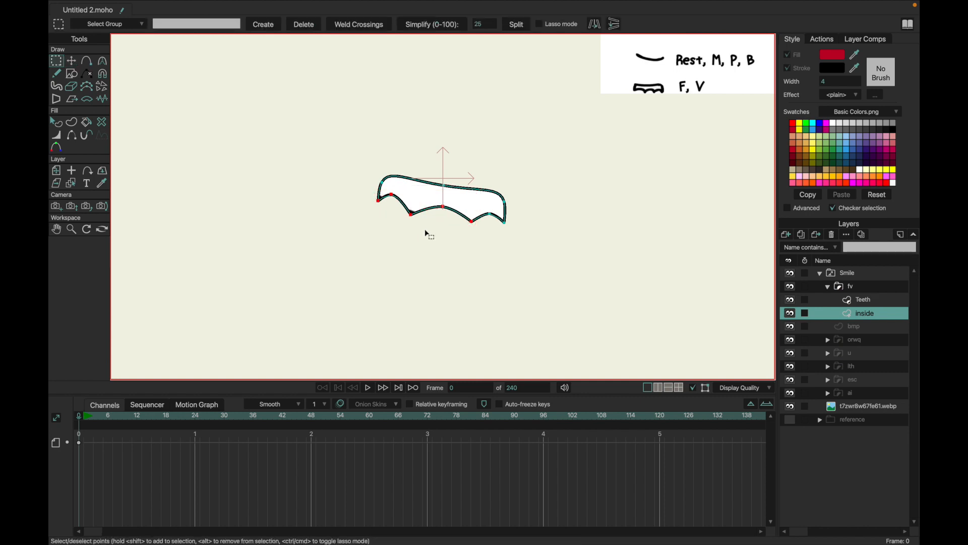
drag(370, 187, 426, 243)
key(t)
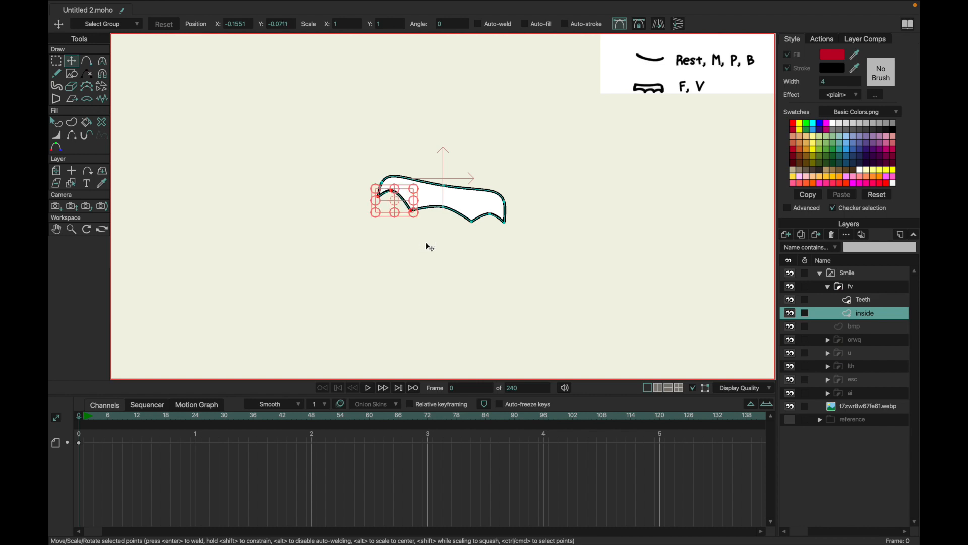
Undo the upward moves of the inside shape's scalloped lower edge.
key(q)
key(super+z)
key(super+z)
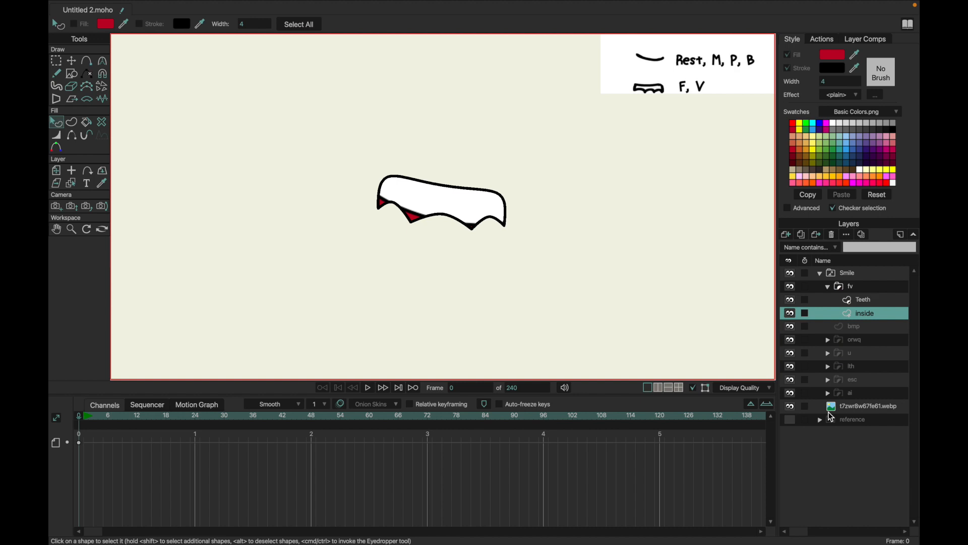
Move the whole Teeth shape down to about X -0.0136, Y 0.0039 so it covers the red gaps in the fv mouth.
click(845, 301)
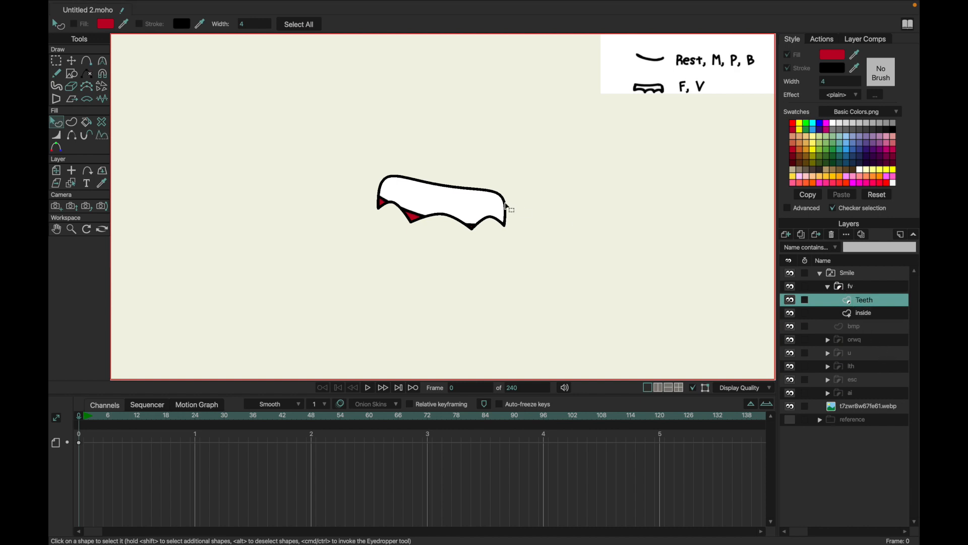
key(g)
click(449, 192)
key(t)
drag(448, 271, 448, 280)
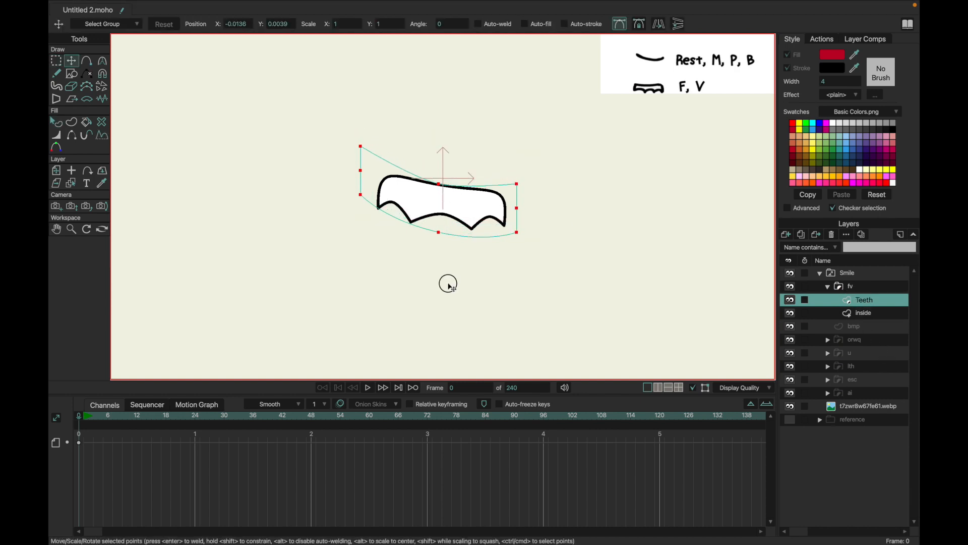
key(q)
key(g)
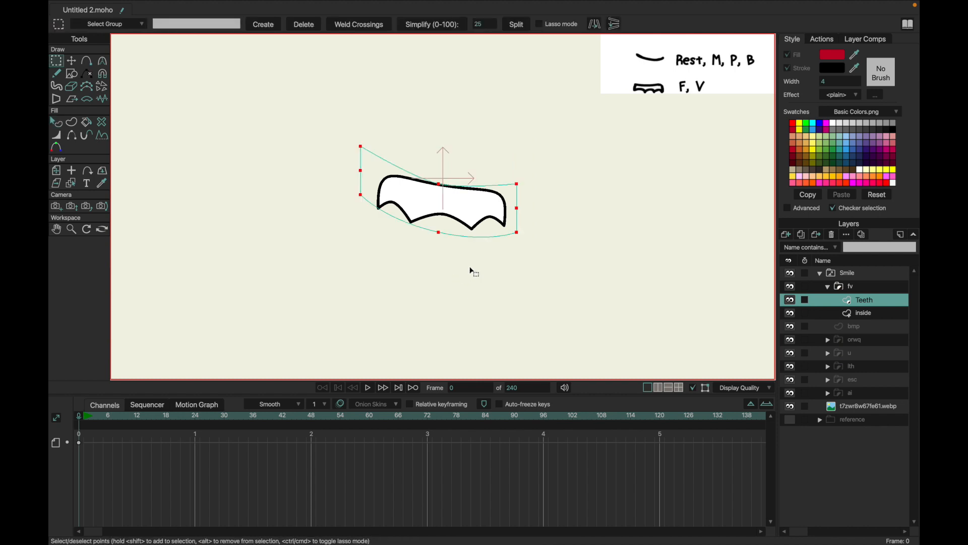
Even out the inside shape's scallops by moving the two inner tooth tips and the outer notches toward the middle.
click(852, 314)
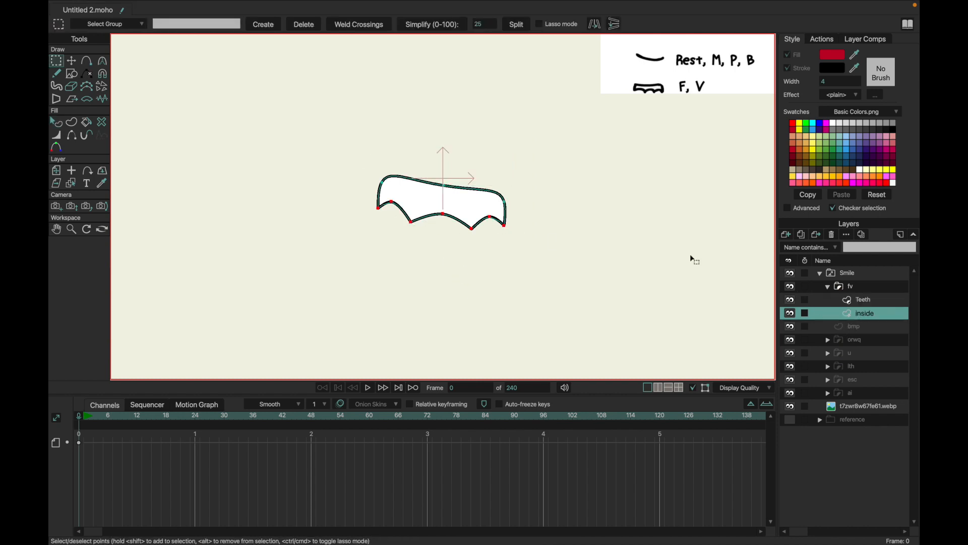
click(411, 221)
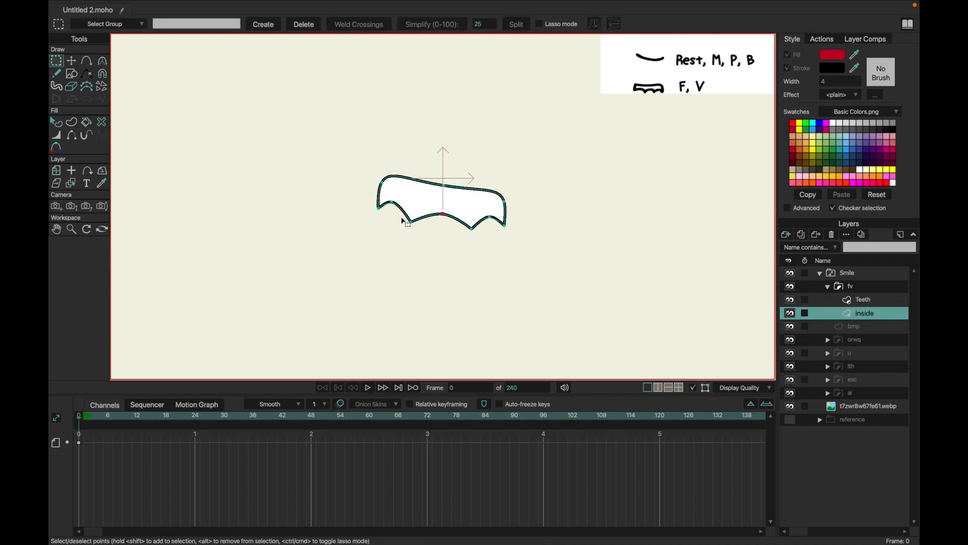
key(t)
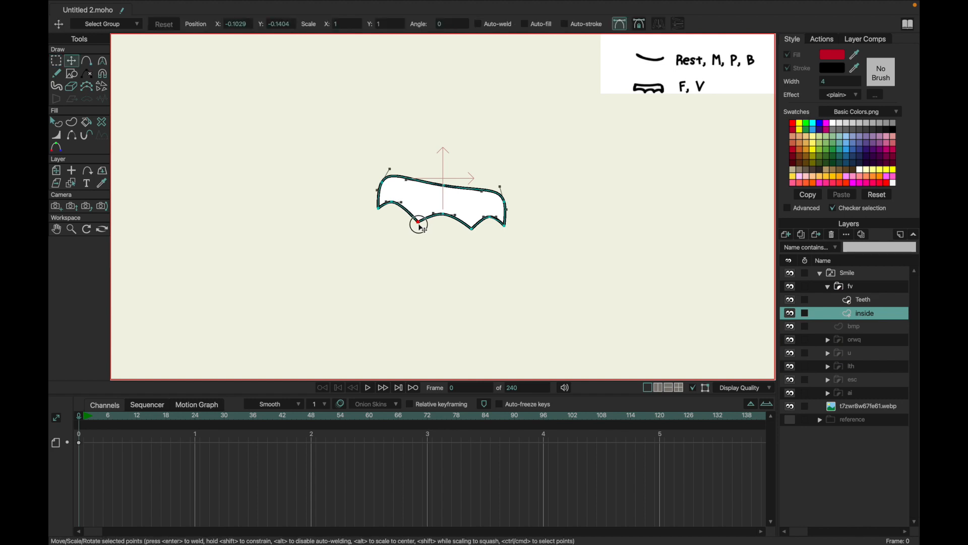
drag(395, 204, 404, 207)
mouse_move(488, 217)
mouse_down()
mouse_move(476, 231)
mouse_move(486, 219)
mouse_move(498, 228)
mouse_up()
Round the two outer notches of the inside shape by increasing their curvature.
key(g)
drag(381, 186, 683, 249)
key(c)
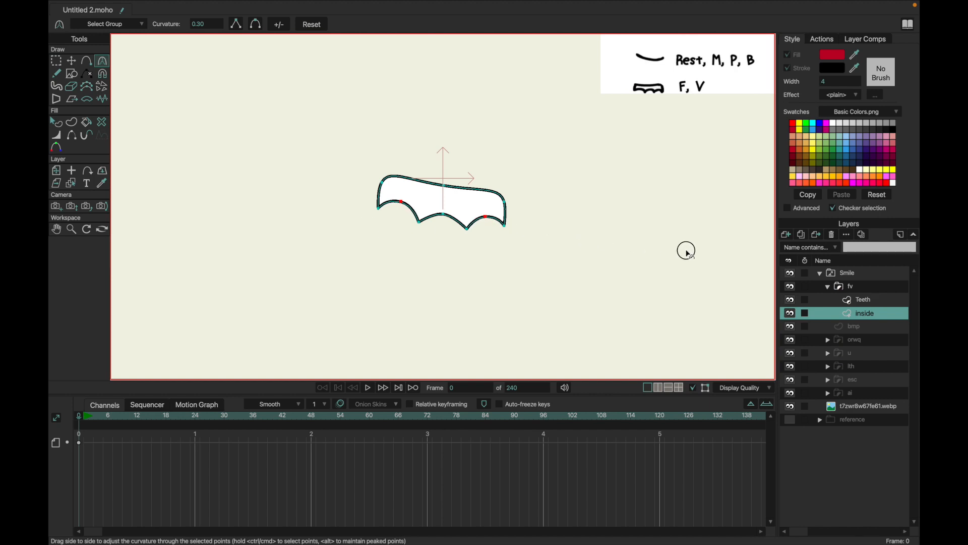
drag(518, 264, 519, 266)
Select the middle notch of the inside shape and adjust its curvature to finish the scalloped edge.
key(g)
drag(438, 204, 471, 253)
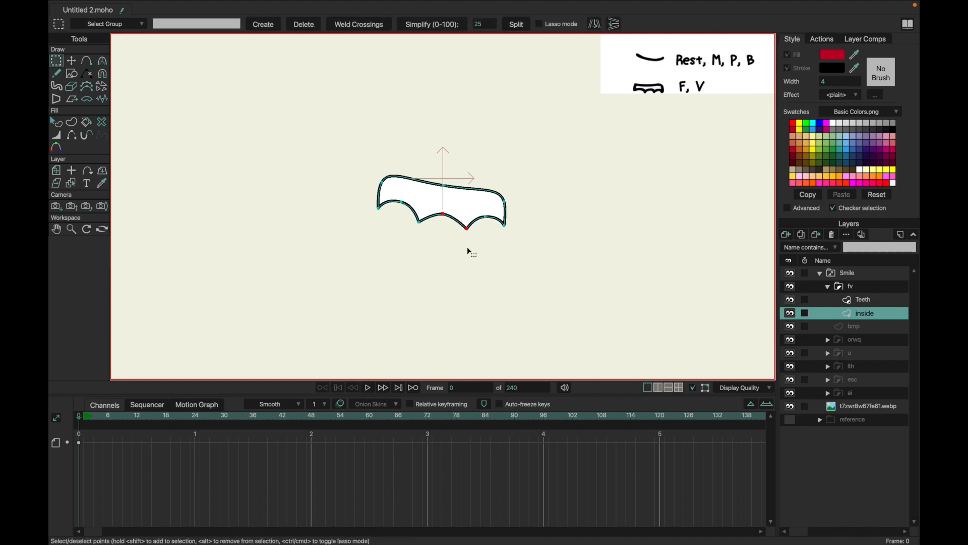
drag(436, 193, 457, 248)
click(455, 247)
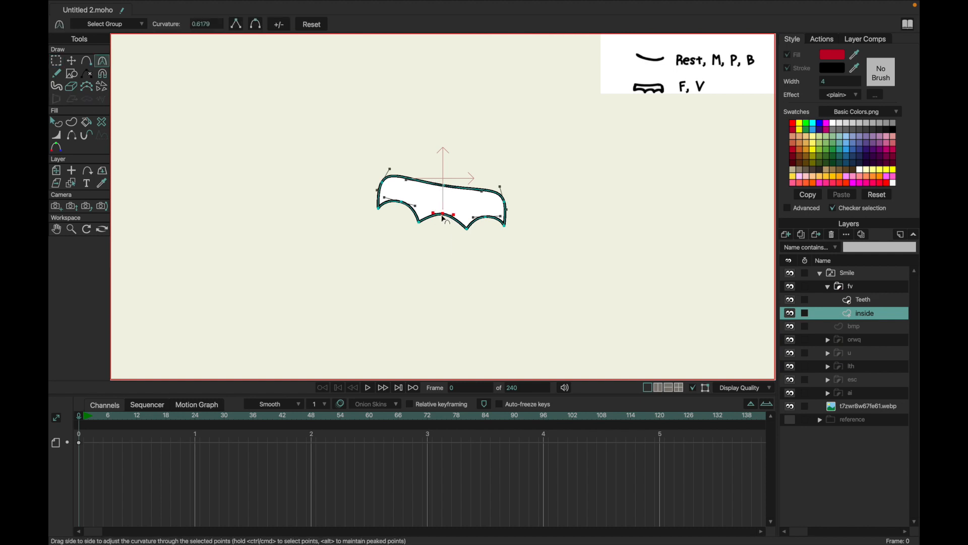
key(q)
scroll(665, 254, down, 3)
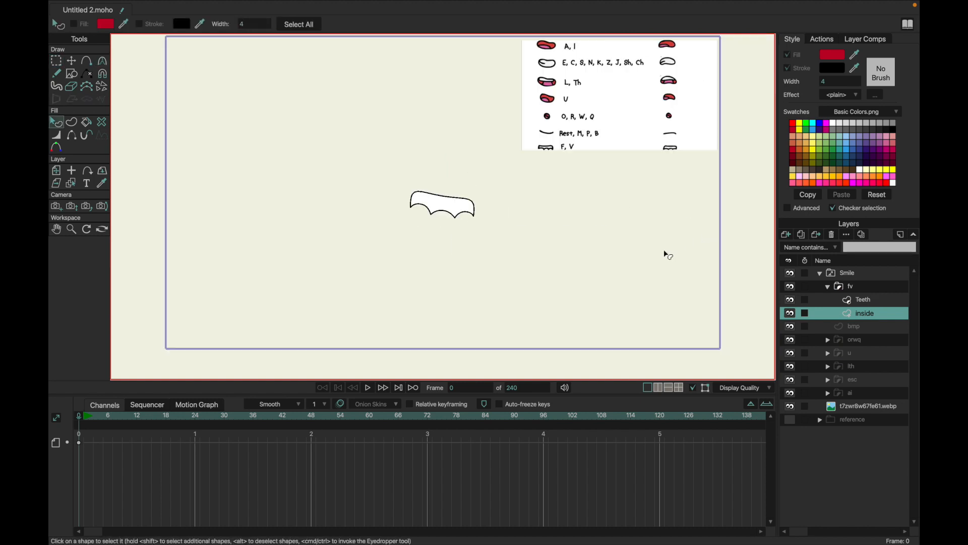
Collapse the finished fv group and the Smile switch layer in the layer list.
click(828, 286)
click(847, 299)
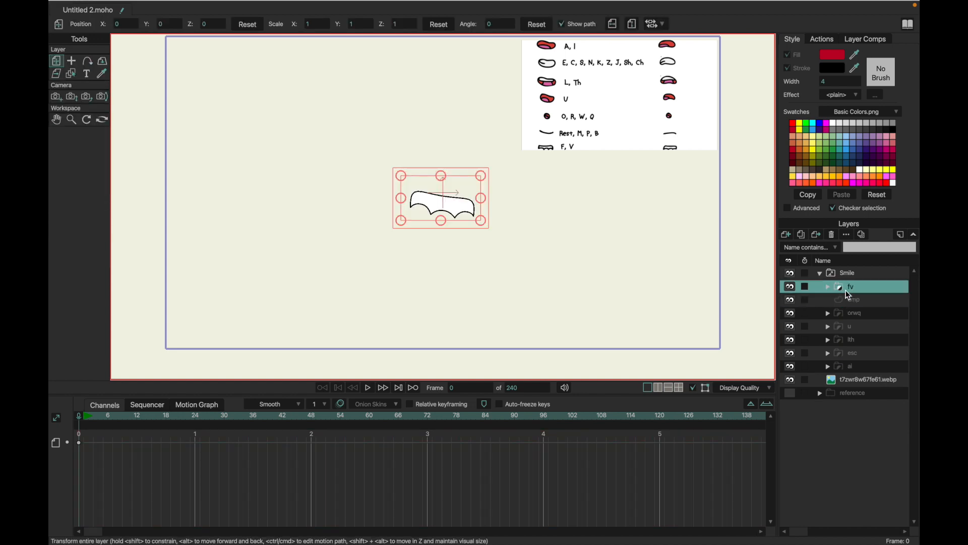
drag(849, 366, 849, 293)
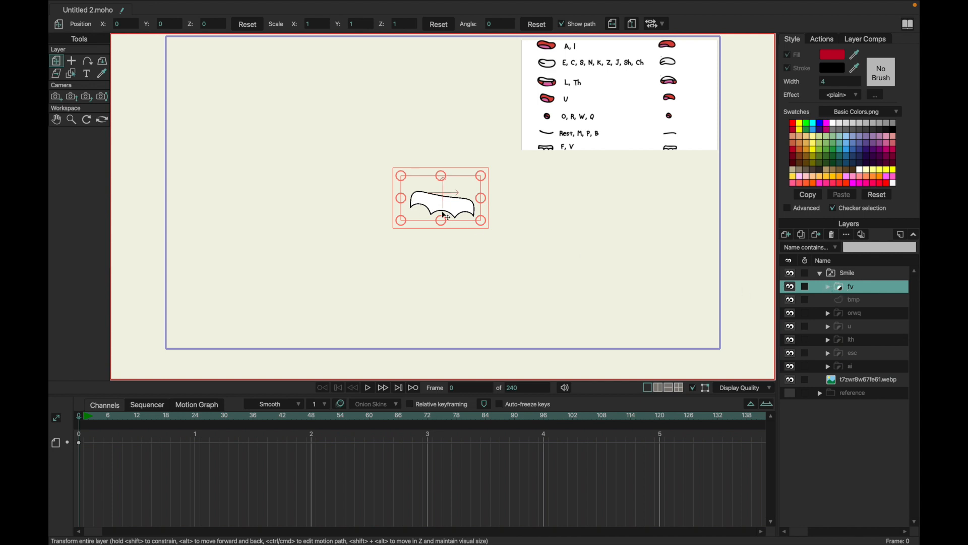
scroll(446, 216, up, 3)
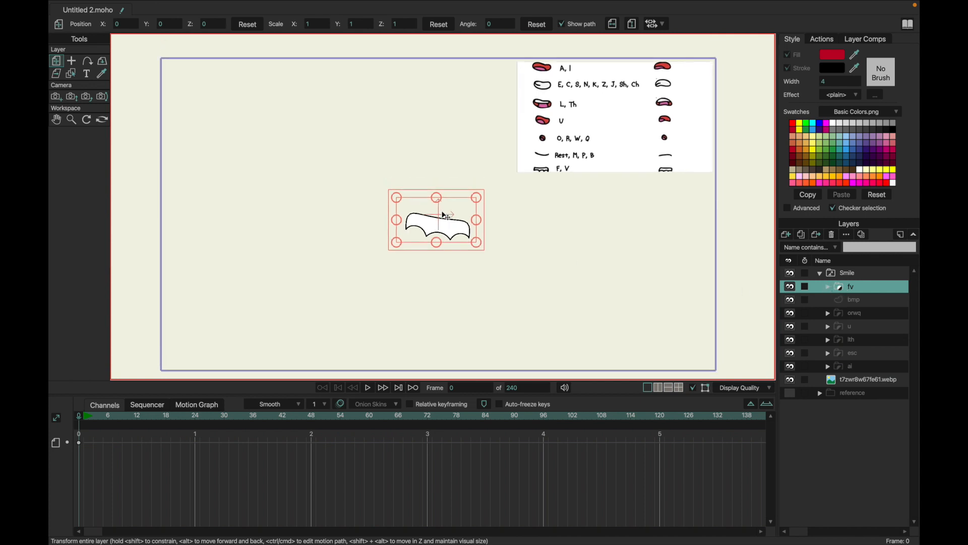
click(832, 273)
click(821, 273)
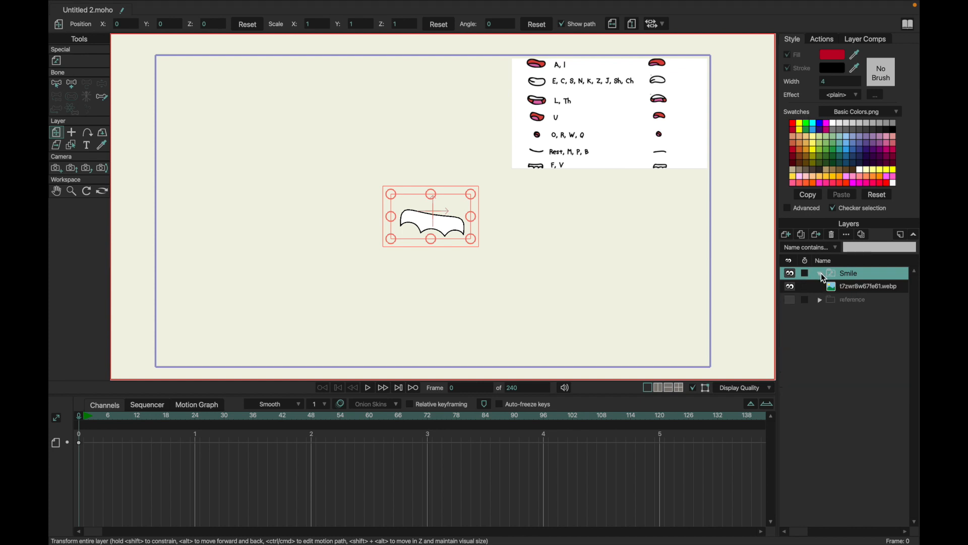
click(822, 274)
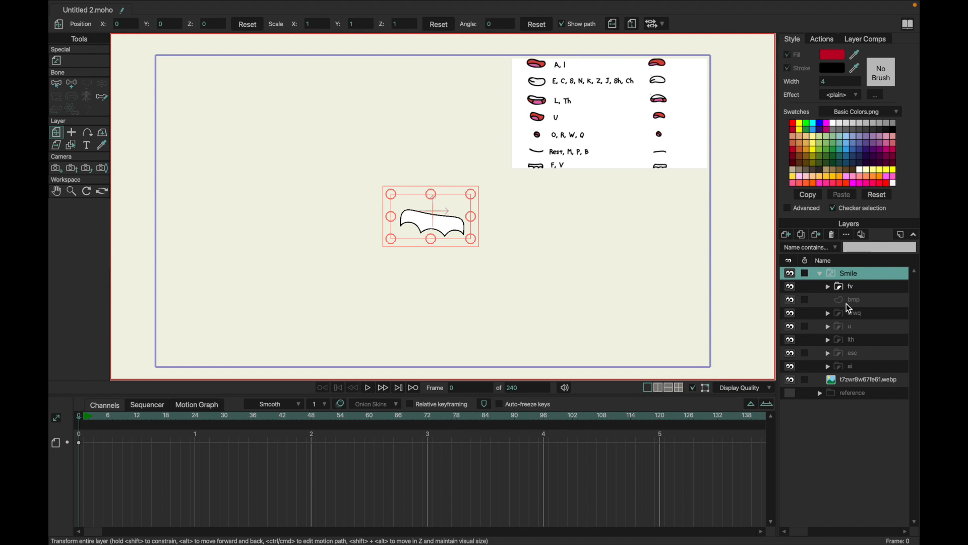
click(822, 273)
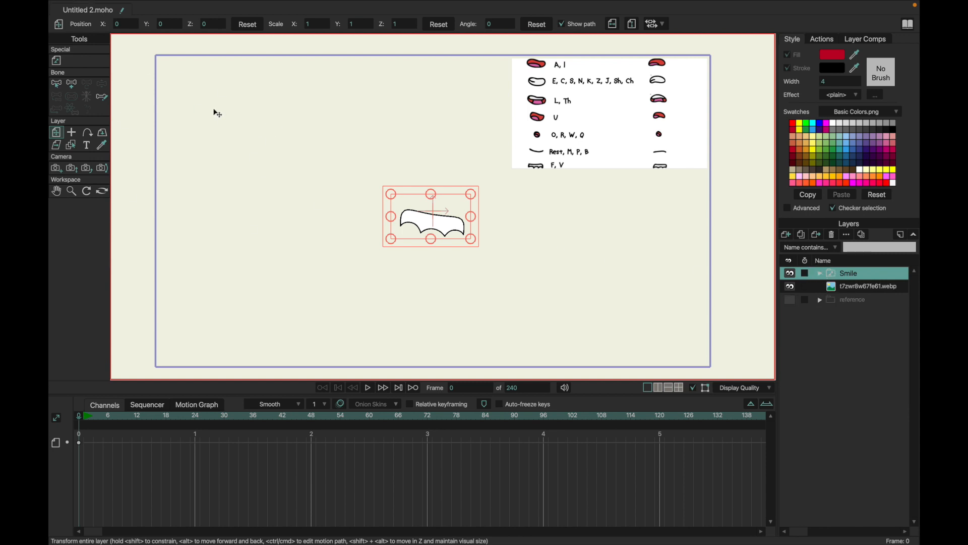
Put the Smile layer in a new group named Mouth switch and convert that group to a switch layer.
click(788, 239)
click(824, 284)
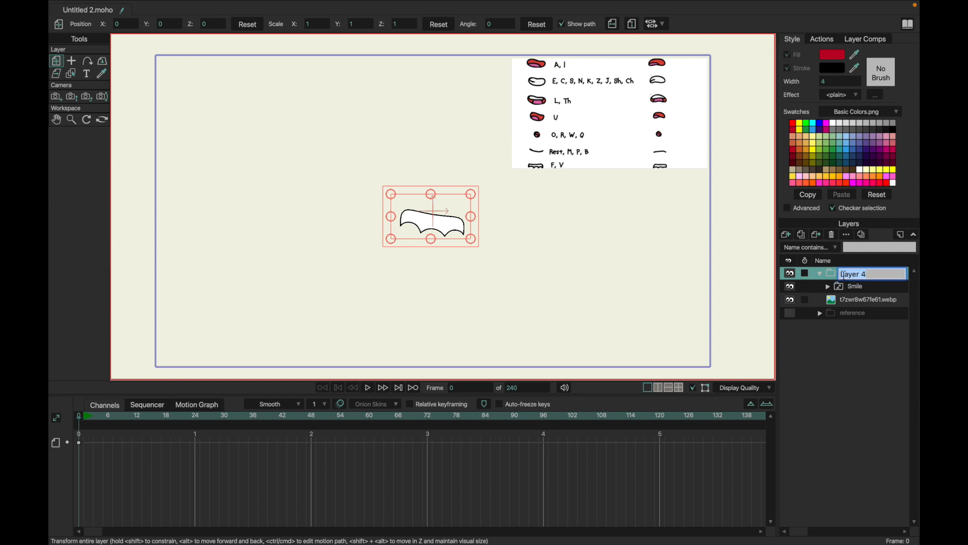
text(Mo)
text(uth sithc)
key(BackSpace)
key(BackSpace)
key(BackSpace)
key(BackSpace)
text(witch)
key(Return)
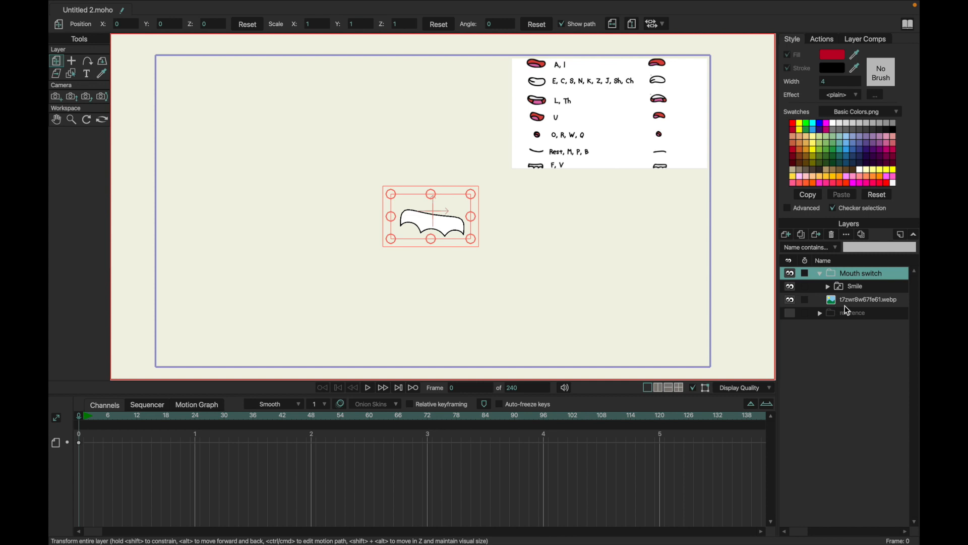
right_click(834, 276)
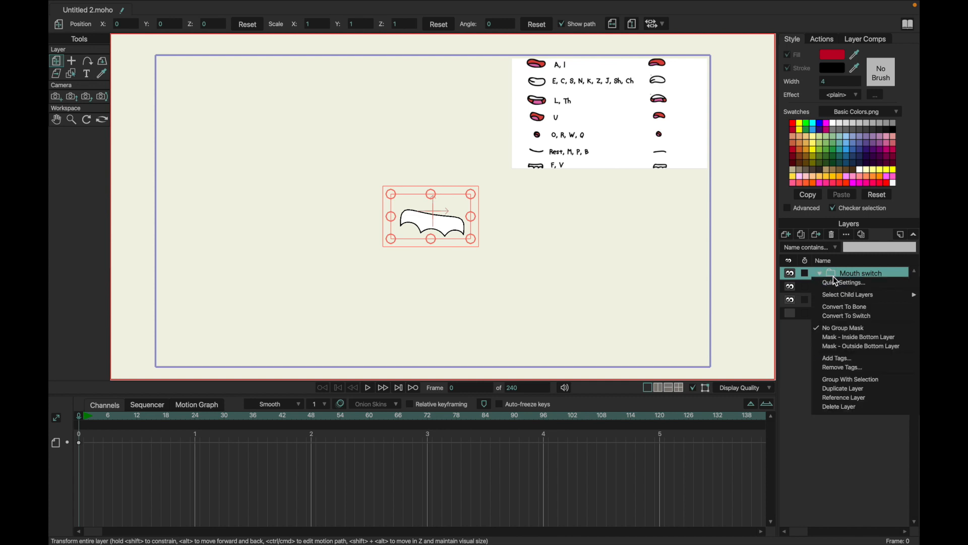
click(850, 316)
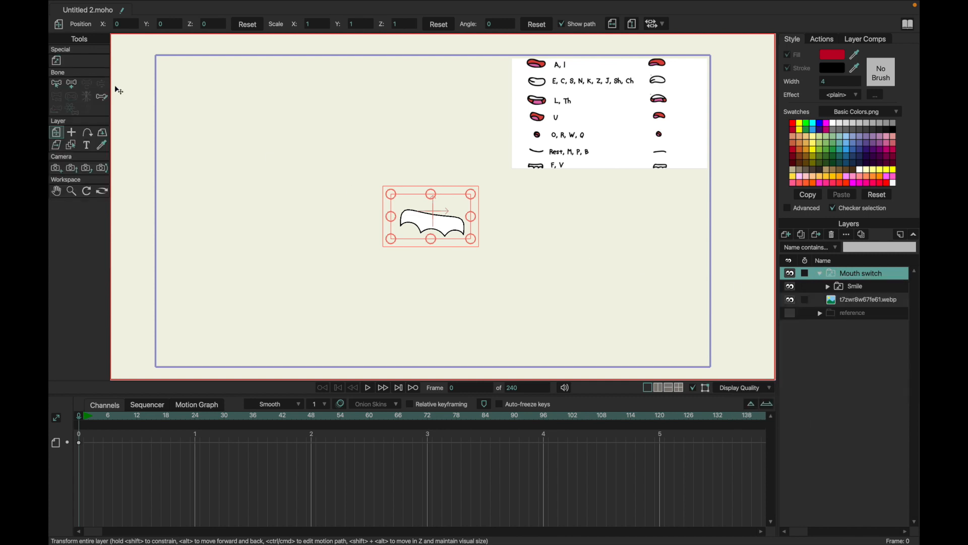
Add a vertical bone to the Mouth switch layer at about X -1.4403, Y 0.6375, with a length of about 0.2483.
click(72, 84)
drag(236, 219, 238, 150)
key(t)
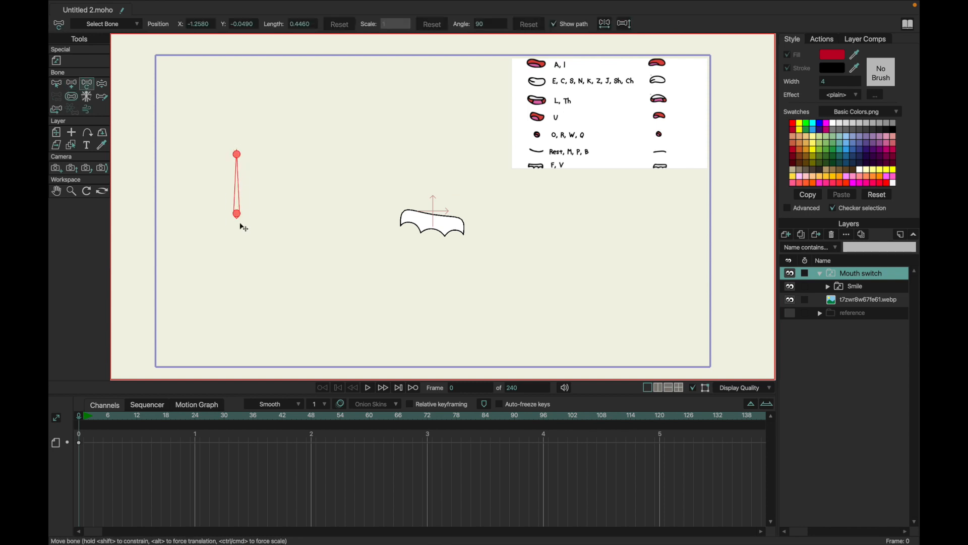
drag(238, 212, 208, 135)
drag(210, 82, 208, 105)
drag(215, 145, 213, 114)
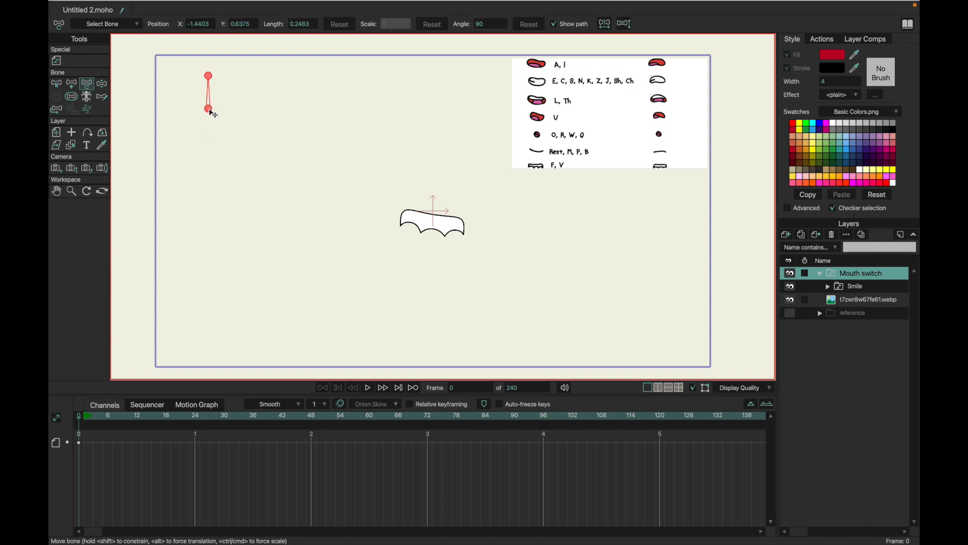
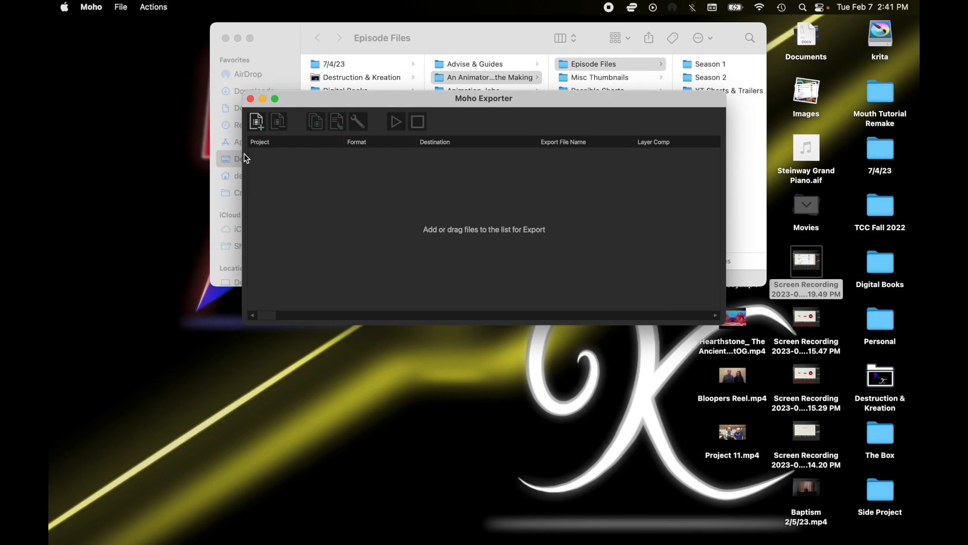
click(251, 99)
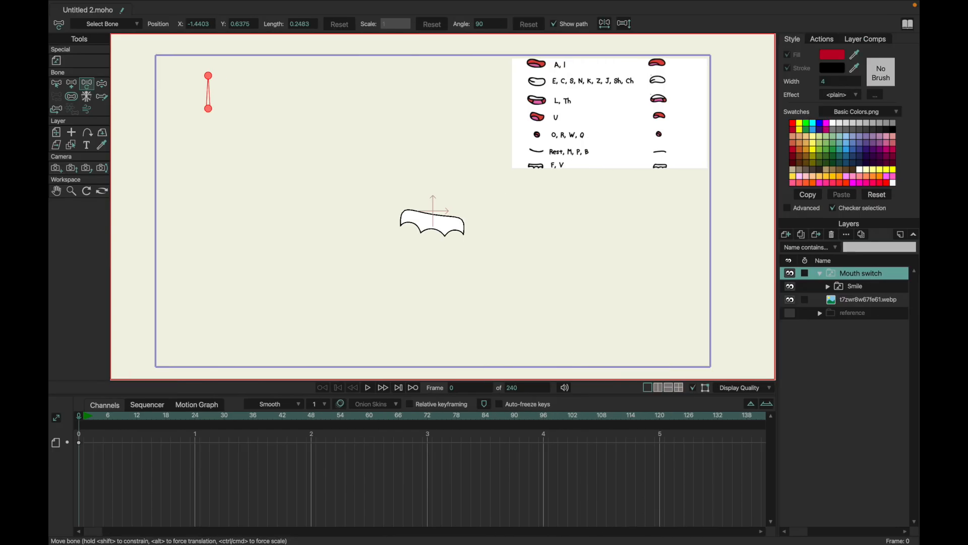
Duplicate the bone, place the copy below at about Y -0.2584, and lower the original to about Y 0.5444.
click(56, 83)
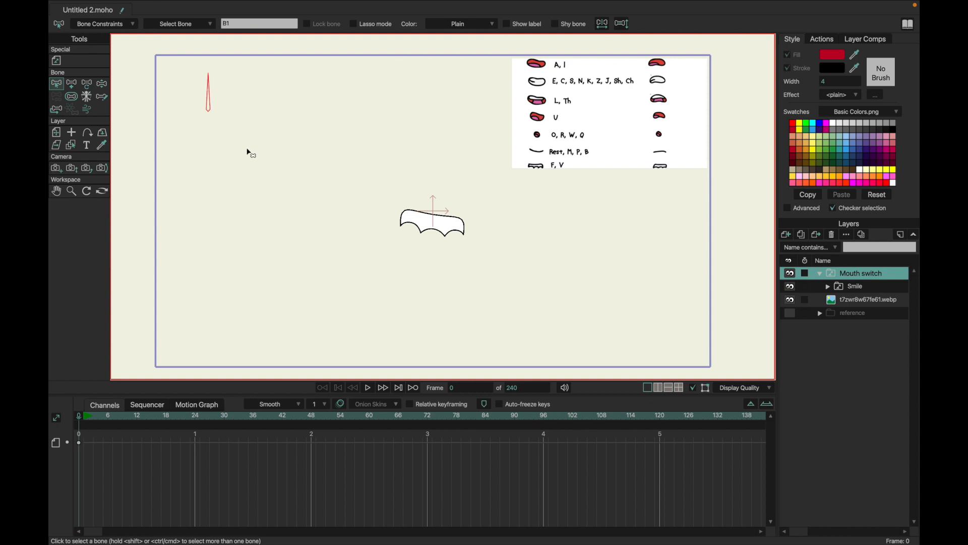
key(a)
drag(208, 131, 212, 190)
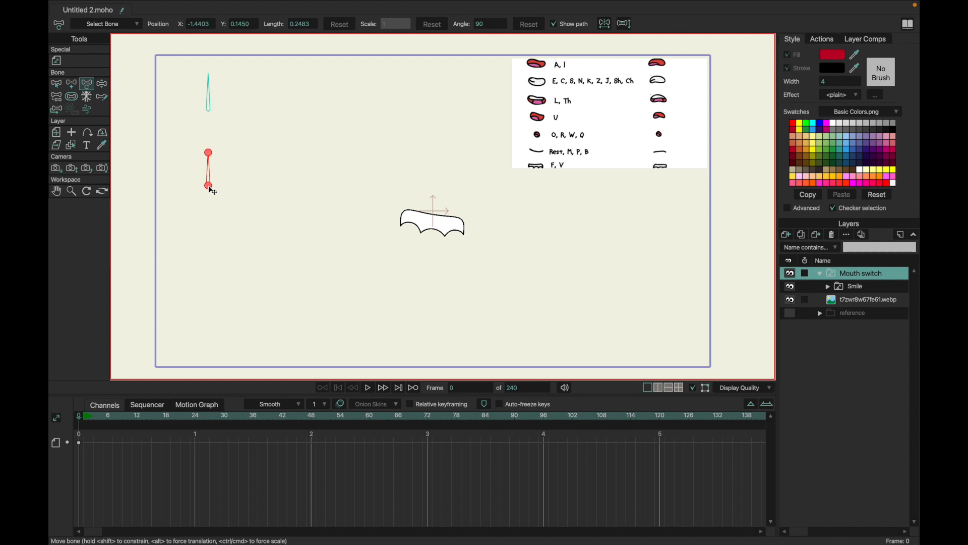
mouse_move(212, 190)
mouse_down()
mouse_move(211, 173)
mouse_move(212, 182)
mouse_up()
drag(208, 179, 210, 196)
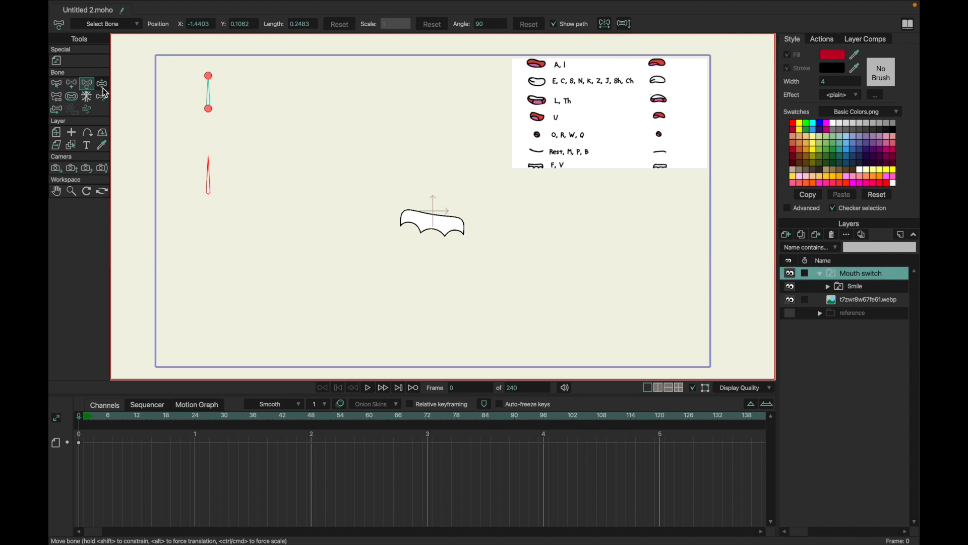
drag(213, 198, 214, 254)
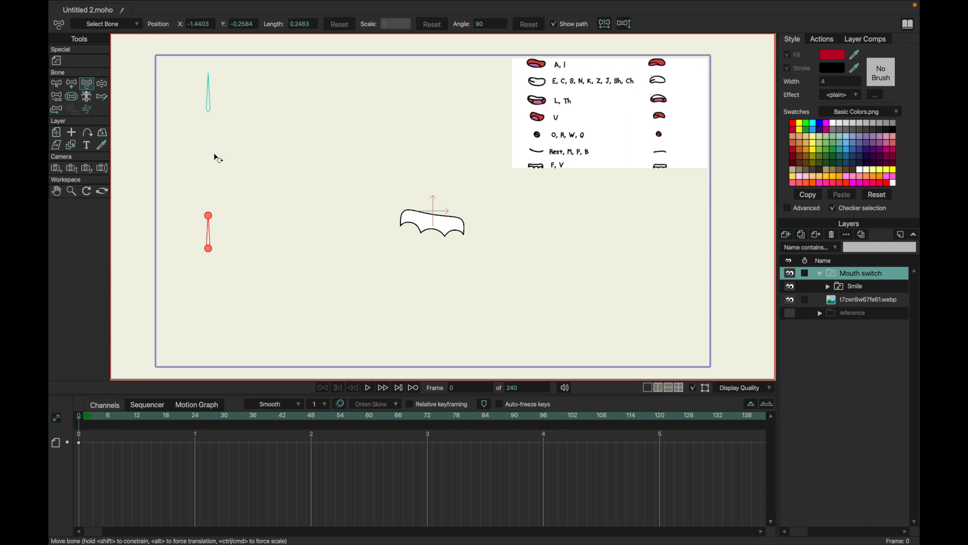
drag(210, 107, 210, 123)
click(829, 286)
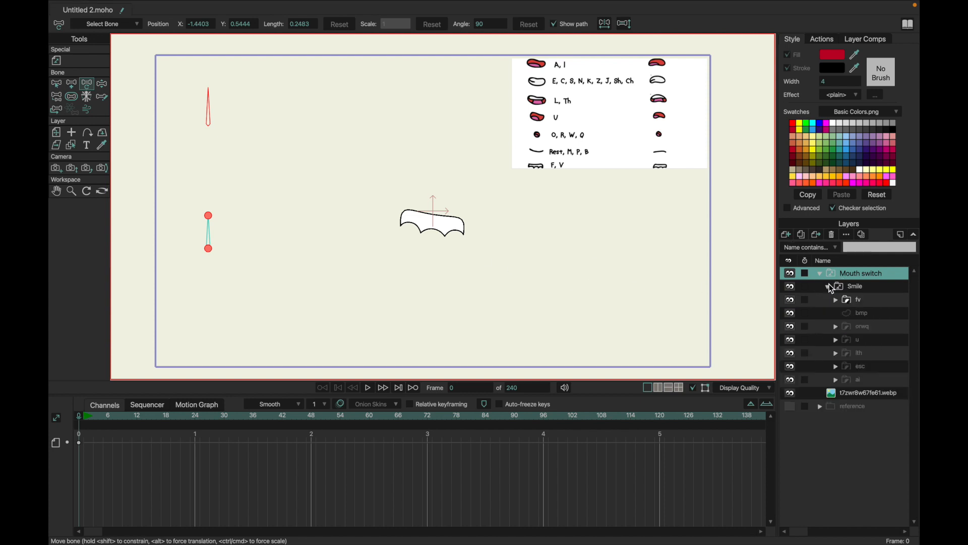
click(829, 287)
click(222, 119)
click(209, 232)
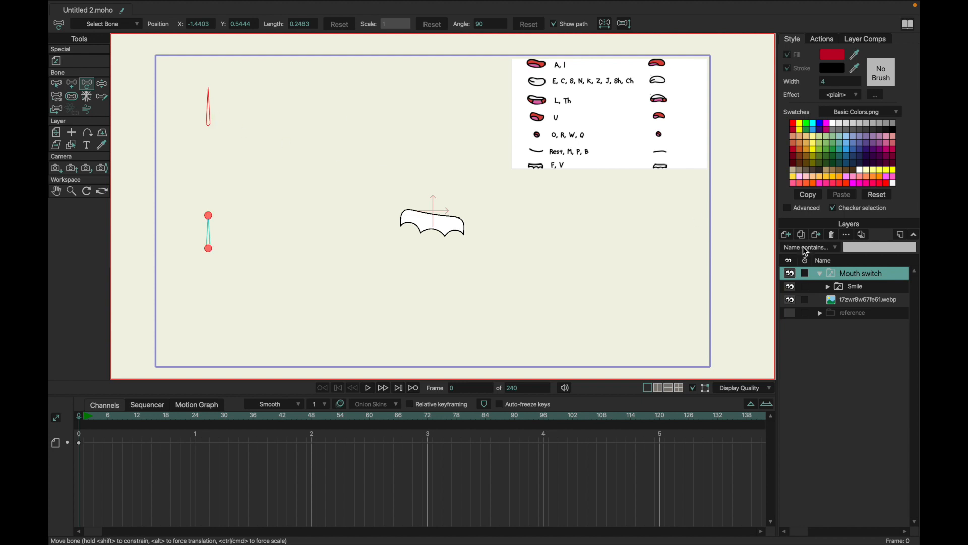
Create a vector layer named Lables above the Mouth switch layer.
click(785, 234)
click(802, 244)
double_click(835, 274)
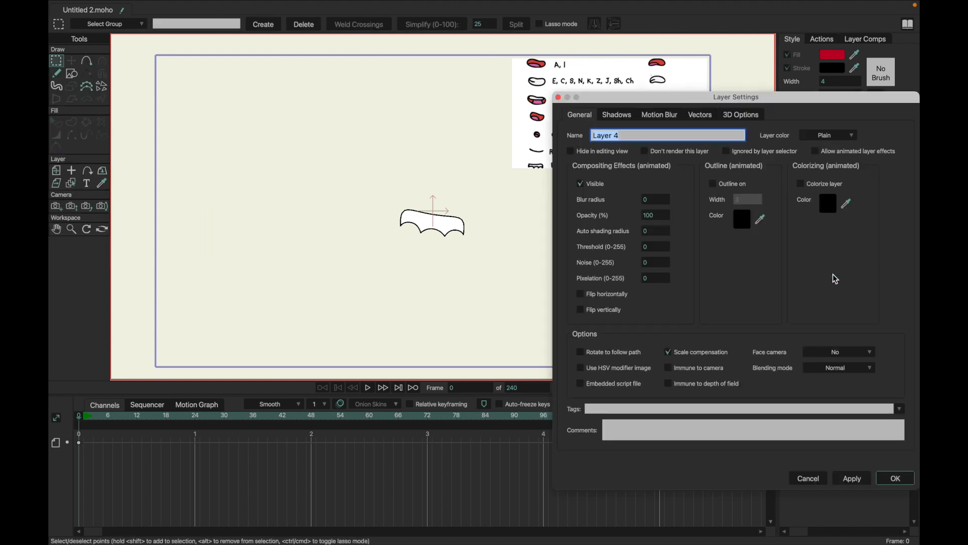
text(Lables)
key(Return)
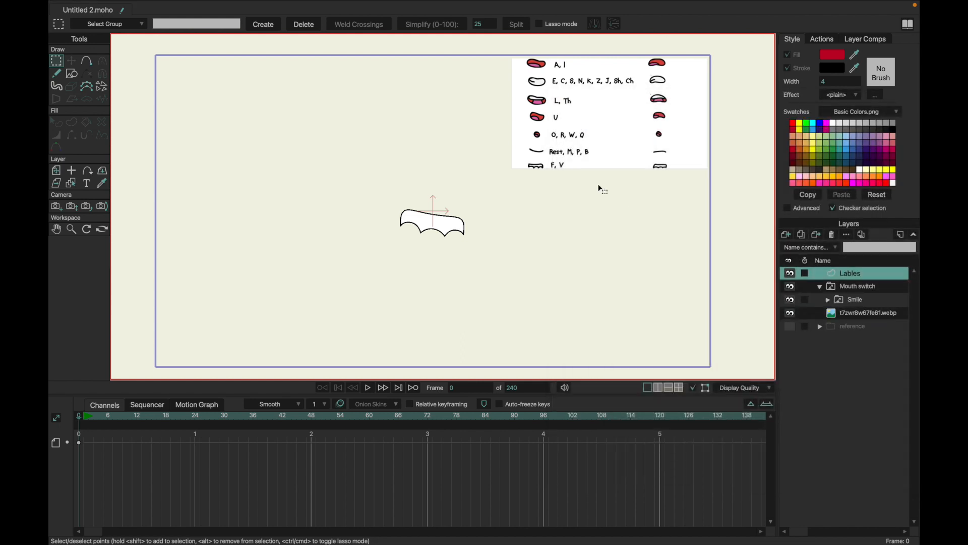
Draw a short vertical line above the mouth in the Lables layer.
click(842, 298)
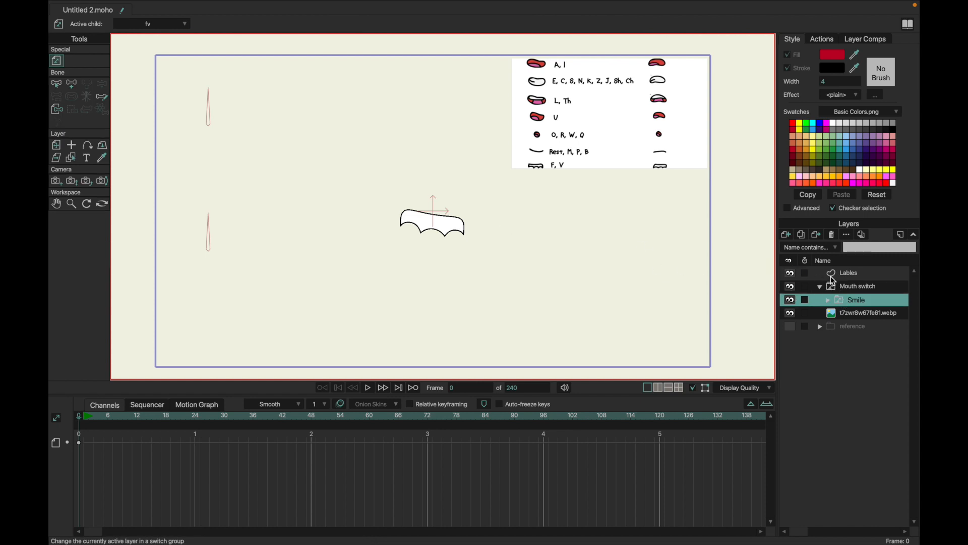
click(832, 276)
click(71, 73)
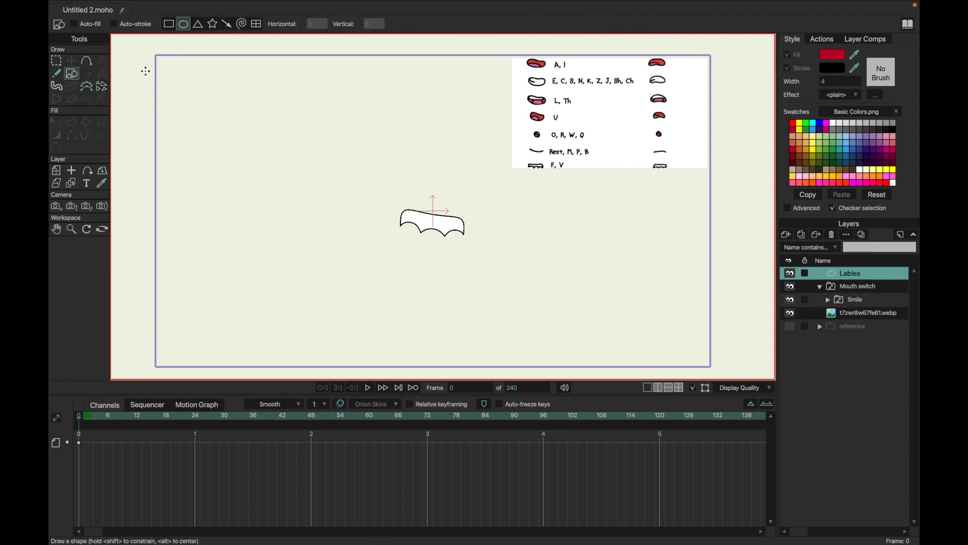
click(86, 61)
drag(365, 114, 366, 142)
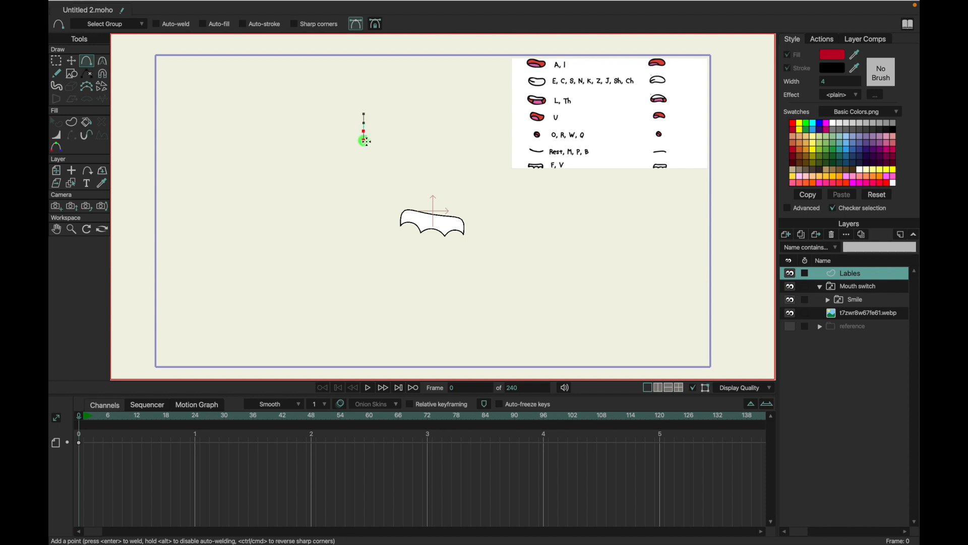
Give the vertical line a black stroke and set its width to 10.
key(p)
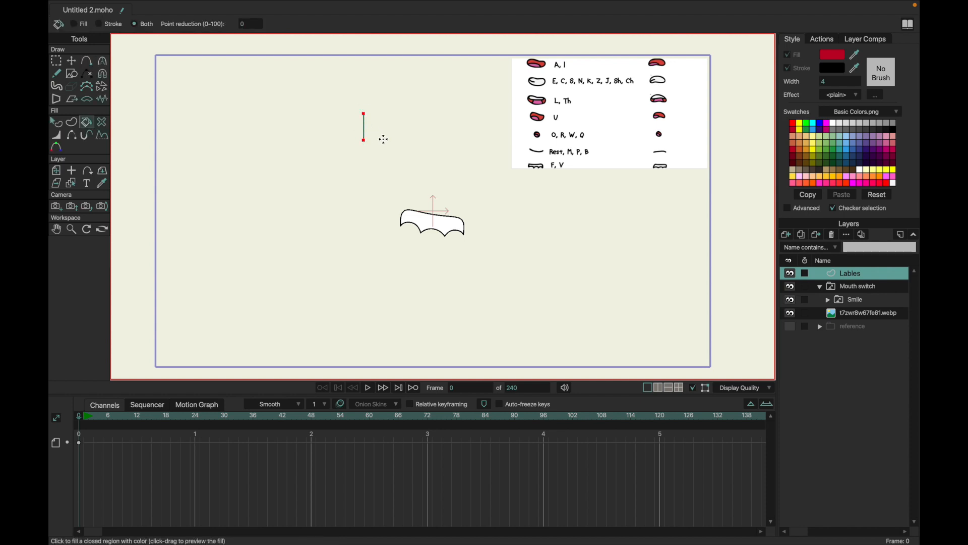
key(q)
click(365, 130)
click(253, 23)
text(10)
key(Return)
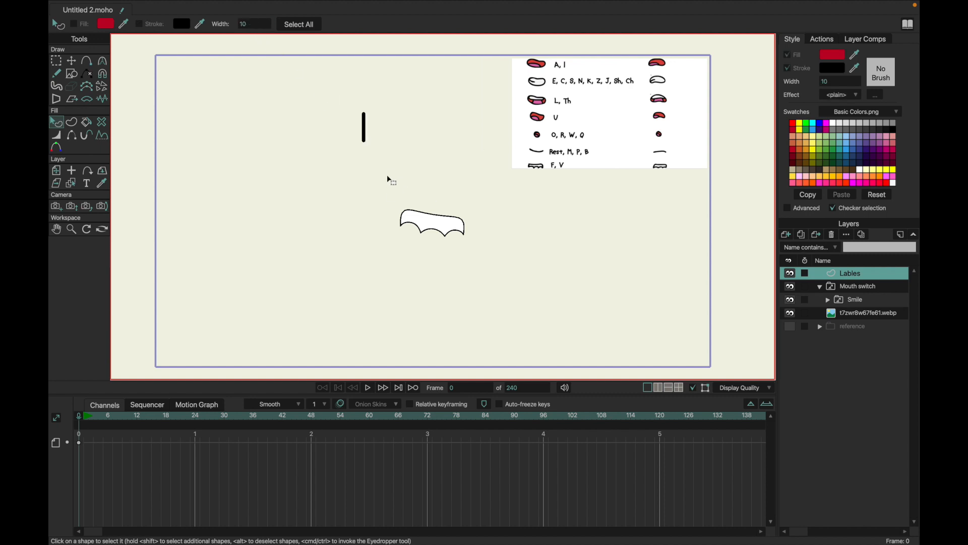
Duplicate the line, place the copy straight below it, and move both lines beside the control bones.
key(g)
key(t)
drag(413, 151, 413, 260)
key(g)
mouse_move(324, 105)
mouse_down()
mouse_move(454, 315)
mouse_move(346, 328)
mouse_move(309, 370)
mouse_up()
key(t)
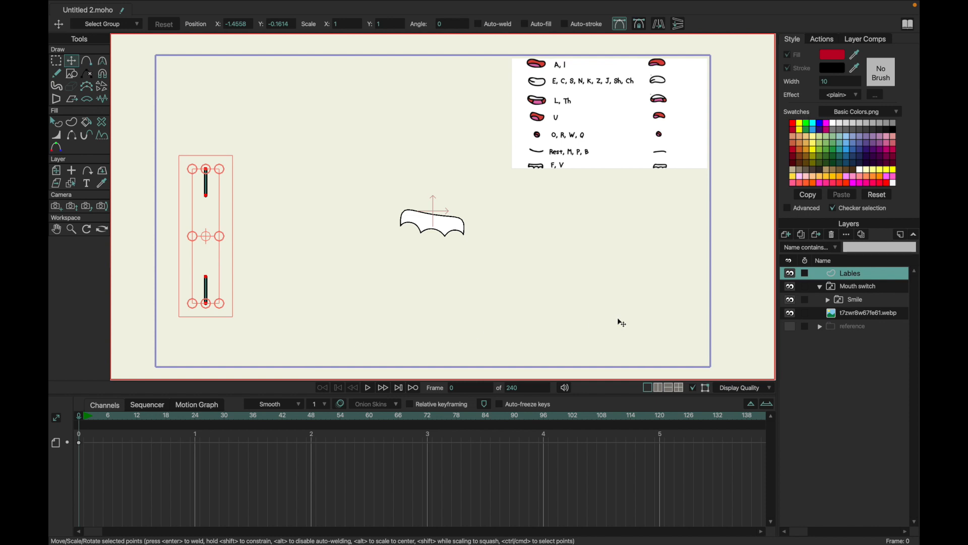
Center the pair of lines on the layer origin by setting their position to X 0, Y 0.
click(237, 24)
text(0)
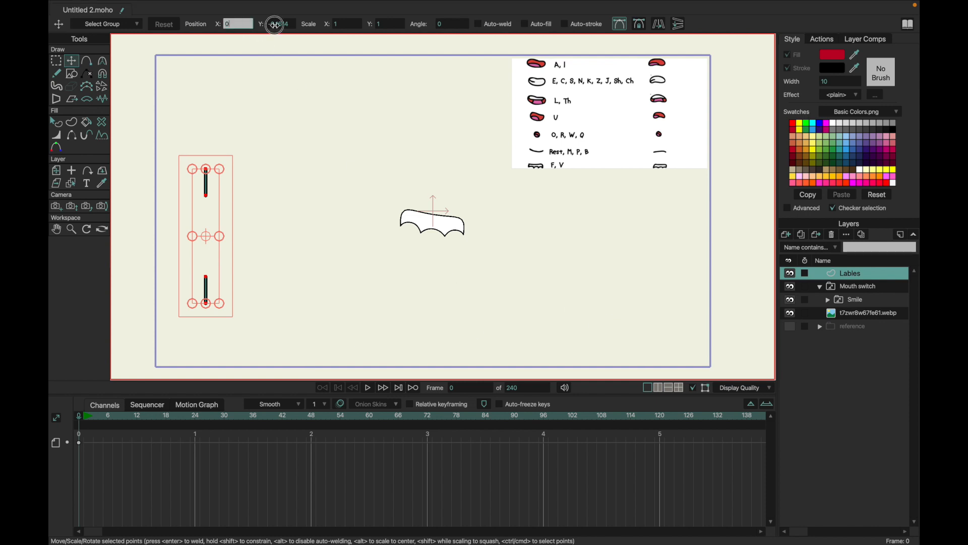
click(276, 24)
text(0)
key(Return)
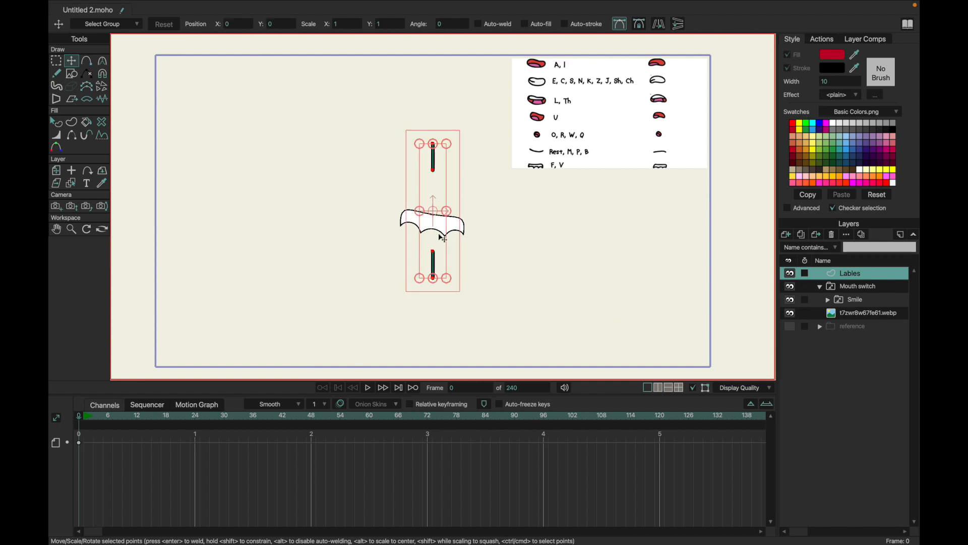
Move the whole Lables layer toward the lower bone, to about X -1.4078, Y -0.2521, checking against the Mouth switch bones.
click(56, 171)
mouse_move(313, 270)
mouse_down()
mouse_move(263, 266)
mouse_move(101, 303)
mouse_up()
click(836, 289)
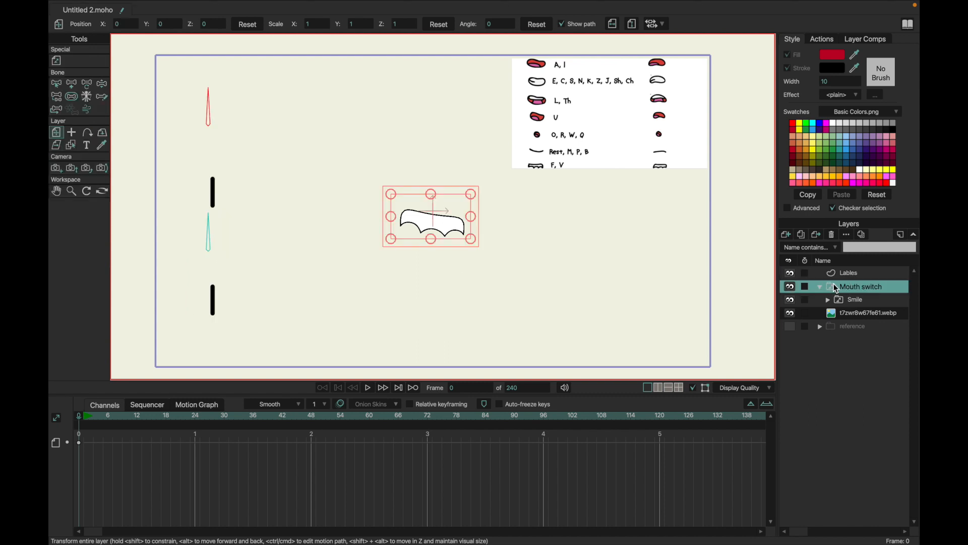
click(843, 273)
drag(338, 315, 328, 314)
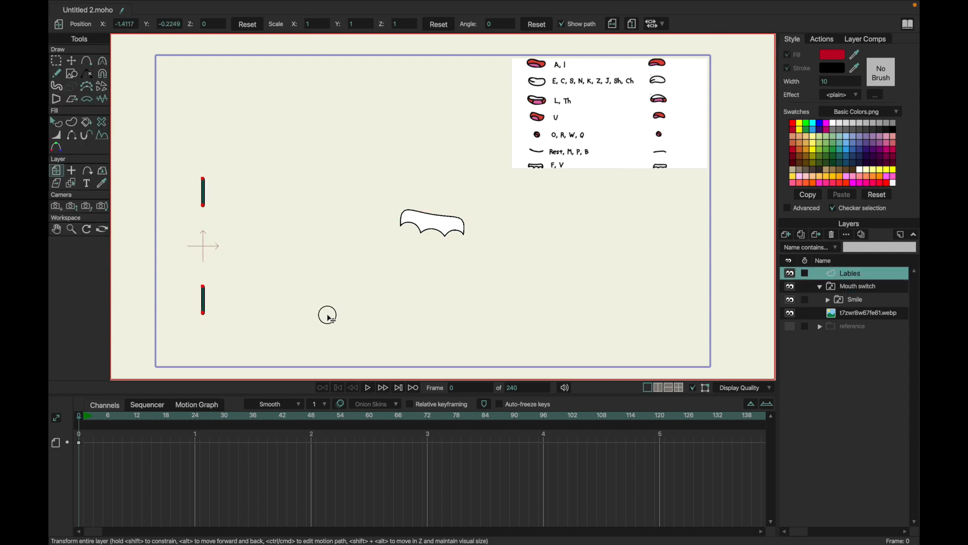
click(840, 288)
click(839, 274)
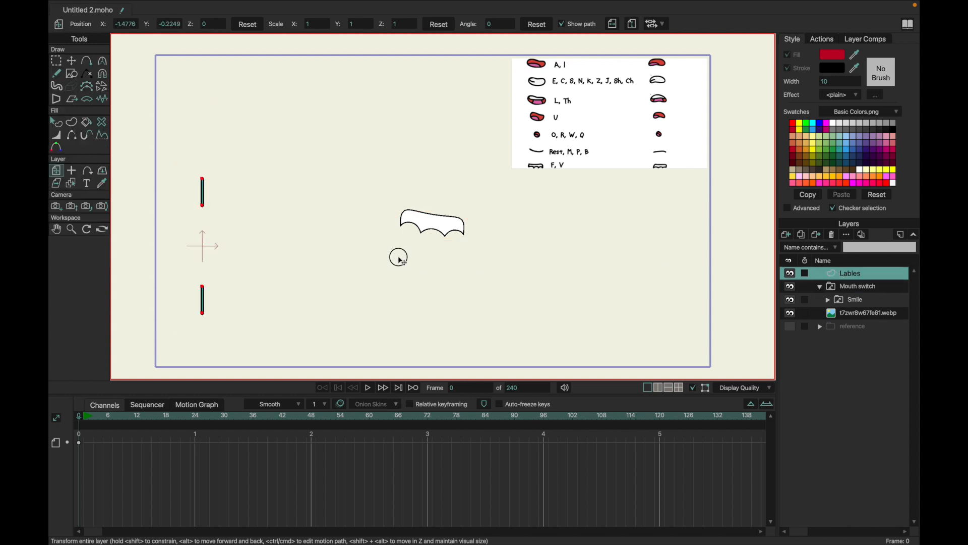
drag(408, 262, 410, 262)
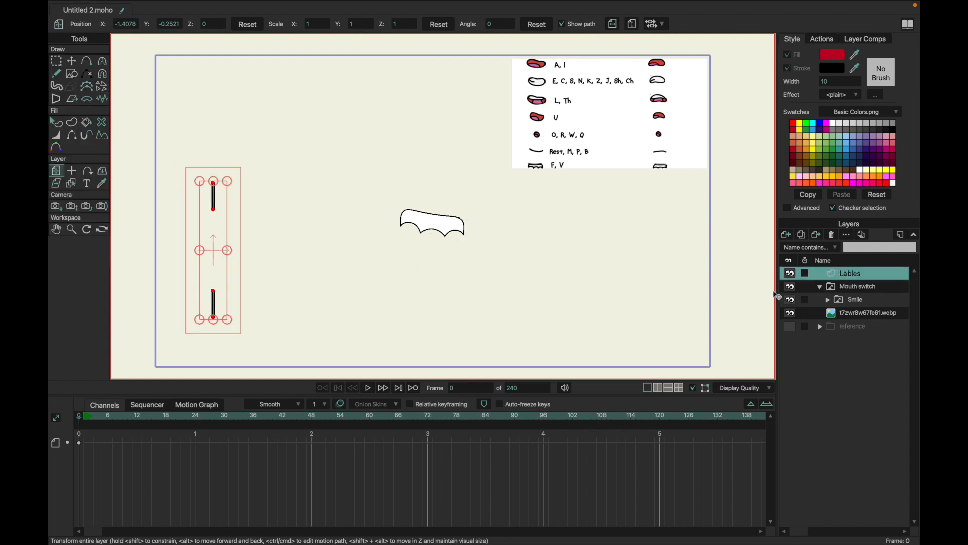
Fine-tune the Lables layer position to about X -1.4388, Y -0.2598 so its origin meets the base of the lower bone.
click(858, 289)
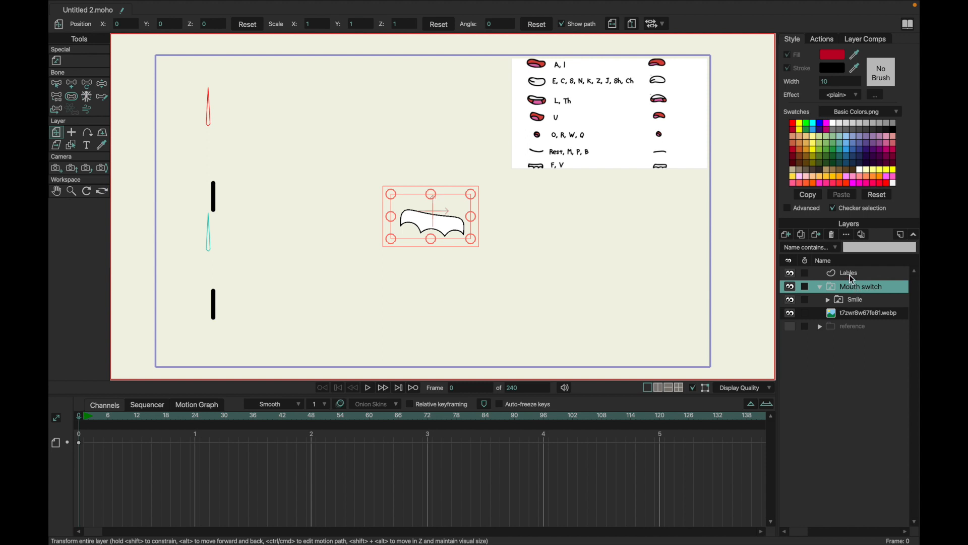
click(852, 274)
drag(308, 233, 306, 234)
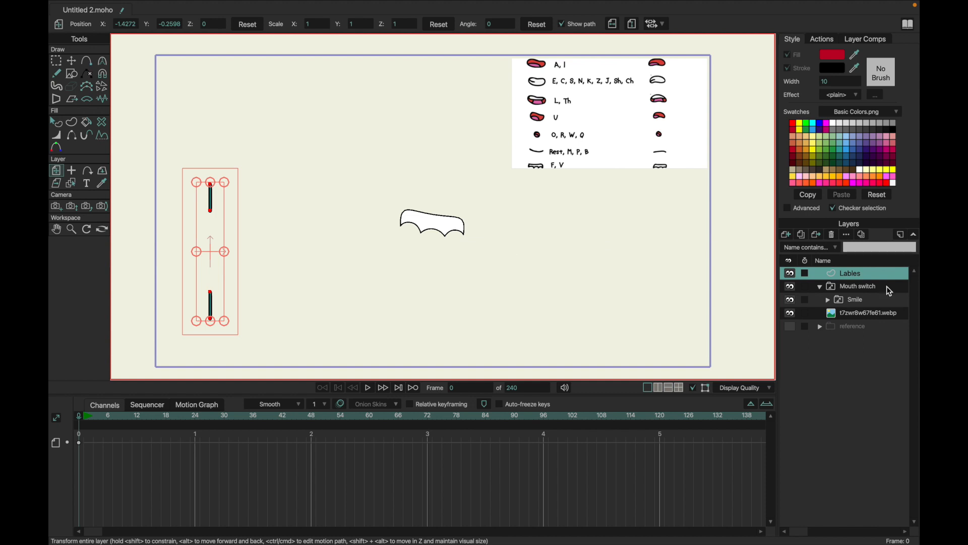
click(864, 287)
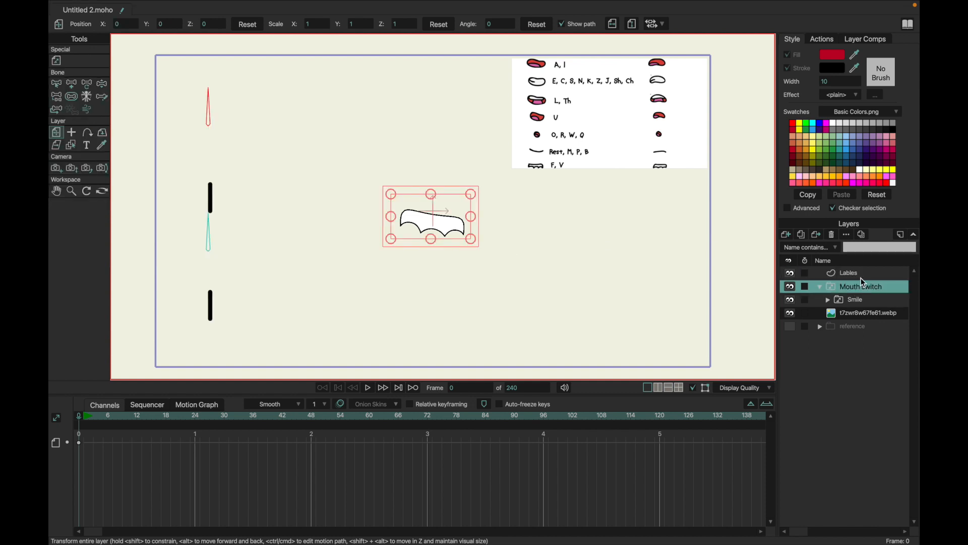
click(860, 273)
drag(653, 249, 654, 253)
click(867, 287)
click(860, 272)
drag(532, 257, 529, 255)
click(846, 295)
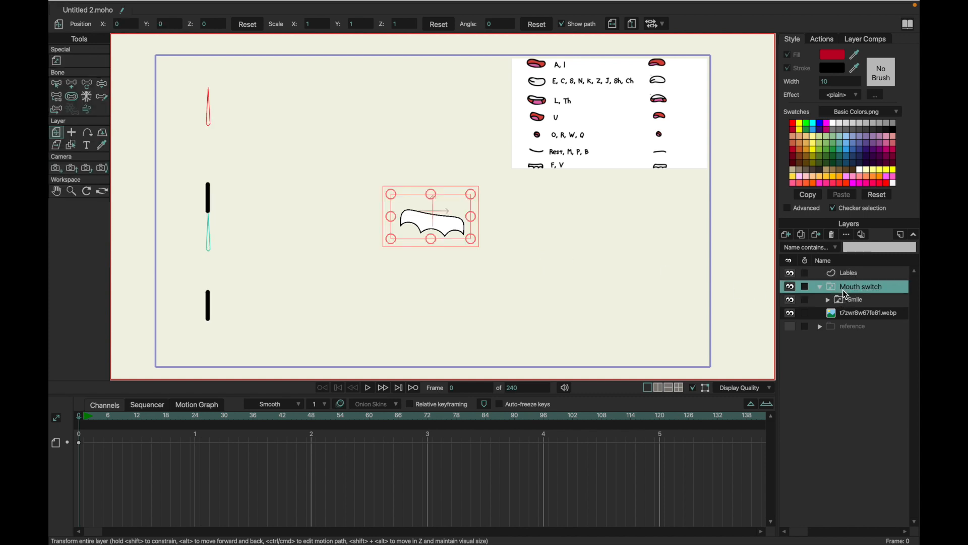
click(854, 274)
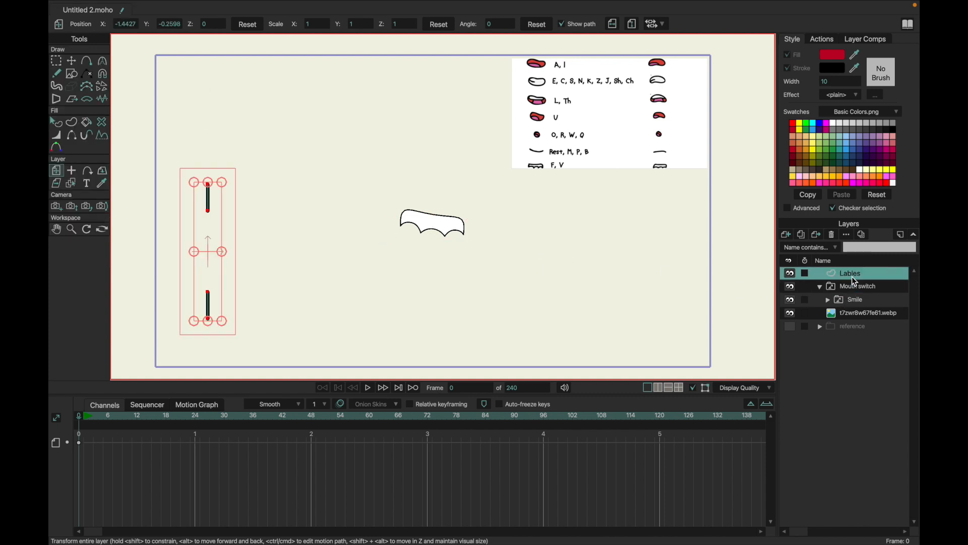
drag(356, 286, 378, 265)
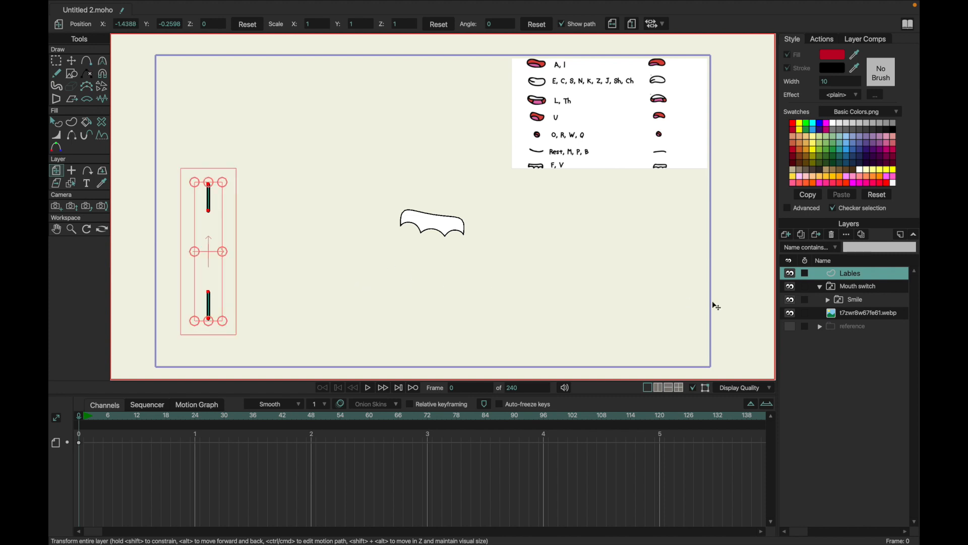
click(867, 287)
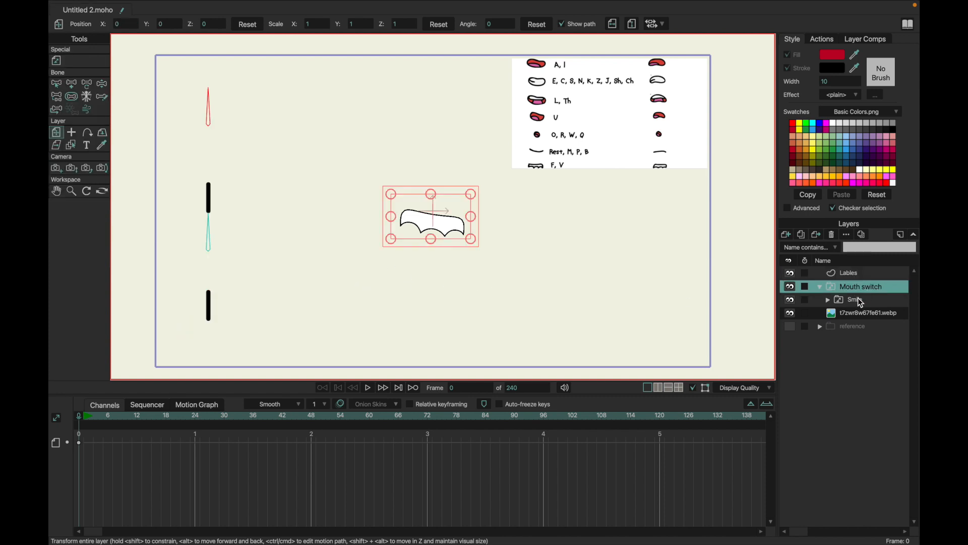
Copy and rotate the line pair around the layer origin to form a dial of eight evenly spaced marks.
click(856, 275)
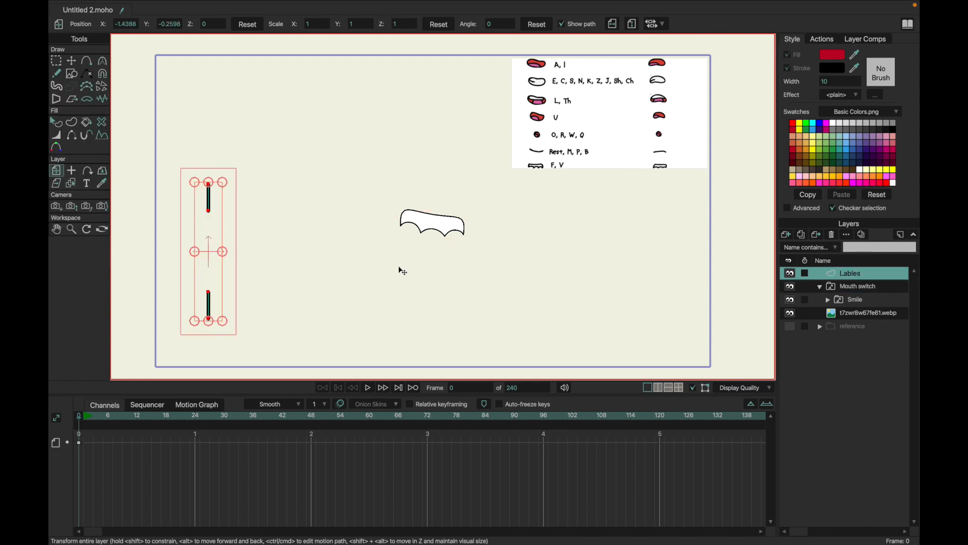
key(g)
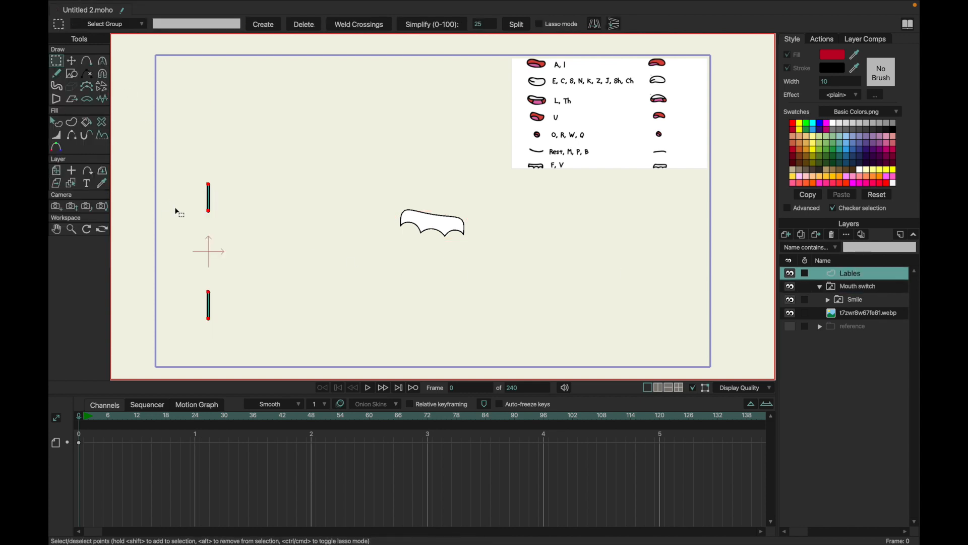
key(t)
mouse_move(234, 246)
mouse_down()
mouse_move(217, 256)
mouse_move(231, 261)
mouse_up()
key(ctrl+a)
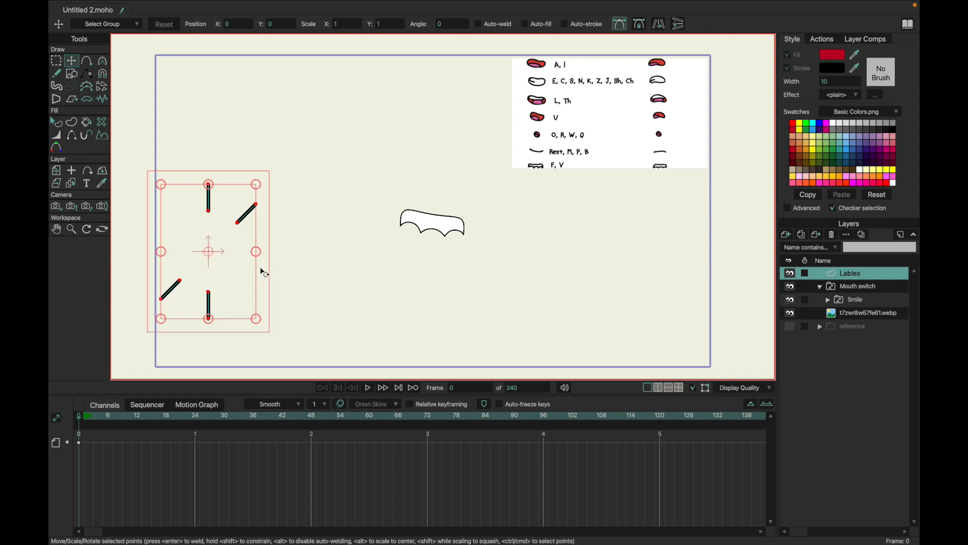
drag(293, 279, 271, 199)
key(ctrl+z)
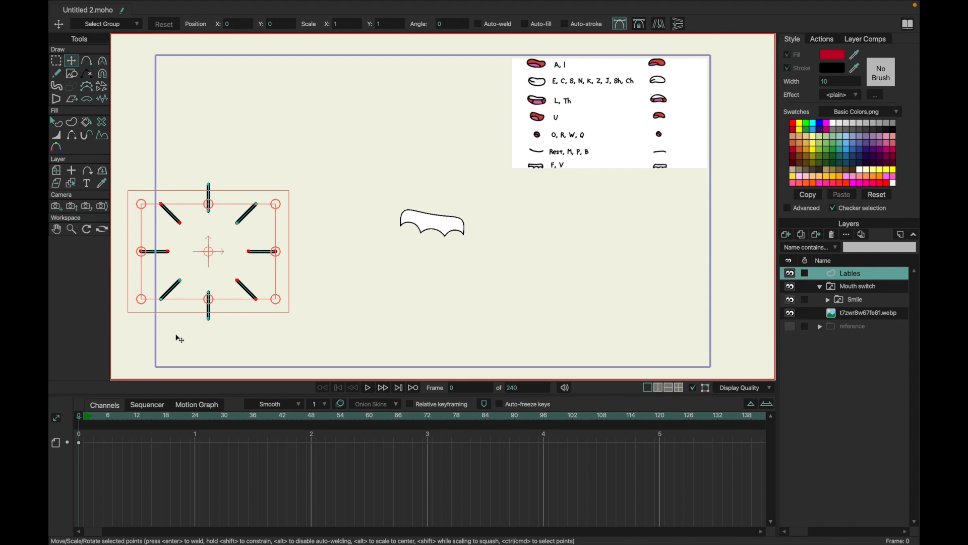
Select both control bones in the Mouth switch layer and set their bone strength to 0.
click(853, 299)
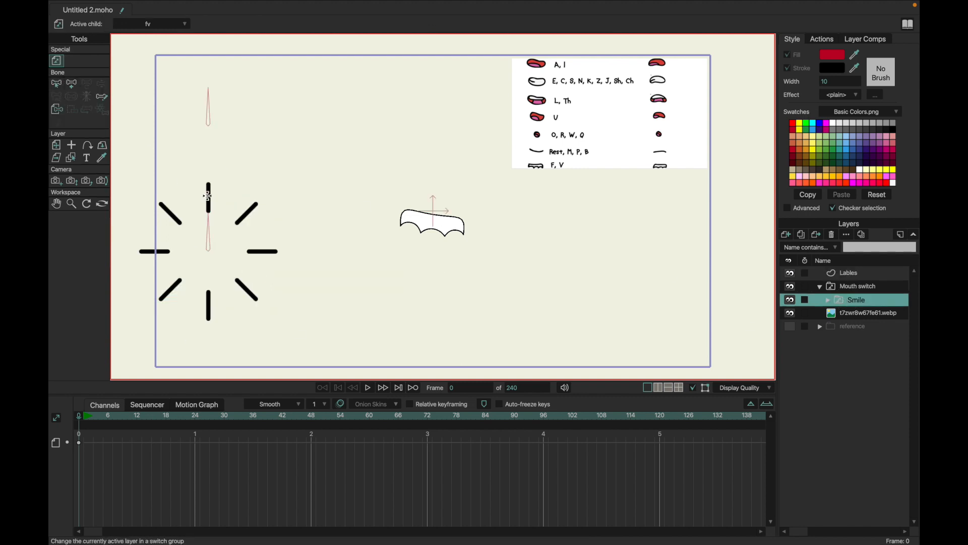
click(56, 84)
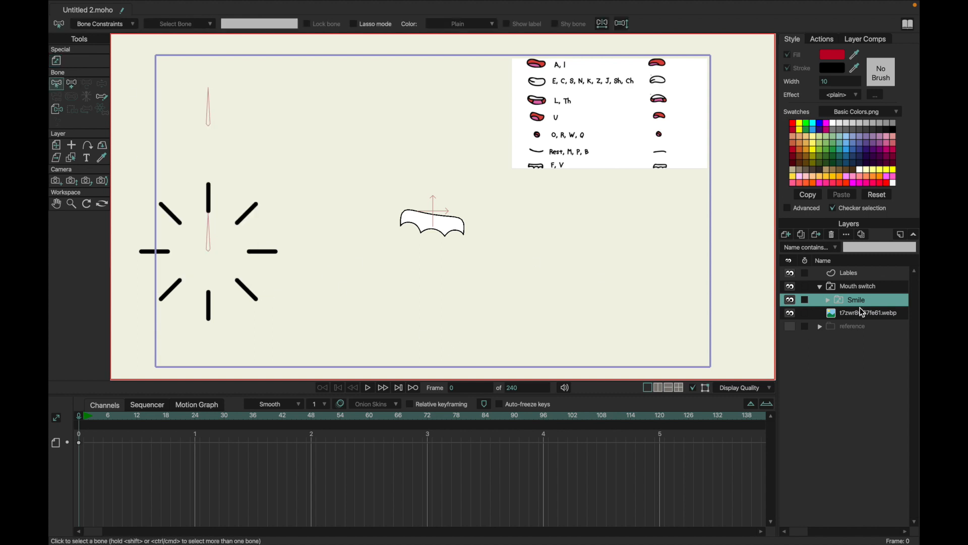
click(858, 290)
drag(157, 104, 285, 295)
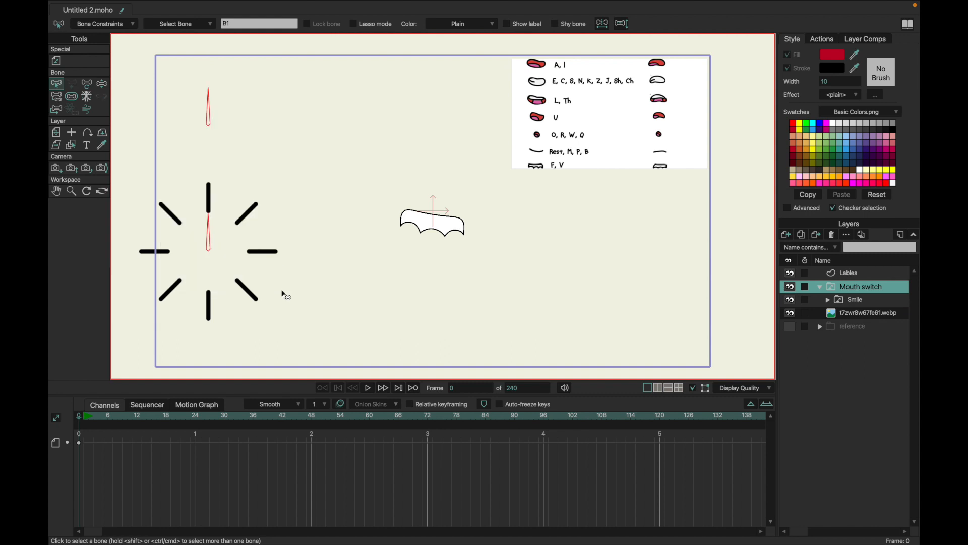
click(71, 96)
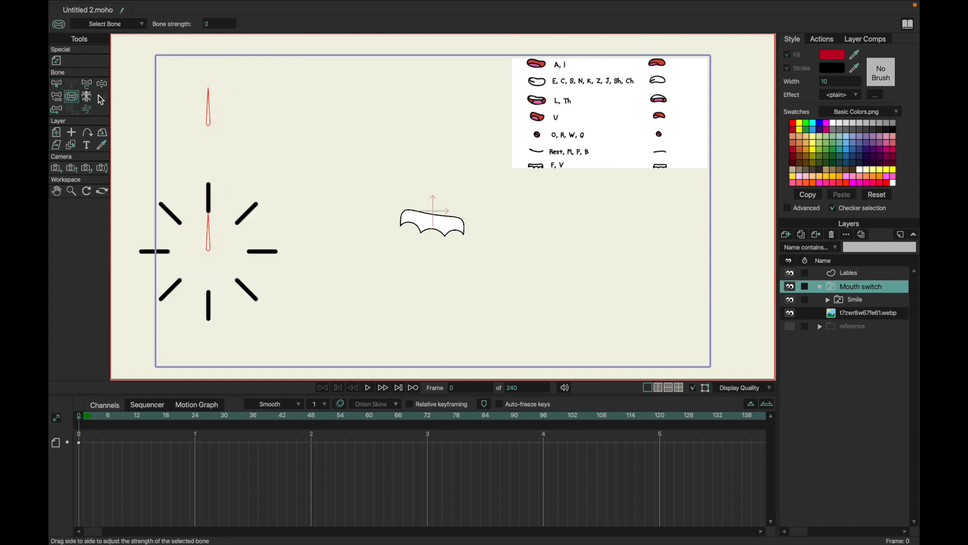
Name the lower bone Talk Dial with its label shown, and name the upper bone Emotion.
click(56, 83)
click(87, 84)
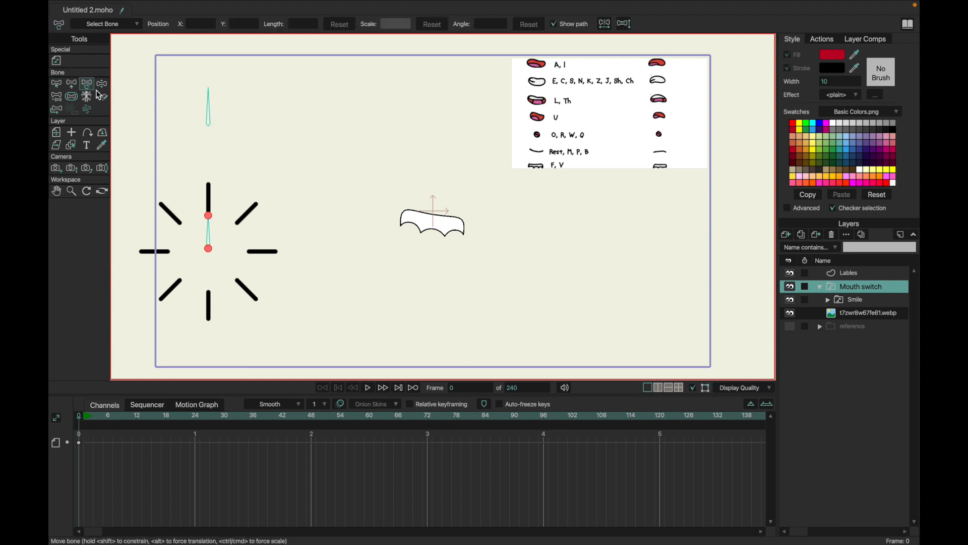
drag(218, 228, 246, 183)
click(249, 186)
mouse_move(211, 236)
mouse_down()
mouse_move(202, 234)
mouse_move(208, 226)
mouse_up()
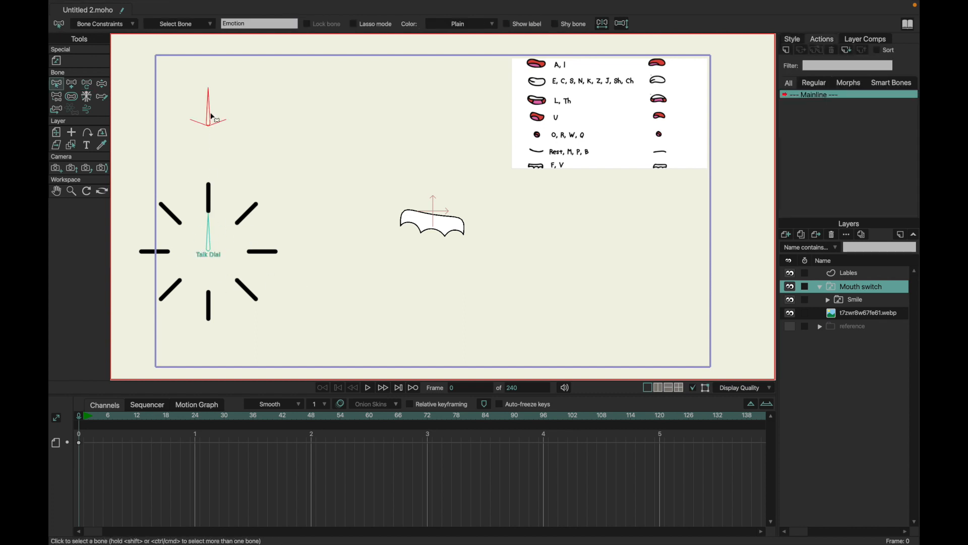
Show the Emotion bone's label and enable its angle constraints from -70 to 70 degrees.
click(507, 24)
click(97, 25)
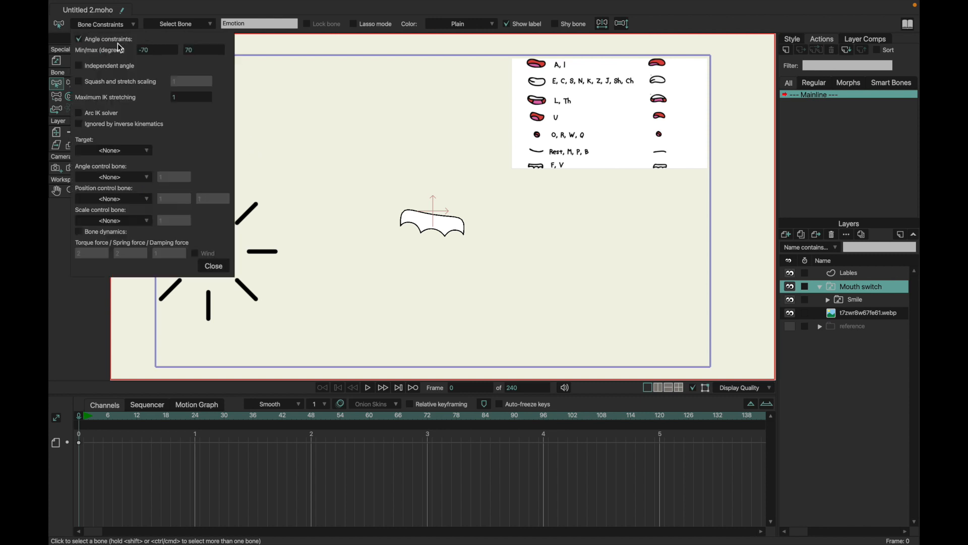
click(98, 24)
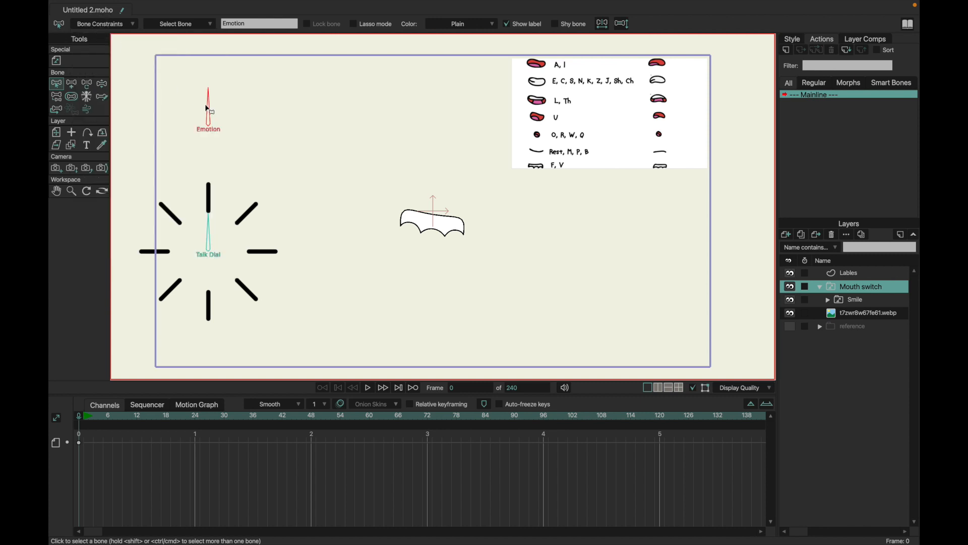
click(124, 24)
click(80, 39)
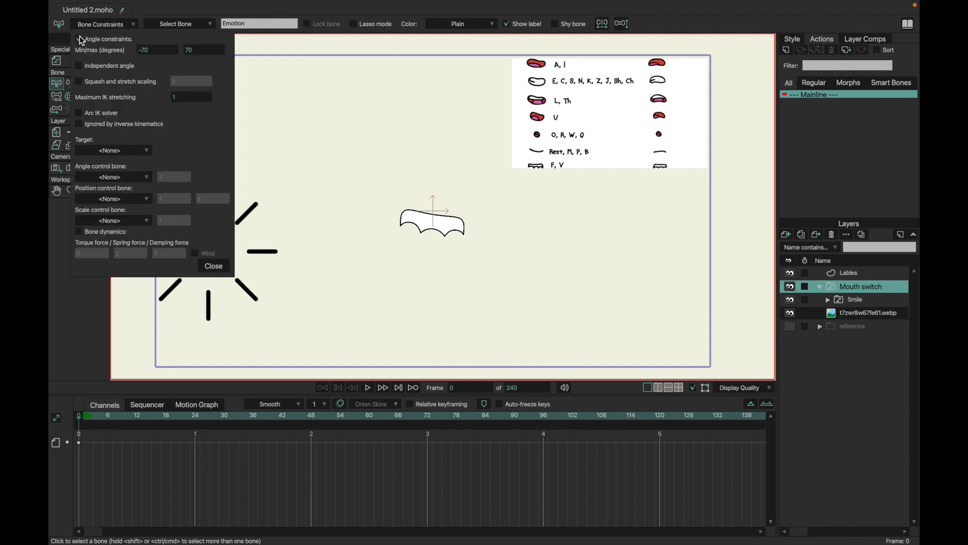
click(213, 266)
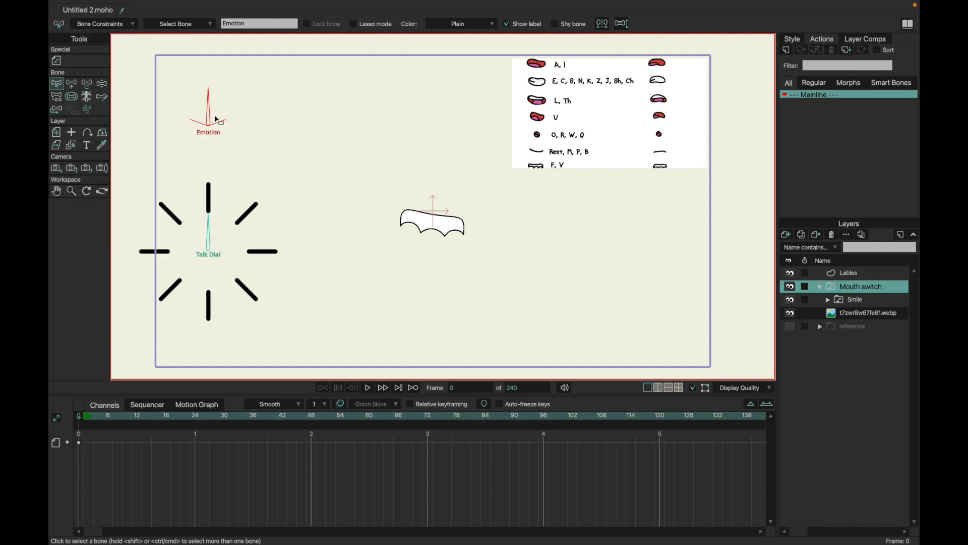
Check the constraint settings of the Talk Dial bone.
click(213, 229)
click(111, 24)
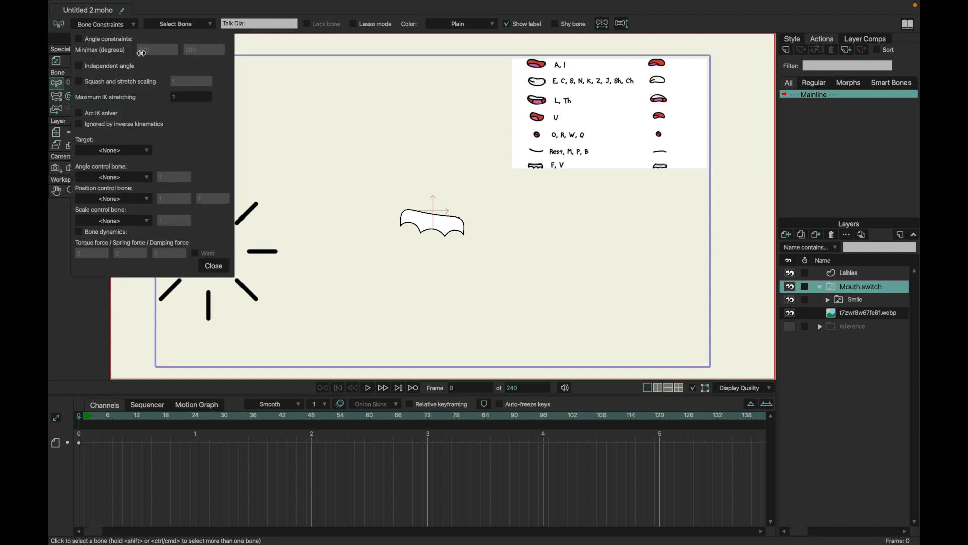
click(121, 25)
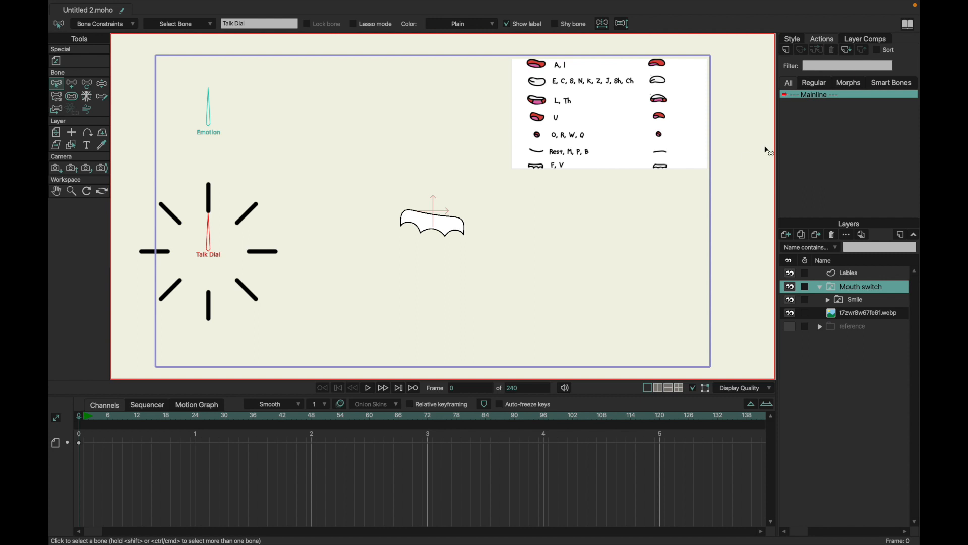
Add a text layer above the Lables layer reading Happy and Sad, separated by a wide gap of spaces.
click(848, 275)
click(786, 235)
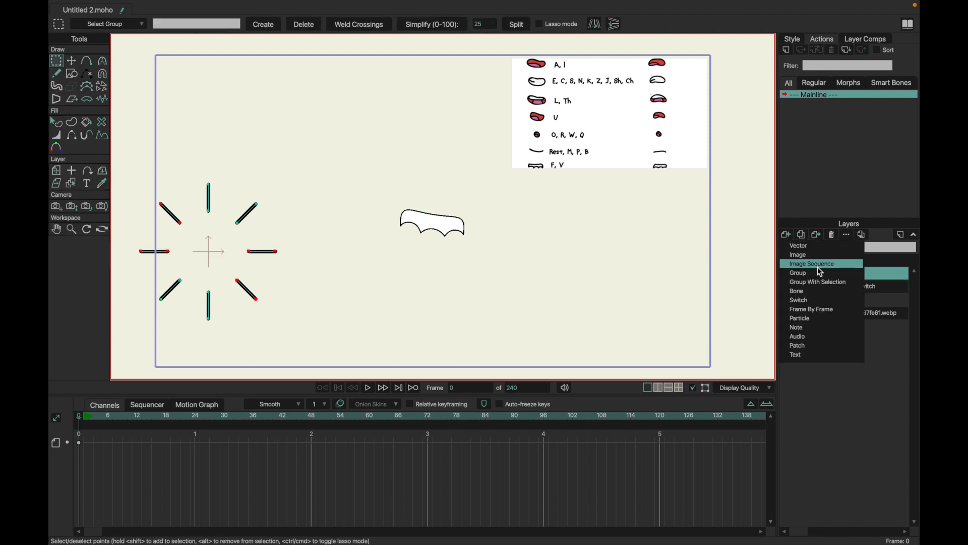
click(819, 355)
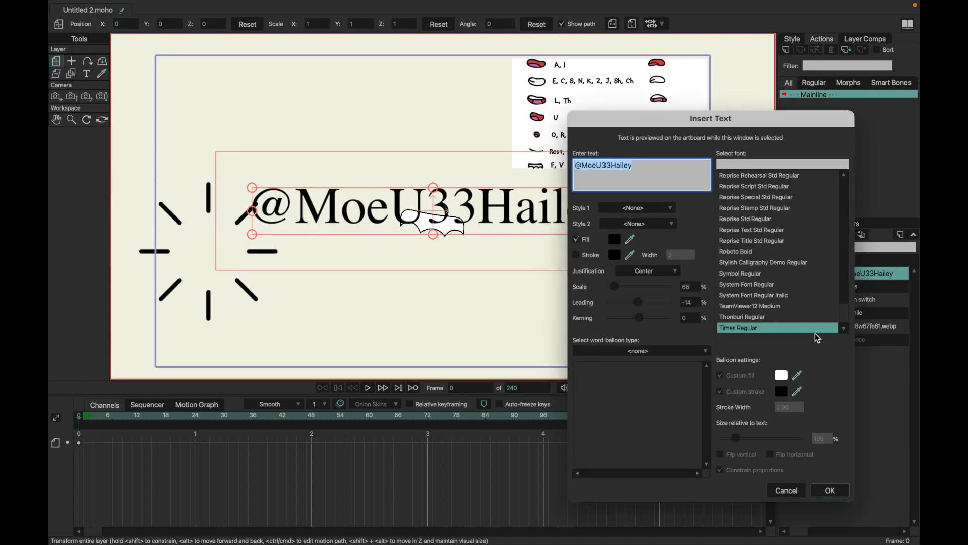
text(M)
key(BackSpace)
text(Happy)
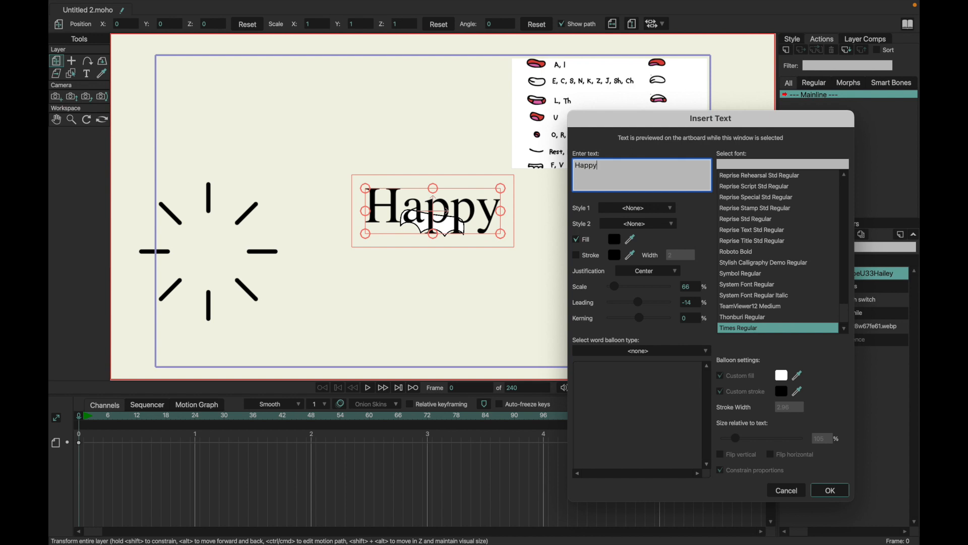
text(/)
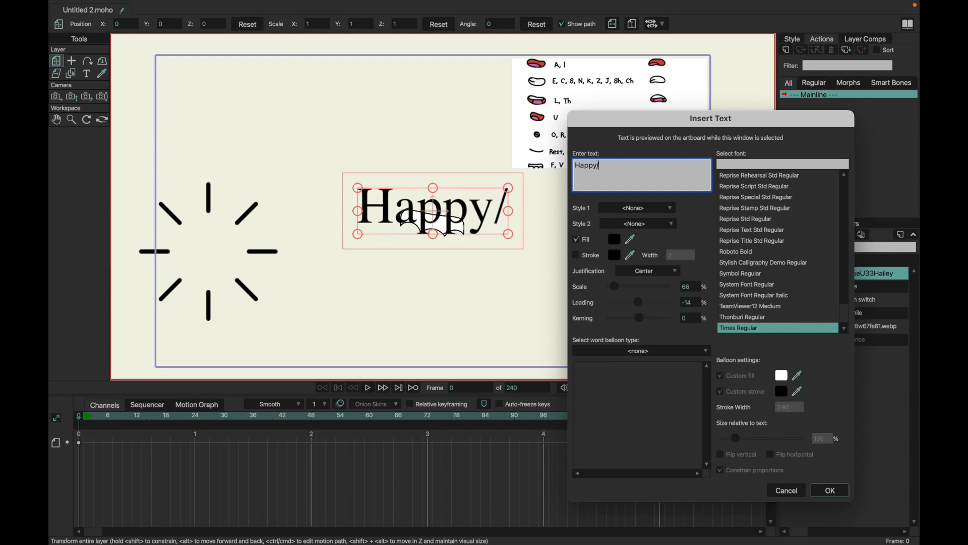
key(BackSpace)
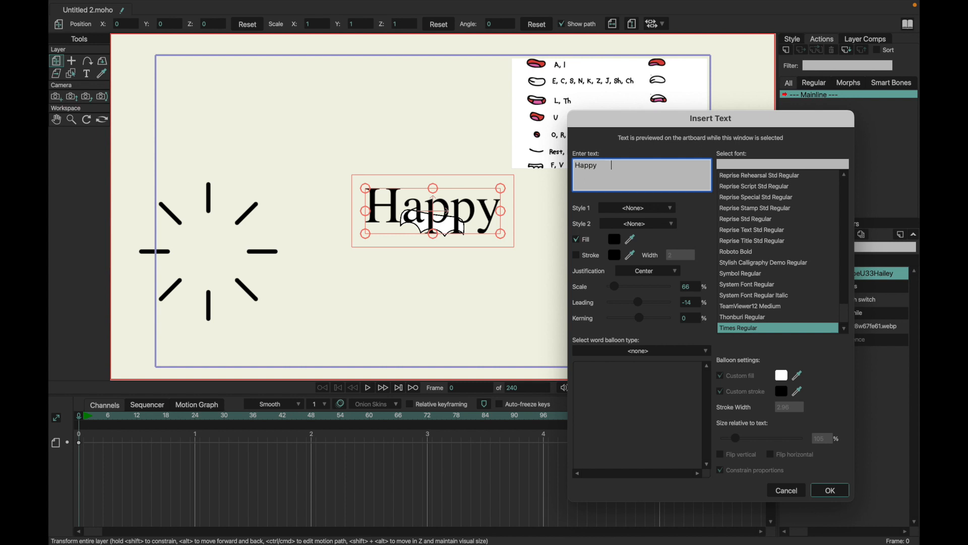
text(Sad)
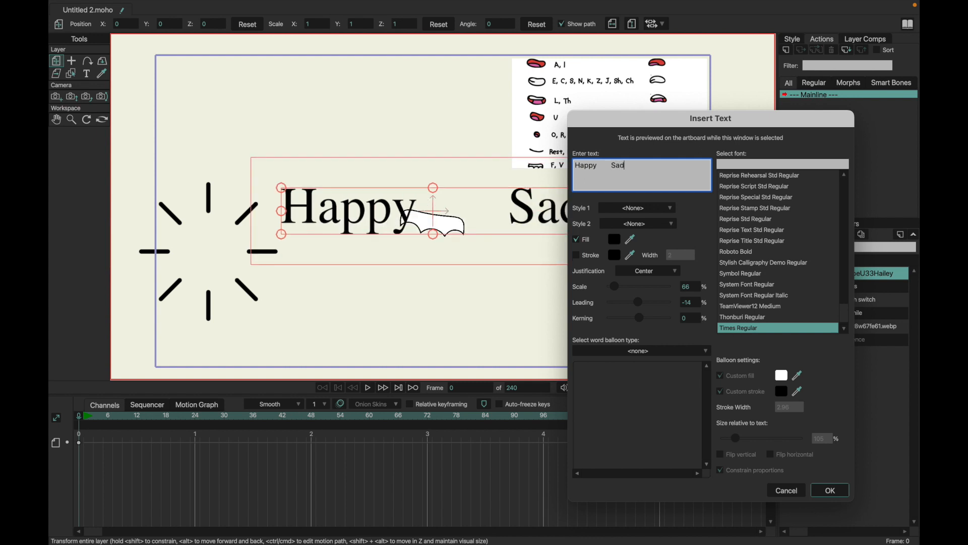
click(830, 490)
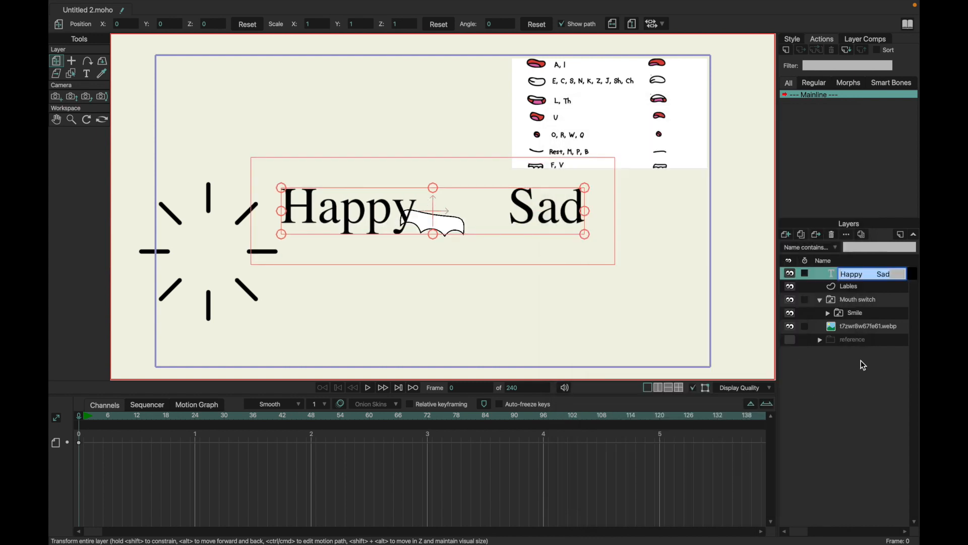
Scale the Happy Sad text layer down to about 0.42 and widen the gap between its two words.
mouse_move(594, 244)
mouse_down()
mouse_move(560, 212)
mouse_move(585, 241)
mouse_up()
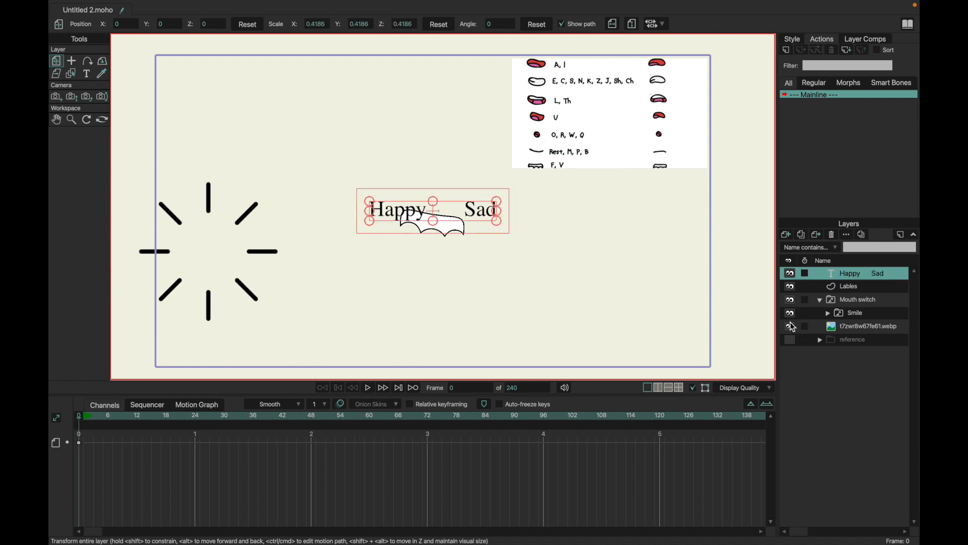
double_click(858, 274)
click(638, 163)
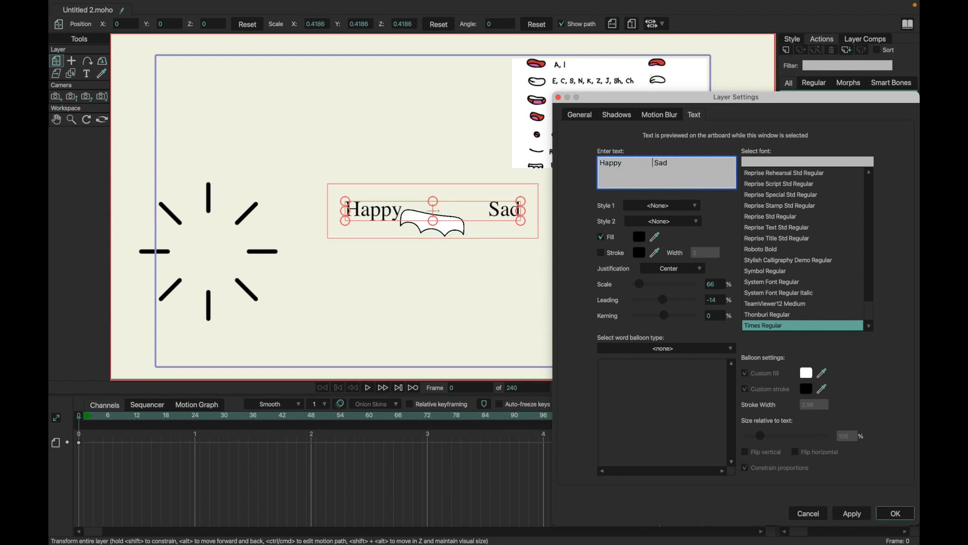
click(892, 514)
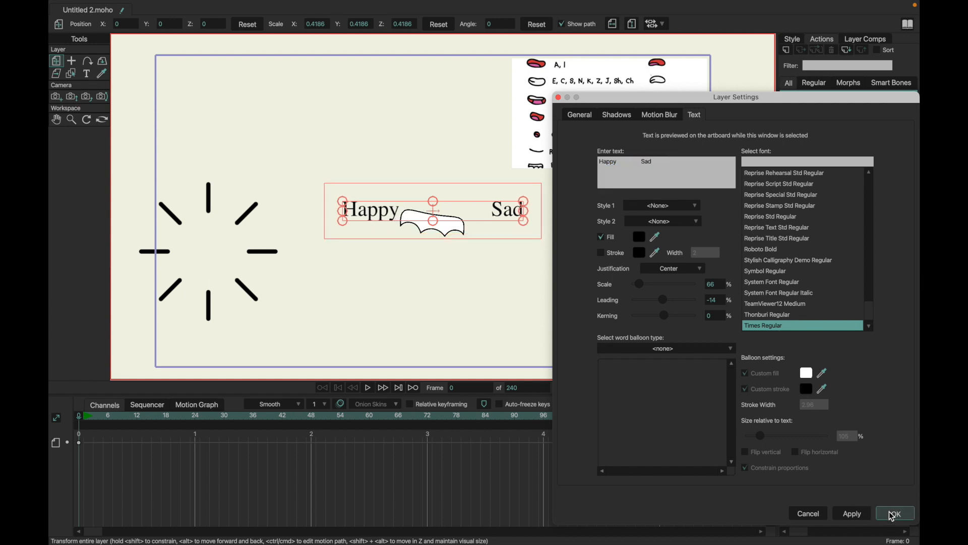
Place the Happy Sad text above the Emotion bone at about X -1.44, Y 0.90, and check it against the bones.
drag(525, 286, 307, 155)
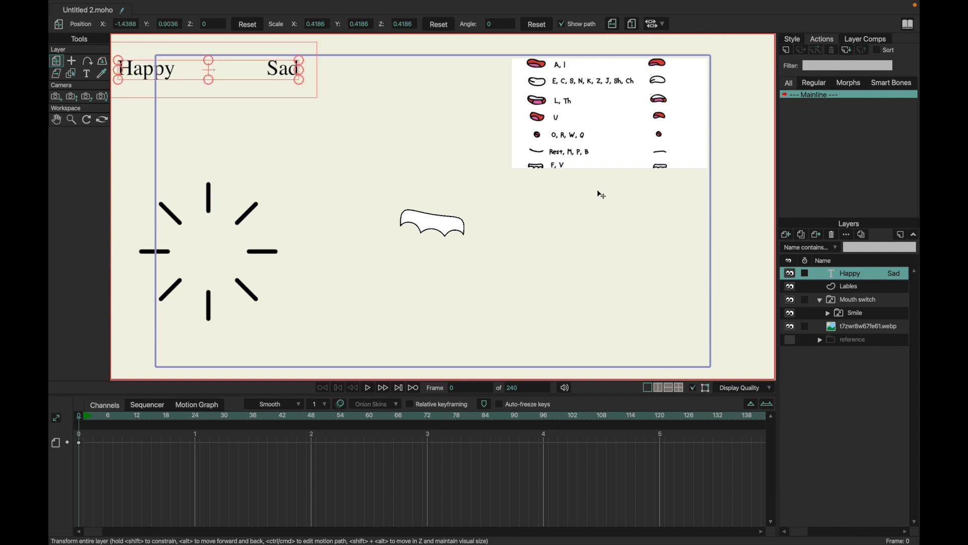
click(844, 315)
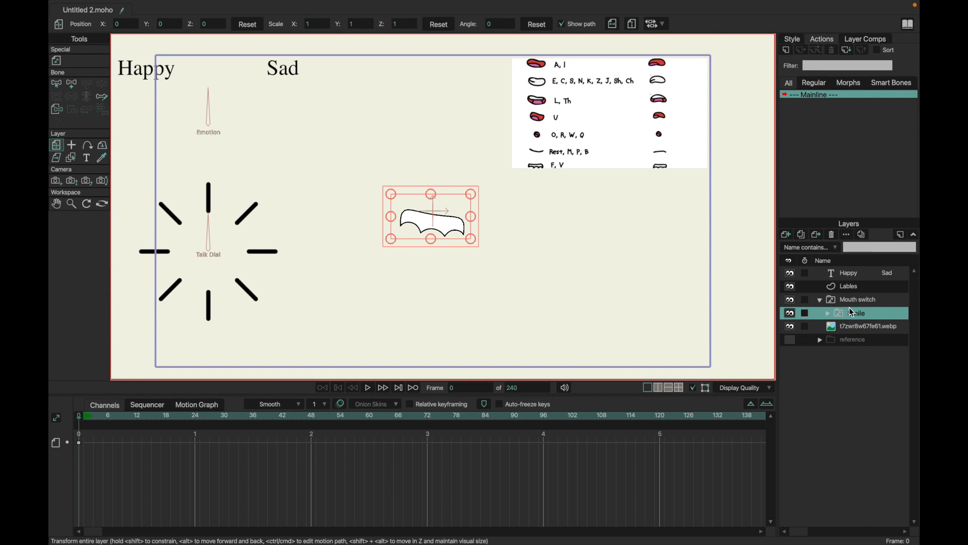
Narrow the gap between Happy and Sad in the text layer by removing spaces between the words.
double_click(858, 273)
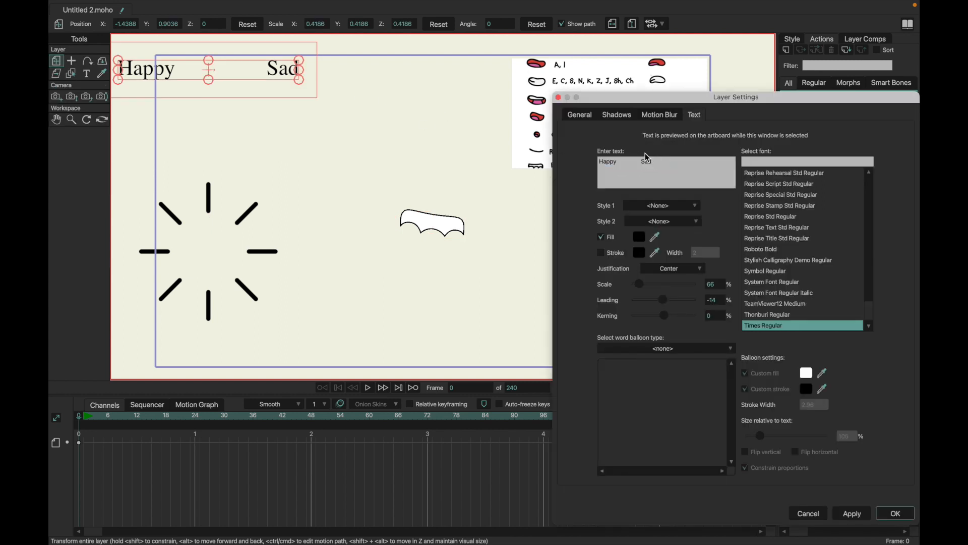
click(645, 165)
key(BackSpace)
key(BackSpace)
key(BackSpace)
key(BackSpace)
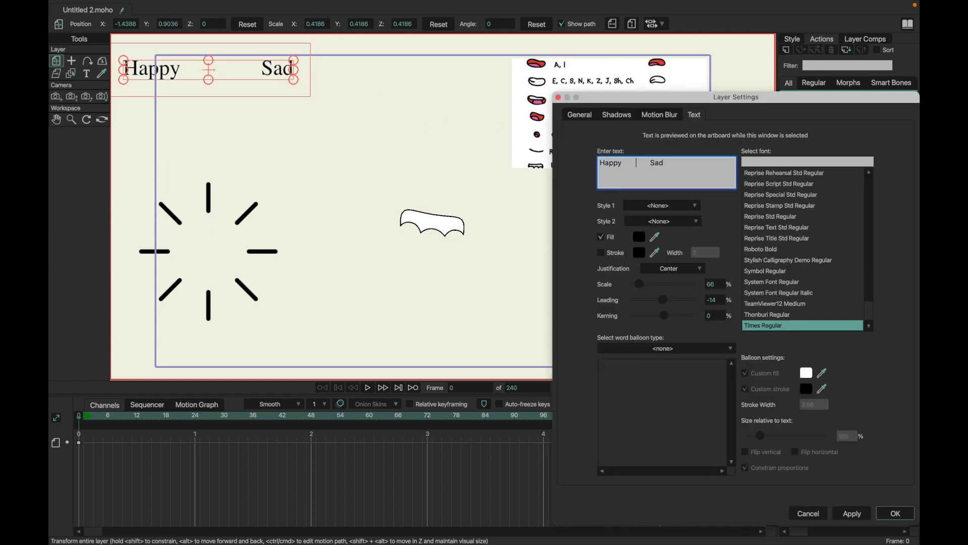
key(BackSpace)
key(BackSpace)
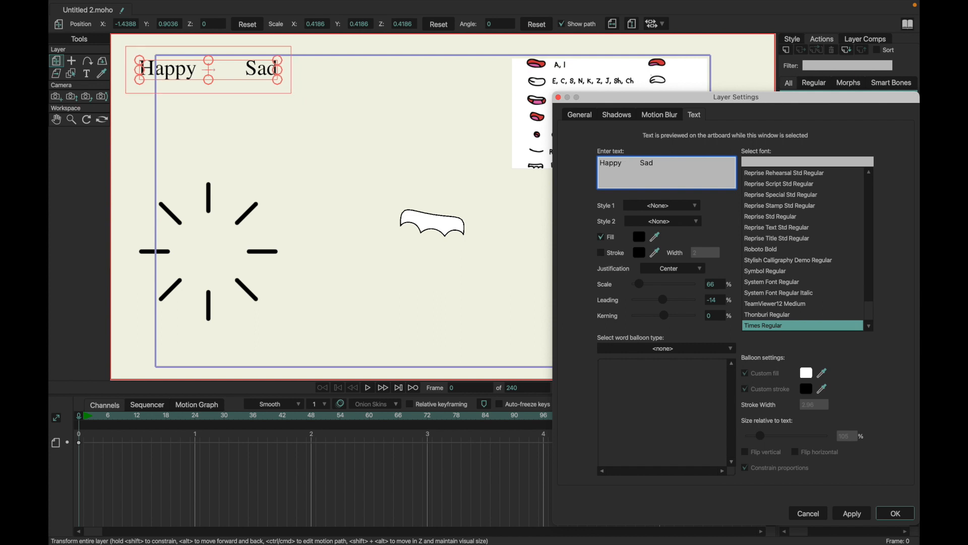
Confirm the Happy/Sad text label settings and move the label slightly down to a Y position of 0.8493.
click(895, 514)
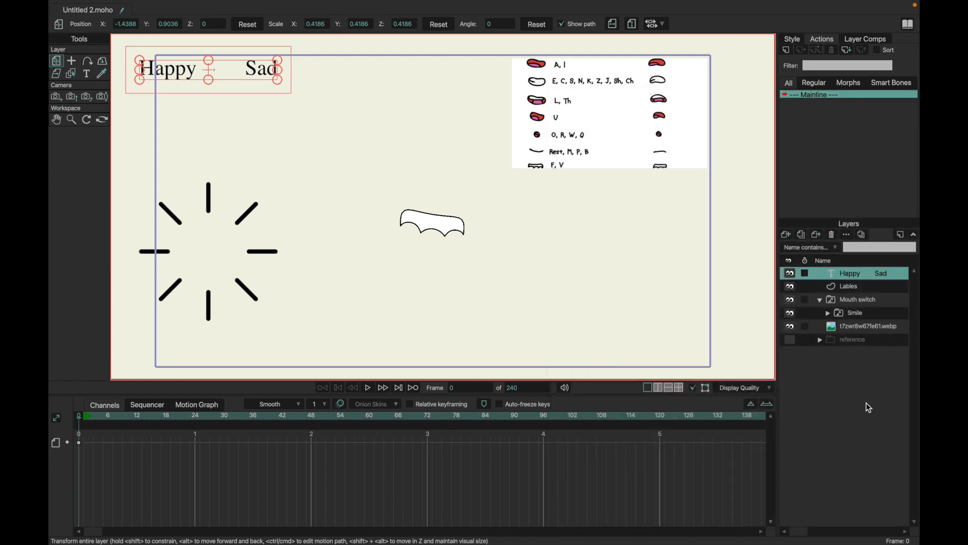
click(854, 302)
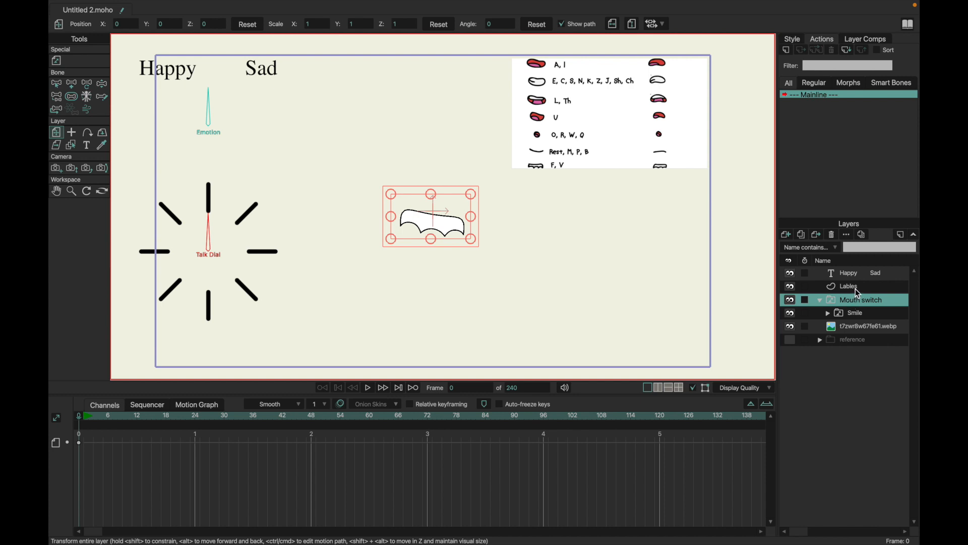
click(853, 274)
drag(425, 184, 420, 191)
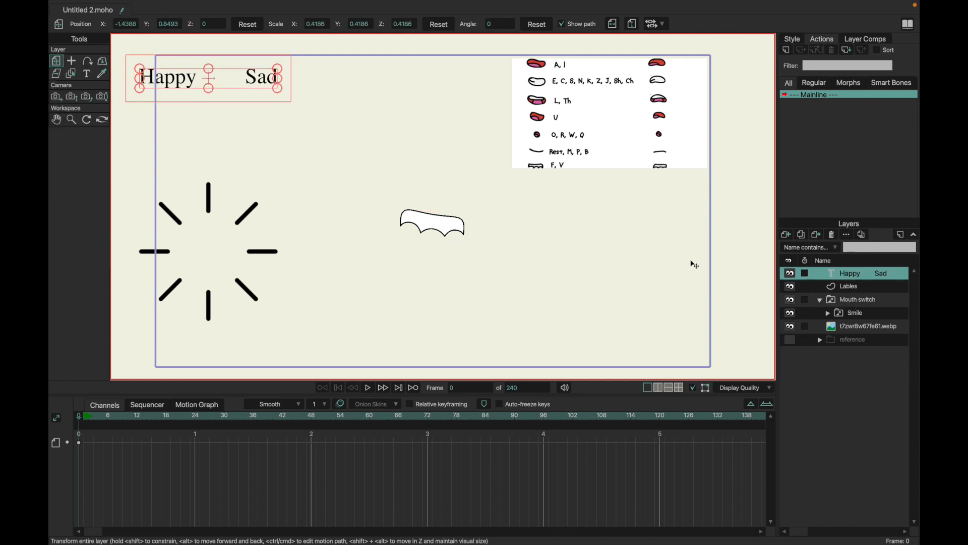
Create a smart bone action named Talk Dial for the Talk Dial bone in the Mouth switch layer.
click(854, 299)
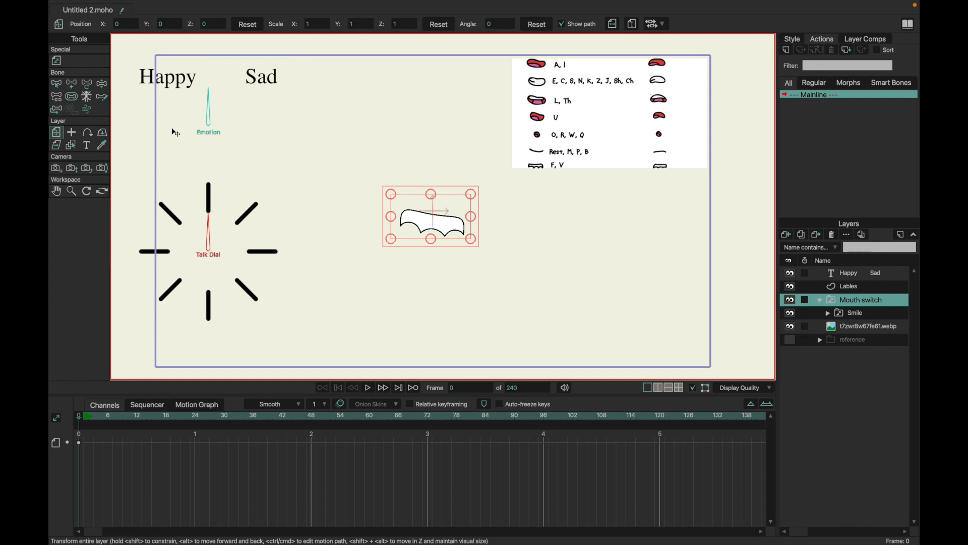
click(61, 90)
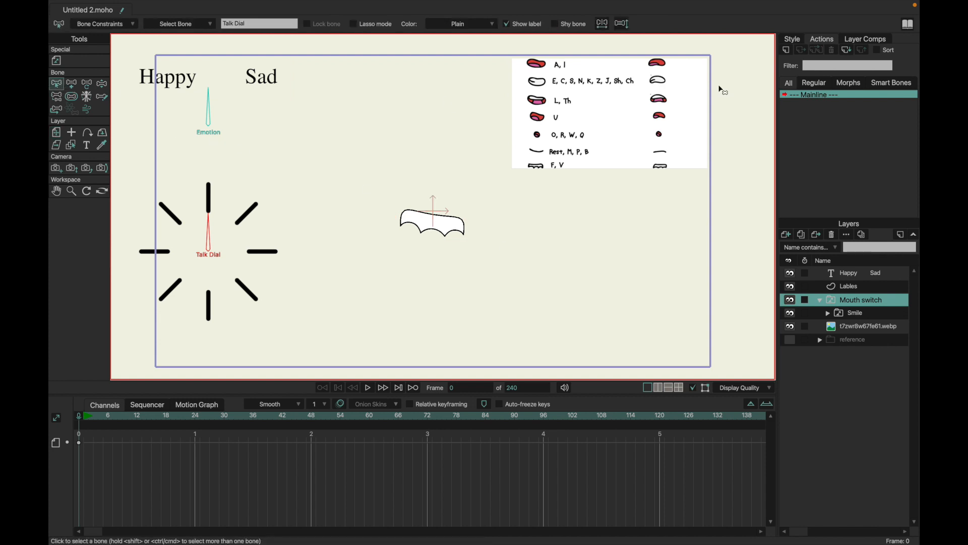
click(790, 41)
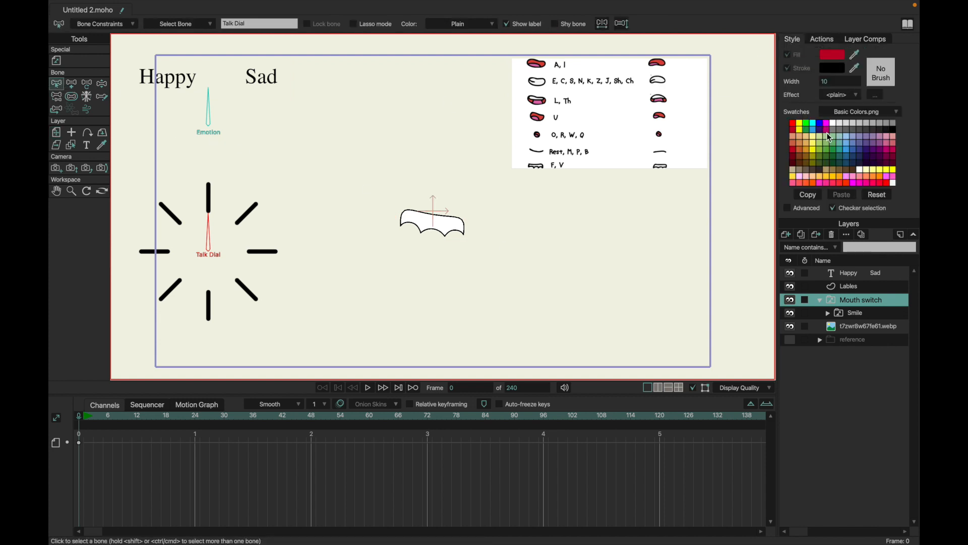
click(830, 42)
click(788, 49)
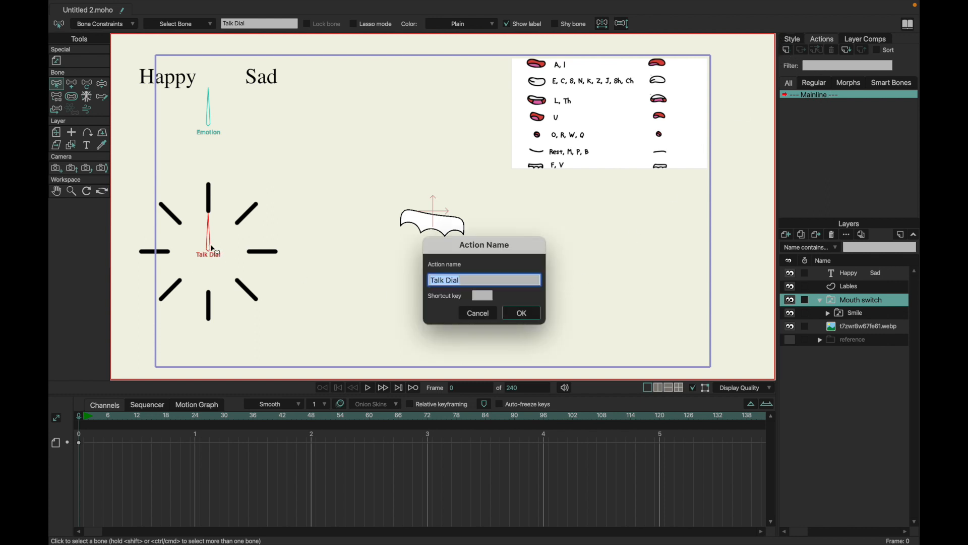
click(526, 314)
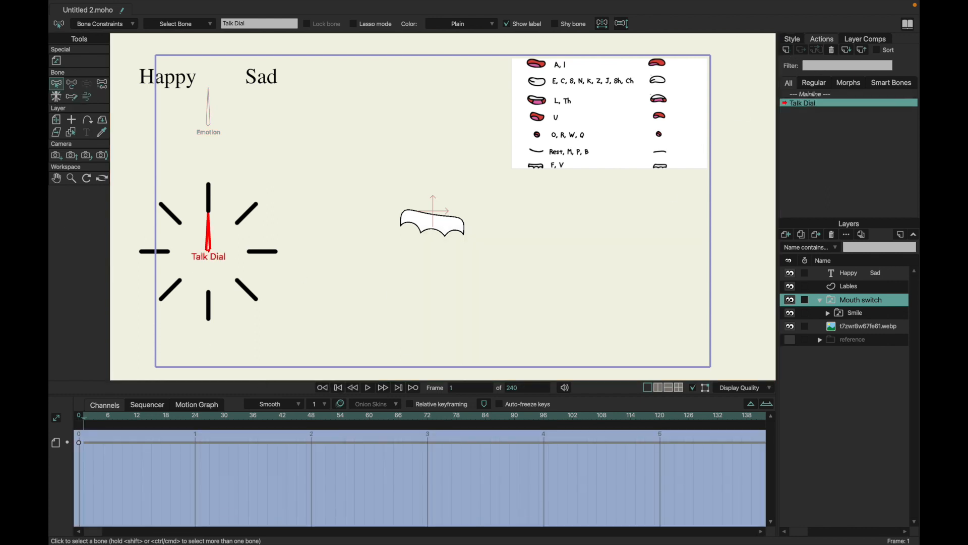
Key the Talk Dial bone at 90° on frame 1, at the upper-right tick on frame 6 and at 0° on frame 12.
click(72, 94)
click(72, 84)
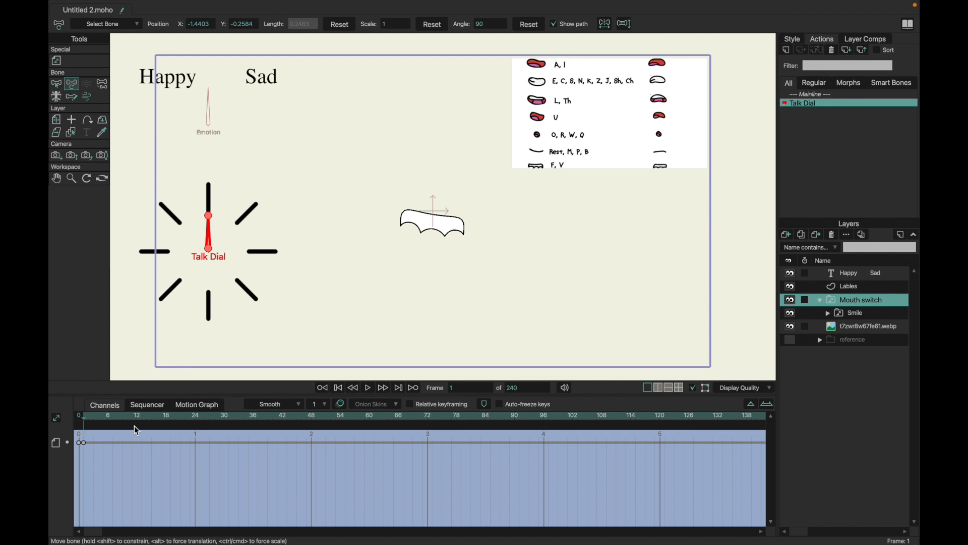
click(109, 416)
drag(213, 233, 245, 251)
click(137, 416)
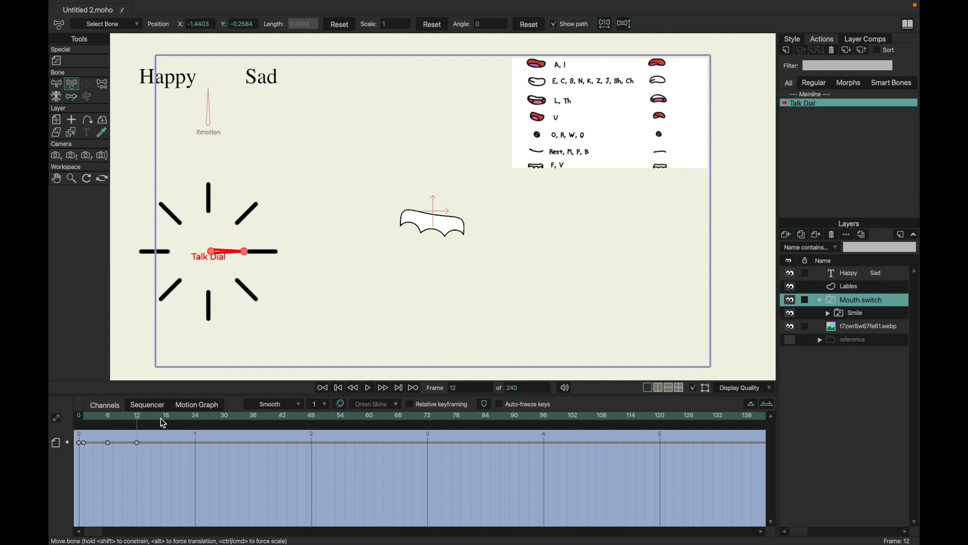
Key the Talk Dial bone at -45° on frame 18 and at -90° on frame 24.
drag(237, 255, 229, 276)
drag(161, 442, 168, 446)
key(Right)
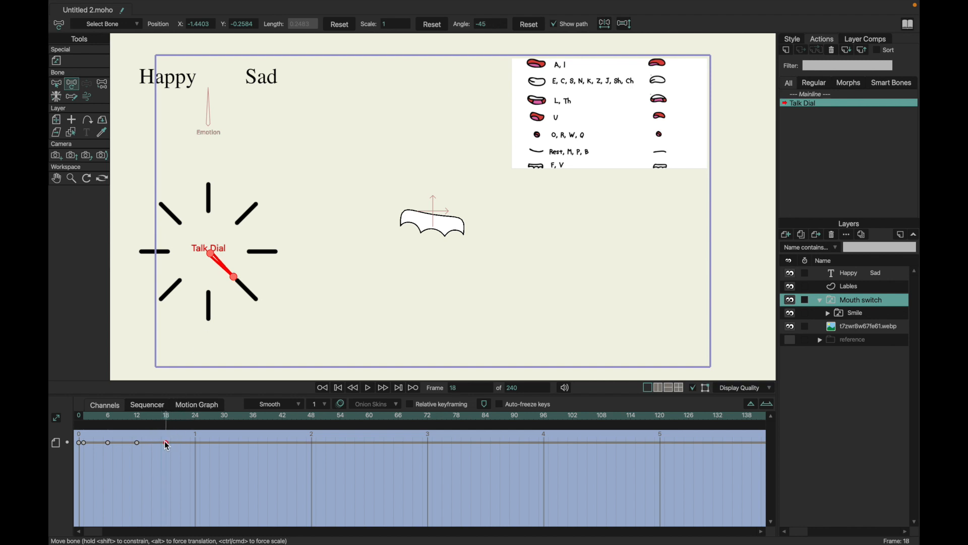
click(197, 422)
drag(237, 273, 216, 275)
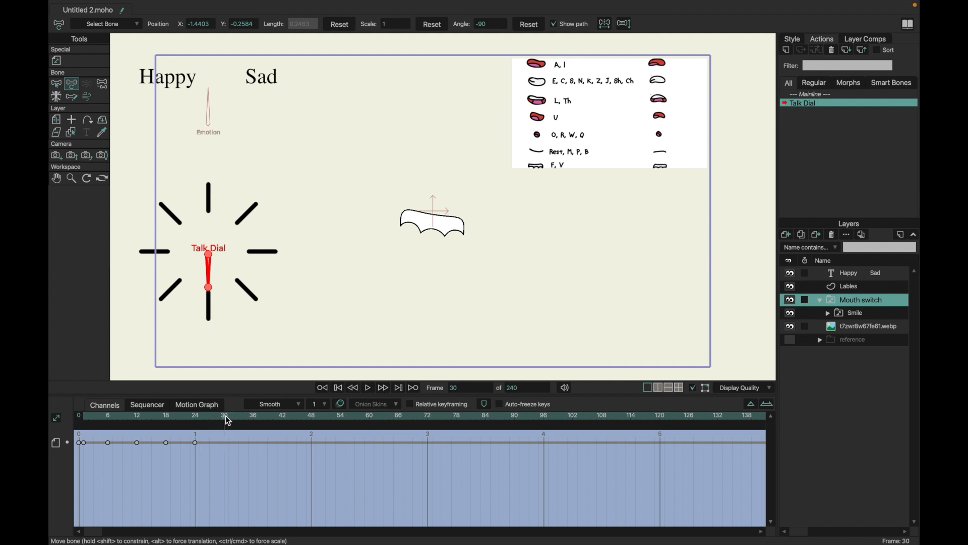
Key the Talk Dial bone at -135° on frame 30, the left tick on frame 36, -225° on frame 42 and the top tick on frame 48.
mouse_move(209, 270)
mouse_down()
mouse_move(203, 275)
mouse_move(203, 256)
mouse_up()
click(253, 420)
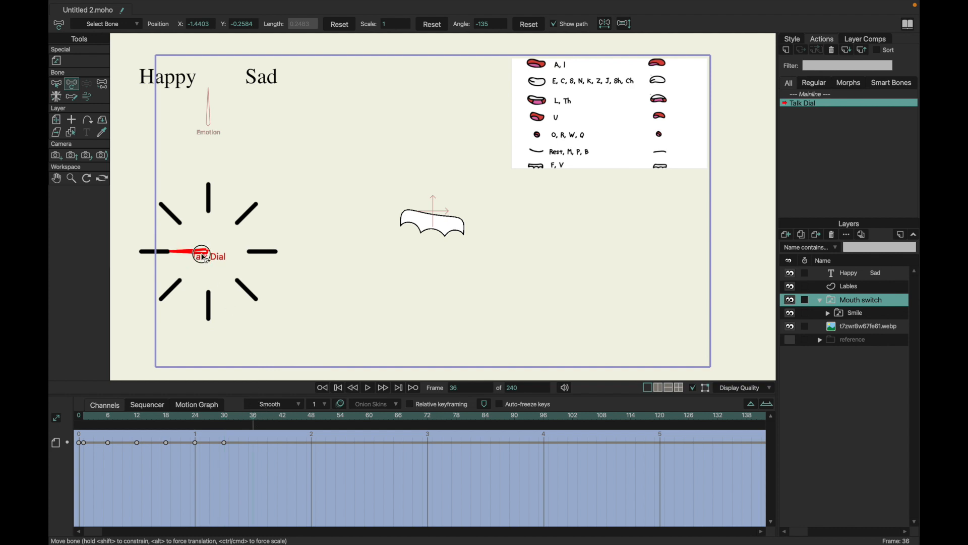
click(282, 422)
drag(195, 258, 169, 217)
click(311, 420)
drag(190, 233, 210, 232)
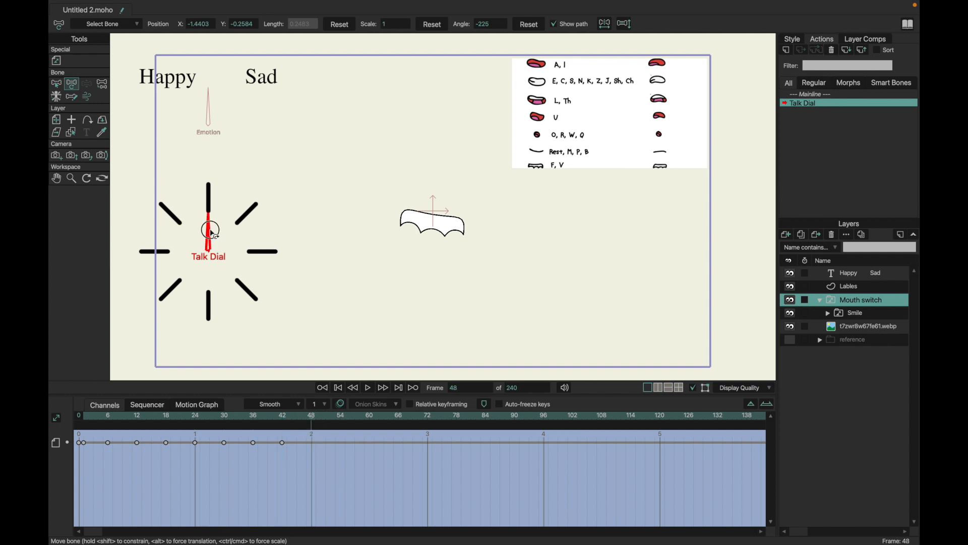
Return to frame 1 of the Talk Dial action and switch the Smile group's mouth shape to ai.
drag(310, 419, 88, 418)
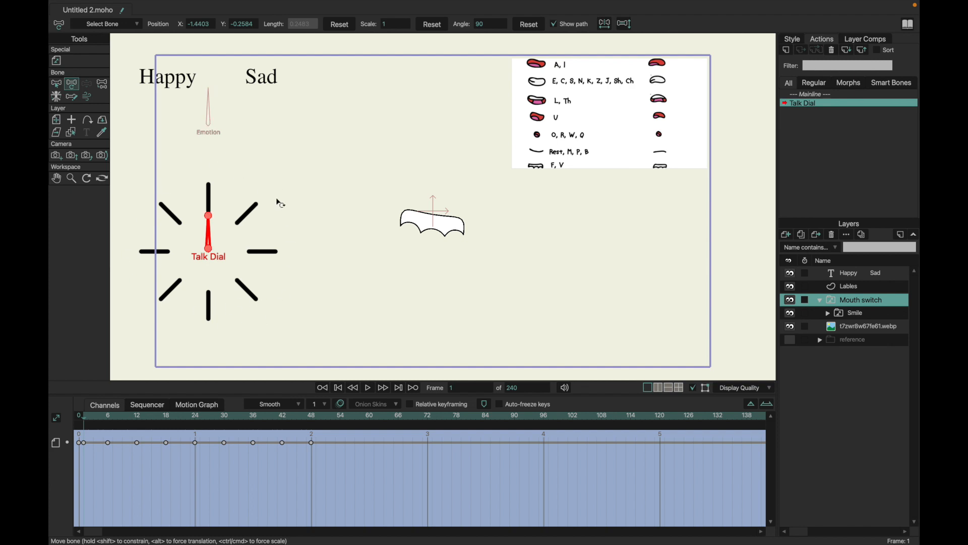
right_click(845, 304)
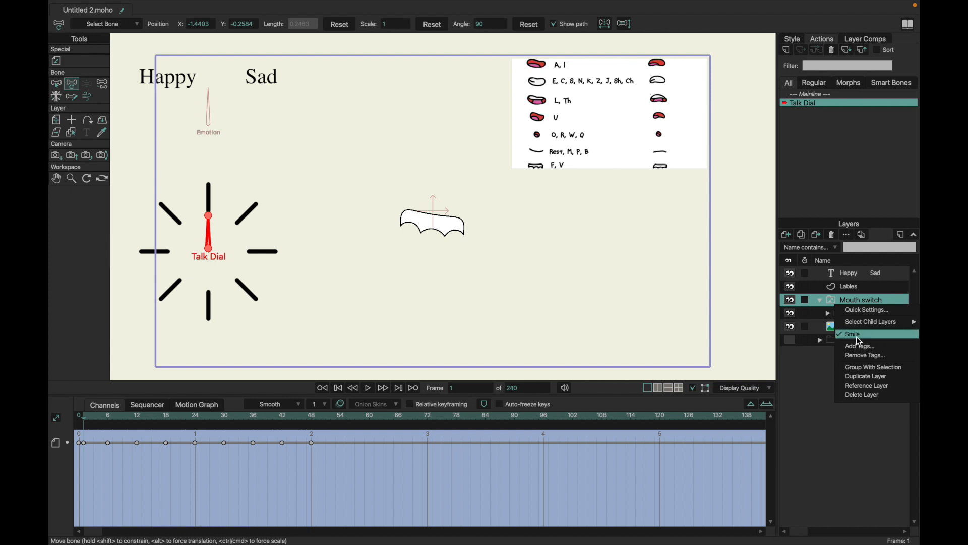
click(858, 341)
click(819, 339)
click(845, 315)
right_click(845, 315)
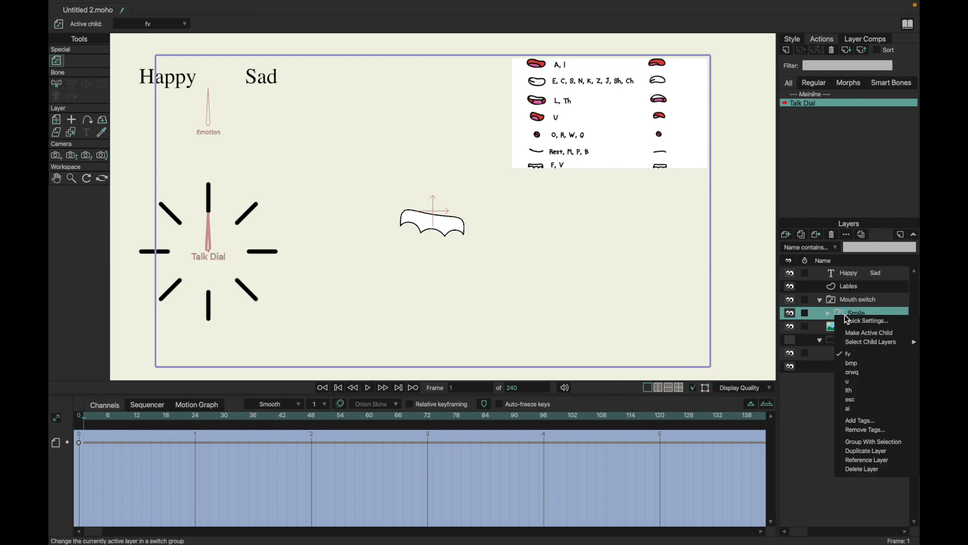
click(851, 409)
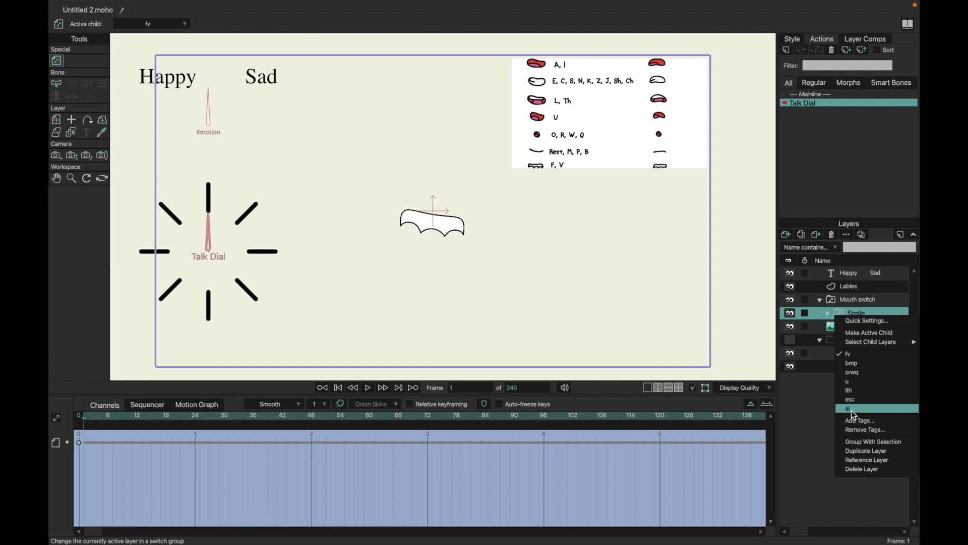
Switch the Smile group's mouth shape to esc at frame 6 and to lth at frame 12.
click(110, 420)
right_click(855, 315)
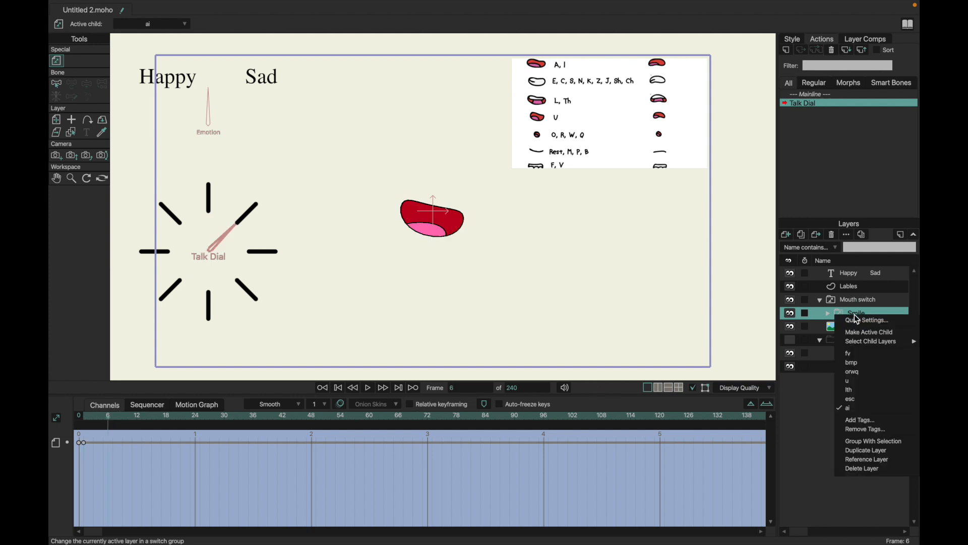
click(854, 401)
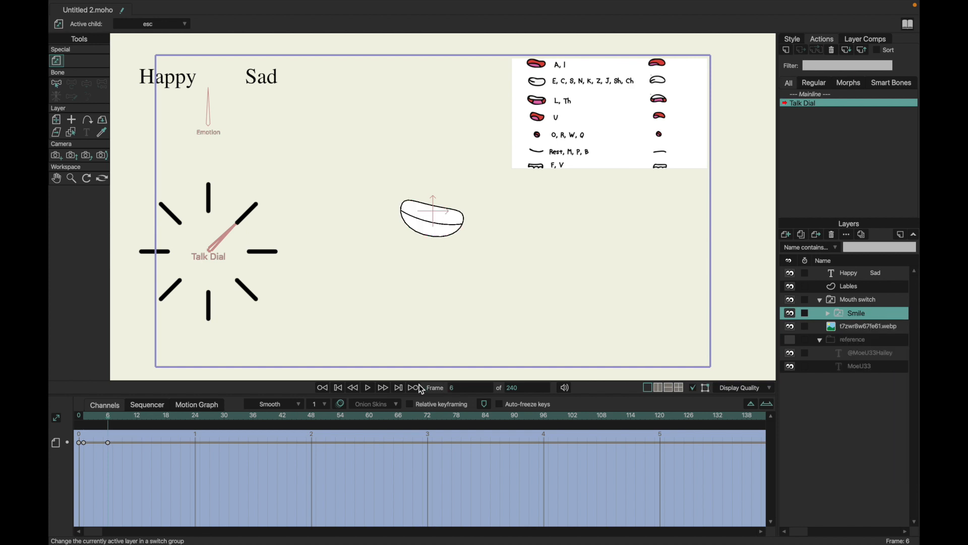
click(137, 417)
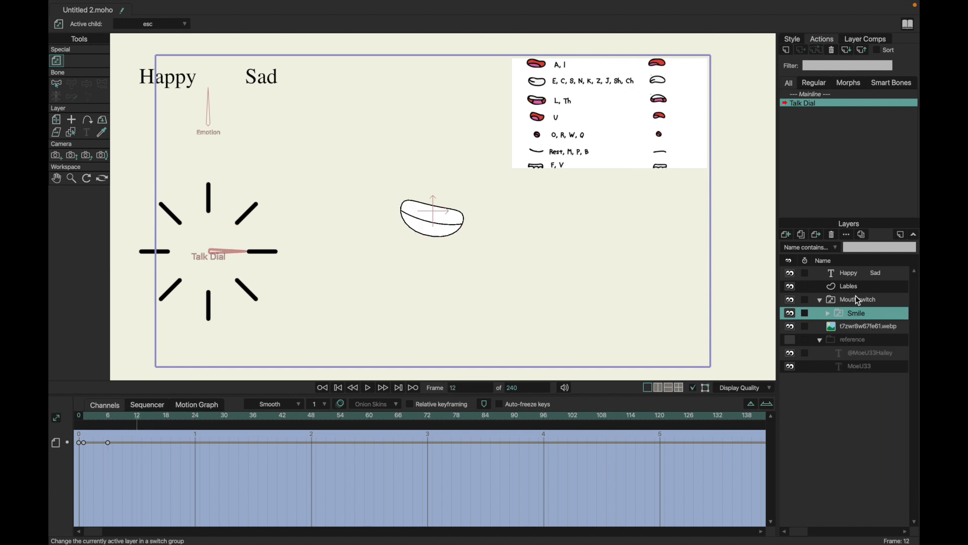
right_click(859, 313)
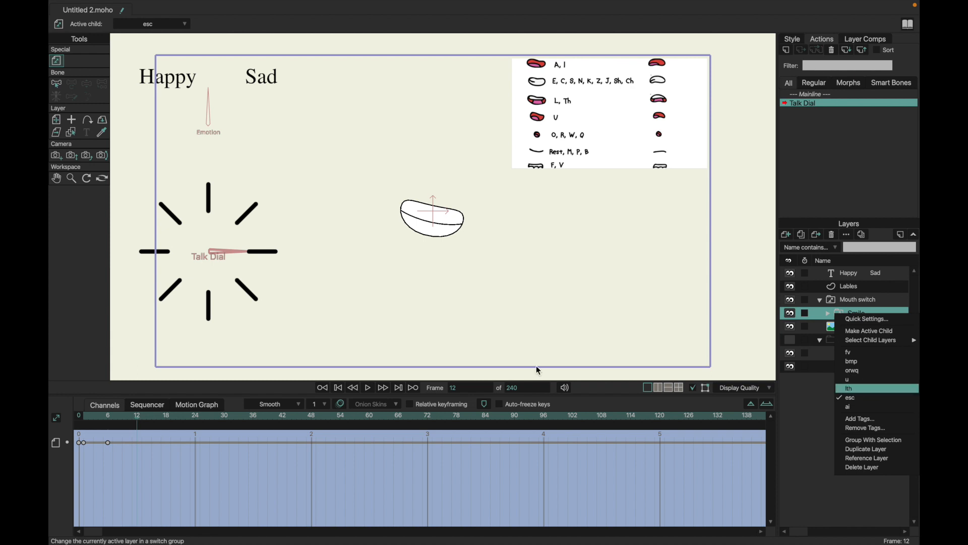
click(852, 389)
Switch the Smile group's mouth shape to u at frame 18 and to orwq at frame 24.
click(166, 418)
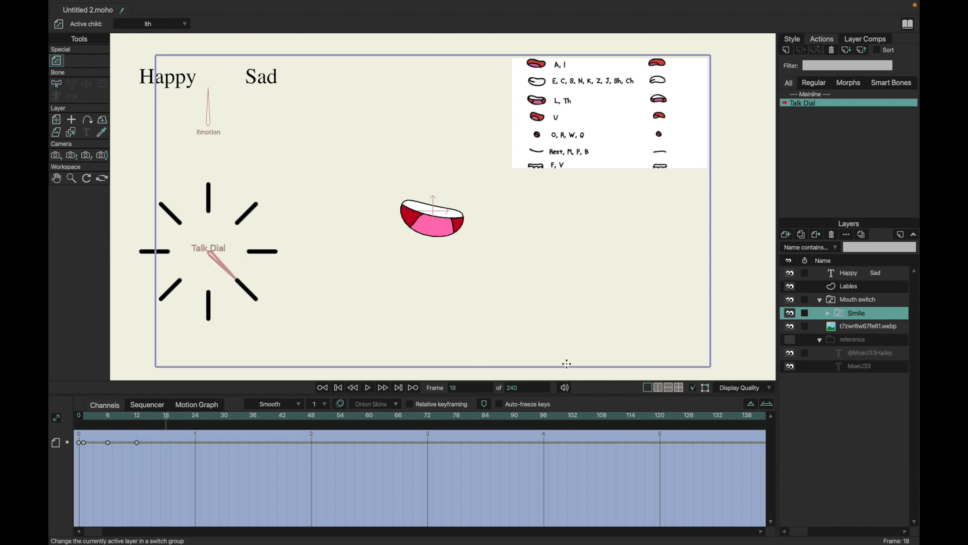
right_click(844, 321)
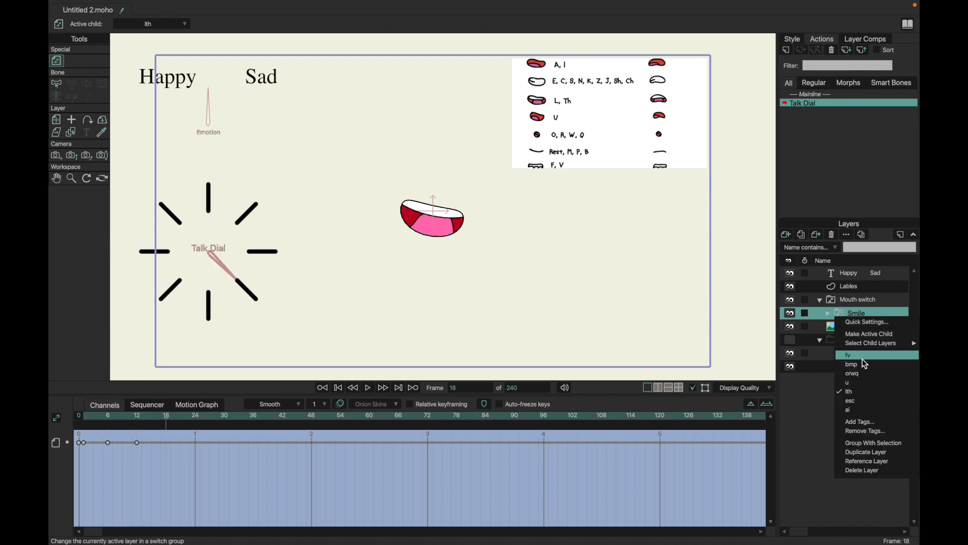
click(859, 384)
click(195, 417)
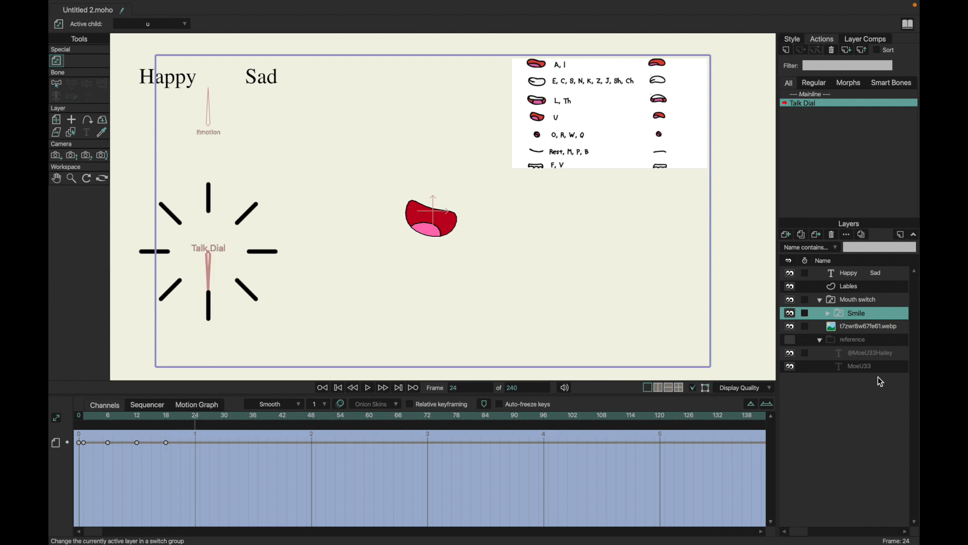
right_click(858, 319)
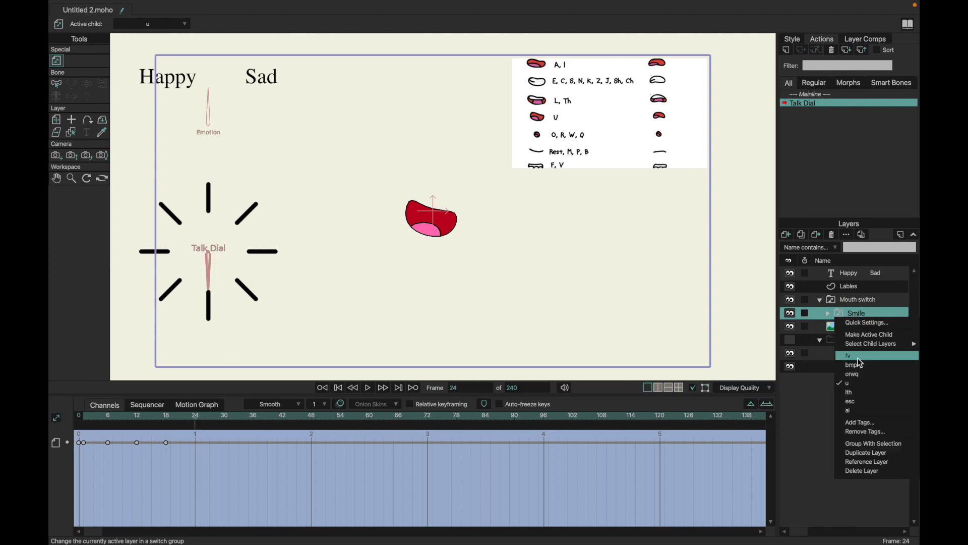
click(857, 375)
Switch the Smile group's mouth shape to bmp at frame 30 and to fv at frame 36.
click(225, 417)
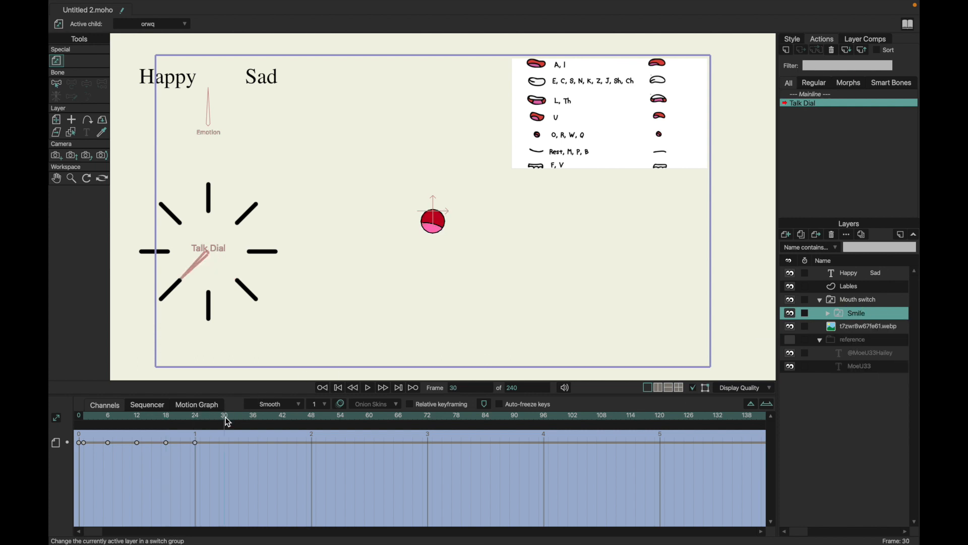
right_click(854, 315)
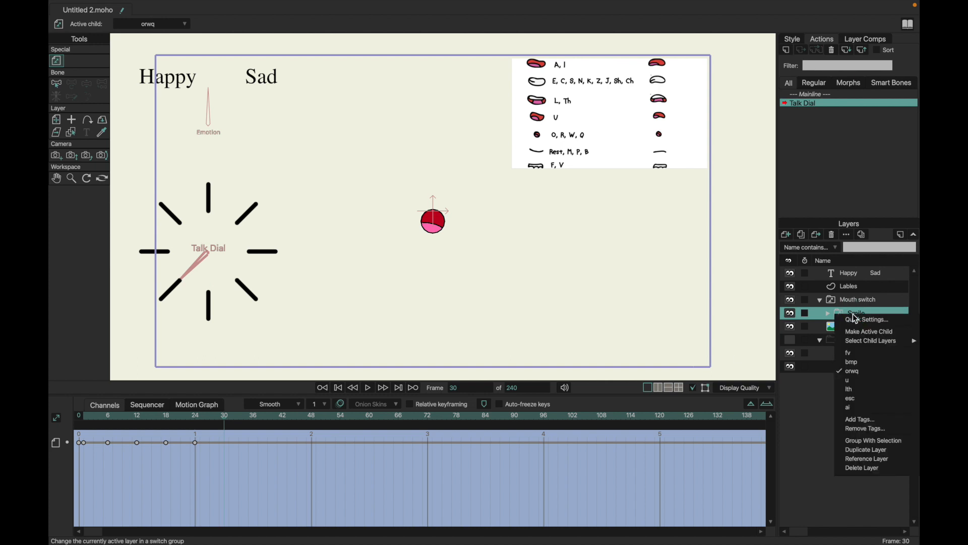
click(857, 363)
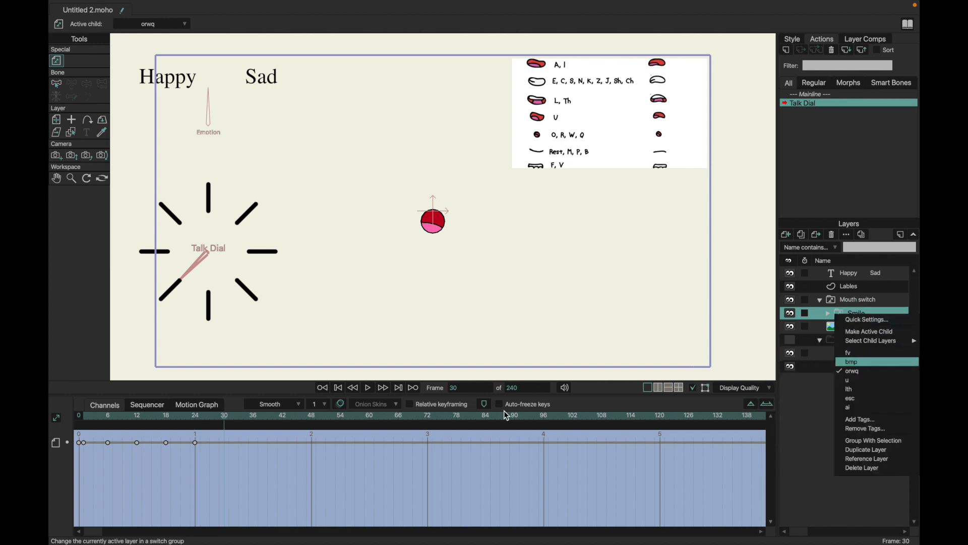
click(254, 423)
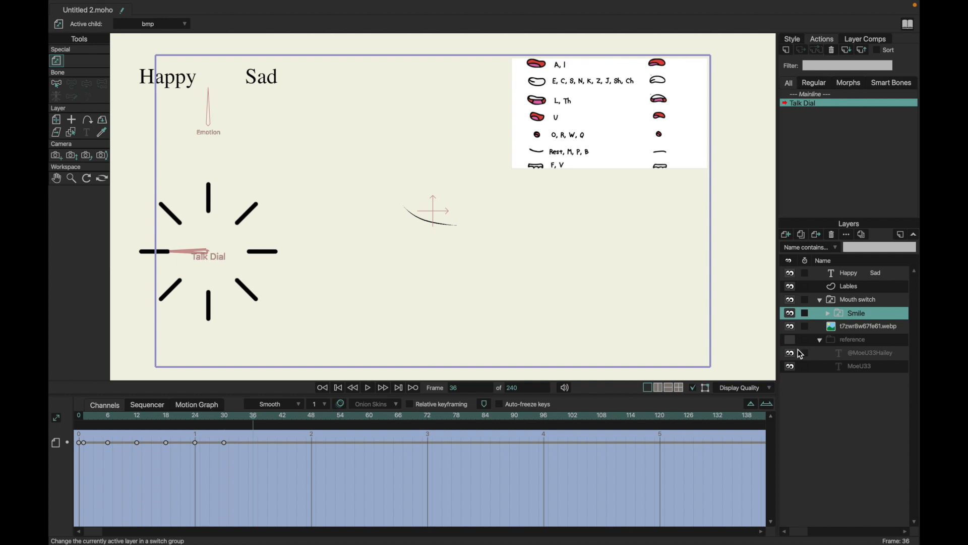
right_click(850, 317)
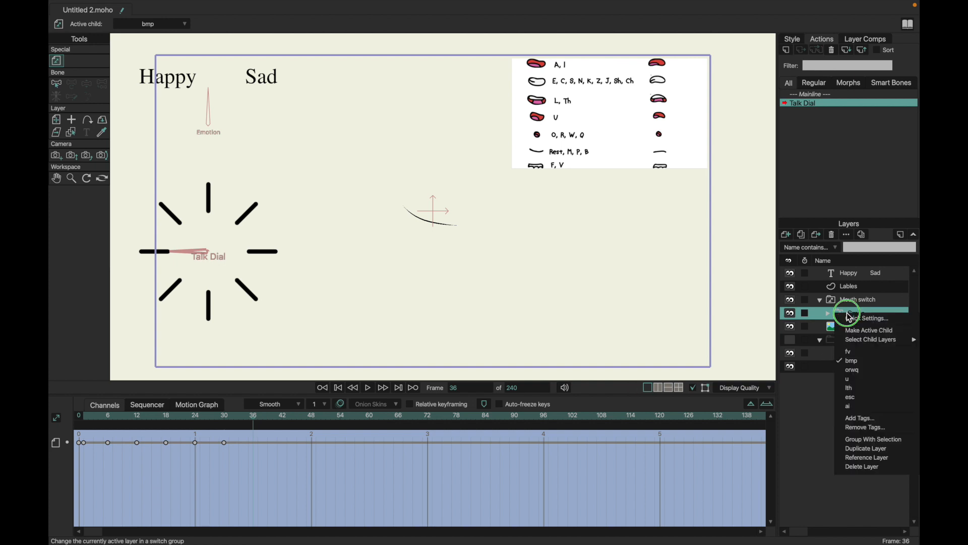
click(849, 352)
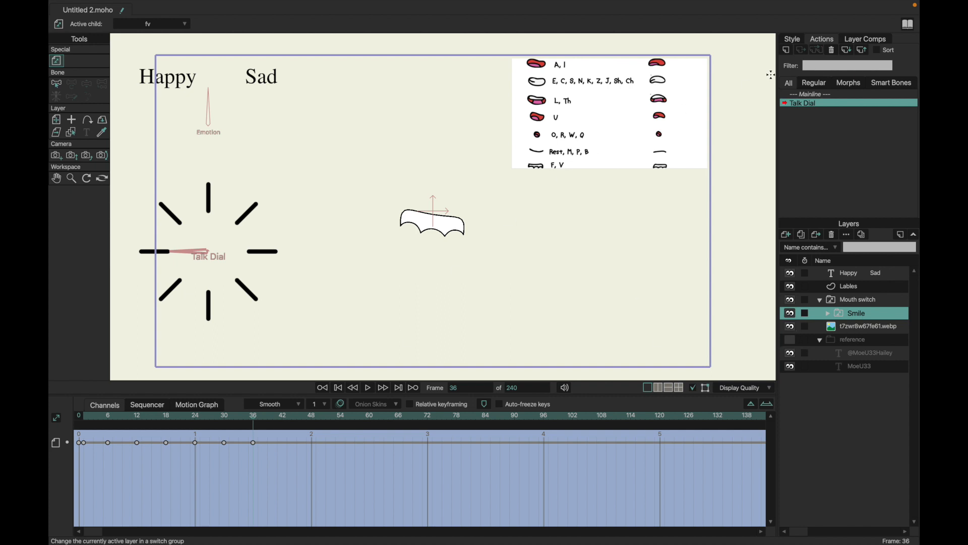
Return to the Mainline timeline, duplicate the Smile switch group and name the copy Sad.
click(797, 96)
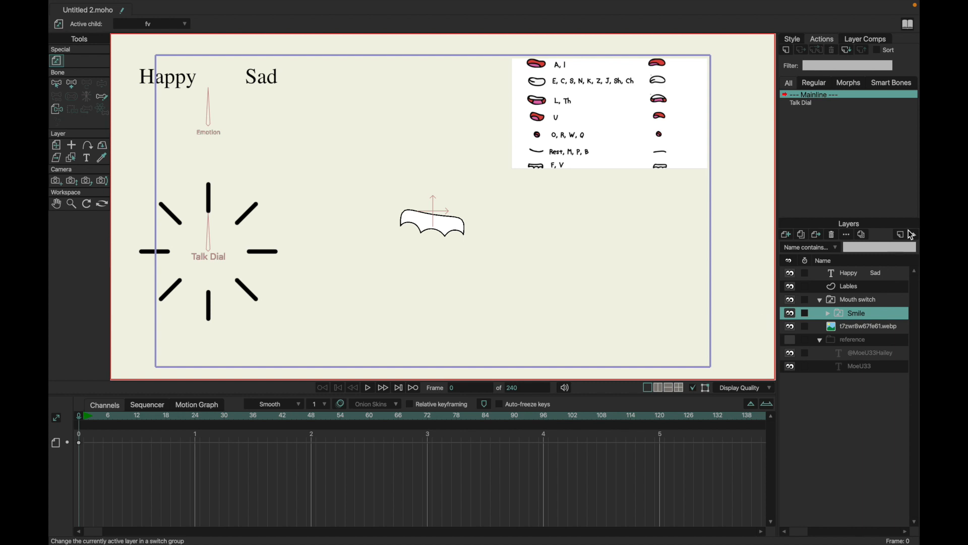
click(803, 241)
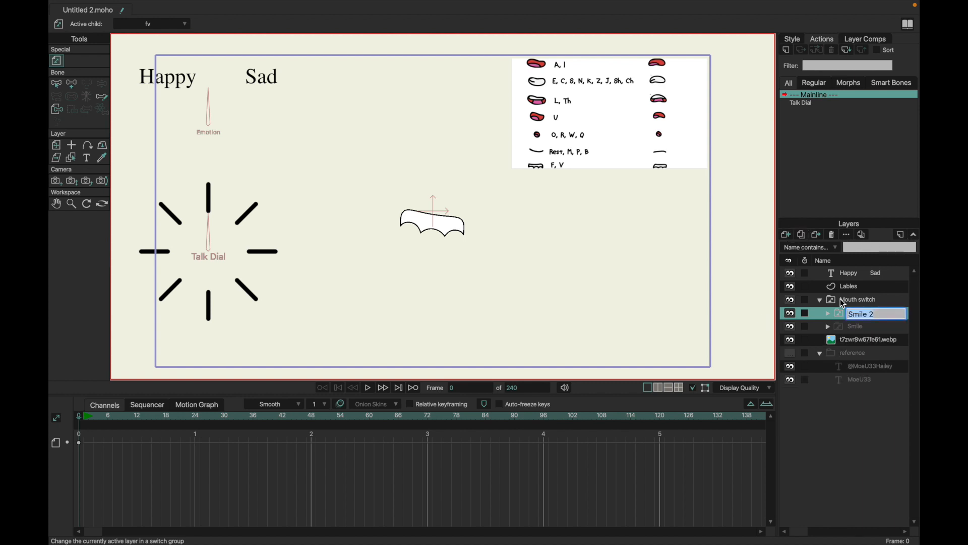
text(Sad)
key(Return)
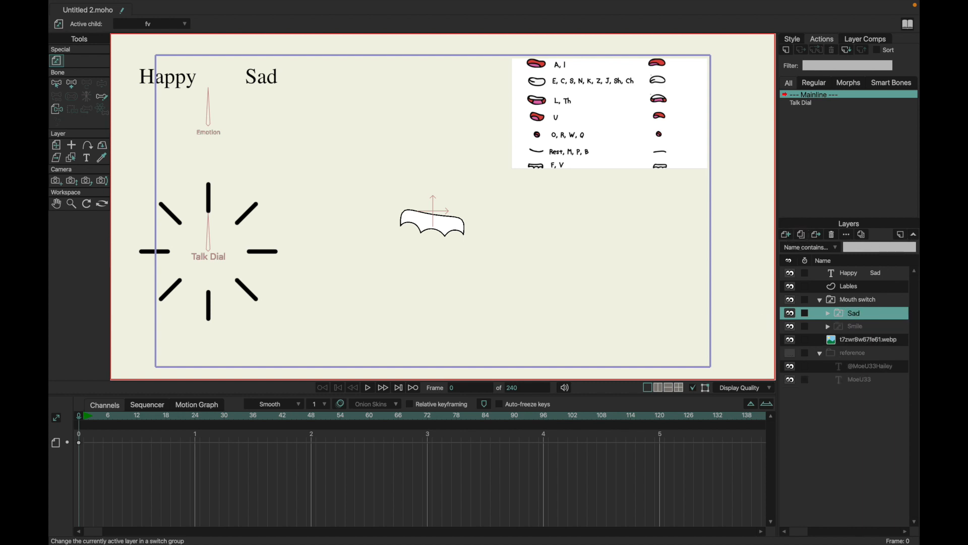
Rename the Smile switch group as Happy.
double_click(852, 315)
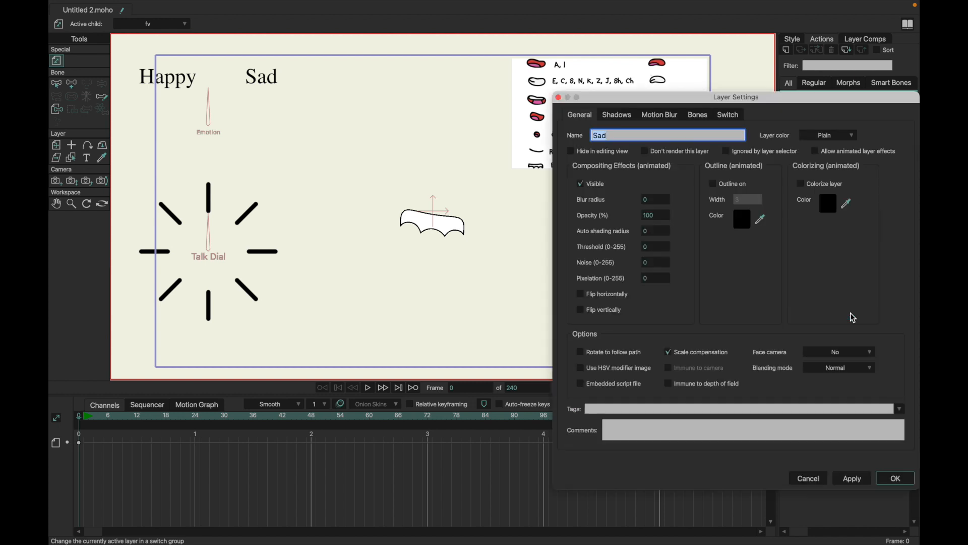
click(804, 478)
double_click(843, 328)
text(Happy)
key(Return)
click(834, 314)
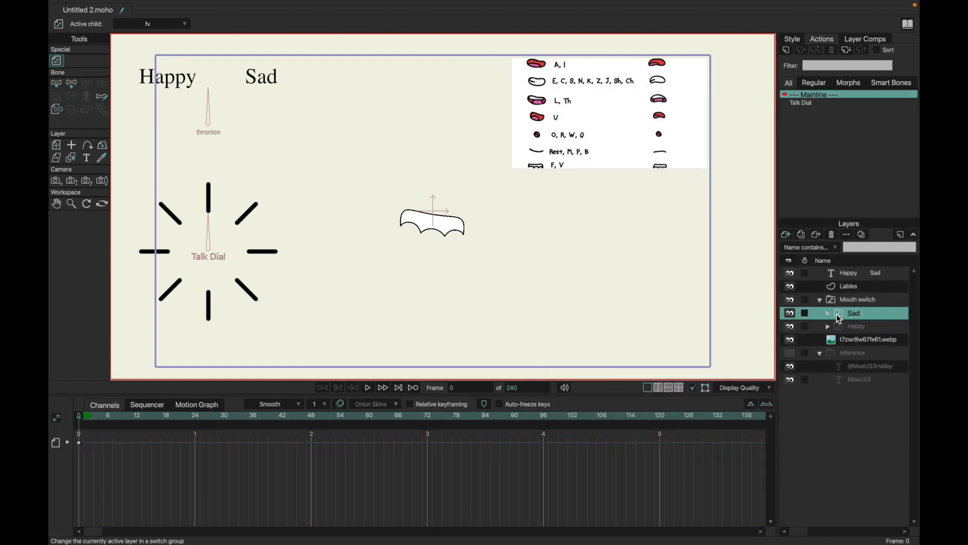
Flip the inside shape of the ai mouth in the Sad group vertically.
click(827, 313)
click(845, 408)
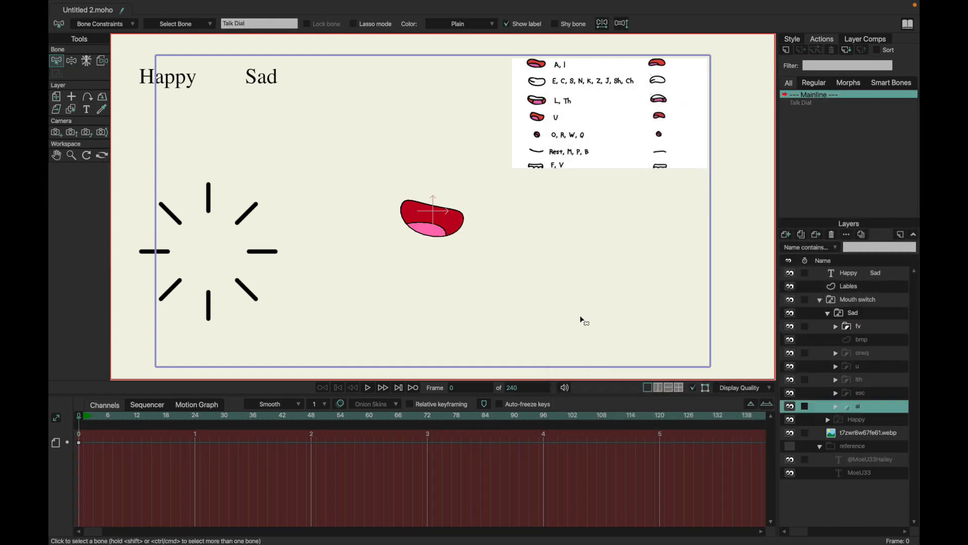
click(836, 406)
click(858, 433)
key(t)
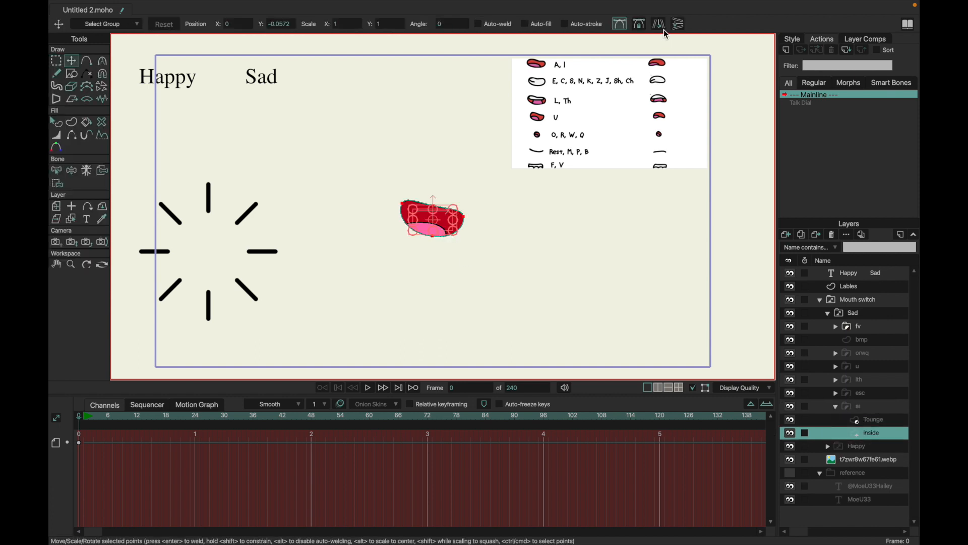
click(677, 24)
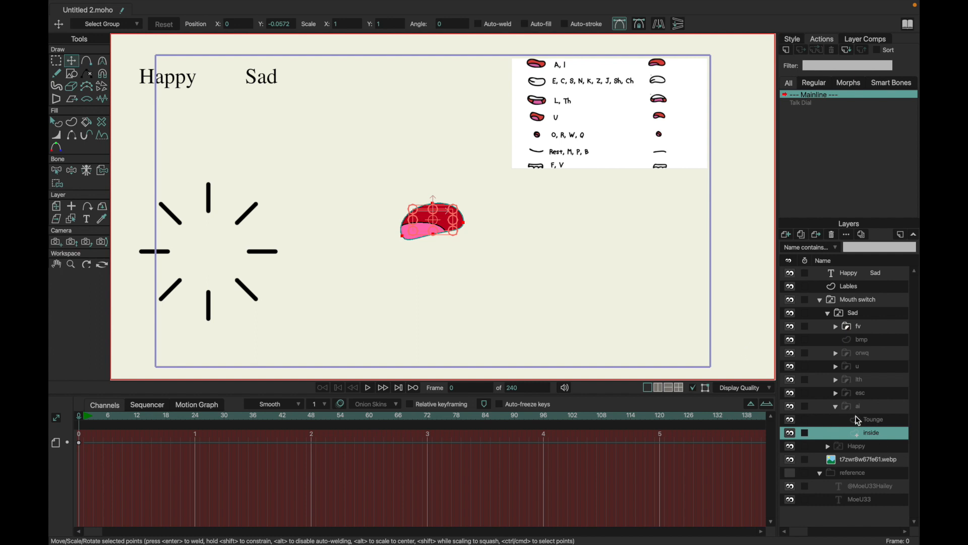
Close the ai group and open the Sad group's esc mouth at its inside layer.
click(835, 406)
click(835, 393)
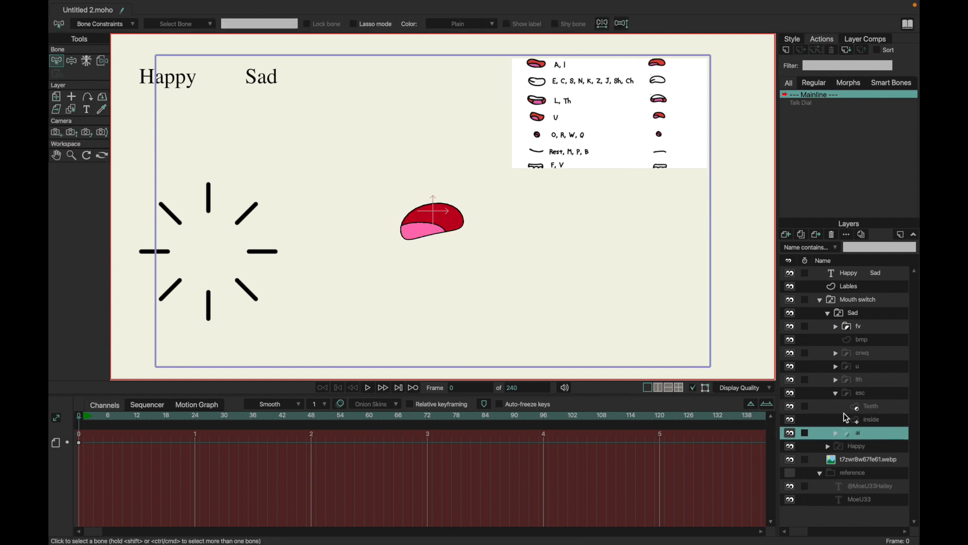
click(845, 420)
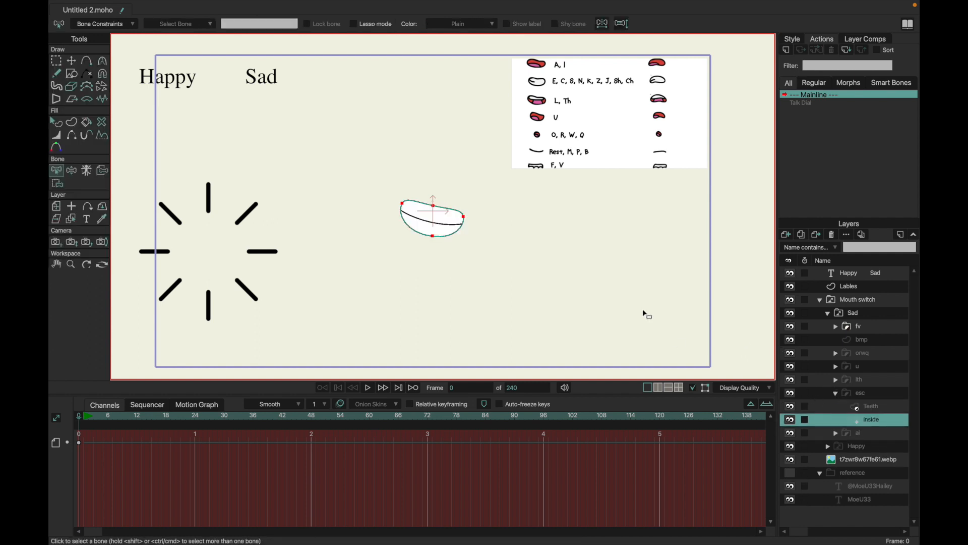
click(854, 394)
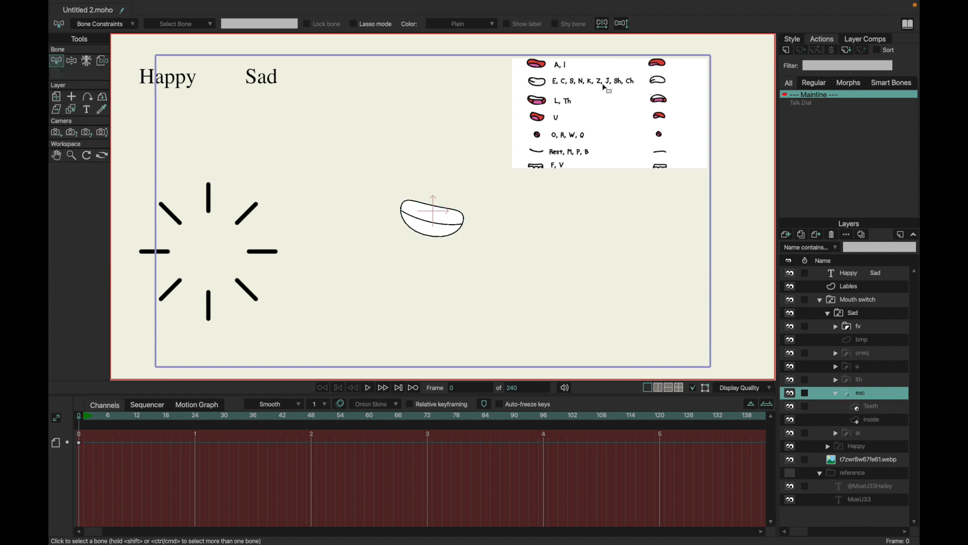
click(57, 96)
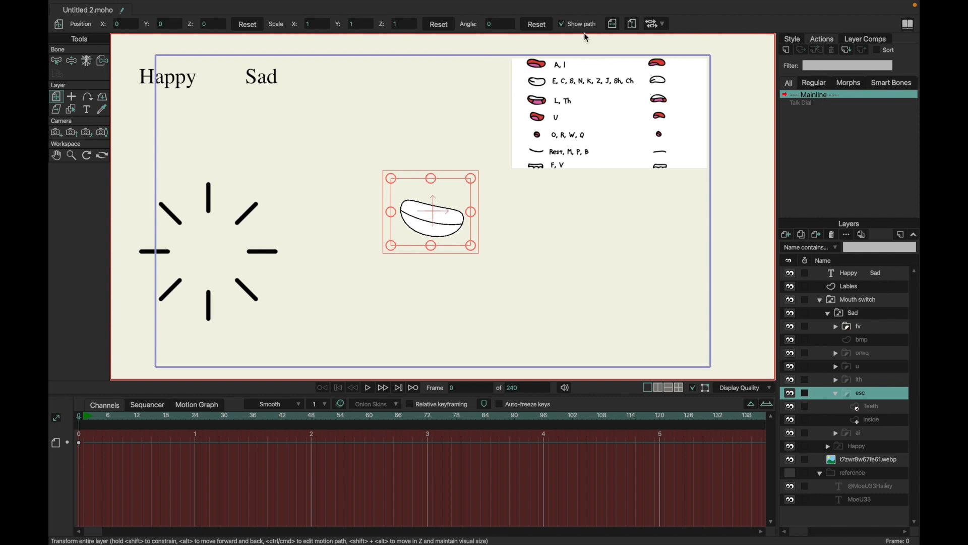
click(633, 23)
click(634, 23)
Flip the esc mouth's inside and Teeth shapes vertically and move the teeth down to about Y -0.12.
click(858, 419)
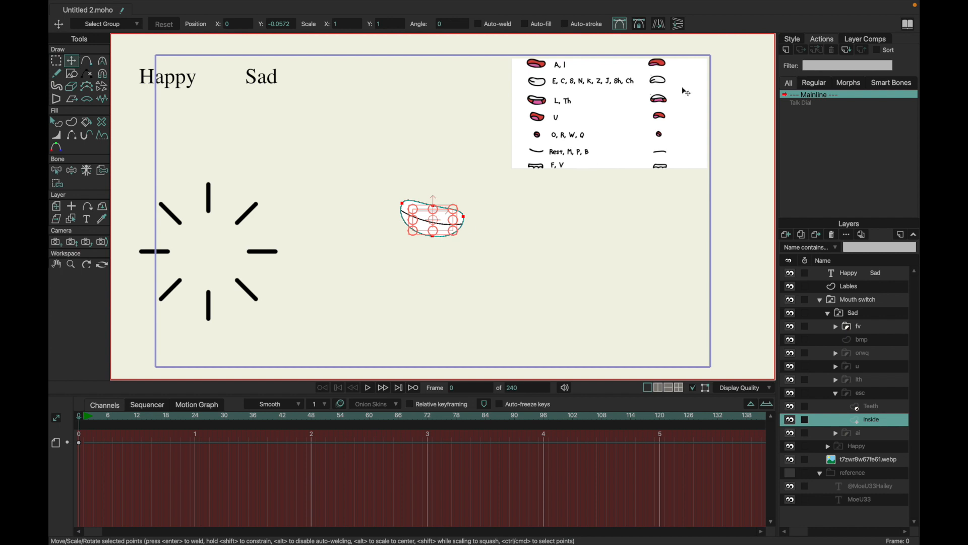
click(680, 24)
click(855, 406)
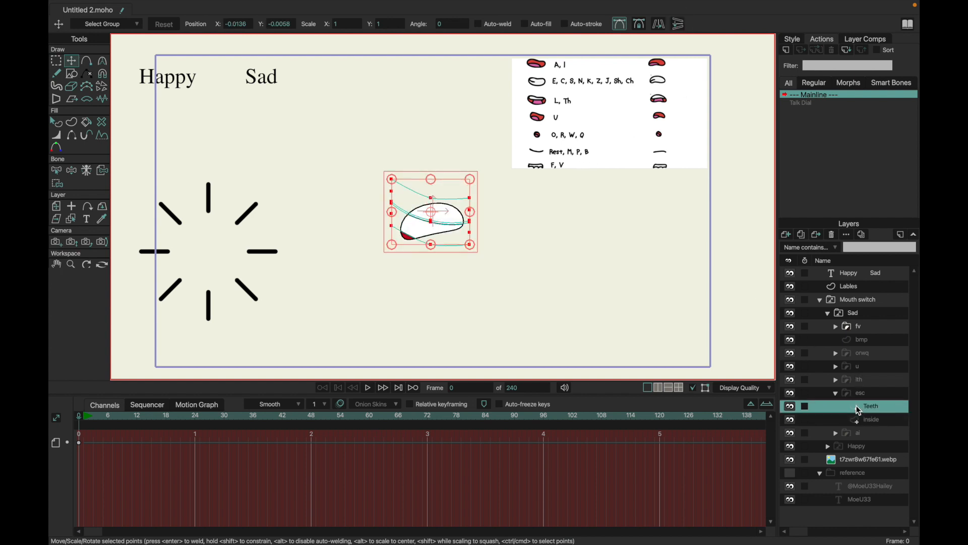
click(679, 28)
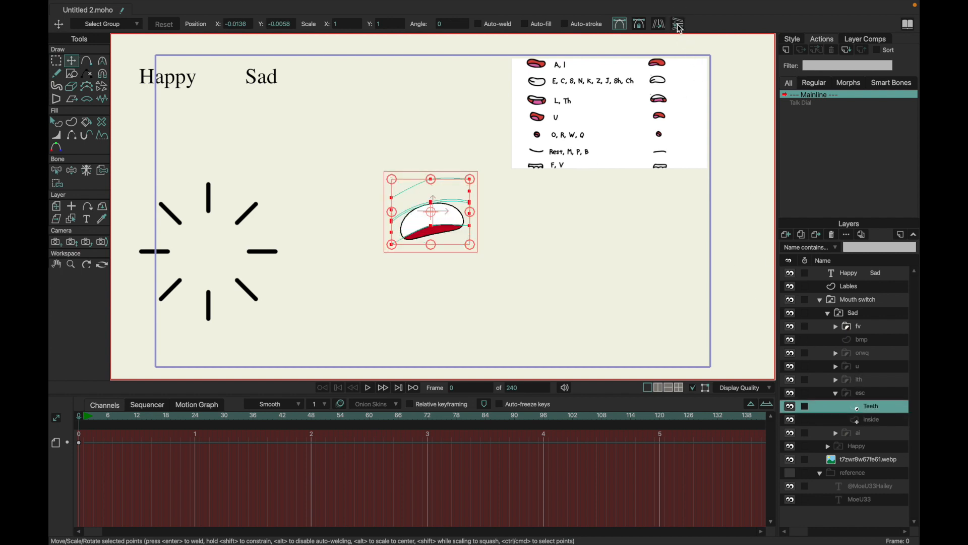
drag(504, 285, 498, 306)
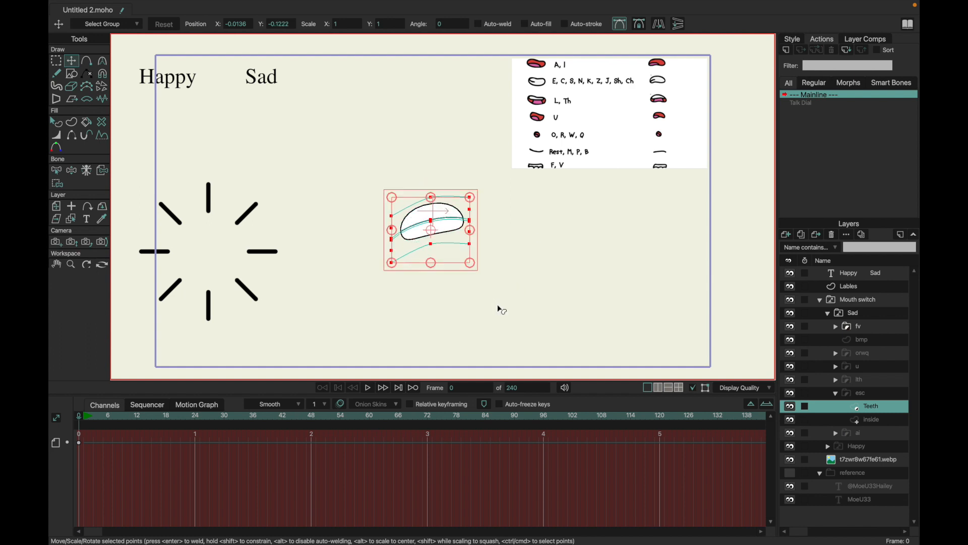
key(q)
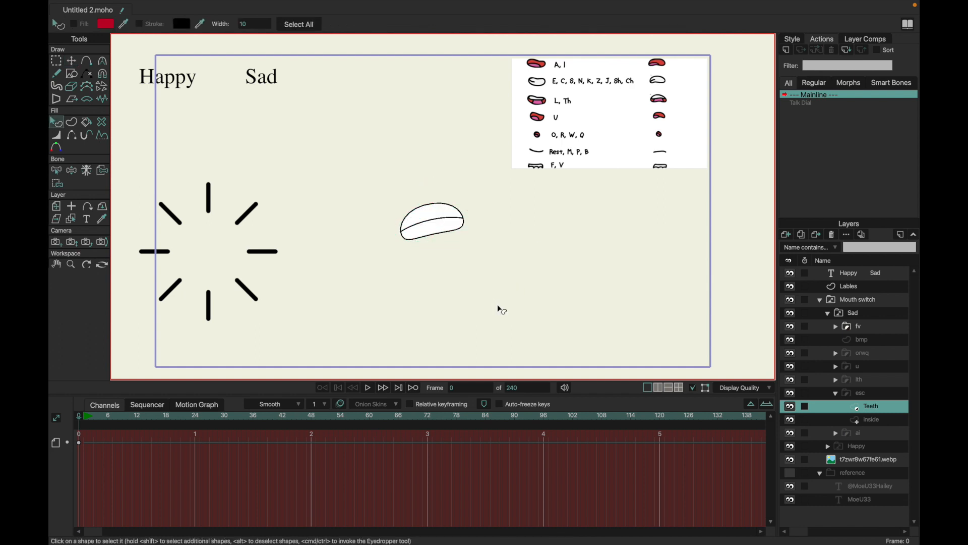
Flip the inside shape of the lth mouth in the Sad group vertically.
click(835, 393)
click(835, 380)
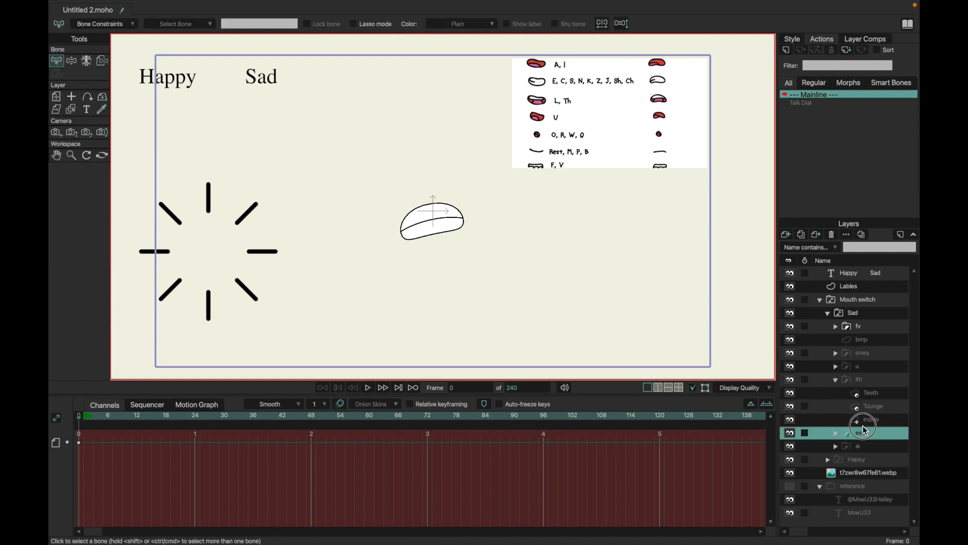
click(861, 418)
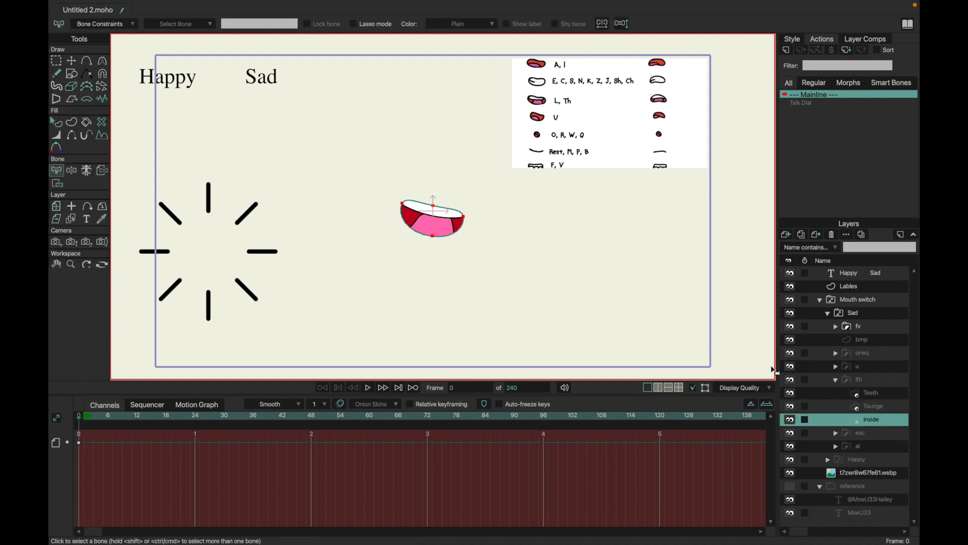
key(t)
click(679, 25)
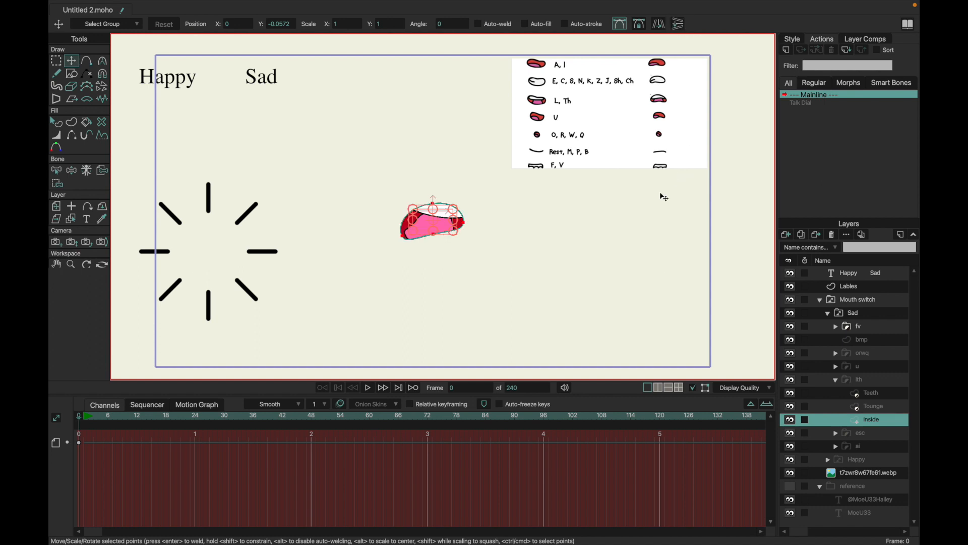
Reshape the lth mouth's Tounge by moving its lower left point slightly right and down.
click(851, 406)
key(g)
click(440, 286)
key(t)
mouse_move(401, 230)
mouse_down()
mouse_move(402, 249)
mouse_move(409, 240)
mouse_up()
key(q)
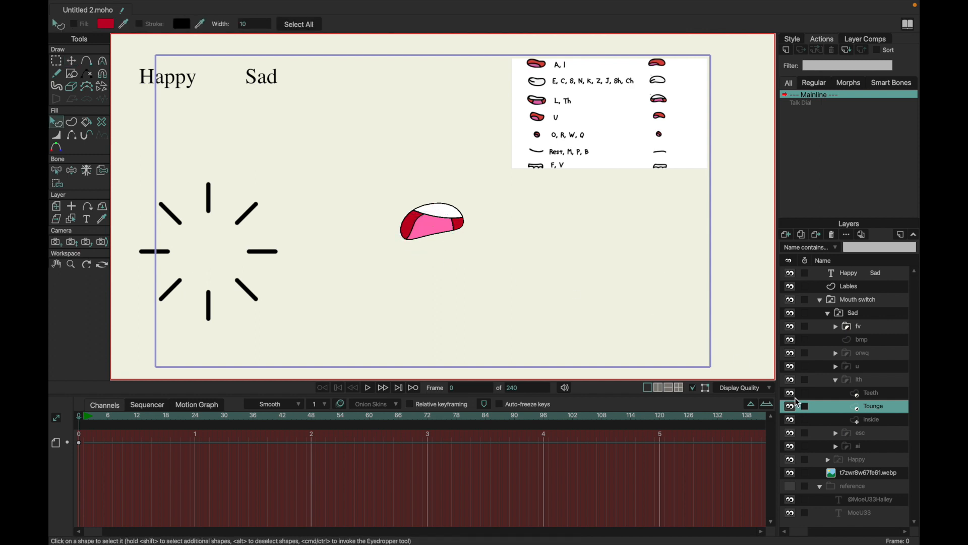
Flip the inside shape of the u mouth in the Sad group vertically.
click(836, 380)
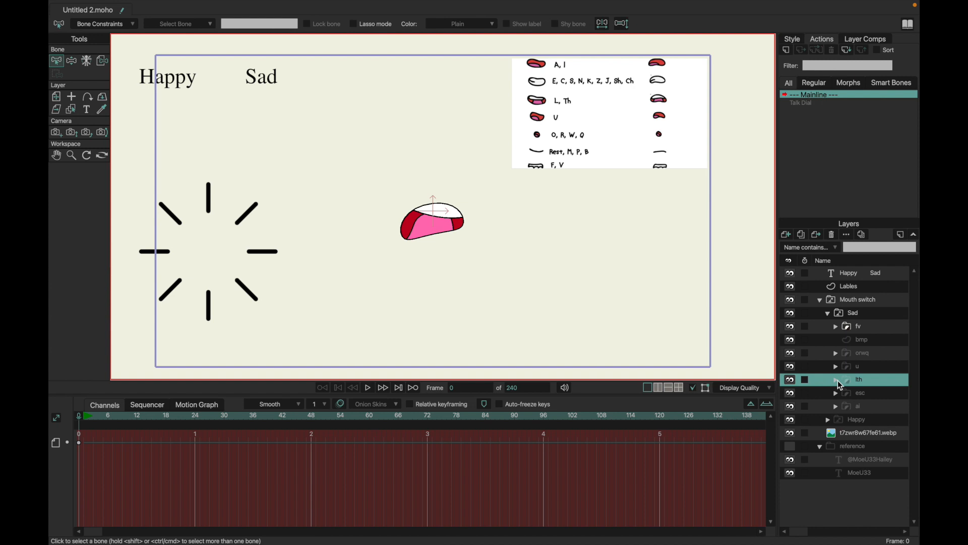
click(836, 366)
click(848, 393)
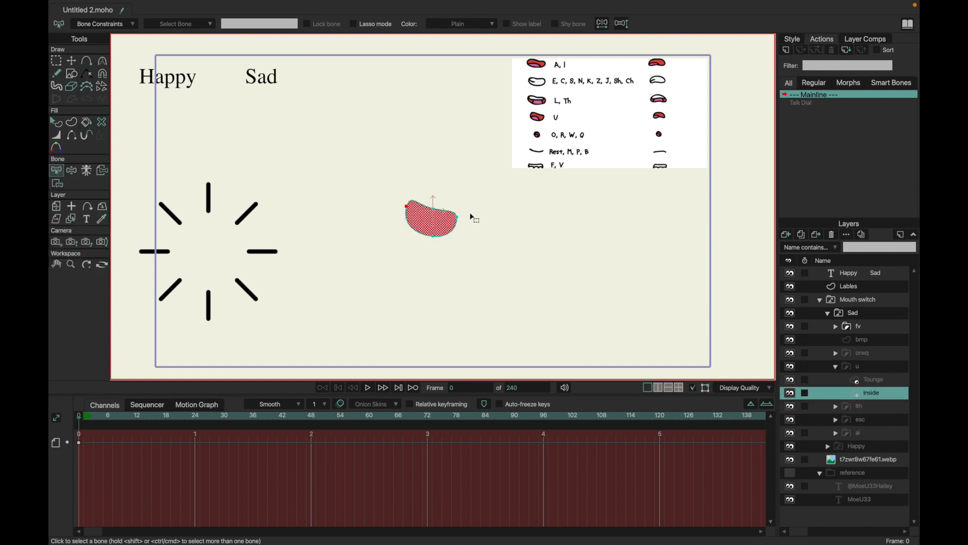
key(t)
key(ctrl+a)
click(679, 28)
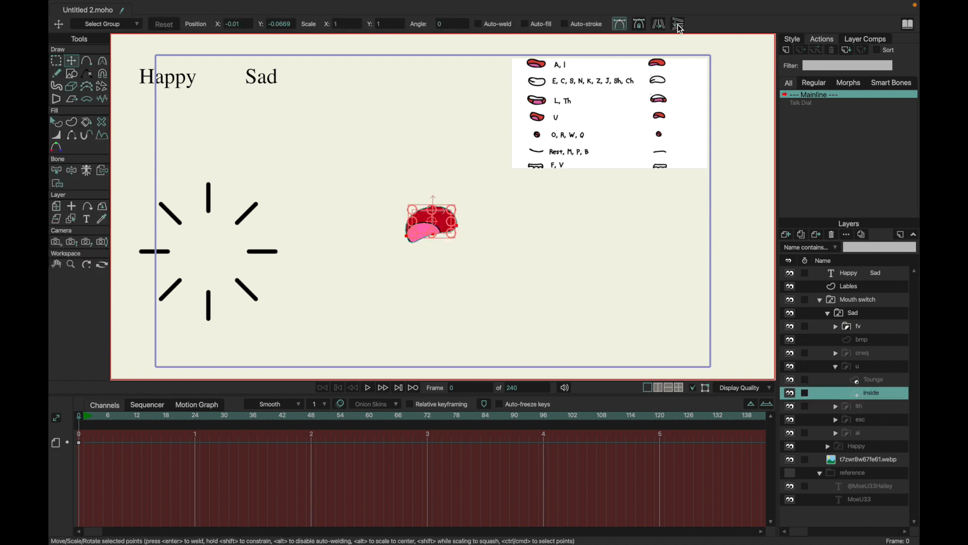
Reshape the u mouth's Tounge by moving its left point slightly outward and down.
key(g)
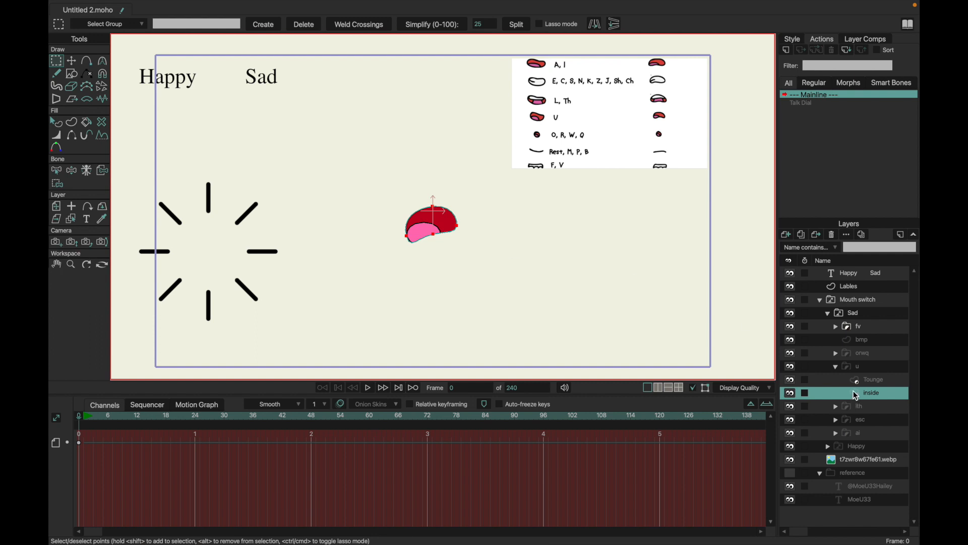
click(863, 379)
key(t)
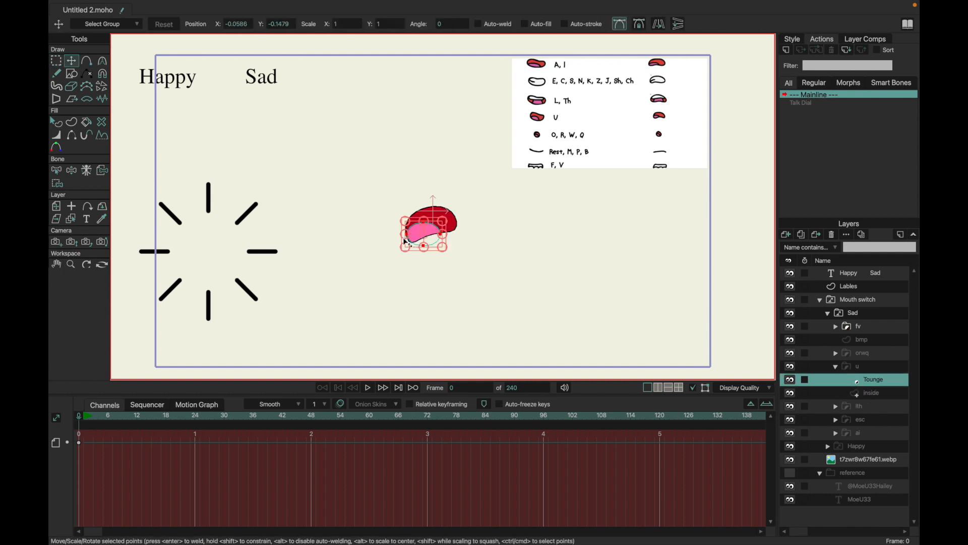
key(g)
click(405, 251)
key(t)
drag(405, 234, 400, 238)
key(q)
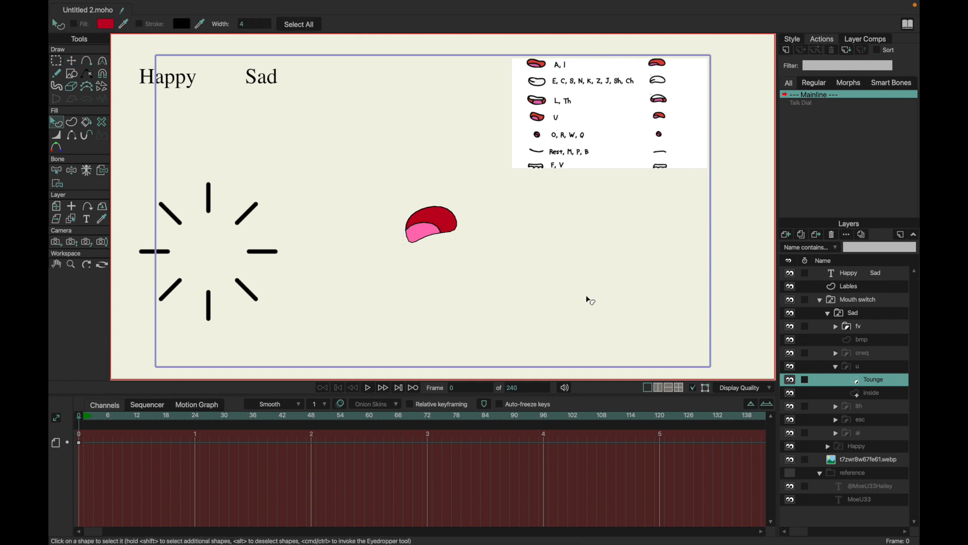
Scale down the inside shape of the Sad group's orwq mouth around its centre.
click(835, 367)
click(848, 353)
click(836, 353)
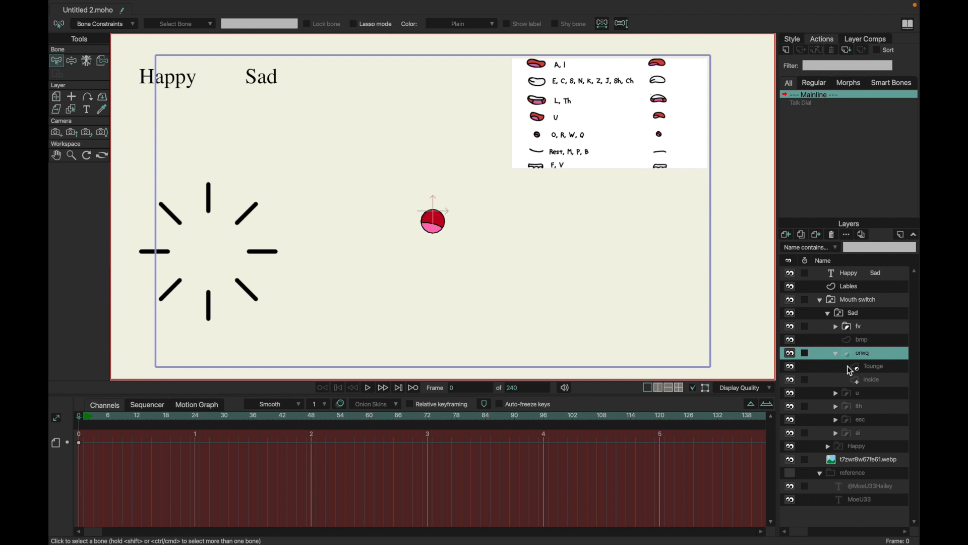
click(844, 381)
key(g)
click(435, 216)
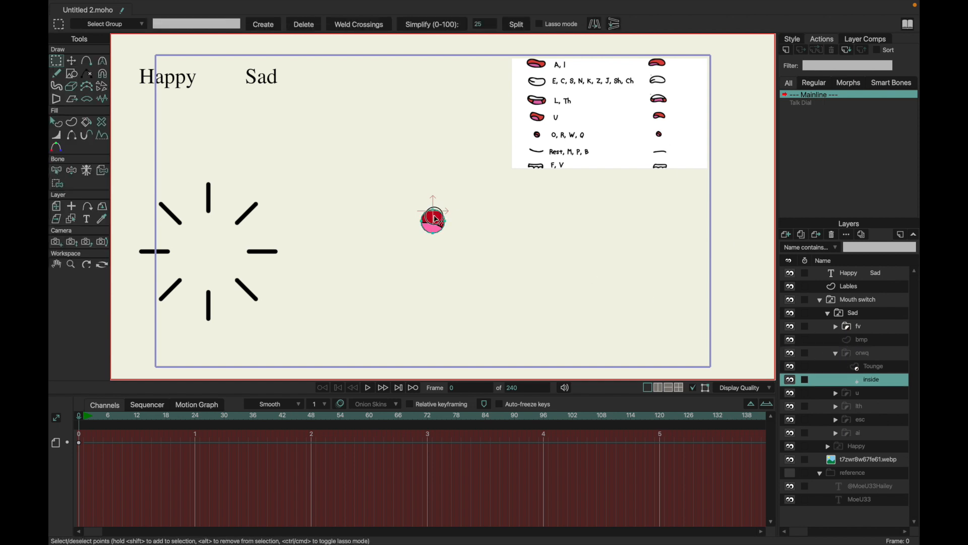
key(t)
drag(447, 236, 460, 237)
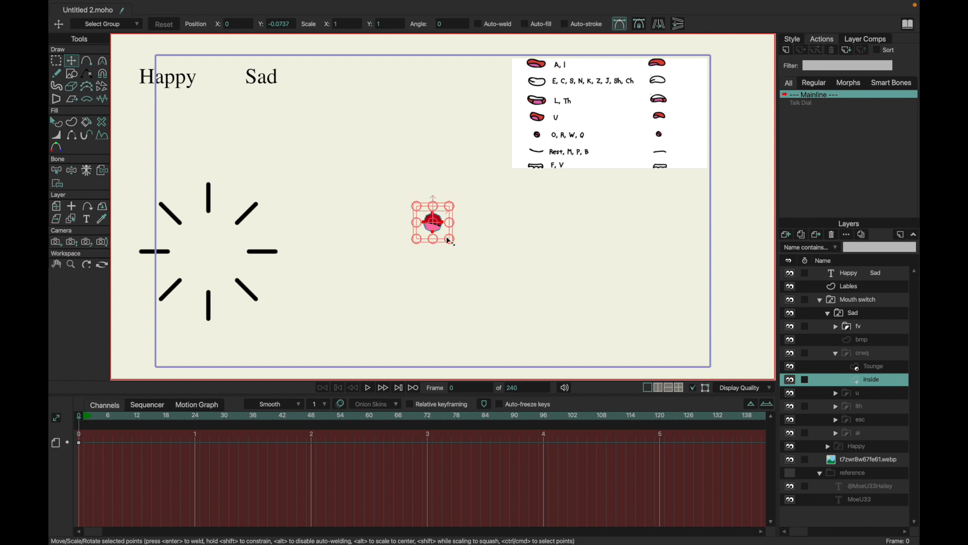
key(q)
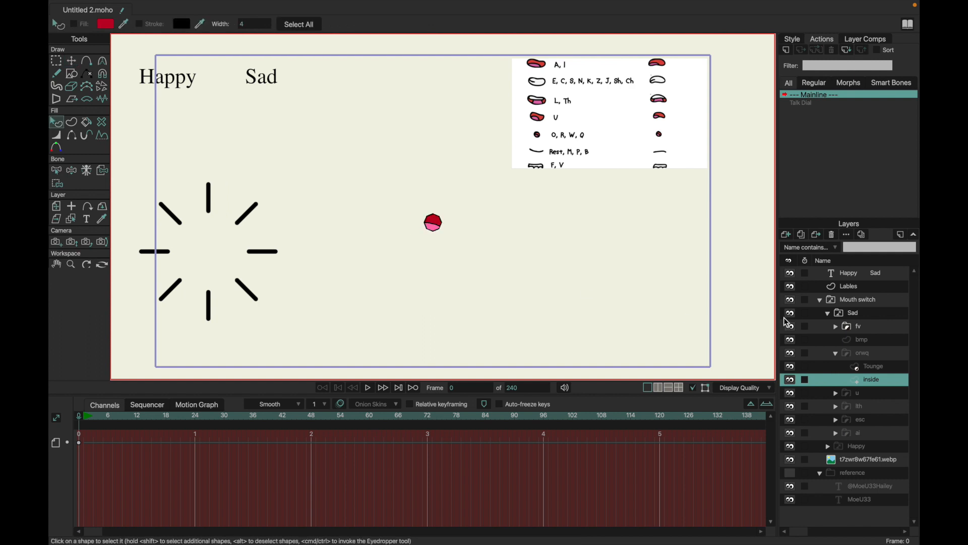
Flip the curved line of the Sad group's bmp mouth vertically.
click(847, 339)
click(835, 353)
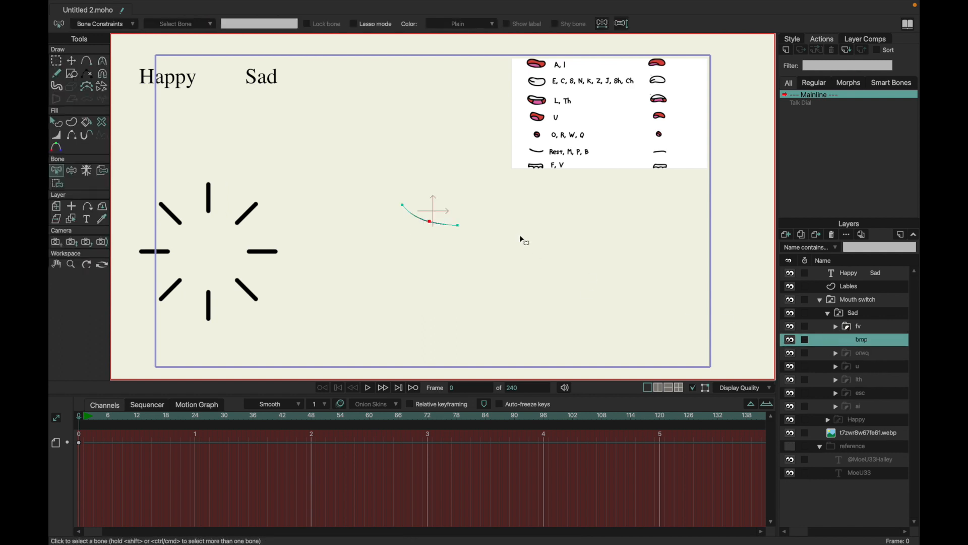
key(g)
click(439, 223)
key(t)
click(678, 24)
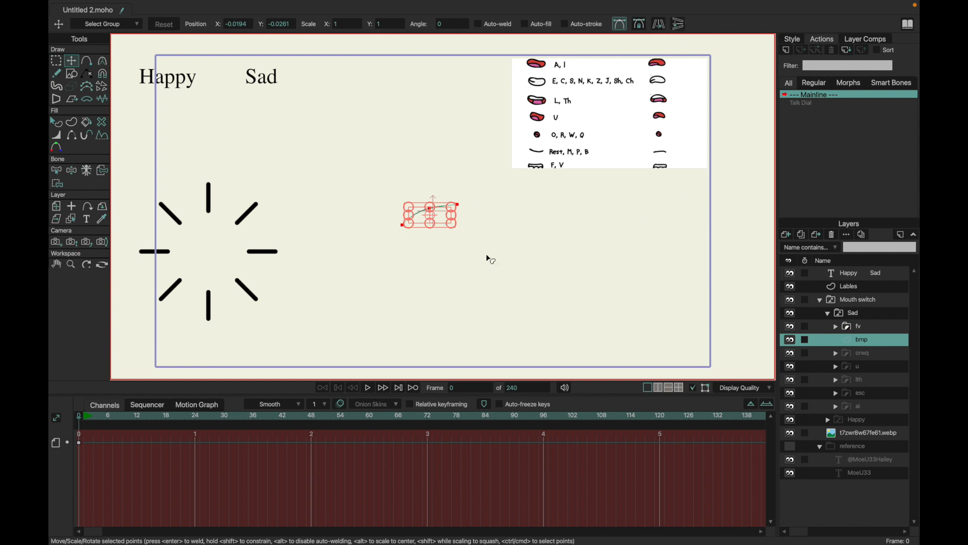
key(q)
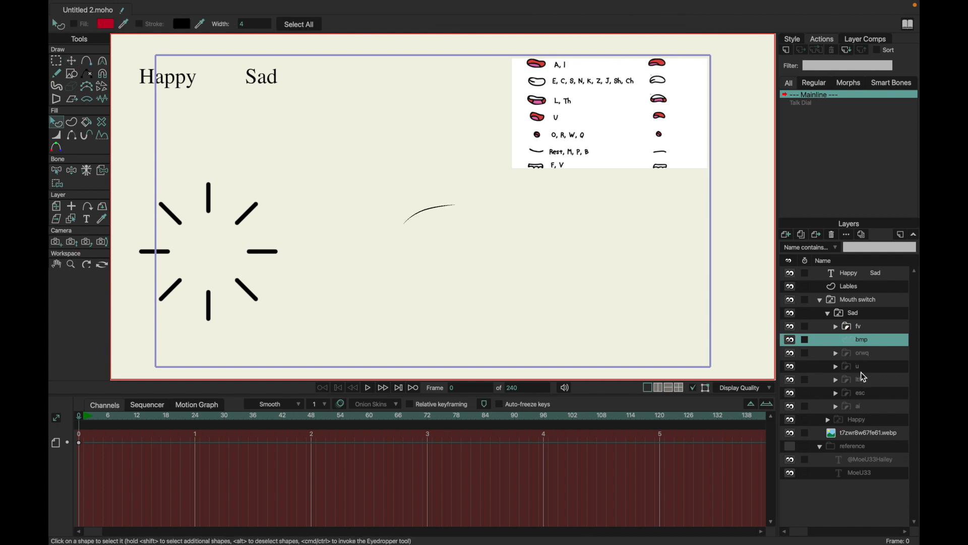
Move the Sad group's bmp line slightly down, comparing its placement with the ai and fv mouths.
click(854, 406)
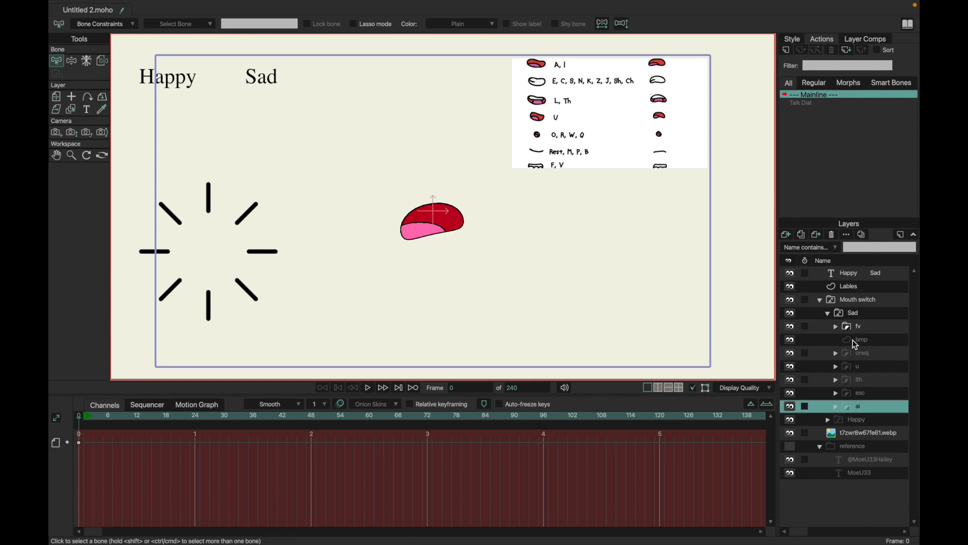
click(856, 343)
click(854, 407)
click(851, 344)
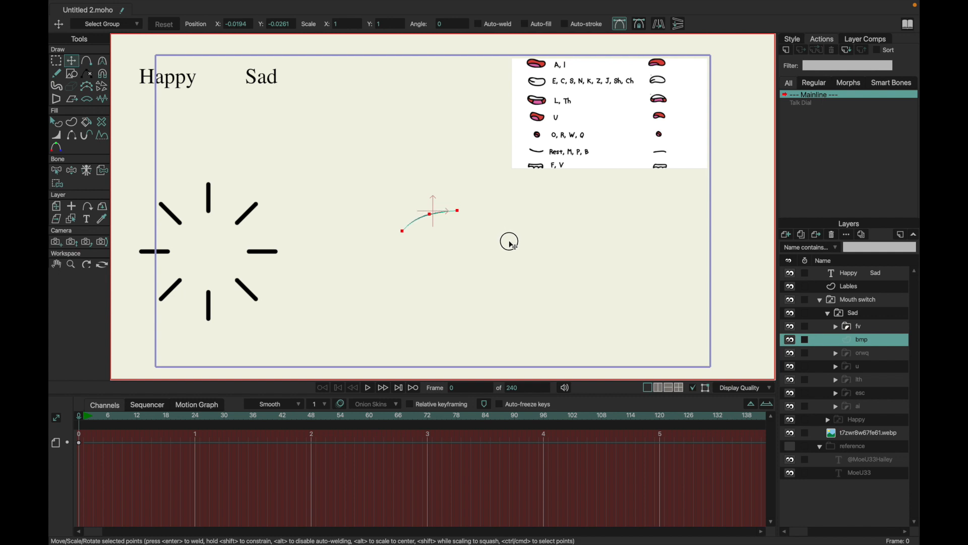
key(ctrl+a)
click(854, 407)
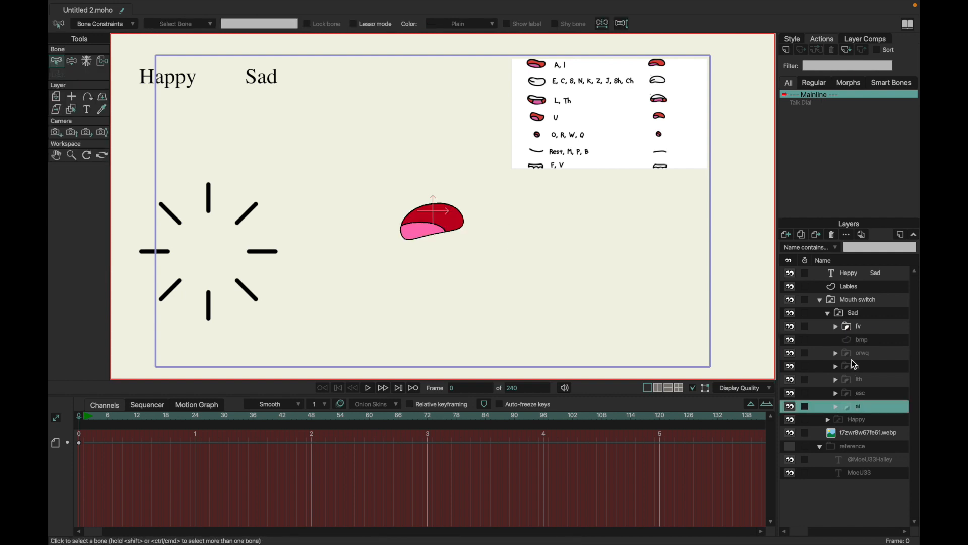
click(852, 346)
click(853, 330)
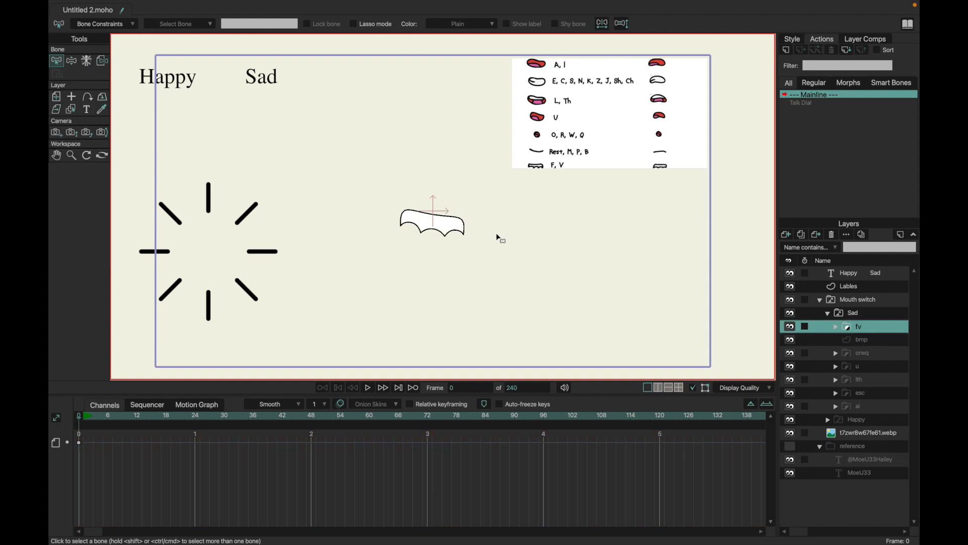
Move the left-hand points of the inside shape in the Sad group's fv mouth downward.
click(833, 326)
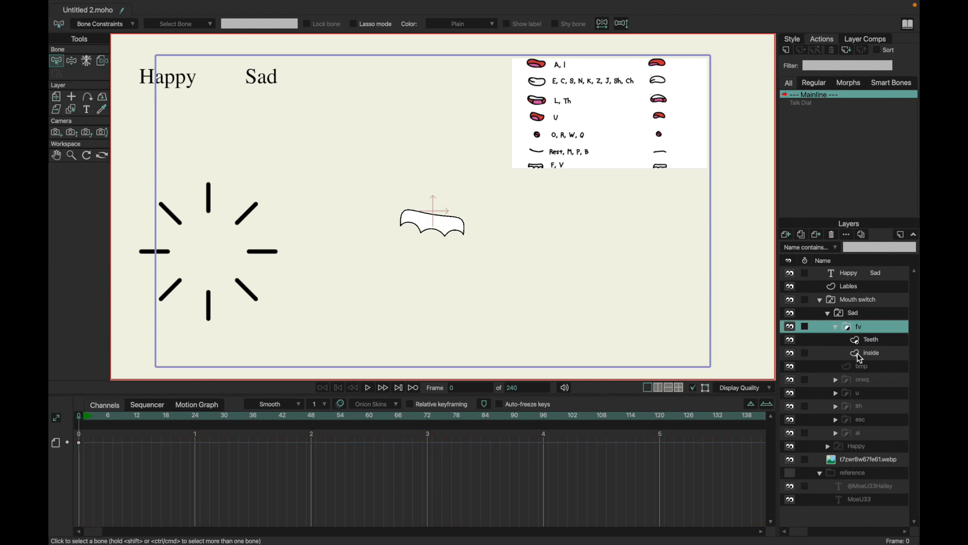
click(857, 355)
drag(382, 196, 430, 259)
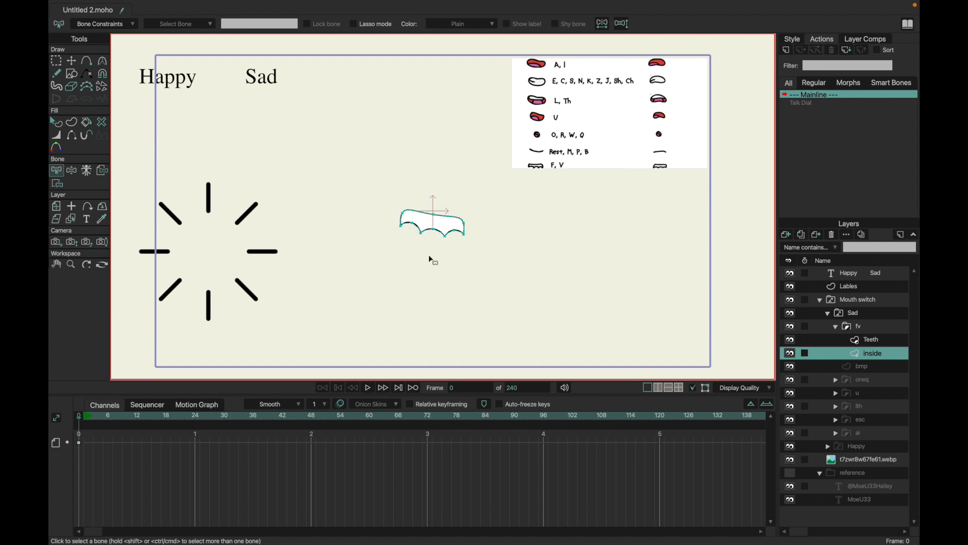
click(57, 61)
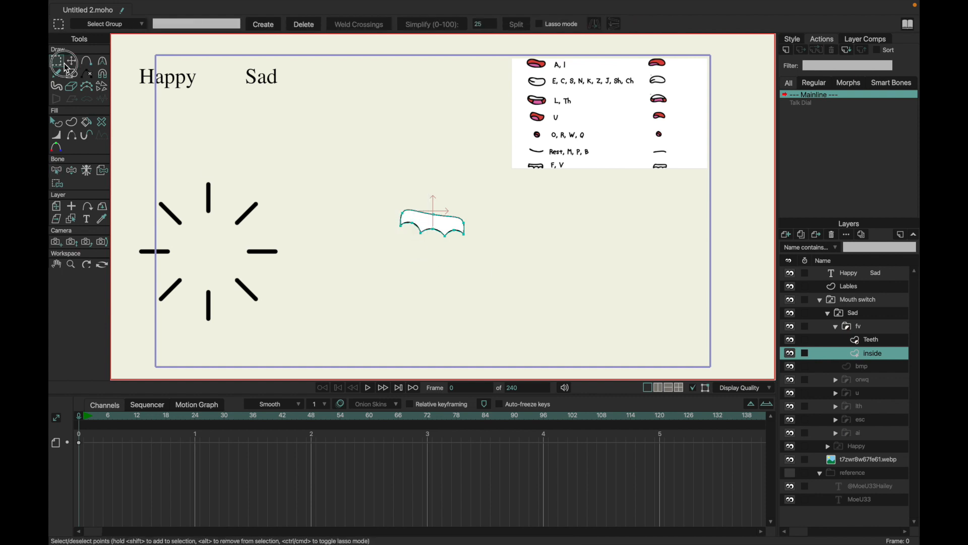
drag(377, 200, 429, 247)
key(t)
key(g)
click(422, 256)
key(t)
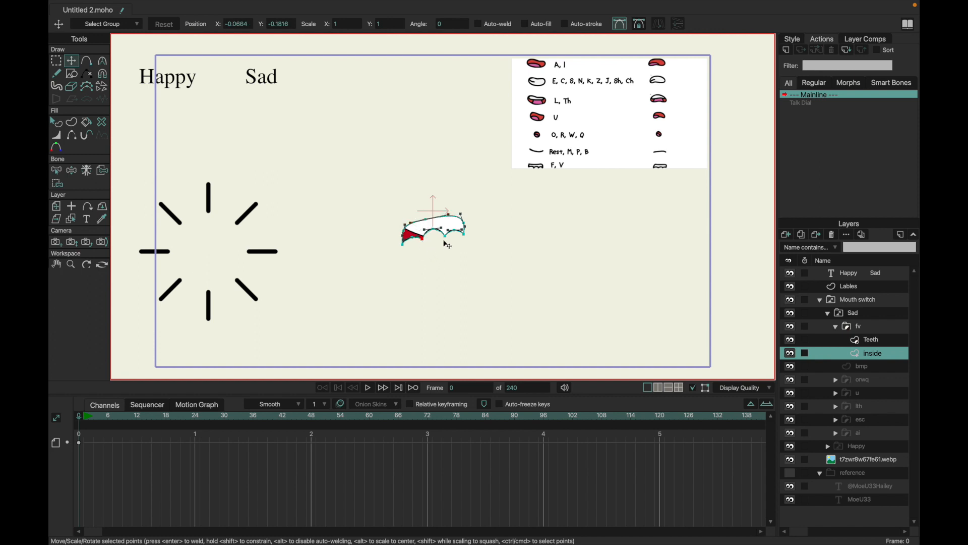
Refine the fv inside shape's left half and scalloped lower edge into a downturned mouth.
key(g)
drag(388, 215, 442, 257)
key(t)
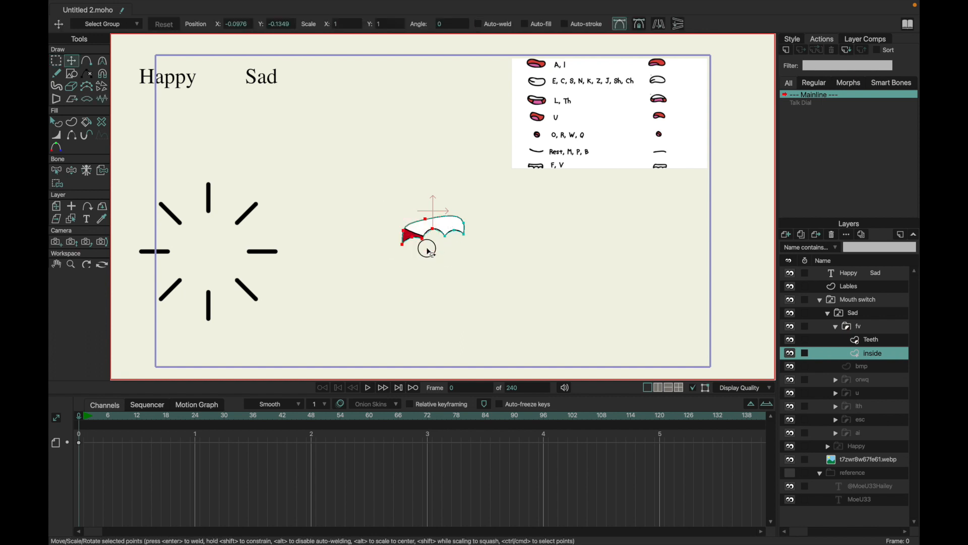
key(g)
key(t)
drag(427, 219, 434, 224)
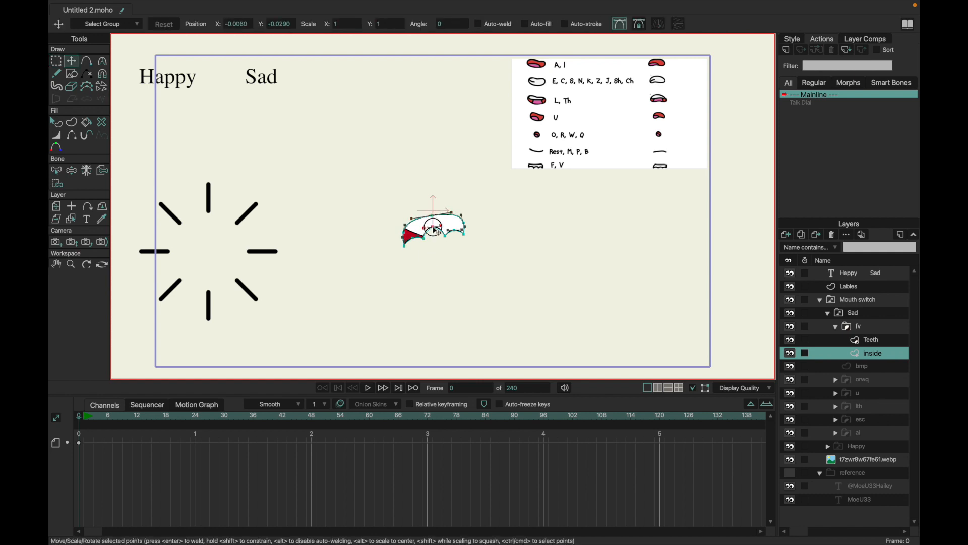
drag(414, 239, 415, 236)
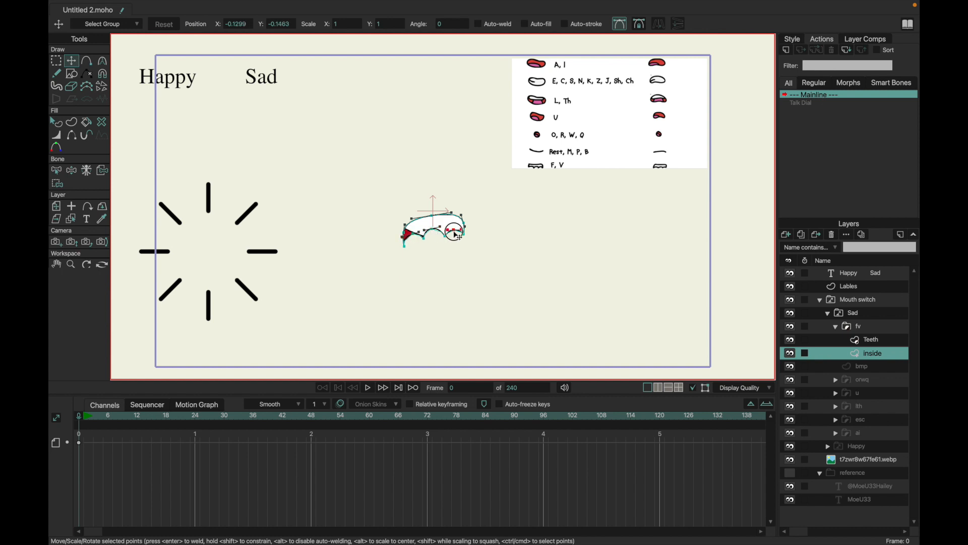
key(ctrl+a)
key(q)
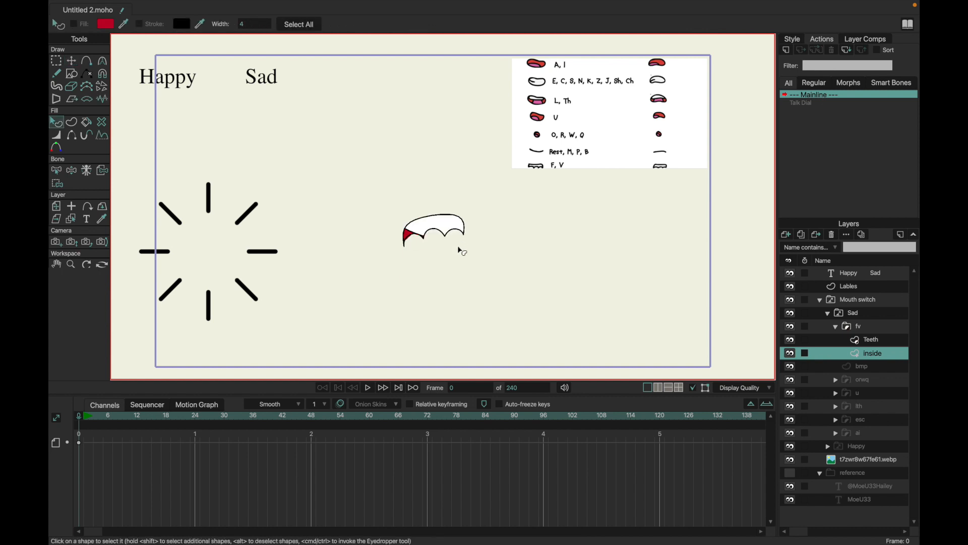
Move the left points of the Sad group's fv Teeth outward and down to cover the inside shape, then collapse the fv and Sad groups.
click(857, 339)
key(g)
drag(356, 162, 416, 229)
key(t)
drag(415, 265, 401, 302)
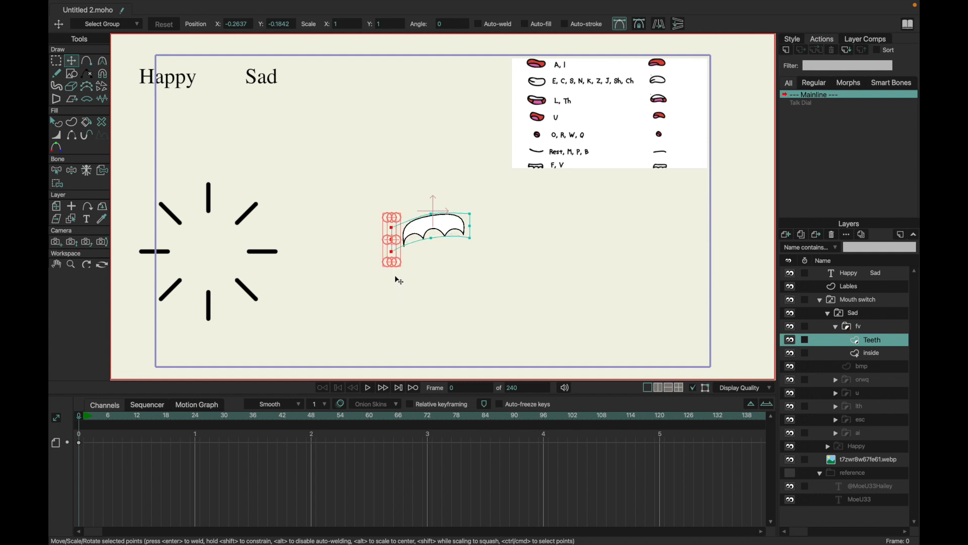
key(g)
click(415, 272)
key(t)
drag(394, 259, 401, 264)
key(q)
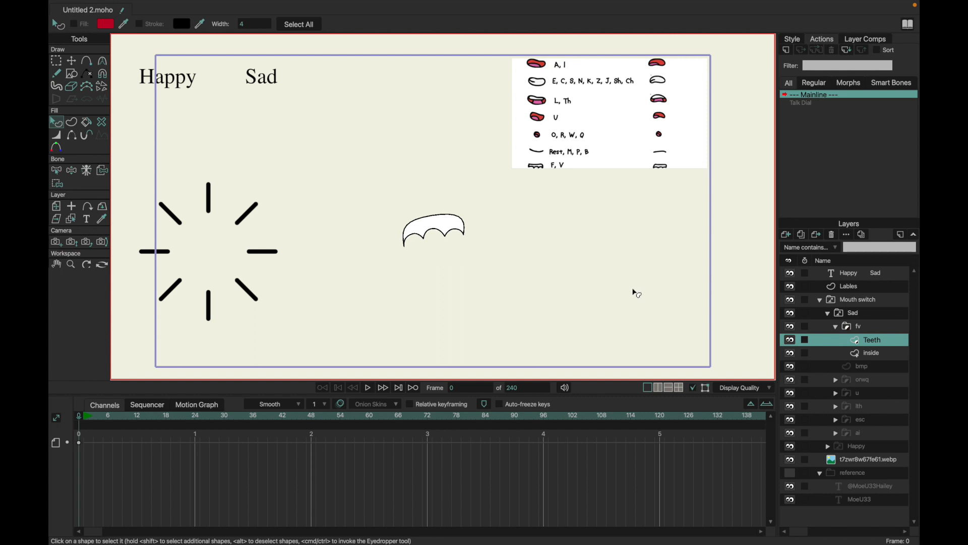
click(836, 326)
click(831, 315)
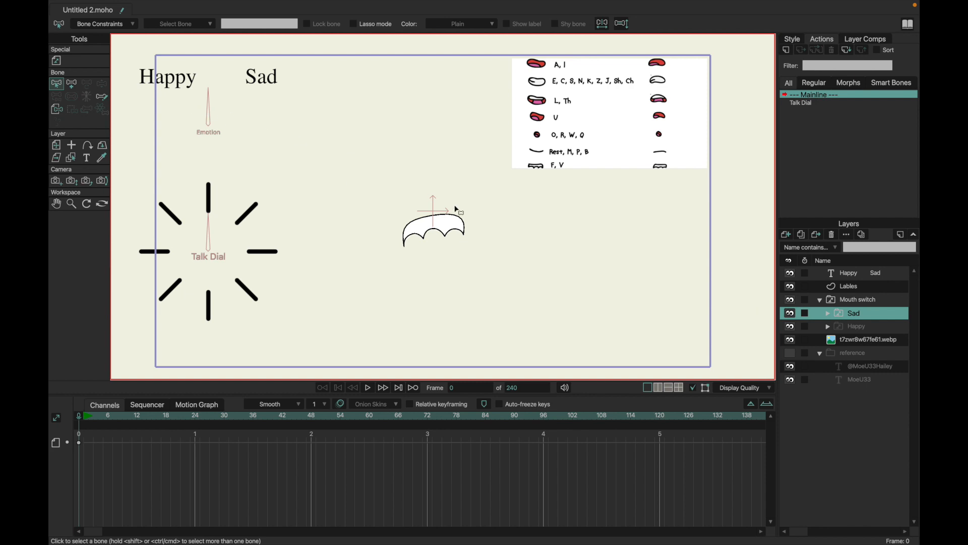
Move the Happy Sad text layer slightly left to X -1.4854, keeping it above the dial.
click(842, 277)
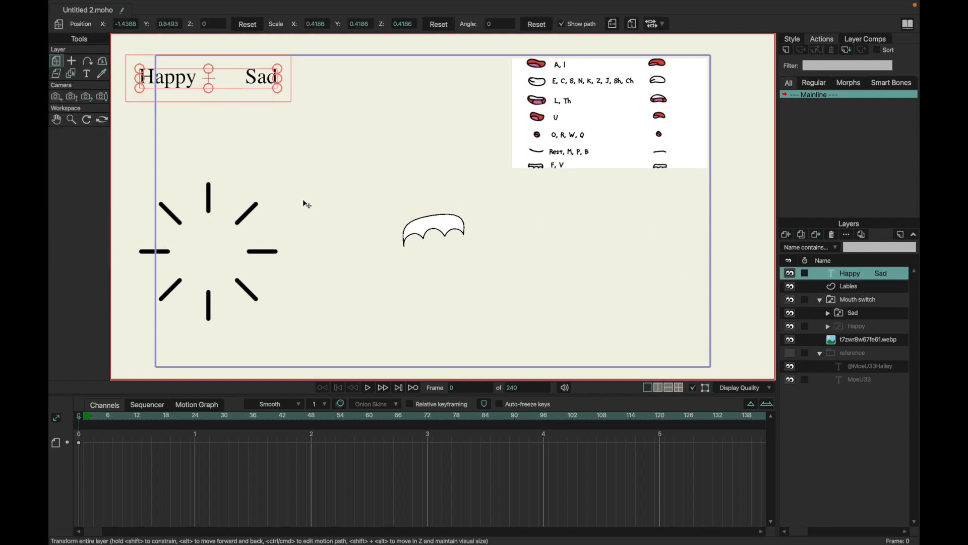
drag(301, 202, 311, 311)
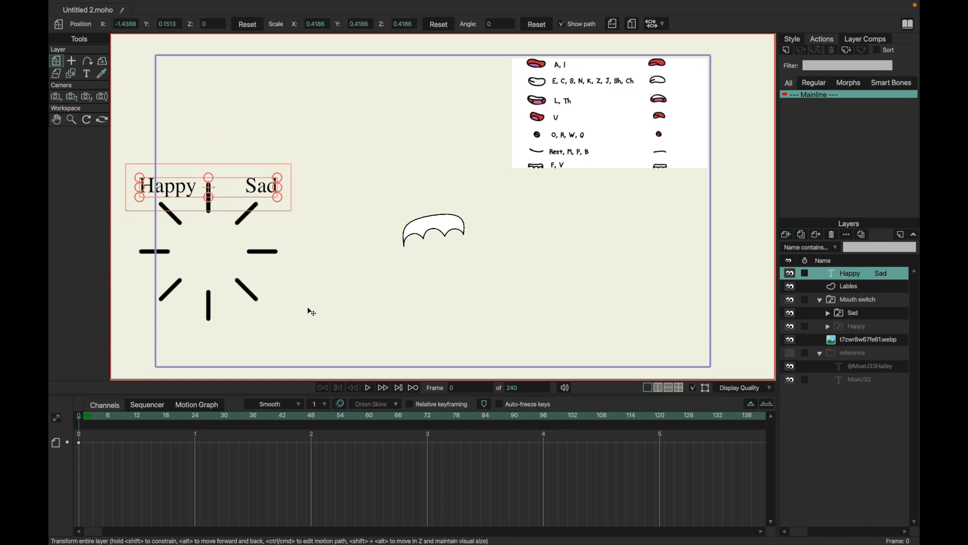
key(super+z)
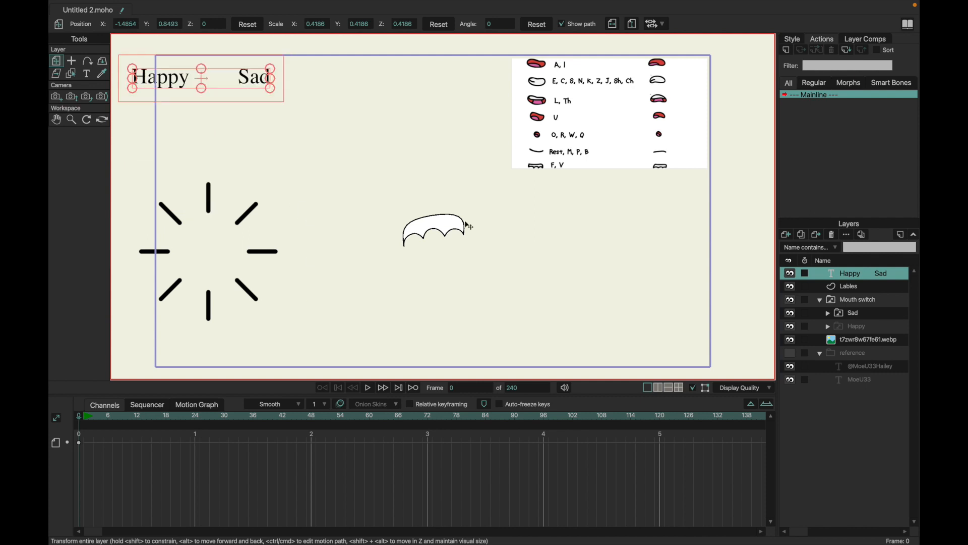
Create a smart bone action named Emotion for the Mouth switch's Emotion bone.
click(846, 301)
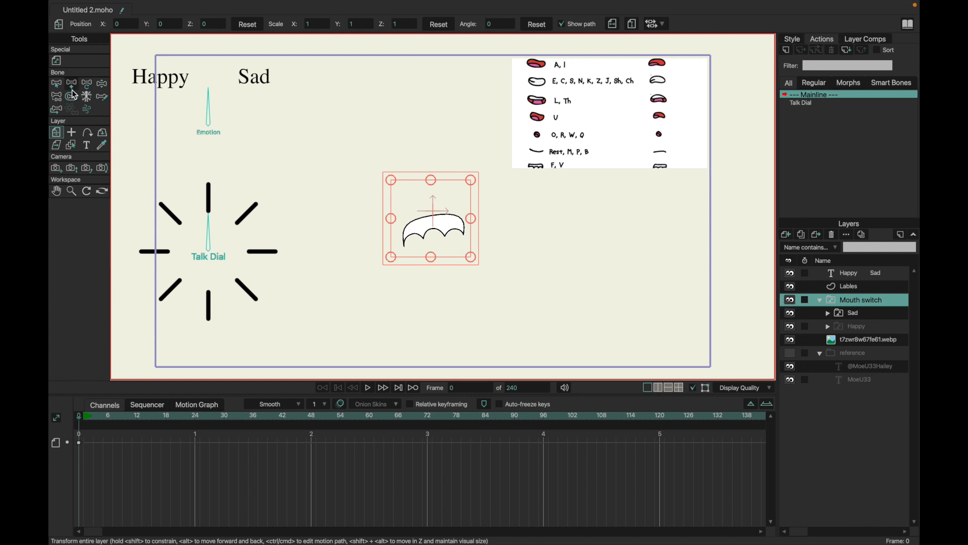
click(56, 84)
click(218, 112)
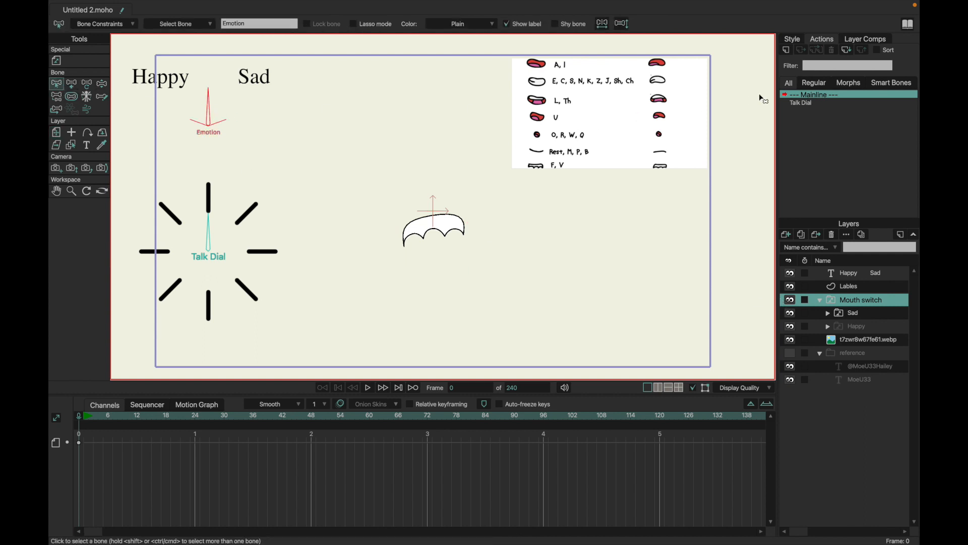
click(787, 50)
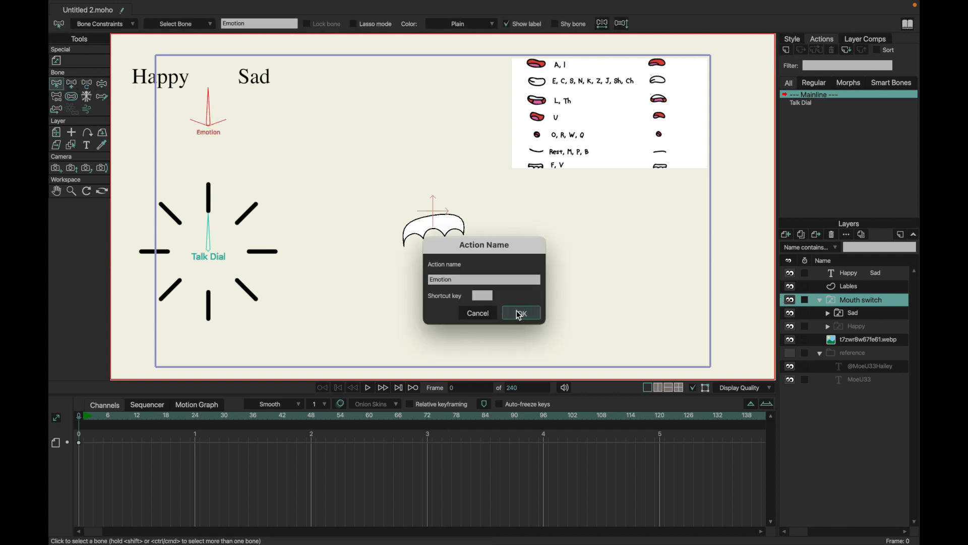
click(521, 314)
Key the Emotion bone's angle at 160 on frame 1, 90 on frame 12 and 20 on frame 24.
click(73, 85)
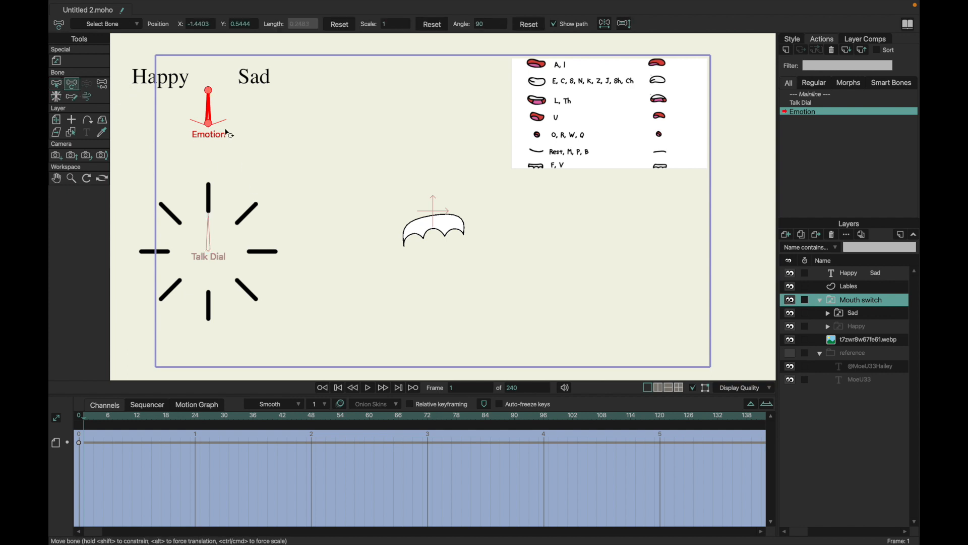
drag(216, 112, 161, 108)
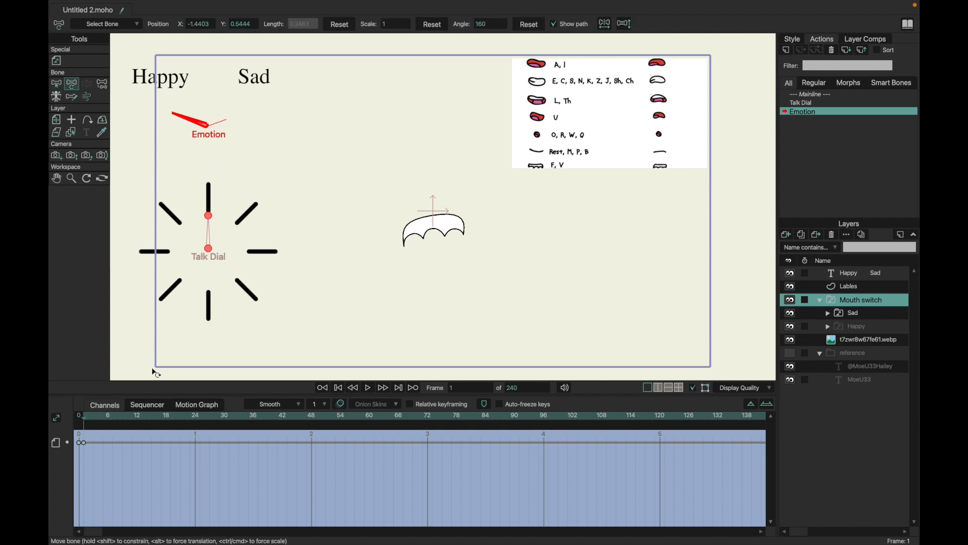
click(139, 416)
click(529, 25)
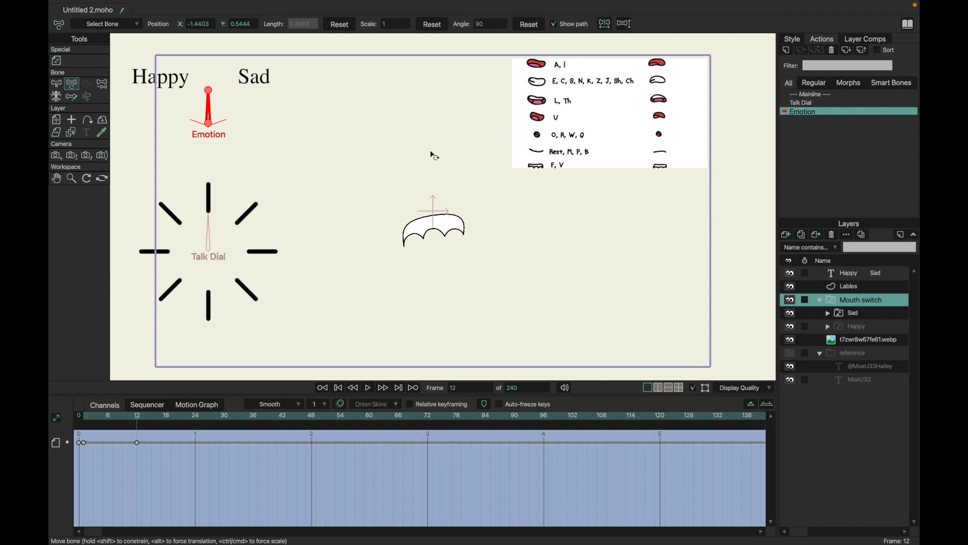
click(195, 419)
drag(214, 121, 260, 129)
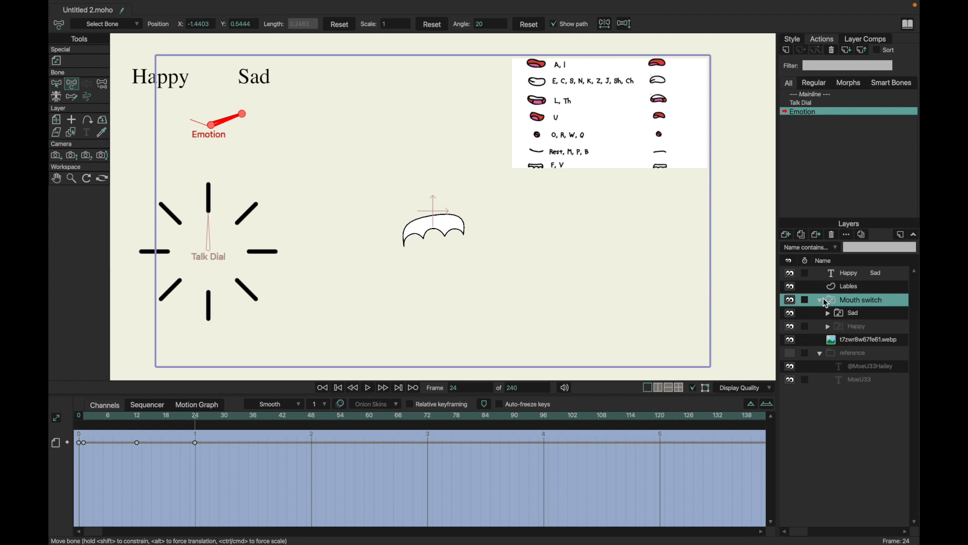
At frame 1 of the Emotion action, set the Mouth switch to Happy.
click(83, 416)
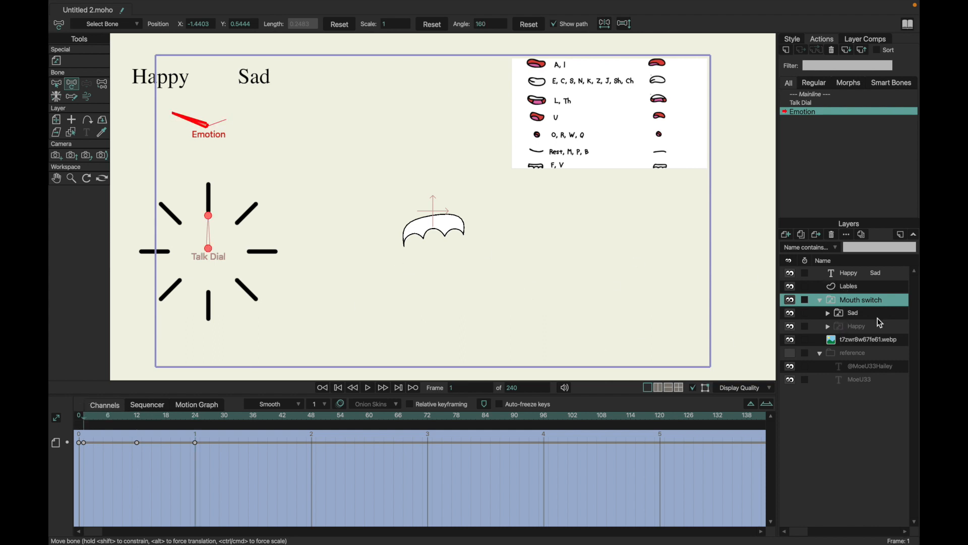
right_click(856, 301)
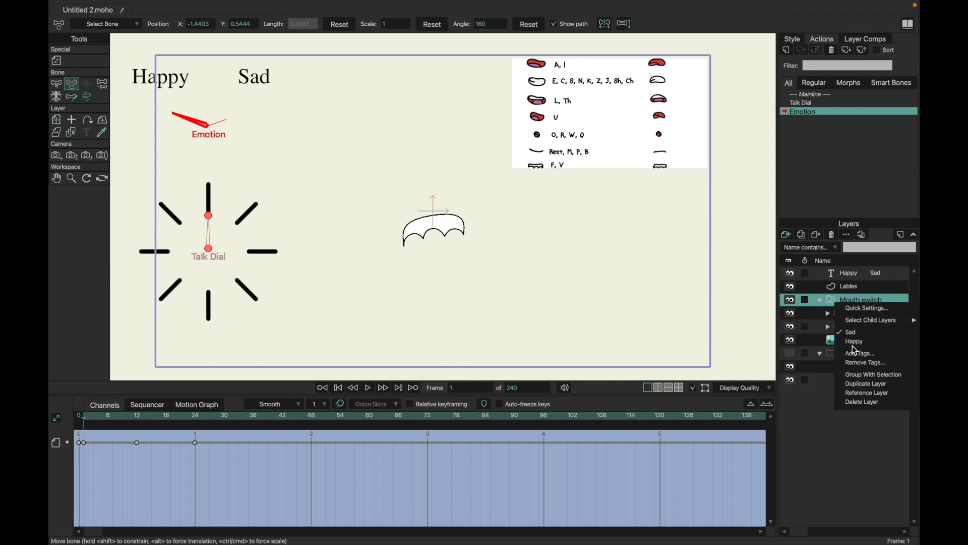
click(855, 343)
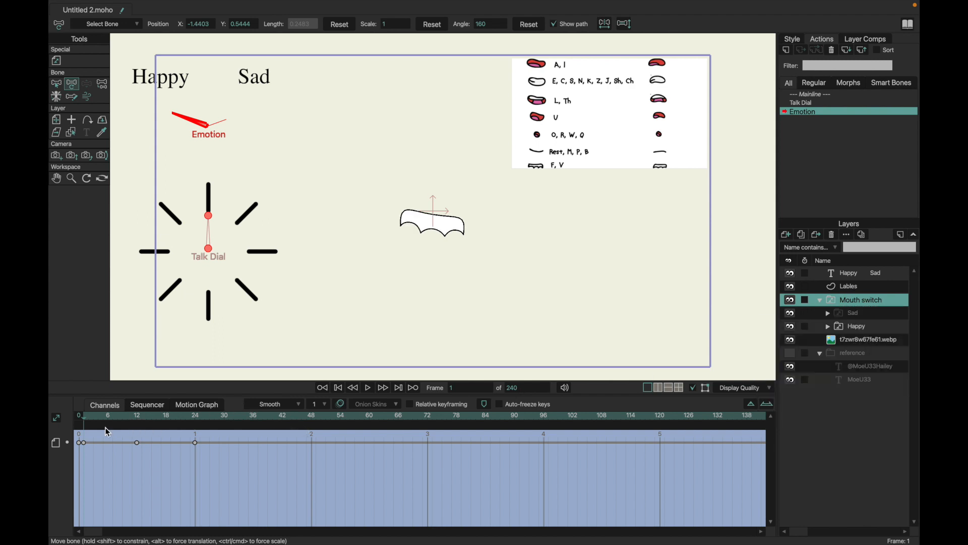
mouse_move(85, 444)
mouse_down()
mouse_move(109, 446)
mouse_move(85, 446)
mouse_up()
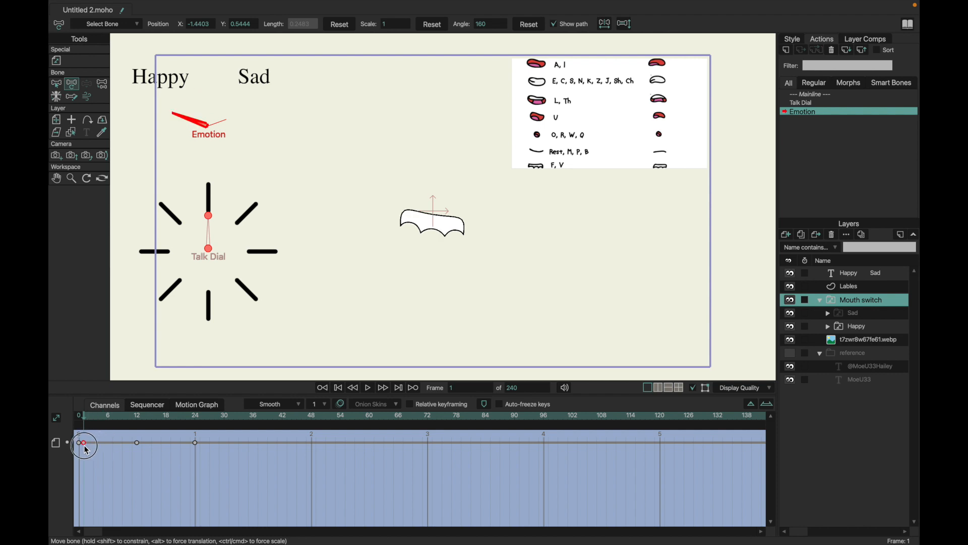
At frame 18 of the Emotion action, set the Mouth switch to Sad.
click(106, 417)
drag(111, 420, 167, 419)
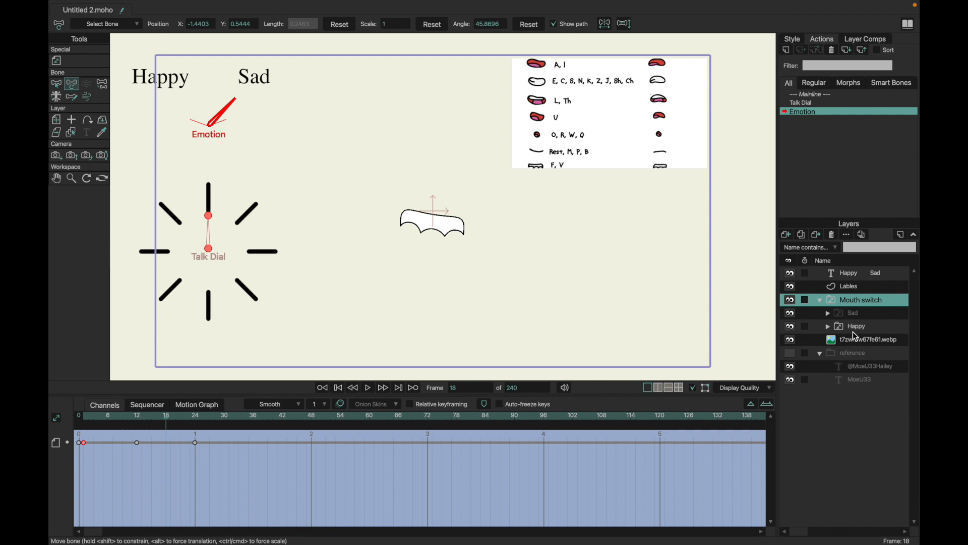
right_click(859, 292)
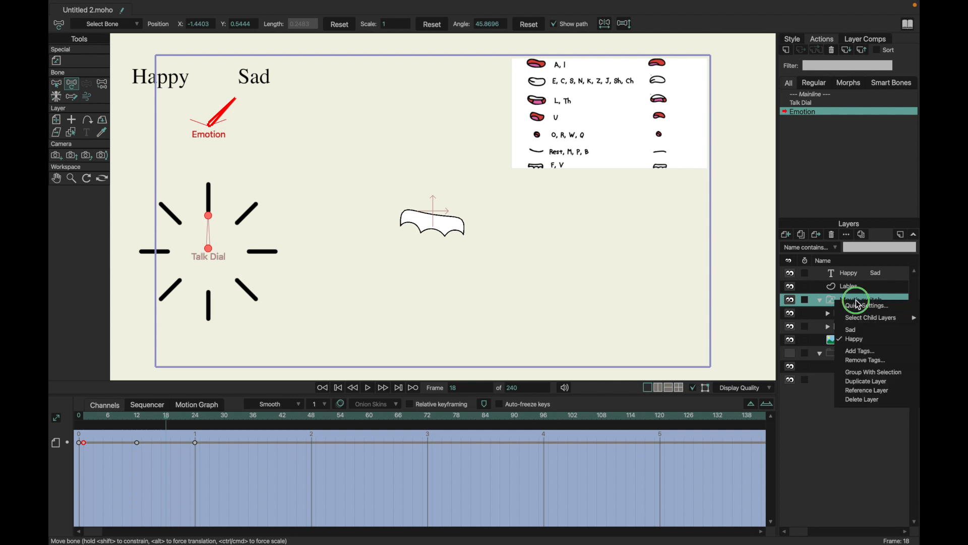
click(860, 328)
Scrub the Emotion action between frames 9 and 21 to check the mouth set change, and collapse the Mouth switch group.
click(126, 418)
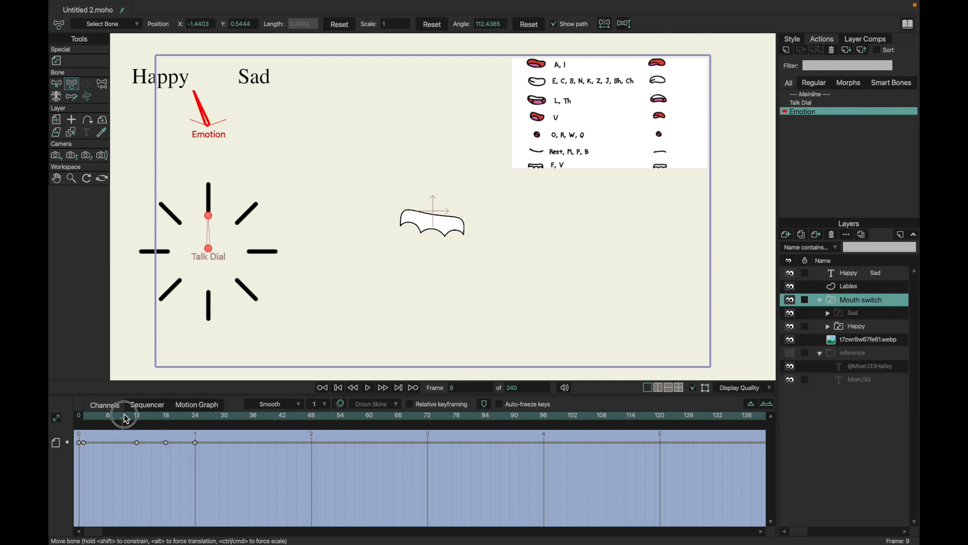
mouse_move(126, 418)
mouse_down()
mouse_move(101, 416)
mouse_move(192, 414)
mouse_move(125, 401)
mouse_move(184, 400)
mouse_move(124, 399)
mouse_move(182, 397)
mouse_up()
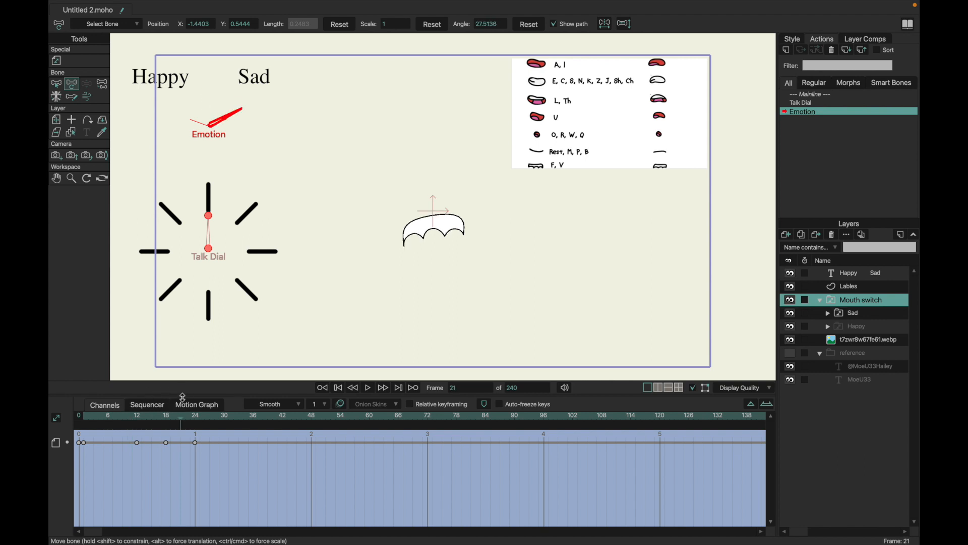
click(821, 300)
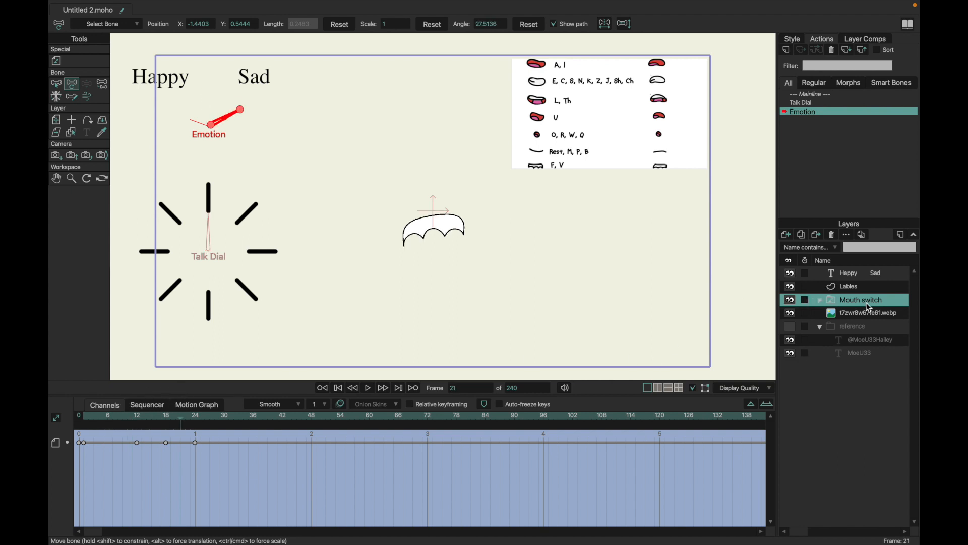
Return to the Mainline and rotate the Emotion and Talk Dial bones through their ranges to test the Happy and Sad mouths.
click(812, 96)
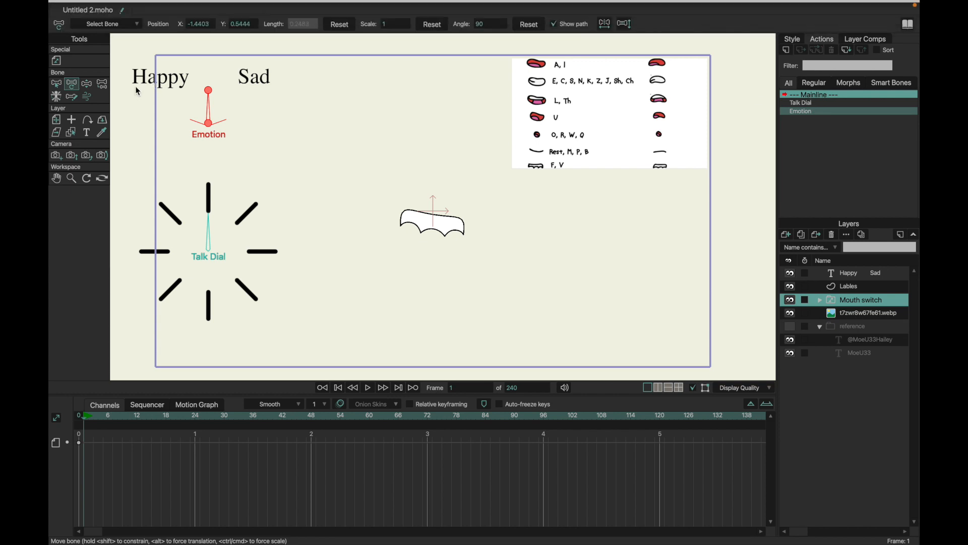
key(z)
drag(222, 93, 325, 74)
drag(222, 228, 171, 242)
drag(240, 110, 181, 115)
drag(185, 255, 255, 250)
drag(201, 126, 220, 108)
drag(245, 251, 183, 305)
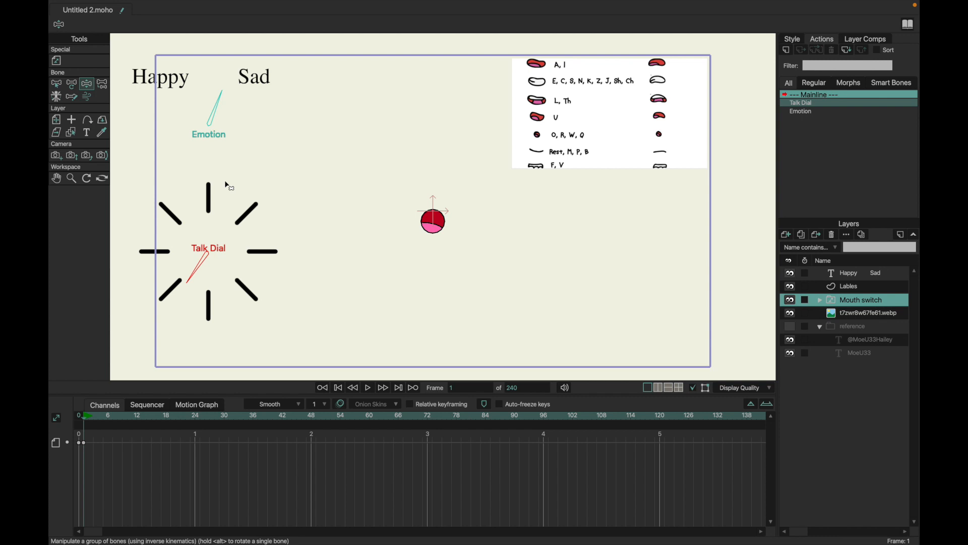
drag(202, 283, 212, 202)
drag(224, 235, 219, 234)
mouse_move(225, 124)
mouse_down()
mouse_move(210, 107)
mouse_move(216, 114)
mouse_up()
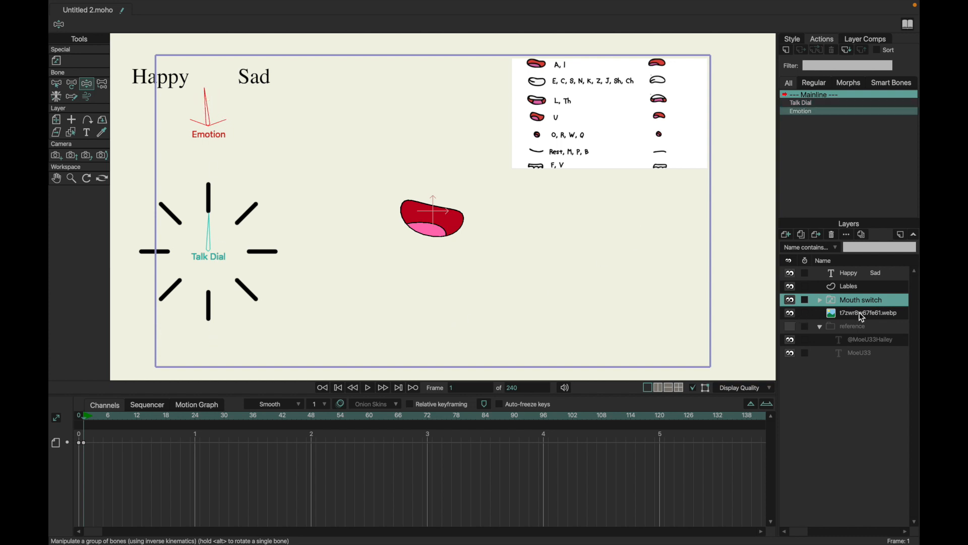
Delete the t7zwr8w67fe61.webp reference image layer and reselect the Mouth switch.
click(840, 312)
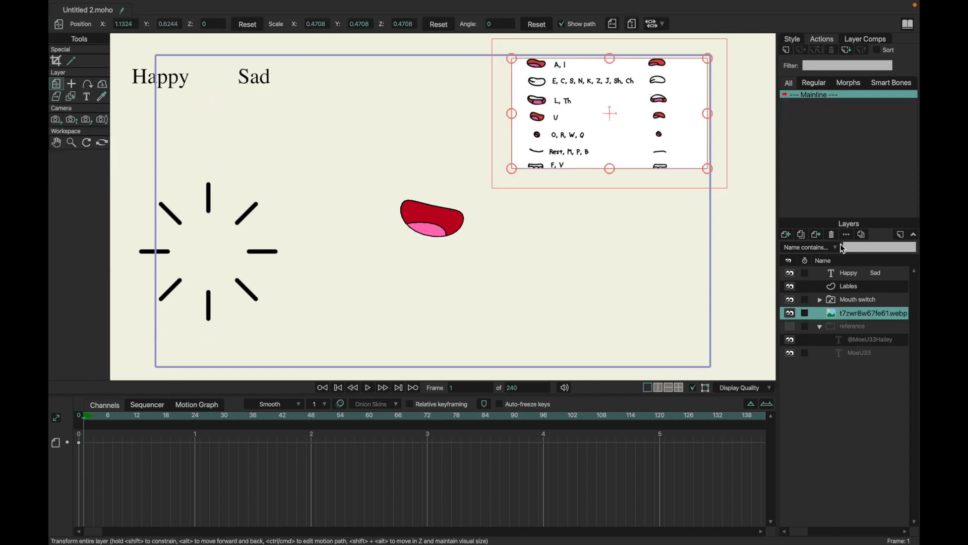
click(832, 234)
click(840, 301)
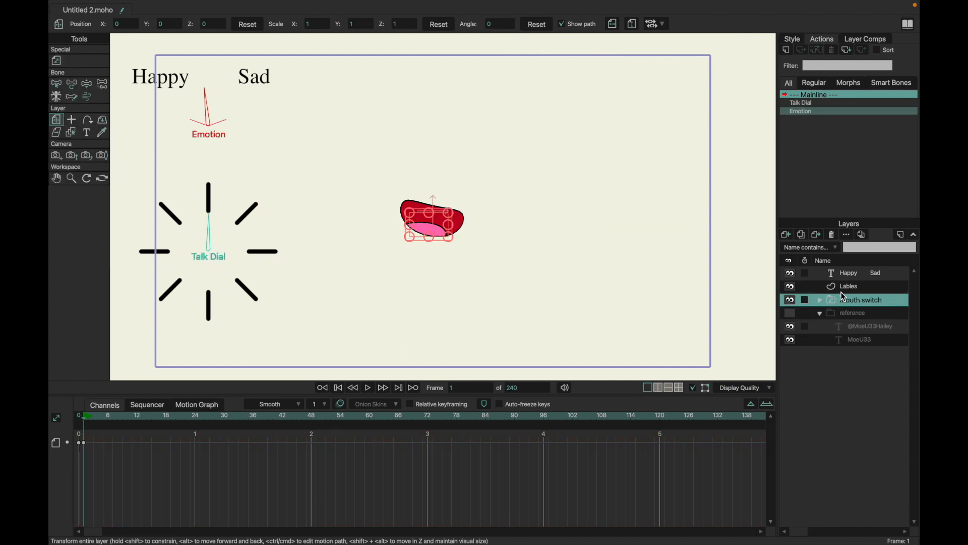
Group the Happy Sad text, Lables and Mouth switch layers at frame 0 as Switch, then collapse and hide the group.
shift+click(835, 274)
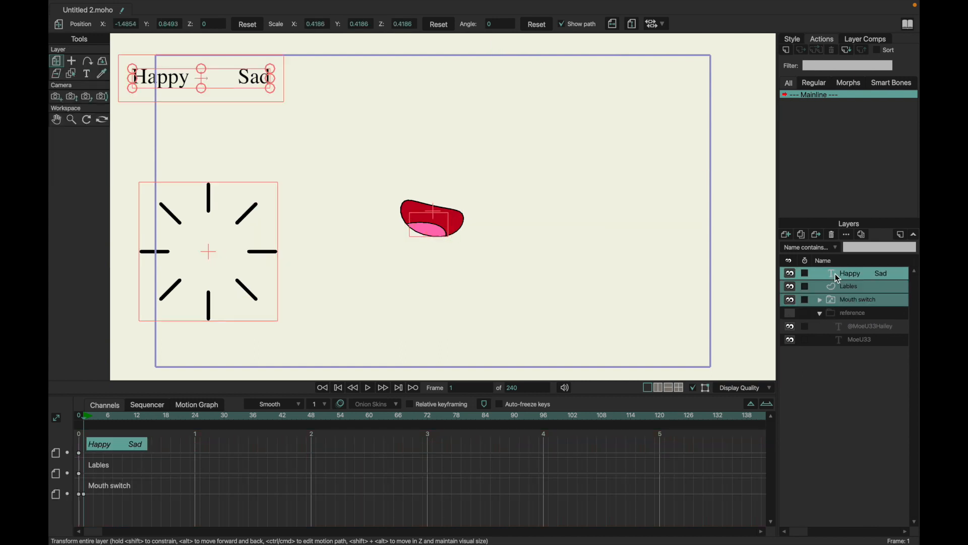
click(819, 314)
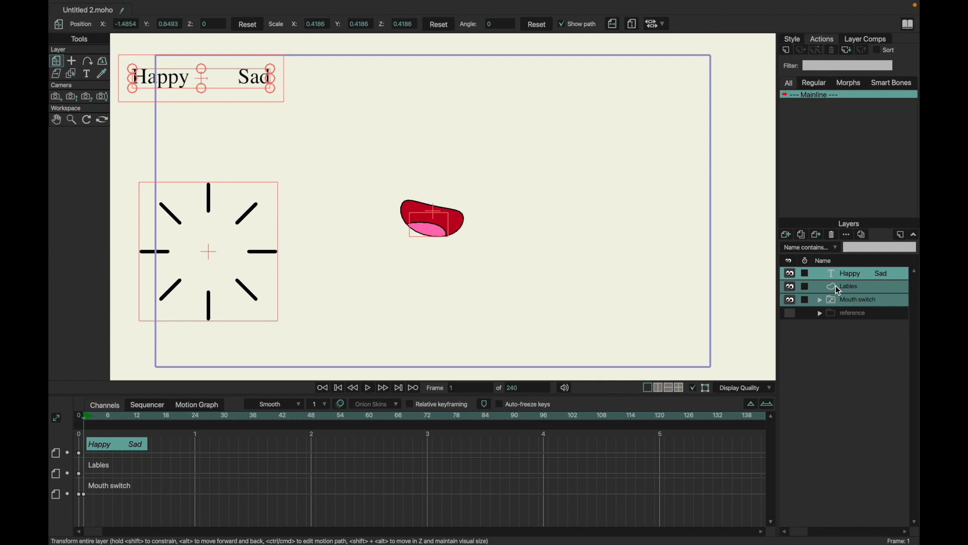
click(788, 236)
click(869, 347)
key(Left)
click(788, 235)
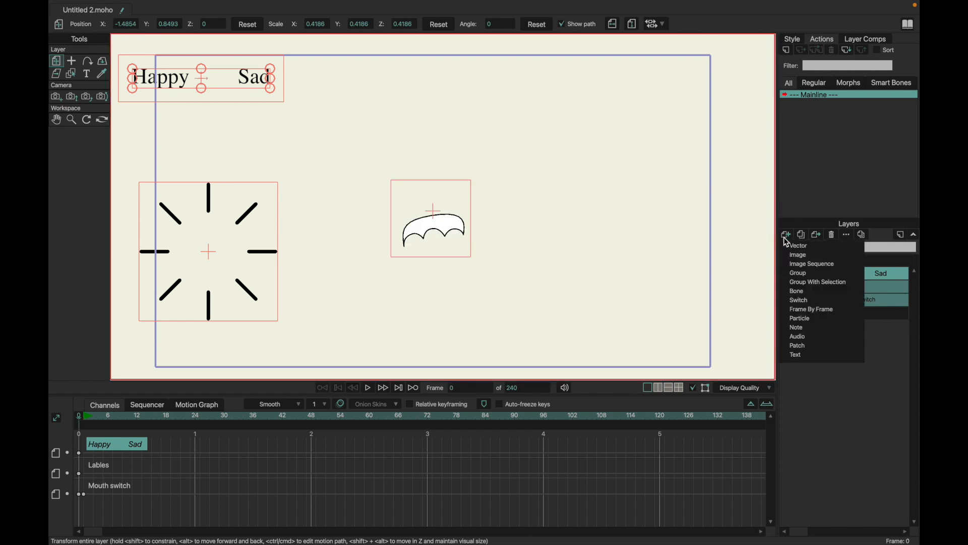
click(833, 279)
text(Swit)
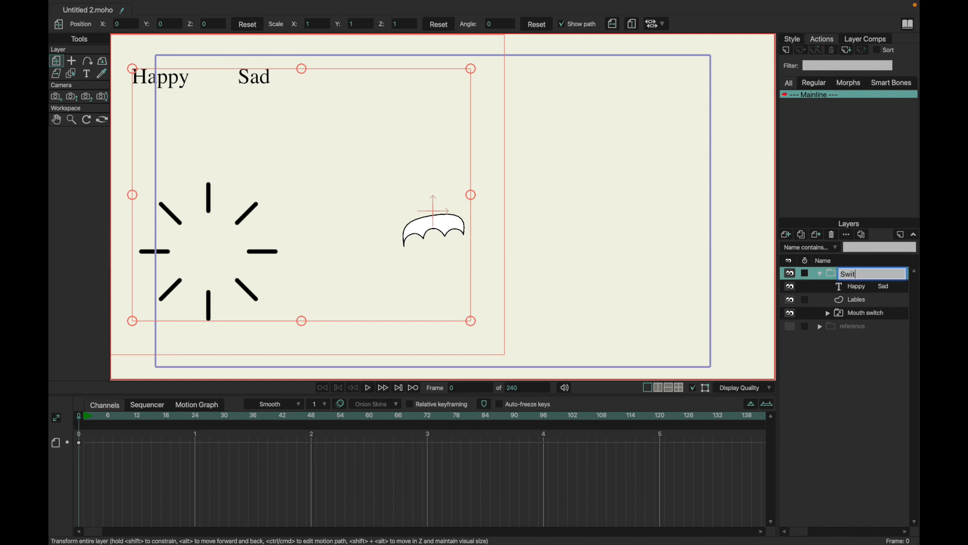
key(Return)
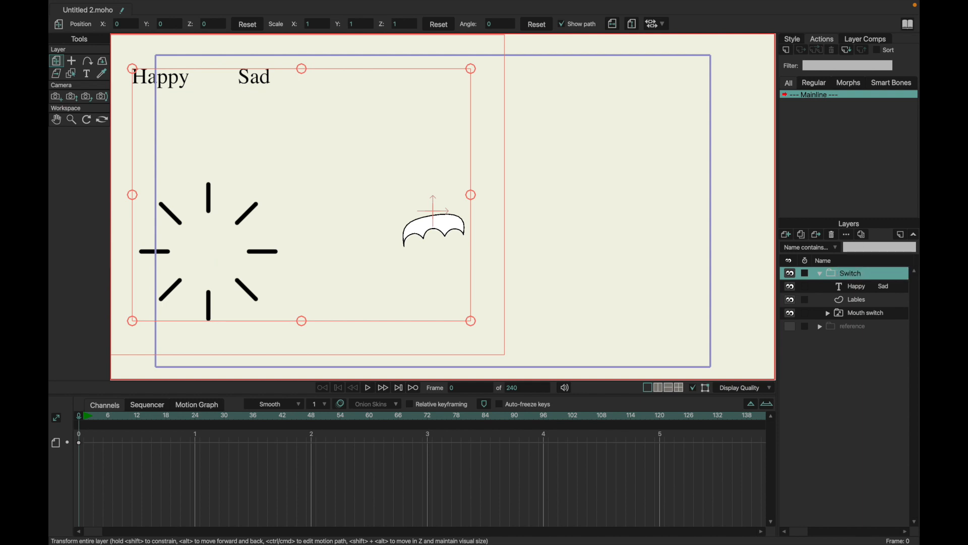
click(819, 273)
click(793, 274)
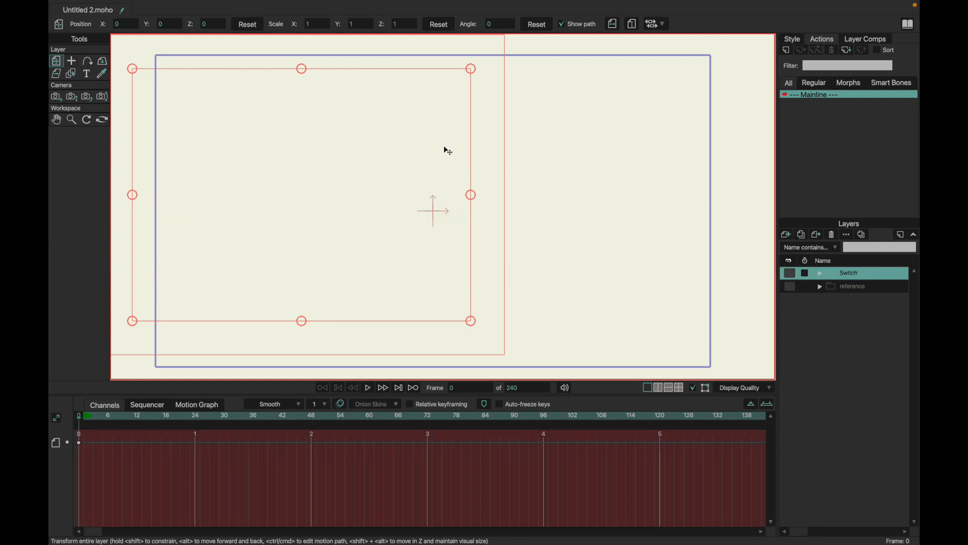
Add a vector layer and a bone layer, and nest the vector layer inside the bone layer.
click(786, 235)
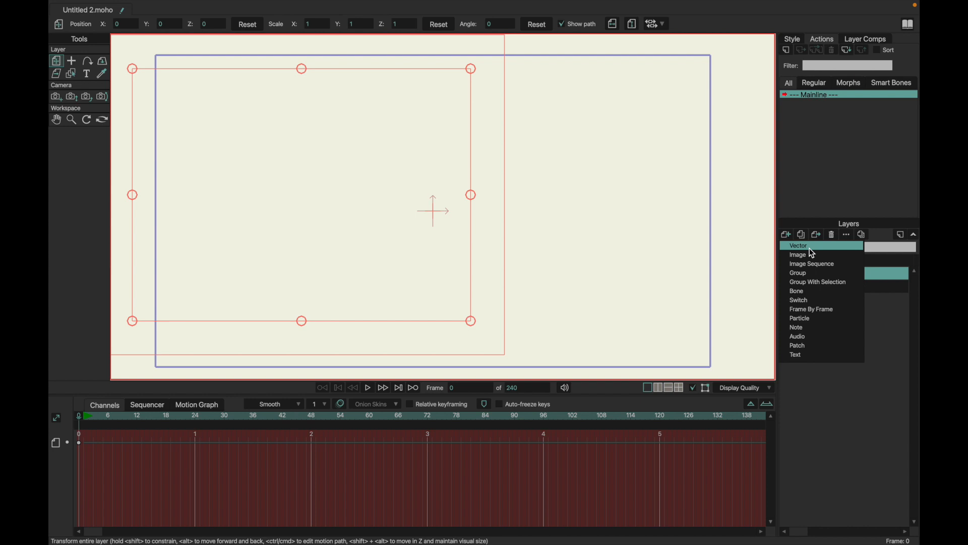
click(811, 248)
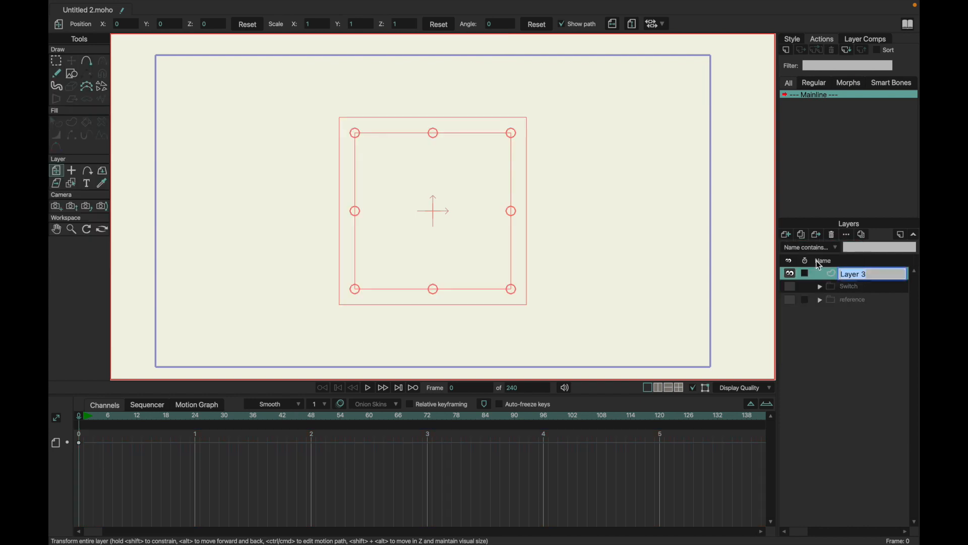
click(70, 75)
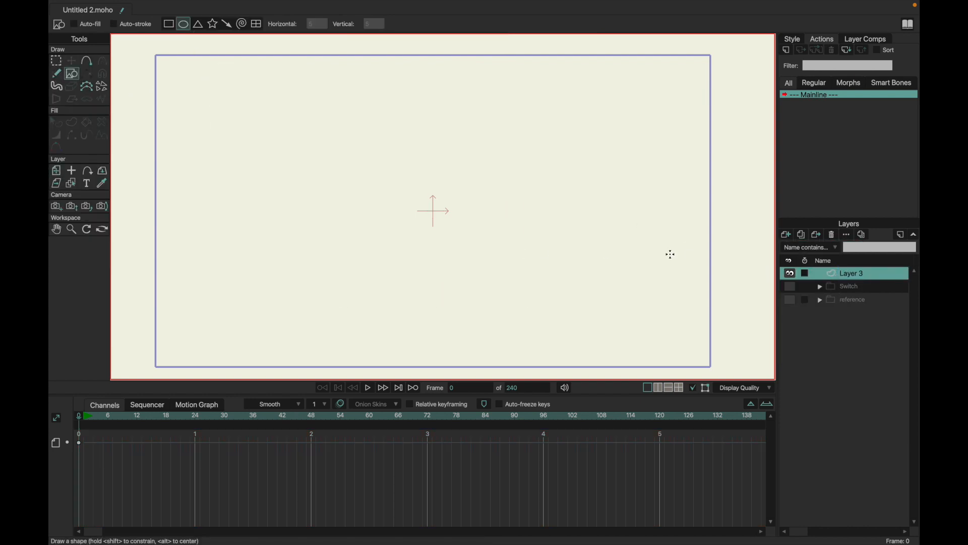
click(786, 235)
click(816, 289)
click(840, 286)
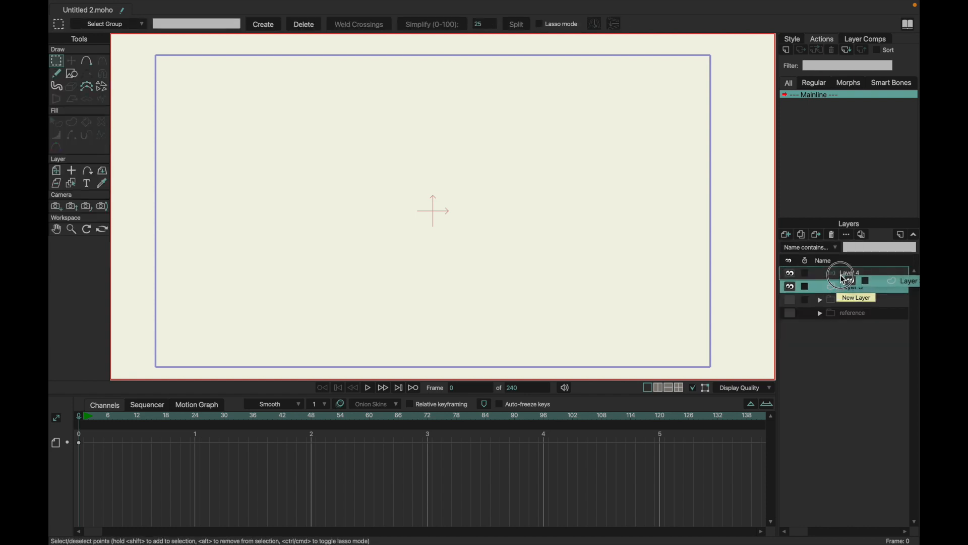
Rename the new bone layer Rig and its nested vector layer Inside.
double_click(846, 273)
text(Ri)
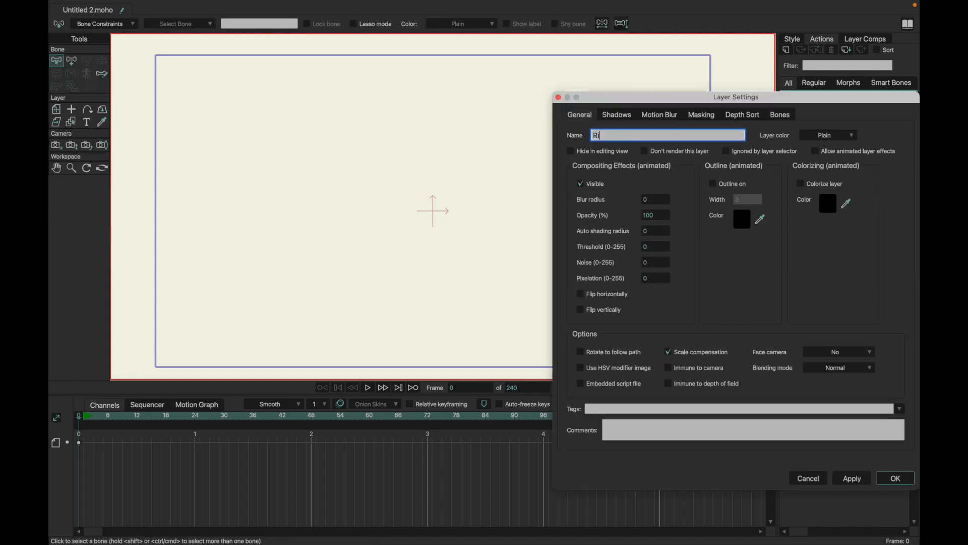
text(g)
key(Return)
double_click(848, 289)
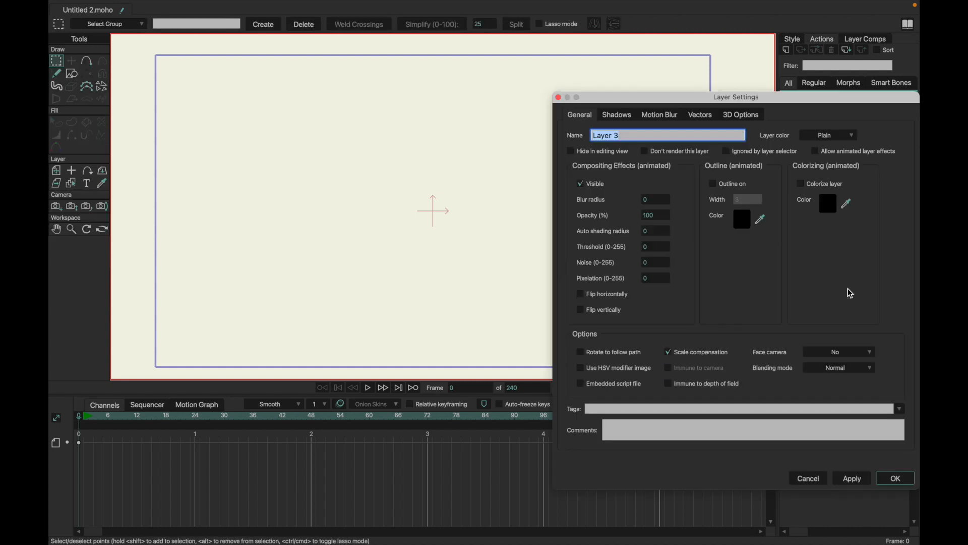
text(I)
key(Return)
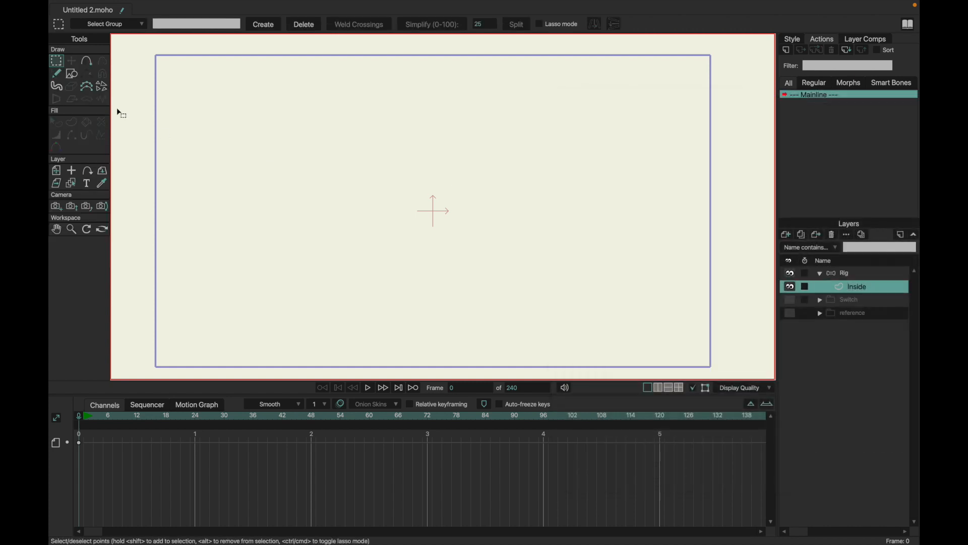
Draw a circle on the Inside layer and centre it at X 0, Y 0.
click(72, 74)
drag(302, 144, 463, 242)
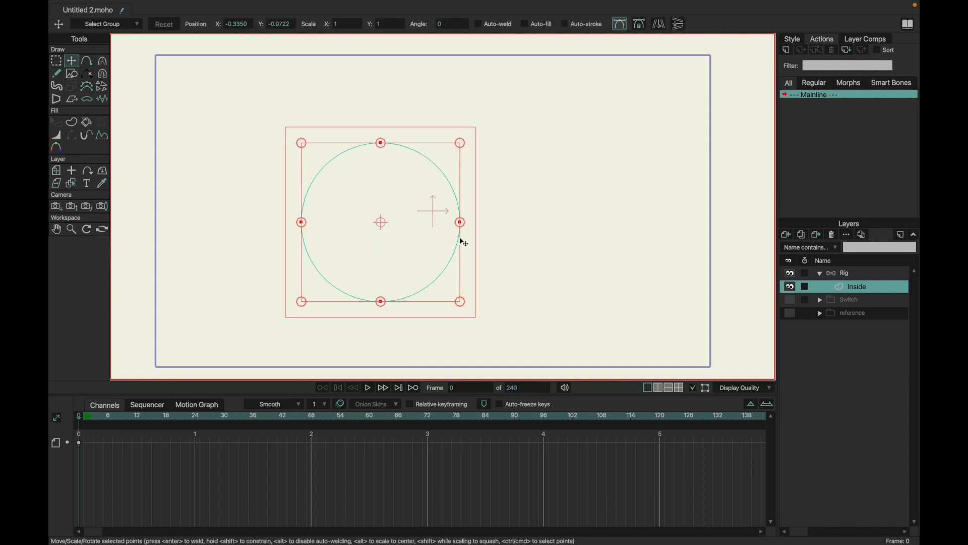
click(243, 25)
text(0)
key(Return)
click(288, 24)
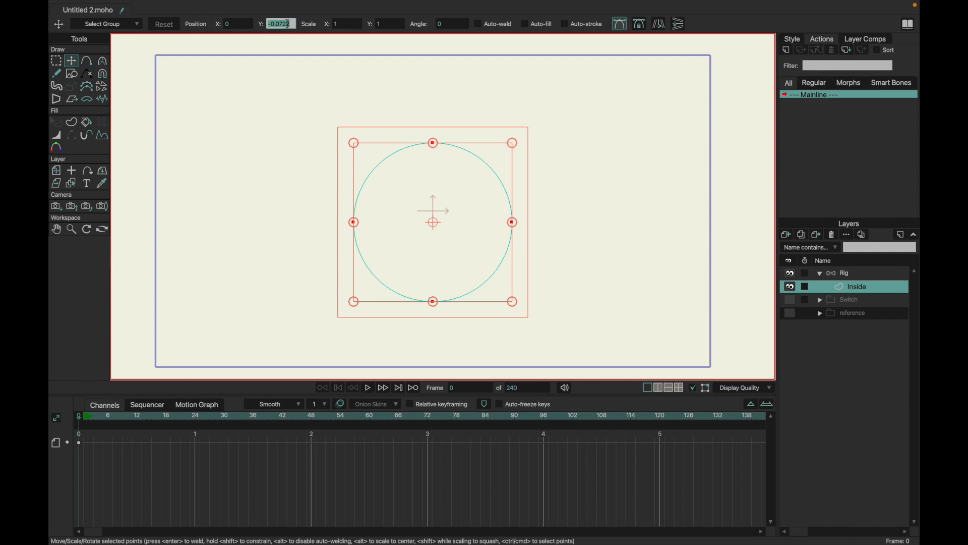
text(0)
key(Return)
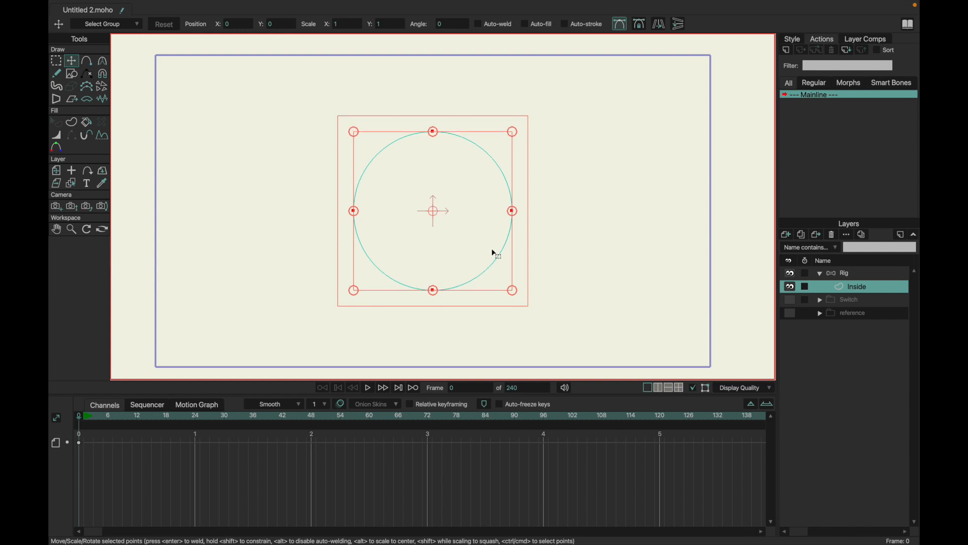
Raise the circle's two side points together to flatten the top into a mouth shape.
key(g)
drag(335, 195, 391, 242)
drag(491, 203, 613, 284)
key(t)
drag(553, 335, 551, 284)
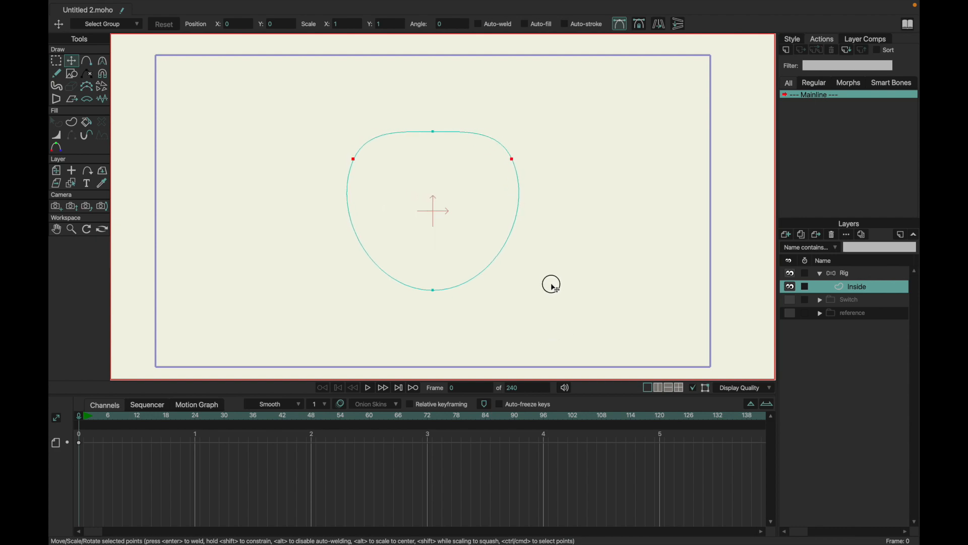
Paint the mouth shape with the red fill and black stroke.
key(g)
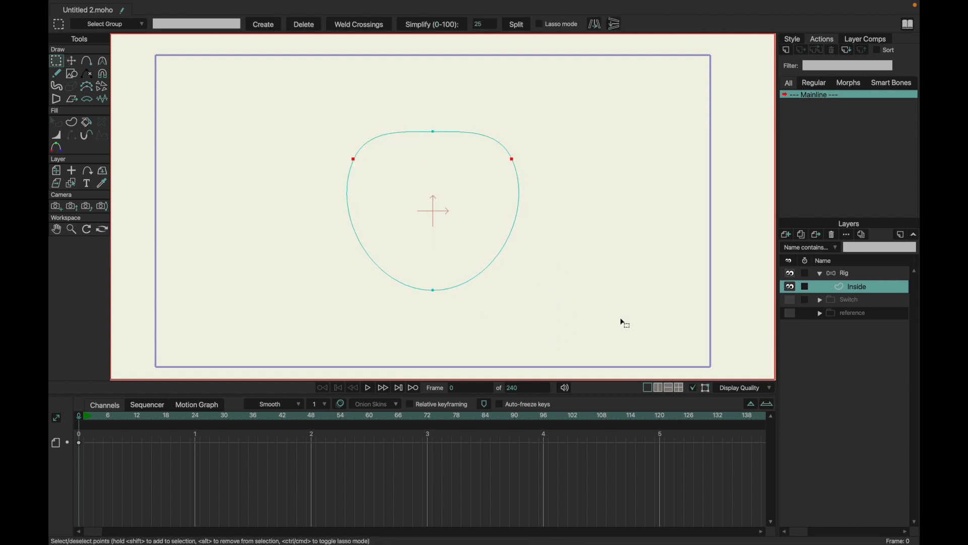
key(p)
scroll(525, 251, up, 3)
click(448, 222)
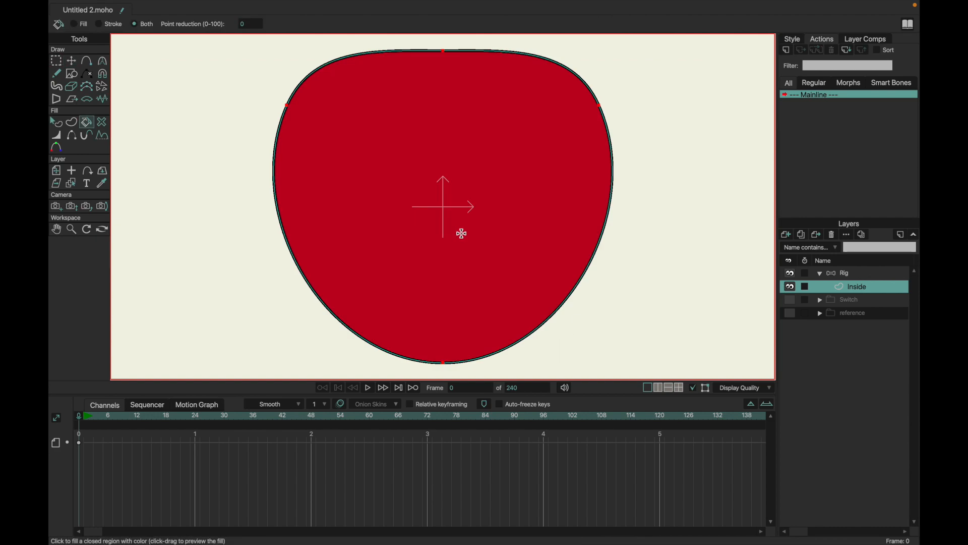
scroll(461, 233, down, 3)
key(q)
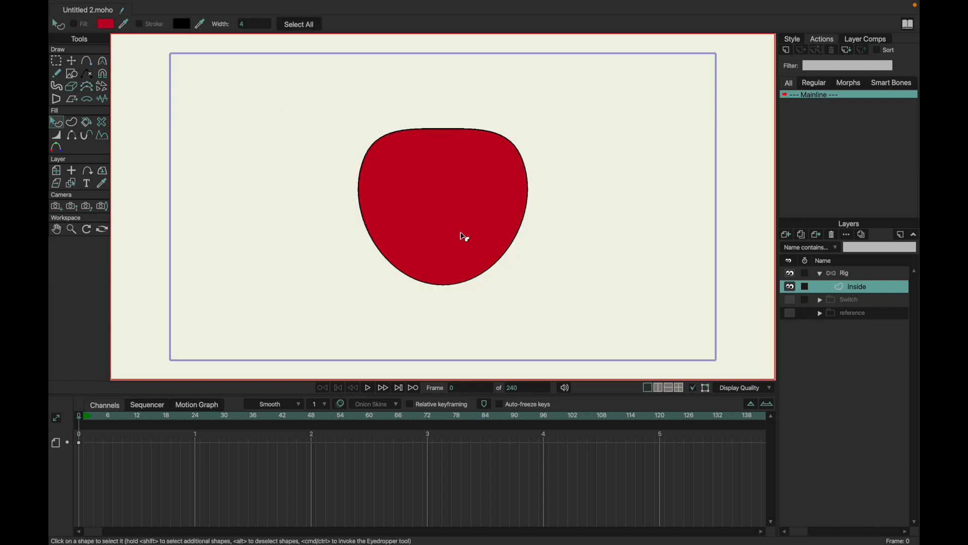
Add a vector layer named Teeth above Inside in the Rig layer.
click(786, 236)
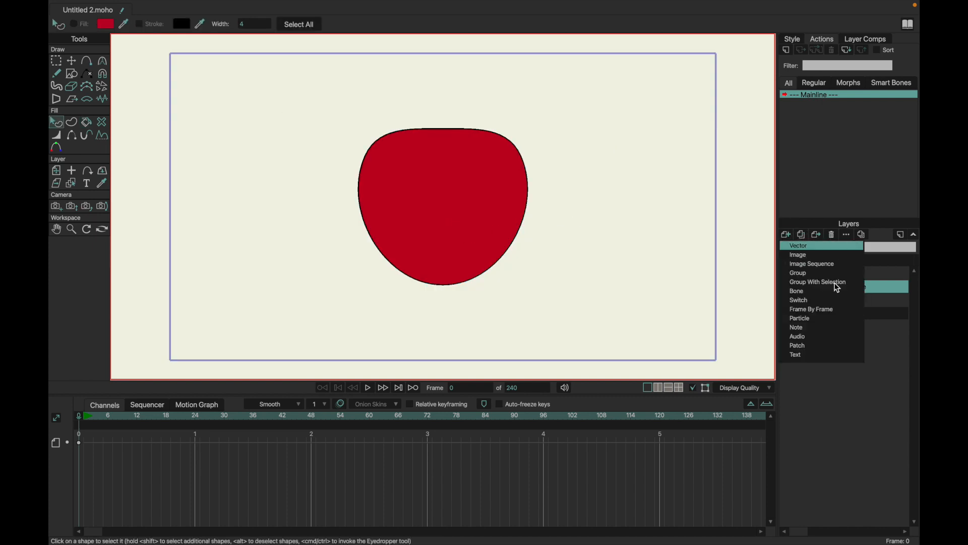
click(798, 246)
double_click(844, 288)
text(Te)
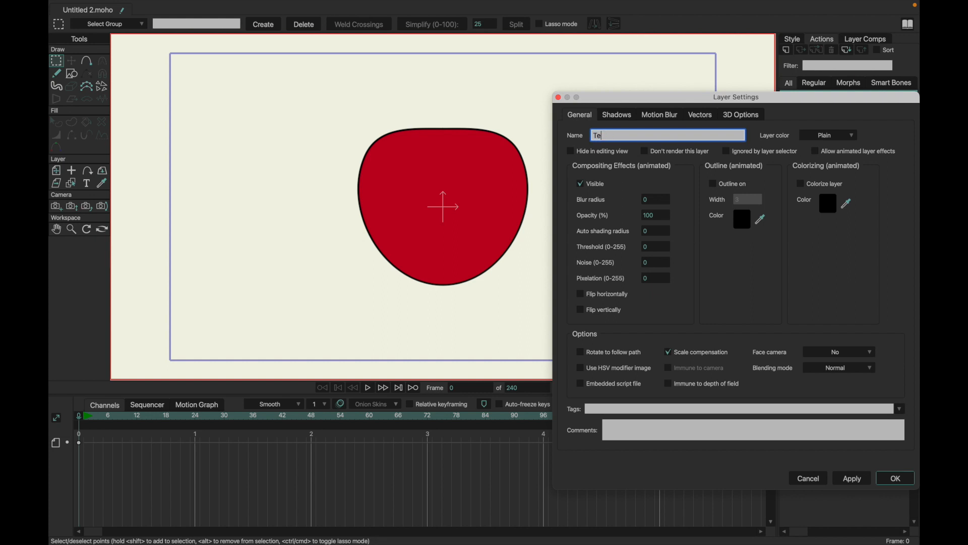
text(eth)
key(Return)
Draw a rectangle wider than the mouth on the Teeth layer and centre it at X 0, Y 0.
click(70, 73)
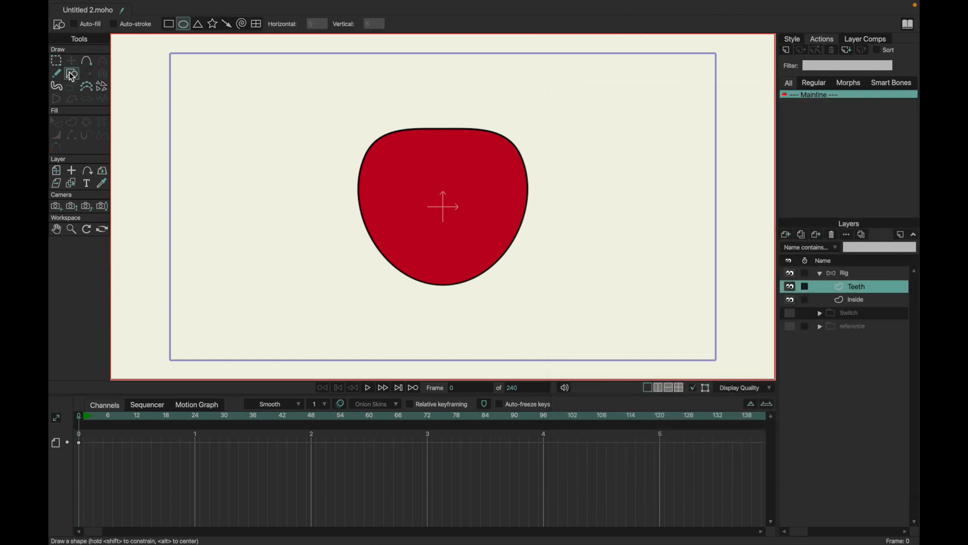
click(169, 24)
drag(318, 112, 561, 196)
key(t)
double_click(275, 25)
text(0)
key(Return)
double_click(230, 23)
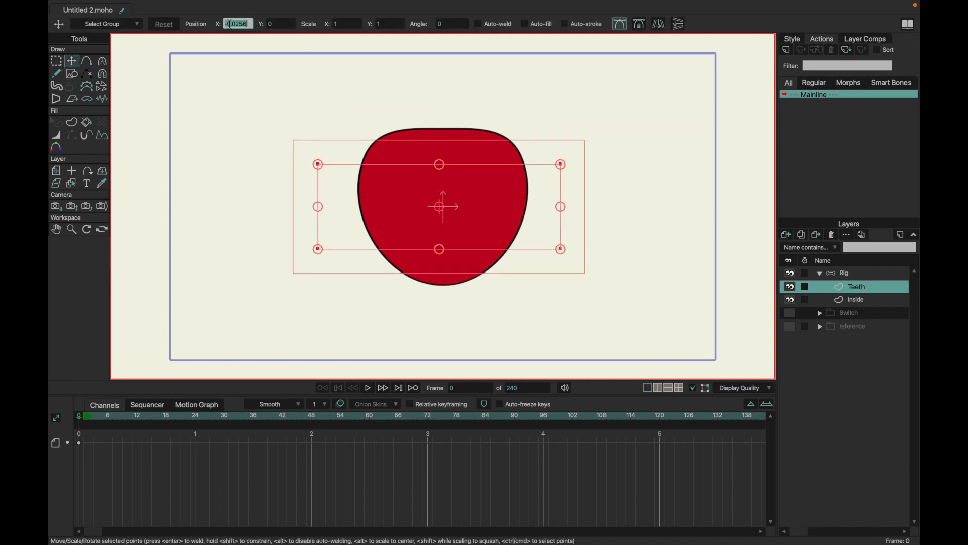
text(0)
key(Return)
Move the teeth rectangle up over the mouth's upper edge and paint it with a white fill and black stroke.
drag(460, 229, 461, 151)
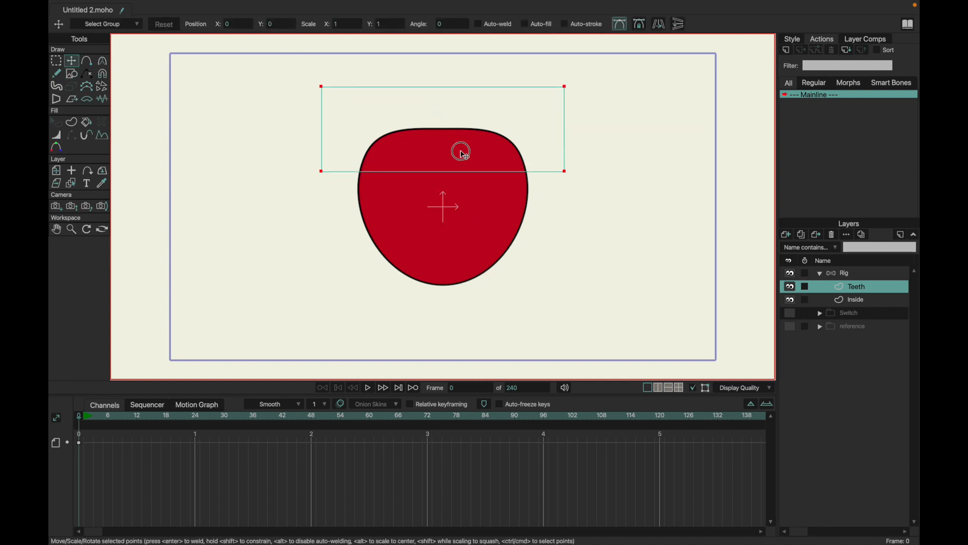
key(p)
click(461, 151)
key(q)
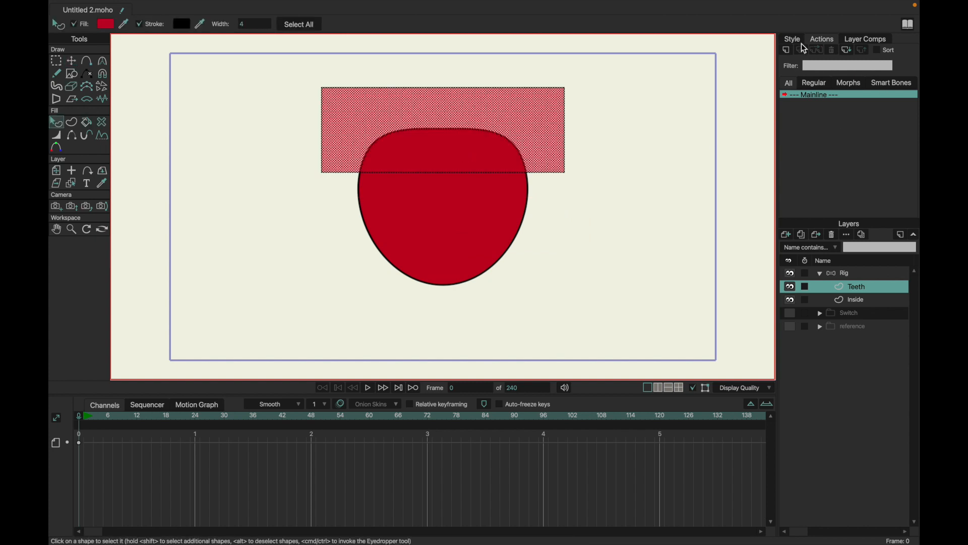
click(803, 45)
click(836, 125)
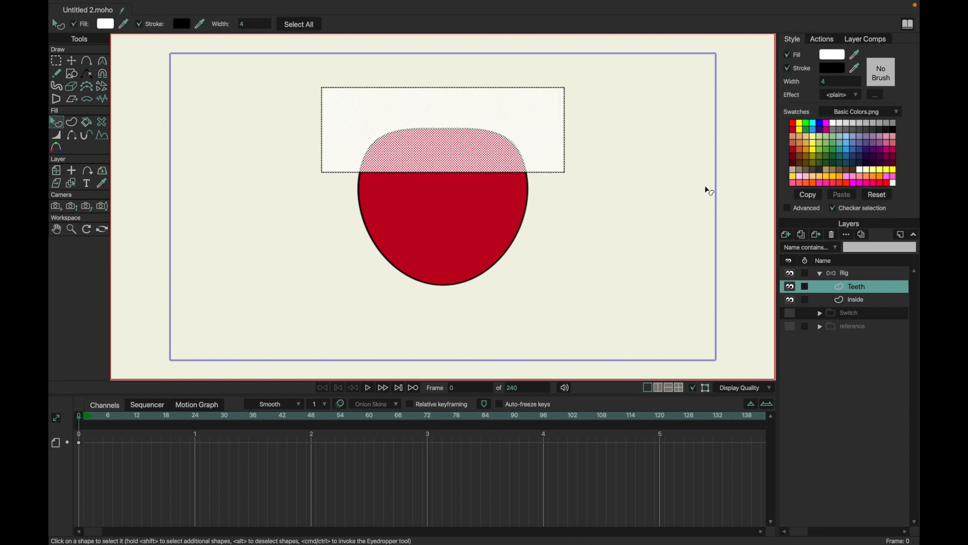
Duplicate the white teeth rectangle and move the copy straight down over the mouth's lower edge, to Y about -0.55.
key(t)
key(g)
click(490, 183)
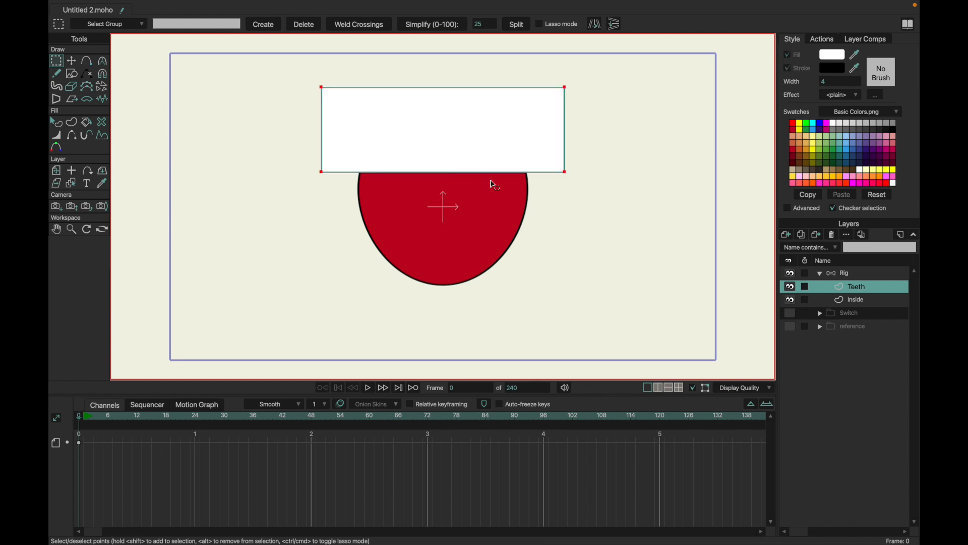
key(t)
drag(491, 235, 484, 400)
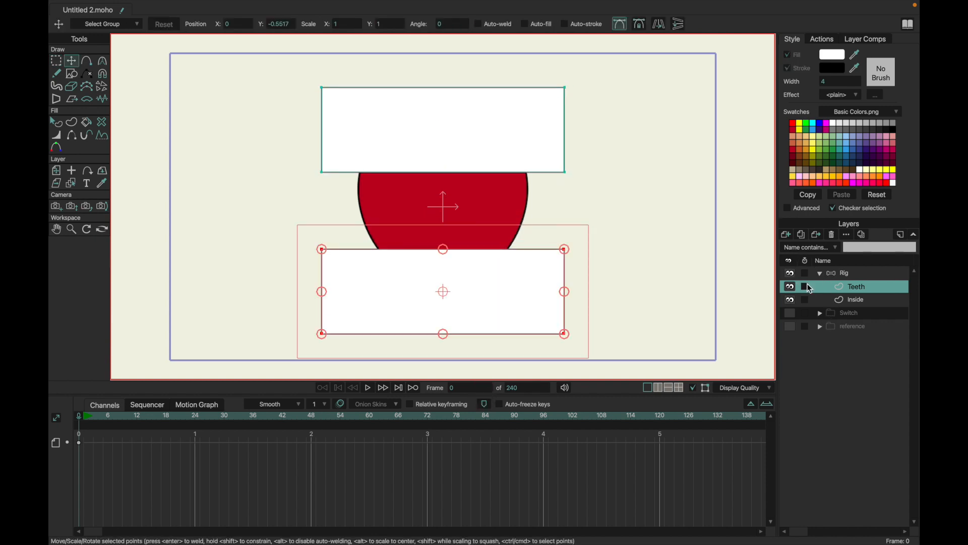
Add a vector layer named Tounge between the Teeth and Inside layers.
click(821, 299)
click(786, 234)
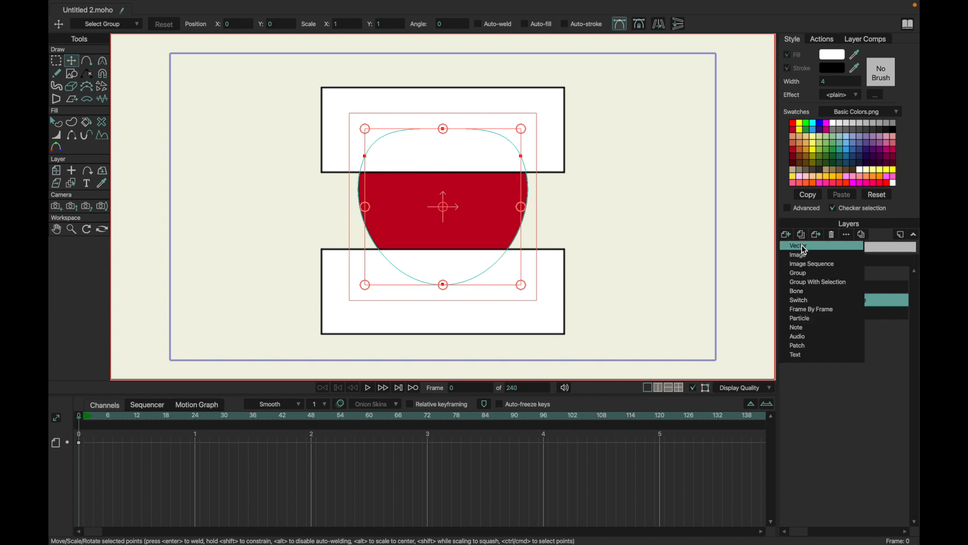
click(804, 245)
double_click(852, 298)
text(Tounge)
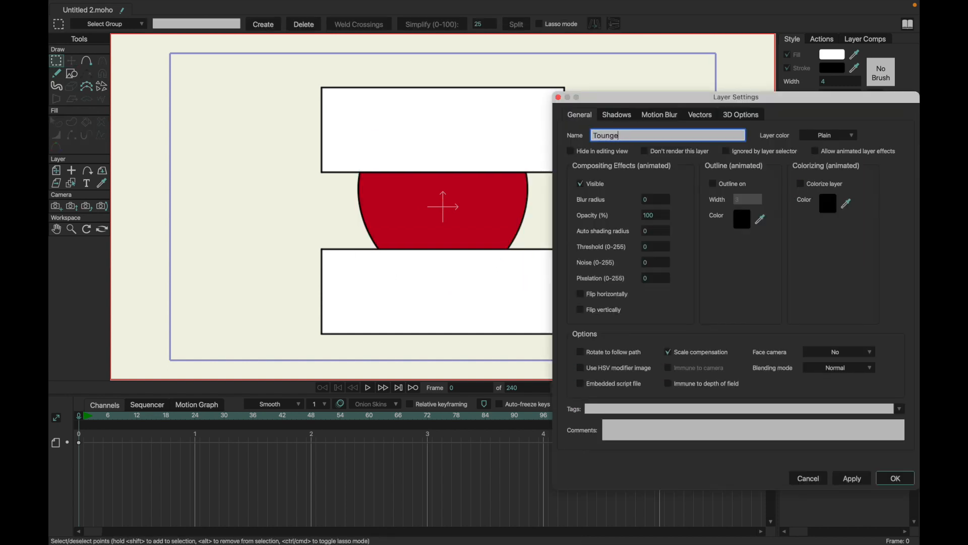
key(Return)
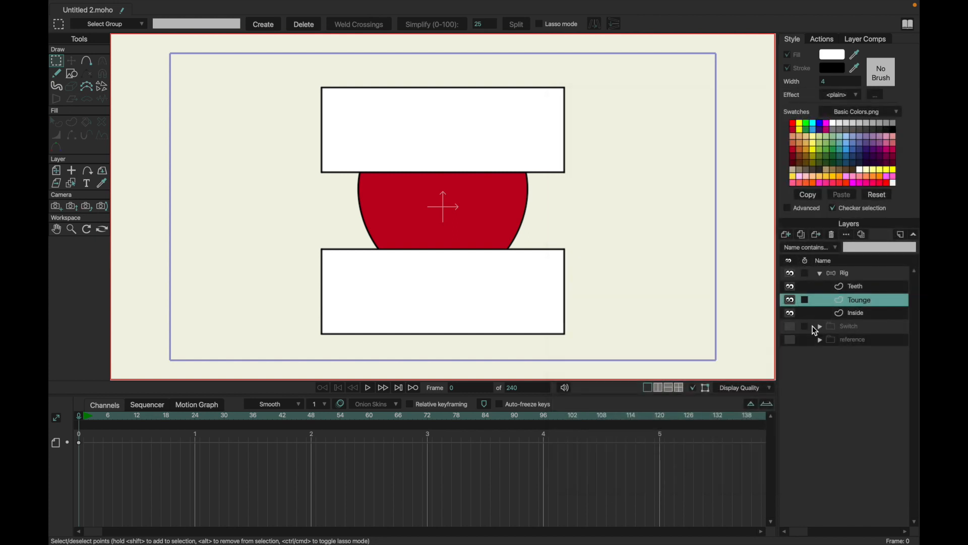
Draw an oval on the Tounge layer over the mouth's lower half and centre it horizontally at X 0.
click(71, 74)
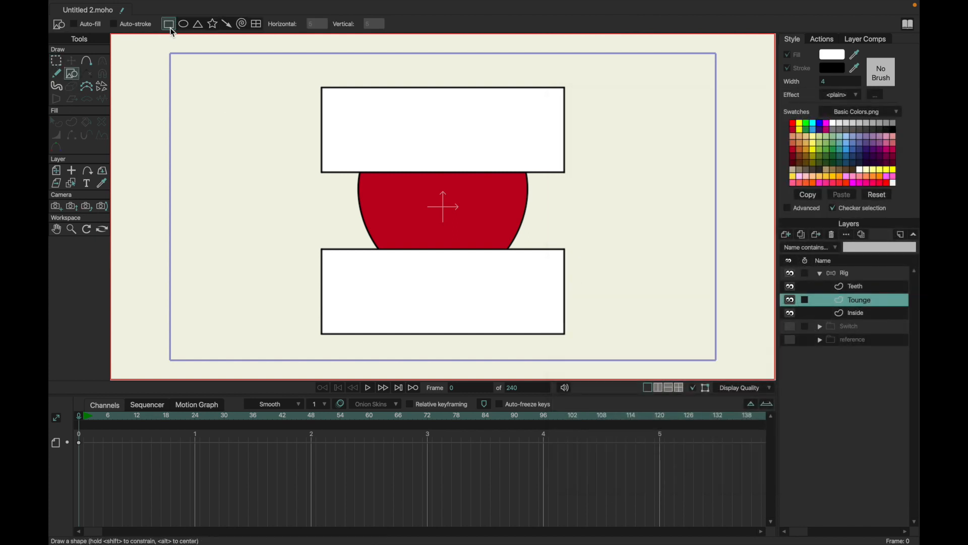
click(184, 24)
drag(365, 199, 501, 294)
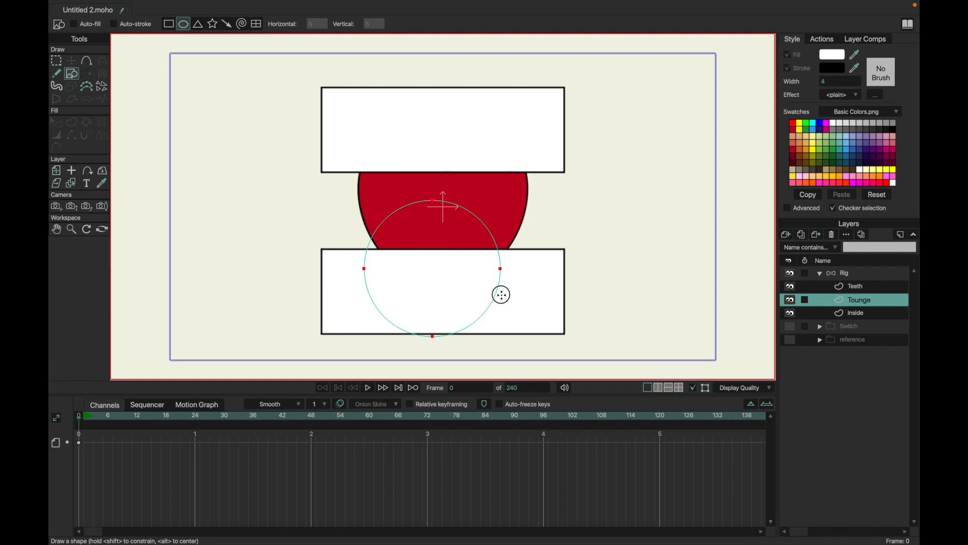
key(t)
click(241, 23)
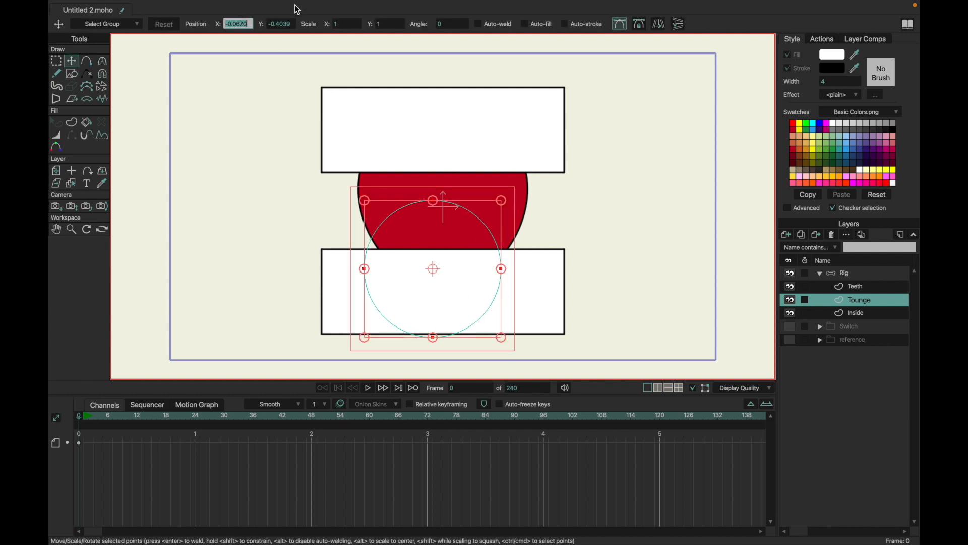
text(0)
click(281, 24)
text(0)
key(Return)
Lower the oval's two side points to flatten its bottom, and paint it with a white fill and black stroke.
mouse_move(396, 192)
mouse_down()
mouse_move(396, 254)
mouse_move(522, 302)
mouse_move(525, 347)
mouse_up()
click(407, 285)
key(p)
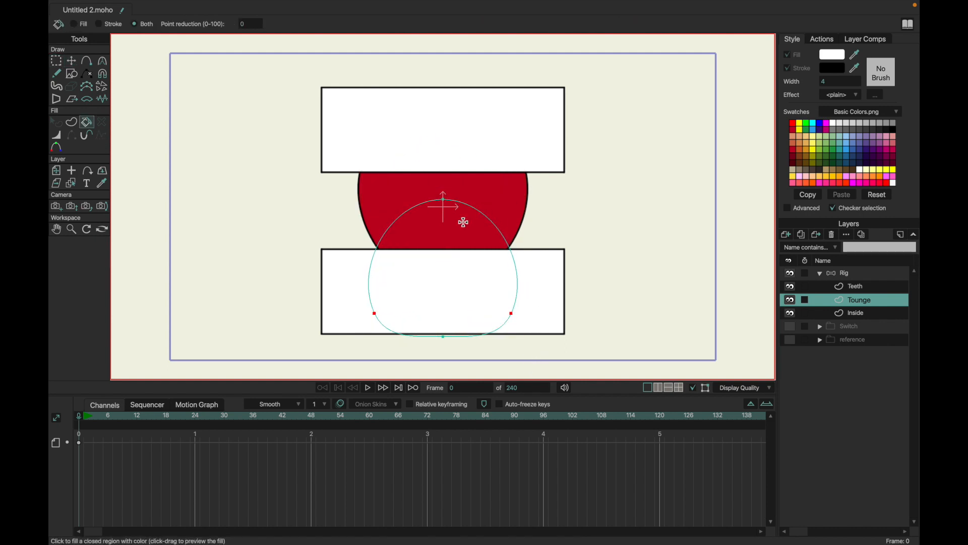
click(480, 245)
key(q)
click(461, 225)
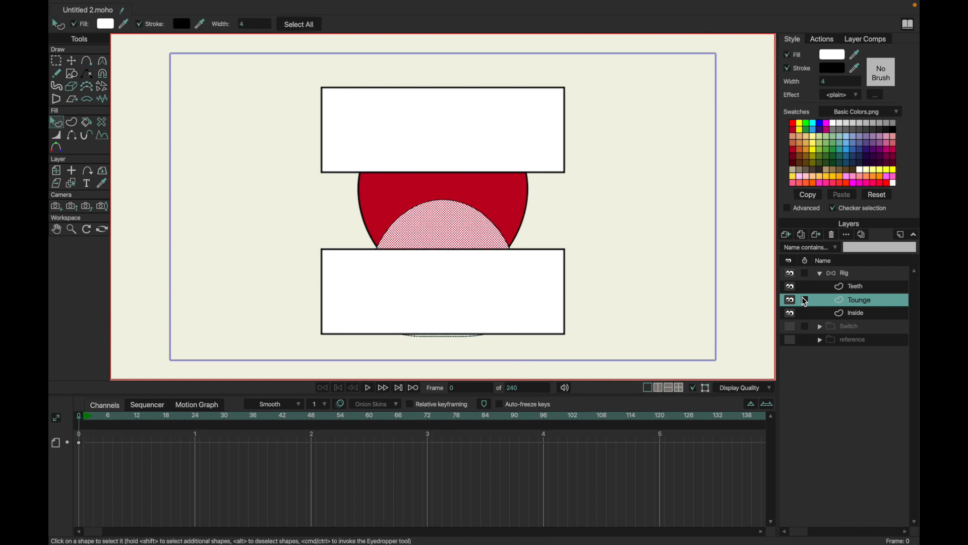
Show the Switch group and look at the stored mouth with the Rig group briefly hidden.
click(791, 326)
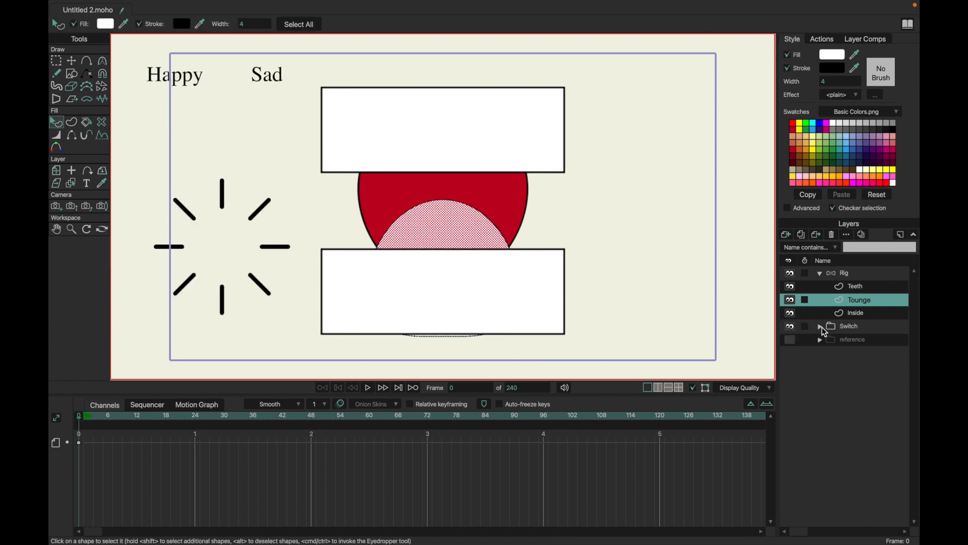
click(792, 274)
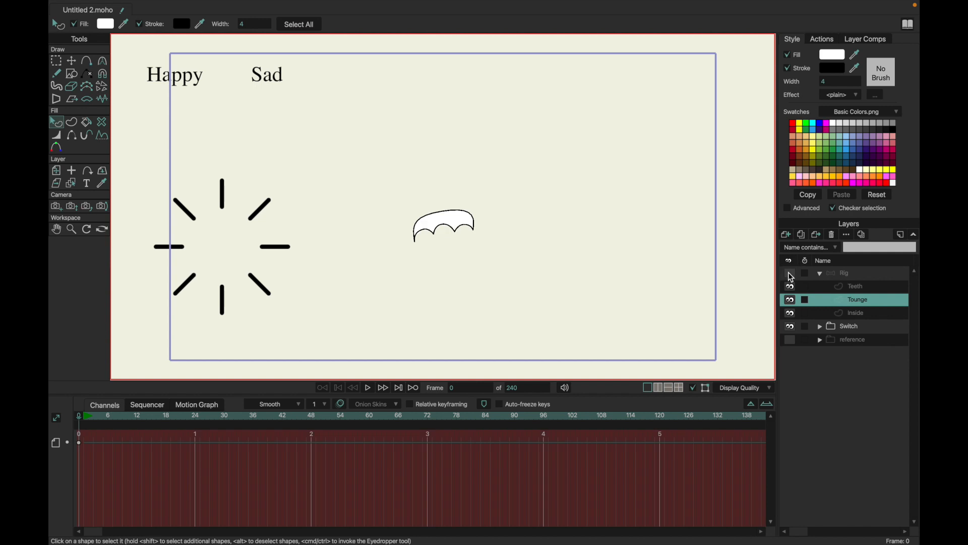
click(791, 274)
click(821, 327)
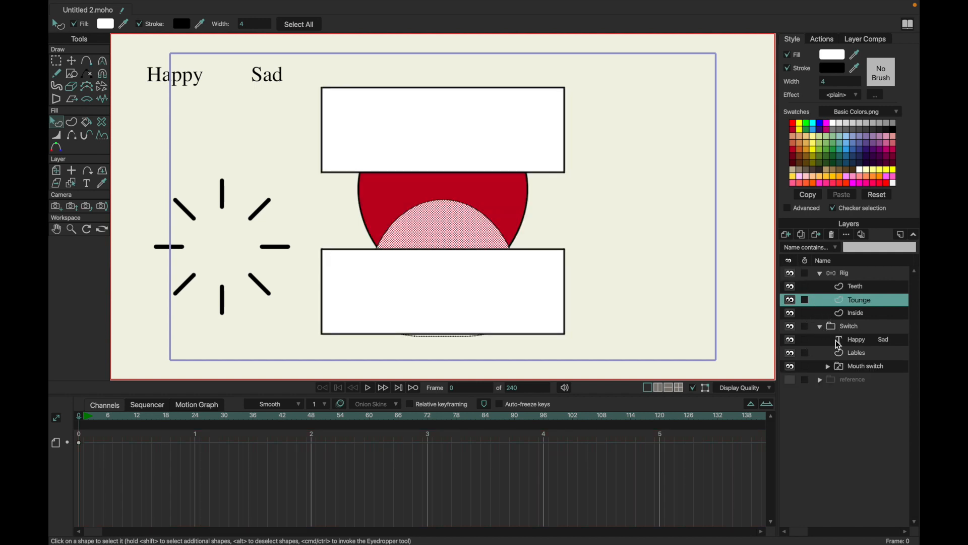
click(821, 327)
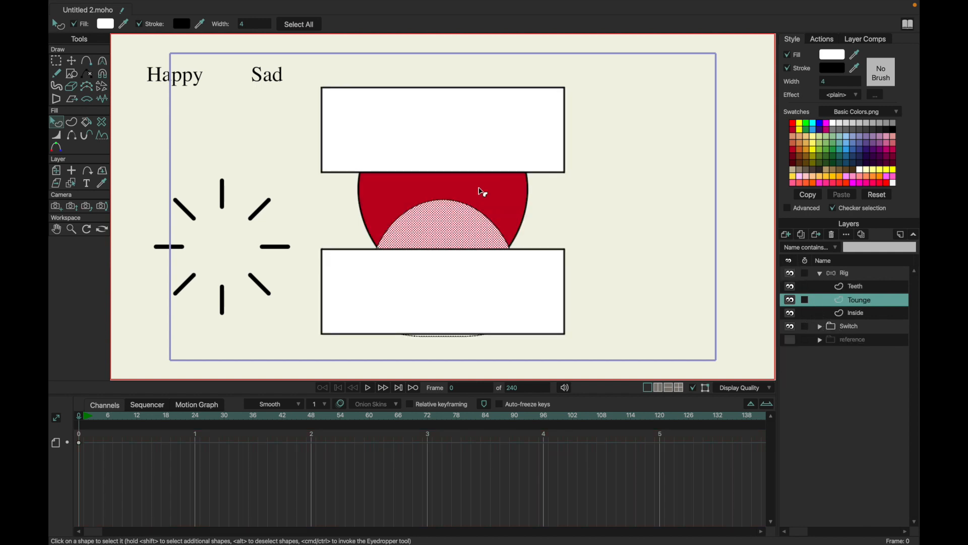
click(820, 273)
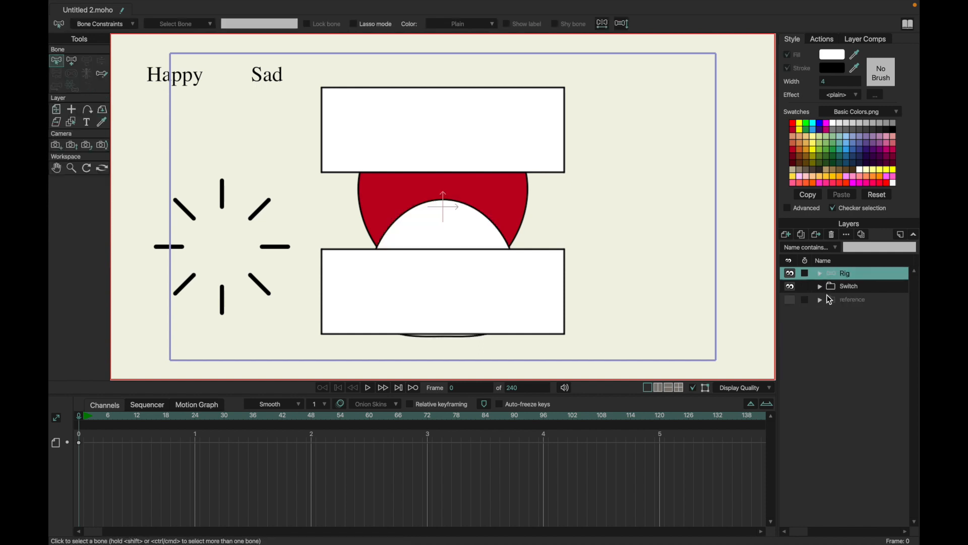
click(820, 275)
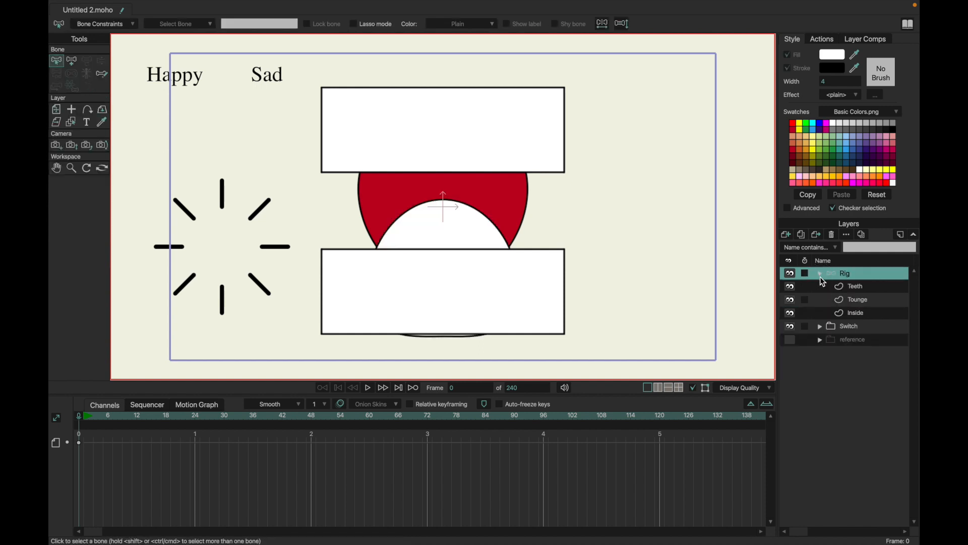
Copy the pink fill's hex code FF72B4 from the Tounge layer in the Sad mouth's ai group.
click(820, 328)
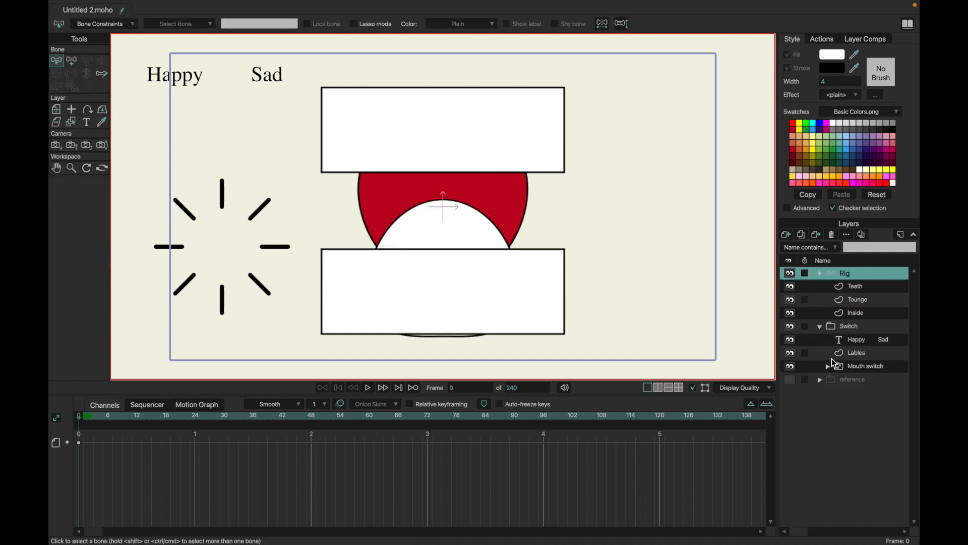
click(828, 367)
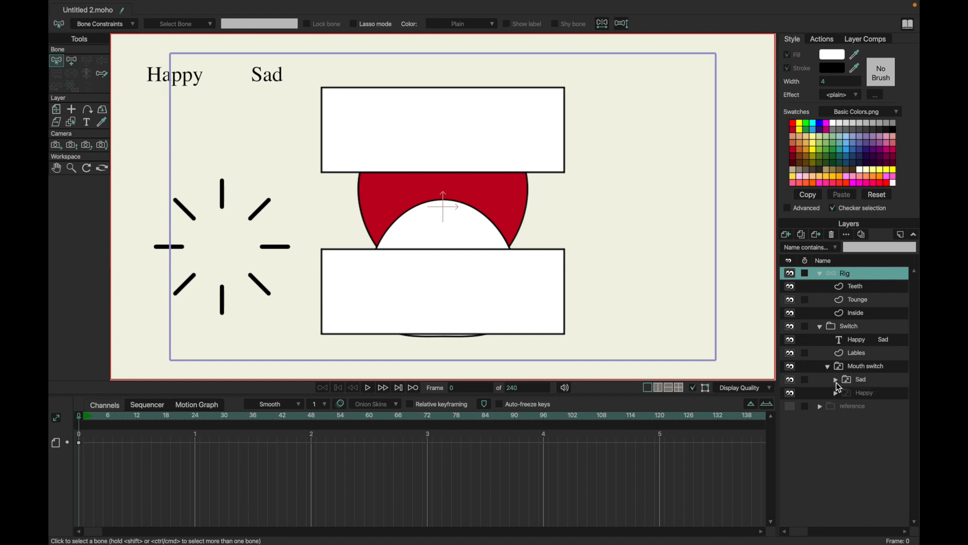
click(836, 381)
click(844, 474)
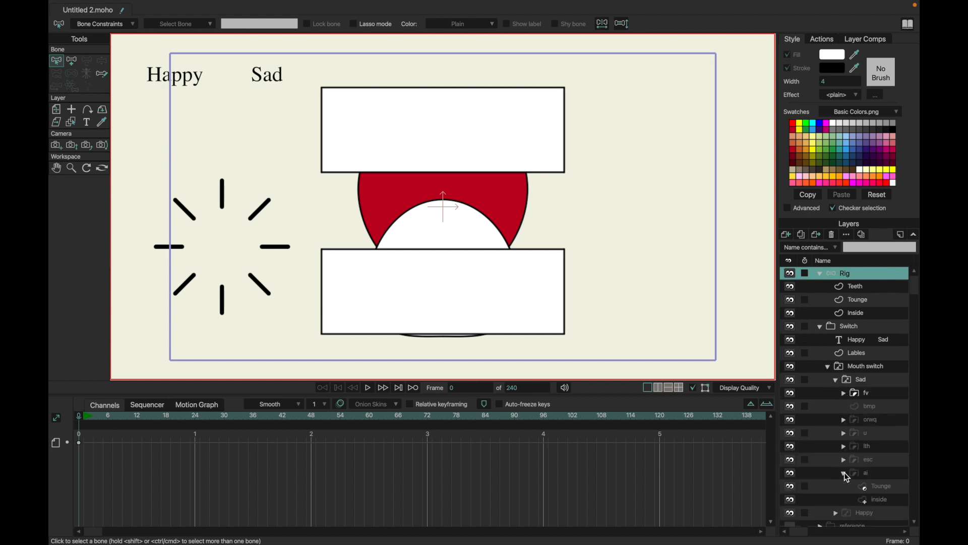
click(863, 488)
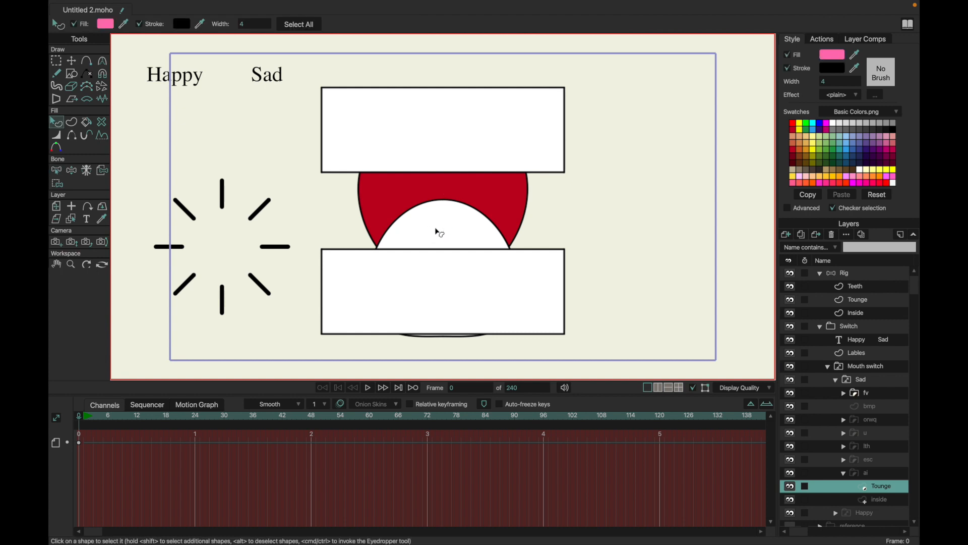
click(105, 24)
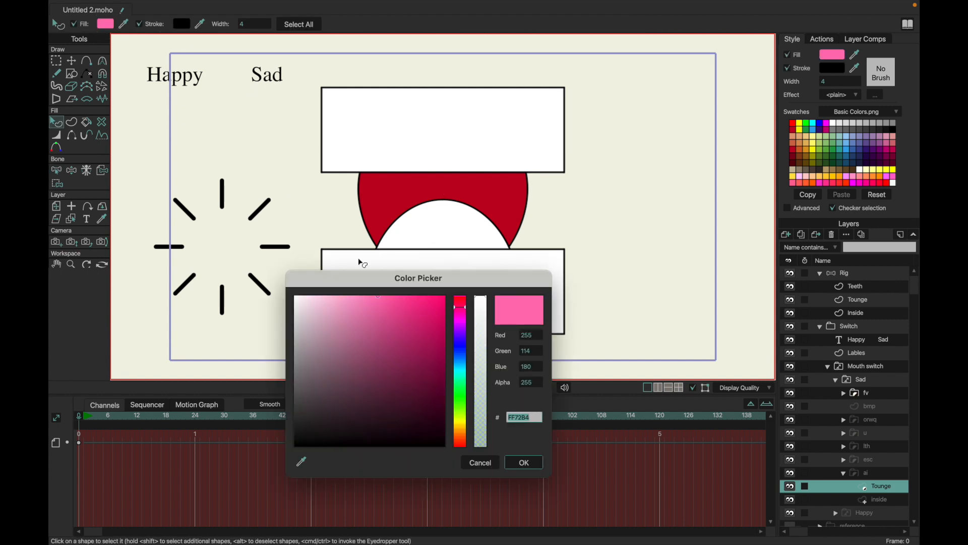
click(476, 463)
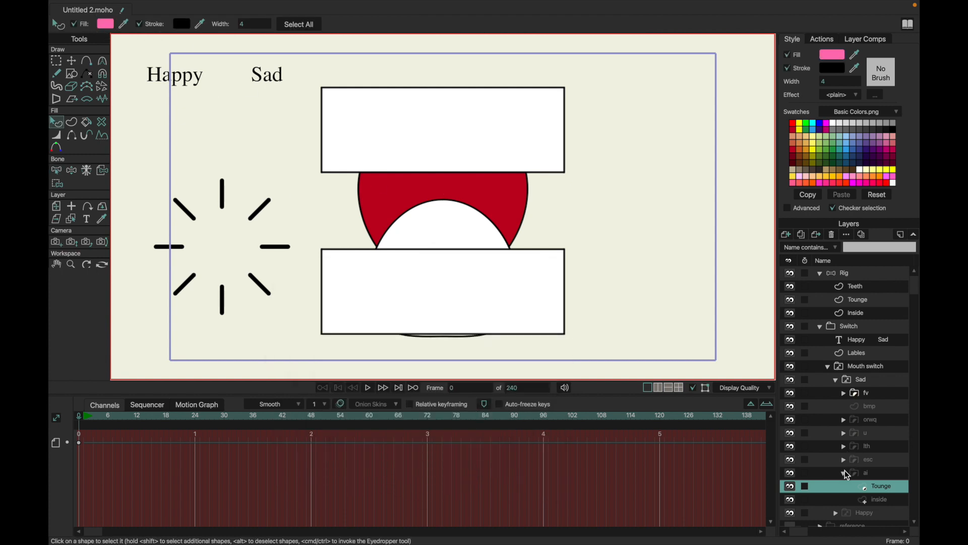
Set the fill of the tongue shape on the Rig group's Tounge layer to pink FF72B4.
click(830, 367)
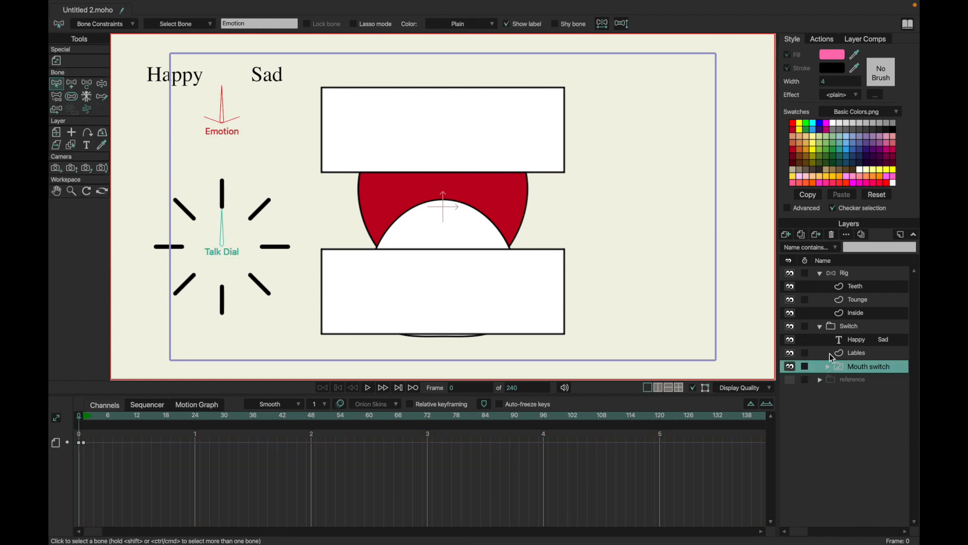
click(823, 327)
click(839, 301)
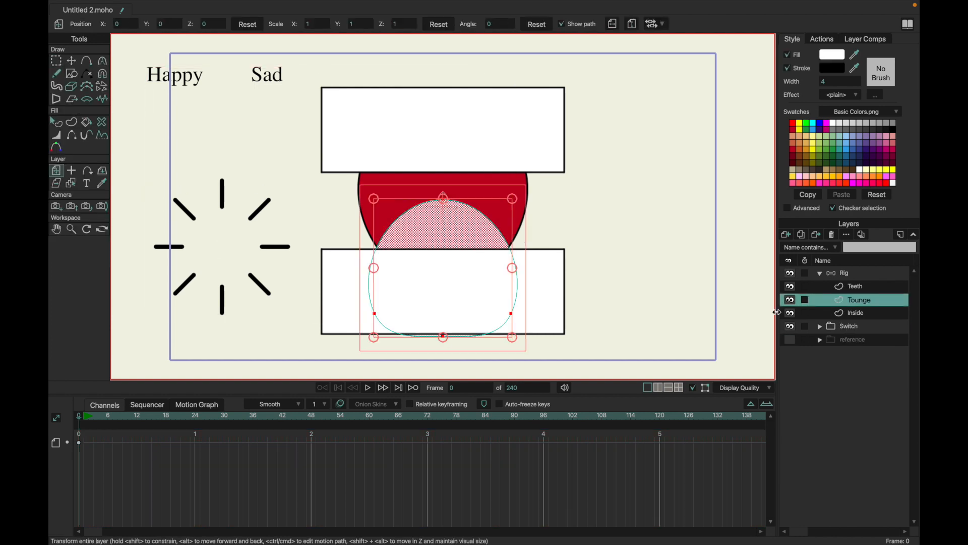
click(829, 56)
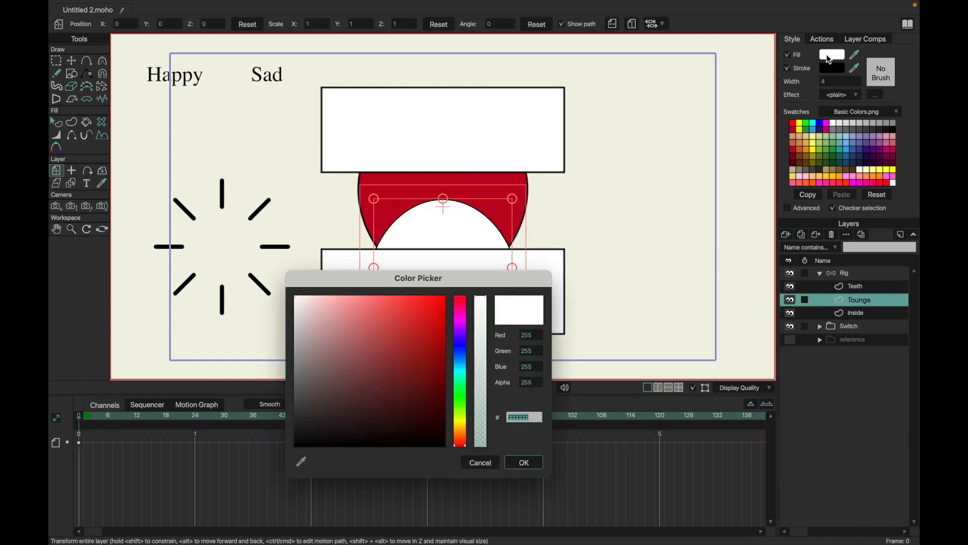
key(Return)
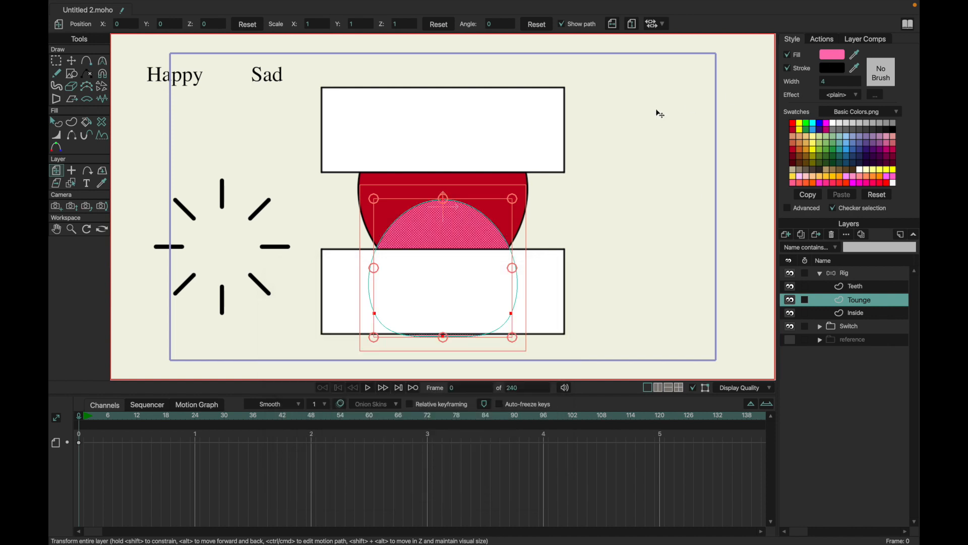
Set the Rig layer's group mask to Hide all.
click(837, 274)
double_click(840, 278)
click(708, 117)
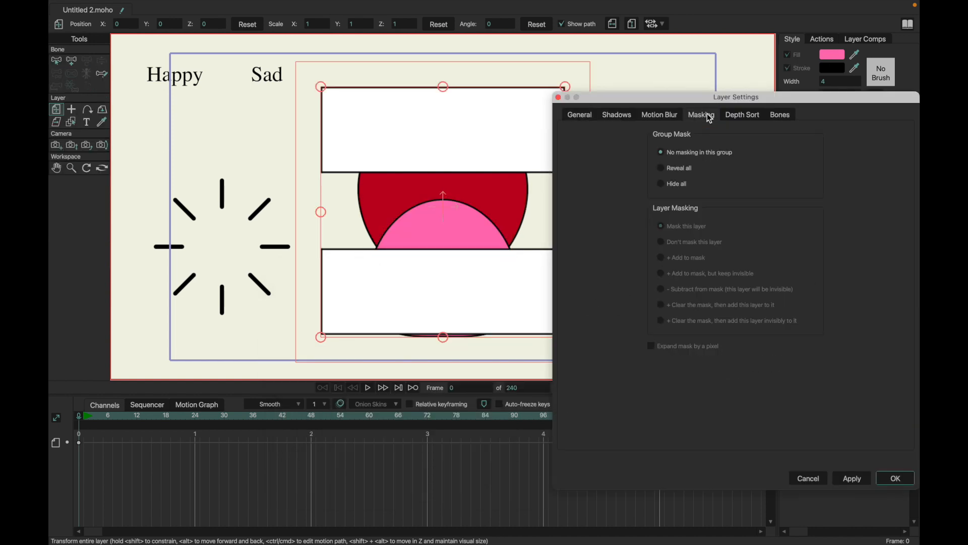
click(661, 183)
key(Return)
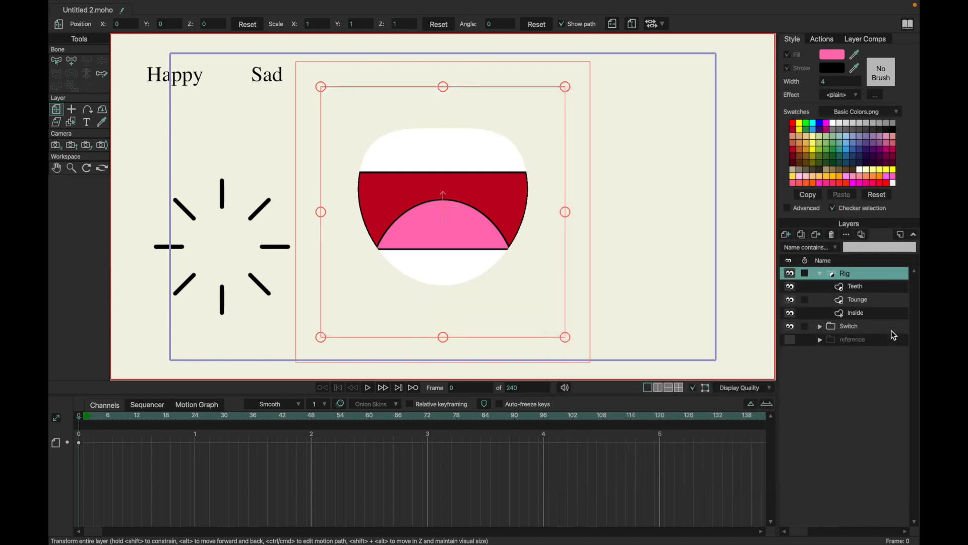
Exclude strokes from the Inside layer's mask.
double_click(860, 312)
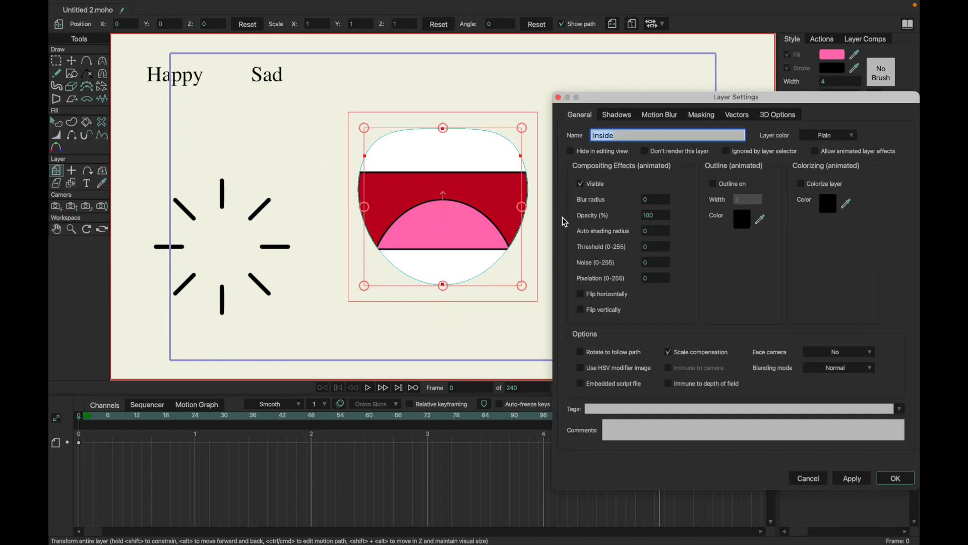
click(700, 116)
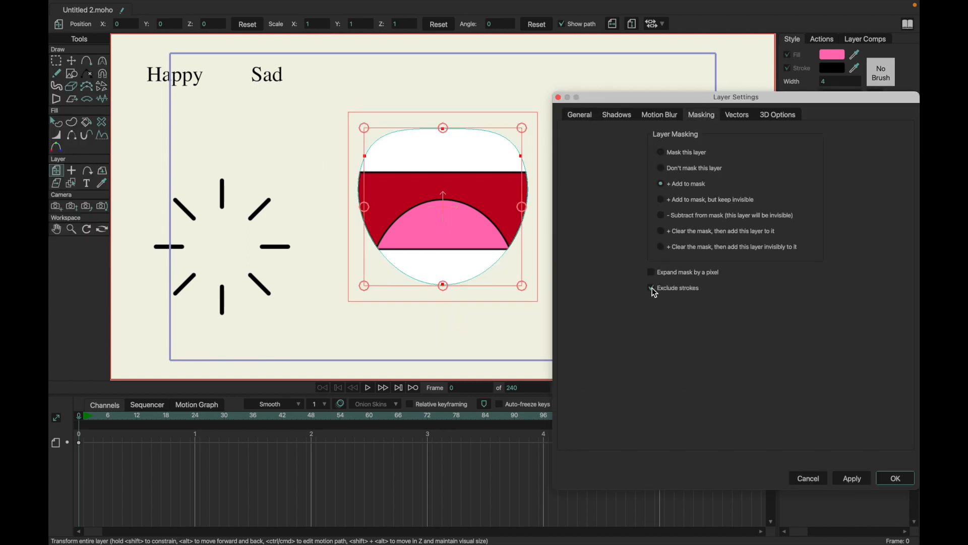
key(Return)
key(q)
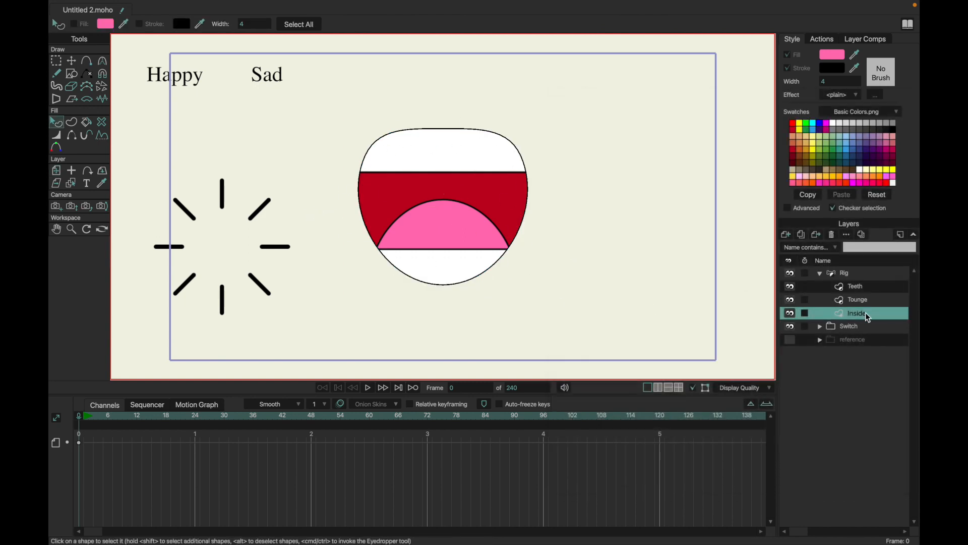
Hide the Switch group and select the Teeth layer.
click(790, 327)
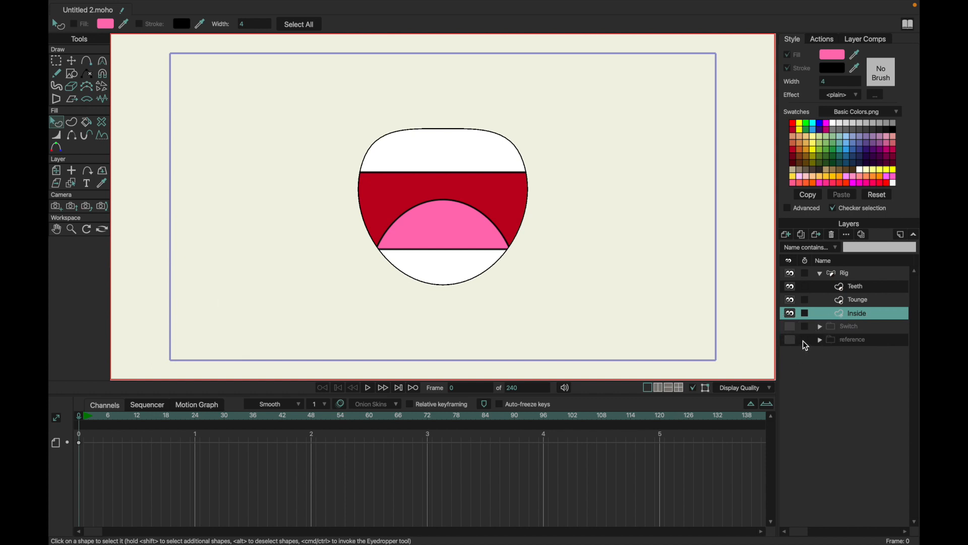
click(837, 299)
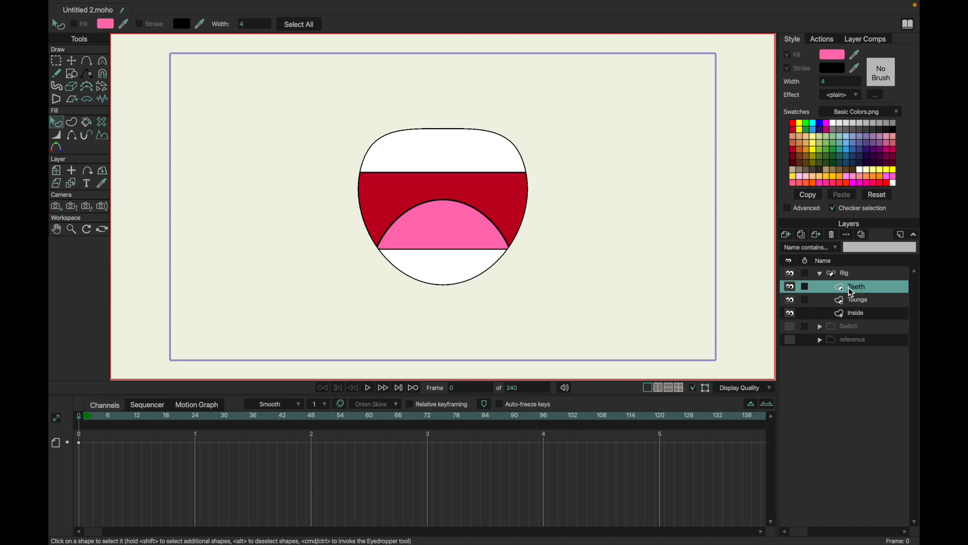
click(850, 286)
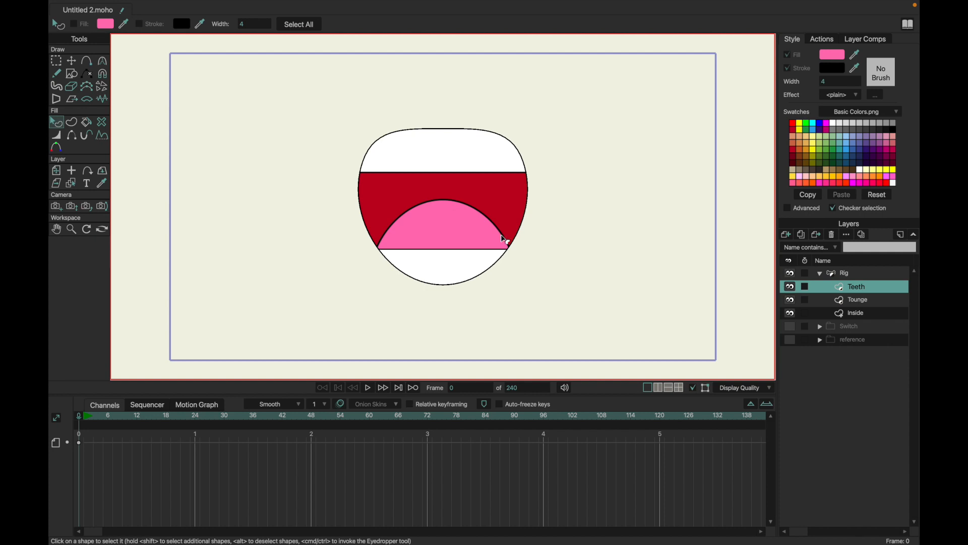
Add a vertical bone about 0.22 long to the Rig layer, up and to the side of the mouth, at about X -1.58, Y 0.69.
click(832, 276)
click(72, 62)
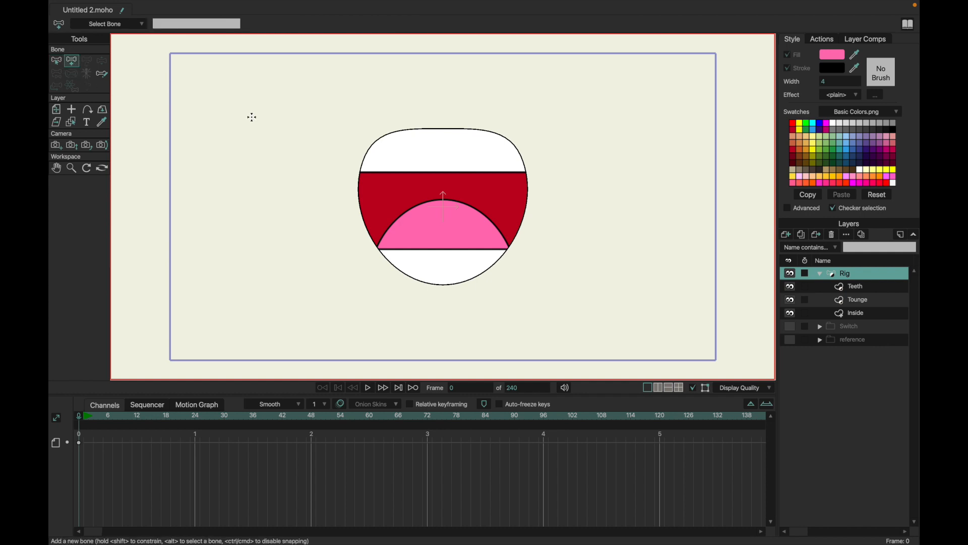
mouse_move(202, 108)
mouse_down()
mouse_move(201, 78)
mouse_move(201, 93)
mouse_up()
key(t)
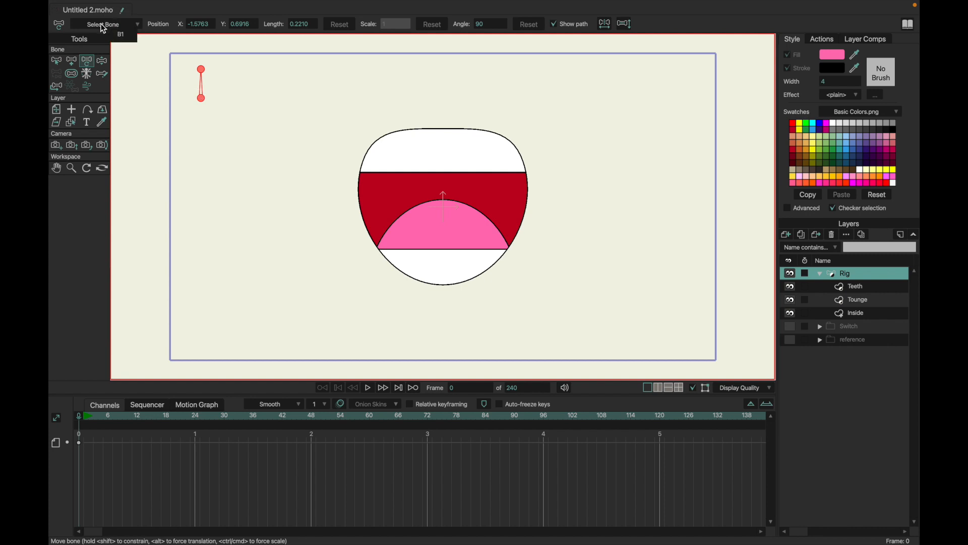
Enable angle constraints on the new bone beside the mouth.
click(56, 60)
click(122, 26)
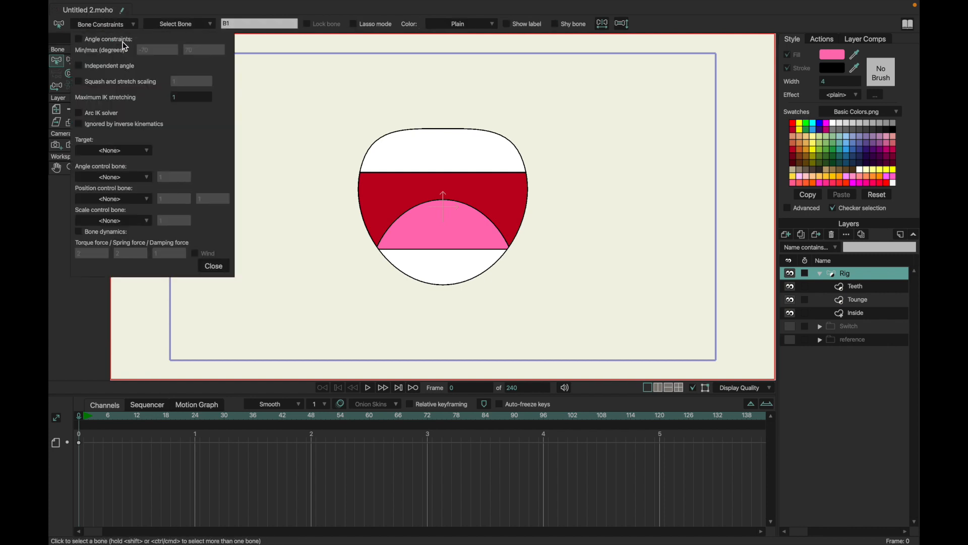
click(79, 39)
click(215, 267)
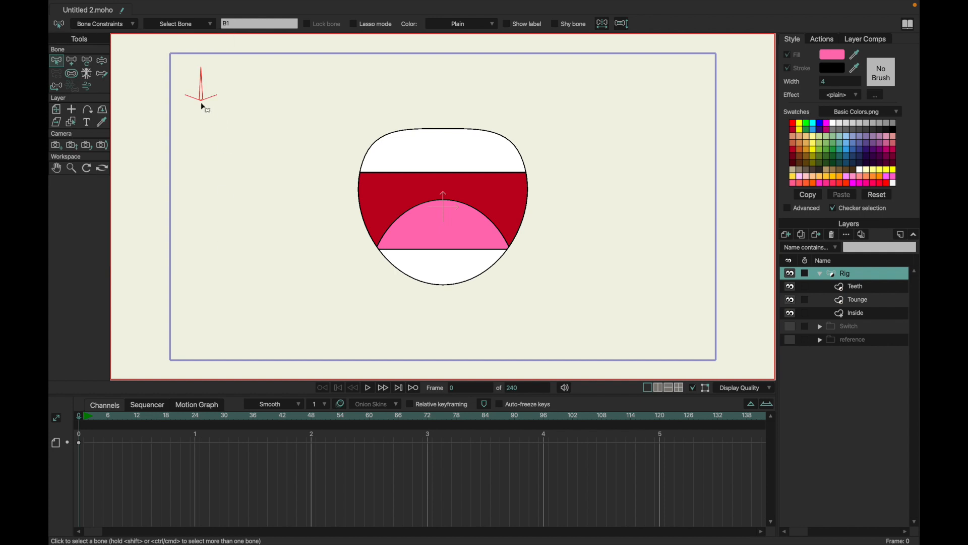
click(71, 74)
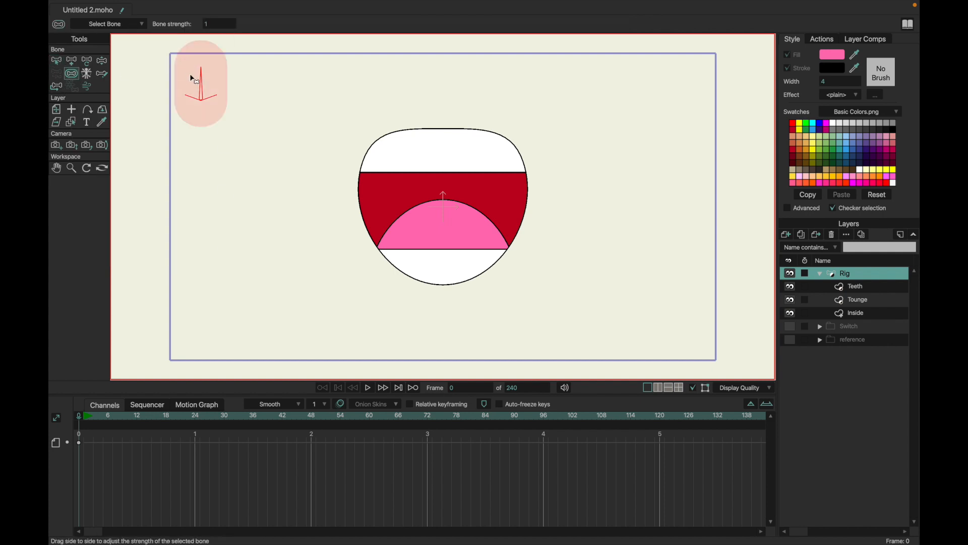
key(z)
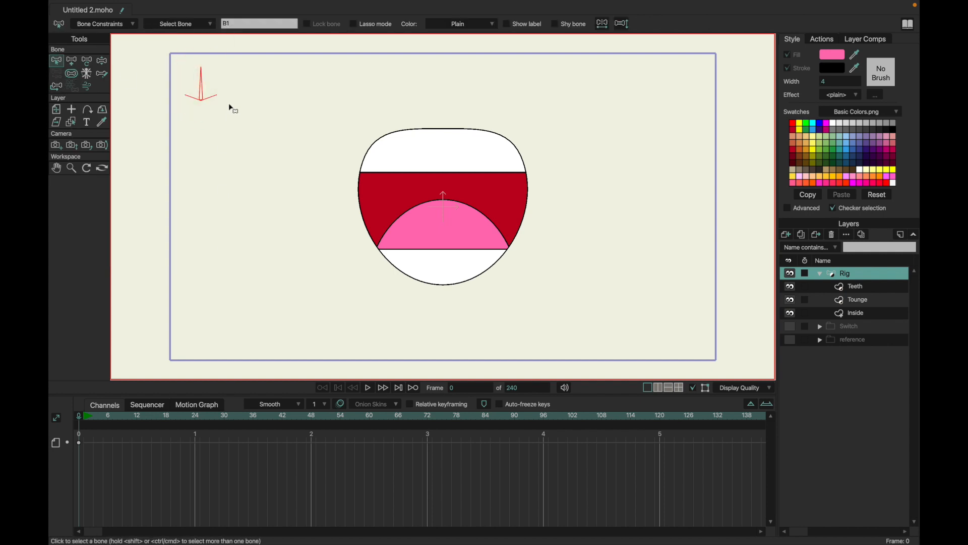
Duplicate the constrained control bone beside the mouth into a grid of two columns and four rows.
key(t)
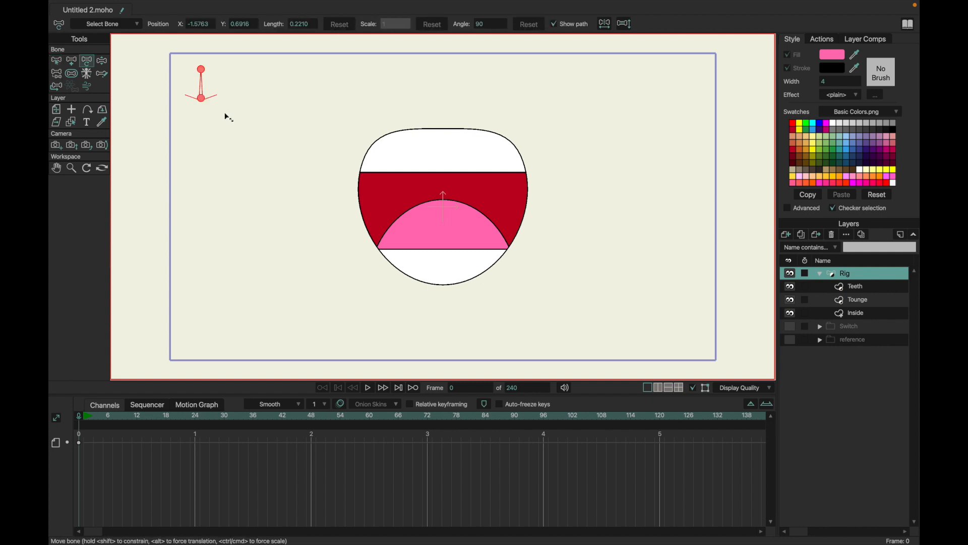
drag(204, 98, 172, 70)
key(z)
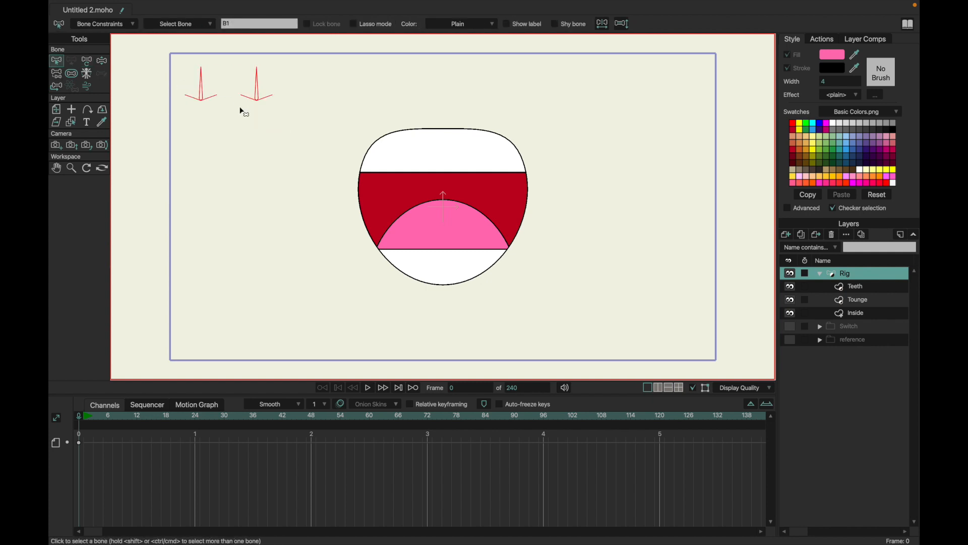
key(t)
drag(259, 100, 263, 150)
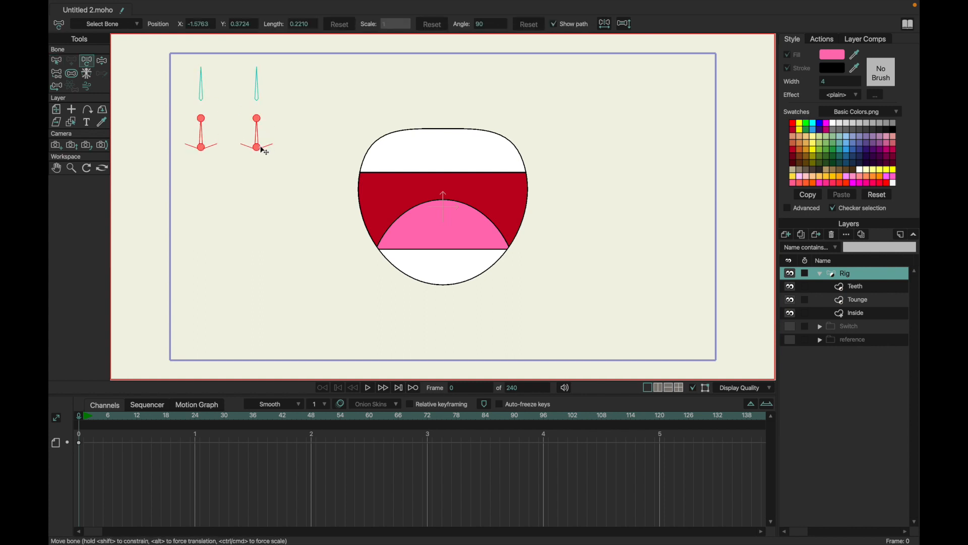
key(super+a)
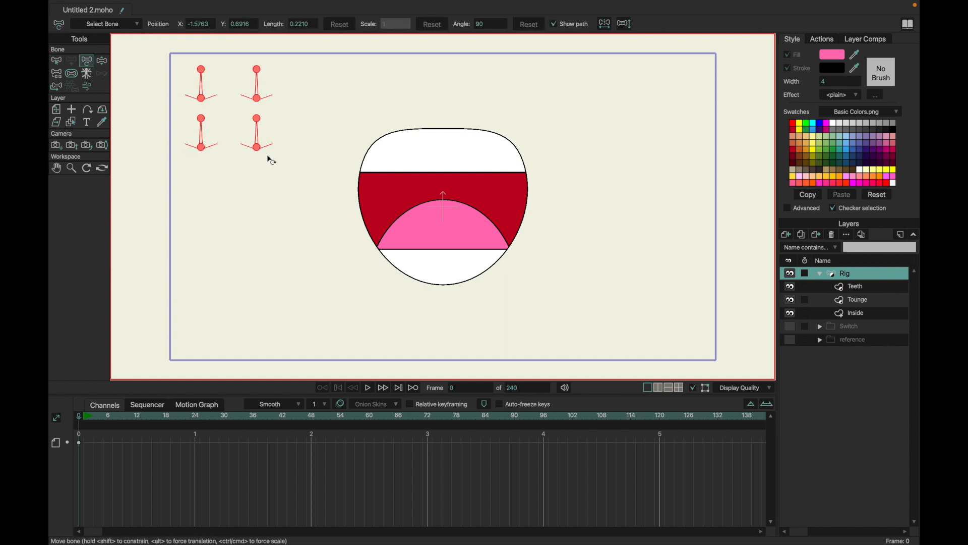
drag(256, 147, 264, 249)
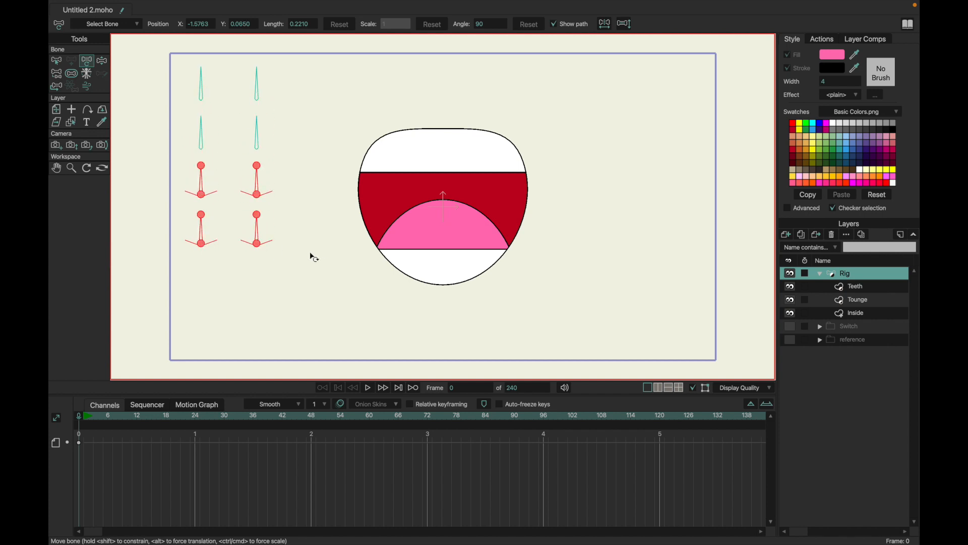
Rename the first control bone in the top row as Open/Close.
key(z)
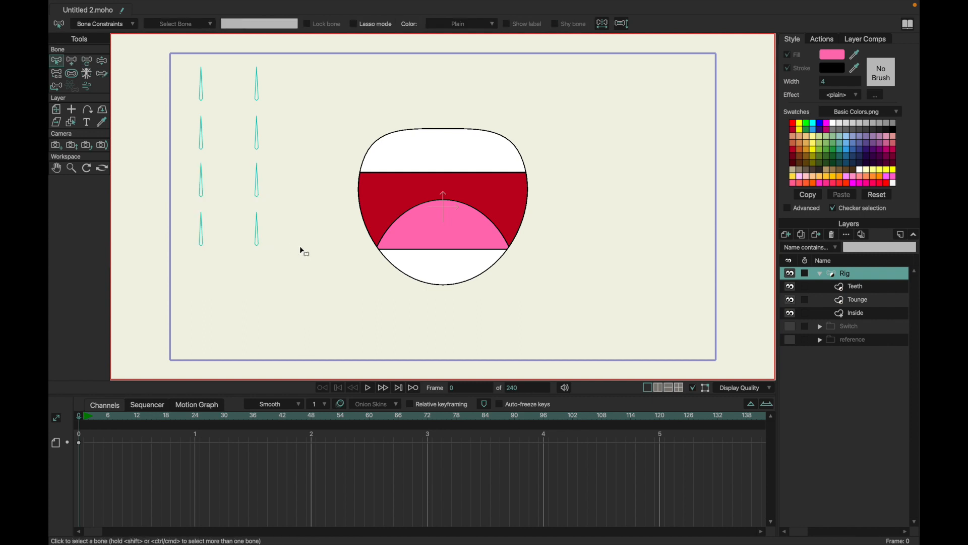
click(202, 88)
click(252, 25)
text(Open)
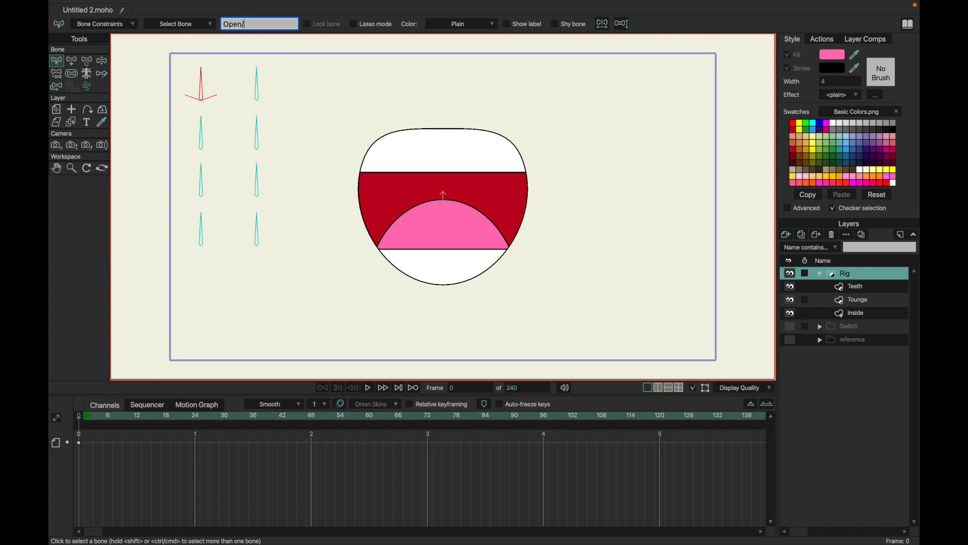
key(Return)
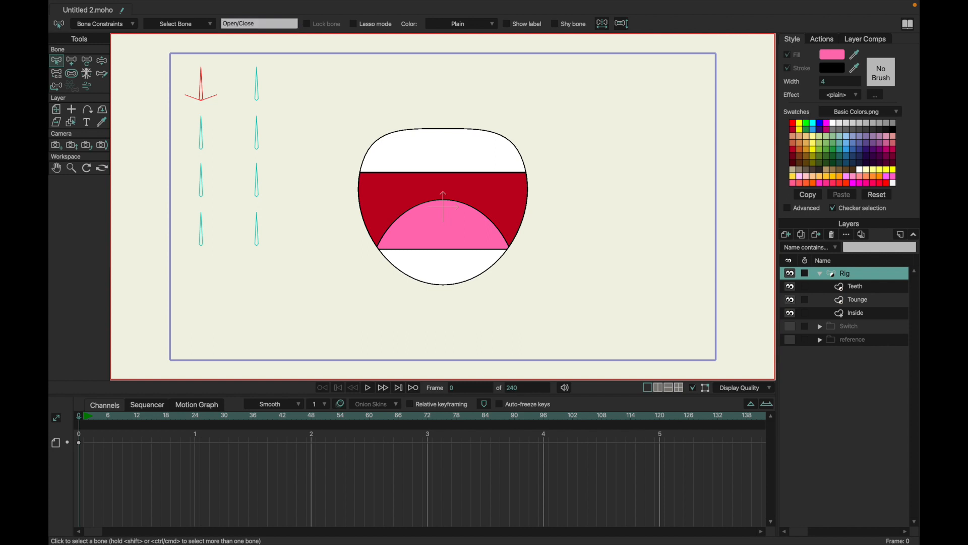
Show the name labels of all eight control bones beside the mouth.
click(508, 25)
drag(234, 77, 284, 232)
drag(184, 127, 211, 217)
click(554, 24)
click(556, 24)
click(373, 130)
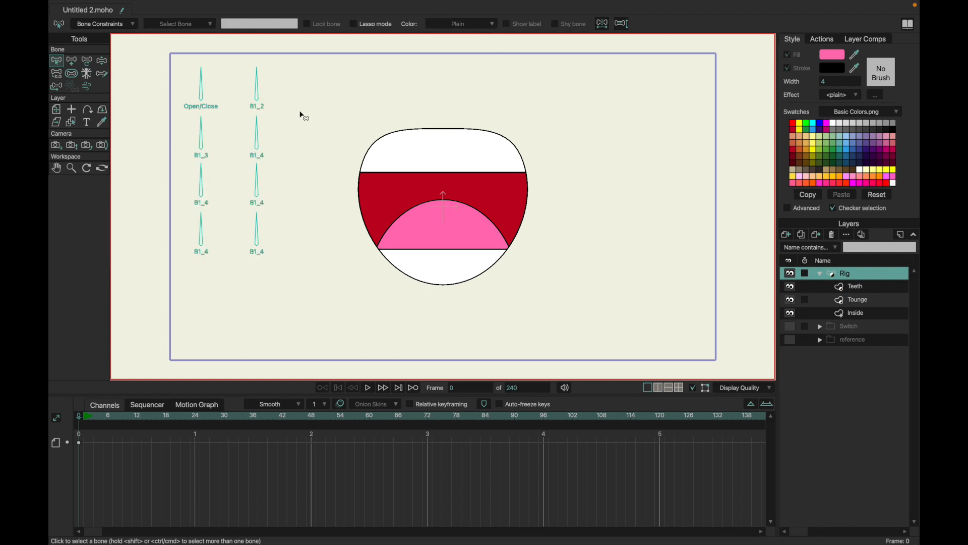
Rename the control bone next to Open/Close as Expand/Contrast.
click(264, 86)
click(255, 24)
text(Expand/Contrast)
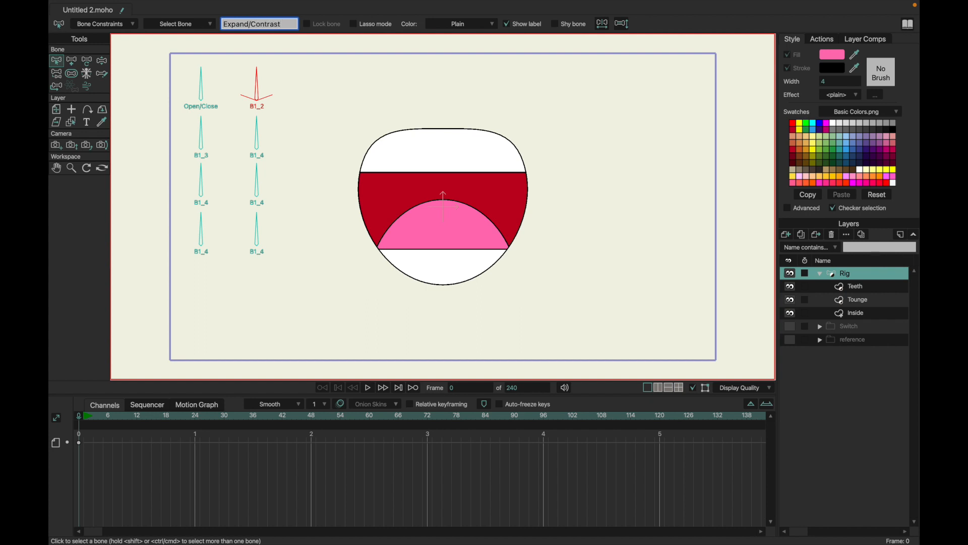
key(Return)
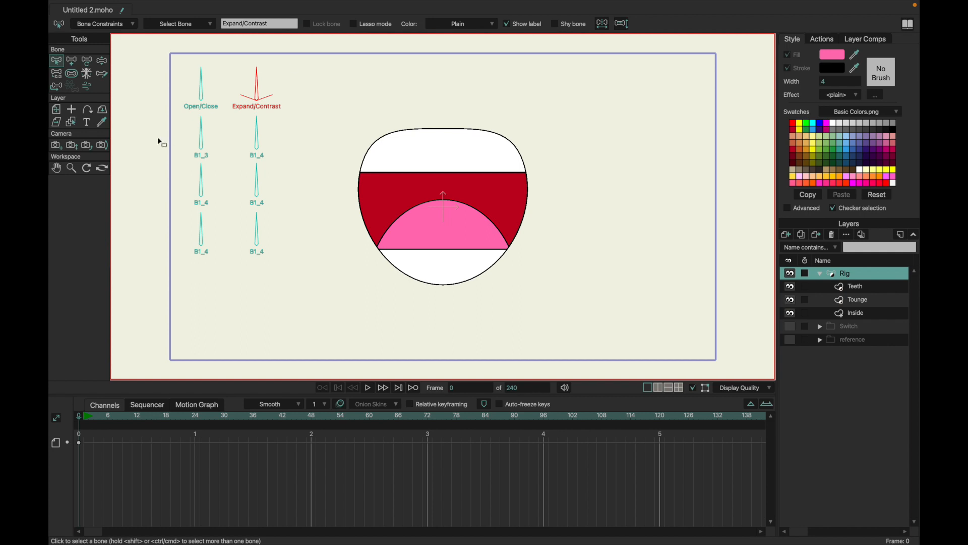
Rename the control bone directly below Open/Close as Teeth: Up/Down.
click(203, 139)
click(256, 26)
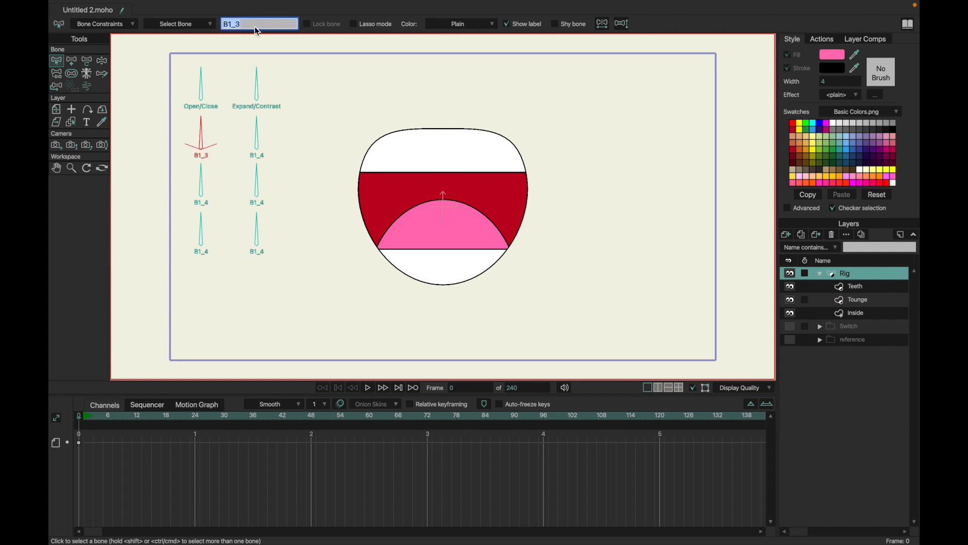
text(T)
text(eeth: Up/Down)
key(Return)
Rename the first control bone in the third row as Tounge: Up/Down.
click(258, 131)
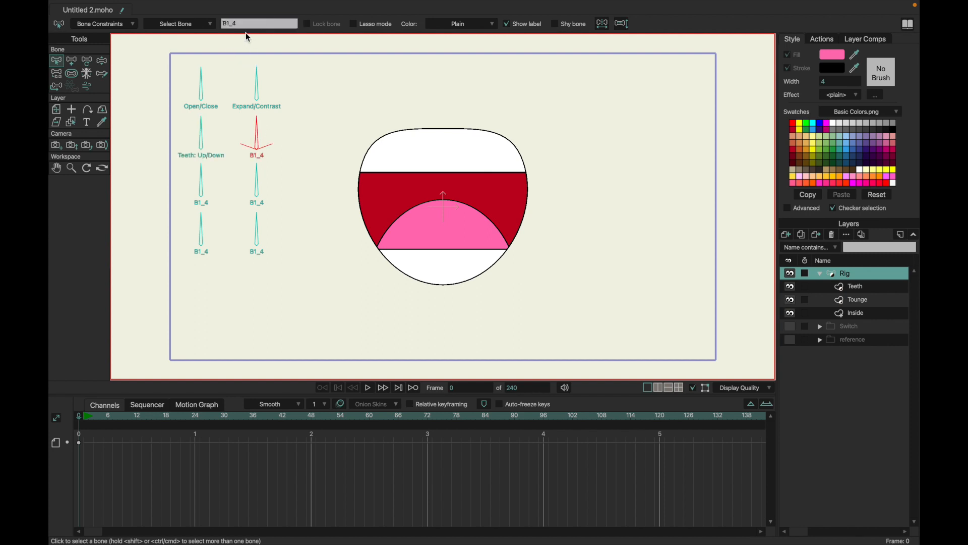
click(201, 181)
click(247, 24)
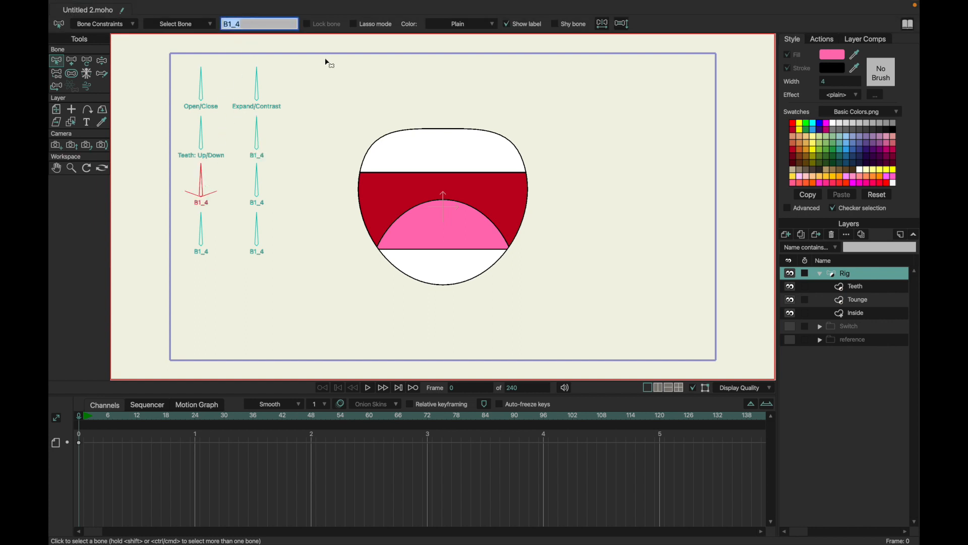
text(Tounge: Upe)
key(Return)
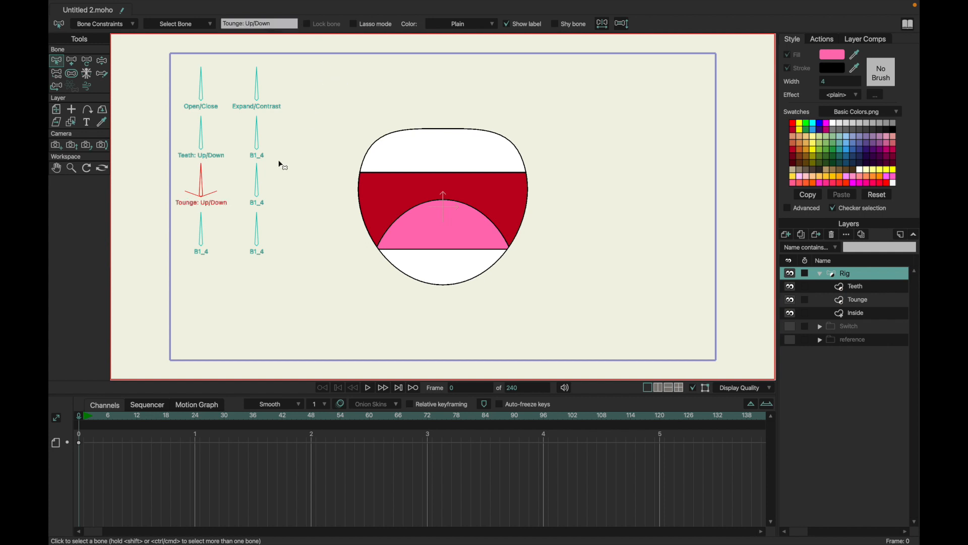
Rename the second control bone in the third row as Tounge: Expand/Contrast.
click(257, 191)
click(246, 23)
text(T)
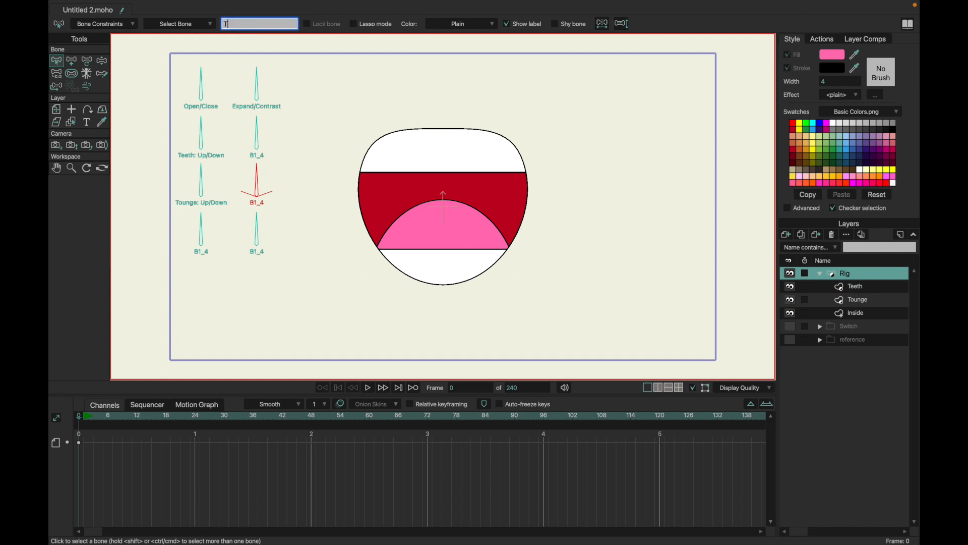
text(ounge)
text(: Expand/Contrast)
key(Return)
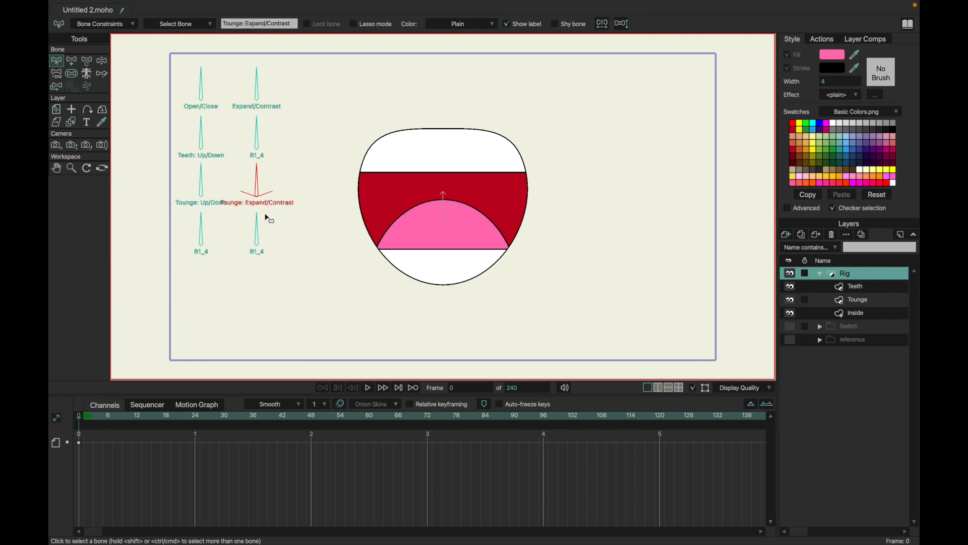
Move the whole second column of control bones toward the mouth, to about X -1.12, separating the labels.
click(261, 233)
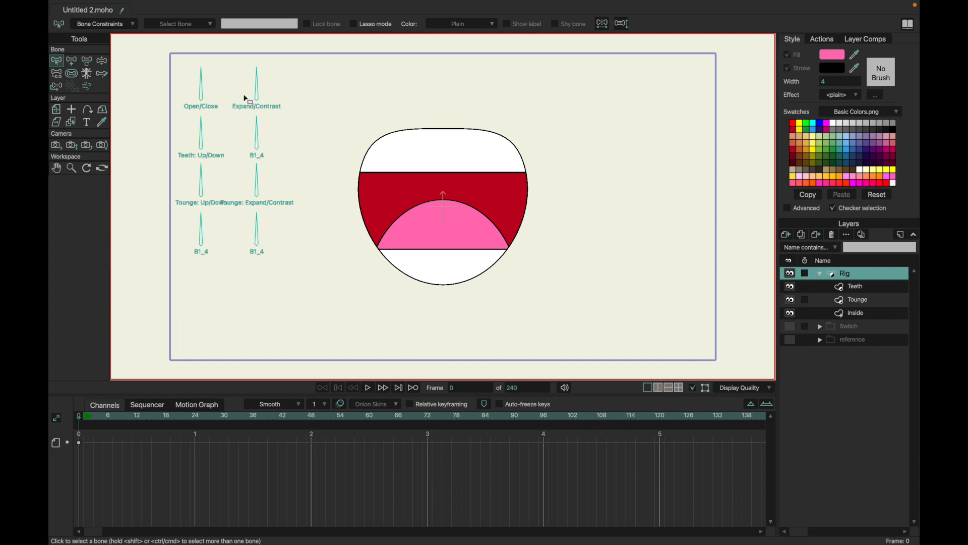
drag(235, 69, 309, 270)
key(t)
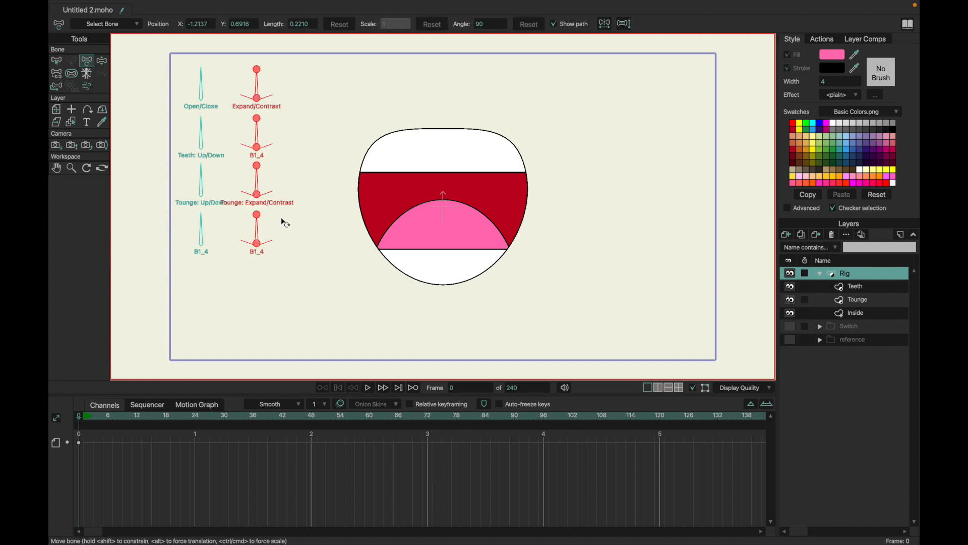
drag(257, 97, 272, 105)
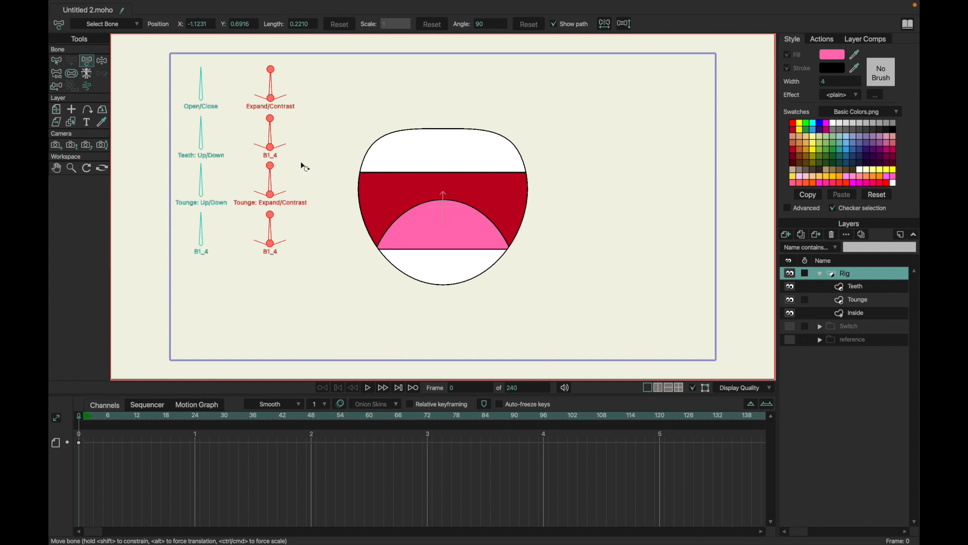
Fill the tongue row with the unnamed teeth-row bone and Tounge: Expand/Contrast in a third column, and shift all control bones away from the mouth.
click(271, 147)
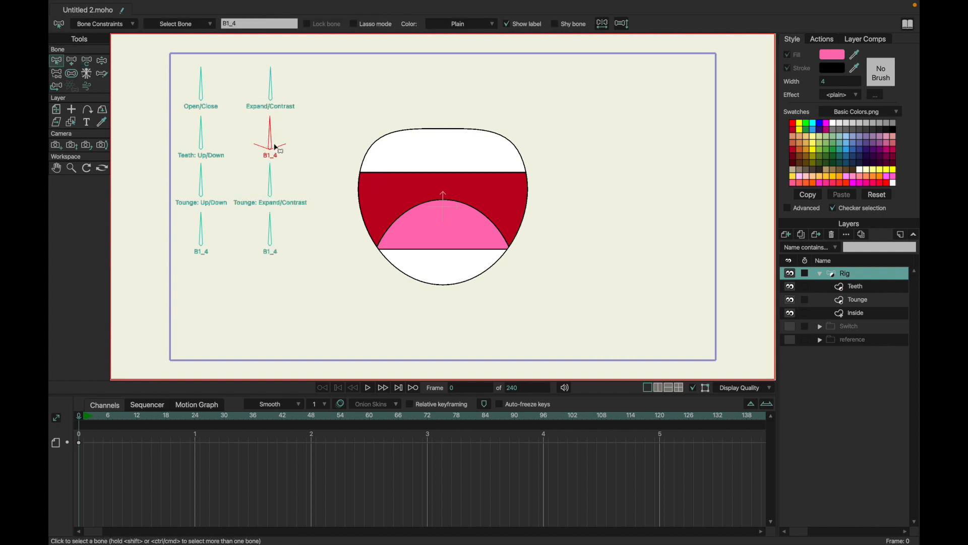
mouse_move(275, 152)
mouse_down()
mouse_move(301, 148)
mouse_move(275, 156)
mouse_move(276, 201)
mouse_move(330, 199)
mouse_up()
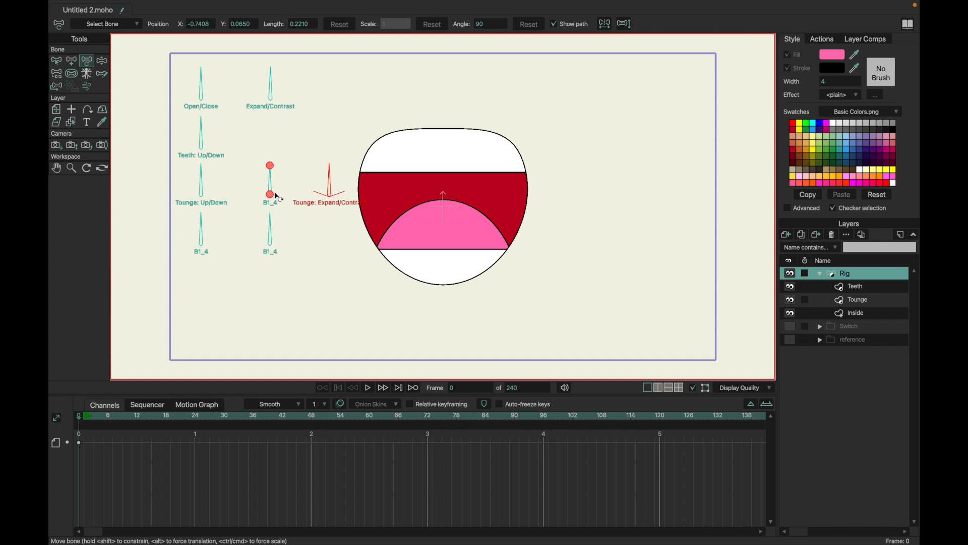
drag(329, 195, 333, 196)
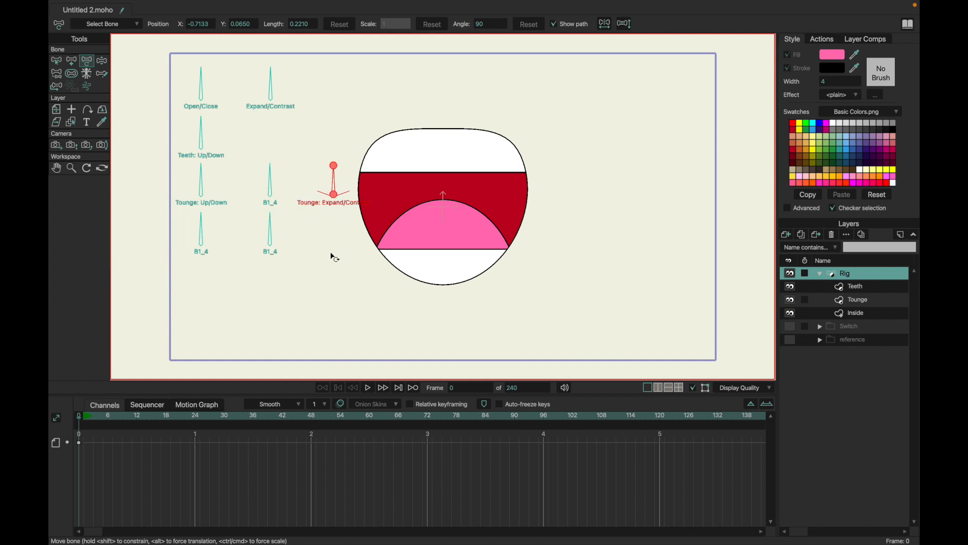
drag(350, 271, 173, 45)
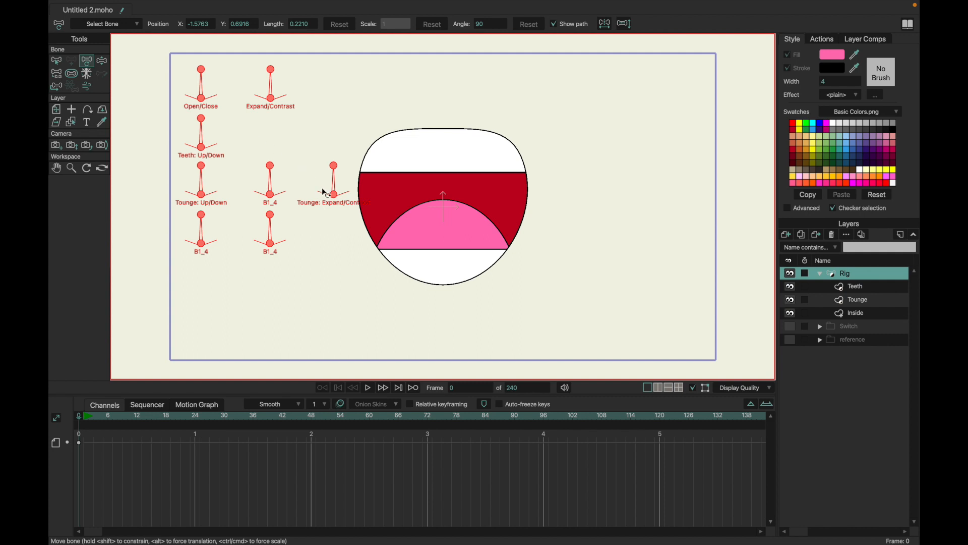
drag(335, 195, 305, 195)
Rename the middle tongue-row bone as Tounge: Left/Right and move Tounge: Expand/Contrast clear of it, to about X -0.86.
key(z)
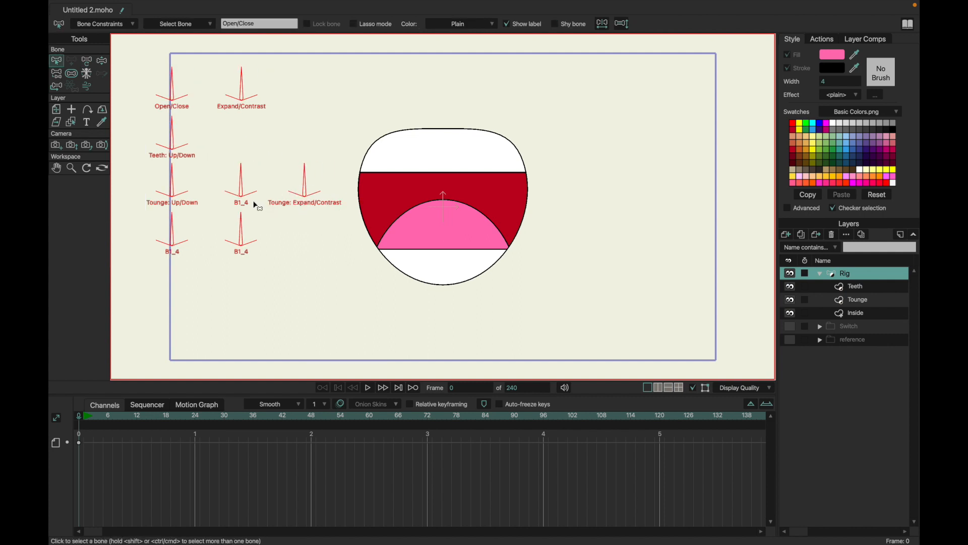
click(243, 187)
click(246, 23)
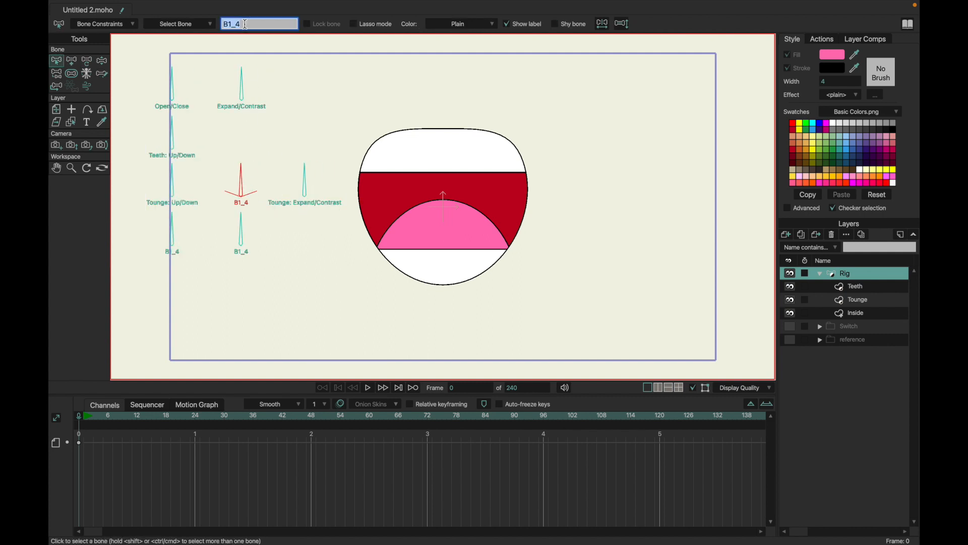
text(Tounge)
text(: Left/Right)
key(Return)
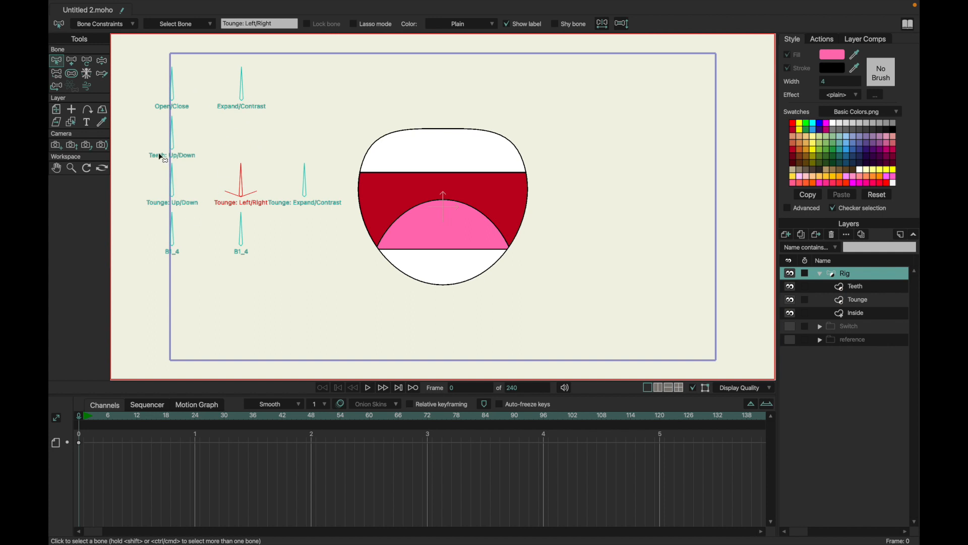
key(t)
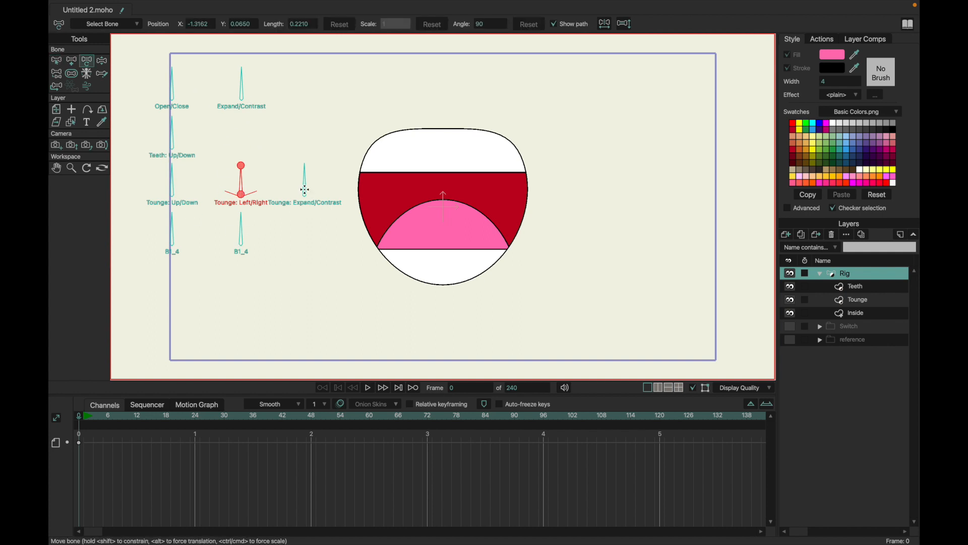
drag(304, 194, 311, 197)
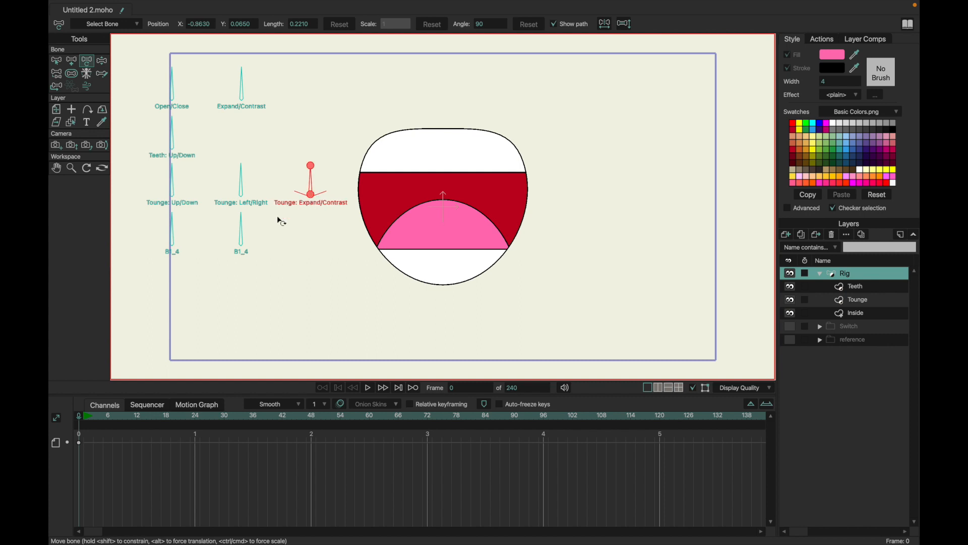
Rename the first control bone in the fourth row as Sharp/Smooth.
key(b)
click(172, 231)
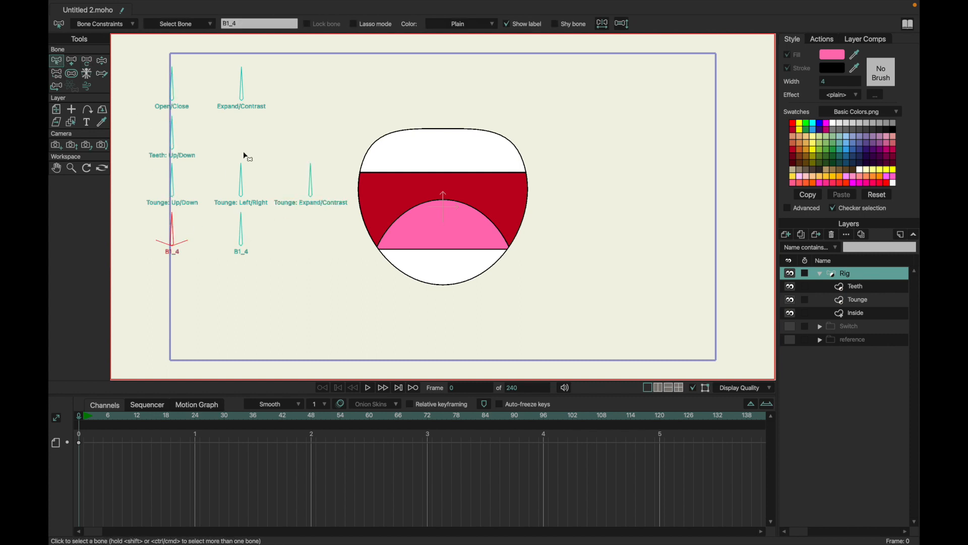
click(245, 24)
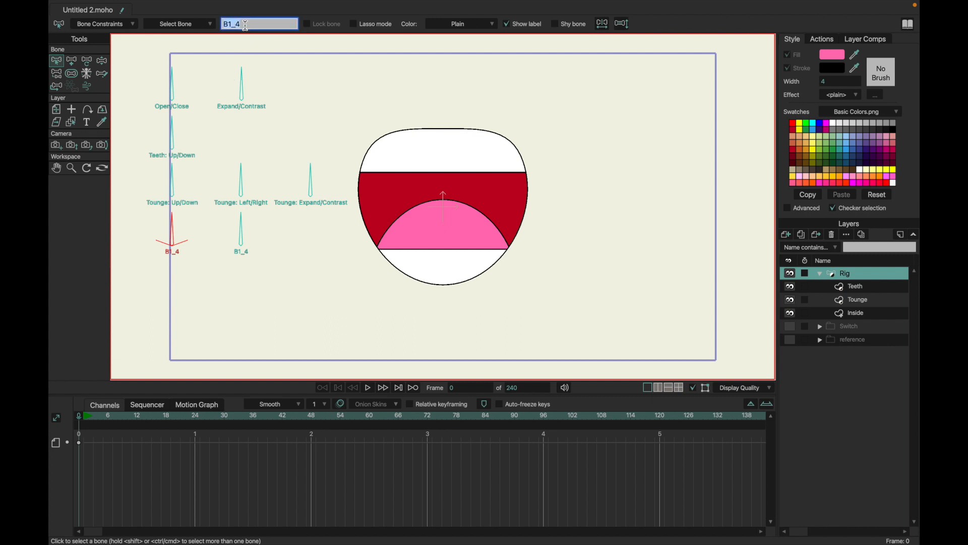
text(Sharp/Smooth)
key(Return)
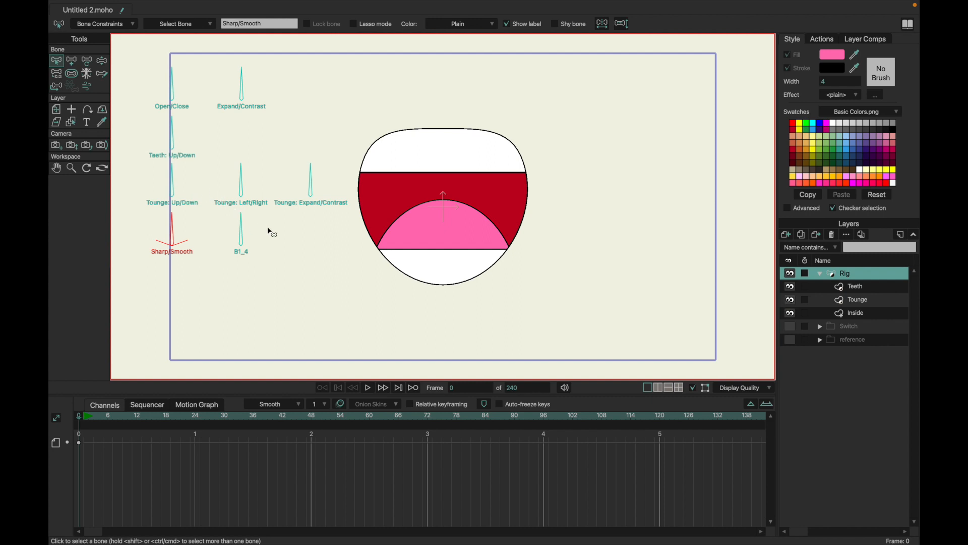
Shift all control bones farther from the mouth, with Open/Close at about X -1.86, and select the Open/Close bone.
drag(155, 53, 368, 296)
key(t)
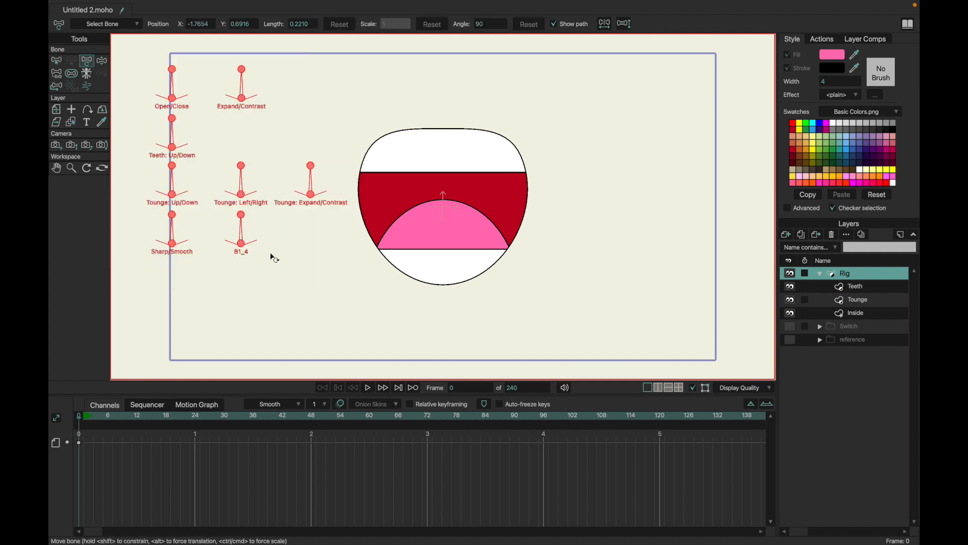
drag(238, 247, 231, 247)
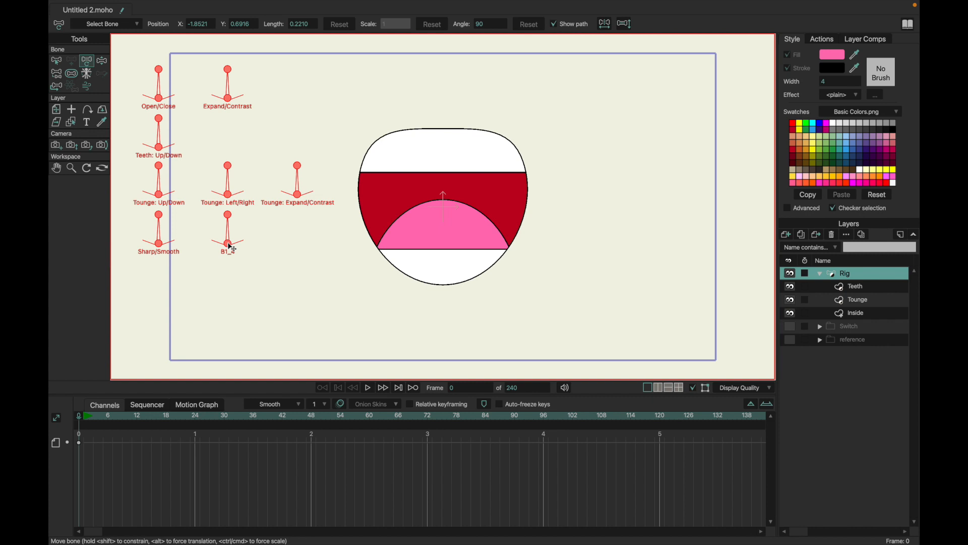
key(s)
click(245, 259)
click(160, 90)
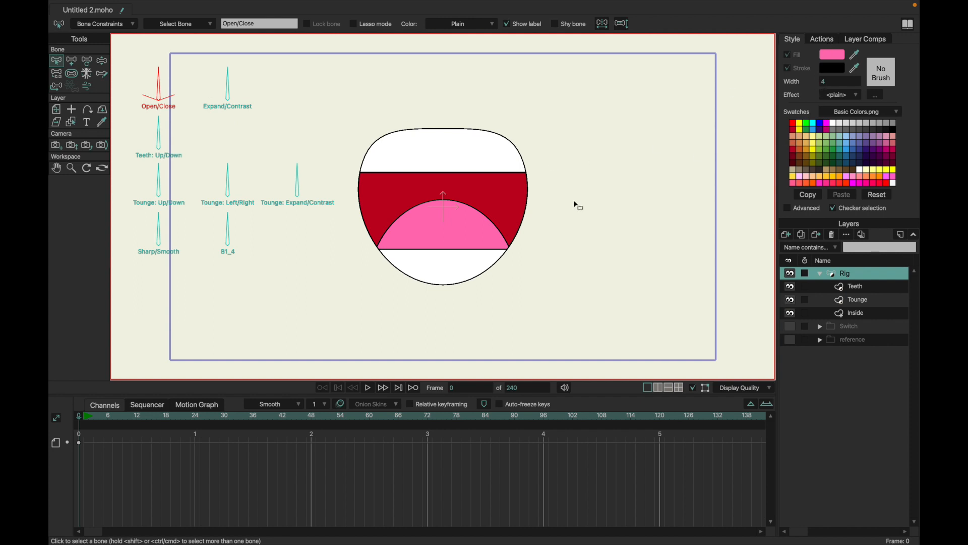
Create a smart bone action named Sharp/Smooth for the Sharp/Smooth control bone.
click(156, 241)
click(819, 43)
click(787, 50)
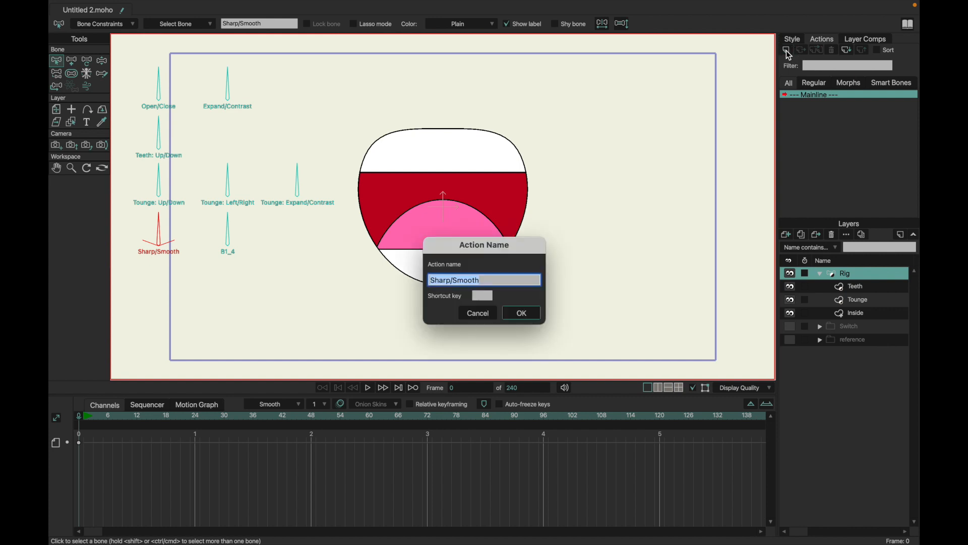
click(526, 313)
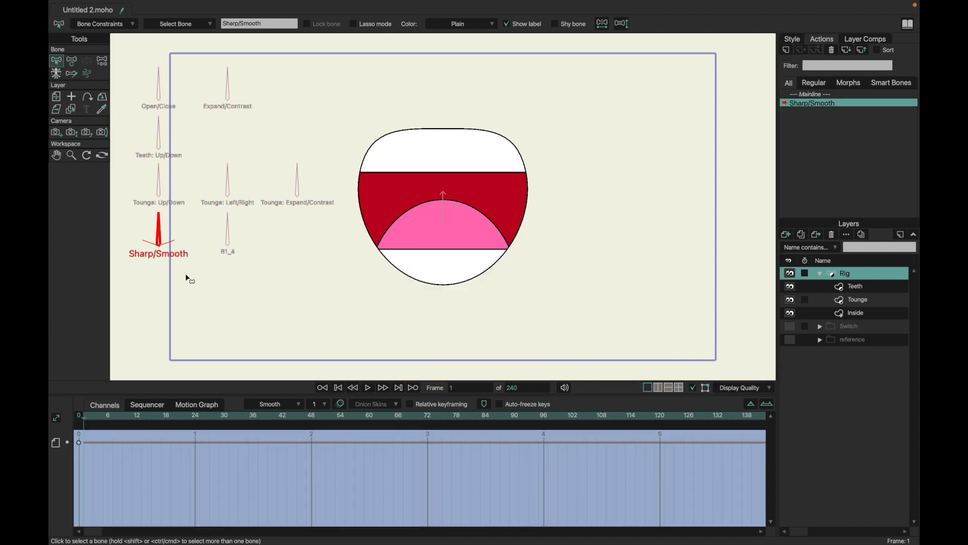
In the Sharp/Smooth action, rotate the Sharp/Smooth bone to 160 degrees at frame 24, keeping it upright at frame 1.
click(75, 64)
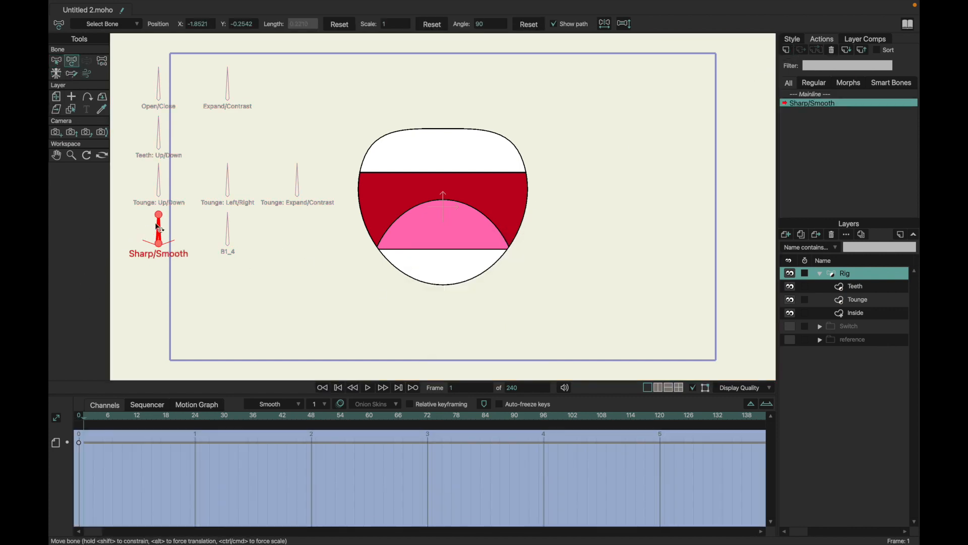
drag(167, 233, 127, 235)
click(195, 417)
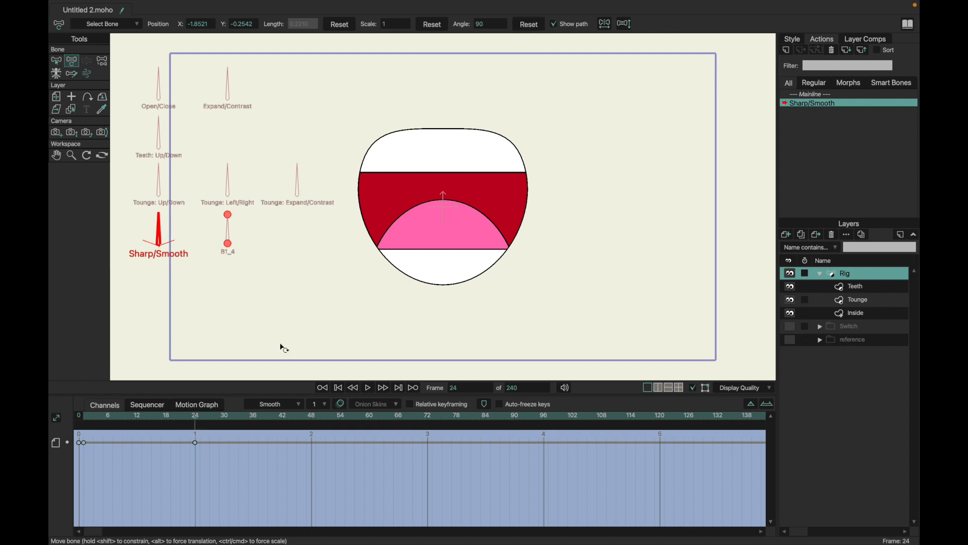
click(86, 416)
click(197, 416)
drag(164, 232, 124, 238)
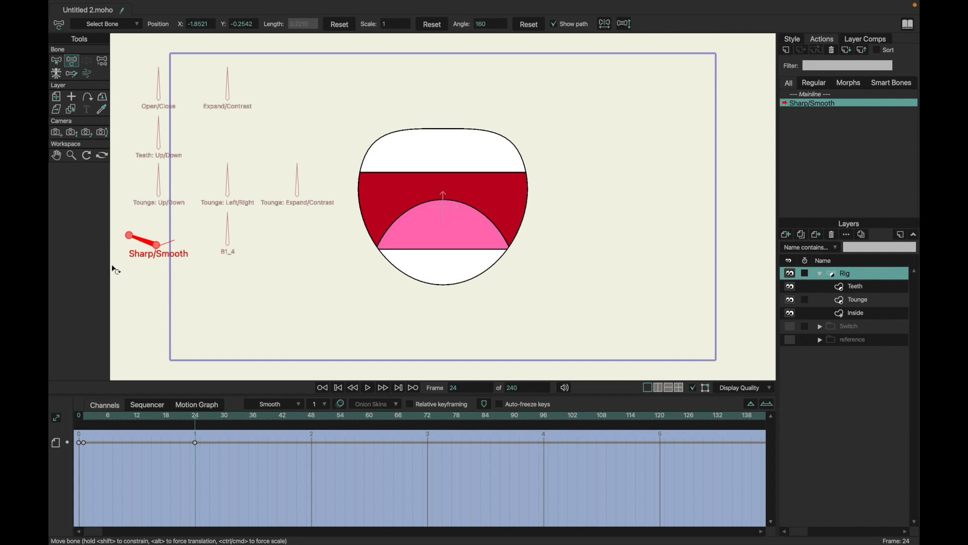
Create the action Sharp/Smooth 2 and rotate the Sharp/Smooth bone to 20 degrees at frame 24, upright at frame 1.
click(786, 50)
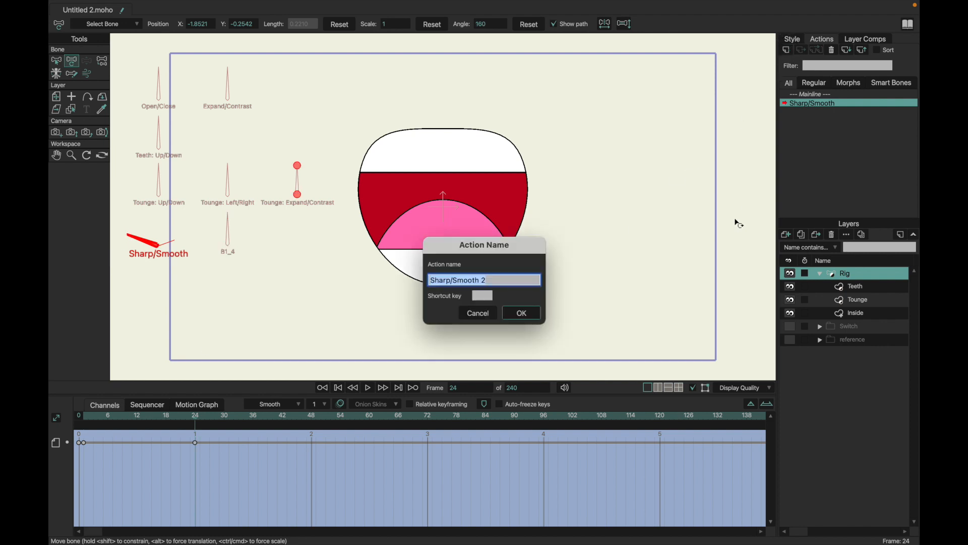
click(533, 315)
click(160, 238)
click(196, 415)
drag(143, 235, 218, 252)
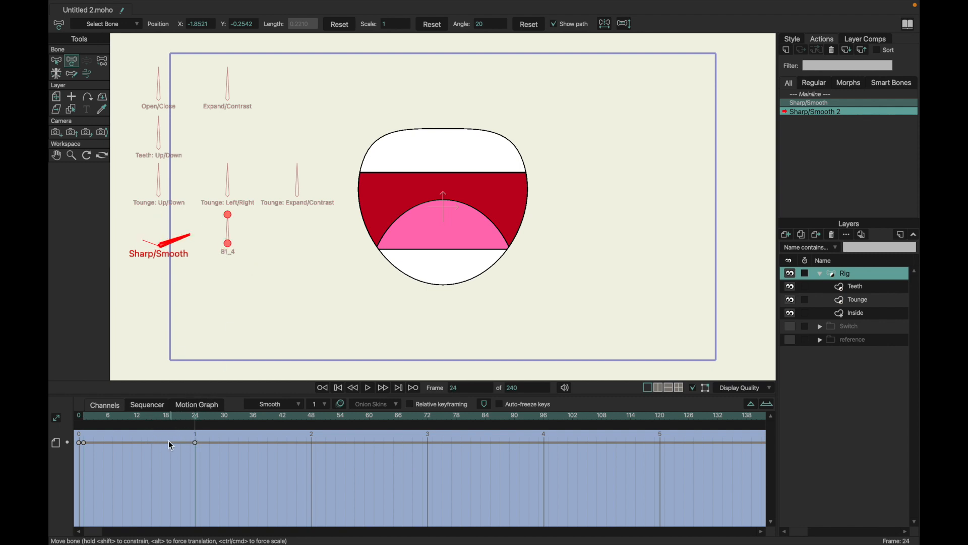
click(88, 417)
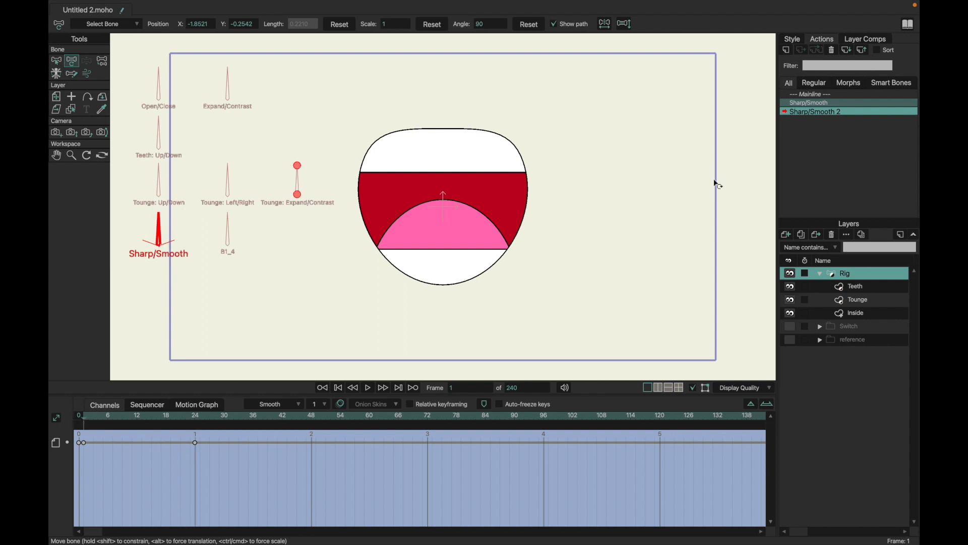
In the Sharp/Smooth action, peak the two upper corner points of the Inside layer to curvature 0 at frame 24.
click(805, 103)
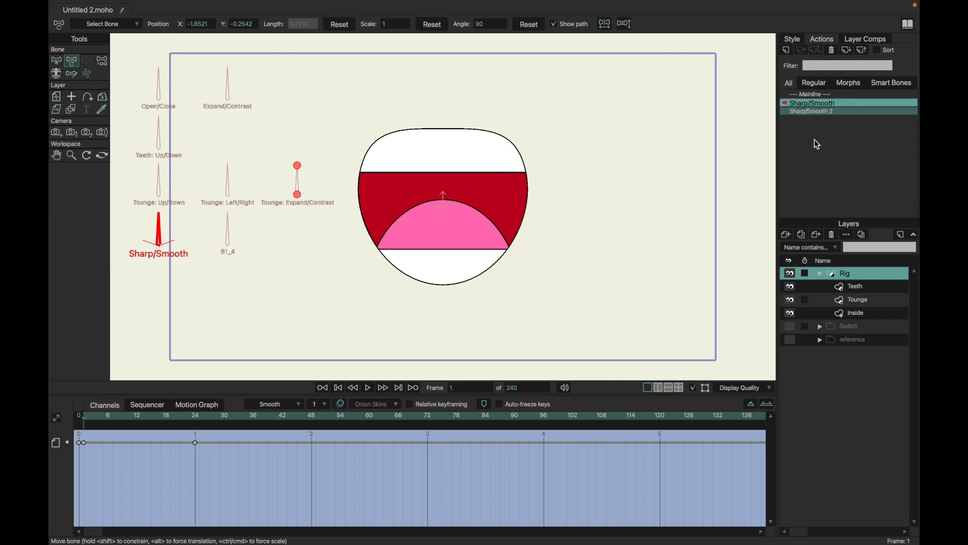
click(838, 312)
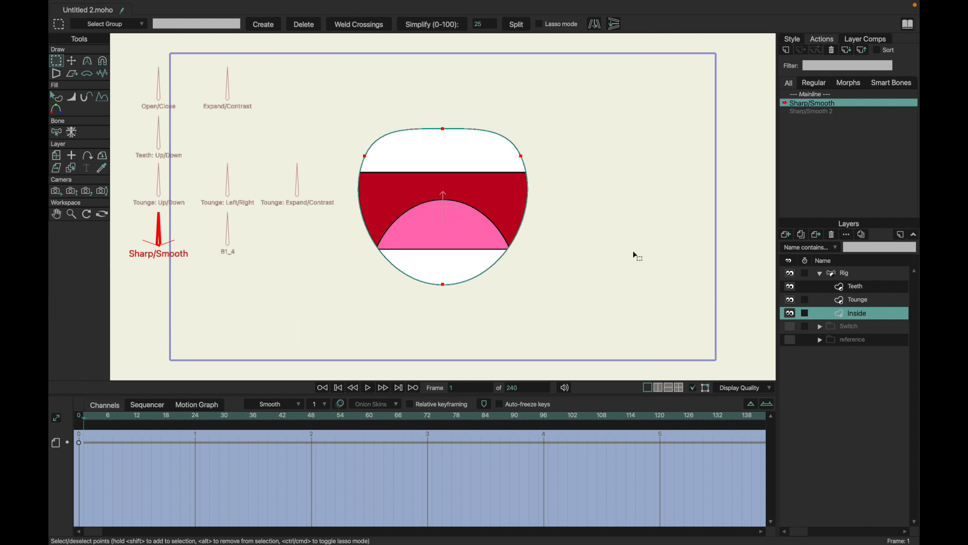
drag(338, 138, 555, 203)
click(88, 60)
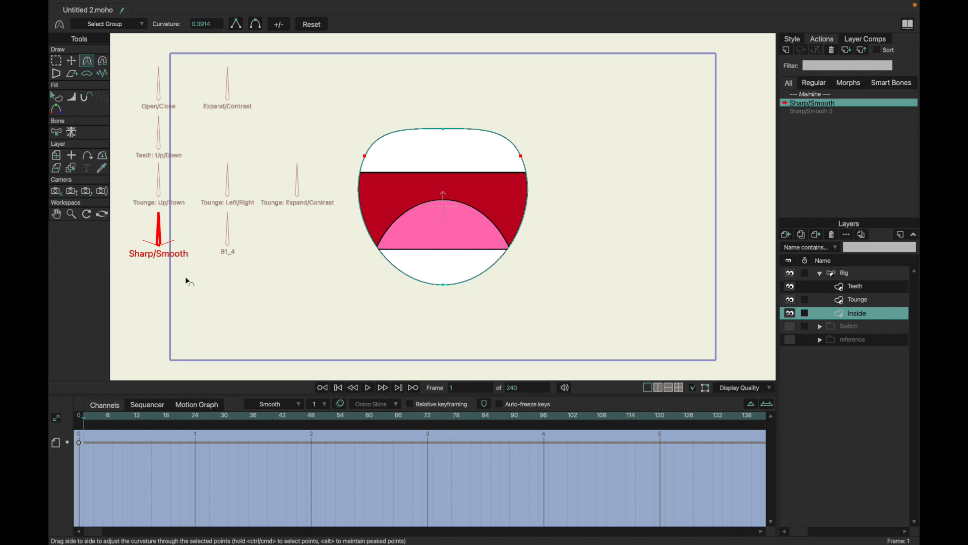
click(193, 417)
click(200, 418)
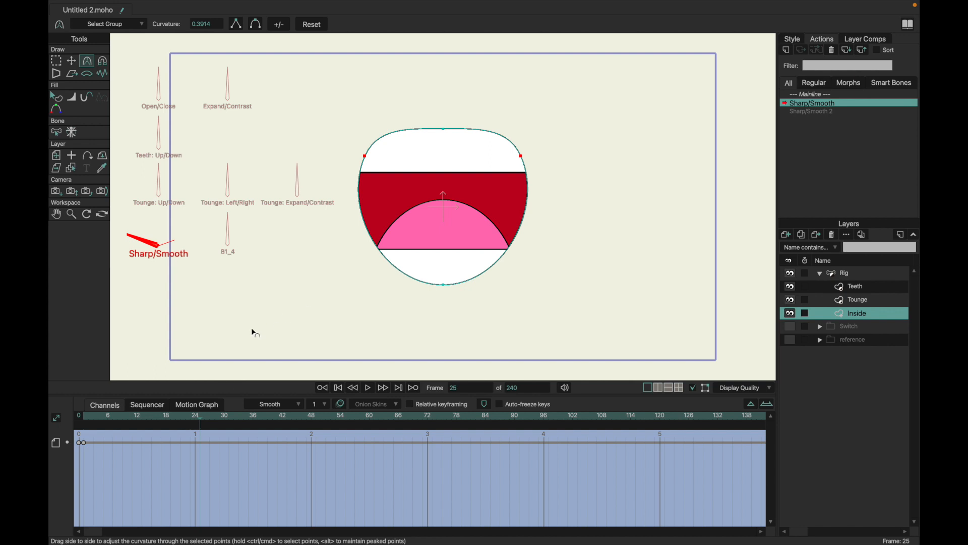
click(237, 25)
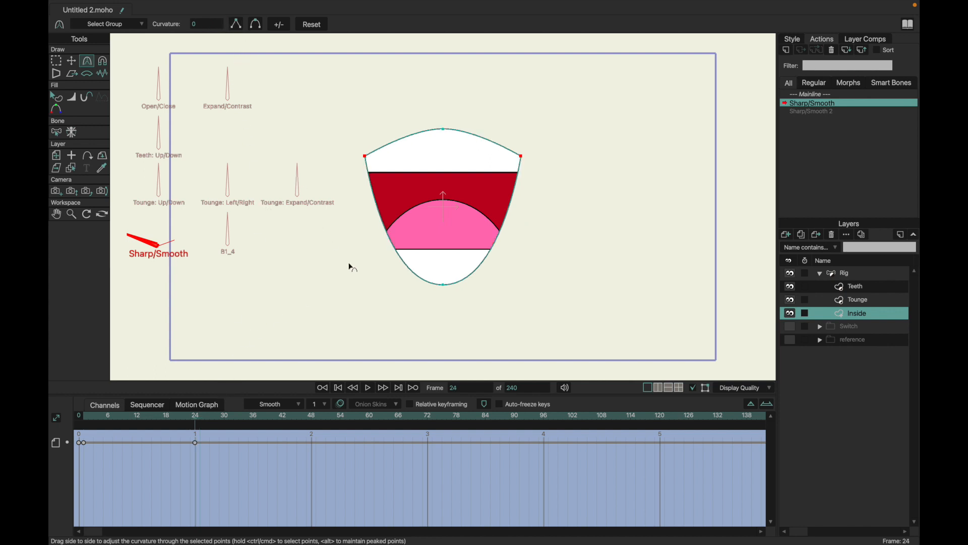
Reduce the curvature of the mouth's bottom point on the Inside layer at frame 24 of the Sharp/Smooth action.
key(g)
click(443, 284)
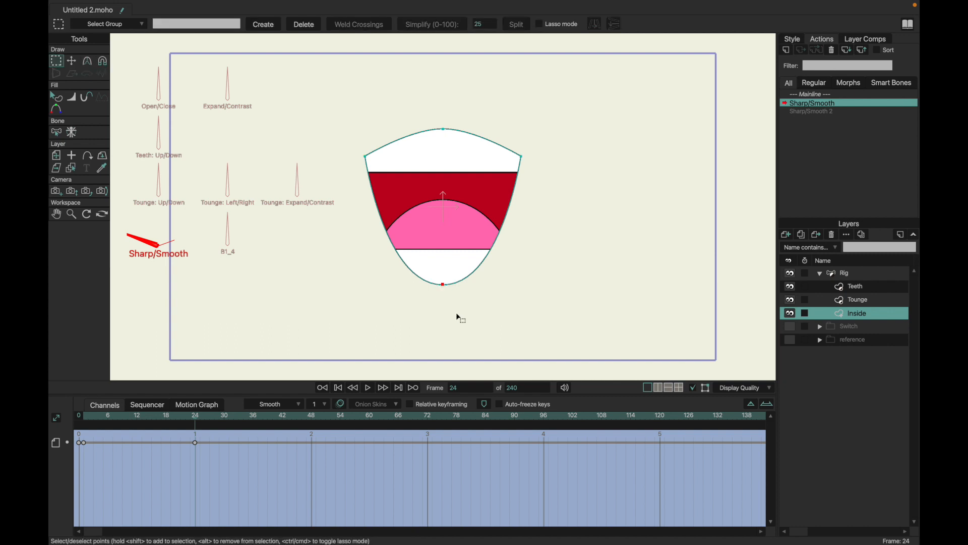
key(c)
drag(446, 287, 201, 263)
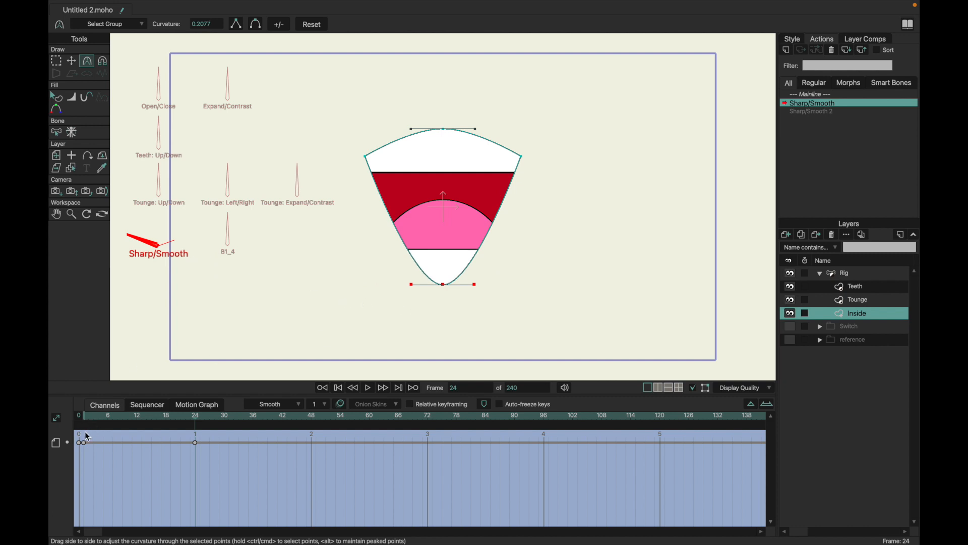
key(super+z)
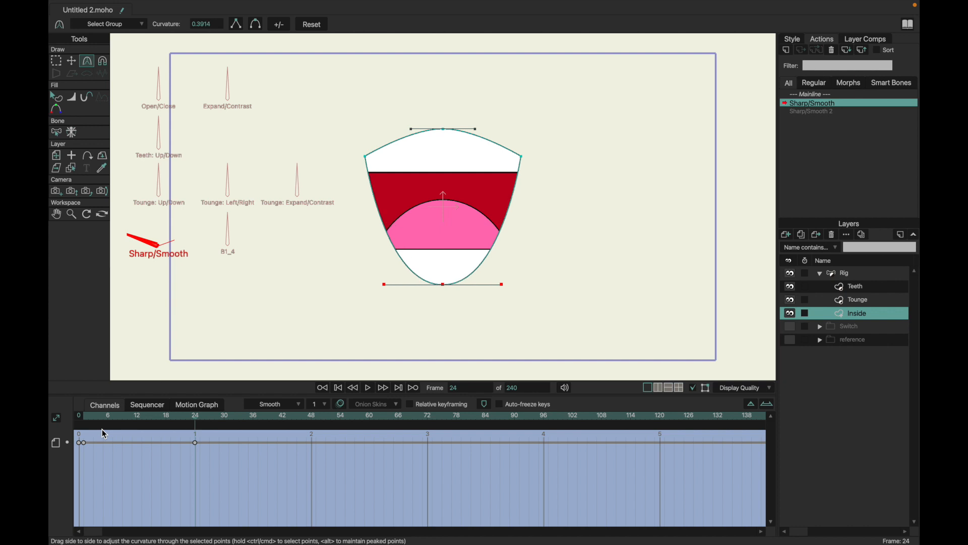
drag(452, 291, 80, 418)
At frame 1 of Sharp/Smooth, reduce the curvature of the mouth's two corner points and bottom point to about 0.235.
click(88, 420)
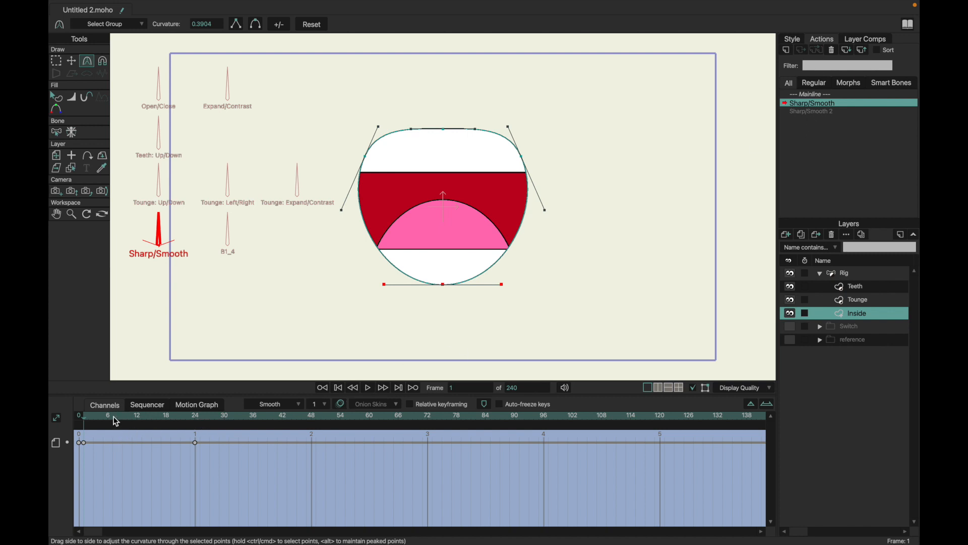
click(208, 263)
click(56, 61)
drag(348, 150, 567, 323)
key(c)
drag(512, 306, 290, 310)
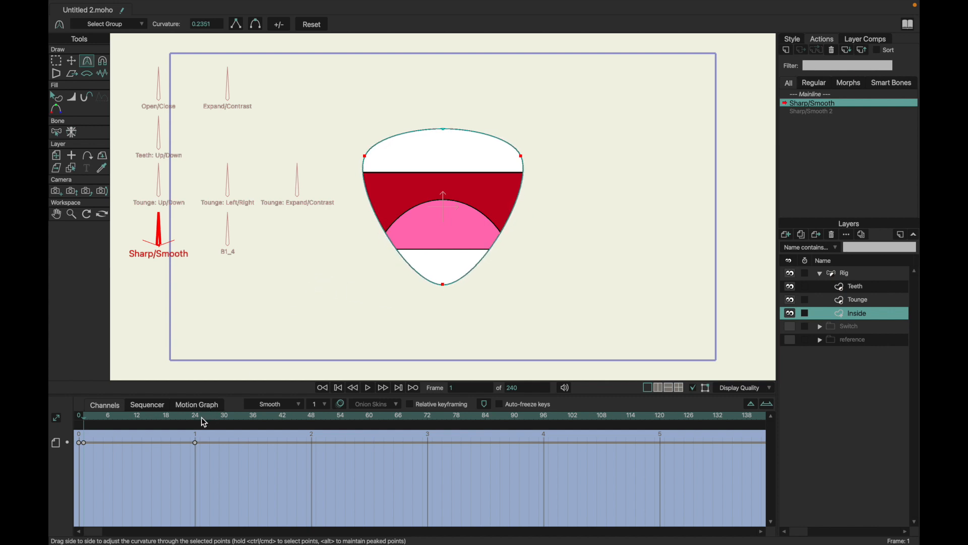
Try to cut the frame 1 curvature keyframe in the Sharp/Smooth action and paste it at frame 2.
click(194, 416)
drag(151, 417, 83, 414)
click(83, 443)
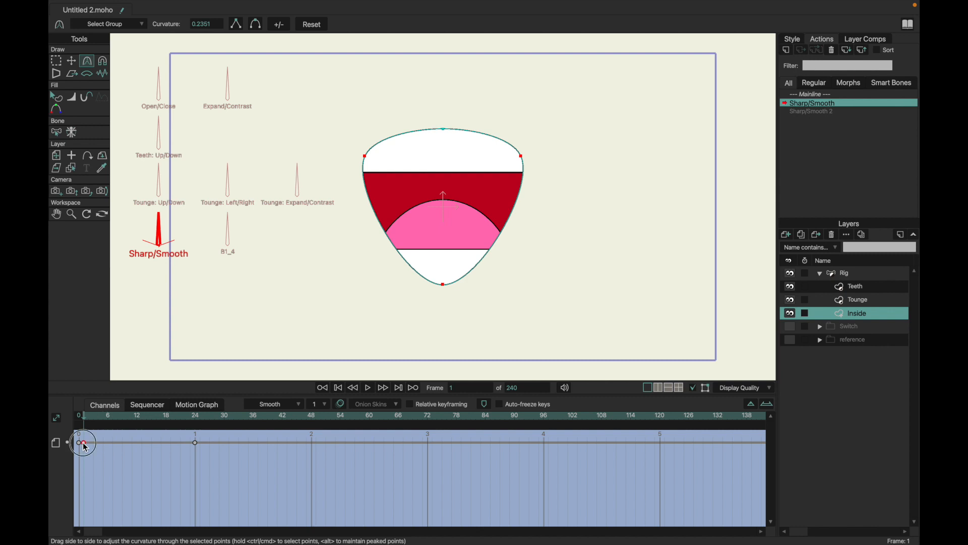
click(134, 476)
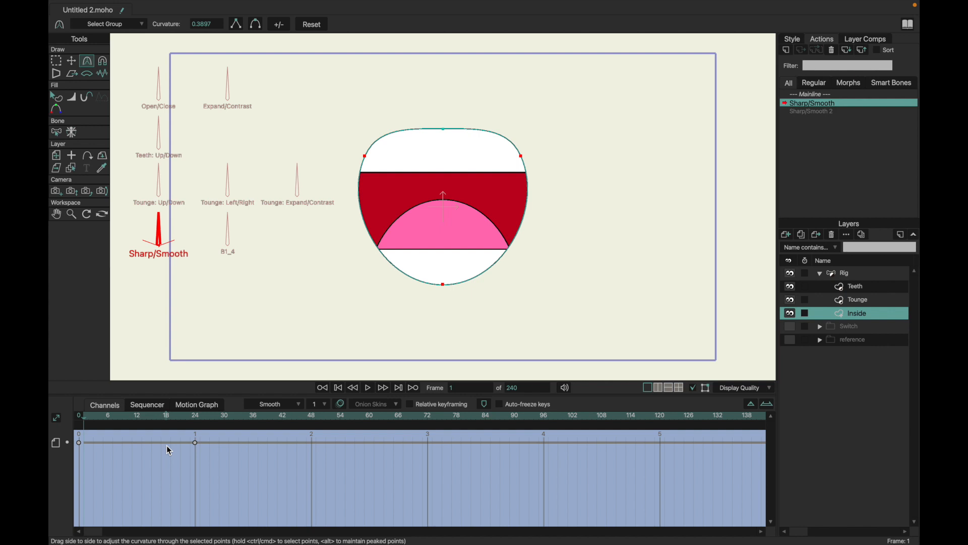
key(Right)
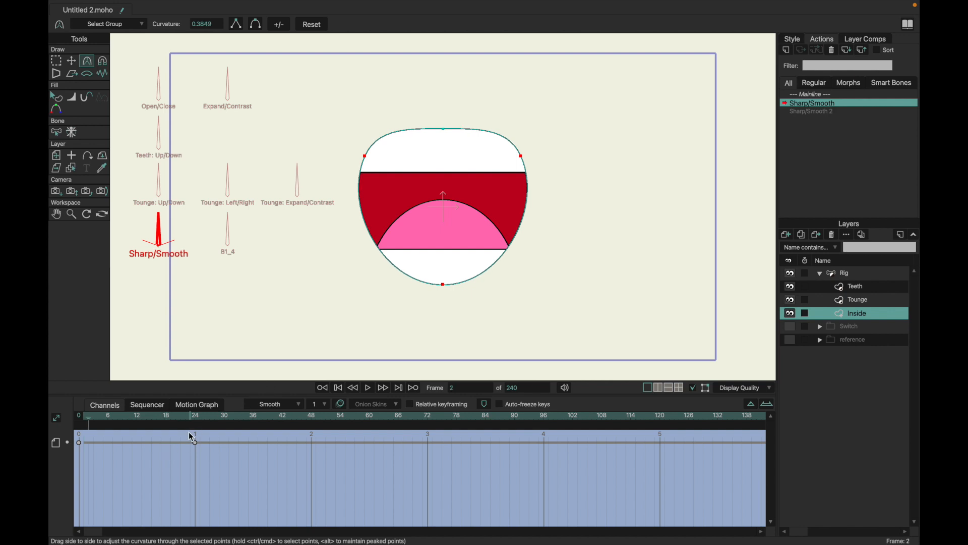
key(super+v)
key(Left)
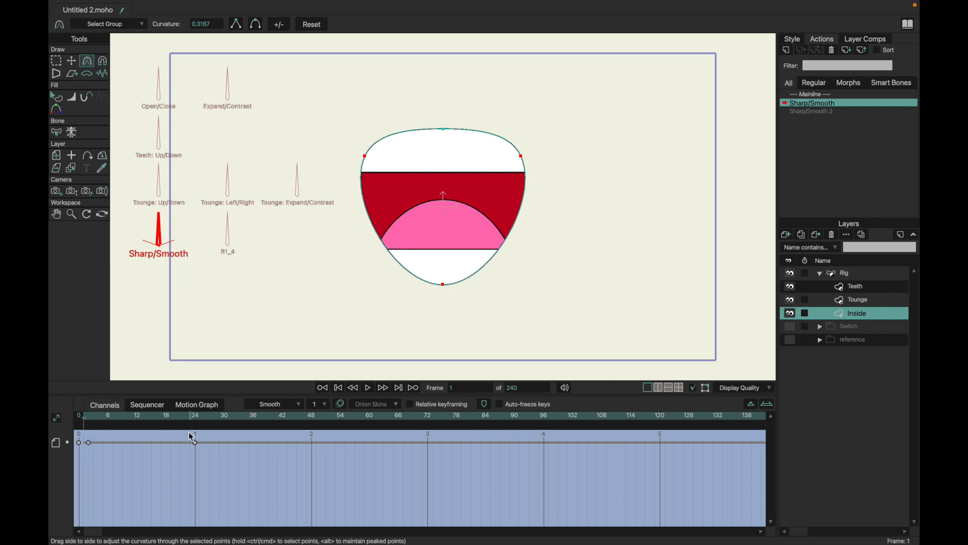
key(super+z)
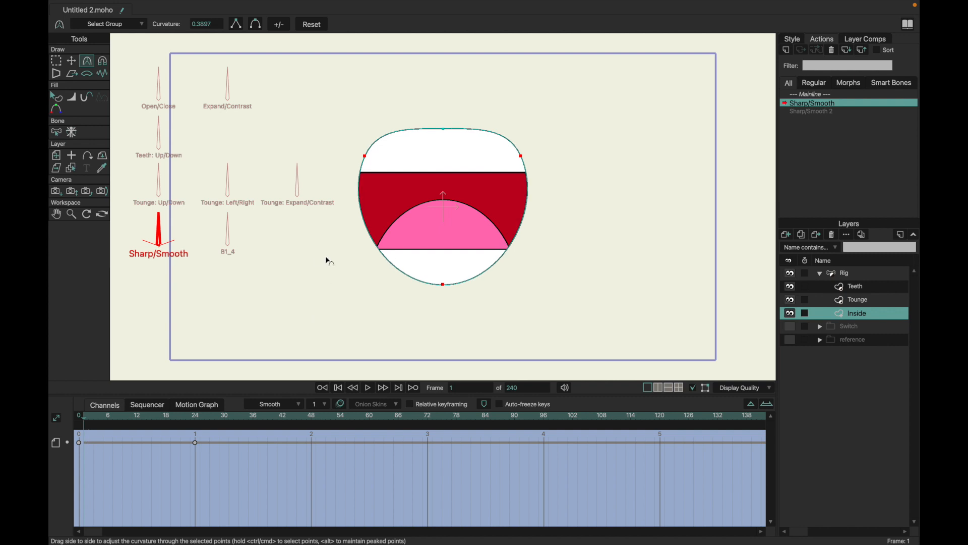
Paste the curvature keyframe at frame 2 of the Sharp/Smooth action and move it back to frame 1.
key(Right)
key(super+v)
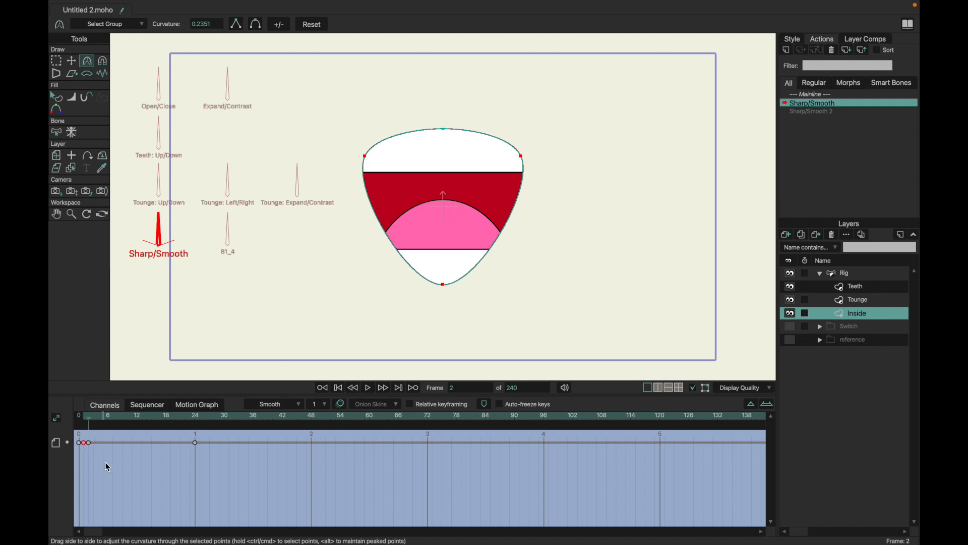
click(89, 442)
drag(88, 441, 83, 441)
key(Left)
click(150, 474)
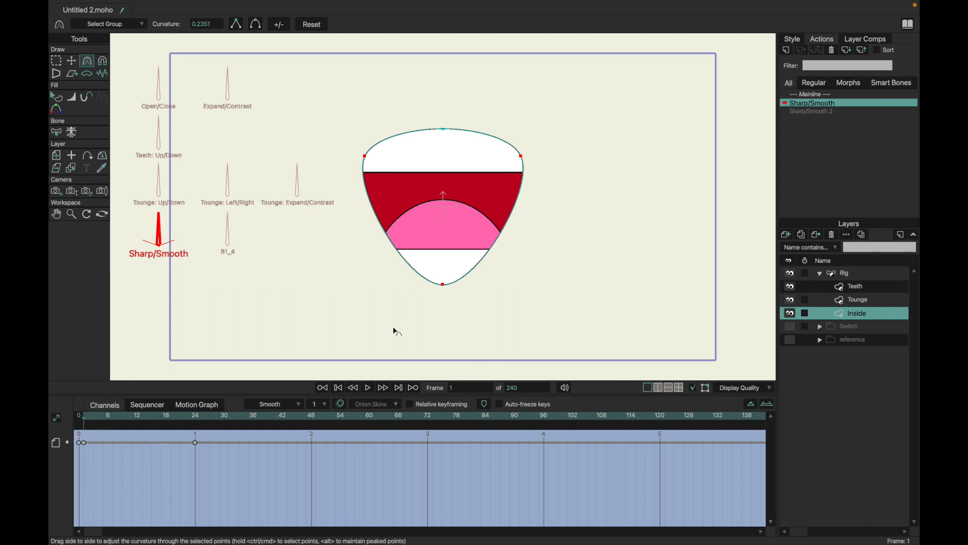
In the Sharp/Smooth 2 action, paste the keyframe with the original rounded mouth curvature at frame 24.
click(814, 112)
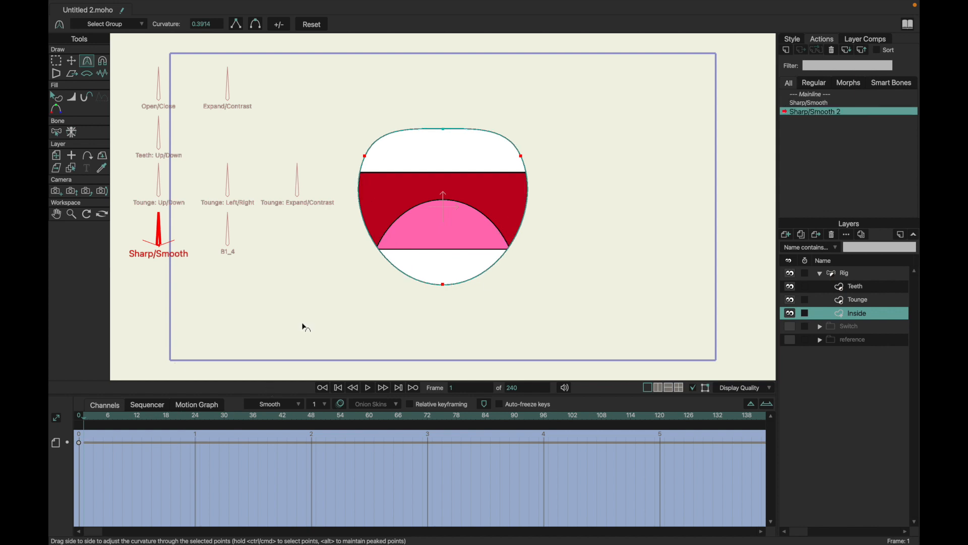
click(197, 418)
key(super+v)
click(87, 419)
Copy the frame 1 curvature keyframe from Sharp/Smooth to frame 1 of Sharp/Smooth 2 and check the following frames.
click(809, 103)
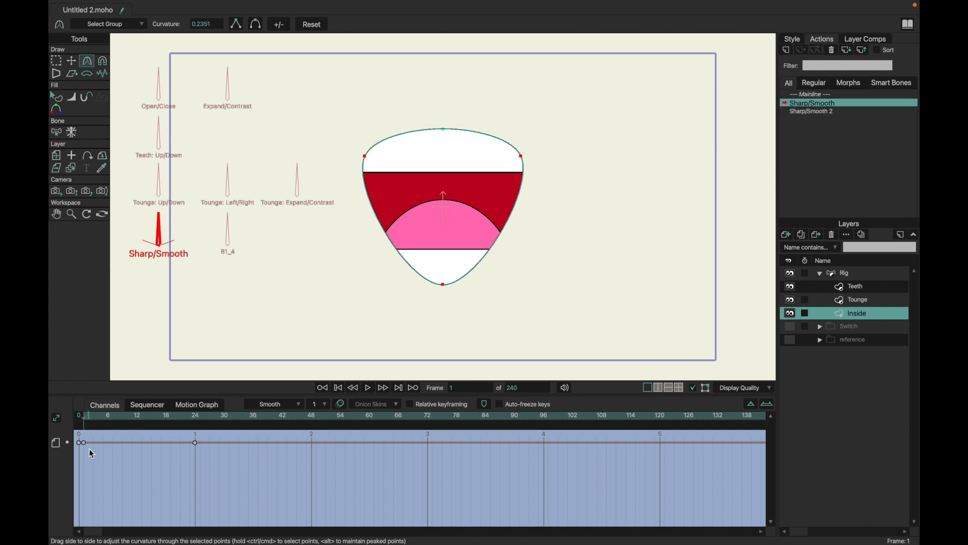
click(84, 443)
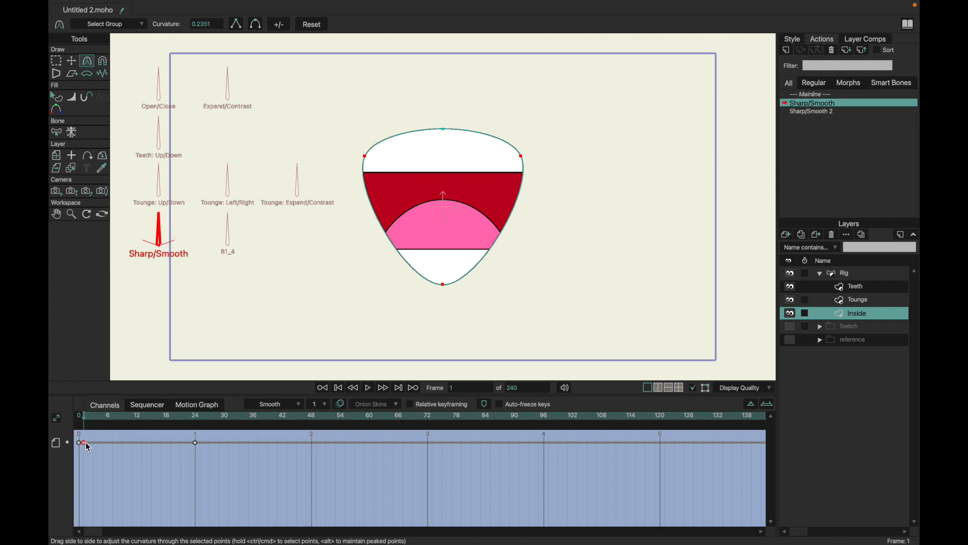
double_click(826, 111)
key(super+v)
key(Right)
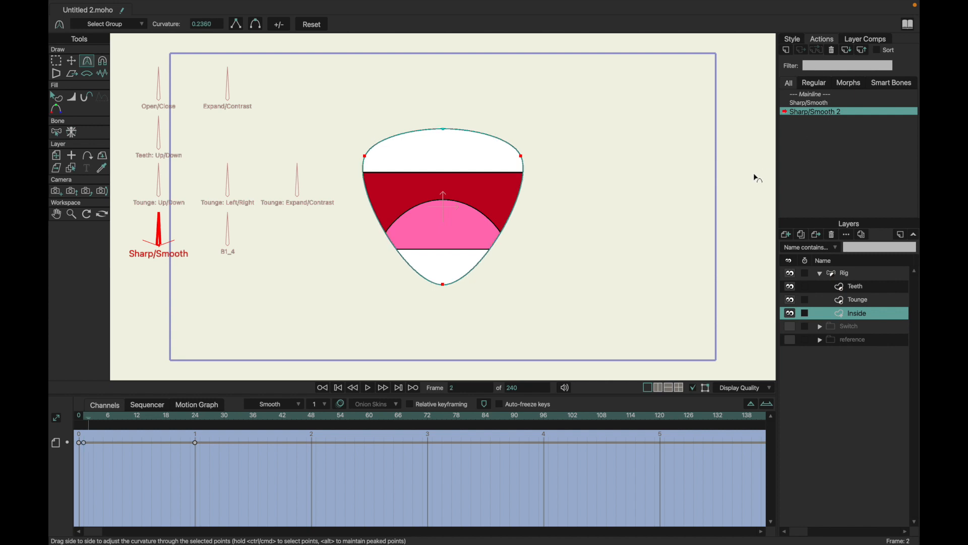
key(Right)
key(Right)
key(Right)
key(Right)
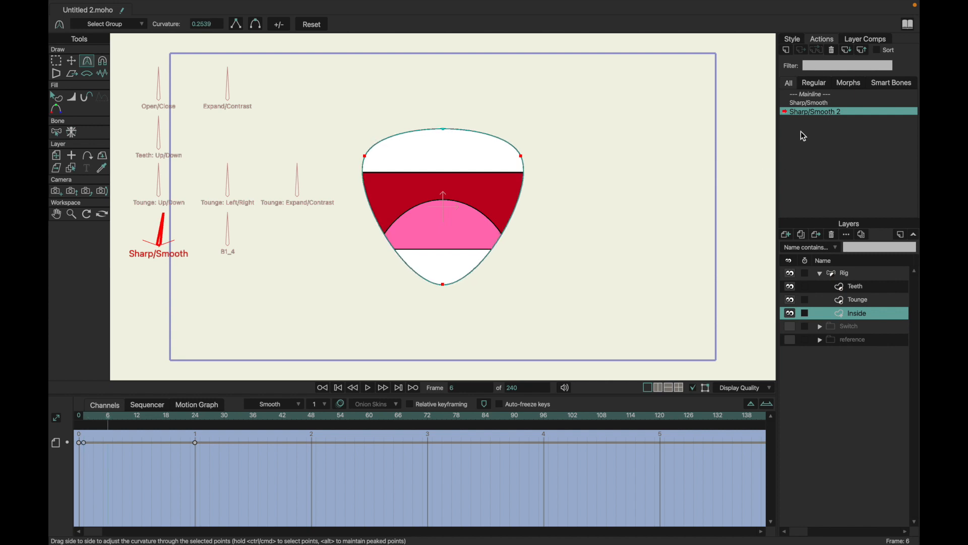
Return to the Mainline on the Rig layer and test the Sharp/Smooth bone by rotating it both ways at frame 1.
double_click(805, 95)
click(844, 274)
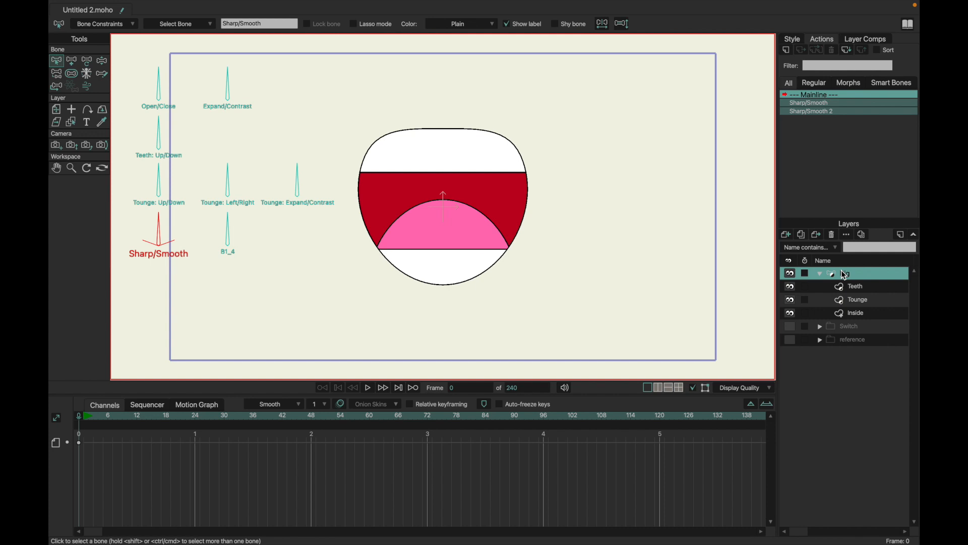
click(87, 61)
drag(174, 226, 134, 181)
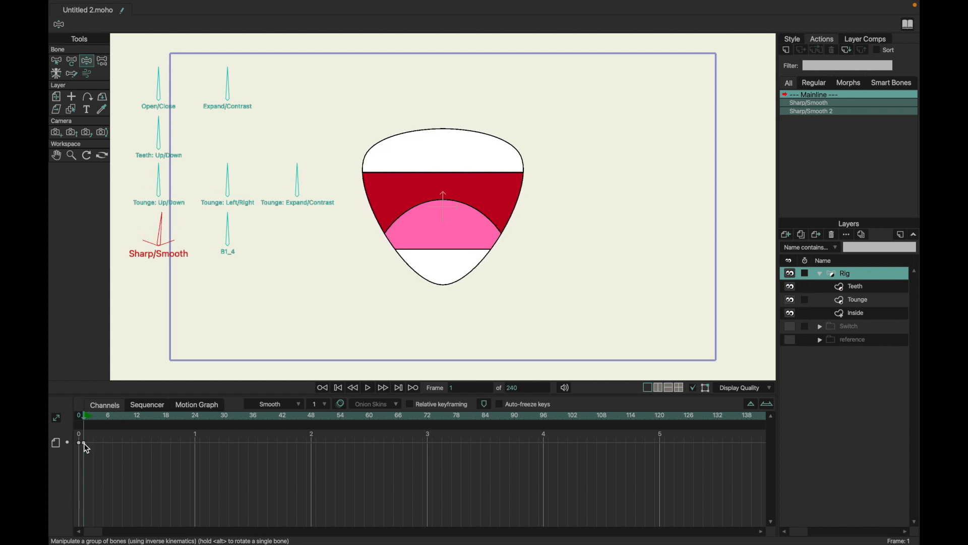
drag(177, 212, 142, 218)
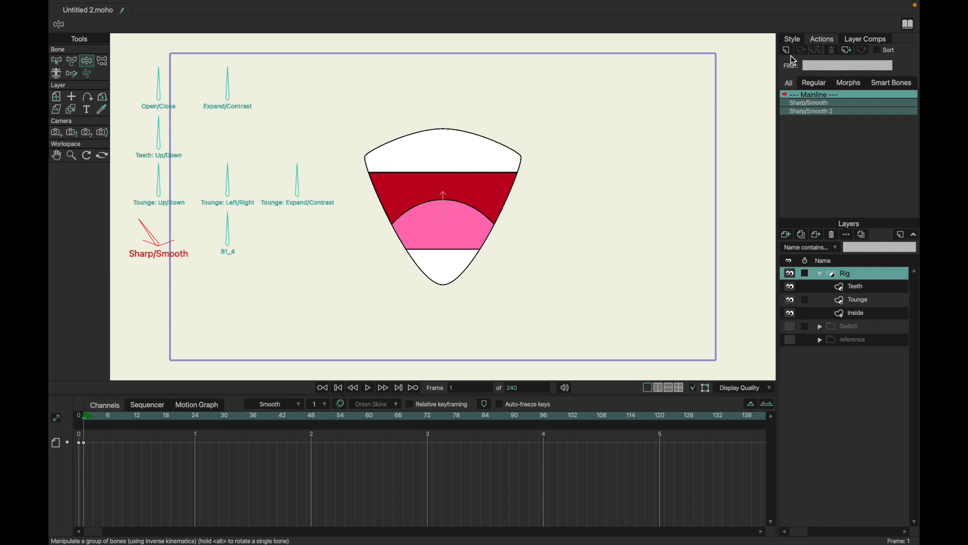
key(Left)
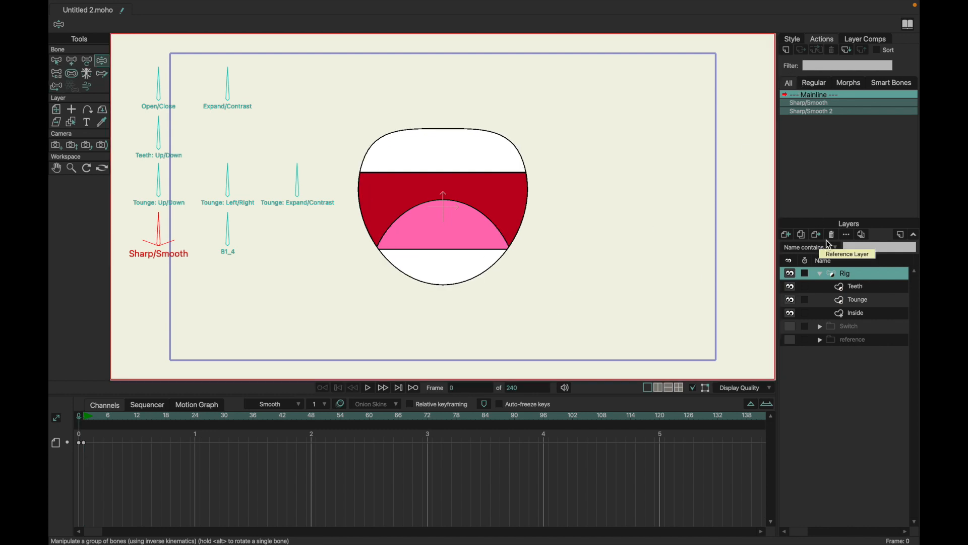
click(57, 60)
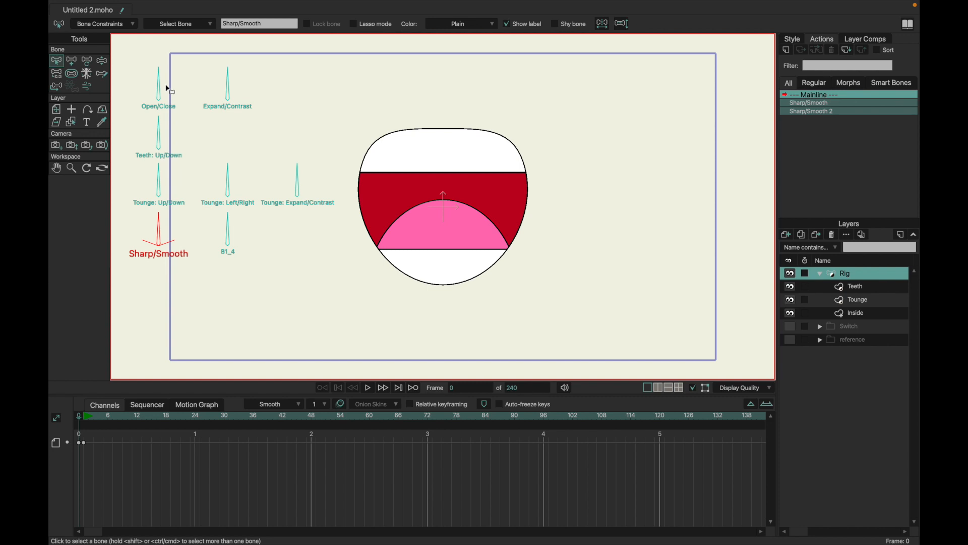
Create a smart bone action for the Open/Close bone and rotate the bone to 160° at frame 24.
click(166, 91)
click(785, 52)
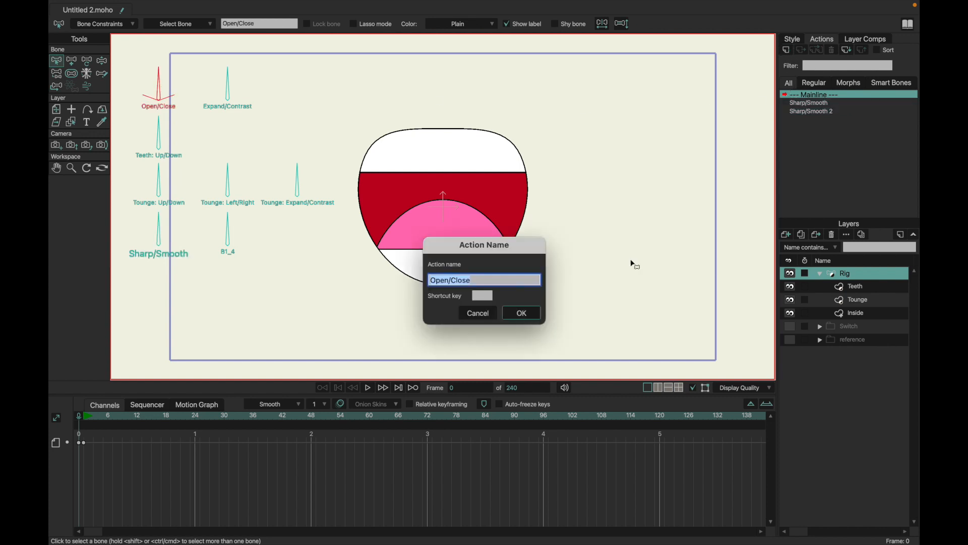
click(527, 315)
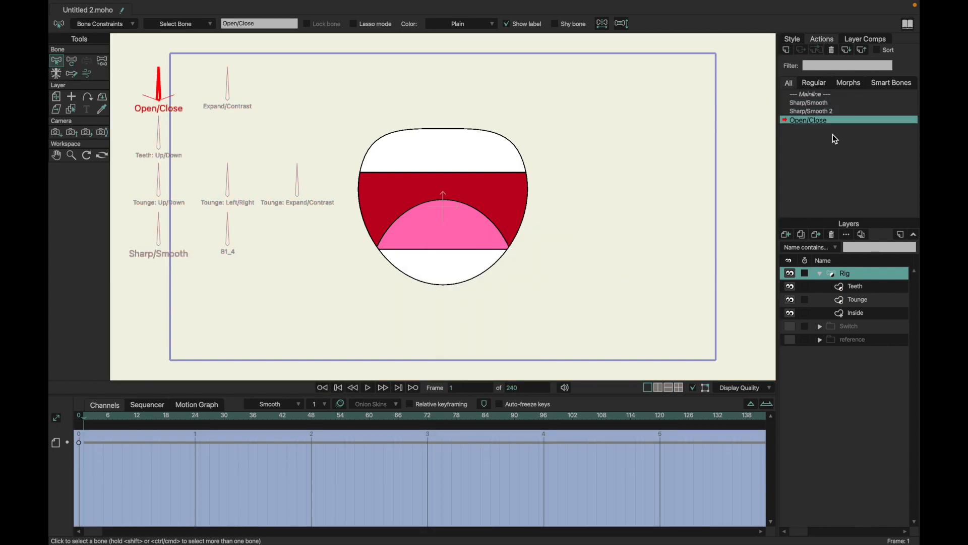
click(71, 61)
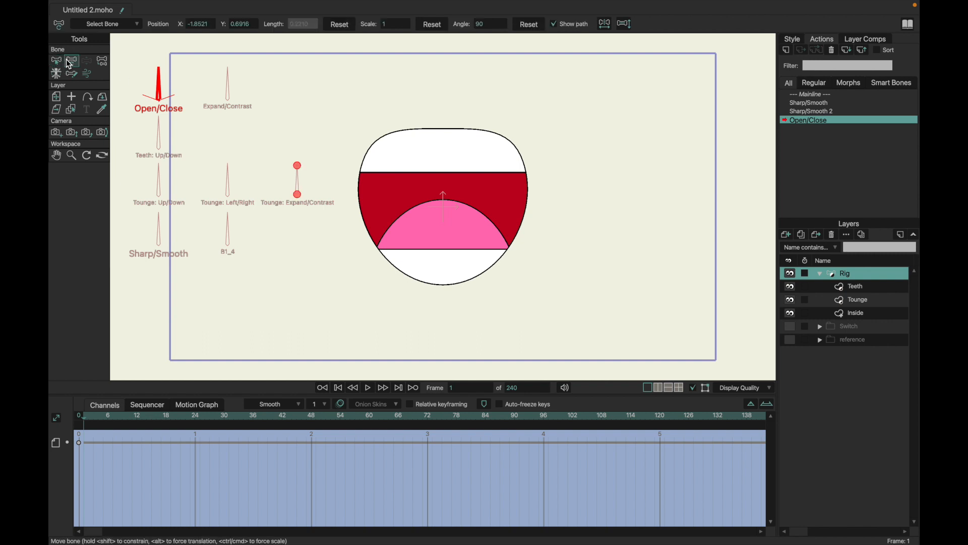
click(196, 415)
drag(159, 75, 108, 96)
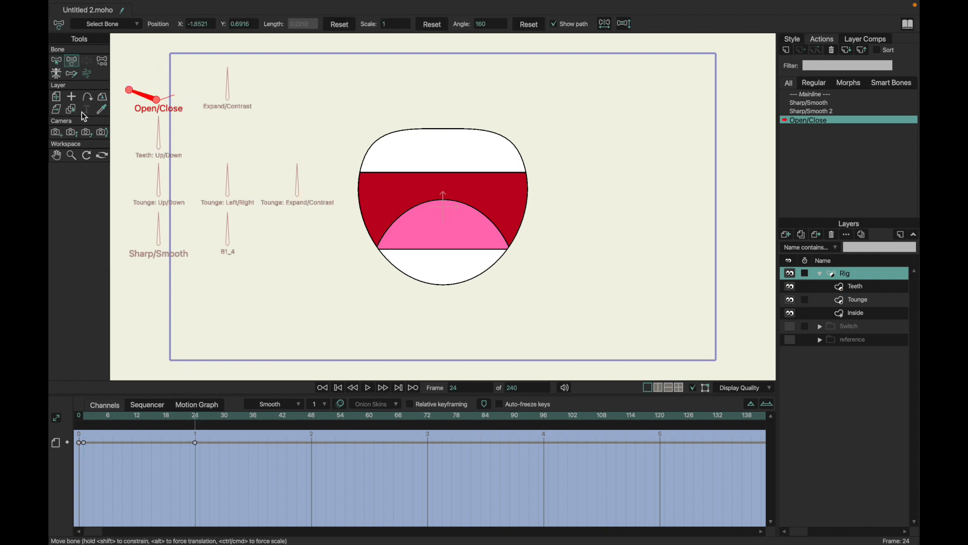
Create the Open/Close 2 action, rotate the Open/Close bone to 20° at frame 24, and return to frame 1.
click(787, 50)
click(536, 314)
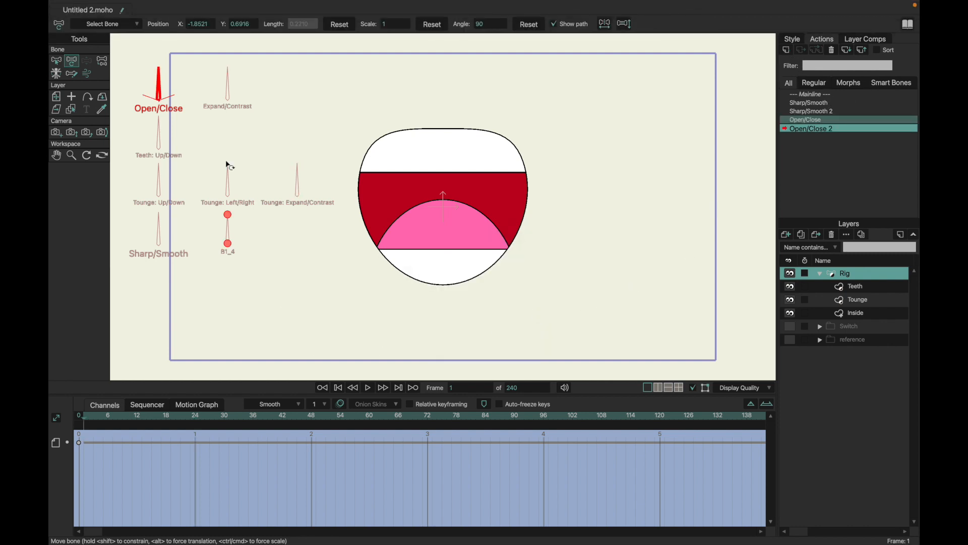
click(157, 79)
click(196, 417)
drag(159, 86, 197, 106)
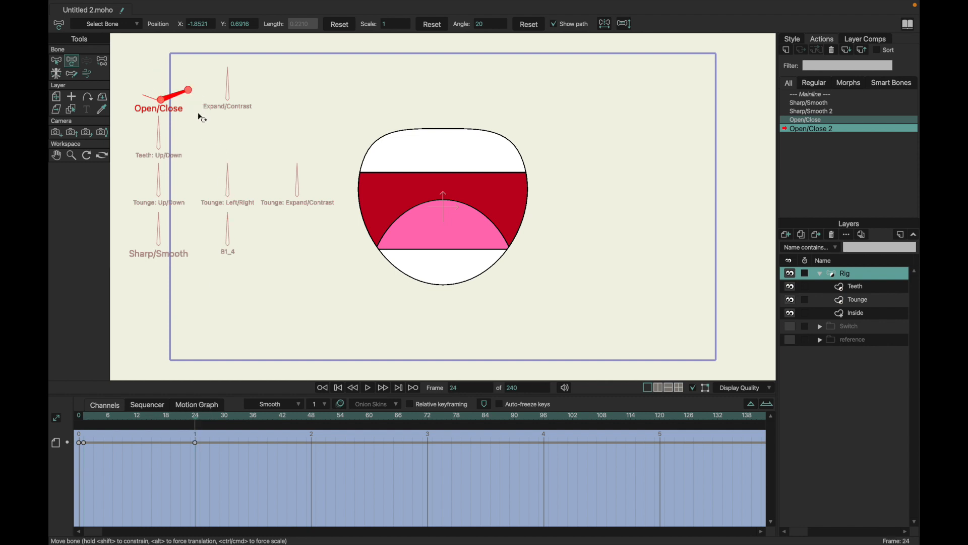
click(89, 416)
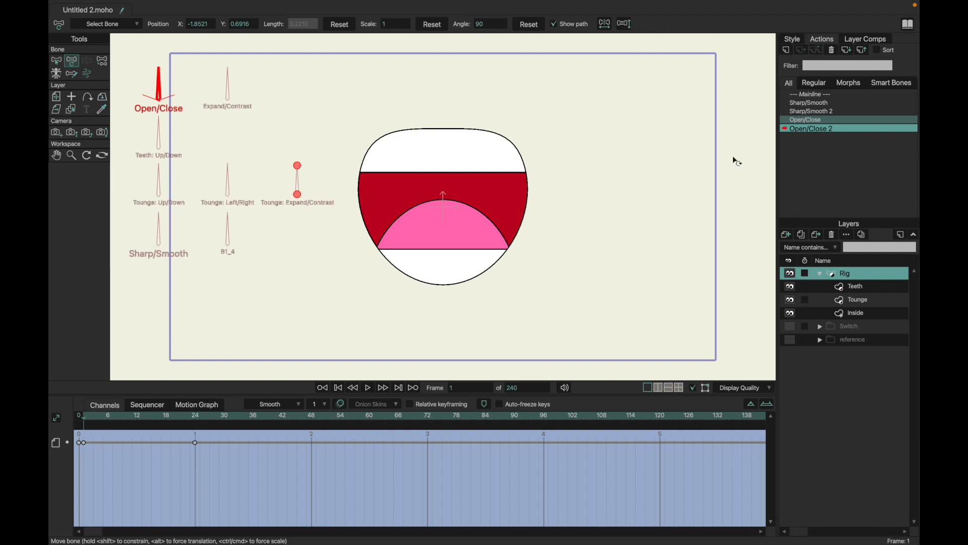
In the Open/Close action, select the Inside layer's mouth outline points and key them at frame 1.
click(798, 122)
click(837, 314)
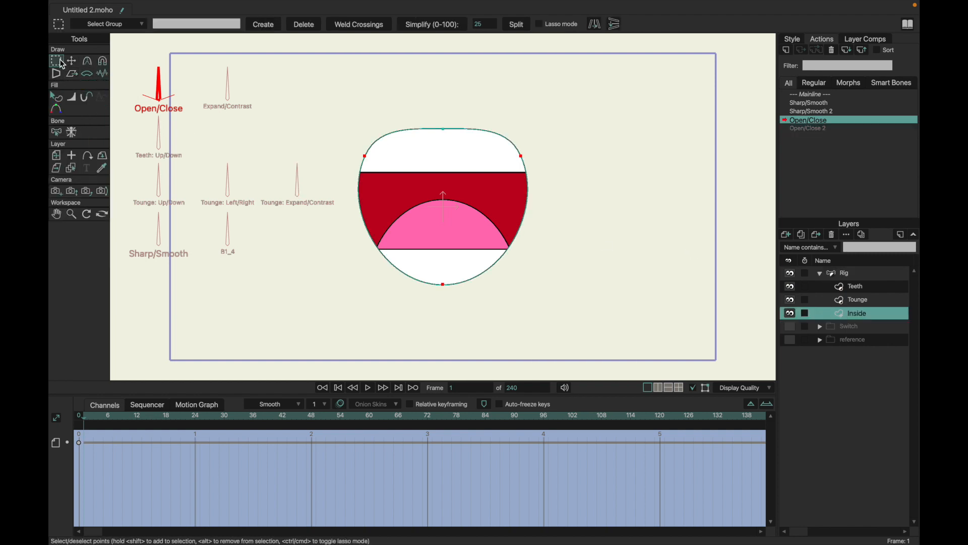
drag(341, 117, 575, 199)
shift+drag(509, 298, 417, 264)
key(t)
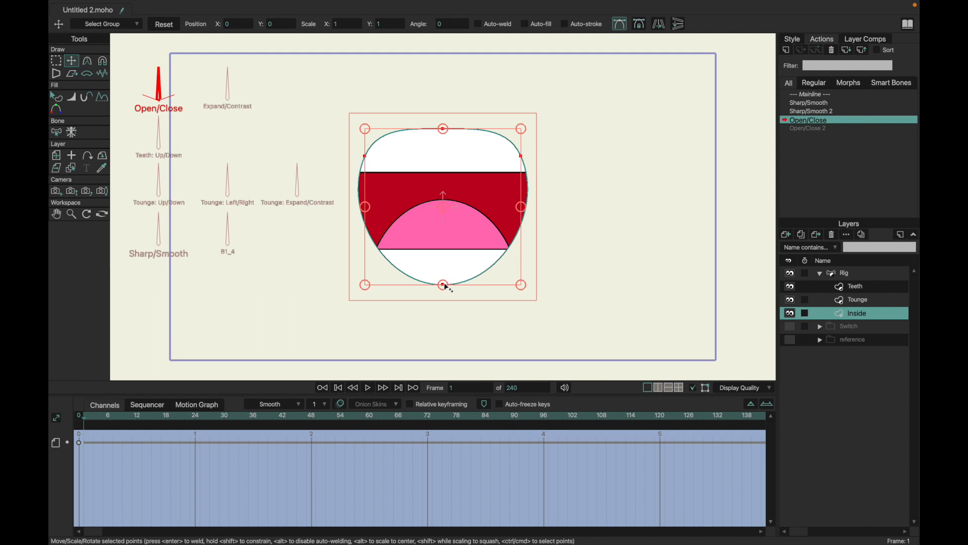
click(446, 286)
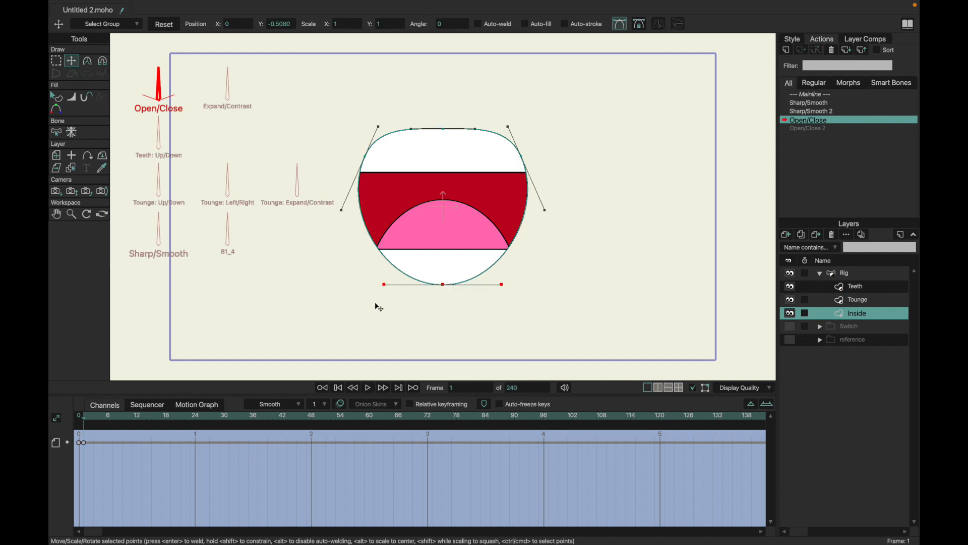
key(super+a)
drag(445, 286, 444, 298)
key(super+z)
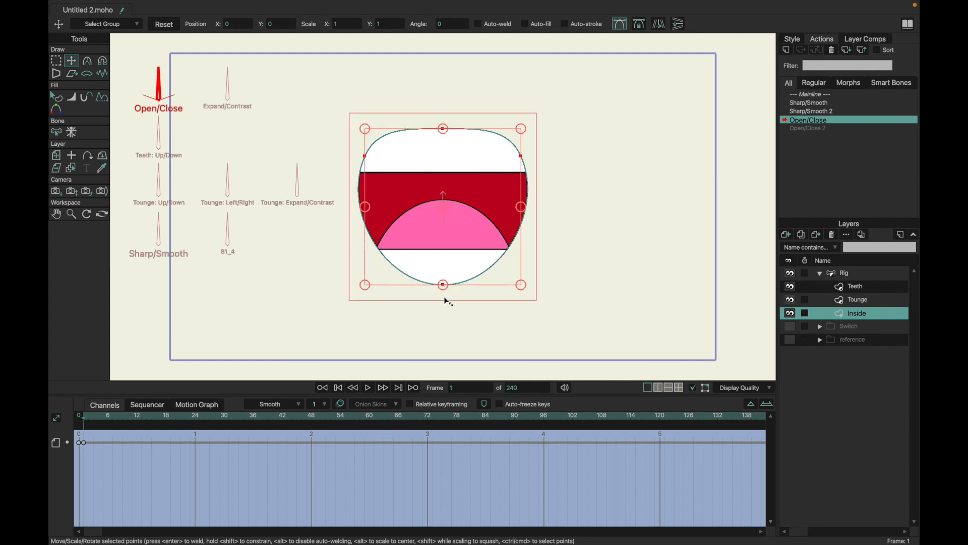
Move the Inside layer's frame 1 keyframe with the original mouth shape to frame 24 of the Open/Close action.
click(445, 285)
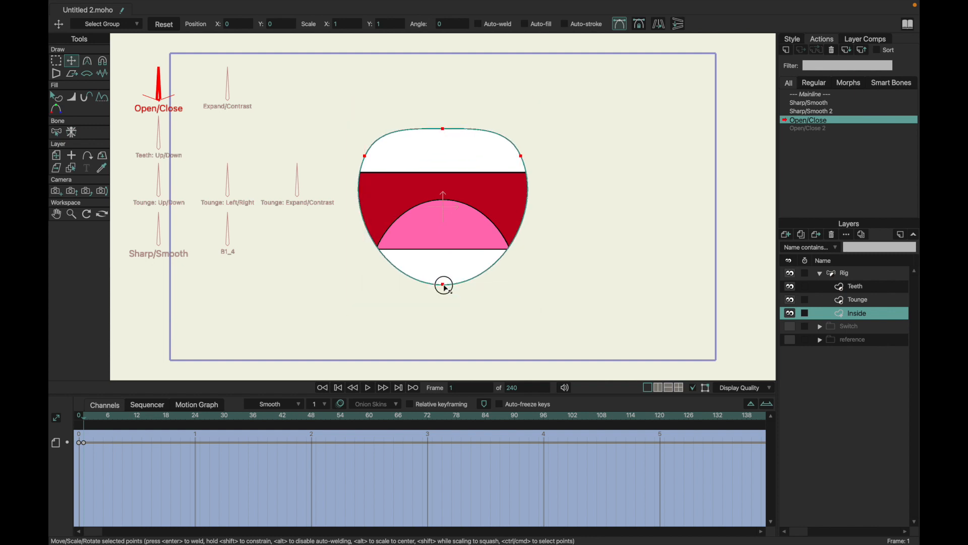
click(197, 417)
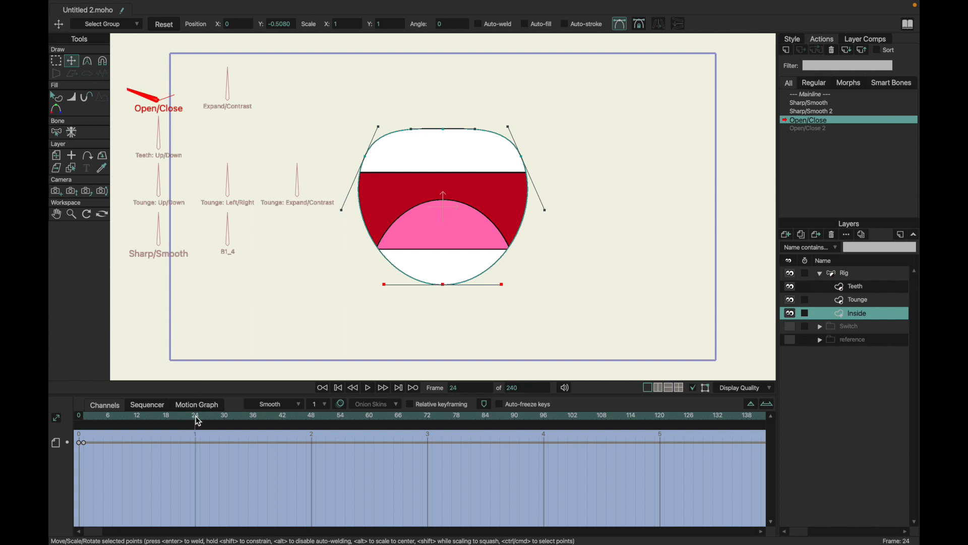
drag(83, 442, 196, 443)
At frame 1 of Open/Close, squash all the Inside outline points vertically about the centre to roughly half height.
click(84, 416)
key(ctrl+a)
drag(446, 285, 442, 243)
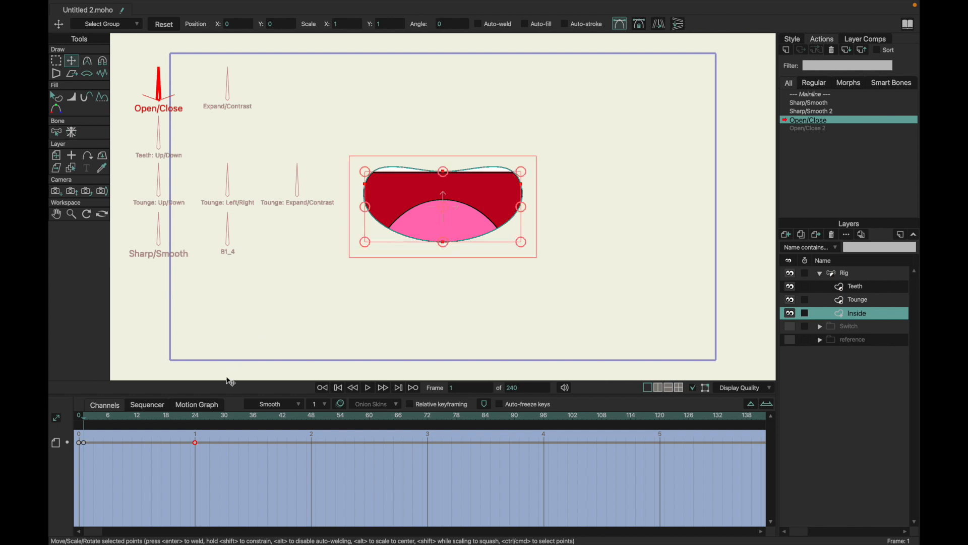
Copy the half-height mouth keyframe from frame 1 of Open/Close to frame 1 of Open/Close 2.
click(85, 443)
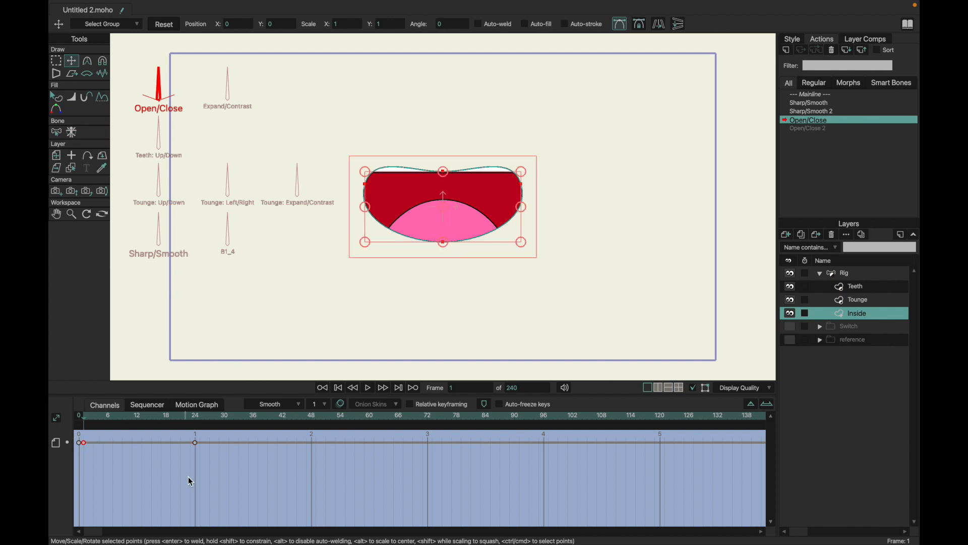
click(194, 416)
double_click(806, 129)
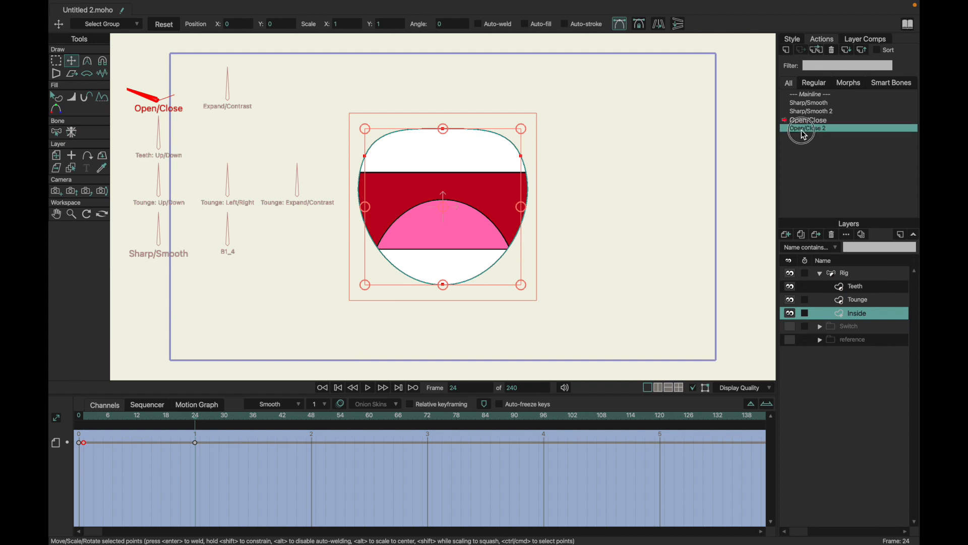
In Open/Close 2, squash the mouth outline vertically at frame 25 until its middle closes, and move that keyframe to frame 24.
click(199, 416)
drag(444, 244, 444, 212)
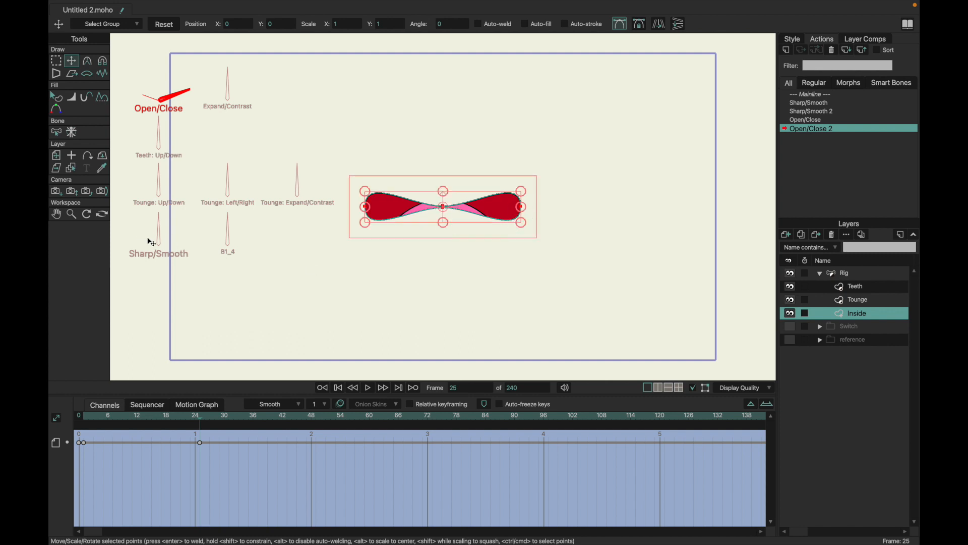
scroll(453, 229, up, 10)
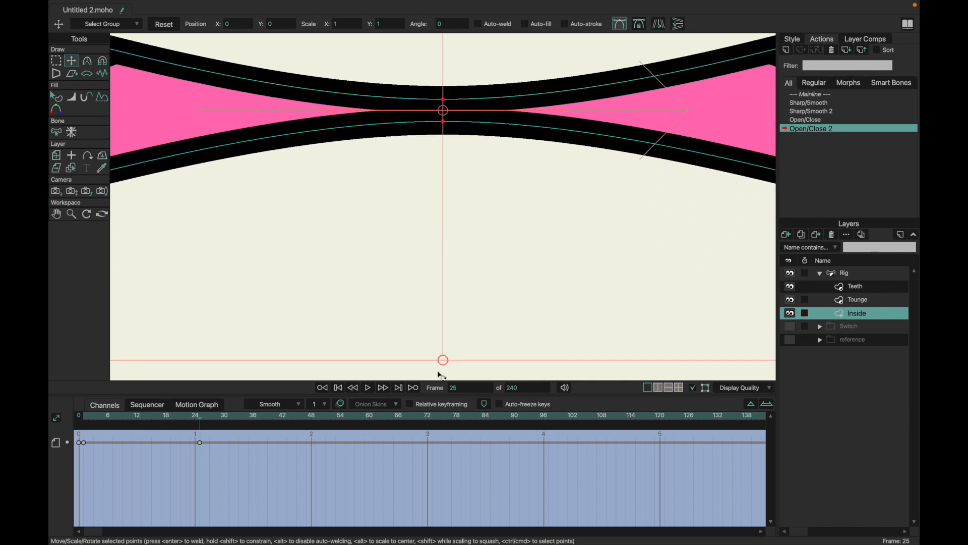
drag(444, 362, 451, 207)
drag(444, 359, 448, 308)
scroll(448, 306, down, 10)
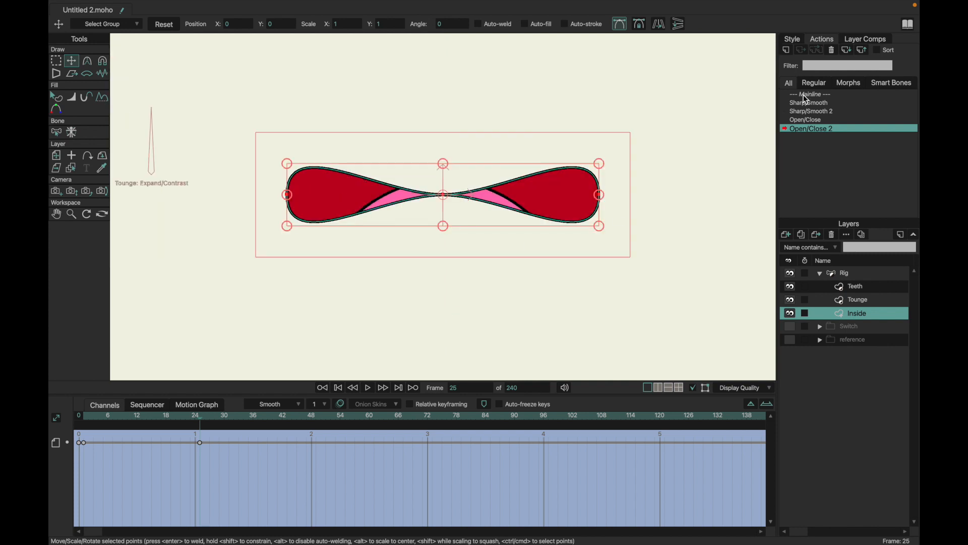
drag(199, 444, 196, 445)
Return to the Mainline on the Rig layer and test the Open/Close bone together with the Sharp/Smooth bone.
double_click(813, 122)
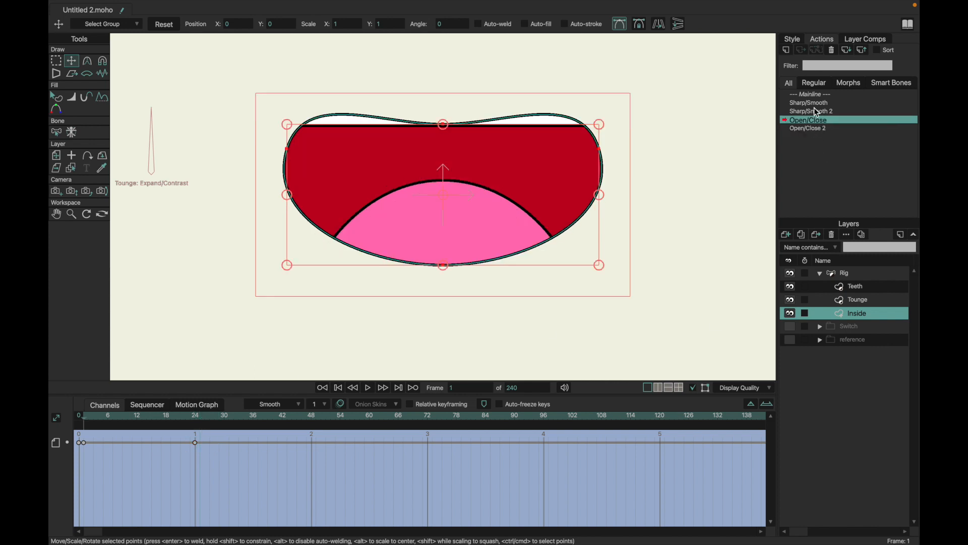
double_click(815, 95)
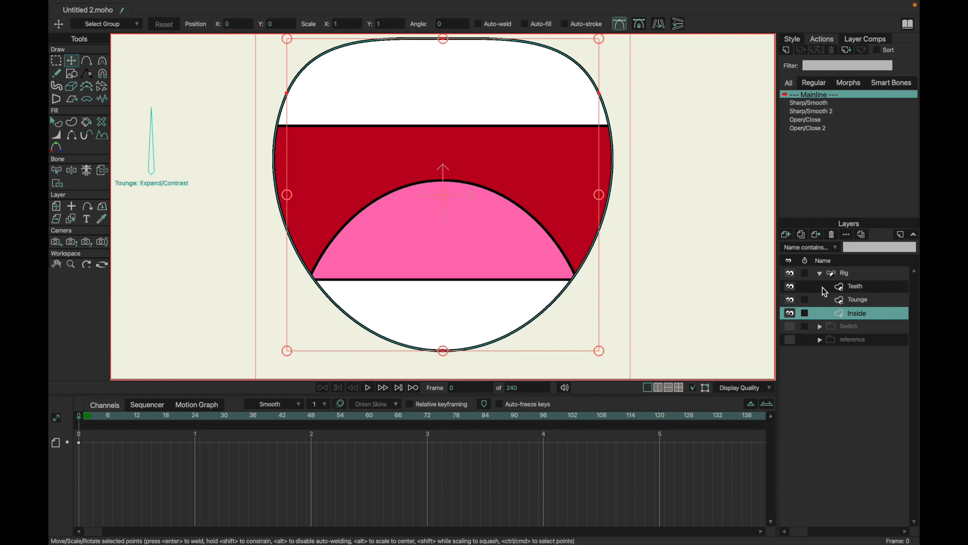
click(821, 275)
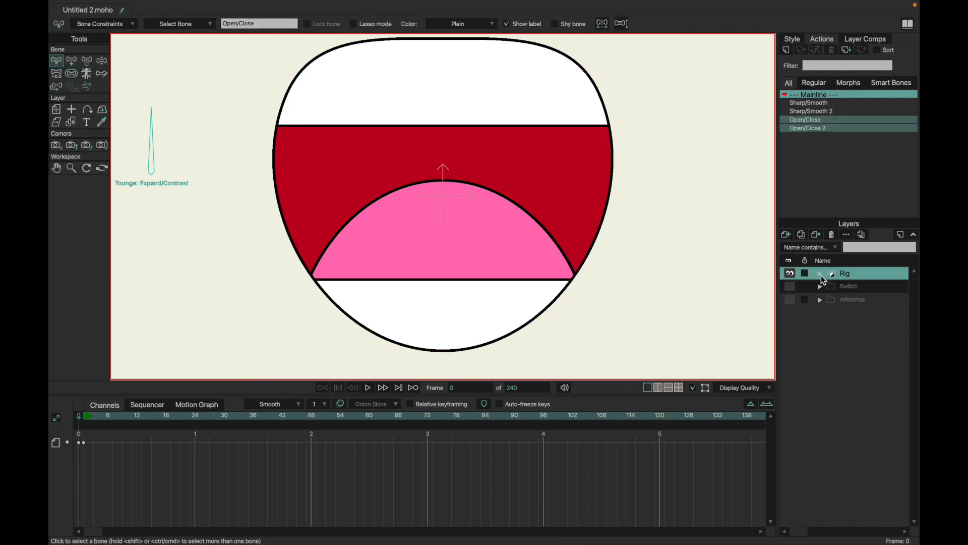
key(Escape)
click(102, 60)
drag(145, 74, 224, 75)
drag(161, 217, 95, 229)
drag(191, 94, 169, 86)
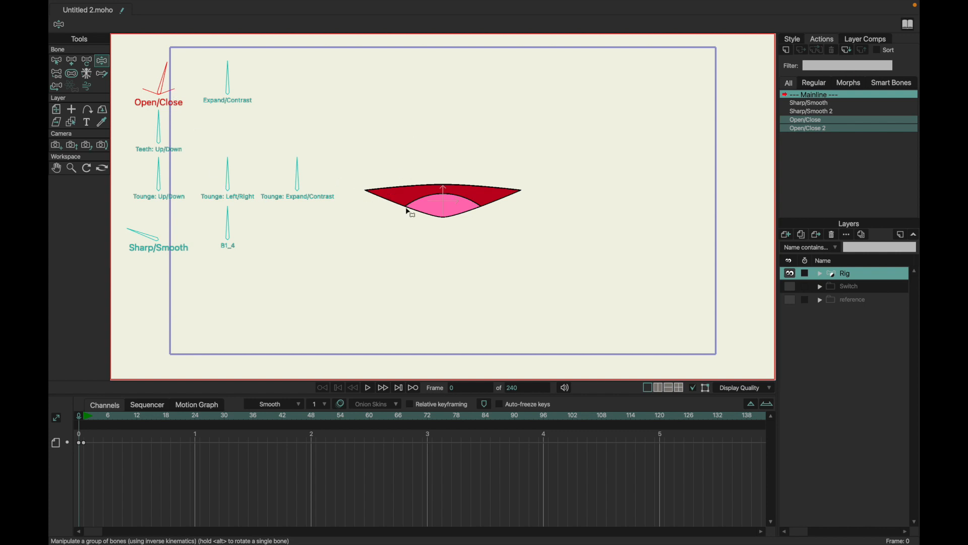
Rename the bone B1_4 as Happy/Sad.
click(59, 65)
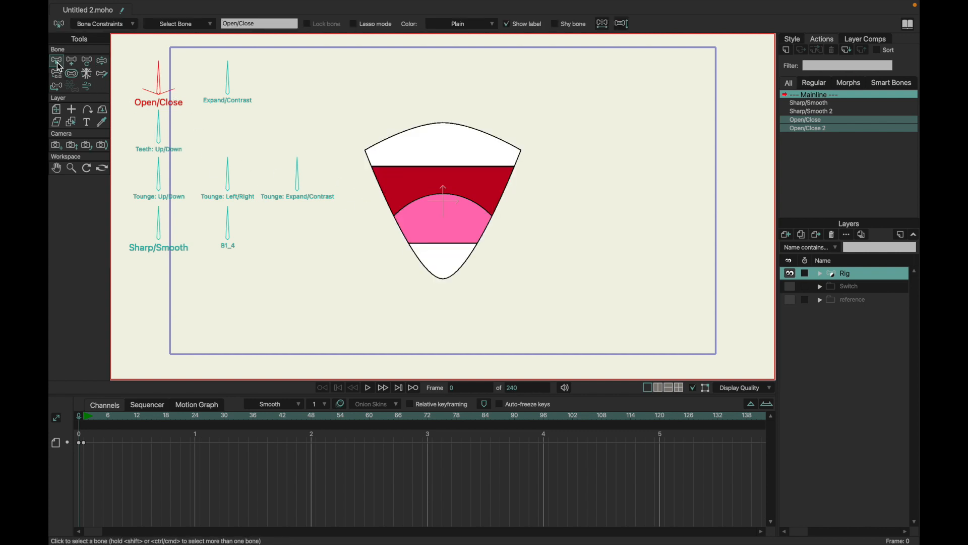
click(227, 225)
click(242, 24)
text(Happy/Sad)
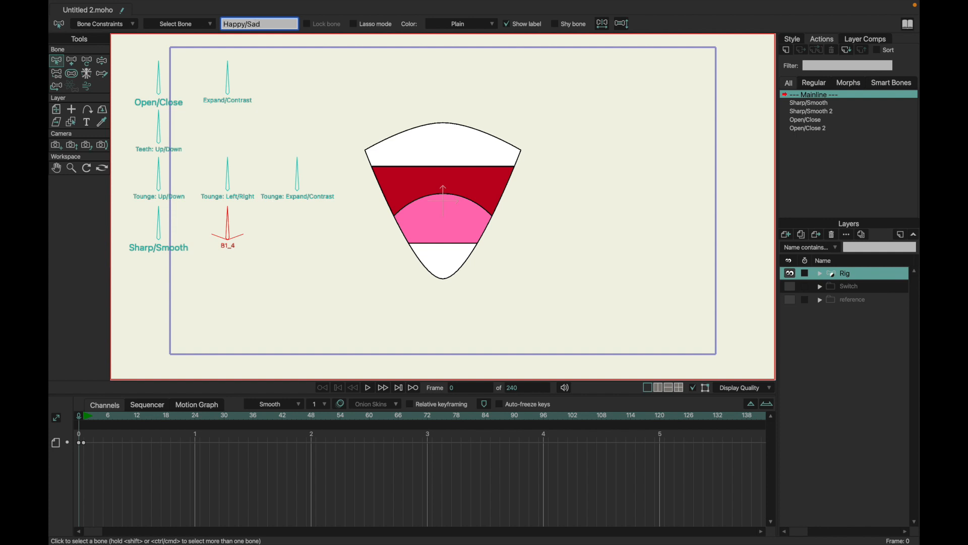
key(Return)
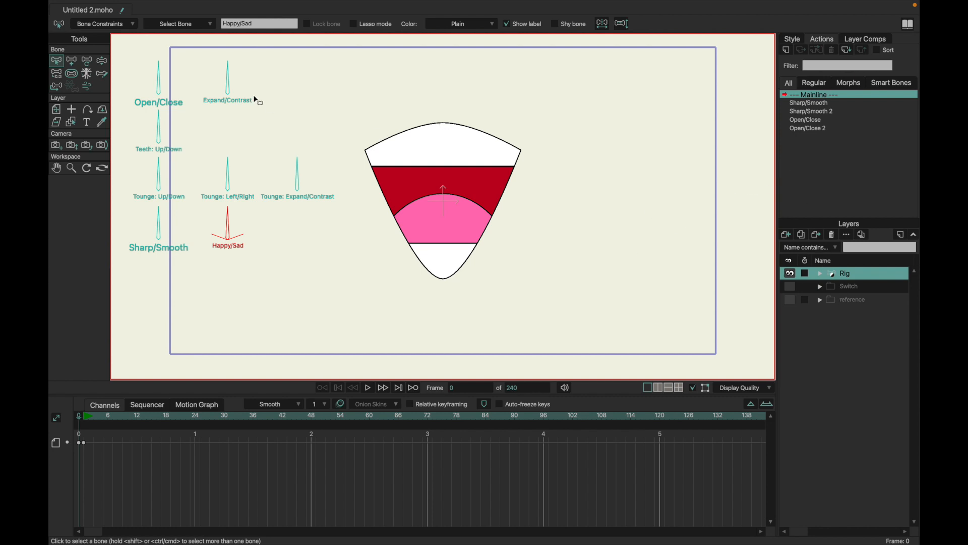
Create a smart bone action for the Expand/Contrast bone and rotate the bone counterclockwise to its limit at frame 24.
click(230, 92)
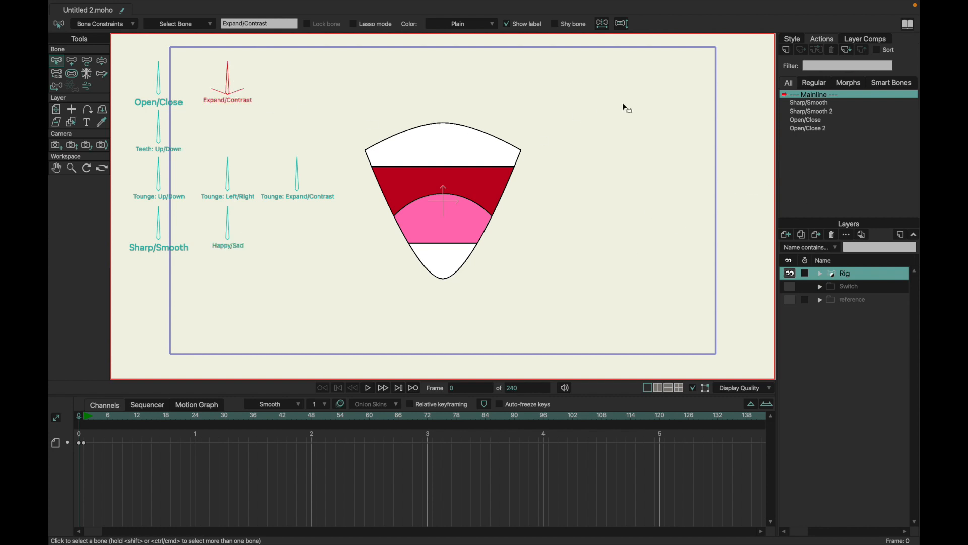
click(786, 50)
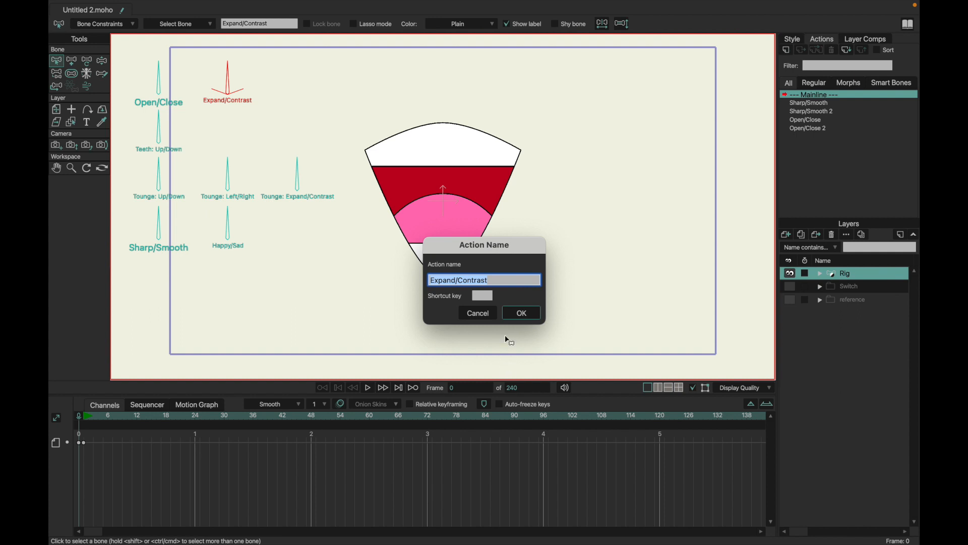
click(520, 313)
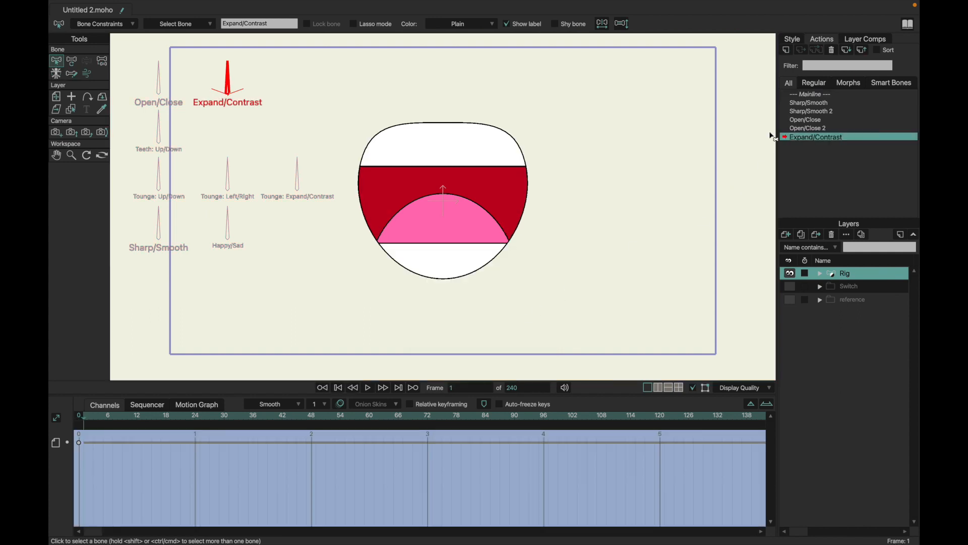
click(72, 60)
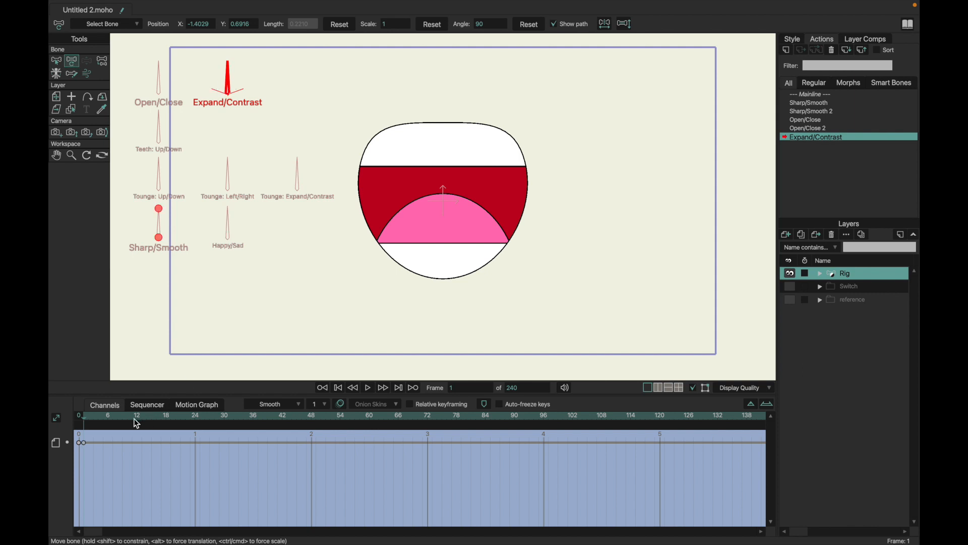
click(195, 419)
drag(238, 93, 197, 82)
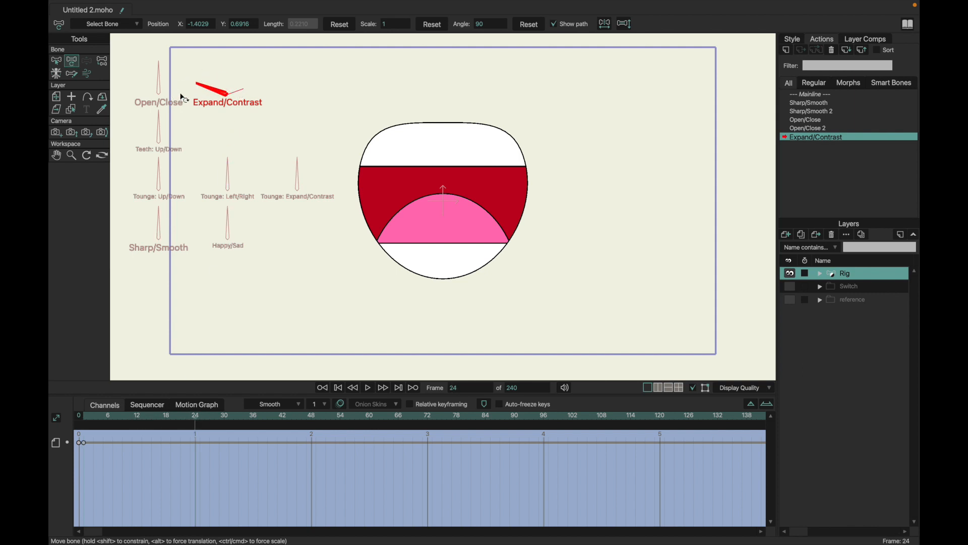
Create the Expand/Contrast 2 action, rotate its bone to 20° at frame 24, and reopen the Expand/Contrast action.
click(786, 52)
click(520, 317)
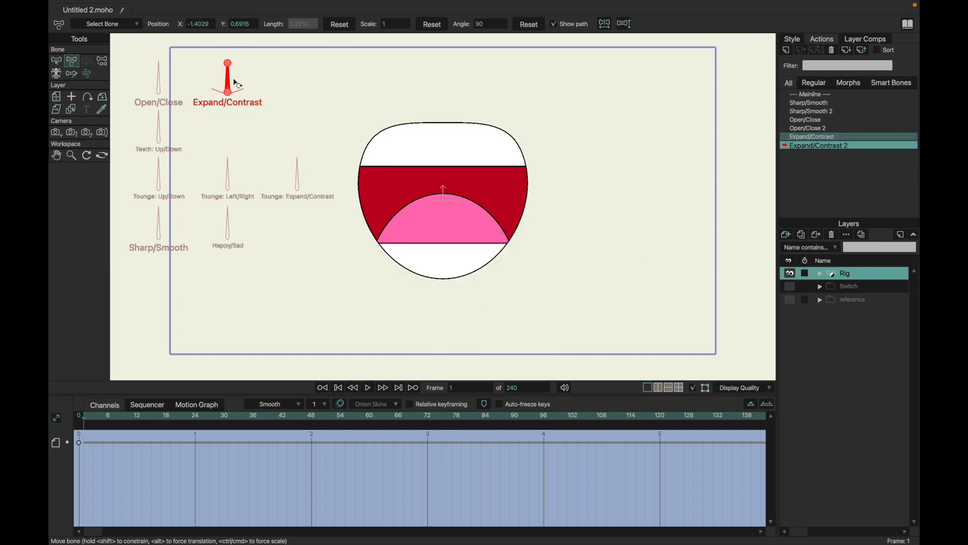
click(195, 416)
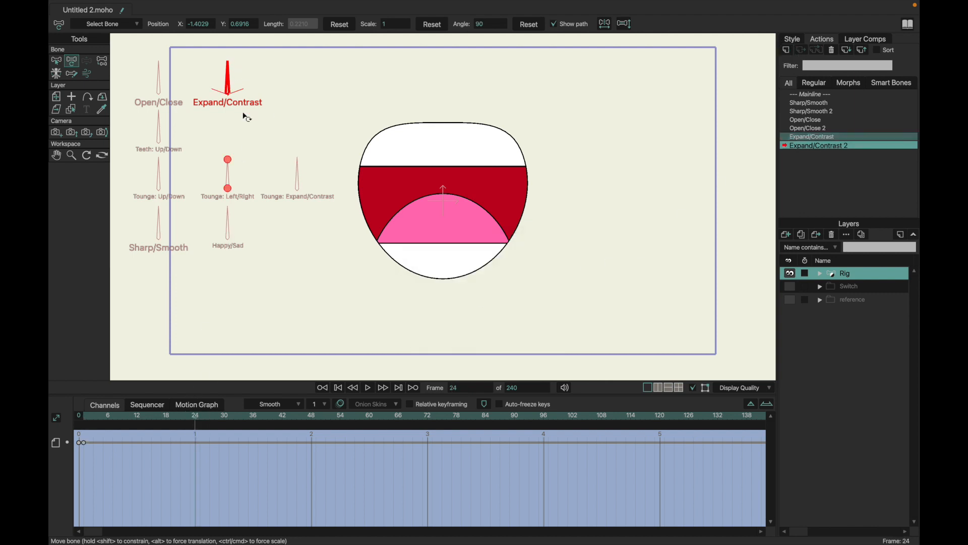
drag(233, 87, 266, 110)
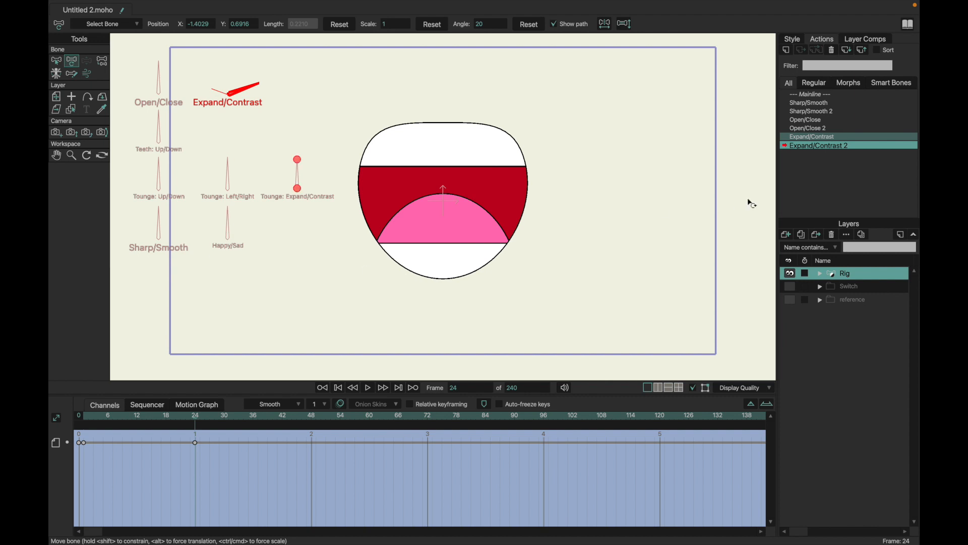
click(798, 137)
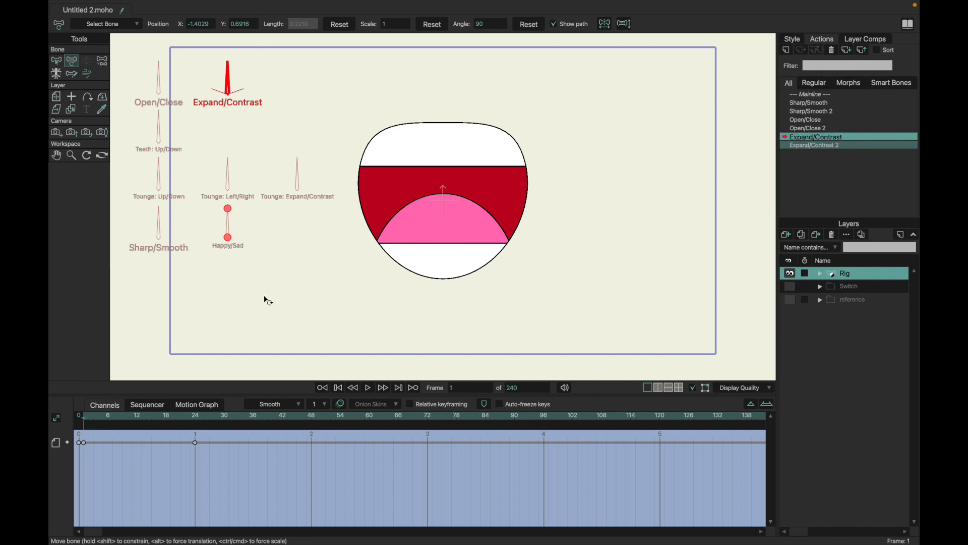
In the Expand/Contrast action, key the Inside layer's original full-width shape at frame 24.
click(819, 273)
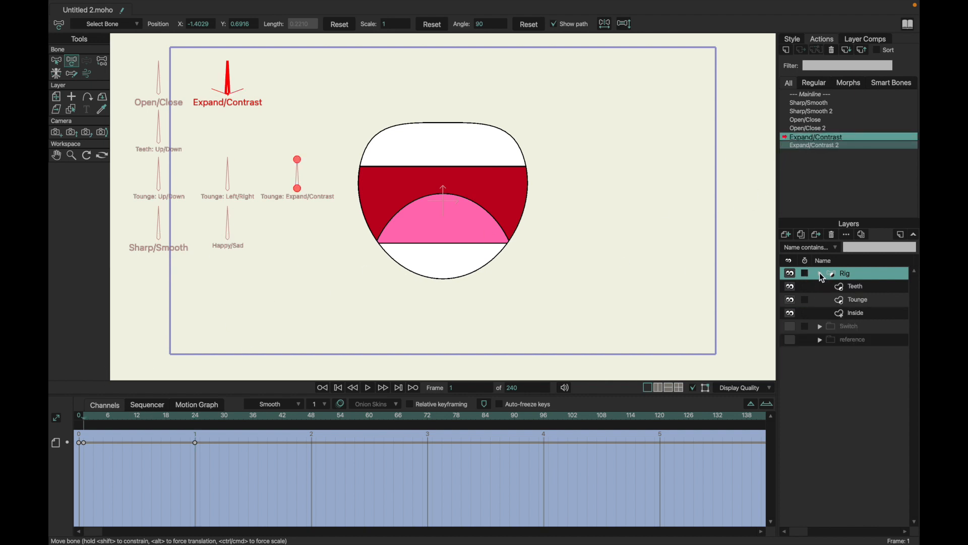
click(824, 315)
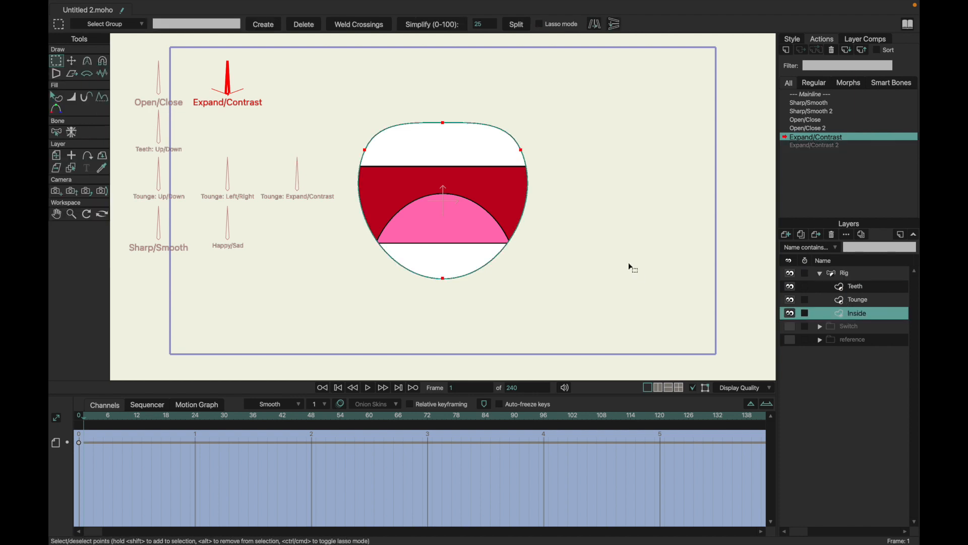
key(t)
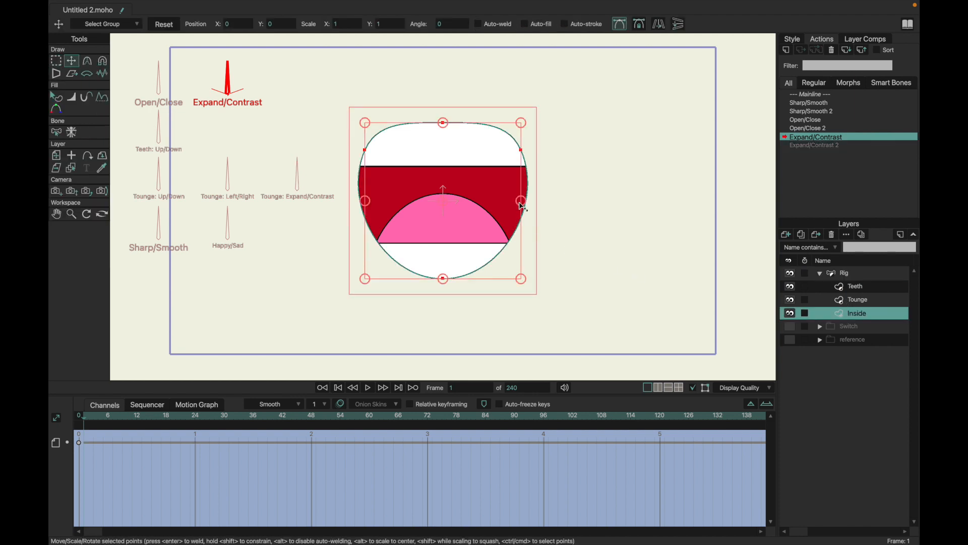
drag(520, 201, 463, 196)
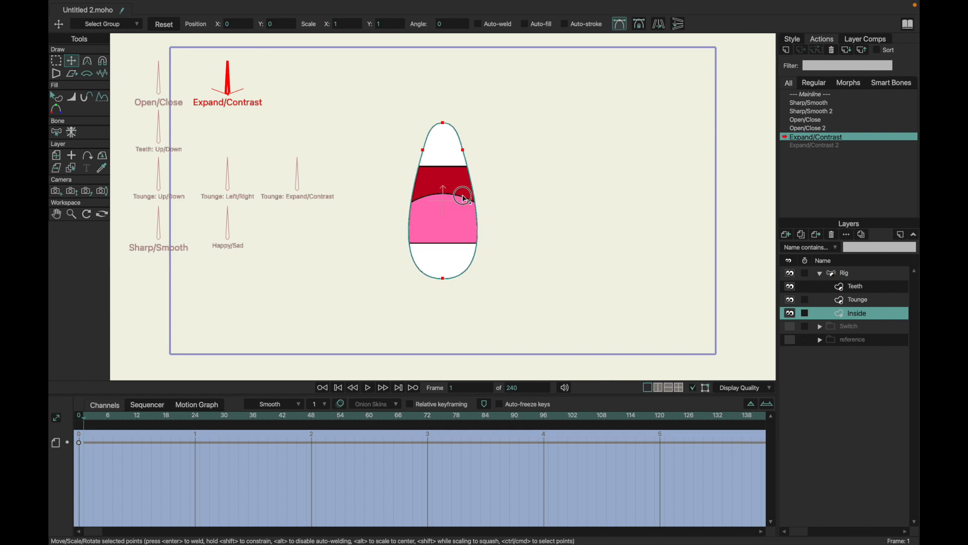
key(super+z)
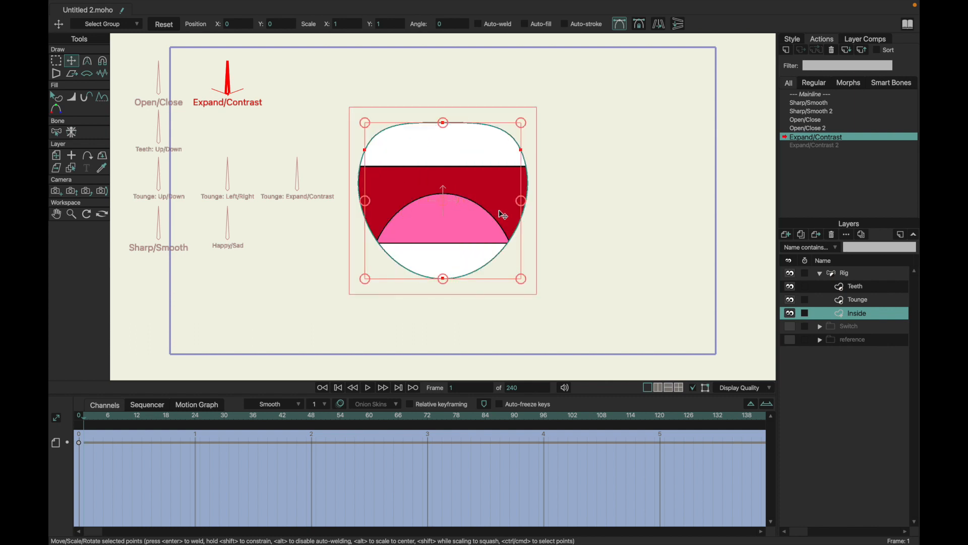
click(522, 203)
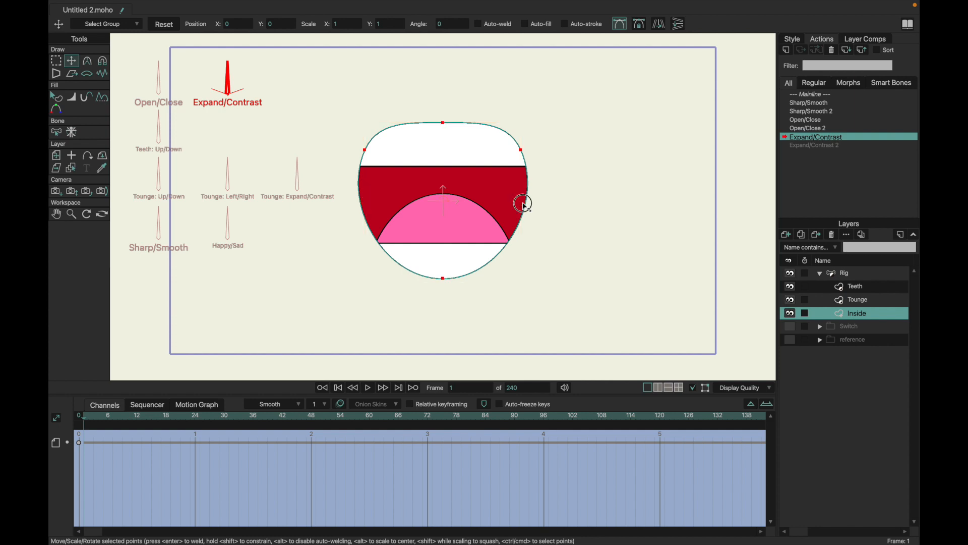
click(198, 420)
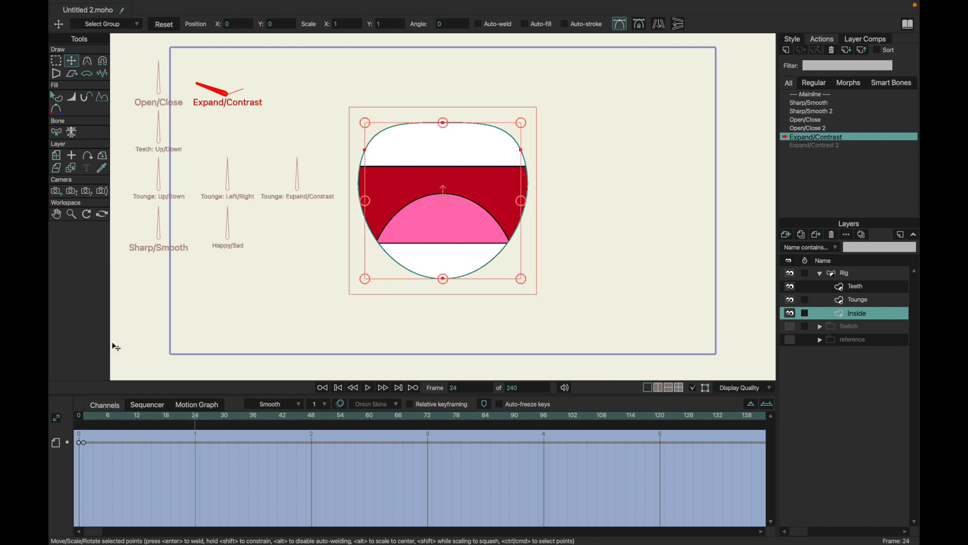
drag(82, 442, 196, 443)
Narrow the Inside shape moderately in width at frame 1 of the Expand/Contrast action and compare it with frame 24.
click(87, 420)
click(522, 201)
drag(522, 201, 498, 201)
click(83, 442)
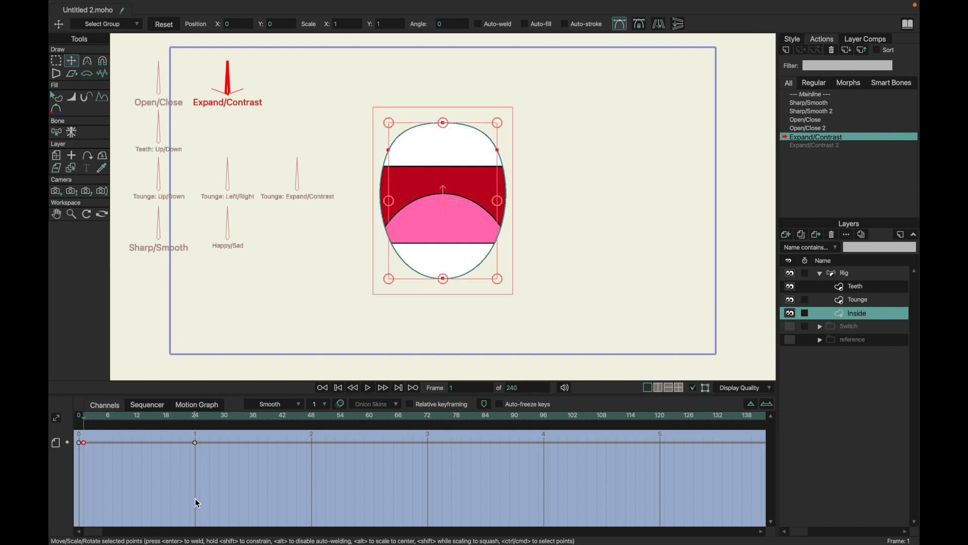
click(196, 416)
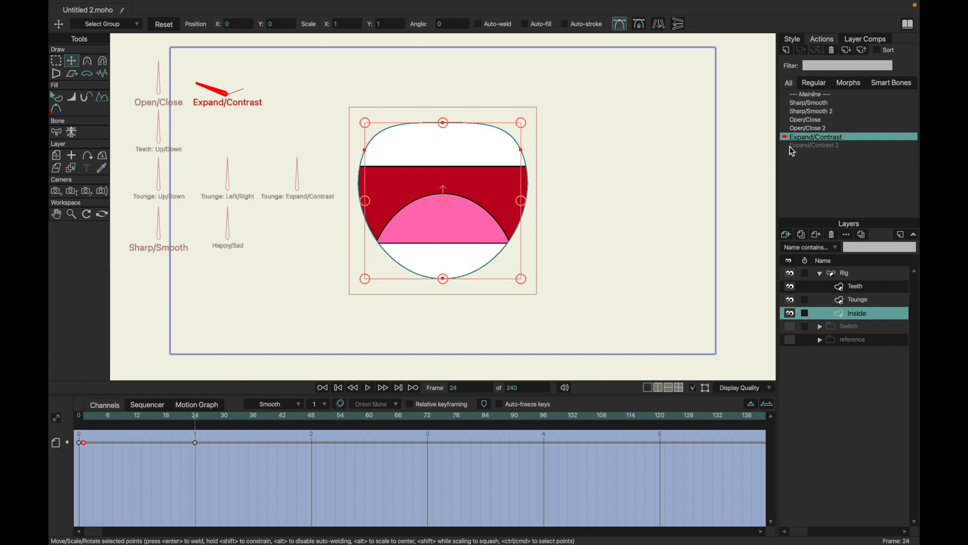
In the Expand/Contrast 2 action, squeeze the Inside shape horizontally at frame 24 until its upper side points almost meet, and scrub to check it.
double_click(807, 146)
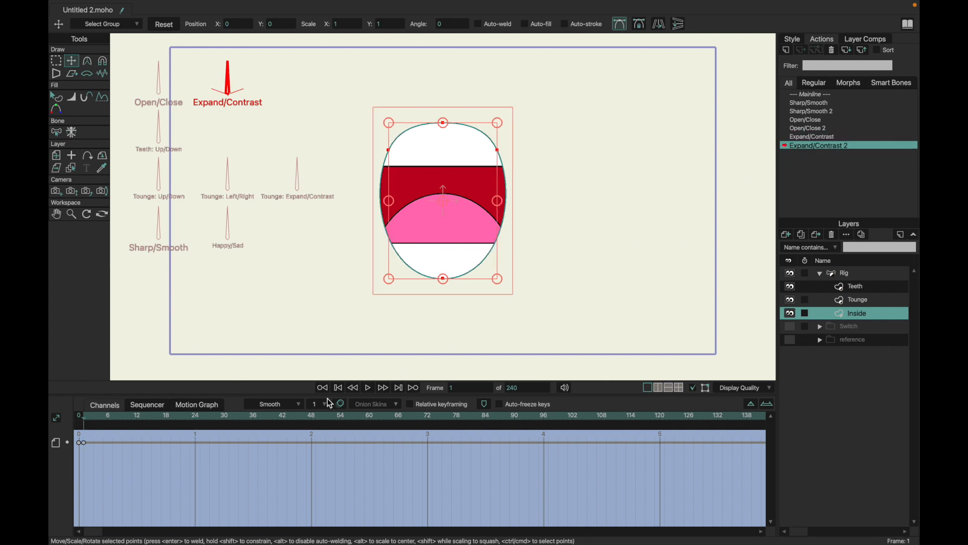
click(195, 417)
drag(498, 200, 444, 194)
scroll(444, 195, up, 8)
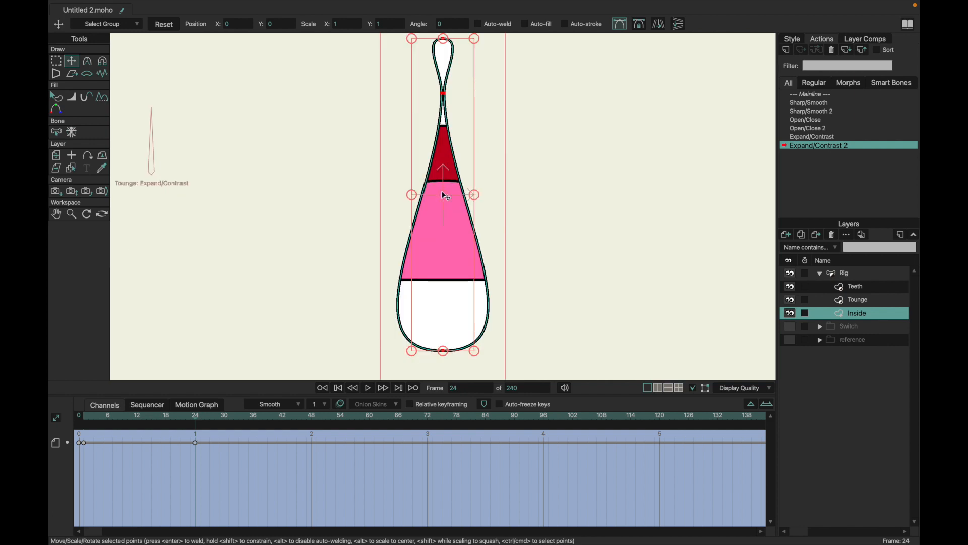
scroll(624, 125, up, 4)
scroll(623, 124, down, 2)
drag(661, 183, 452, 185)
scroll(450, 185, up, 3)
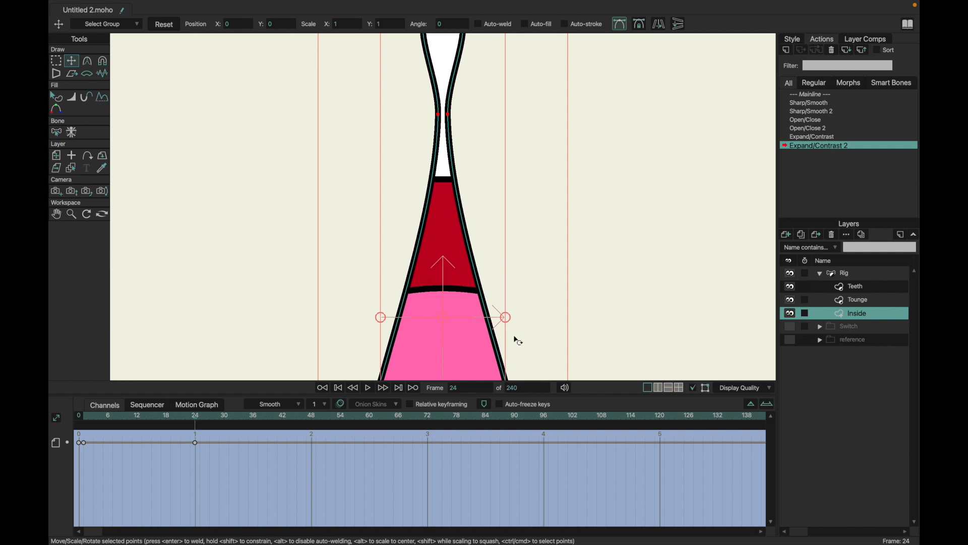
drag(508, 321, 448, 304)
scroll(448, 304, down, 8)
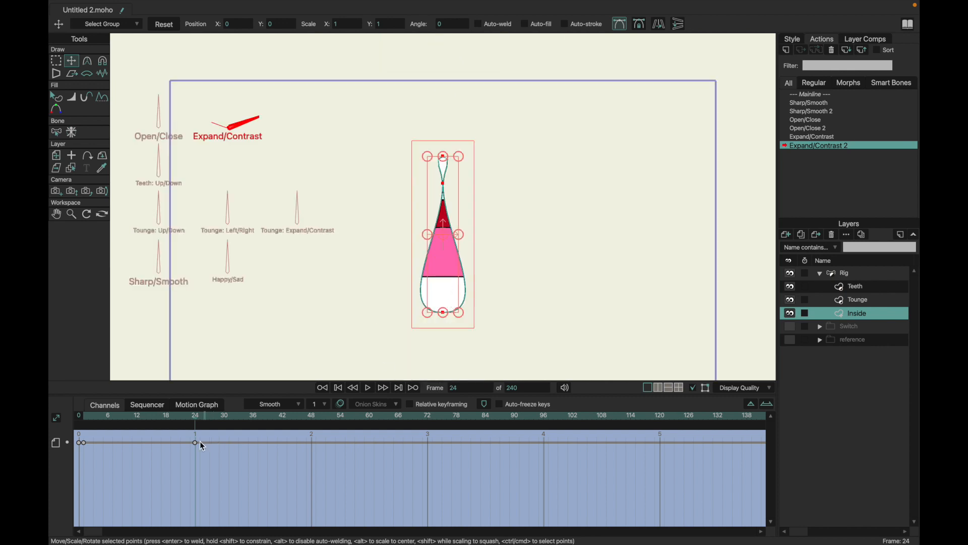
drag(183, 417, 103, 391)
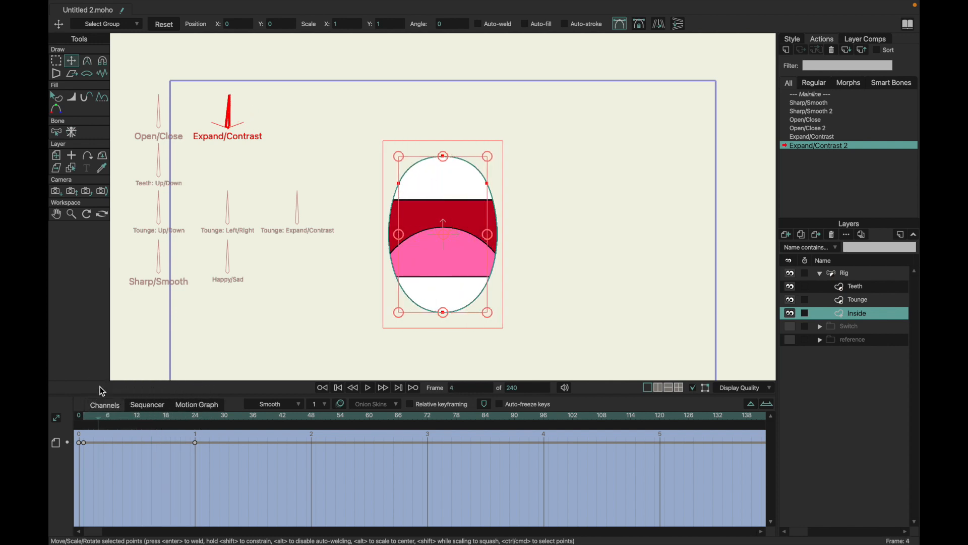
Return to the Mainline and create a smart bone action for the Teeth: Up/Down bone on the Rig layer.
double_click(817, 95)
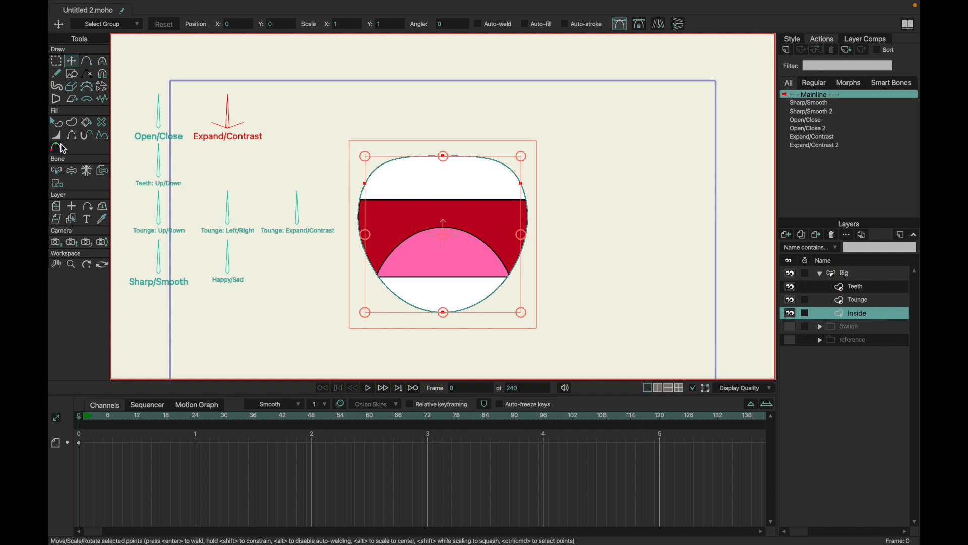
click(56, 170)
click(160, 168)
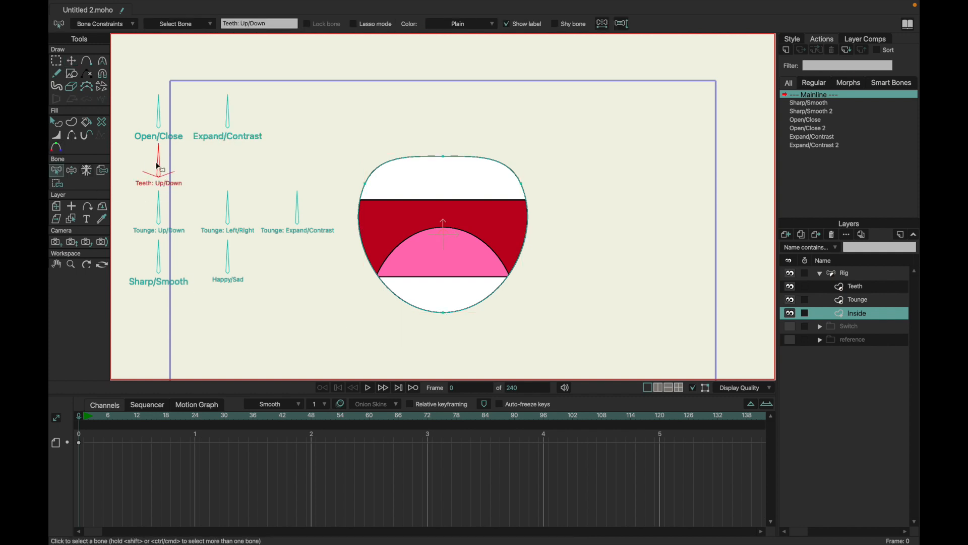
click(785, 51)
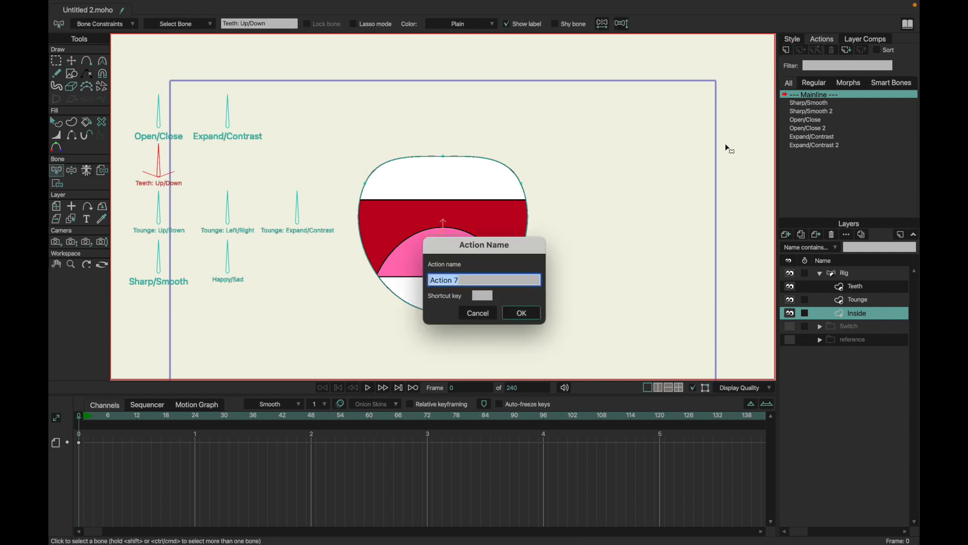
click(478, 313)
click(833, 273)
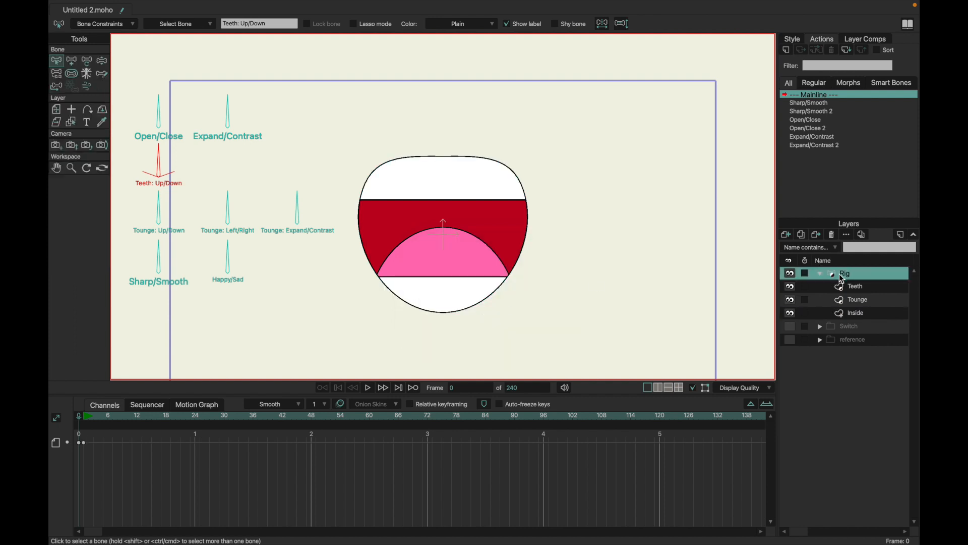
click(788, 55)
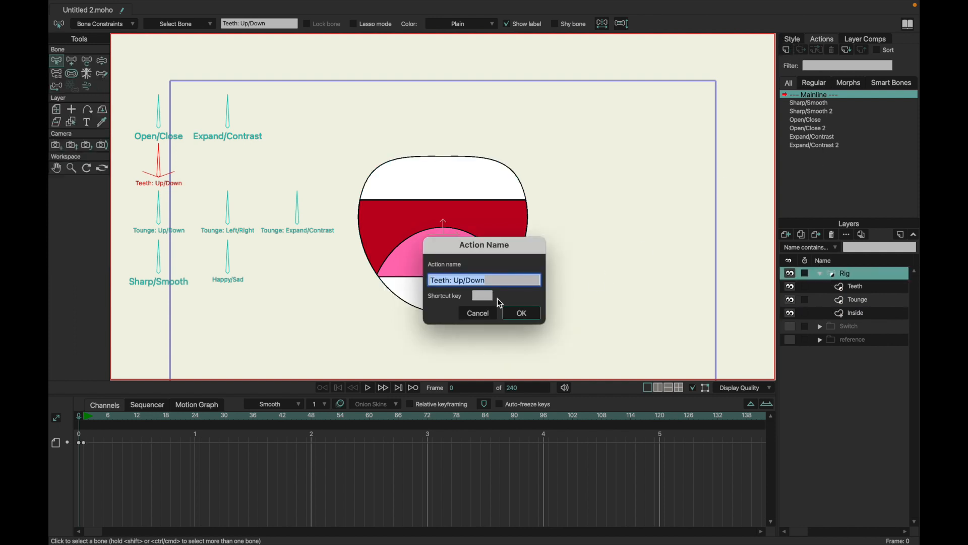
click(527, 314)
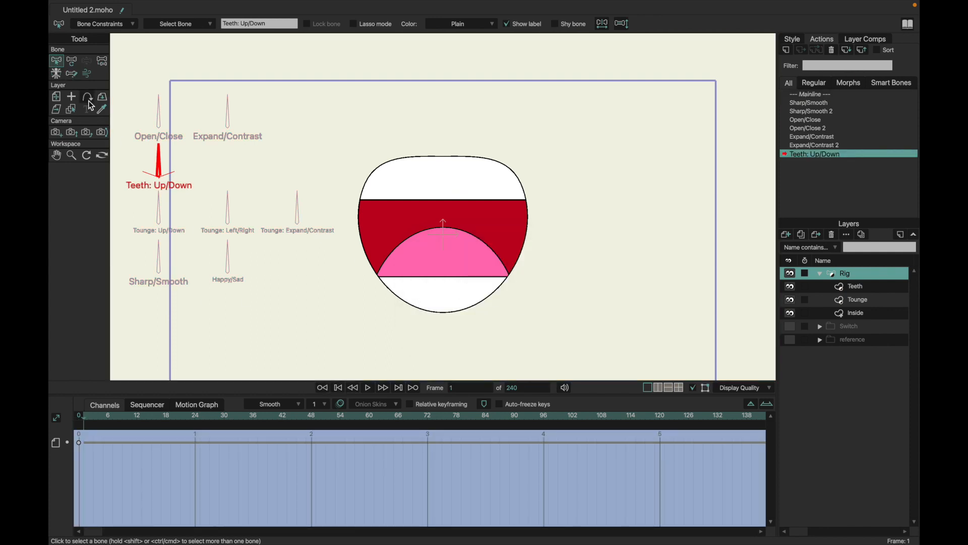
Rotate the Teeth: Up/Down bone counterclockwise to 160° at frame 25.
click(71, 61)
click(159, 156)
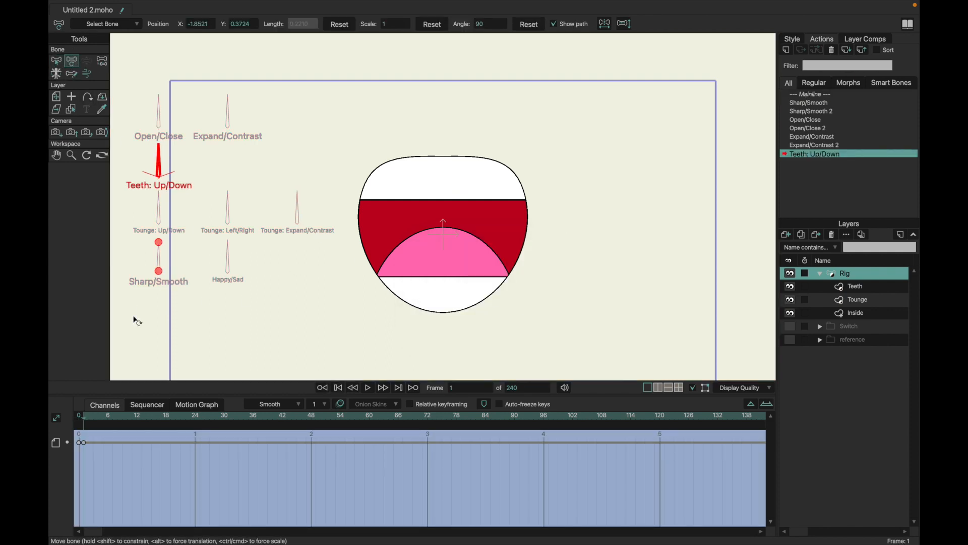
click(198, 415)
drag(176, 167, 127, 164)
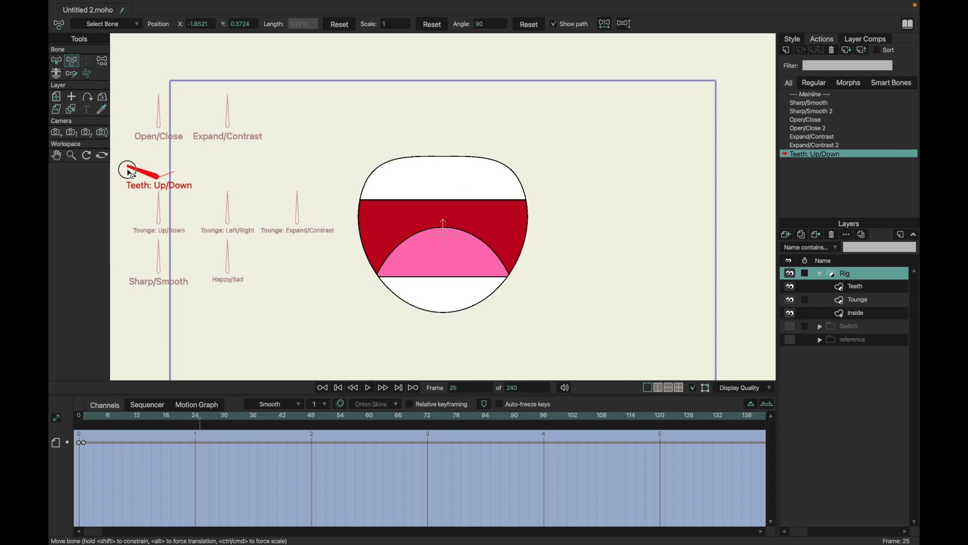
Create the Teeth: Up/Down 2 action, rotate its bone clockwise to its limit at frame 24, and return to frame 1.
click(786, 52)
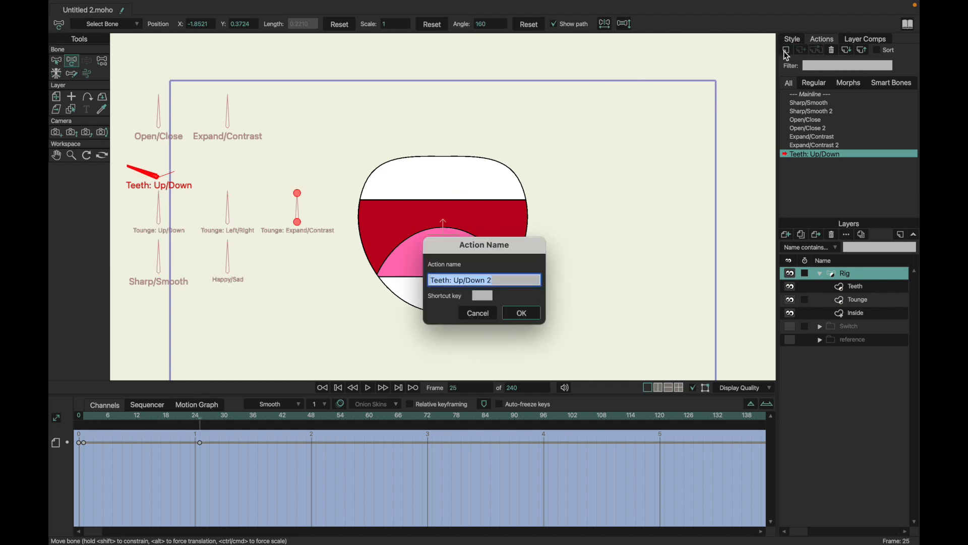
click(522, 313)
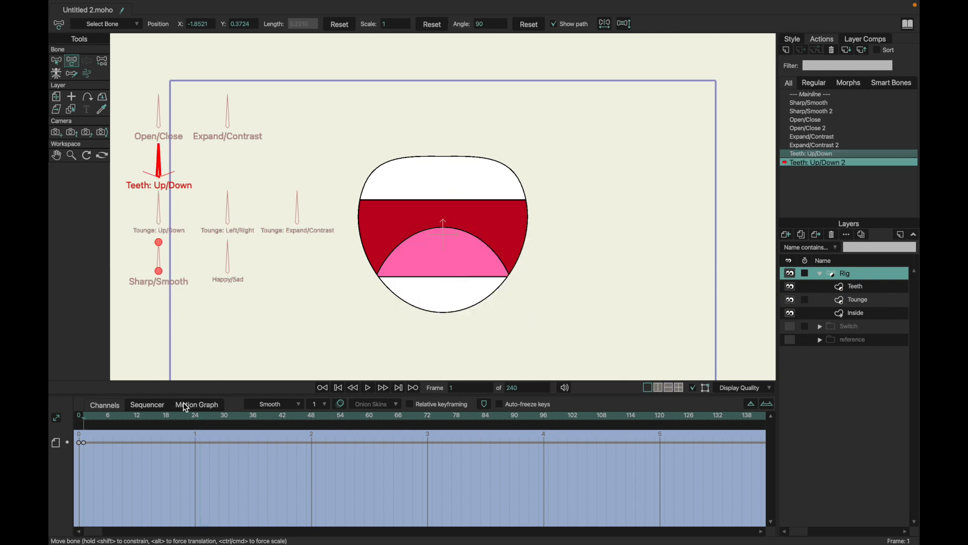
click(195, 417)
drag(158, 154, 210, 183)
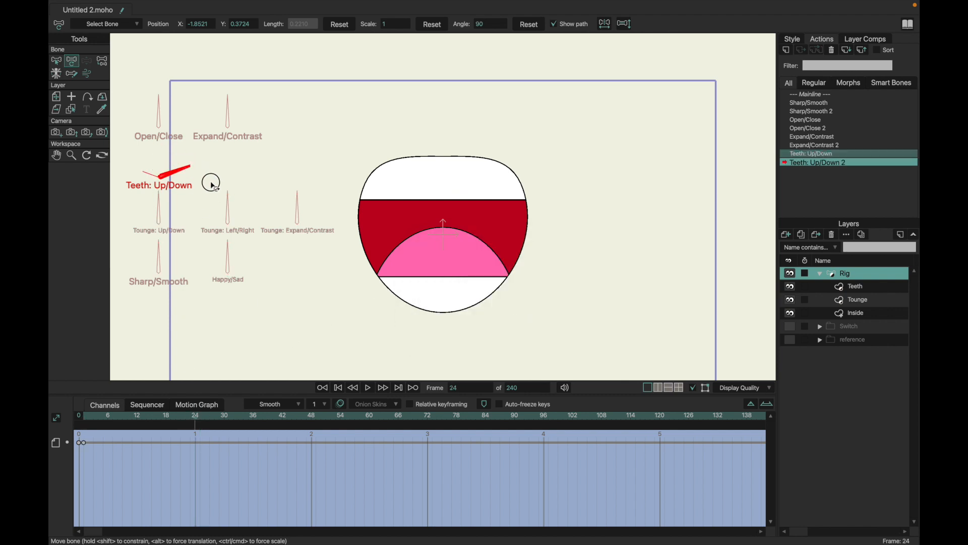
click(89, 418)
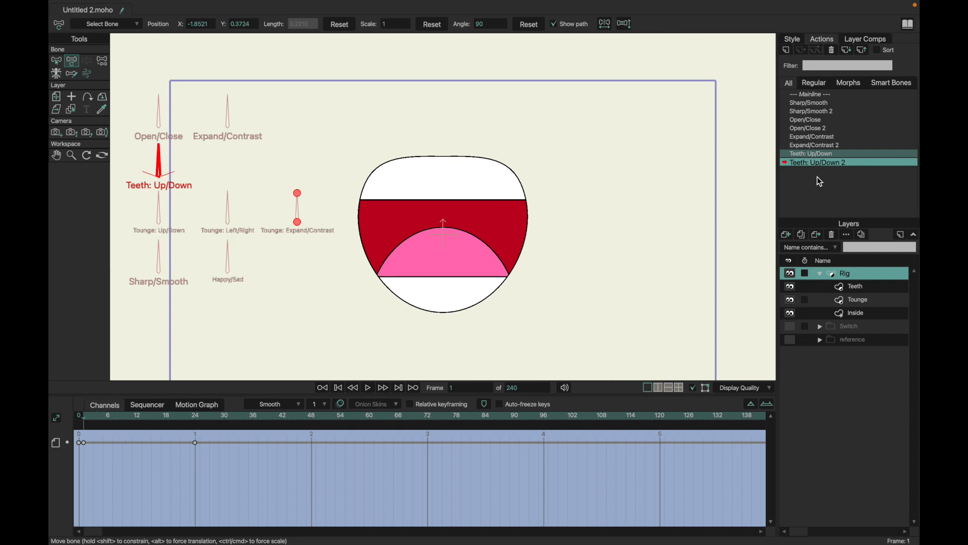
On the Teeth layer, select only the upper teeth rectangle and prepare to transform its points.
click(838, 293)
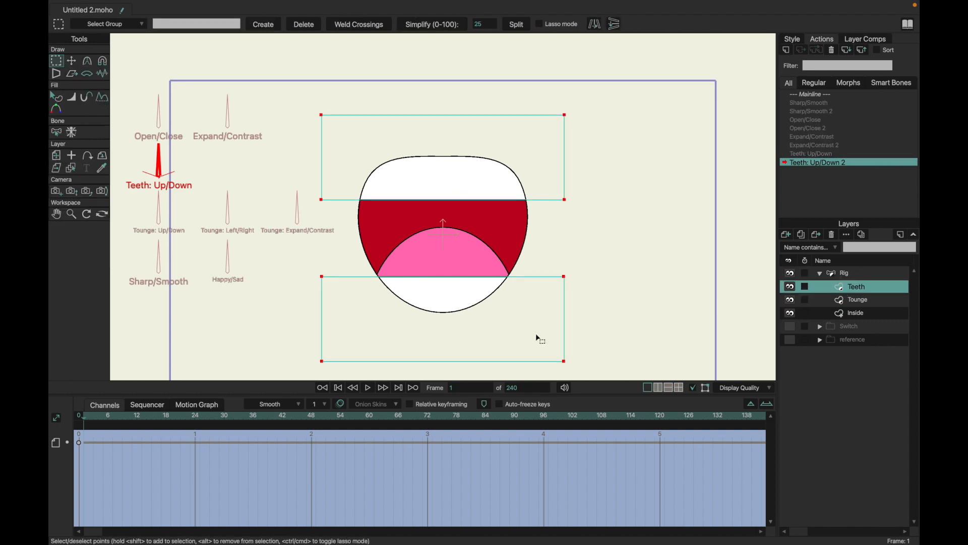
key(t)
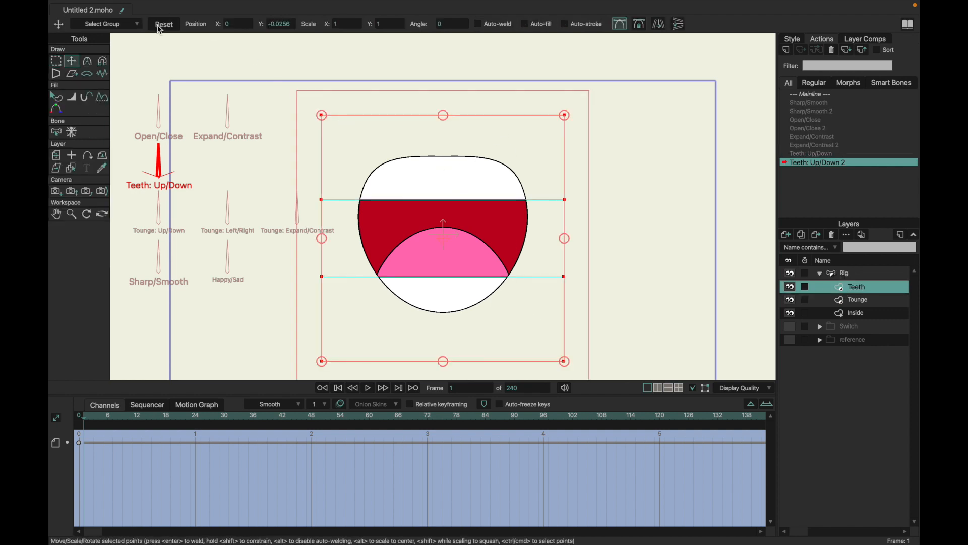
key(g)
click(425, 196)
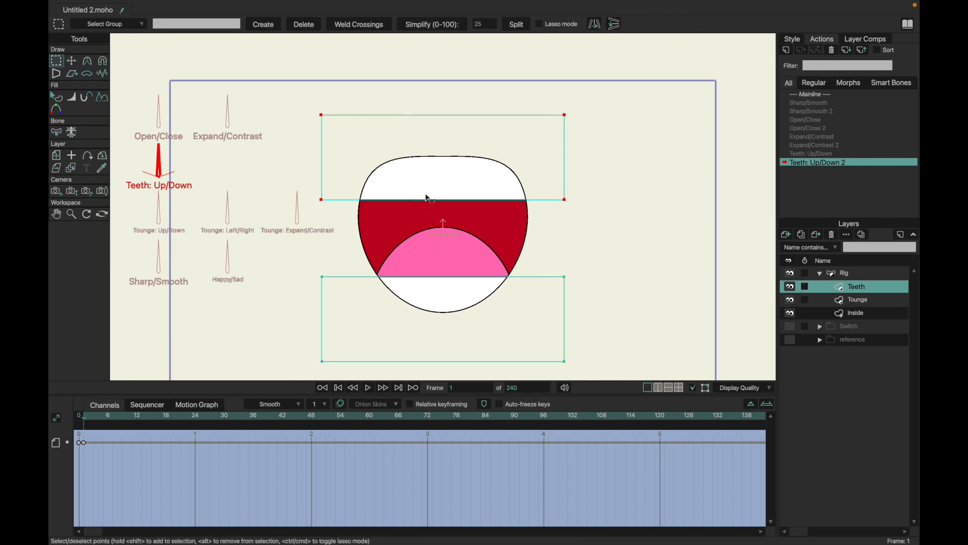
key(t)
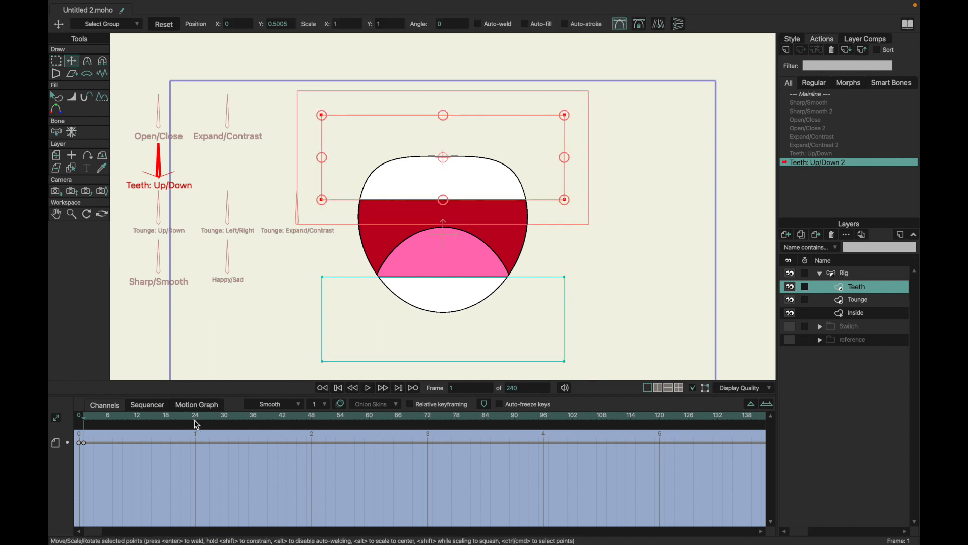
drag(85, 443, 194, 449)
key(g)
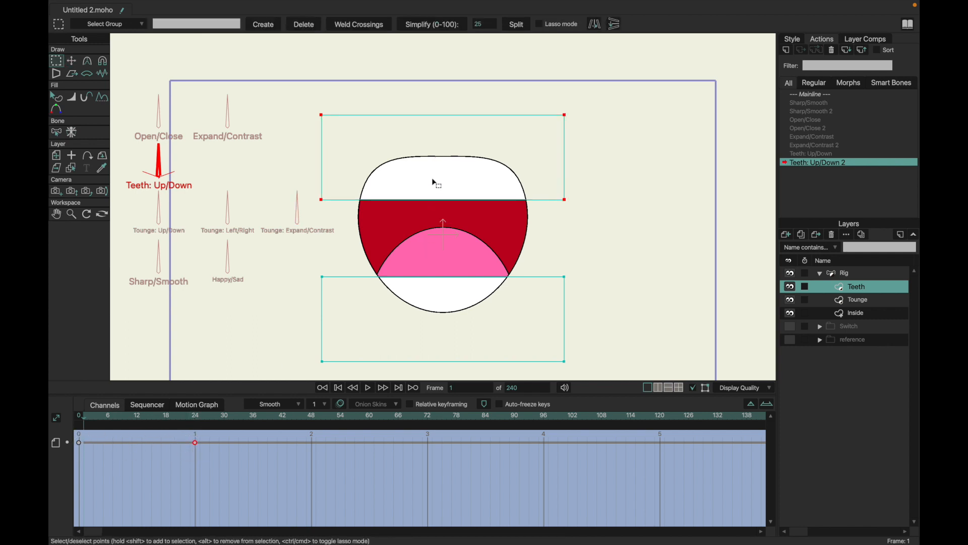
key(t)
drag(396, 248, 396, 268)
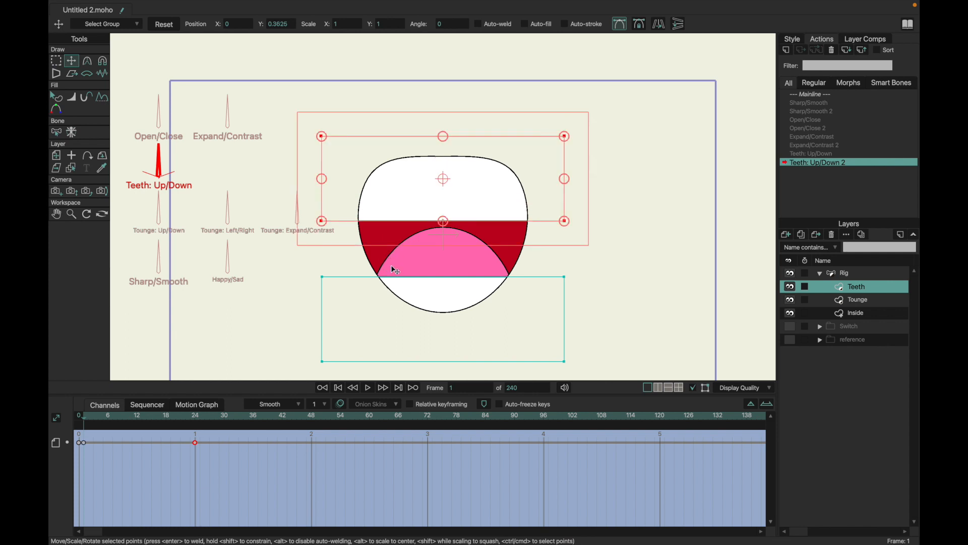
key(super+z)
At frame 24, move the upper teeth up above the mouth and the lower teeth down below it, to a Y position of about -0.93.
mouse_move(196, 440)
mouse_down()
mouse_move(83, 442)
mouse_move(130, 422)
mouse_move(195, 424)
mouse_up()
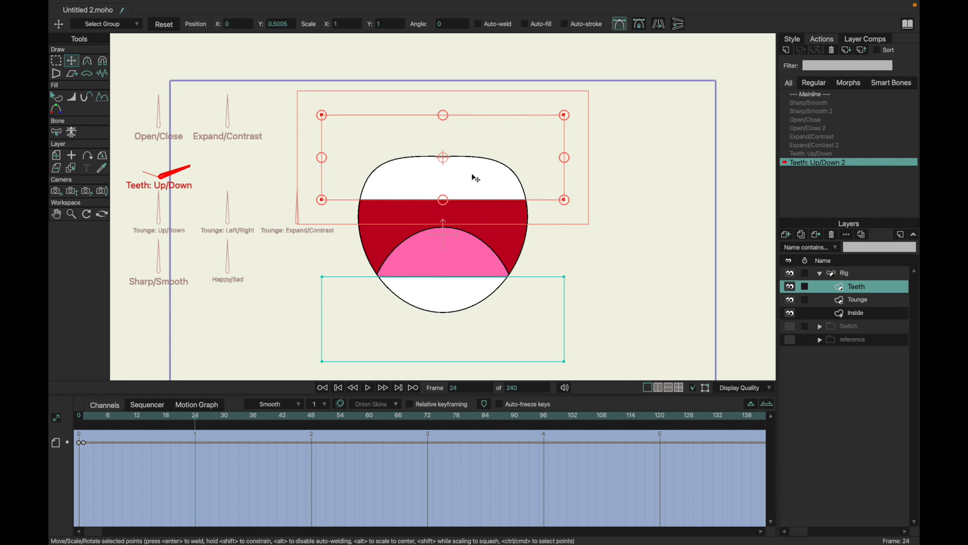
drag(466, 186, 464, 132)
key(g)
click(439, 319)
key(t)
drag(439, 319, 437, 382)
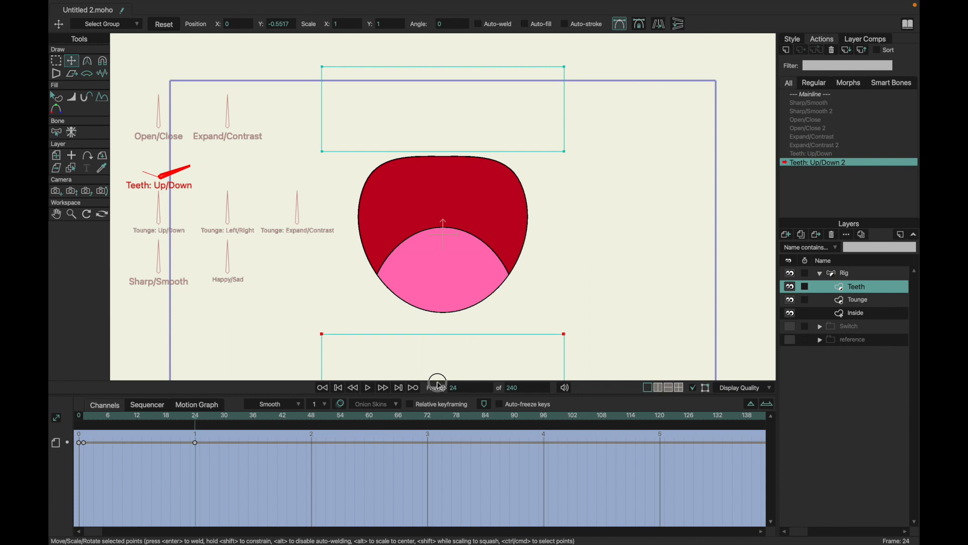
drag(189, 422, 89, 422)
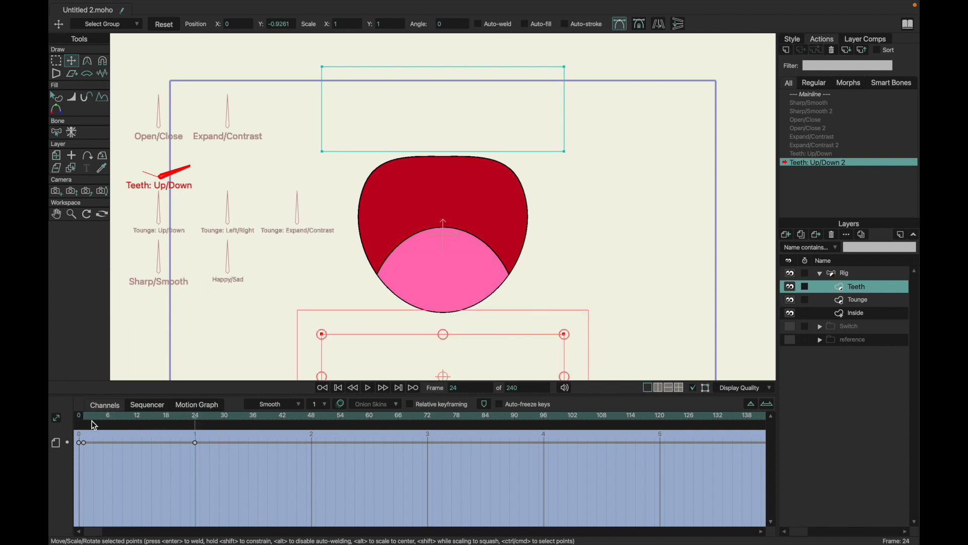
At frame 24 of the Teeth: Up/Down 2 action, move the lower teeth up and the upper teeth down until they meet inside the mouth.
click(84, 442)
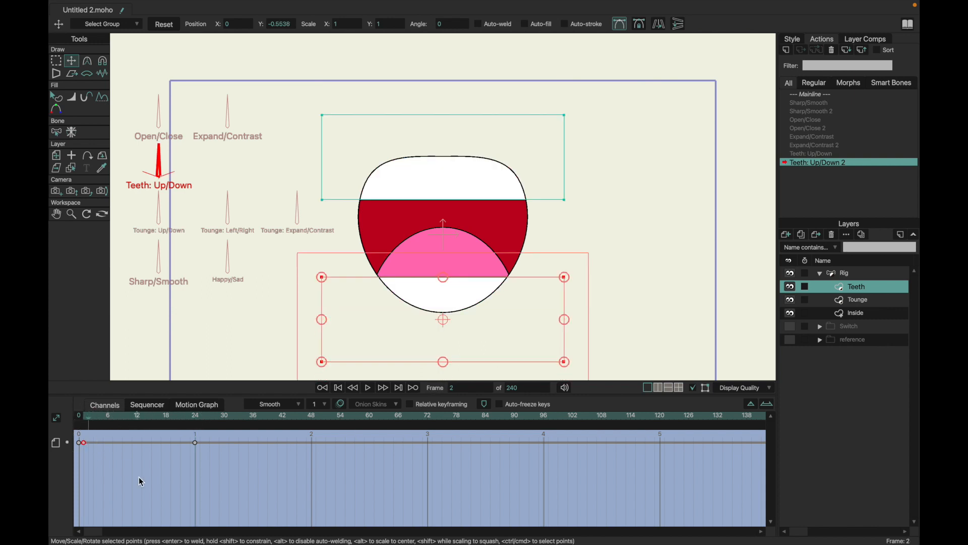
click(195, 417)
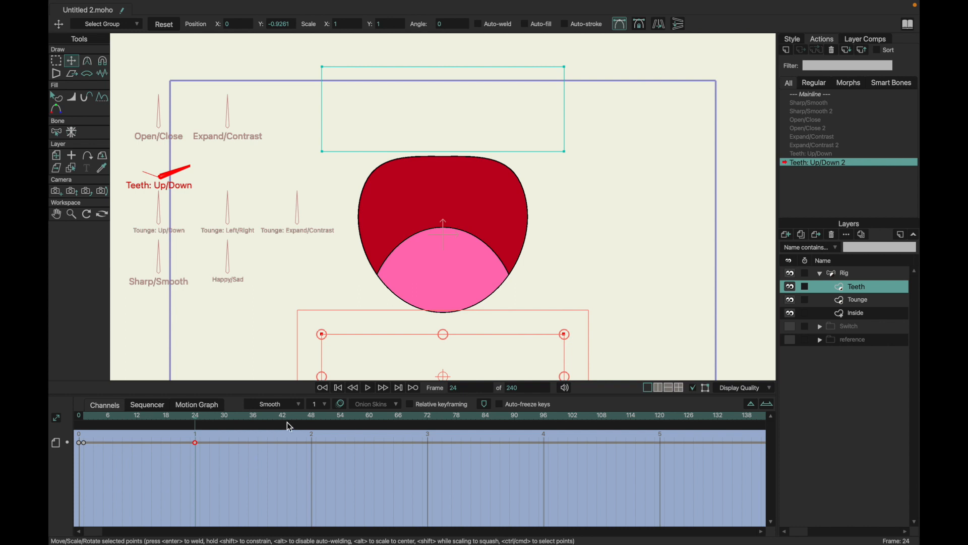
drag(367, 371, 375, 269)
key(g)
click(428, 145)
key(t)
drag(425, 138, 423, 221)
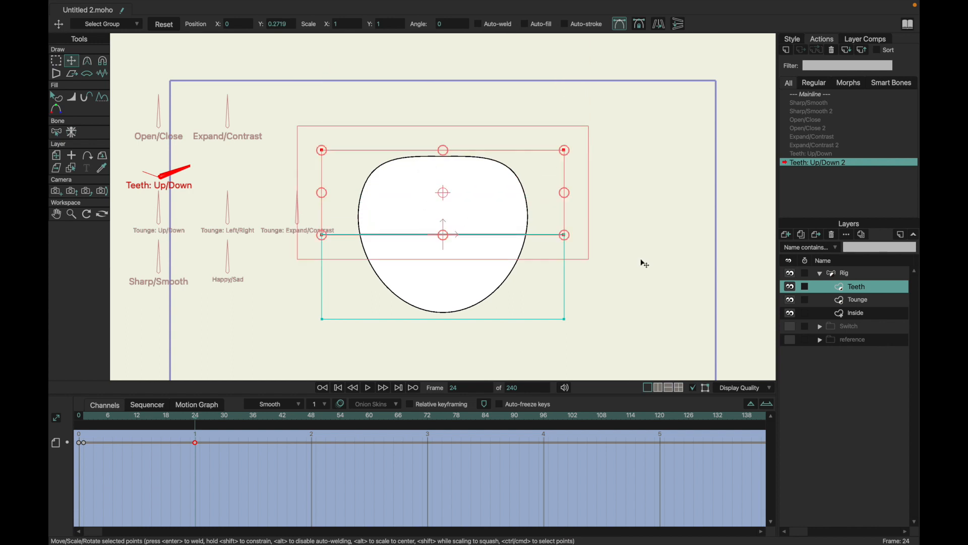
In the Teeth: Up/Down action, paste the keyframe with the teeth parted outside the mouth and move it to frame 24.
double_click(835, 154)
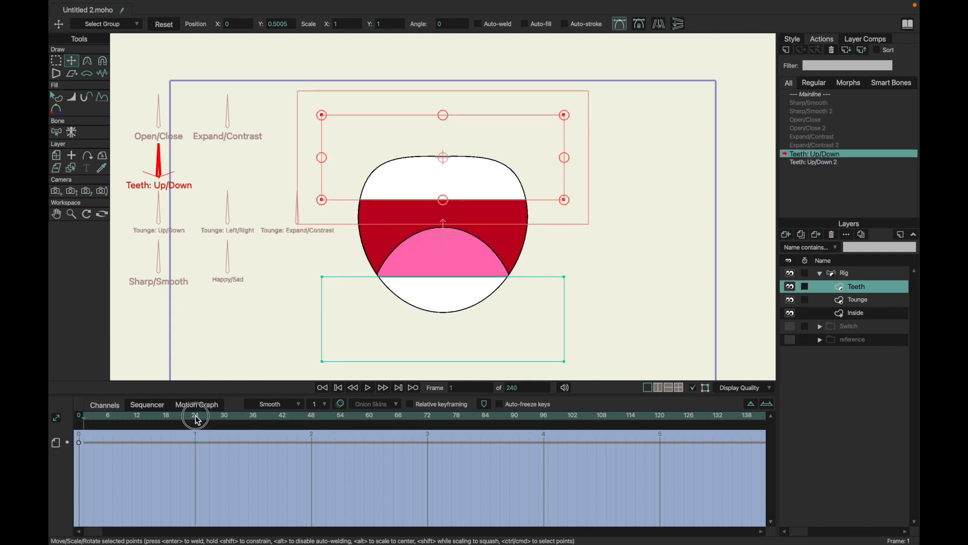
click(196, 417)
click(83, 417)
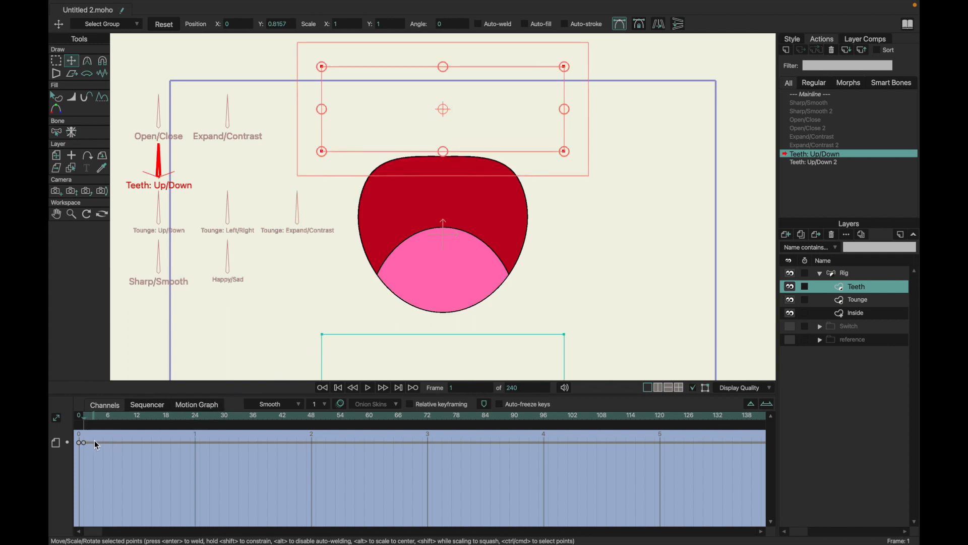
drag(82, 443, 195, 445)
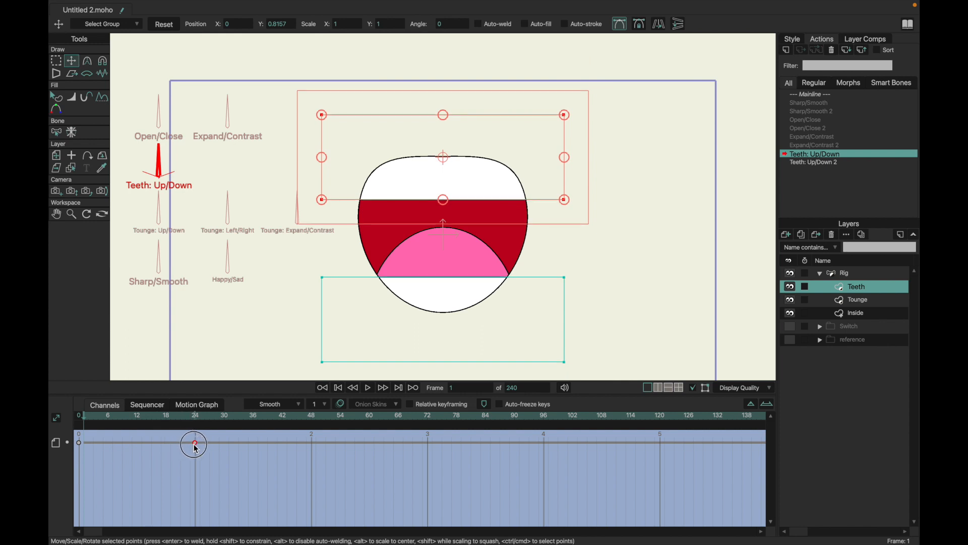
Select all teeth points, key their reset positions at frame 1 of the Teeth: Up/Down action, and go to frame 24.
key(super+a)
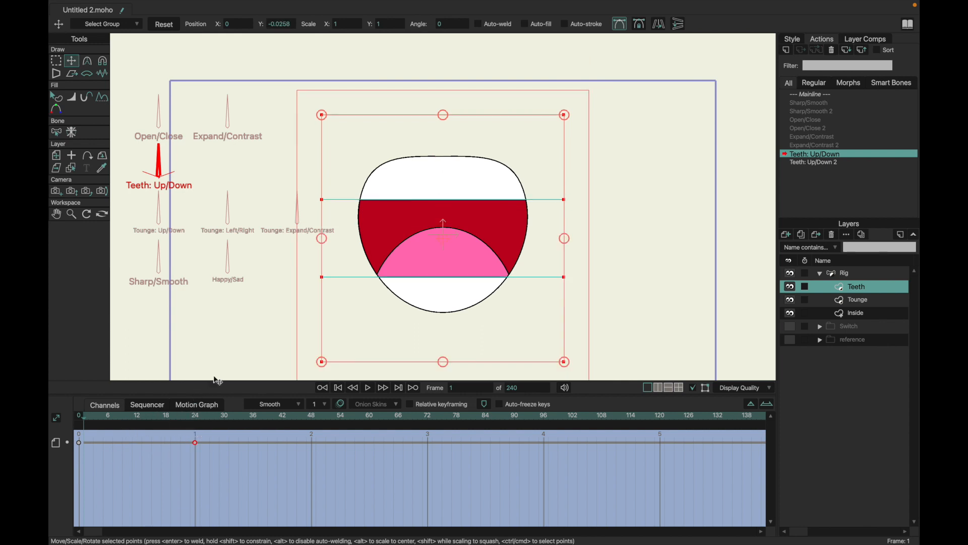
click(175, 29)
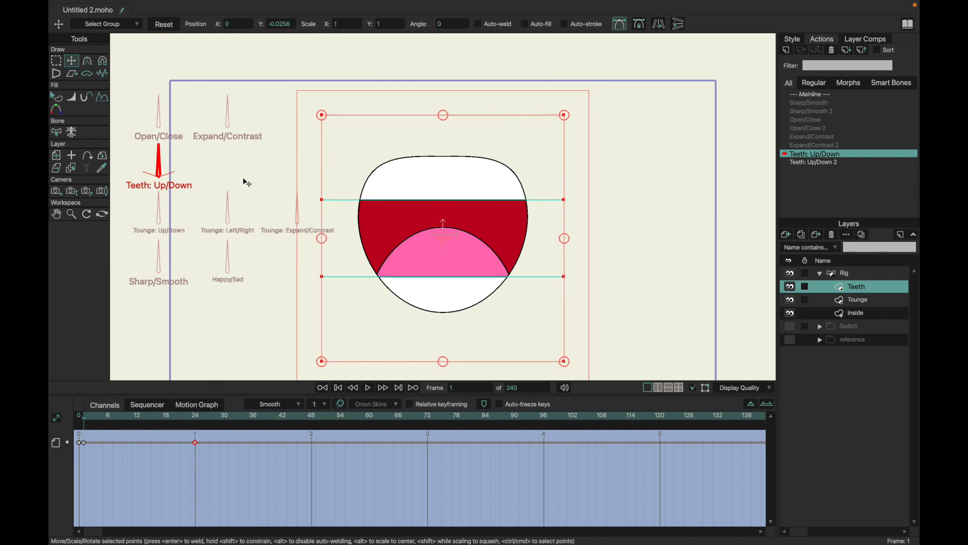
click(197, 416)
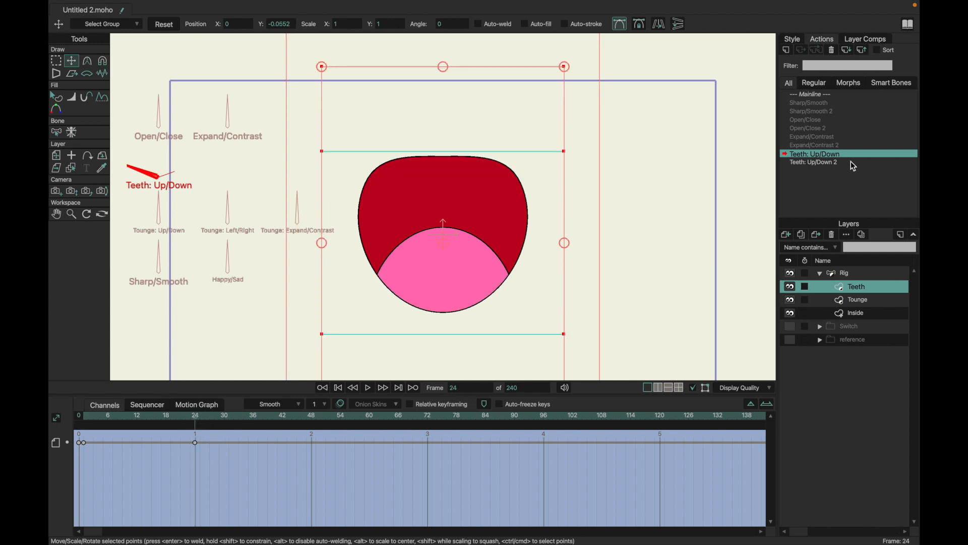
Return to the Mainline and, on the Rig layer, test the Teeth: Up/Down bone together with the Expand/Contrast bone using Manipulate Bones.
click(832, 160)
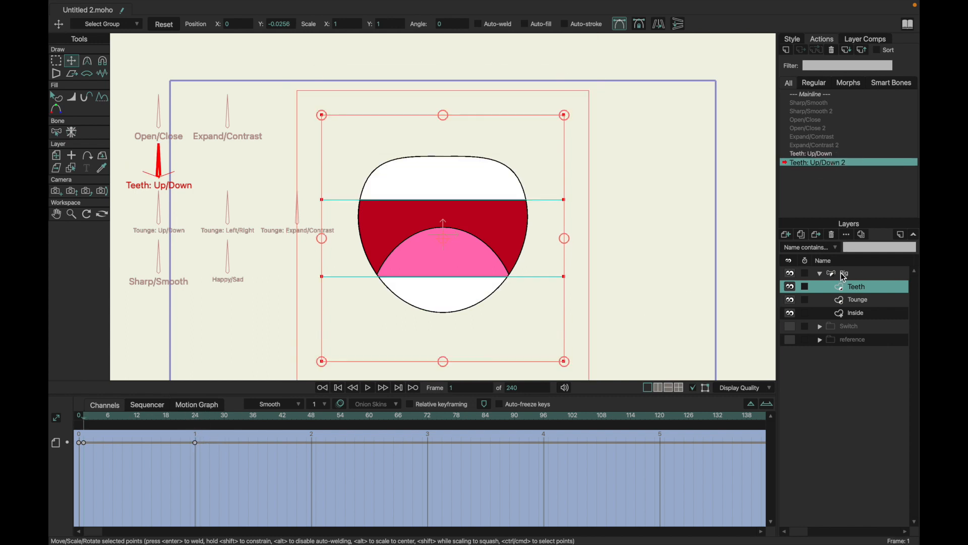
click(814, 94)
click(837, 274)
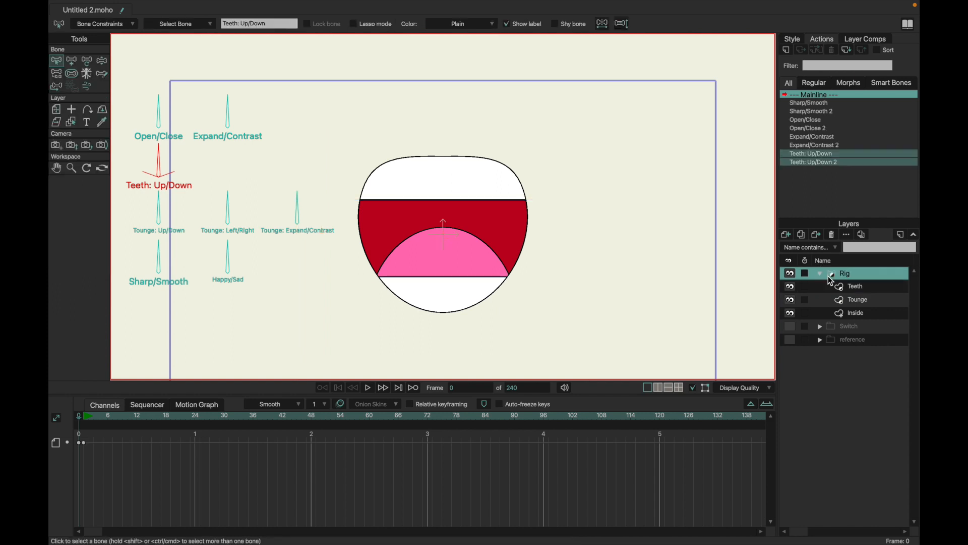
click(98, 62)
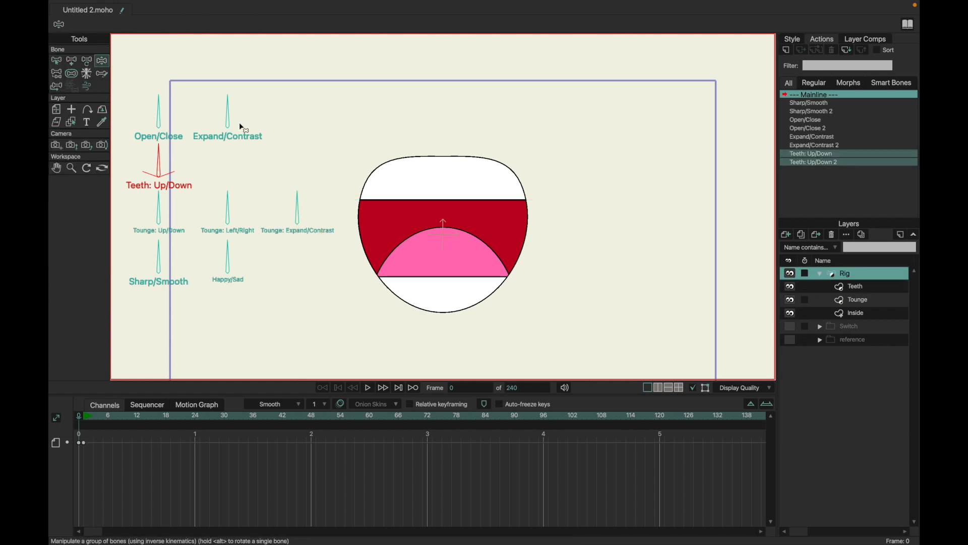
drag(154, 162, 211, 89)
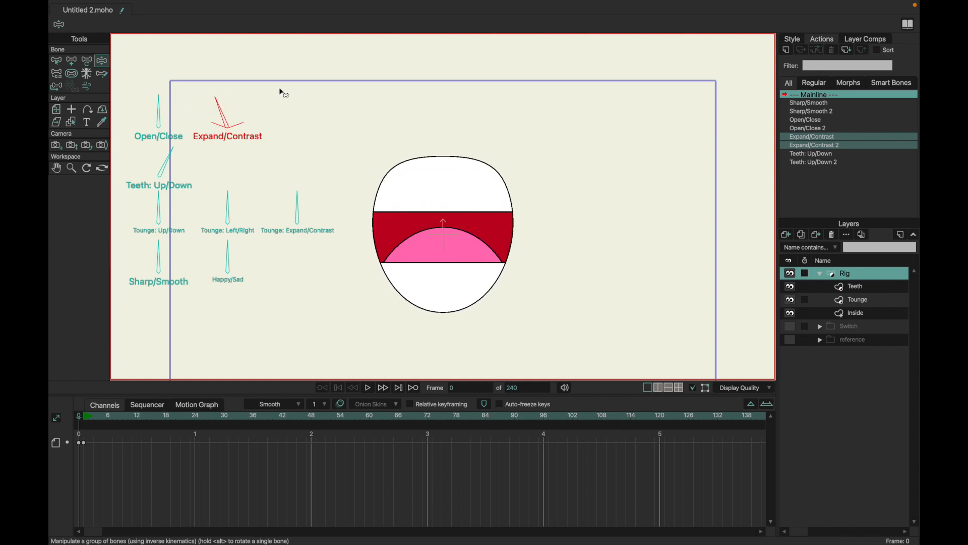
Preview the Expand/Contrast and Expand/Contrast 2 actions along the timeline and return to Mainline.
click(839, 138)
double_click(839, 137)
drag(98, 422, 209, 415)
double_click(812, 146)
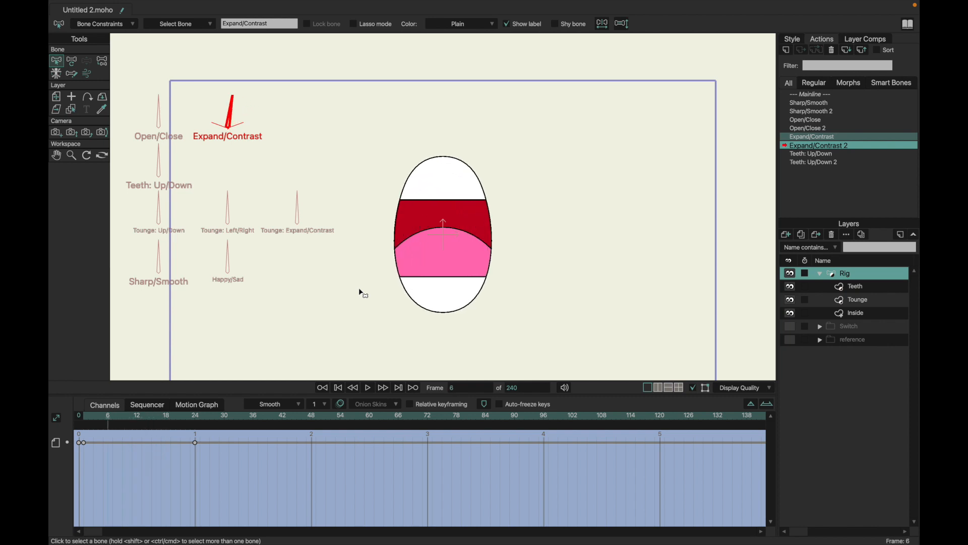
click(814, 95)
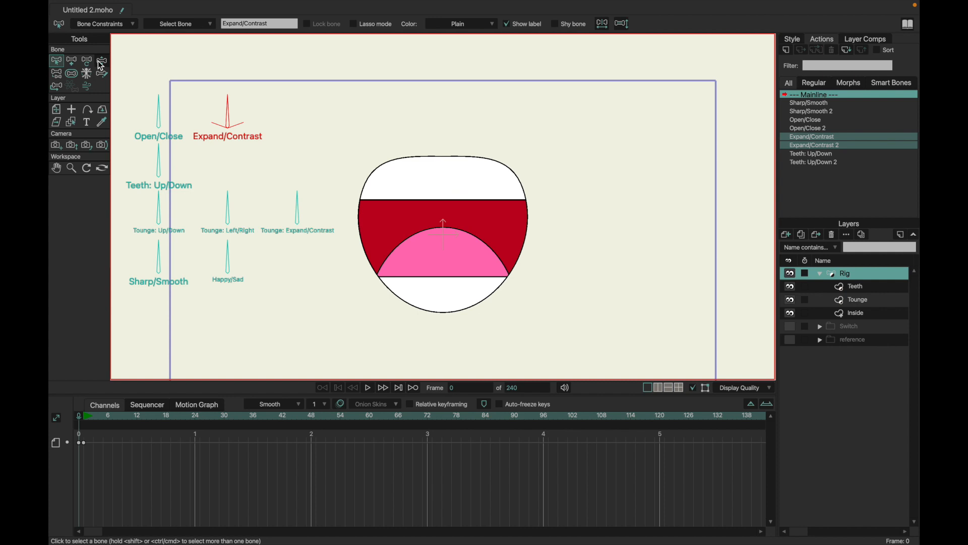
Rotate the Expand/Contrast and Sharp/Smooth bones both ways on Mainline frame 1 to test the combined mouth shapes.
key(Right)
click(88, 61)
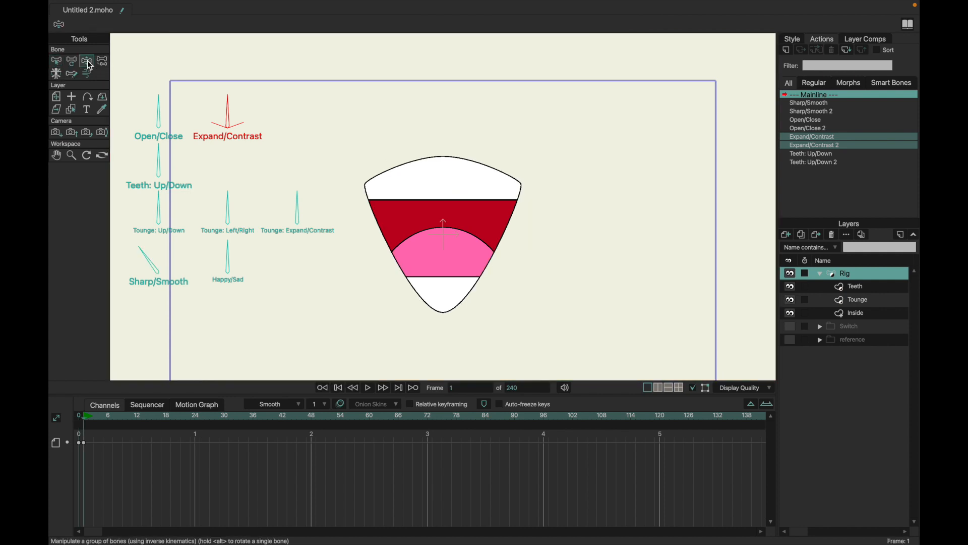
drag(234, 108, 216, 101)
drag(147, 255, 167, 250)
drag(237, 101, 281, 119)
drag(157, 242, 197, 262)
drag(231, 110, 158, 135)
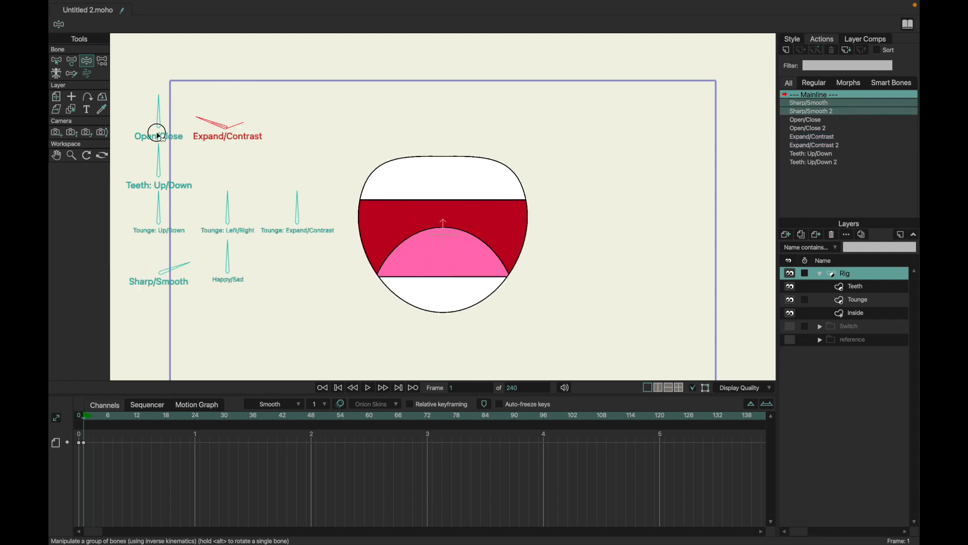
drag(174, 269, 147, 252)
Test the Open/Close bone together with the Sharp/Smooth and Teeth: Up/Down bones on frame 1, and return to frame 0.
drag(159, 110, 243, 118)
drag(183, 121, 182, 121)
drag(153, 247, 222, 272)
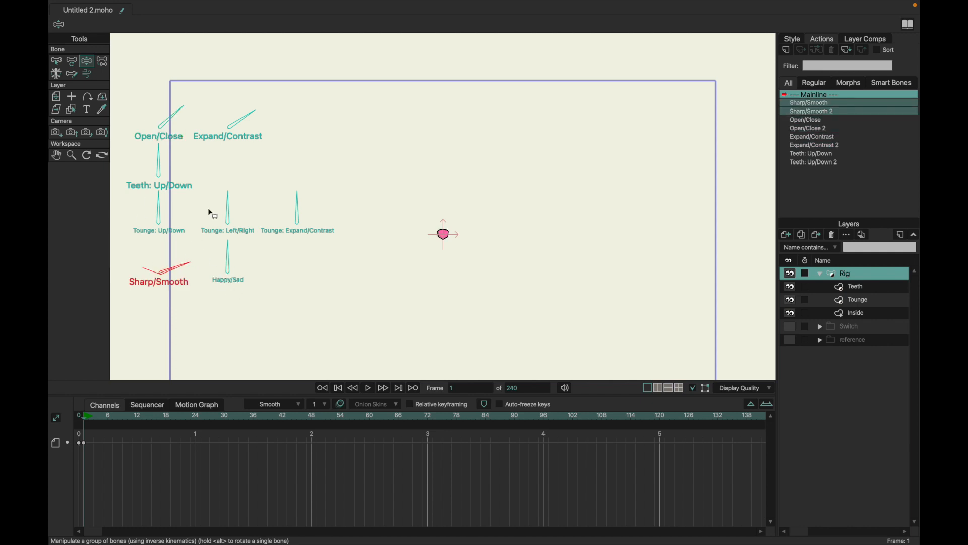
drag(168, 165, 191, 166)
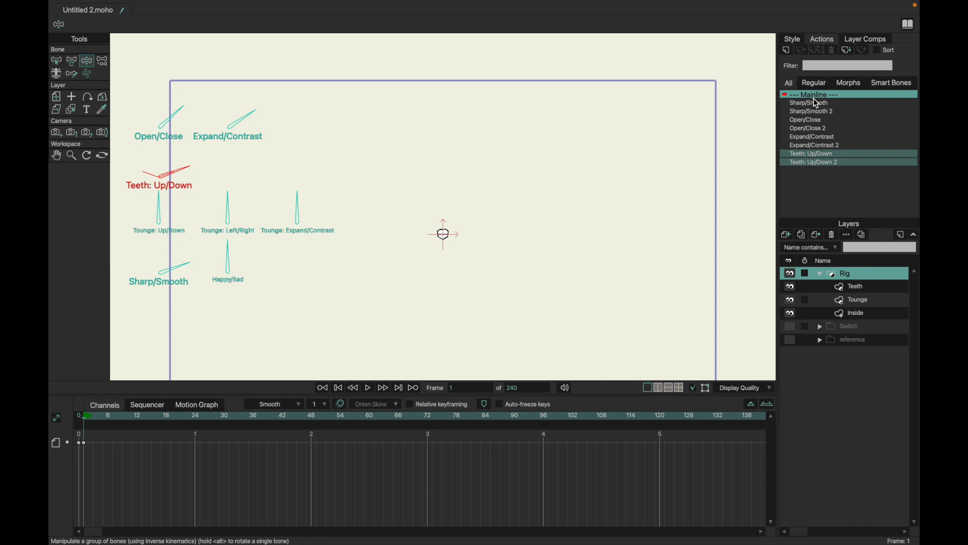
key(Left)
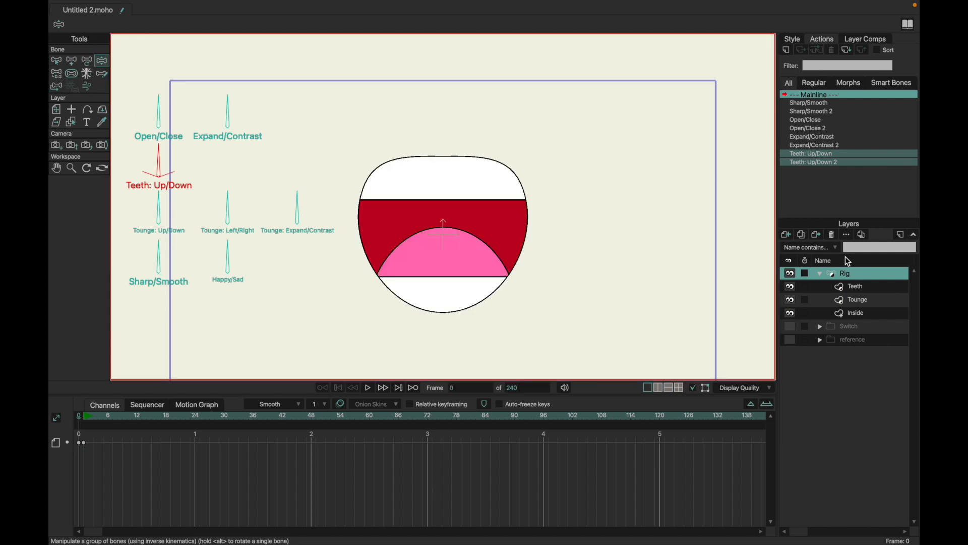
Create a Tounge: Up/Down action for the matching bone and rotate that bone counterclockwise to its limit at frame 24.
click(56, 60)
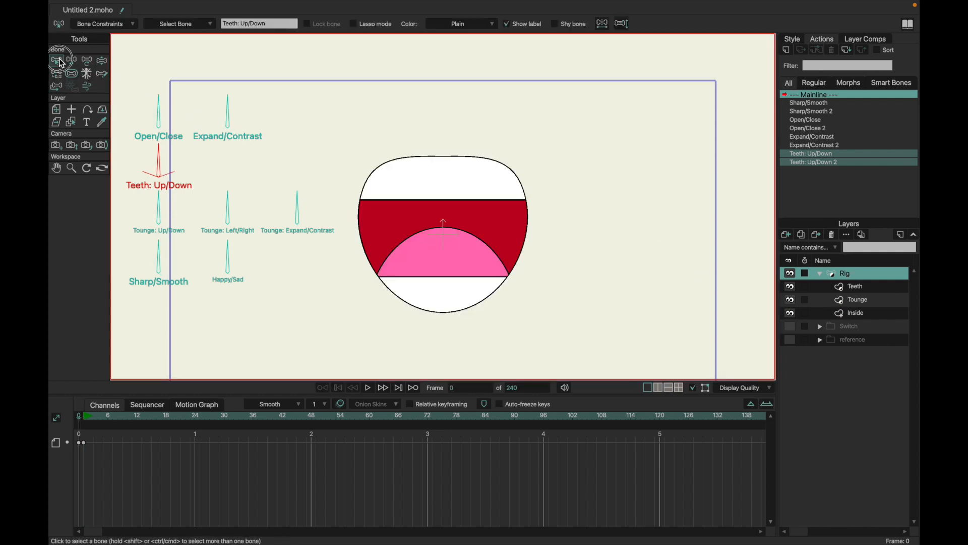
click(160, 211)
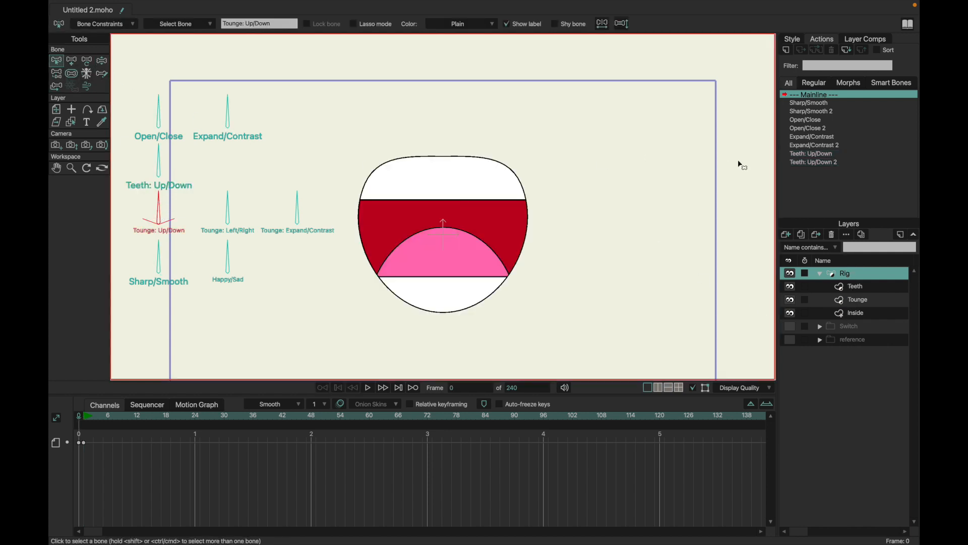
click(788, 52)
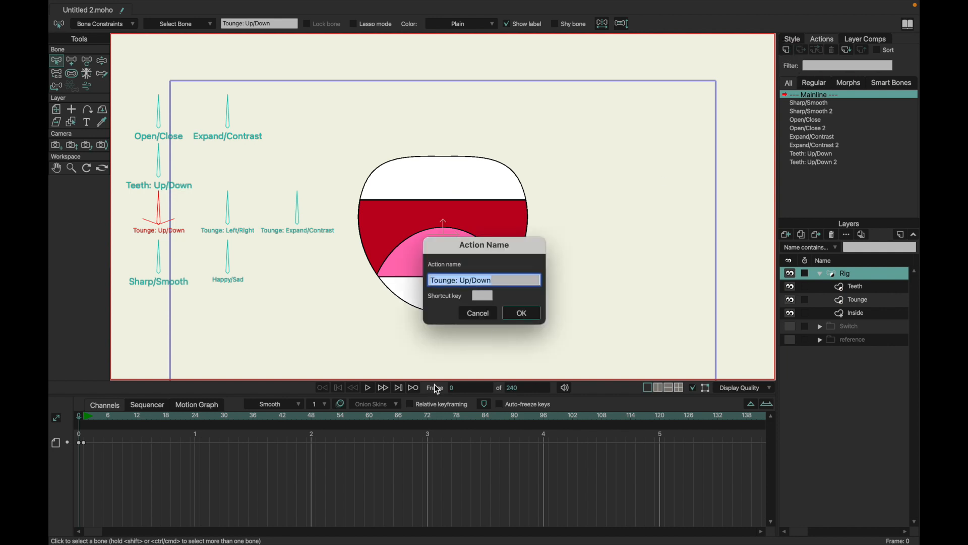
click(522, 313)
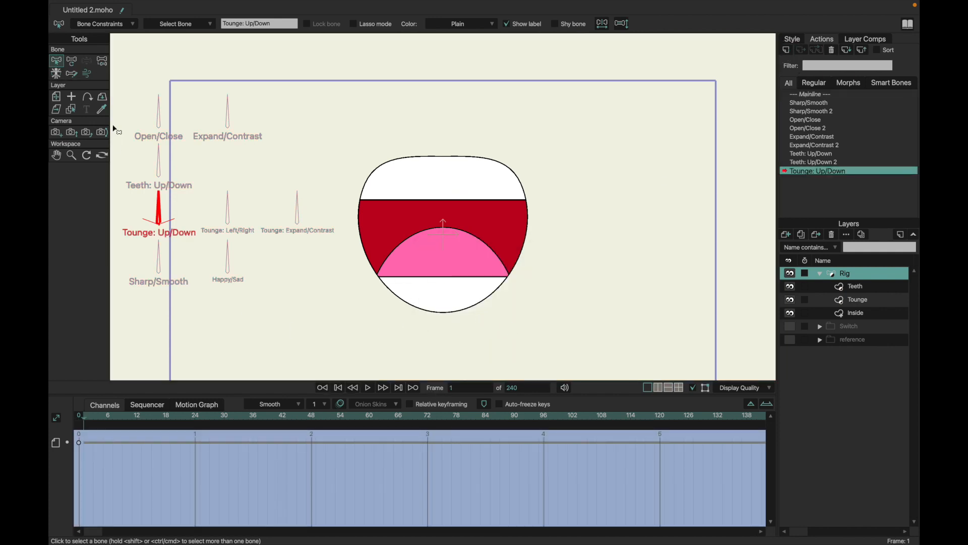
click(71, 60)
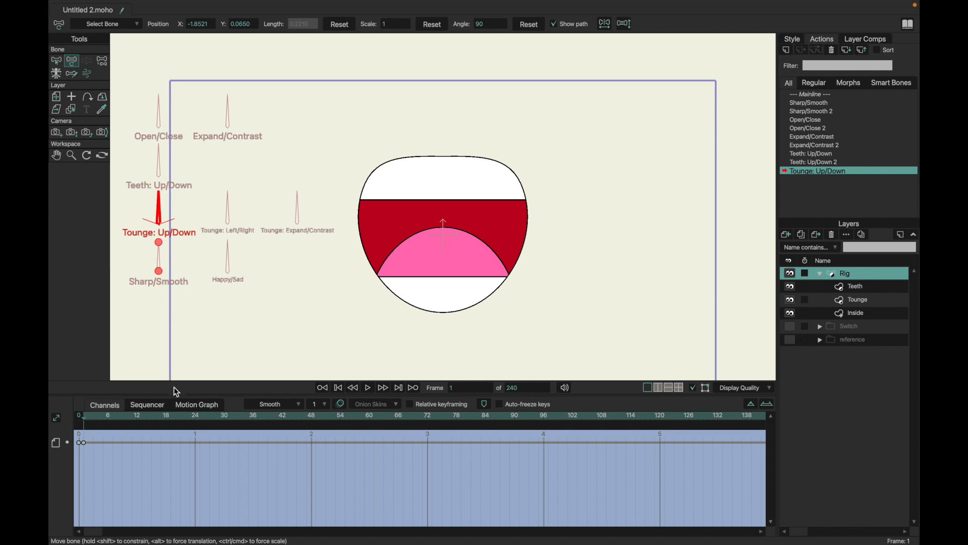
click(198, 421)
drag(162, 202, 88, 215)
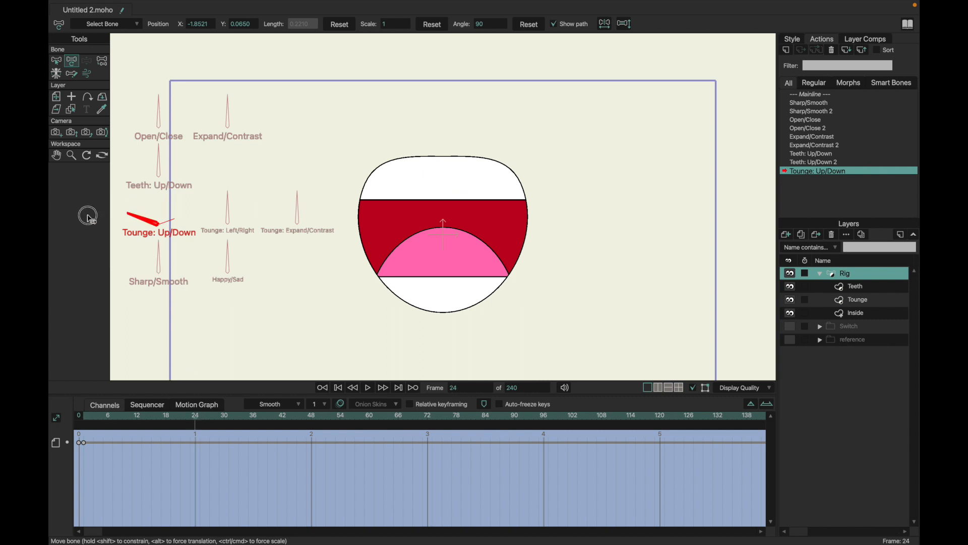
Create the Tounge: Up/Down 2 action and rotate the tongue bone clockwise to 20 degrees at frame 24.
click(787, 52)
click(522, 314)
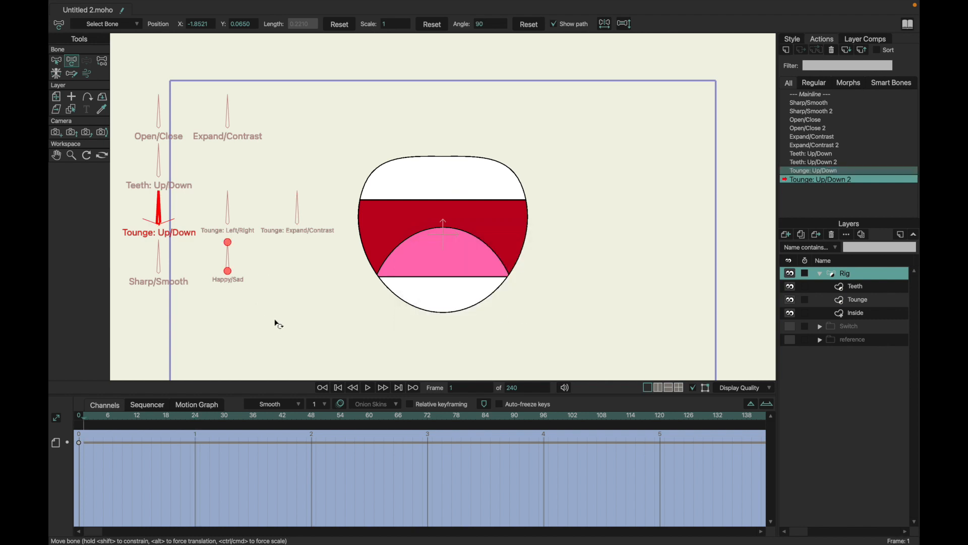
click(160, 201)
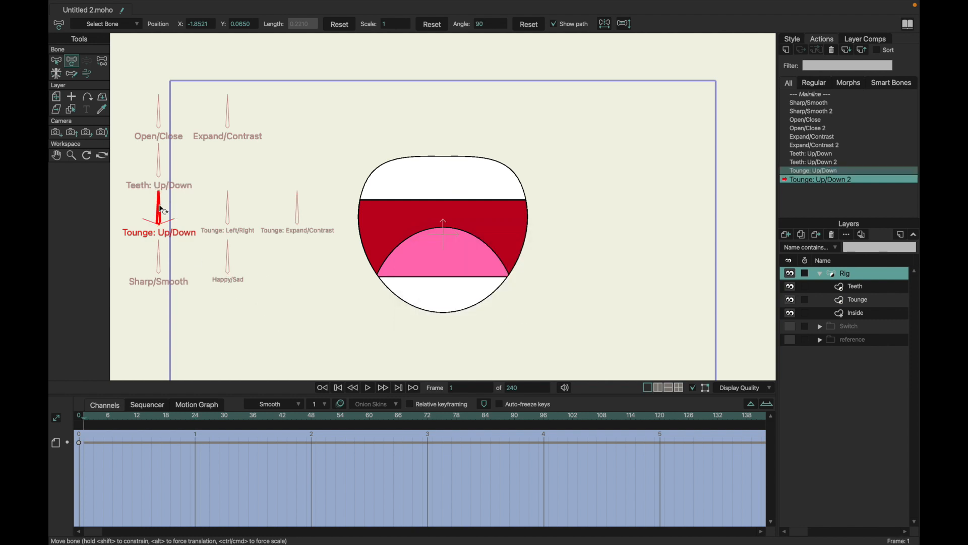
click(198, 422)
drag(161, 214, 197, 231)
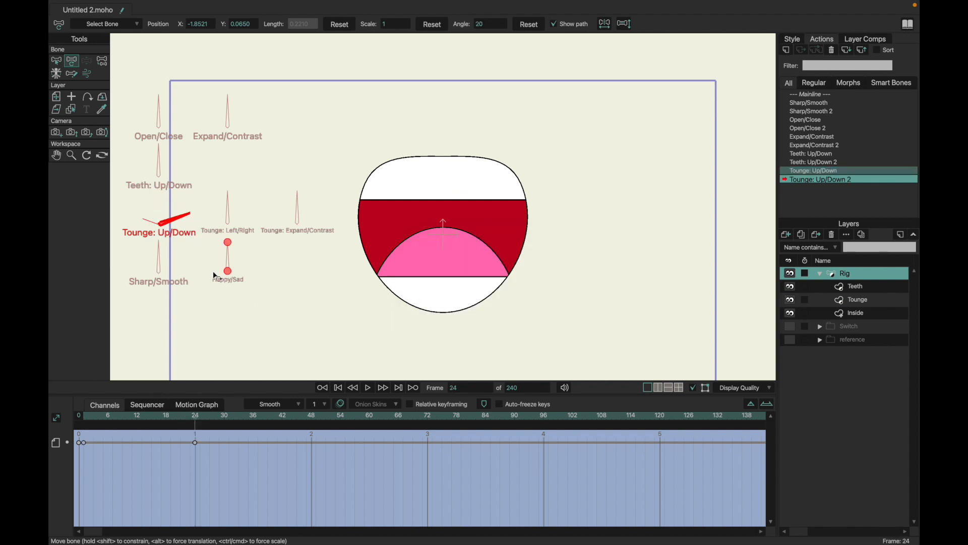
Open the Tounge: Up/Down action and key all points of the Tounge layer in their default position on frame 1.
click(841, 172)
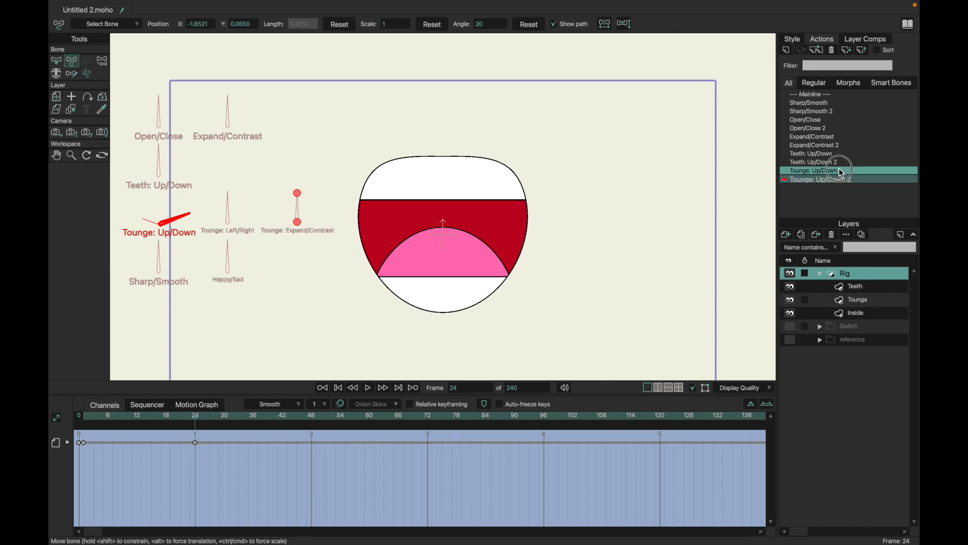
double_click(841, 172)
click(855, 304)
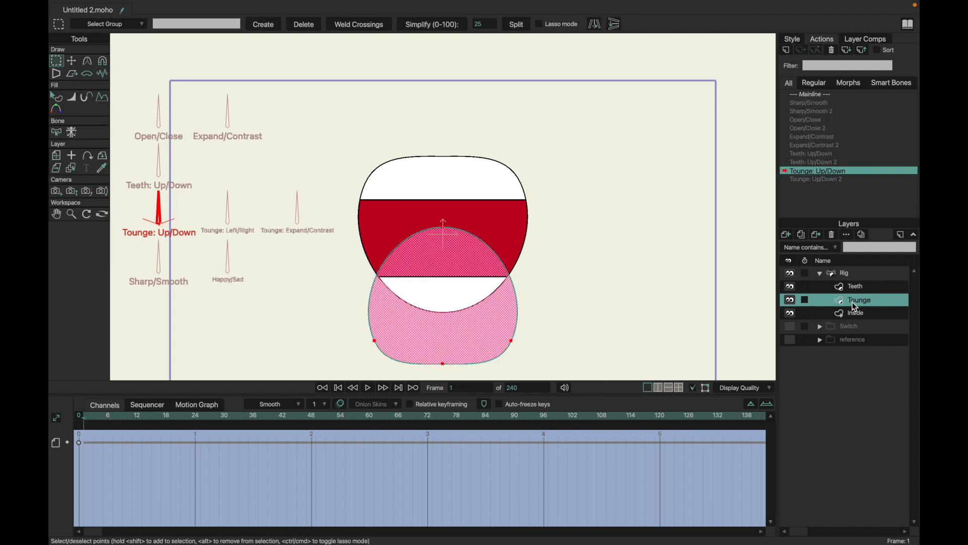
click(553, 265)
key(t)
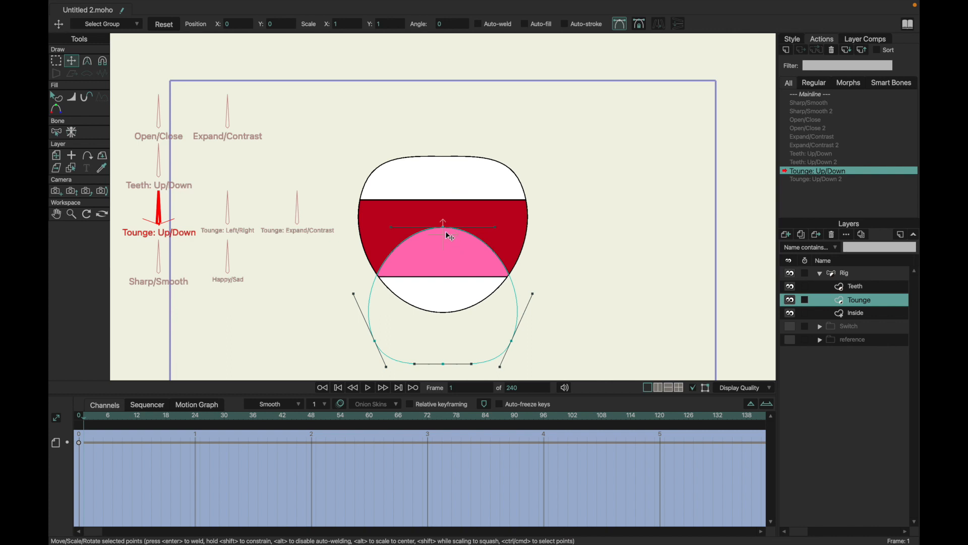
key(super+a)
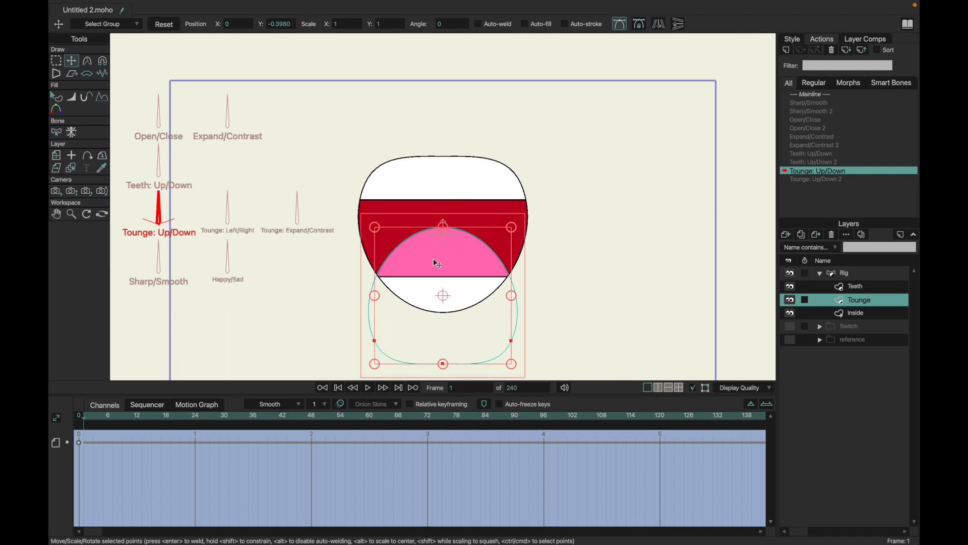
click(251, 223)
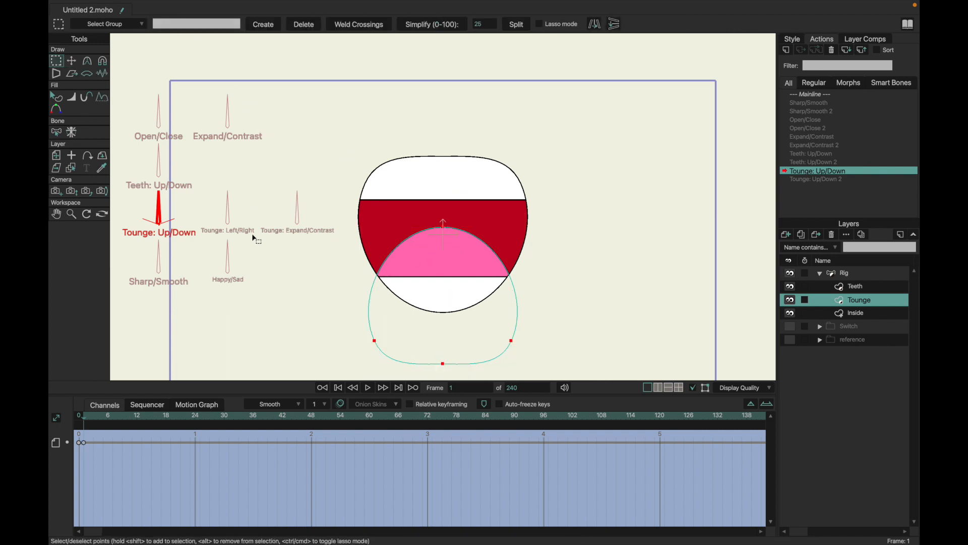
Lower and flatten the tongue's points below the mouth at frame 23 and move the keyframe to frame 24.
click(195, 418)
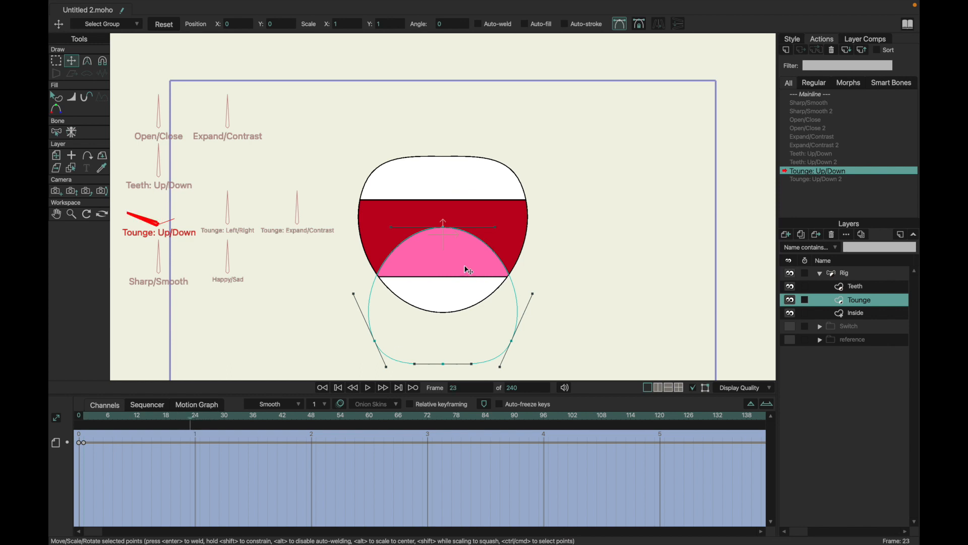
drag(444, 228, 444, 314)
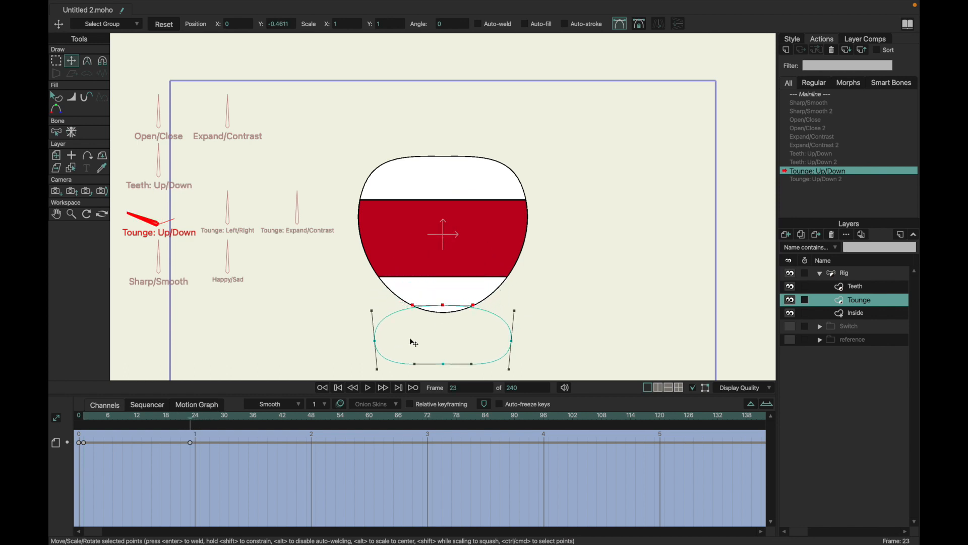
key(super+a)
drag(434, 344, 442, 313)
key(super+z)
drag(444, 323, 445, 335)
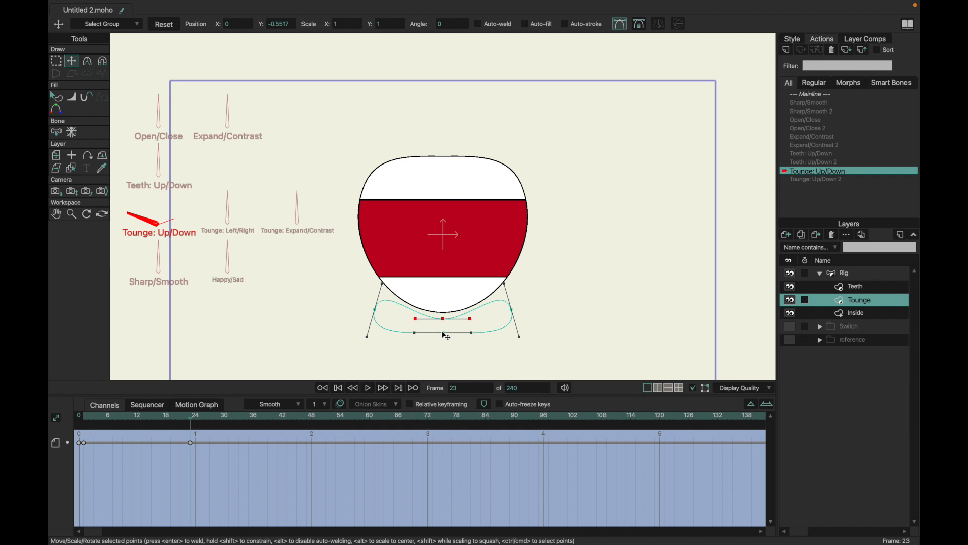
drag(191, 443, 195, 443)
In the Tounge: Up/Down 2 action, key all tongue points on frame 1 and raise the tongue's top point at frame 24.
click(797, 181)
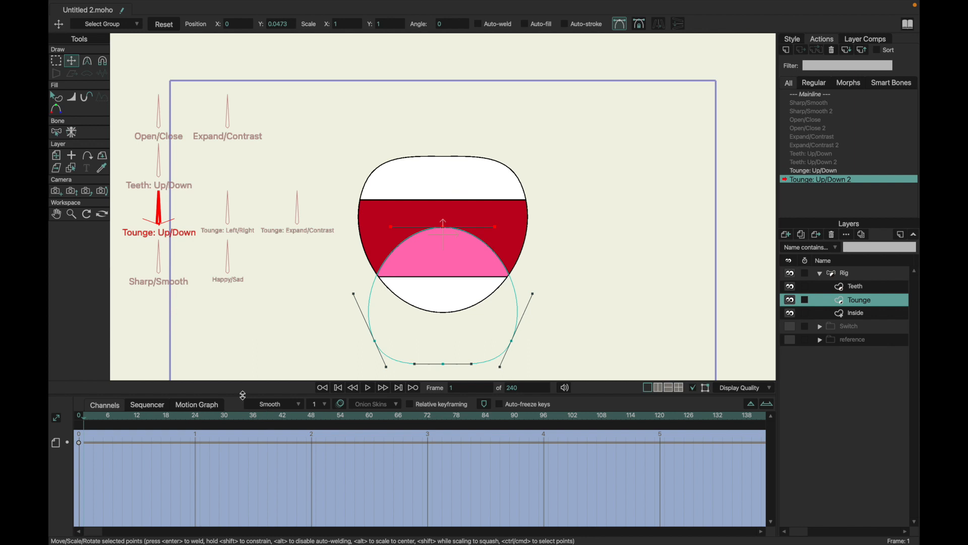
key(ctrl+a)
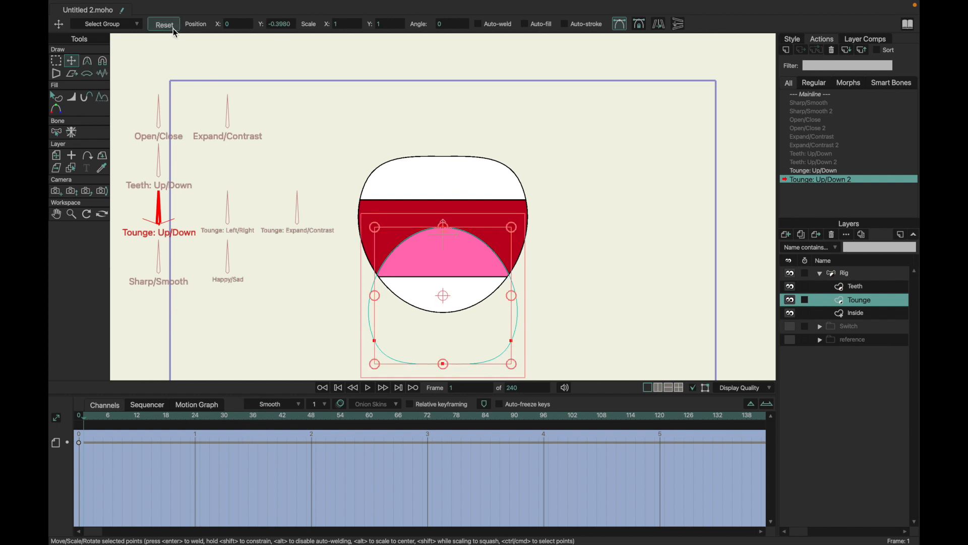
click(195, 415)
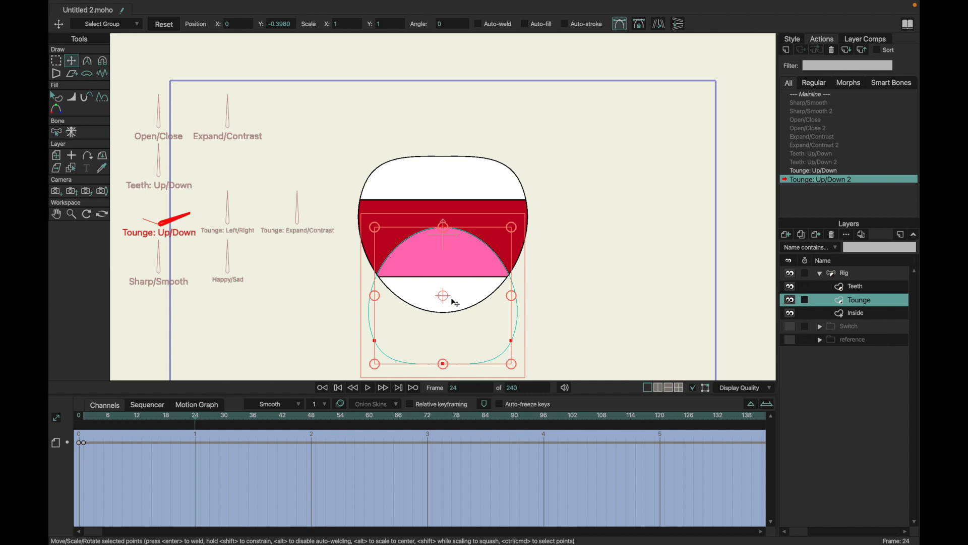
click(540, 245)
drag(443, 226, 439, 175)
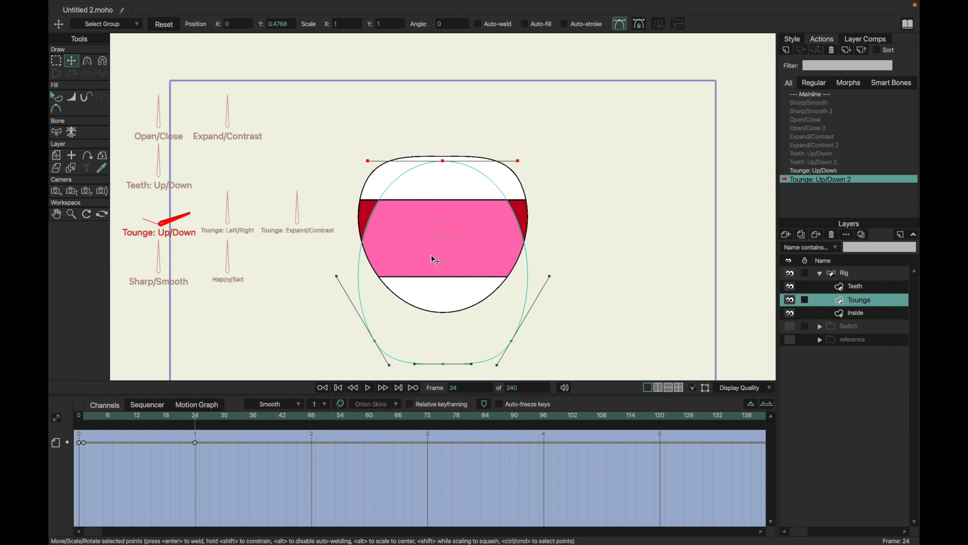
Pull the upper curve handles of the tongue's two side points inward to narrow the raised tongue at frame 24.
drag(342, 264, 380, 269)
drag(563, 272, 513, 281)
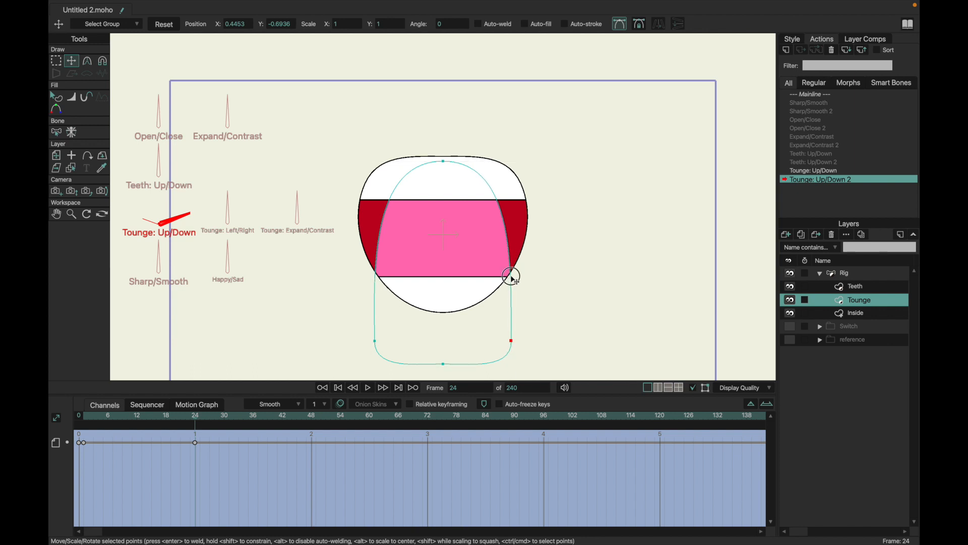
key(q)
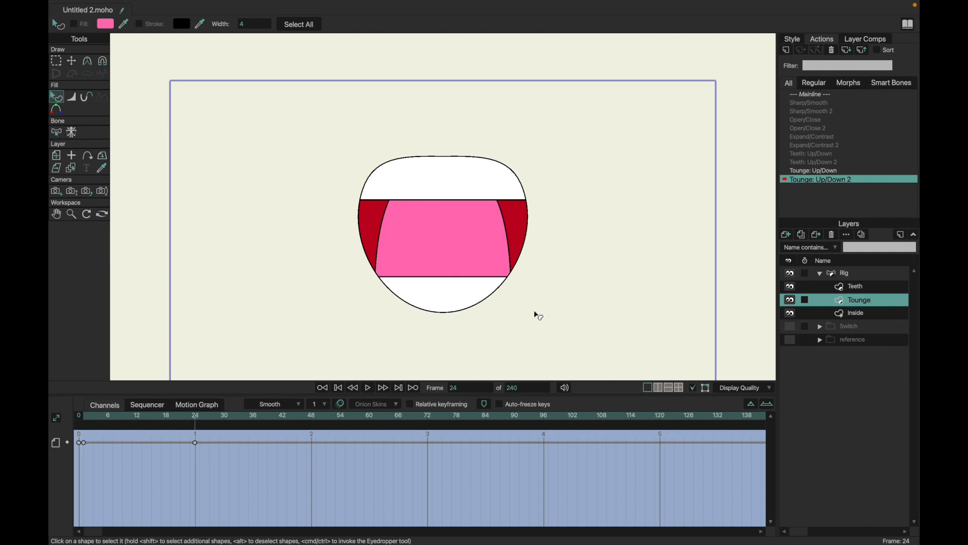
Reopen the Tounge: Up/Down action and delete the tongue's keyframe at frame 24.
double_click(812, 170)
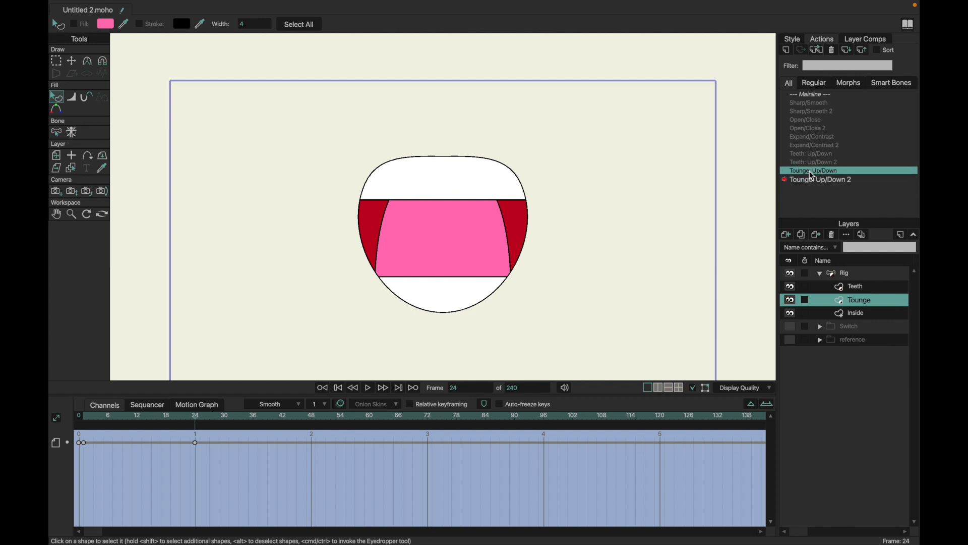
key(g)
drag(361, 340, 528, 349)
key(t)
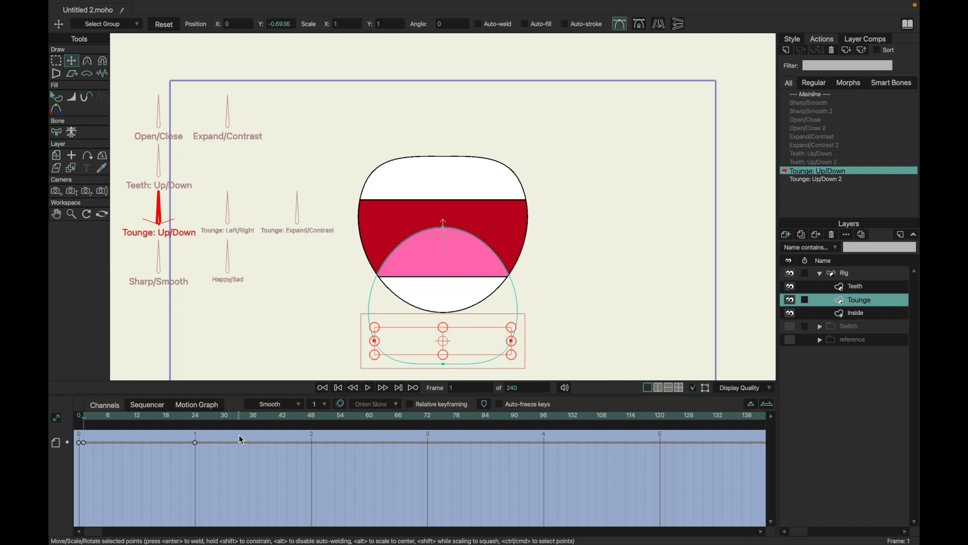
click(196, 418)
mouse_move(199, 420)
mouse_down()
mouse_move(88, 417)
mouse_move(209, 418)
mouse_move(200, 423)
mouse_up()
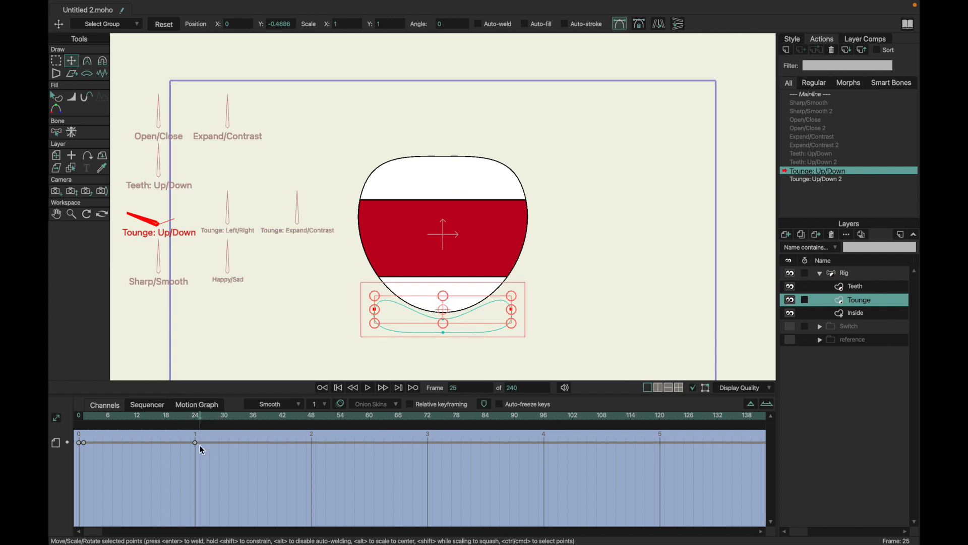
key(Delete)
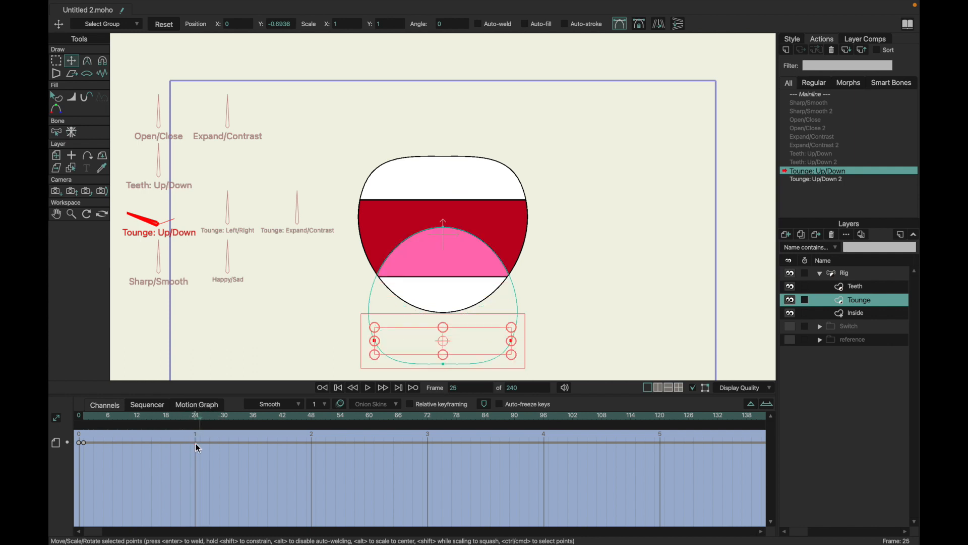
In the Tounge: Up/Down action, lower the tongue's top point to about Y -0.65 at frame 24, preview the motion and return to Mainline.
click(196, 417)
key(g)
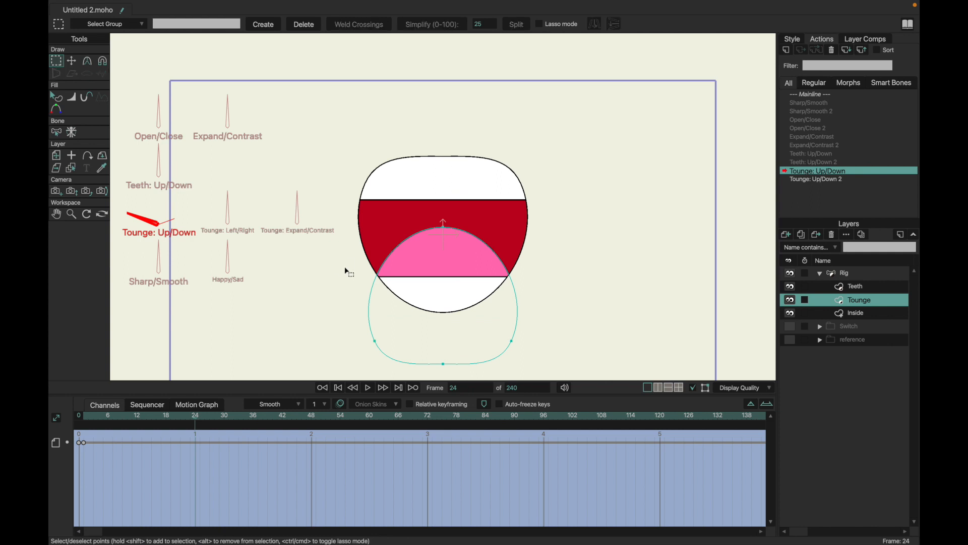
key(t)
drag(443, 232, 443, 344)
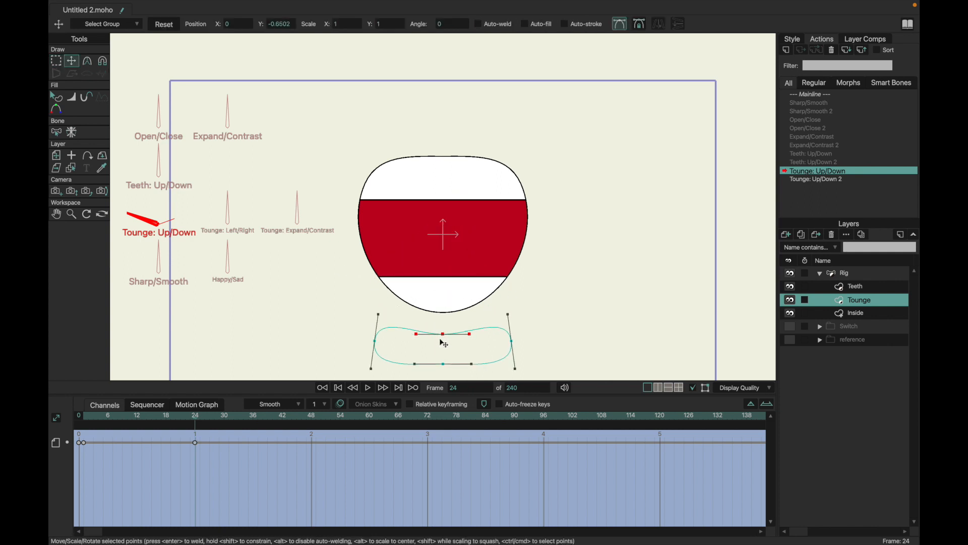
drag(196, 423, 127, 417)
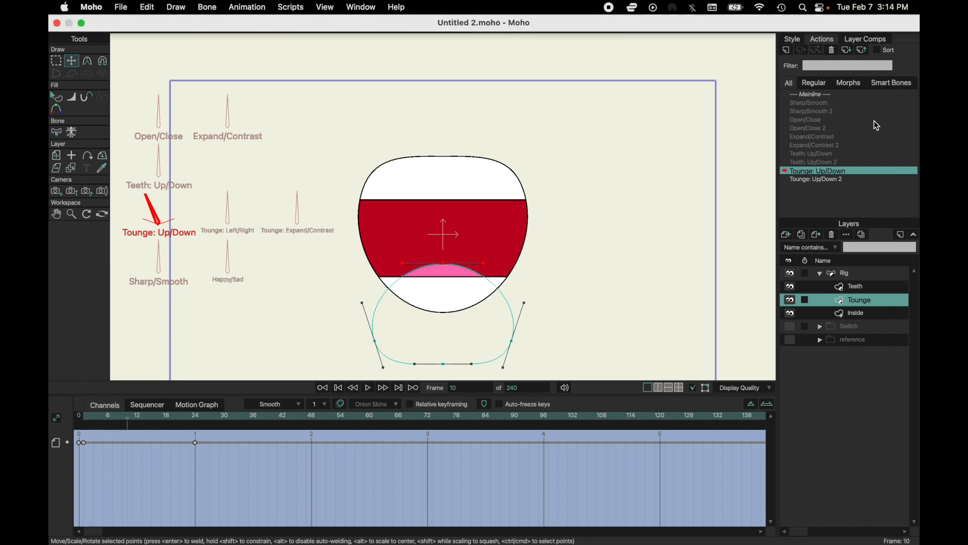
double_click(807, 95)
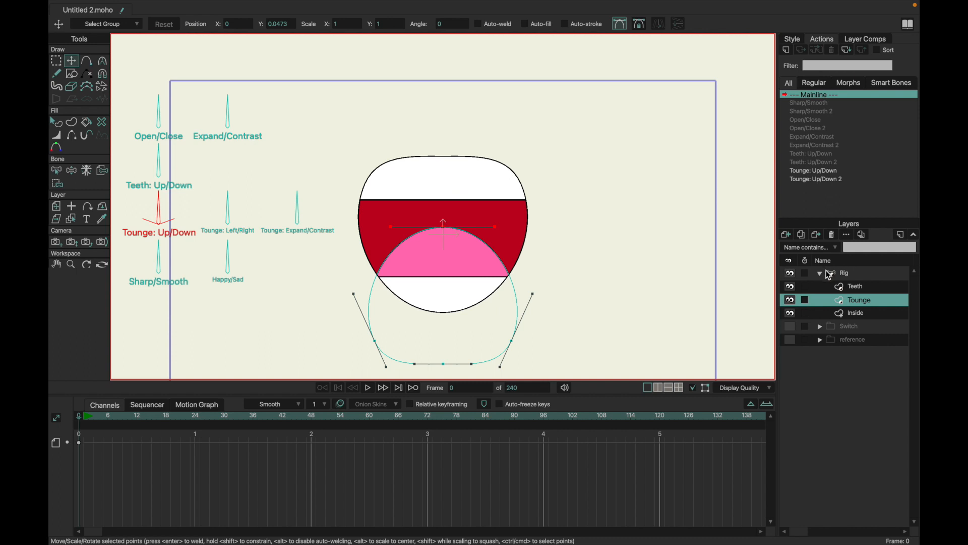
Create the Tounge: Left/Right action for its bone on the Rig layer and rotate the bone counterclockwise to its left limit at frame 24.
click(829, 273)
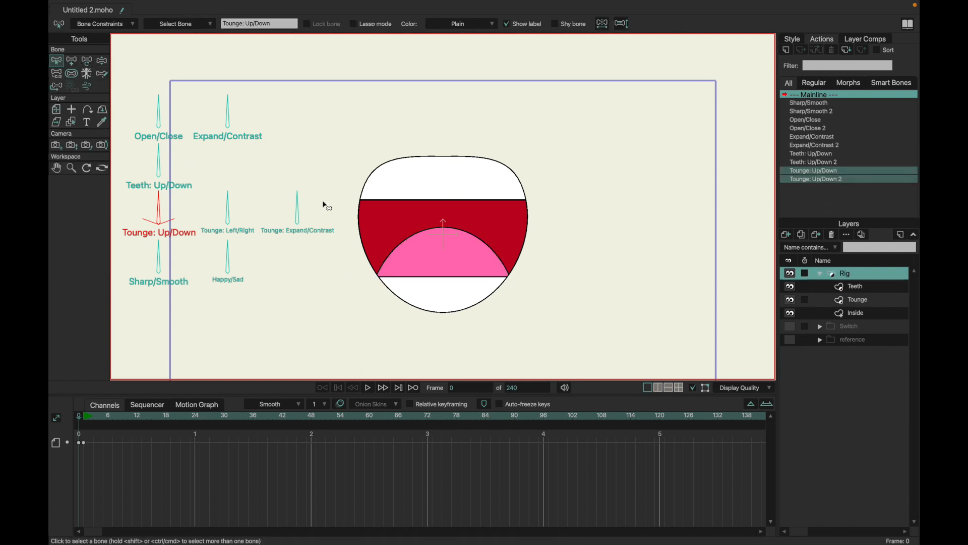
click(227, 218)
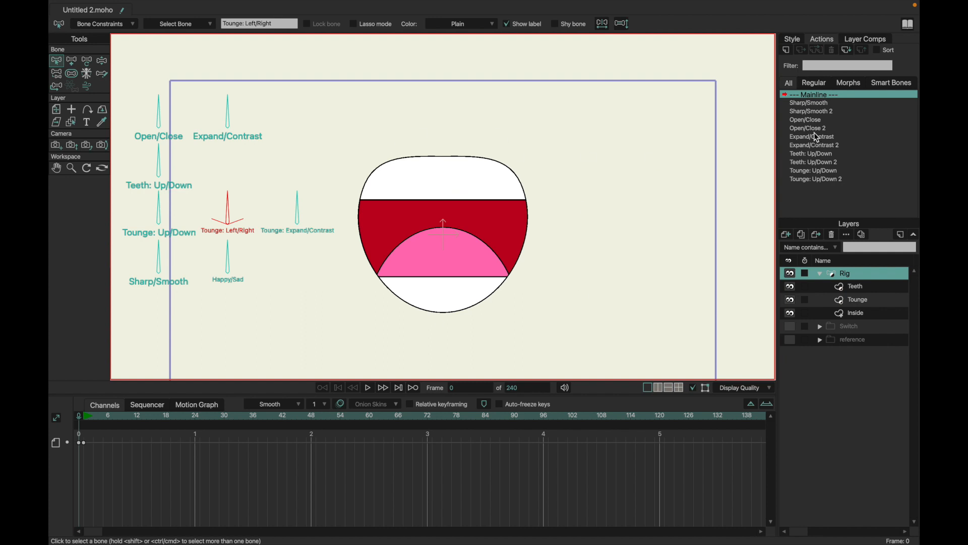
click(786, 50)
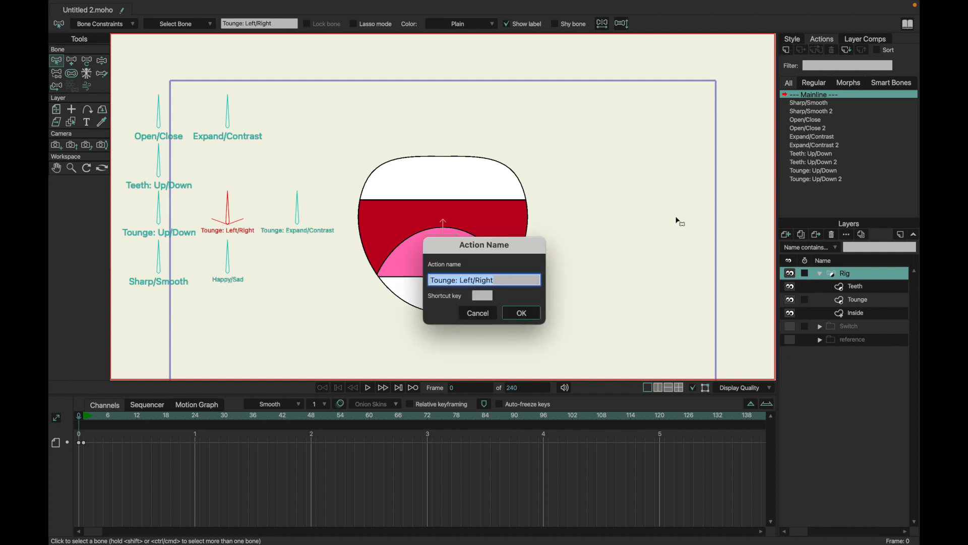
click(522, 313)
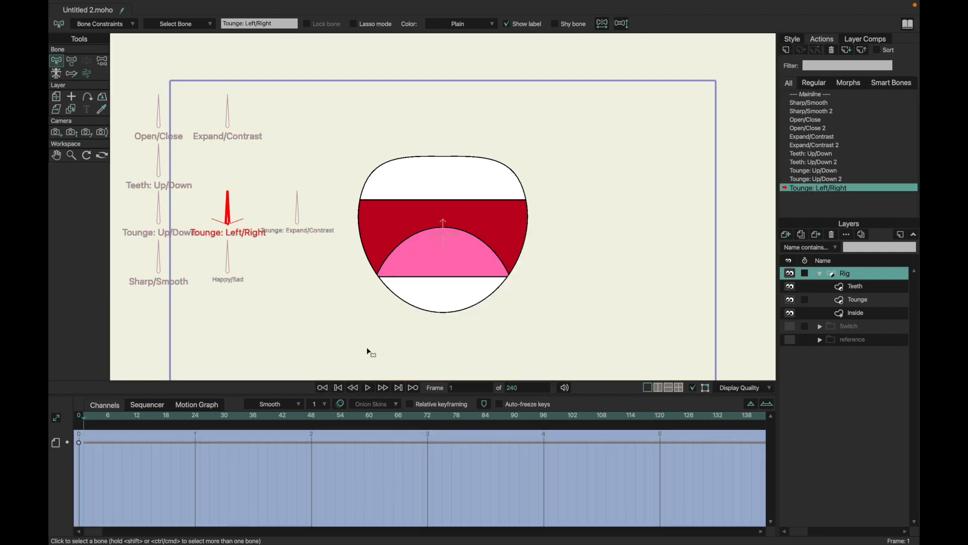
click(72, 61)
click(233, 216)
click(197, 416)
drag(229, 199, 194, 212)
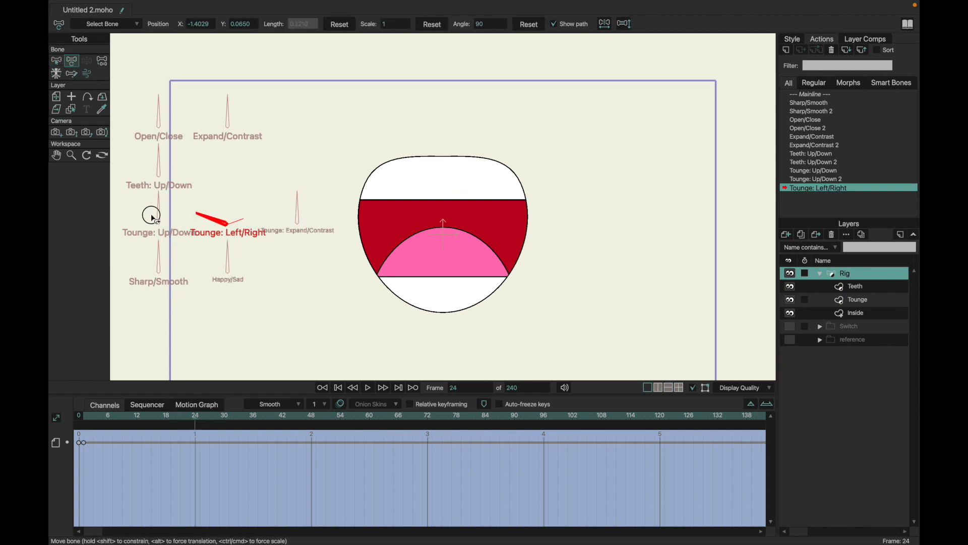
Create the Tounge: Left/Right 2 action and rotate the same bone clockwise to its right limit at frame 24.
click(787, 50)
click(521, 313)
click(227, 254)
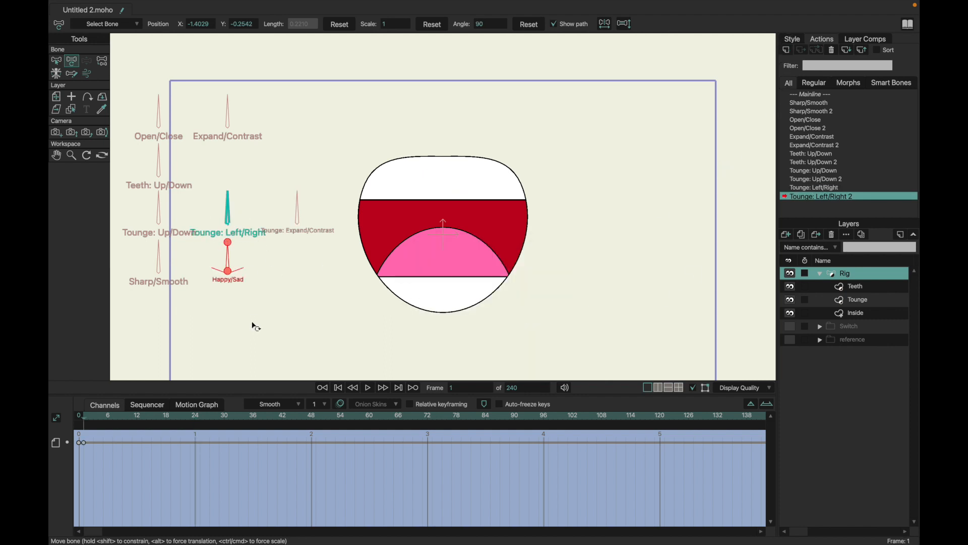
key(super+z)
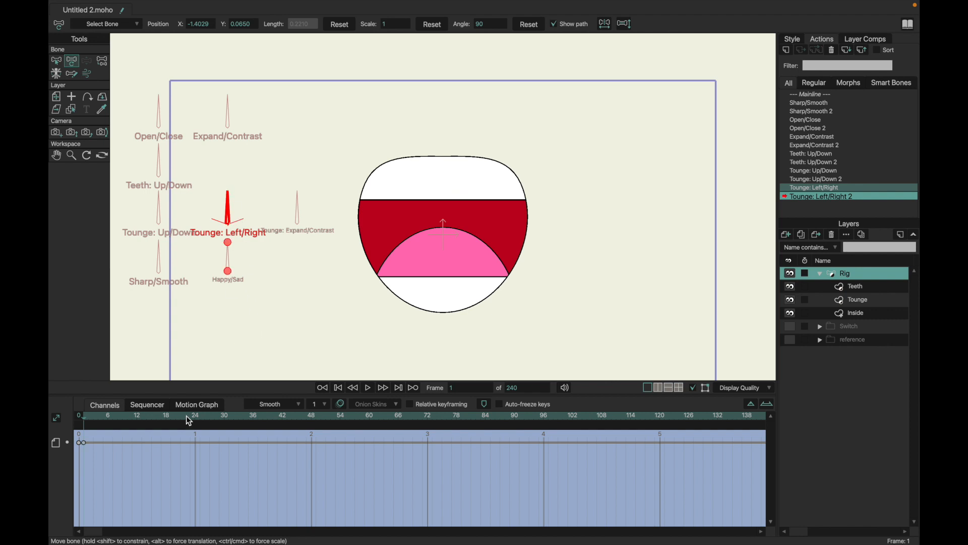
click(196, 417)
drag(238, 217, 283, 233)
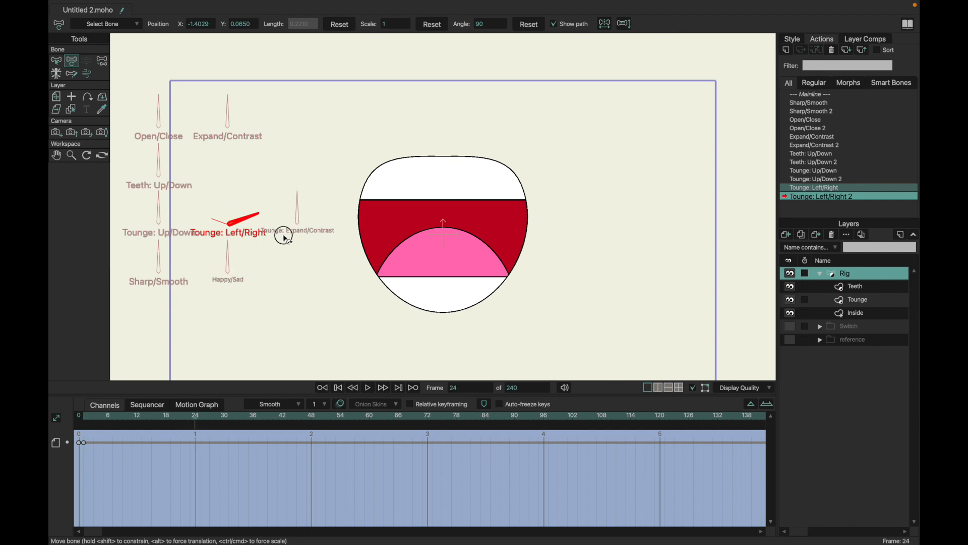
In the Tounge: Left/Right action, key the tongue's top point on frame 1 and move it left to about X -0.68 at frame 24.
double_click(843, 188)
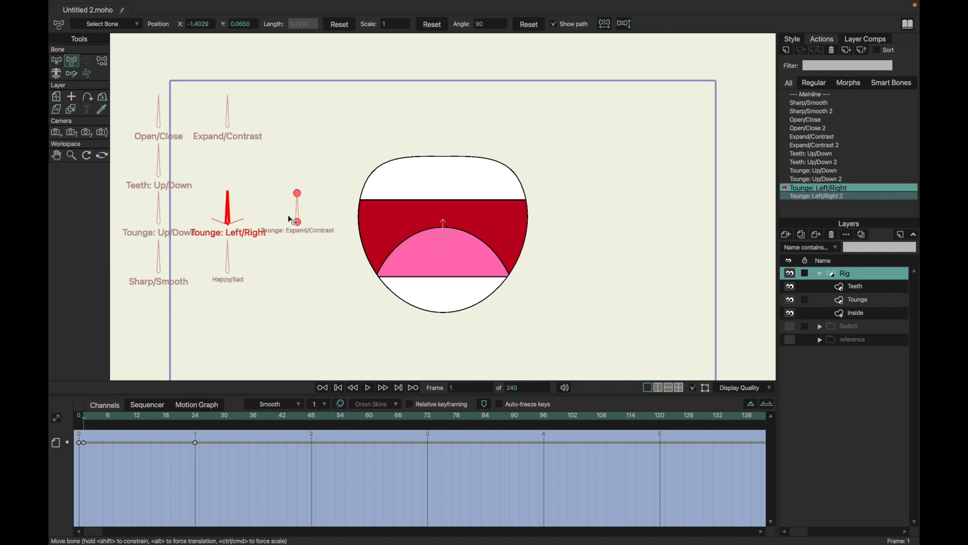
click(860, 301)
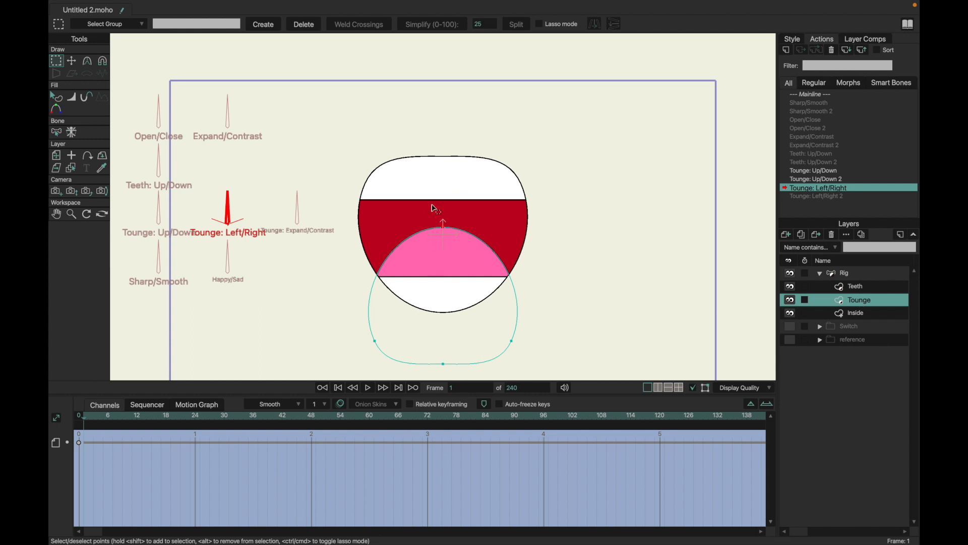
key(t)
click(443, 227)
click(196, 420)
drag(444, 225, 339, 229)
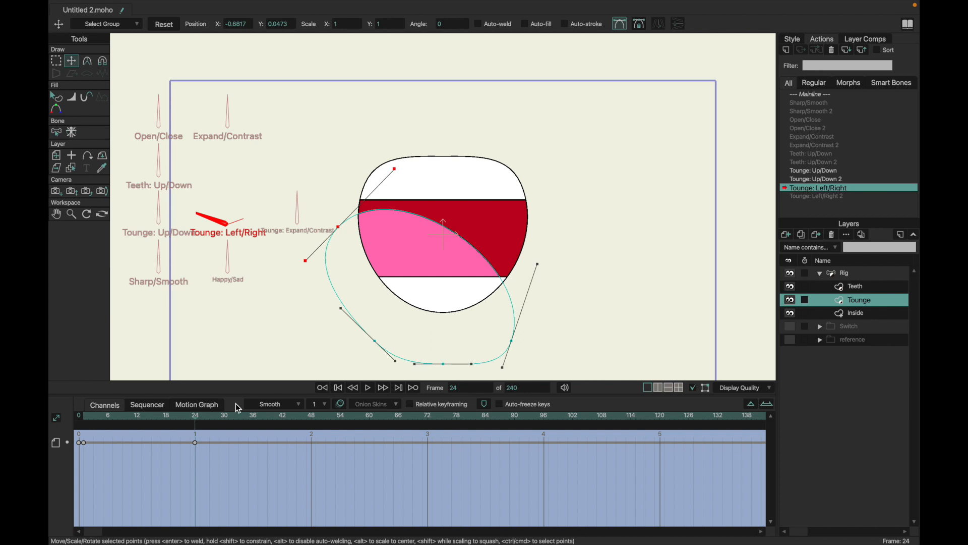
In the Tounge: Left/Right 2 action, move the tongue's top point right to about X 0.65 at frame 24 and return to Mainline.
double_click(828, 196)
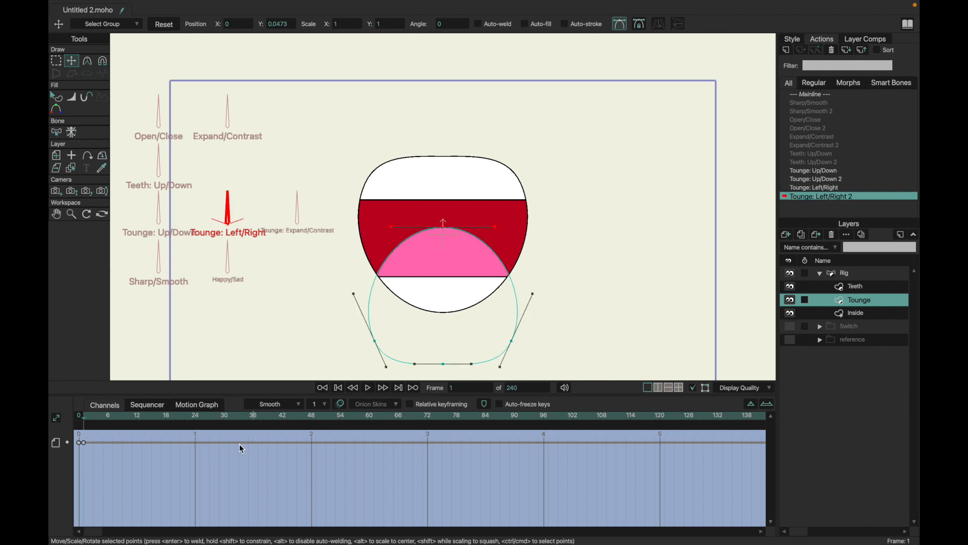
click(197, 420)
drag(443, 228, 544, 238)
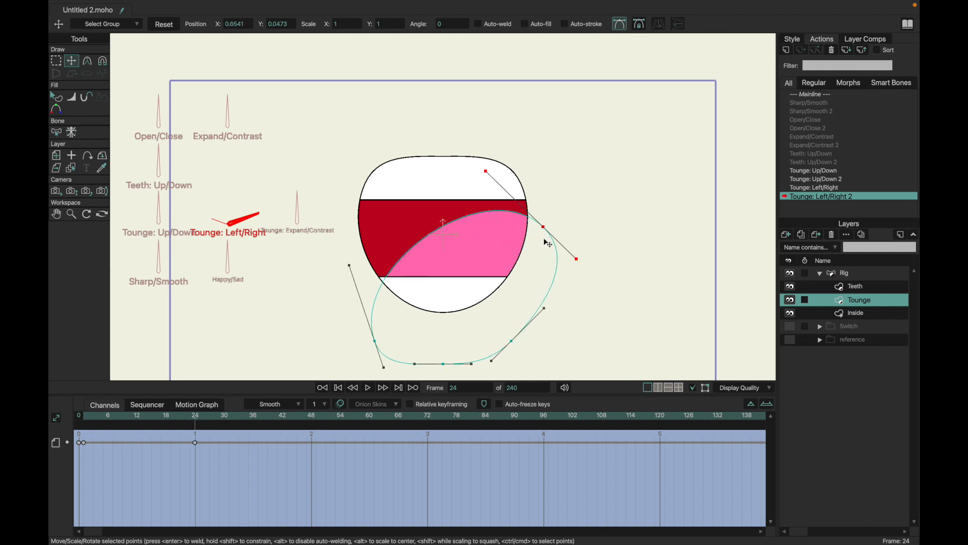
click(812, 96)
Create the Tounge: Expand/Contrast action for its bone on the Rig layer and rotate the bone to 160° at frame 24.
click(840, 273)
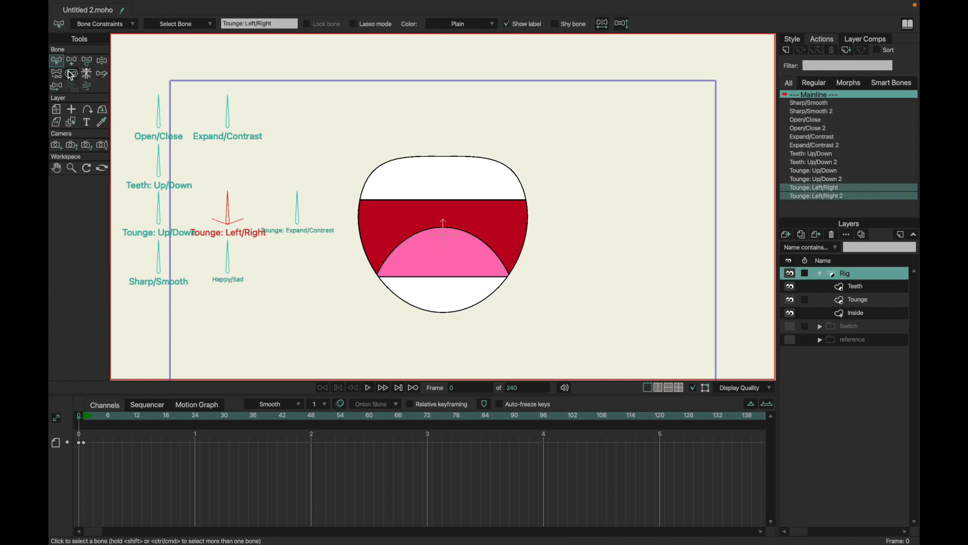
click(298, 201)
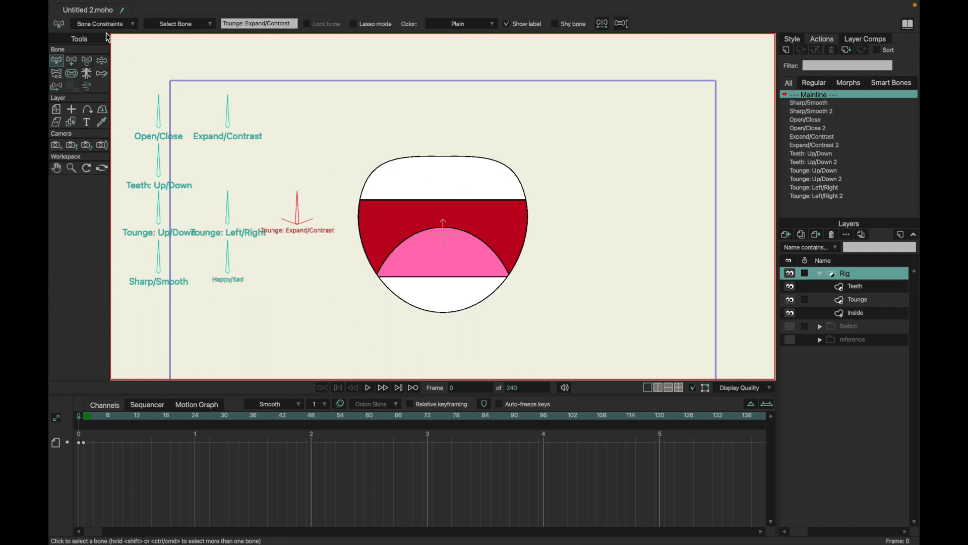
click(800, 49)
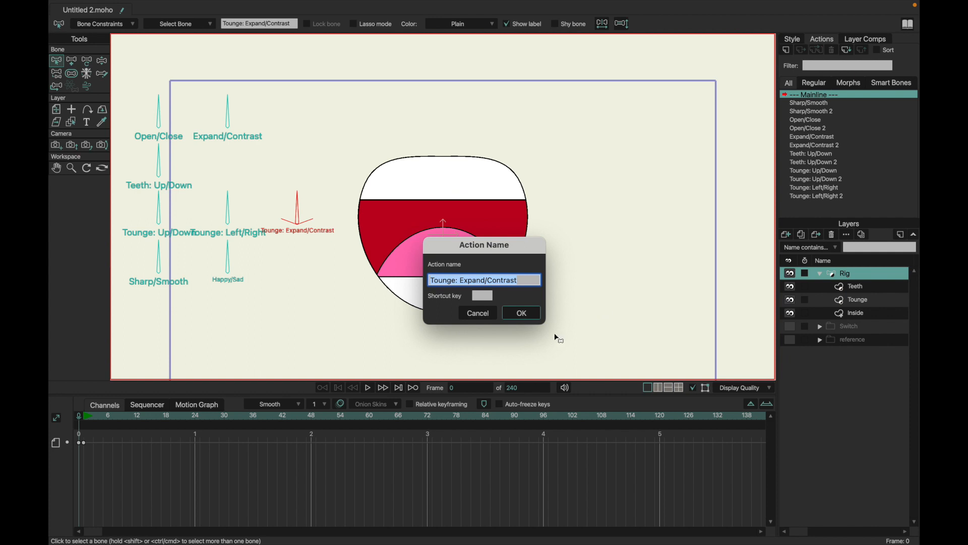
click(519, 313)
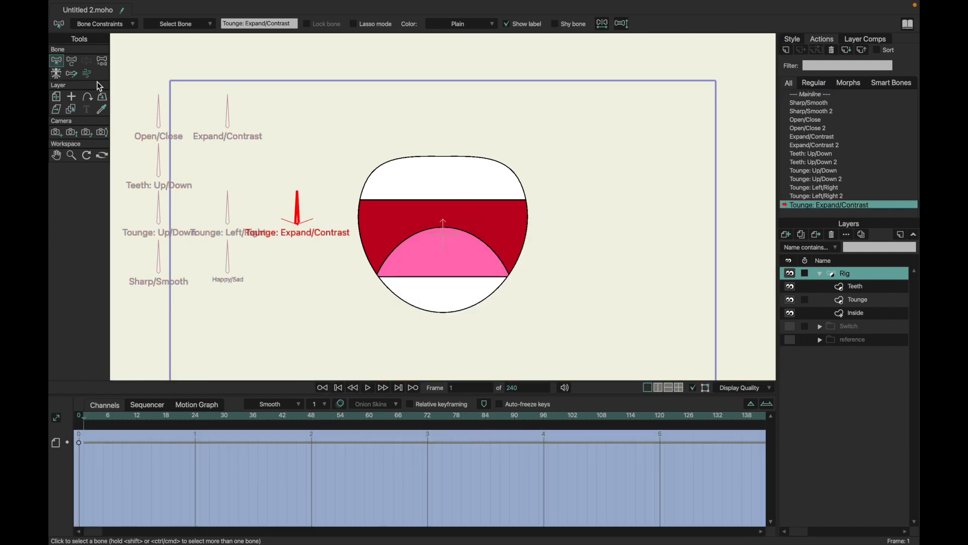
click(72, 61)
click(297, 205)
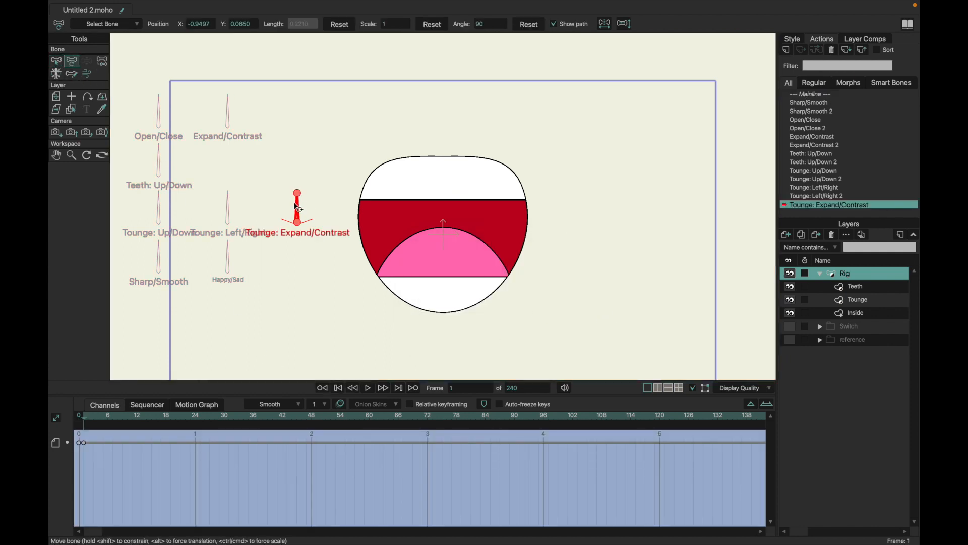
click(196, 417)
drag(297, 200, 267, 214)
Create the Tounge: Expand/Contrast 2 action and rotate its bone to 20° at frame 24.
click(786, 49)
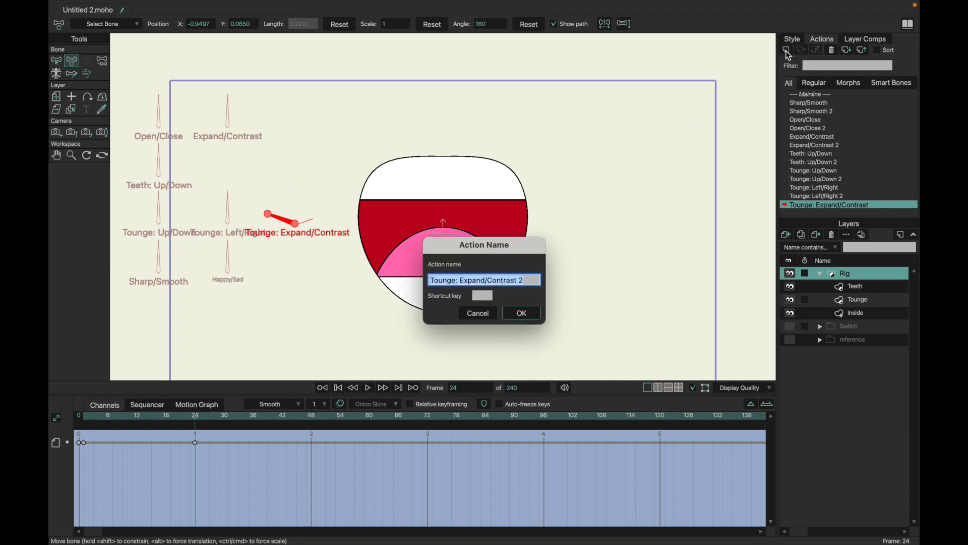
click(522, 313)
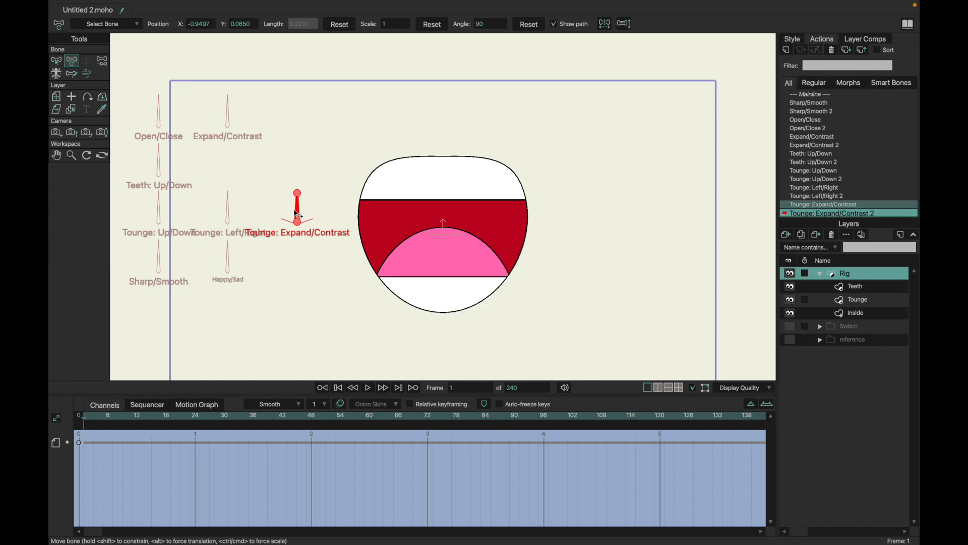
click(199, 424)
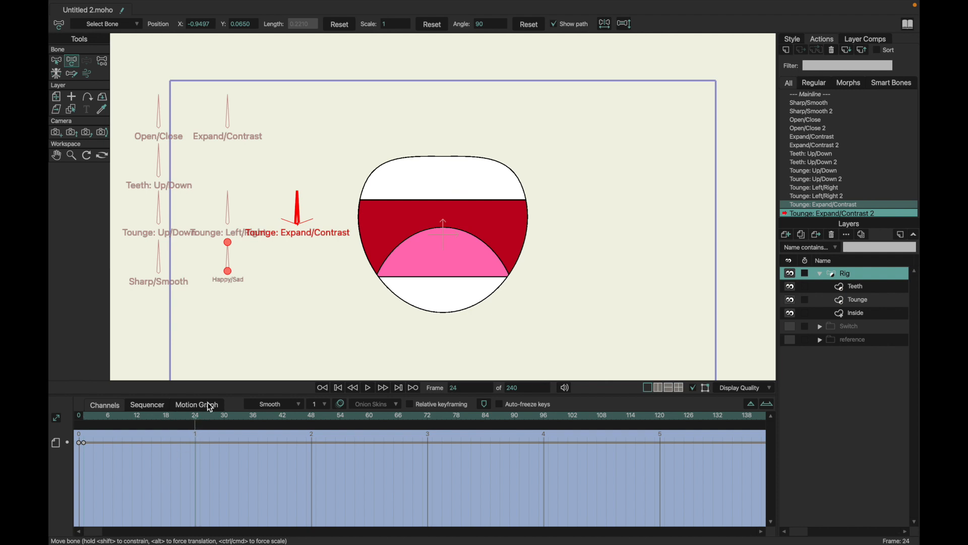
drag(305, 222, 333, 211)
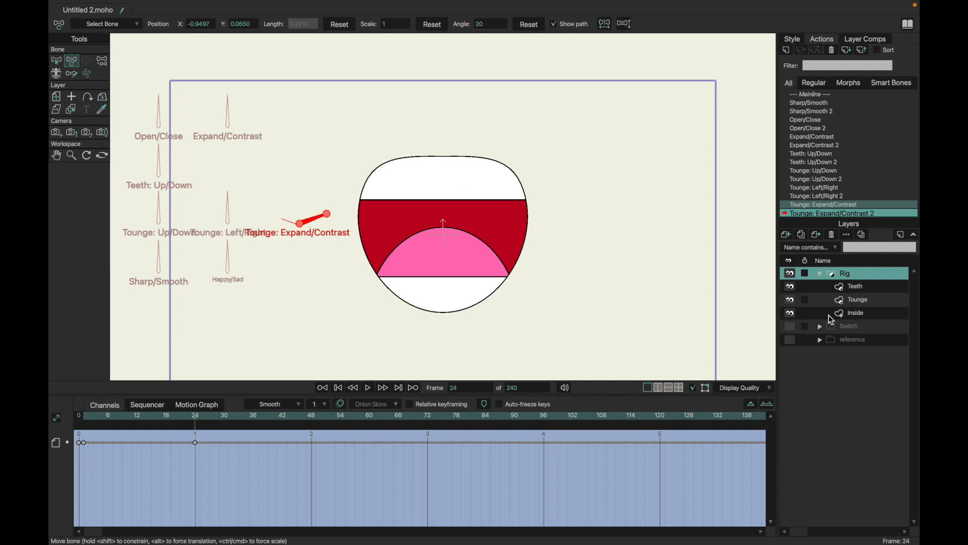
Key all points of the Tounge layer on frame 1 of the Tounge: Expand/Contrast 2 action.
click(846, 302)
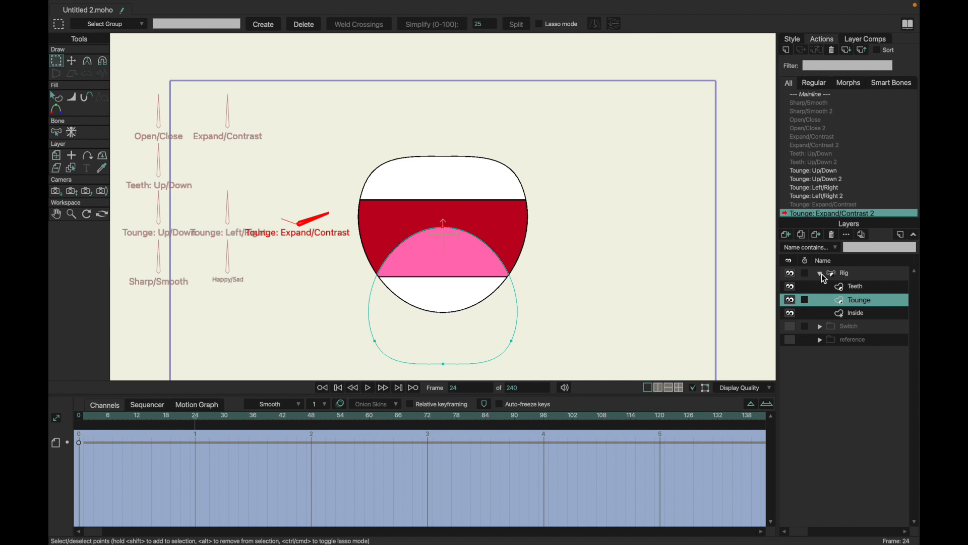
click(839, 313)
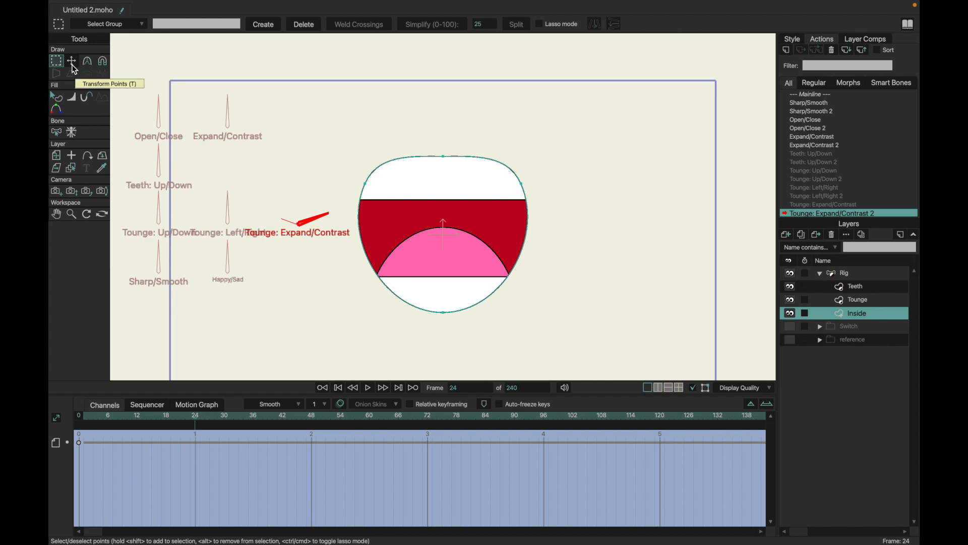
click(856, 305)
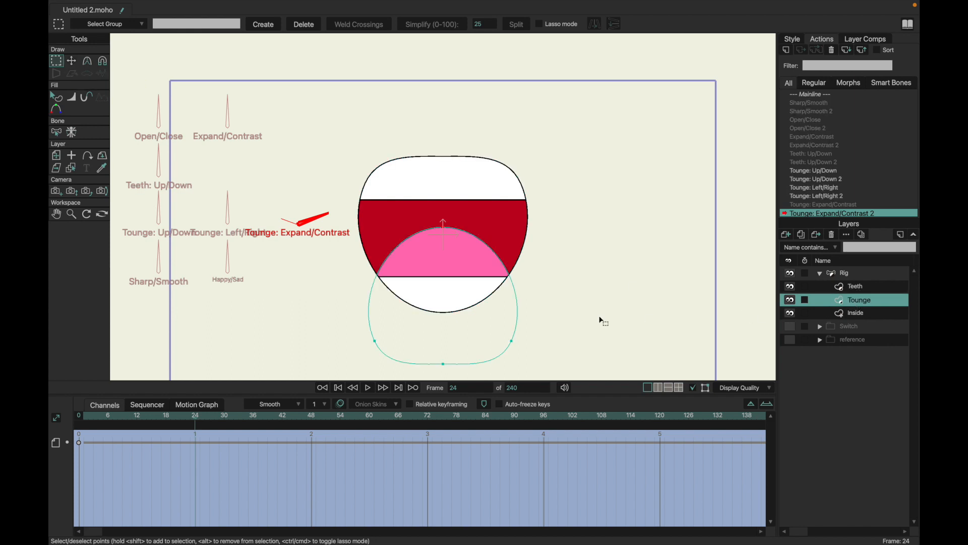
key(t)
click(84, 417)
click(511, 298)
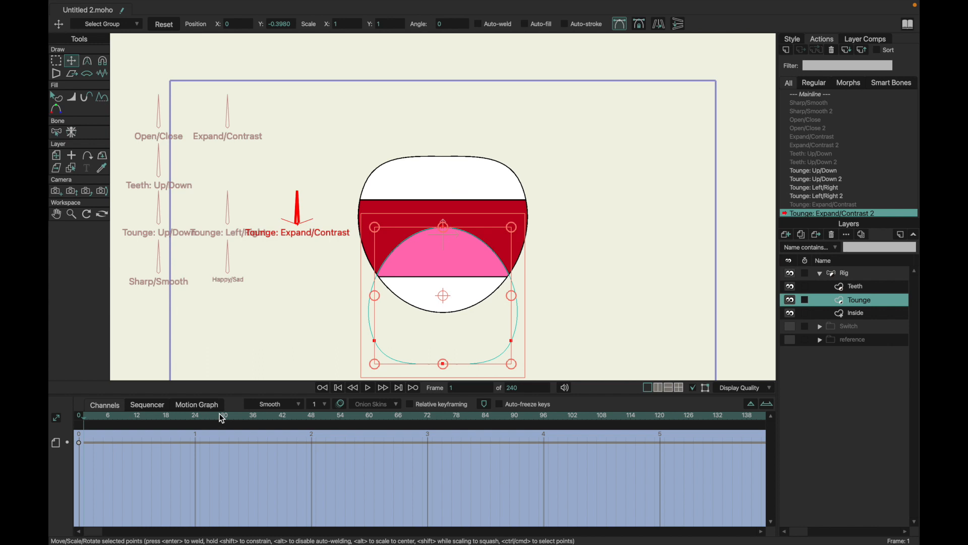
key(g)
drag(354, 321, 556, 357)
key(t)
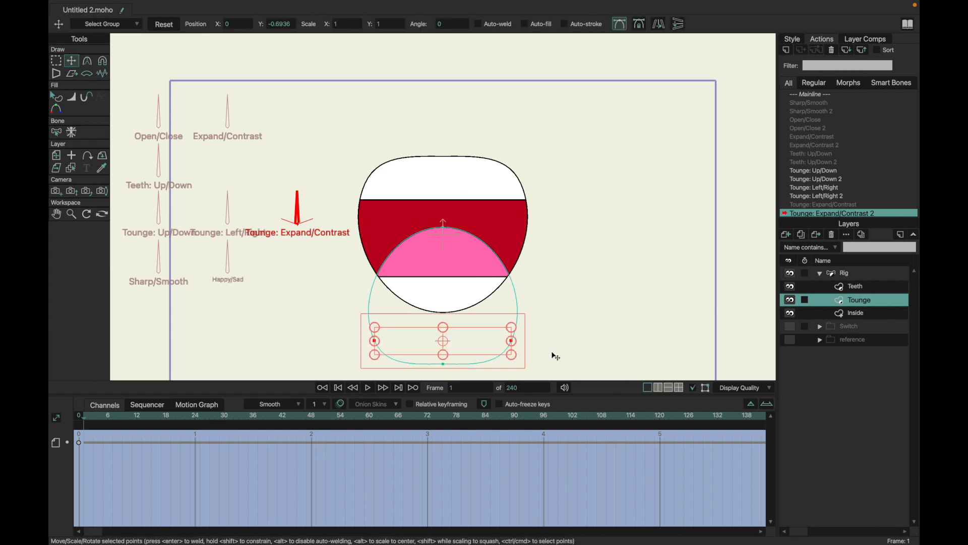
click(470, 342)
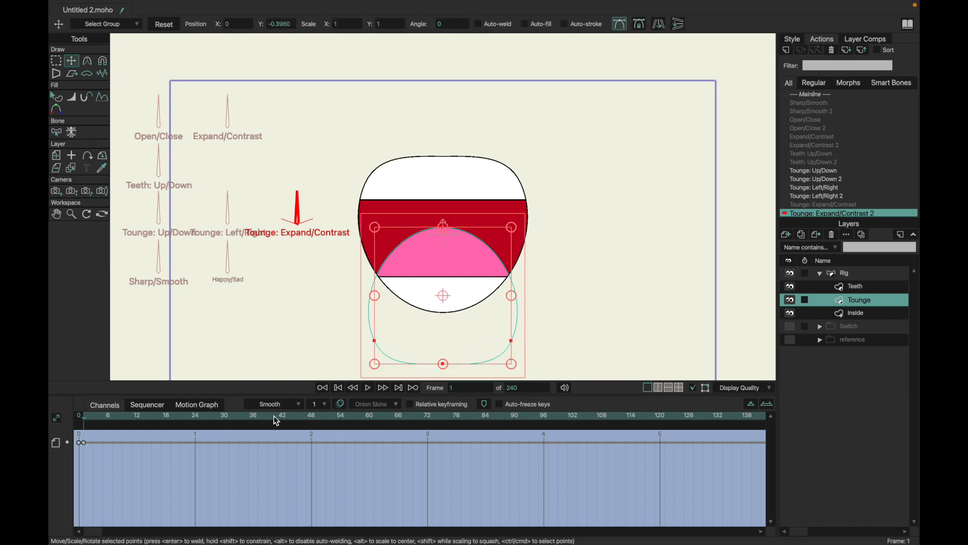
At frame 24 of the Tounge: Expand/Contrast 2 action, scale all tongue points horizontally into a very narrow shape.
click(197, 422)
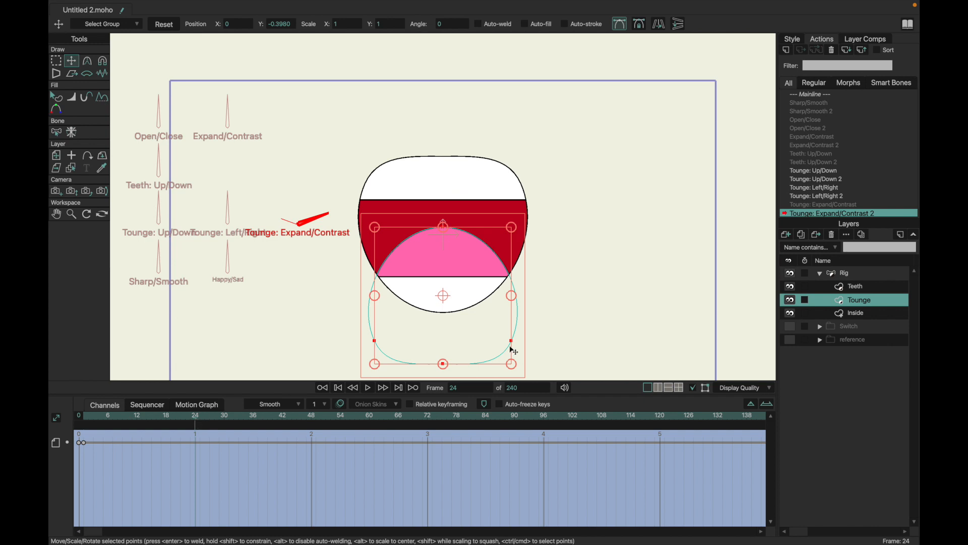
key(g)
drag(345, 316, 533, 340)
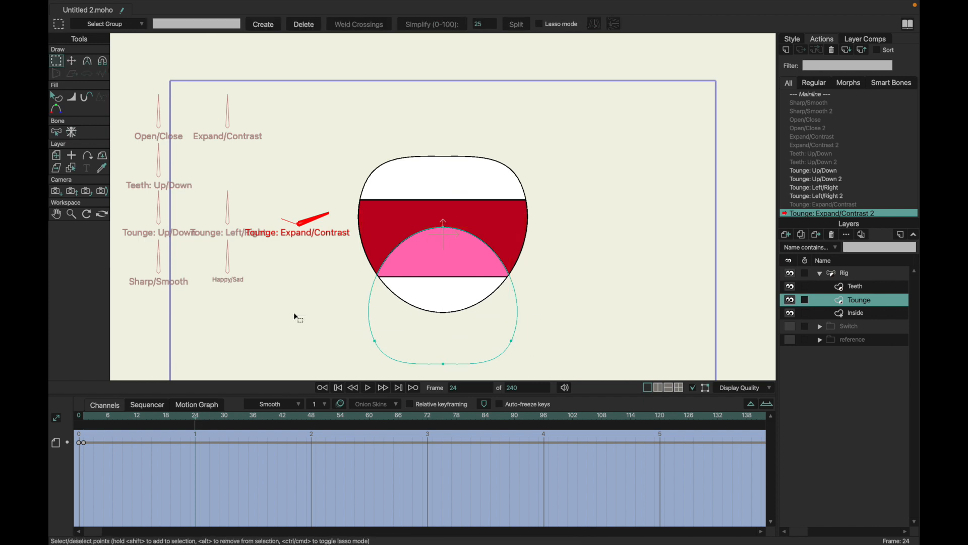
key(t)
key(g)
click(429, 329)
key(t)
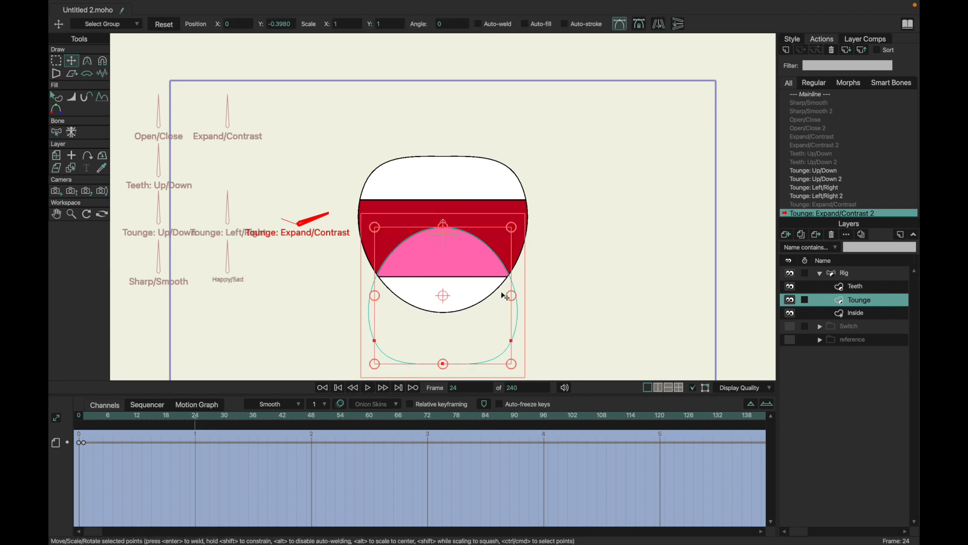
drag(514, 299, 455, 298)
Reduce the curvature of the tongue's top point to about 0.06 at frame 24 and return to the start of the timeline.
key(g)
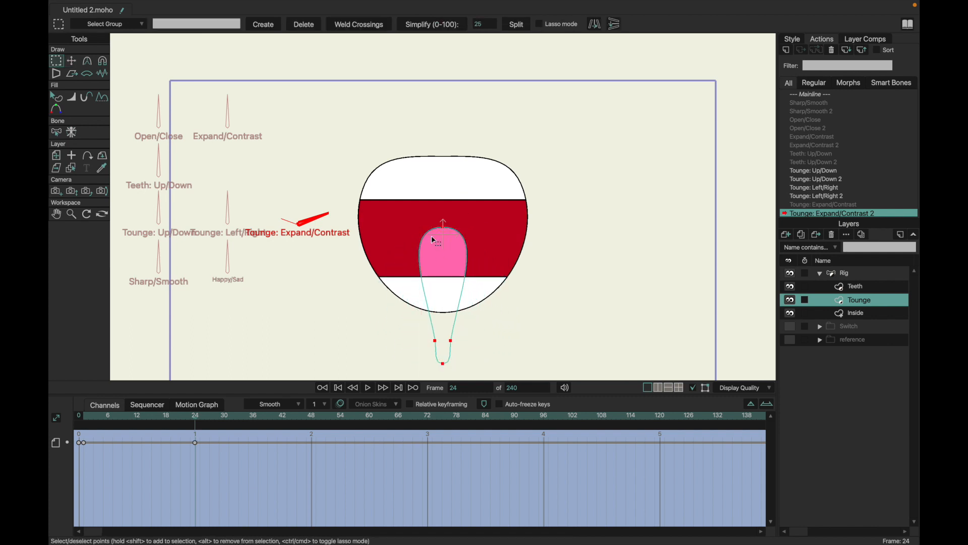
key(c)
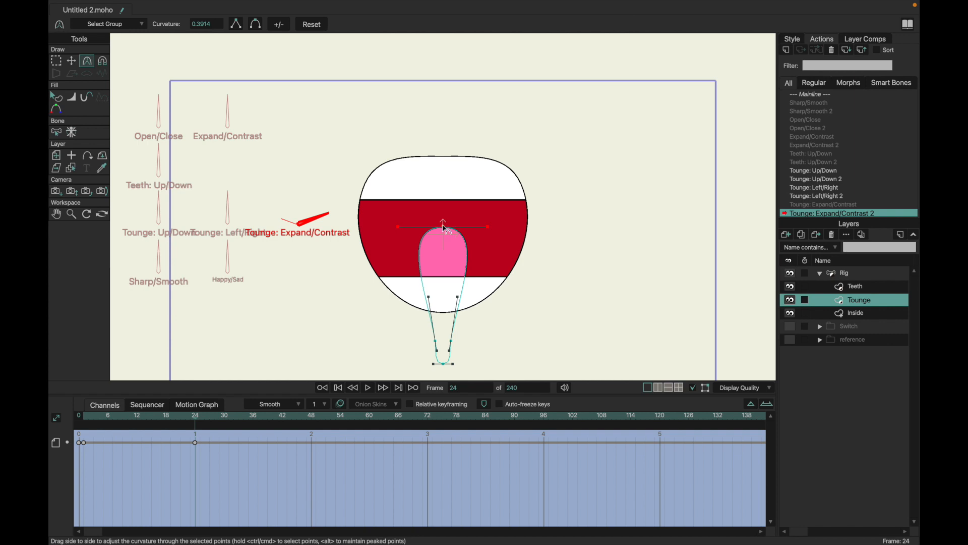
drag(442, 225, 119, 249)
drag(443, 232, 326, 242)
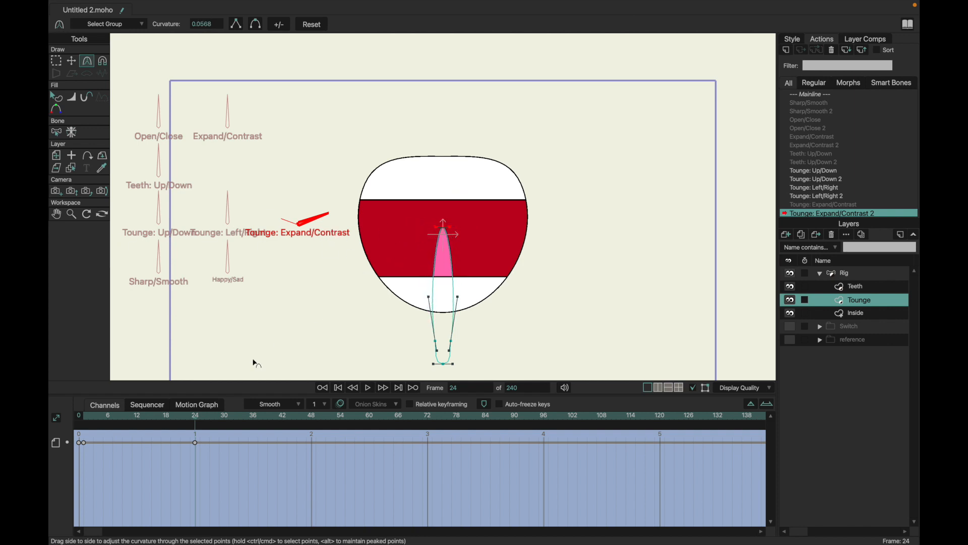
drag(197, 417, 86, 400)
In the Tounge: Expand/Contrast action, key all tongue points on frame 1 and widen the tongue to about twice its width at frame 24.
click(837, 206)
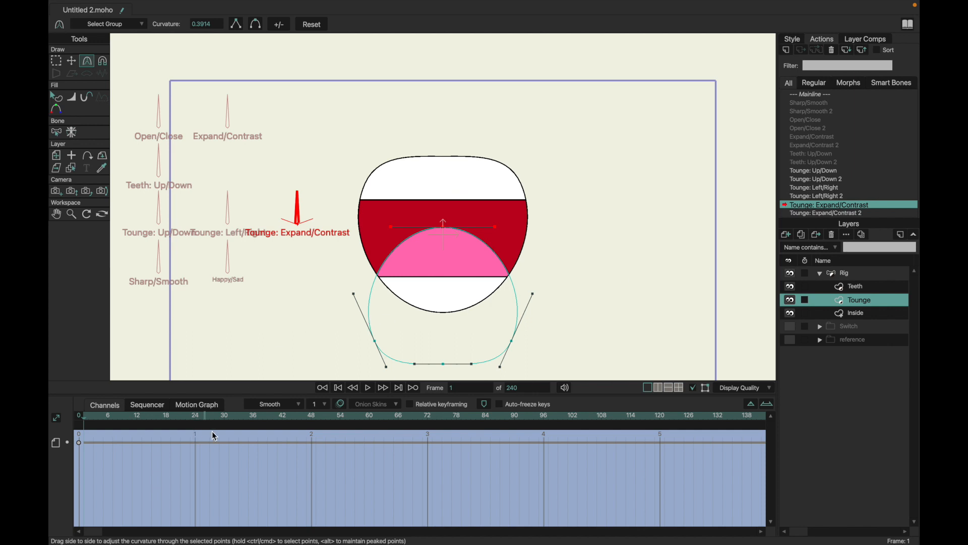
key(t)
key(ctrl+a)
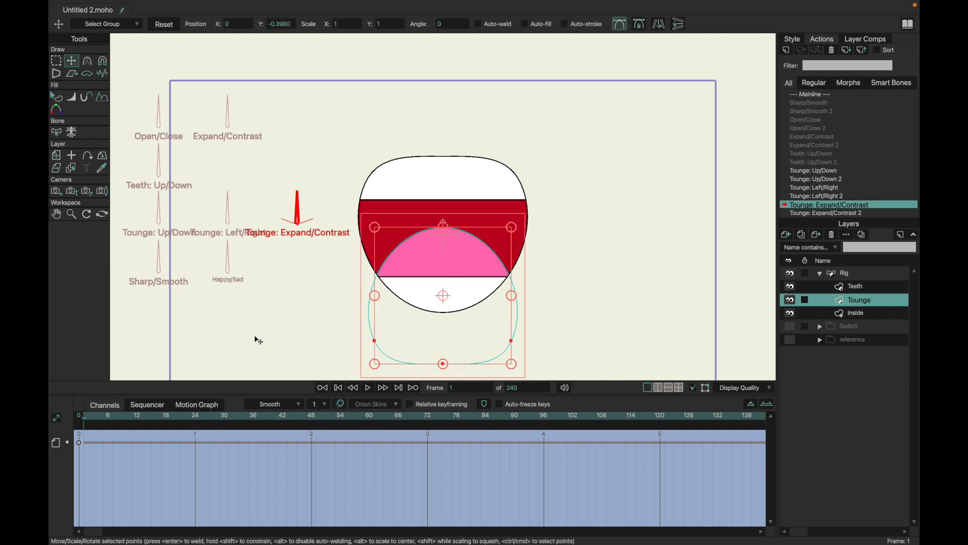
click(398, 263)
click(199, 421)
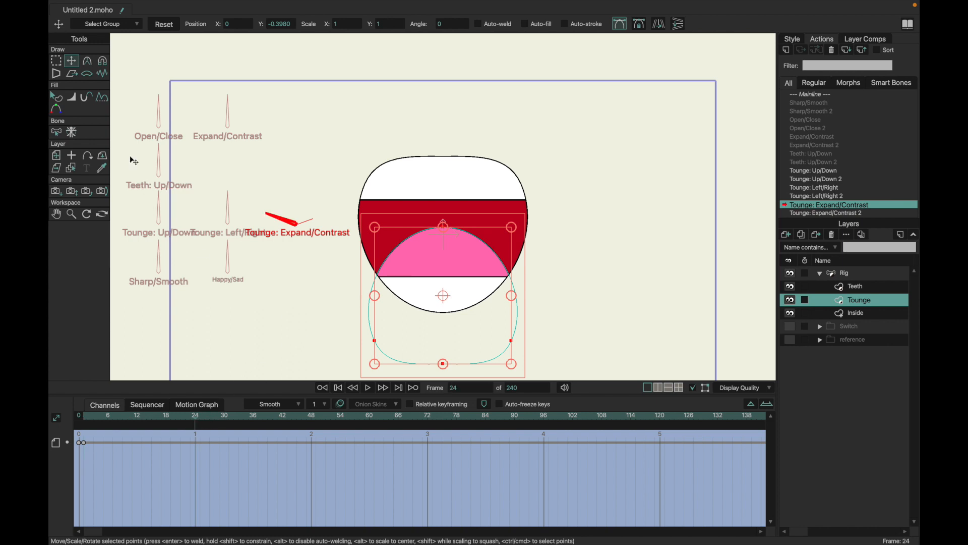
drag(511, 301, 595, 296)
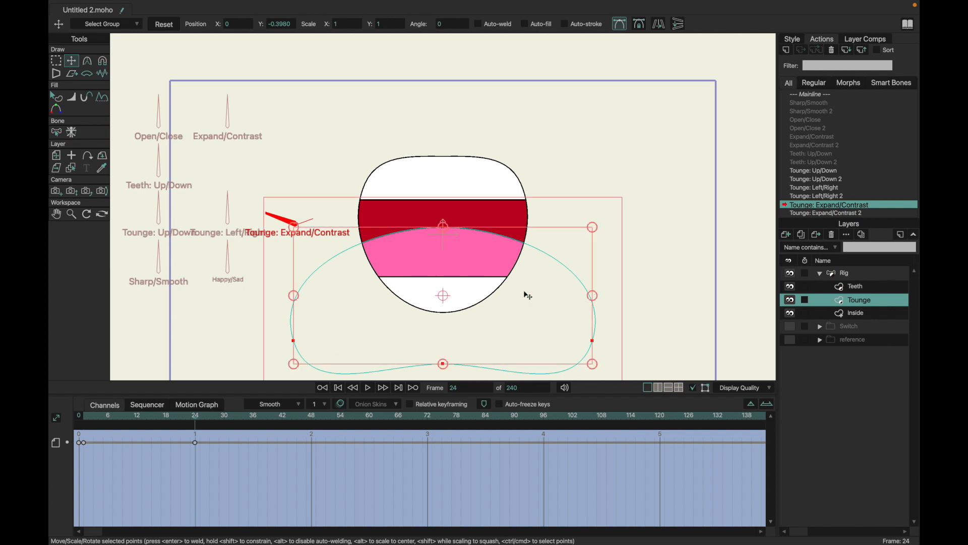
drag(196, 415, 49, 415)
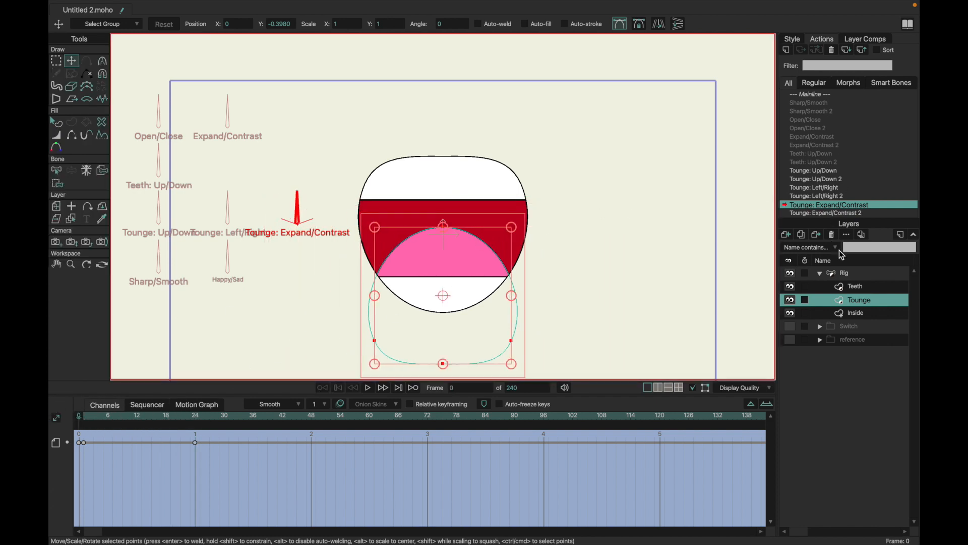
Return to Mainline on the Rig layer and delete the bone keyframes on frame 1.
click(844, 276)
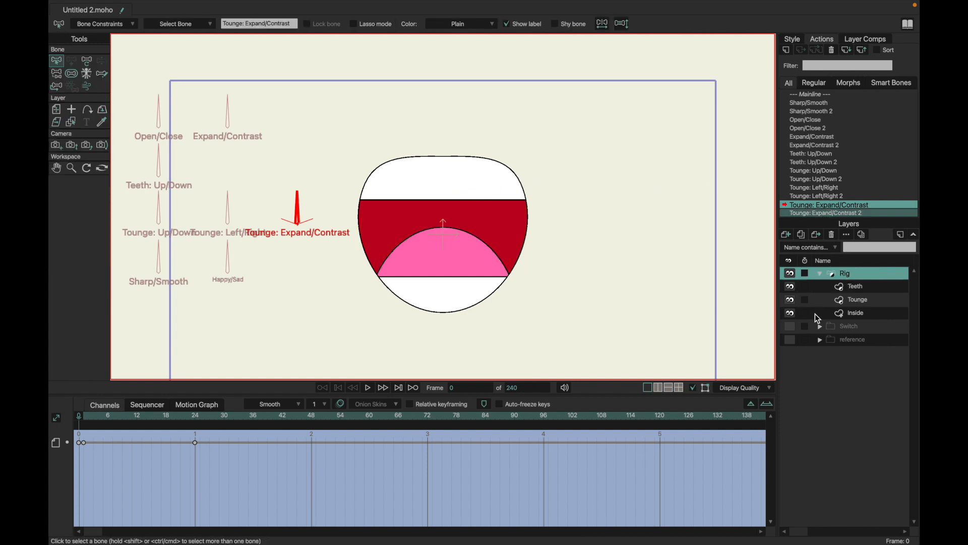
click(818, 95)
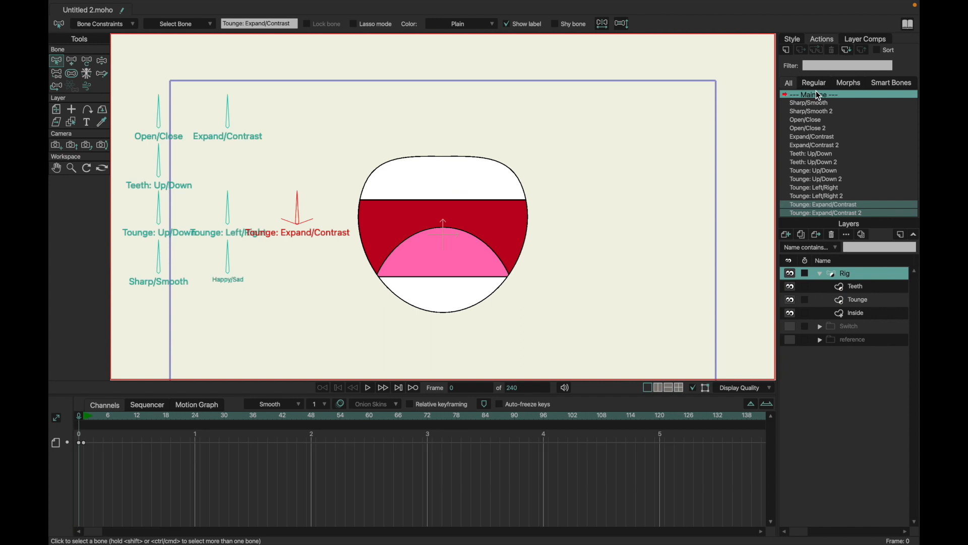
key(ctrl+Right)
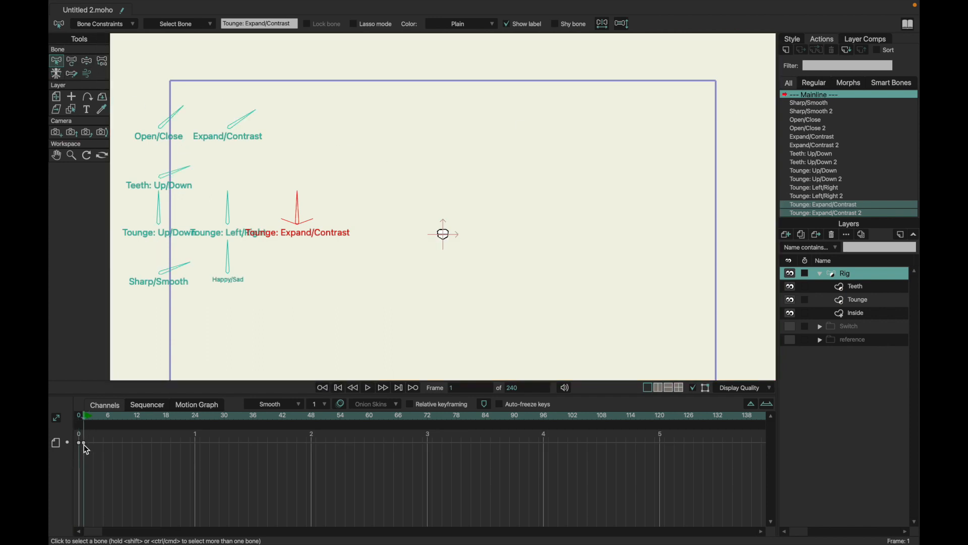
key(Delete)
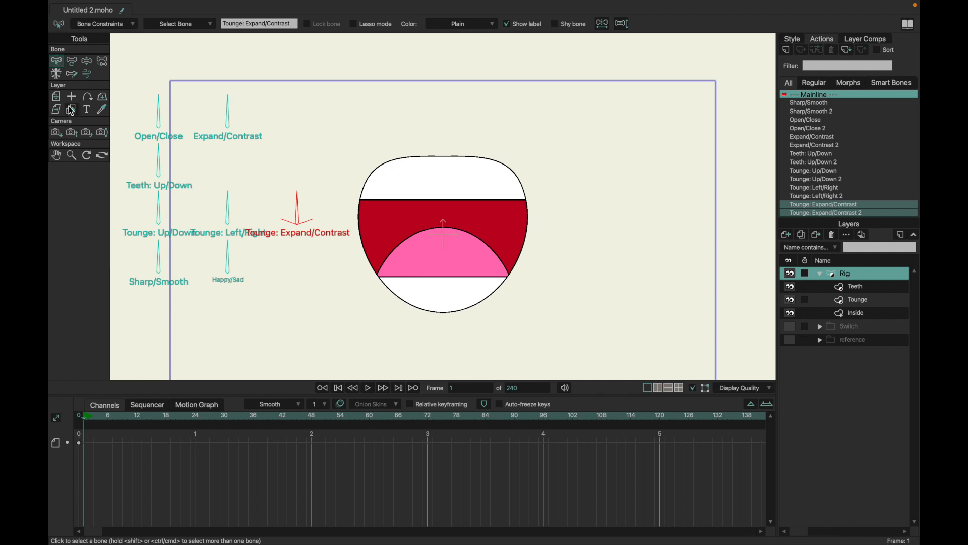
Test the three tongue control bones by rotating them on frame 1, and delete the resulting keyframe.
click(86, 64)
drag(146, 217, 162, 217)
drag(227, 216, 365, 206)
drag(261, 223, 255, 212)
click(314, 213)
drag(314, 213, 306, 196)
mouse_move(241, 211)
mouse_down()
mouse_move(222, 203)
mouse_move(283, 231)
mouse_move(237, 209)
mouse_up()
drag(177, 213, 166, 209)
click(311, 209)
drag(310, 210, 306, 208)
drag(245, 198, 222, 188)
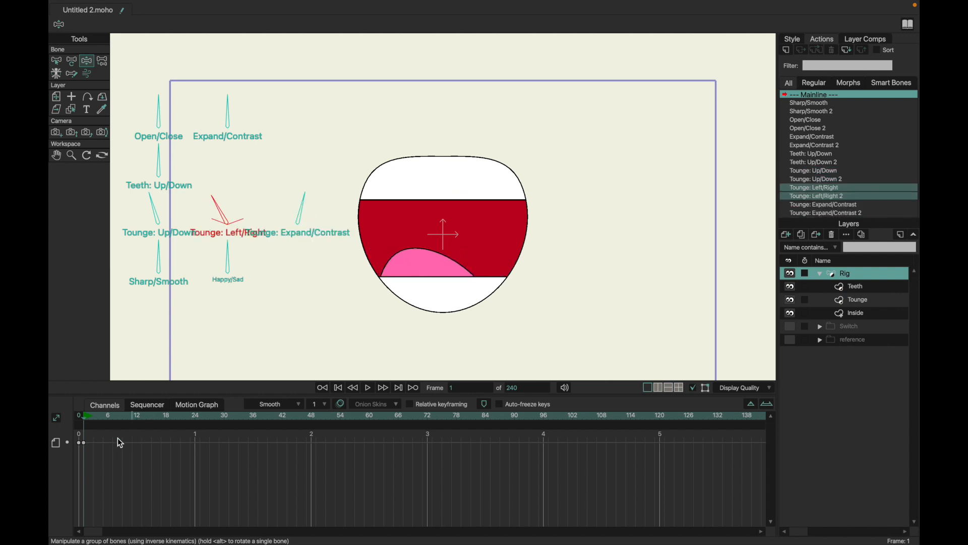
key(Delete)
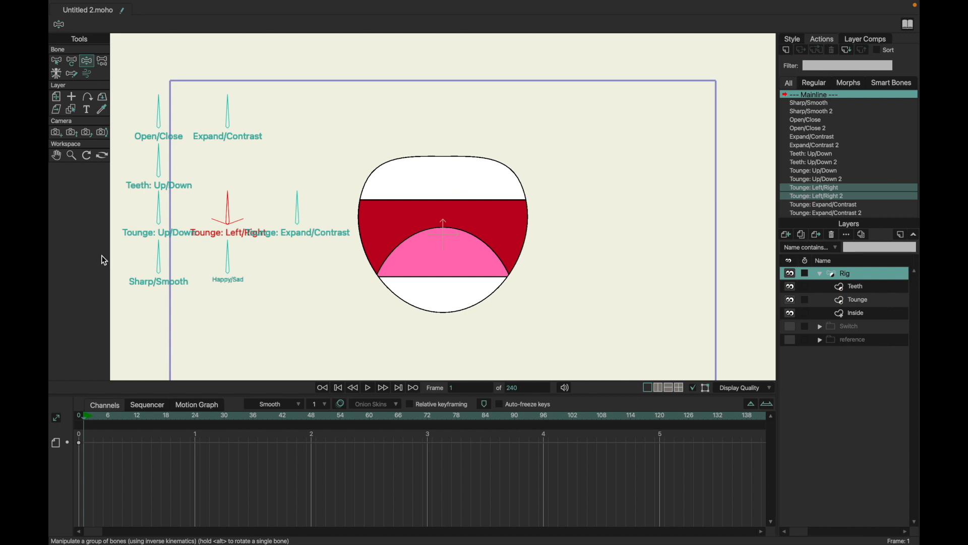
Create the Happy/Sad action for its bone on the Rig layer and rotate the bone to 160° at frame 24.
key(Left)
click(56, 61)
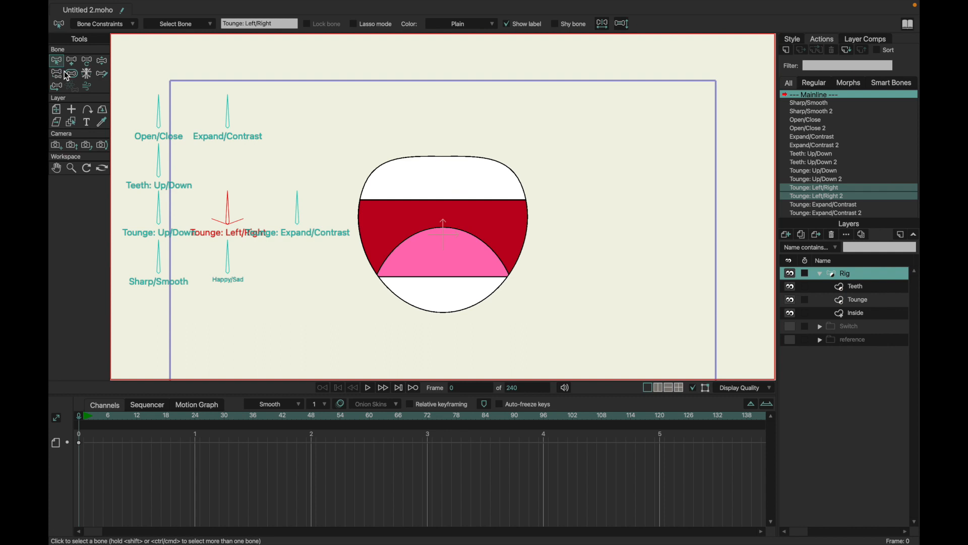
click(229, 266)
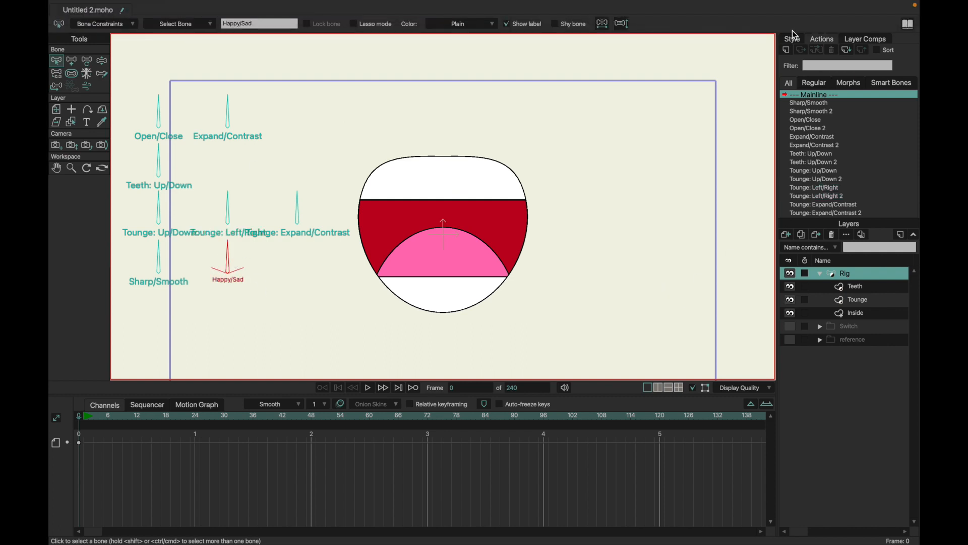
click(786, 50)
click(522, 311)
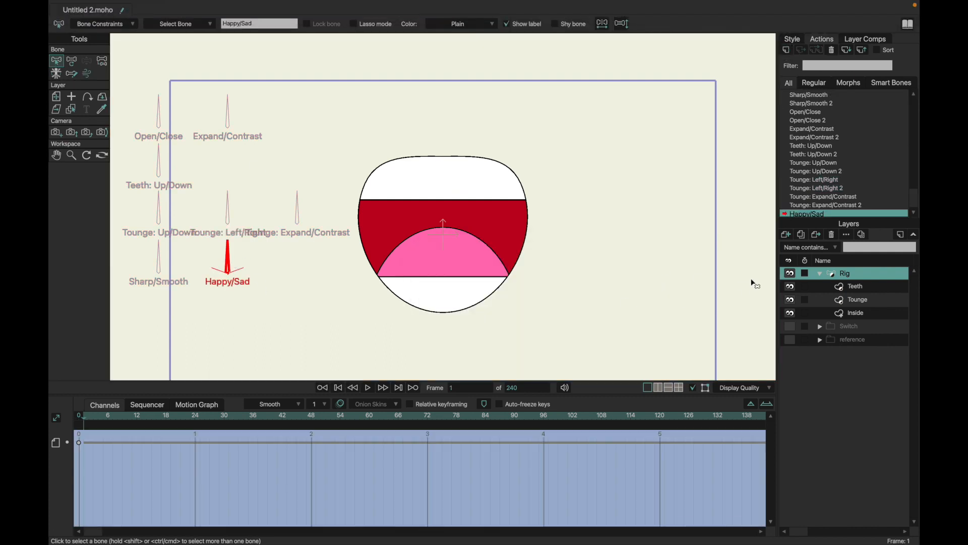
click(71, 61)
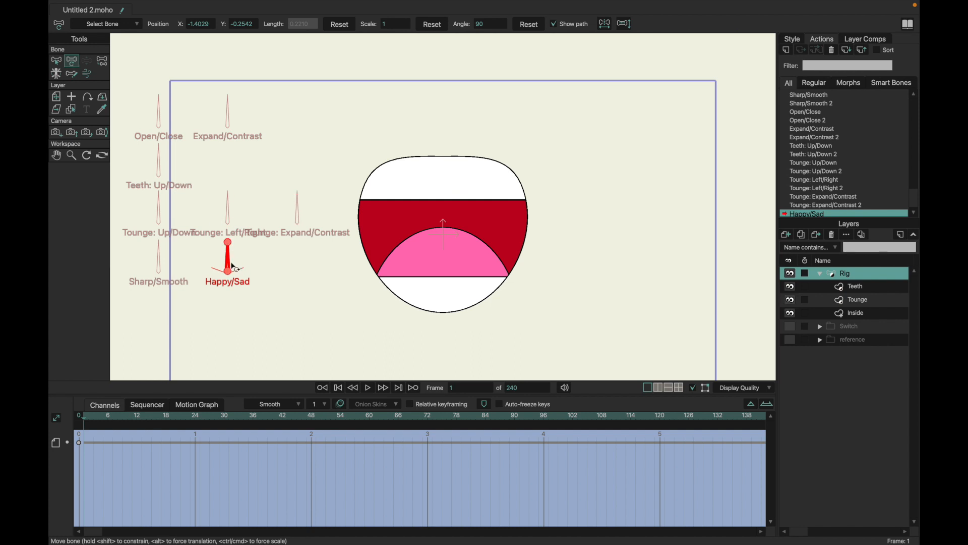
click(195, 415)
drag(238, 238, 162, 267)
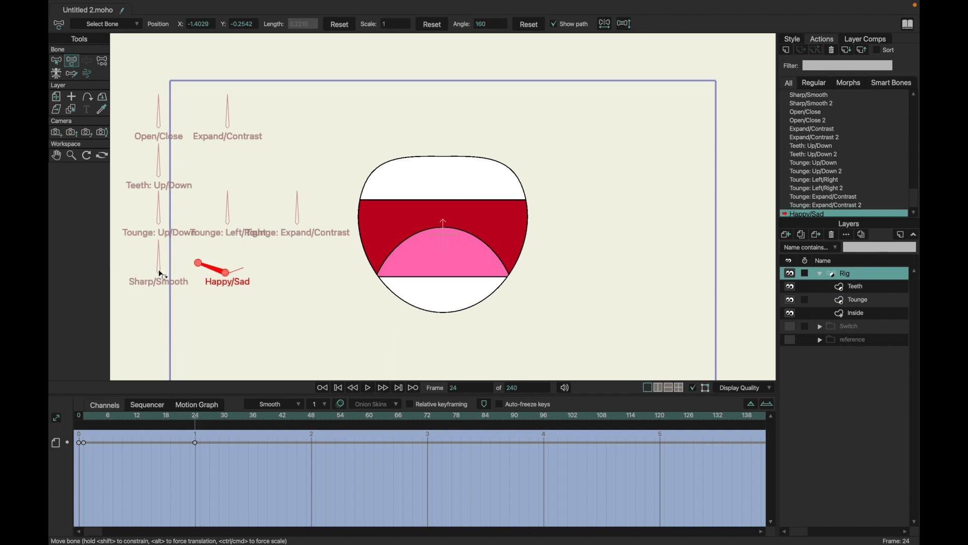
Create the Happy/Sad 2 action and rotate its bone to 20° at frame 24.
click(786, 50)
click(516, 313)
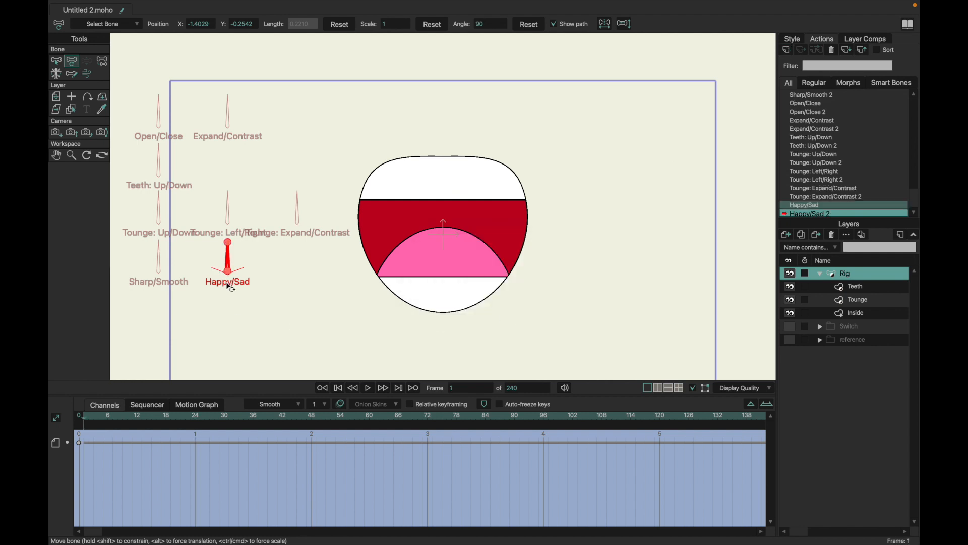
click(198, 417)
drag(240, 263, 259, 261)
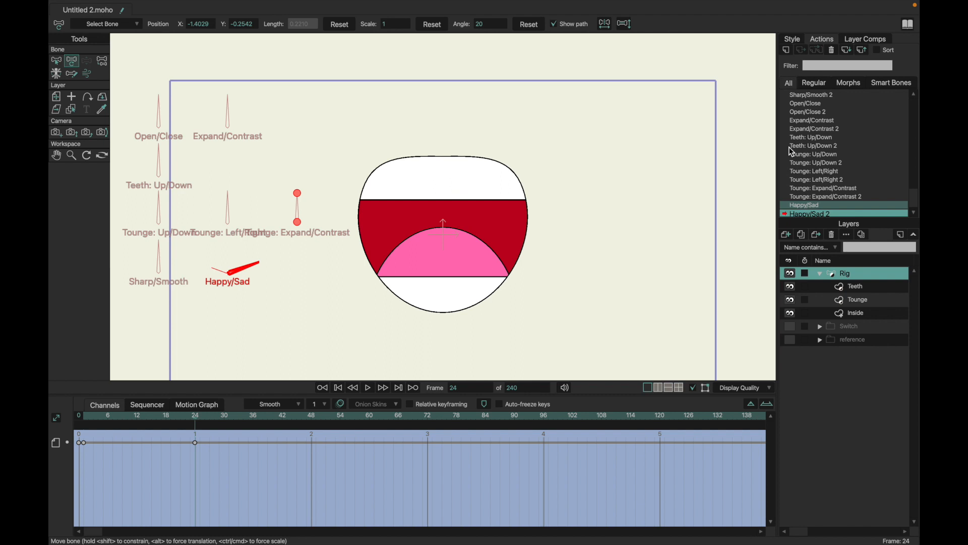
On the Inside layer, move the mouth's two side points down at frame 24 of the Happy/Sad 2 action.
click(841, 313)
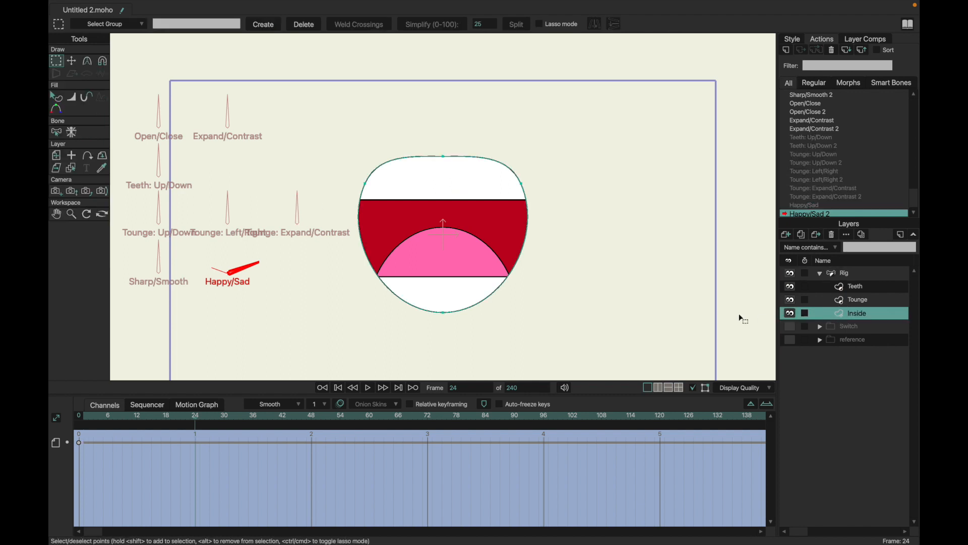
drag(357, 171, 413, 228)
drag(517, 181, 540, 196)
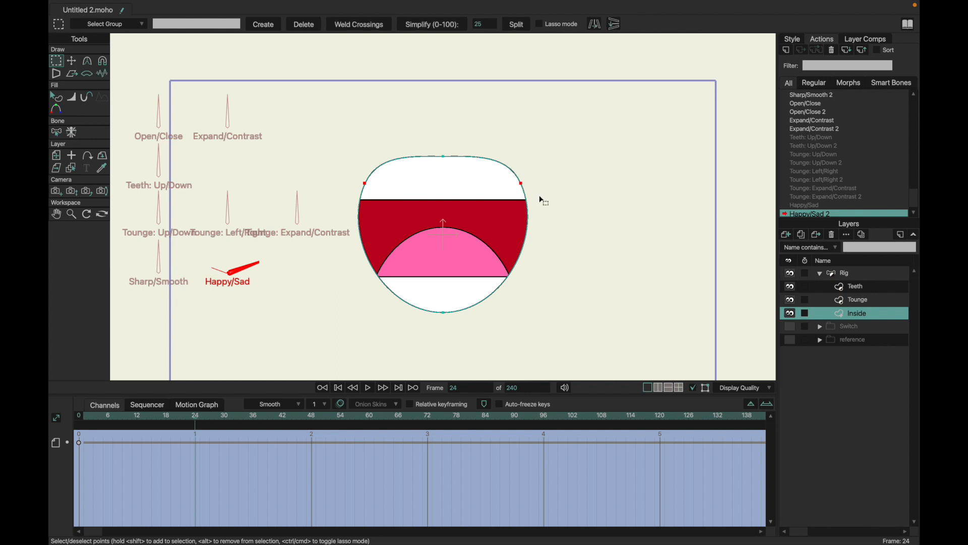
key(t)
drag(517, 247, 509, 381)
Key all points of the Inside layer on frame 1 of the Happy/Sad 2 action.
click(83, 421)
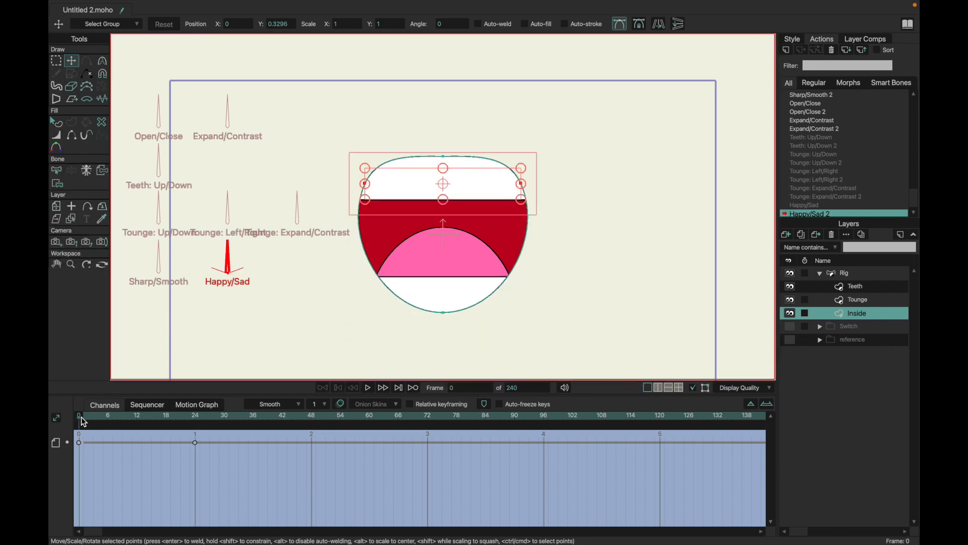
key(ctrl+a)
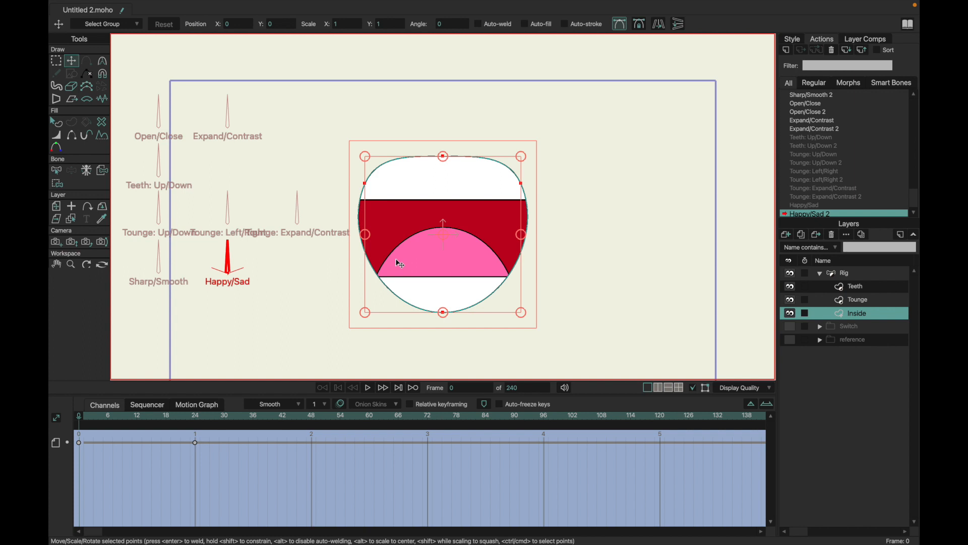
key(Right)
click(174, 28)
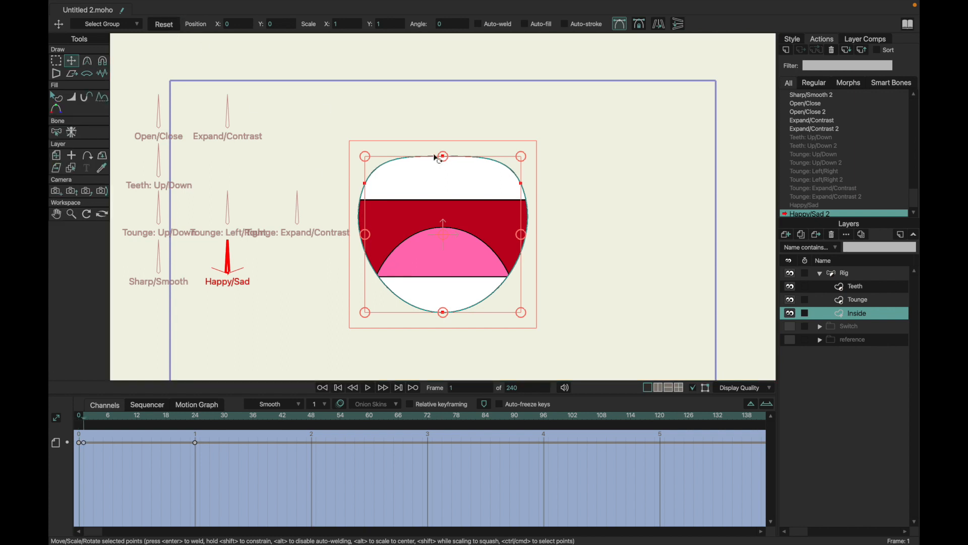
In the Happy/Sad action, key the Inside points on frame 1 and raise the two side points to about Y 0.57 at frame 24.
click(819, 206)
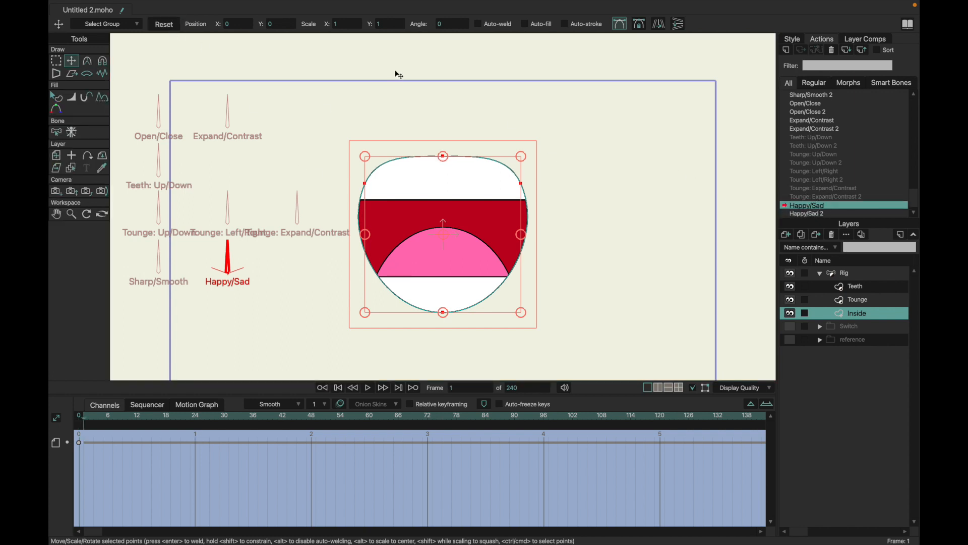
click(163, 24)
click(196, 418)
click(348, 348)
drag(347, 177, 581, 214)
drag(533, 270, 499, 266)
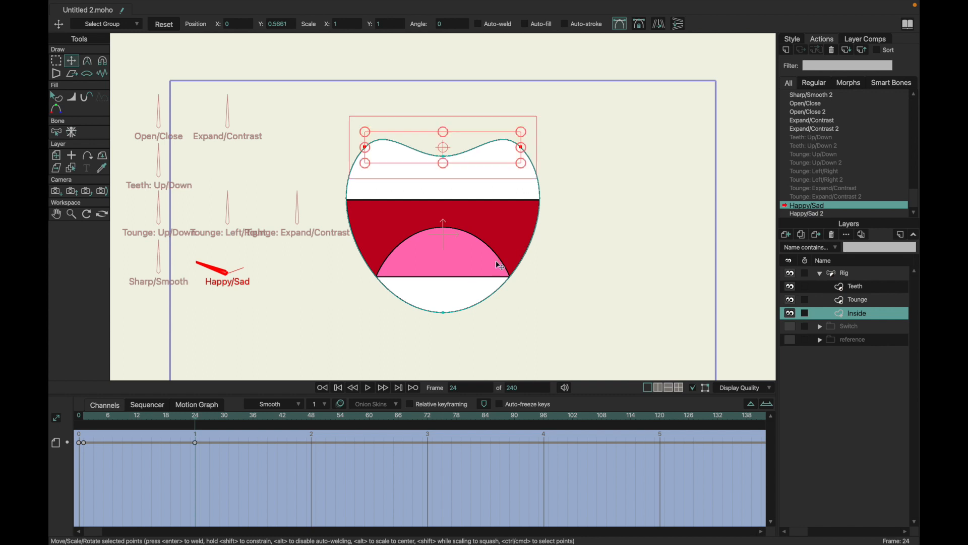
Lower the mouth's side points to about Y 0 on frame 1 of Happy/Sad and copy that keyframe to frame 1 of Happy/Sad 2.
click(86, 419)
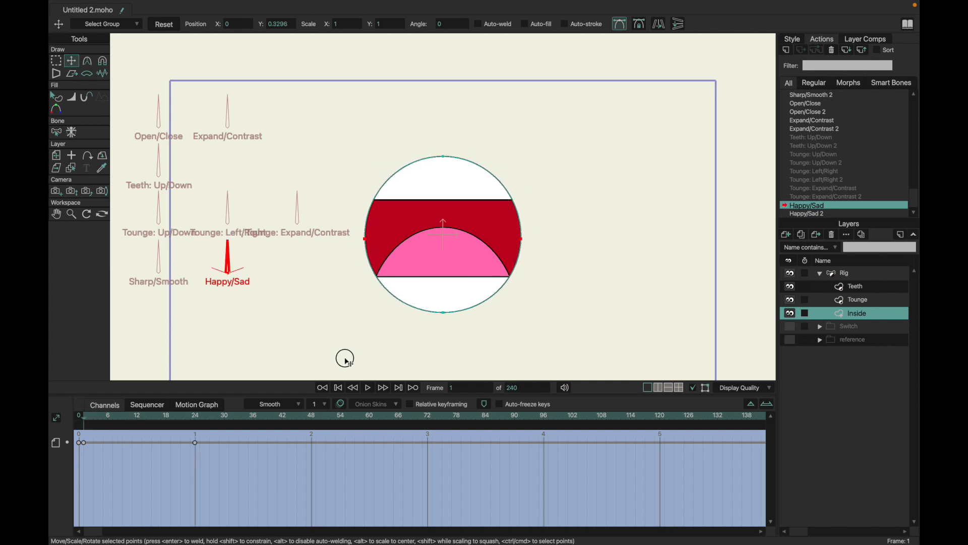
key(super+a)
click(83, 444)
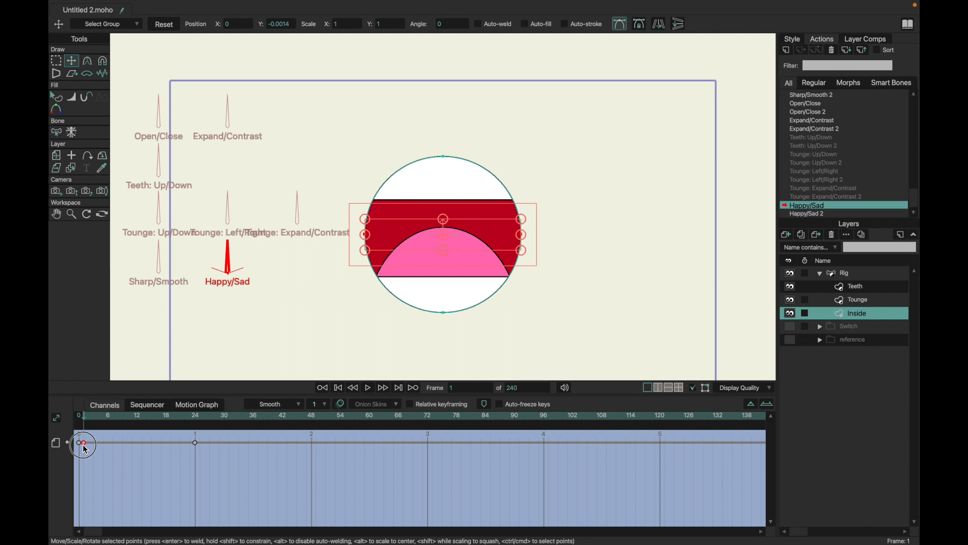
double_click(810, 215)
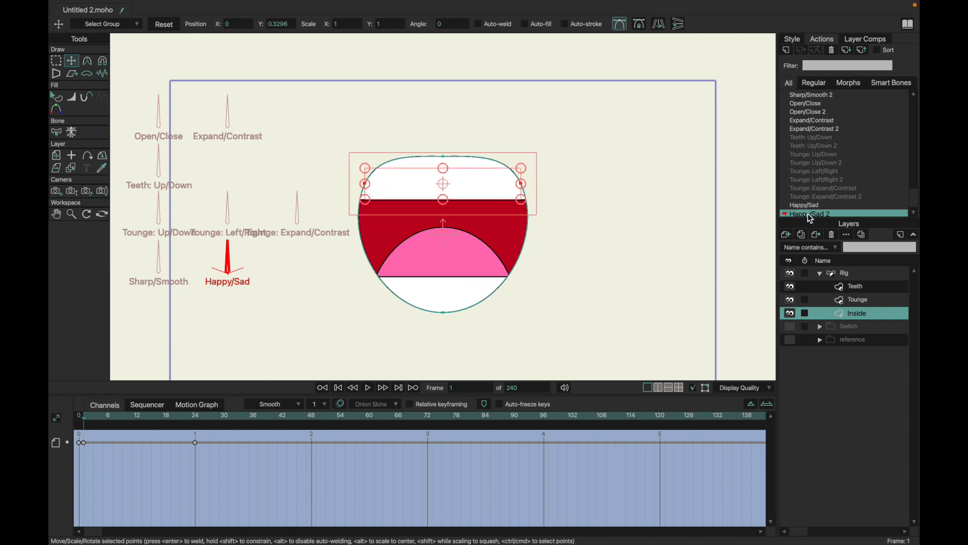
key(super+v)
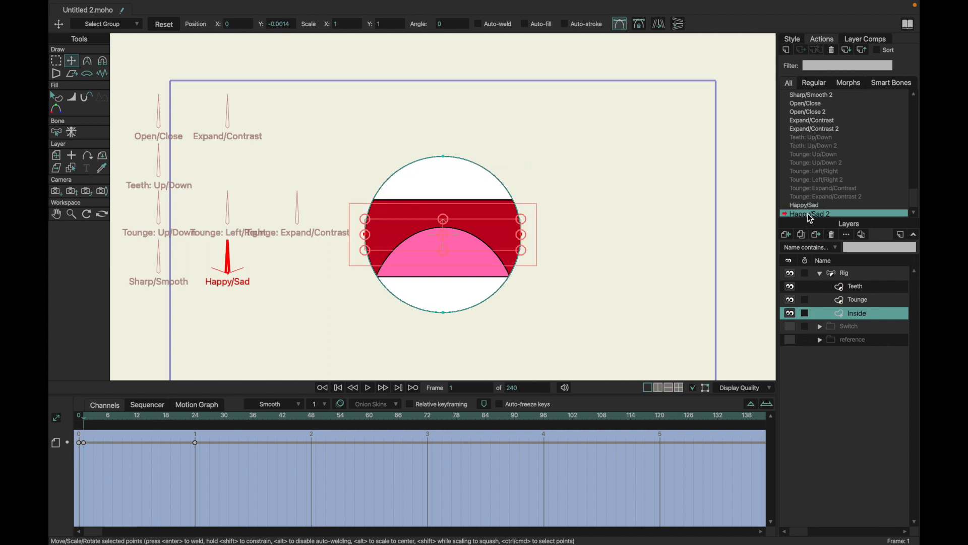
Select the Rig layer and return from the Happy/Sad 2 action to the Mainline.
click(845, 277)
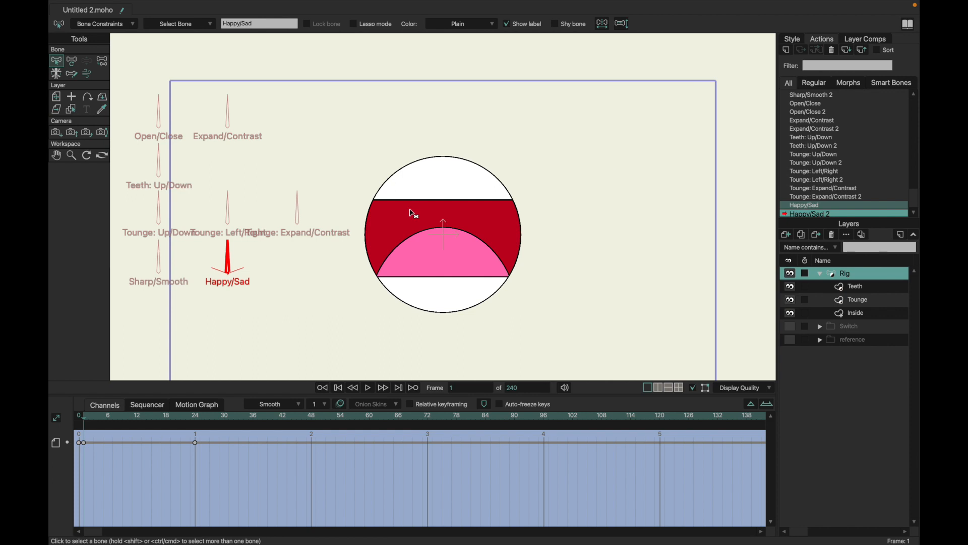
scroll(818, 123, up, 2)
double_click(820, 95)
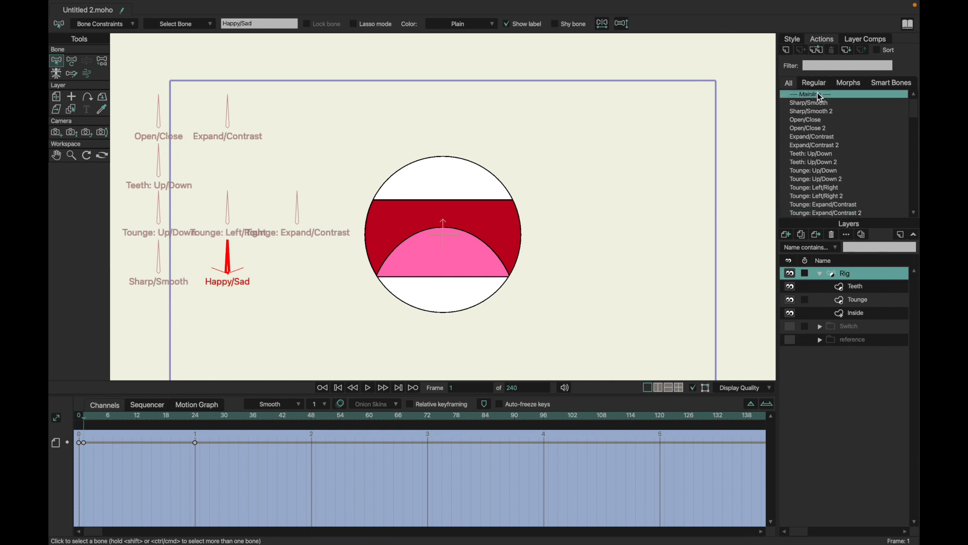
Test the mouth rig by rotating the Open/Close, Expand/Contrast, Happy/Sad, Teeth: Up/Down and Tounge: Up/Down bones, restoring the neutral pose at frame 0.
click(99, 61)
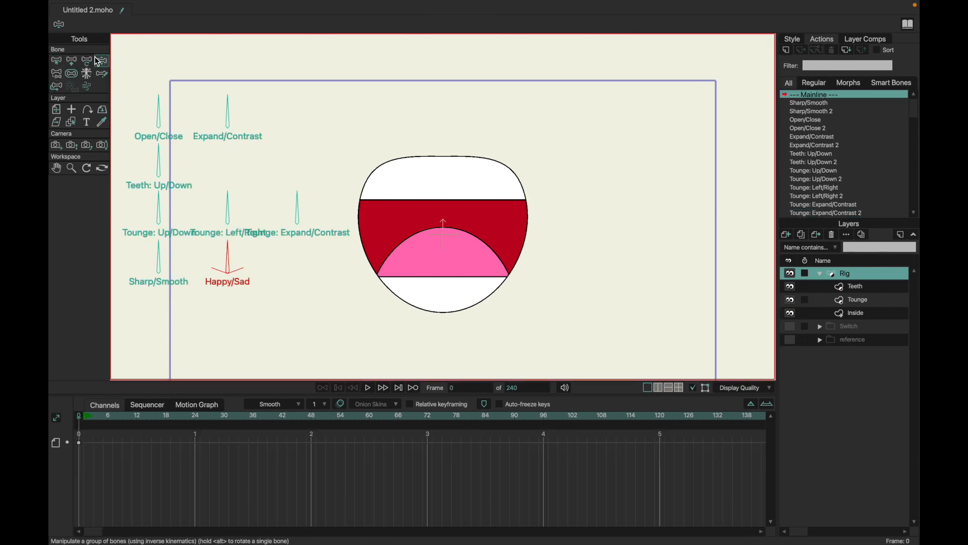
drag(164, 117, 159, 113)
mouse_move(228, 117)
mouse_down()
mouse_move(242, 115)
mouse_move(229, 117)
mouse_up()
drag(234, 245, 263, 233)
mouse_move(154, 112)
mouse_down()
mouse_move(145, 111)
mouse_move(160, 118)
mouse_move(152, 114)
mouse_up()
drag(158, 162, 129, 163)
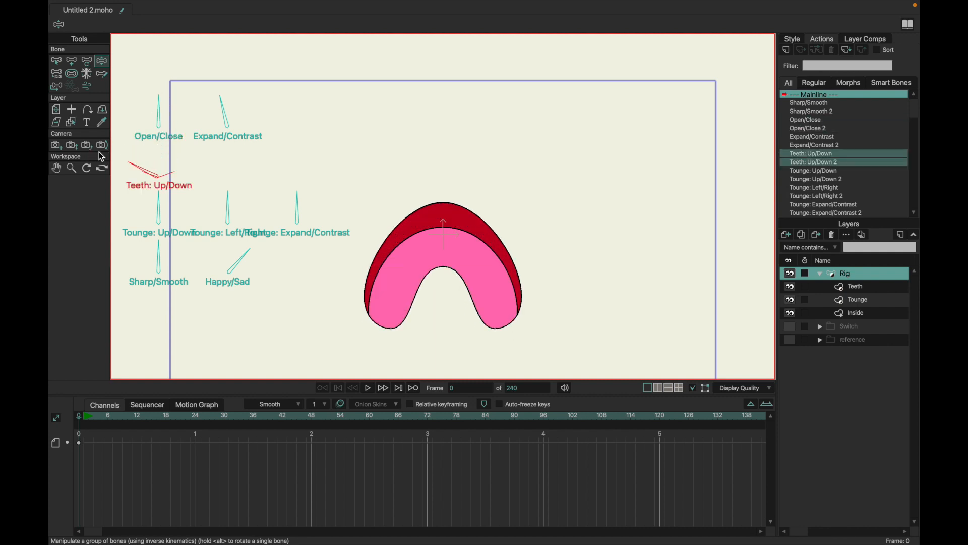
drag(246, 260, 227, 255)
mouse_move(169, 211)
mouse_down()
mouse_move(143, 207)
mouse_move(160, 210)
mouse_up()
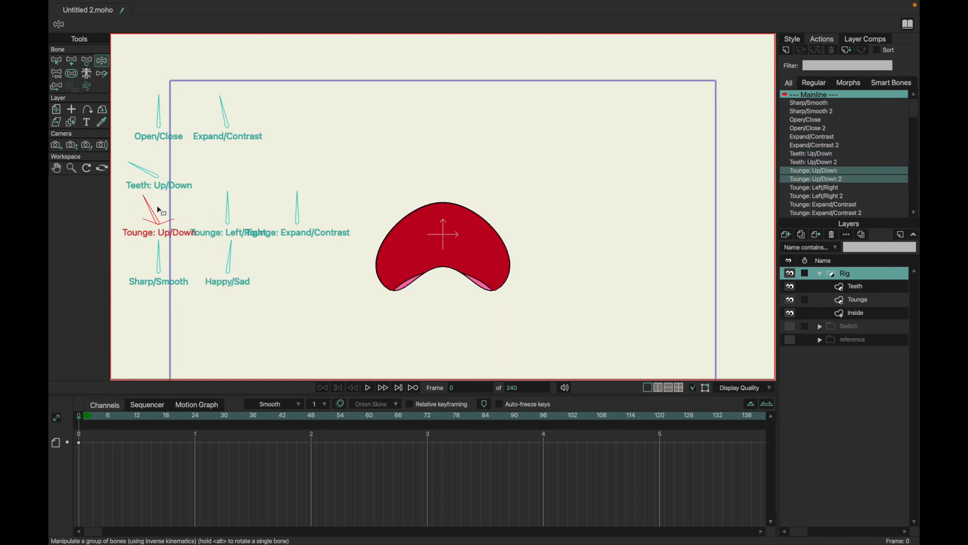
drag(233, 257, 240, 258)
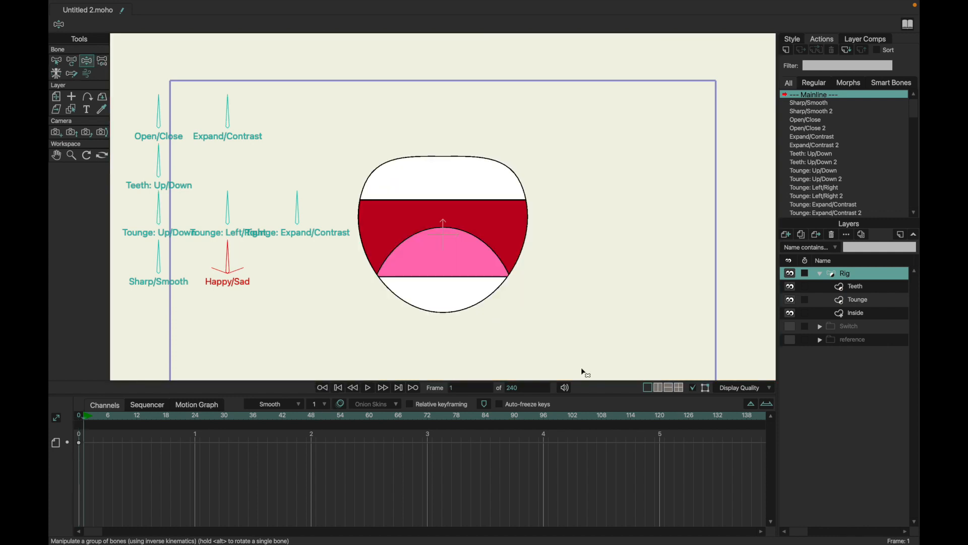
key(Left)
Collapse and hide the Rig layer, and delete the reference group.
click(820, 273)
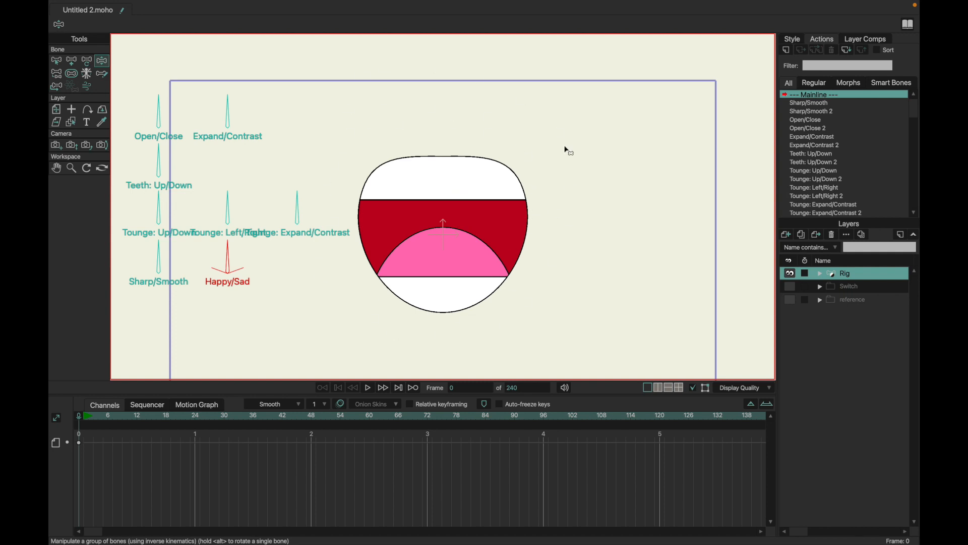
click(791, 274)
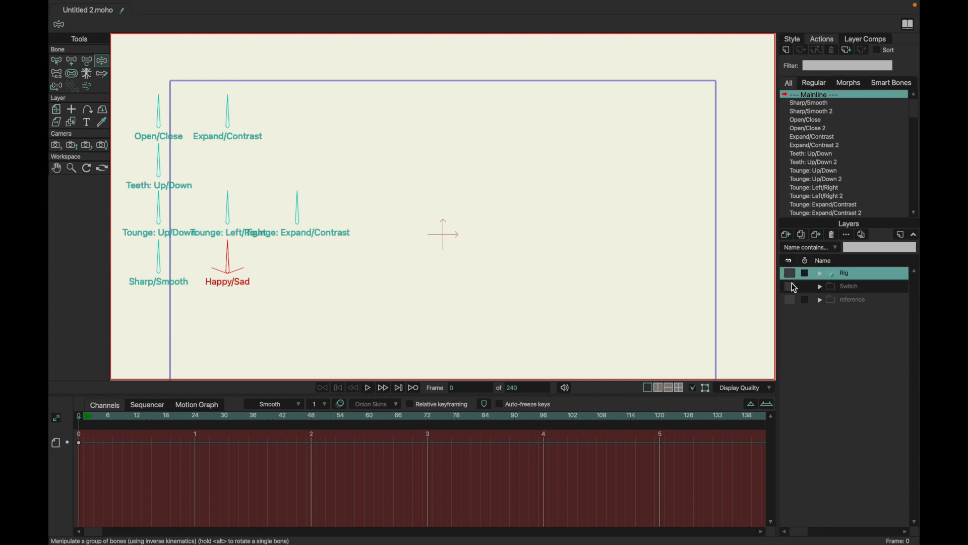
click(790, 275)
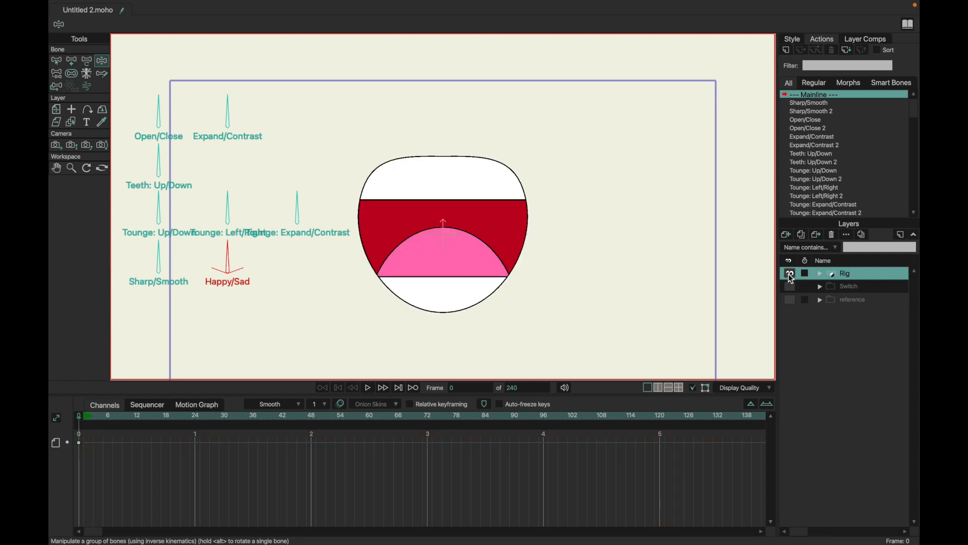
click(790, 274)
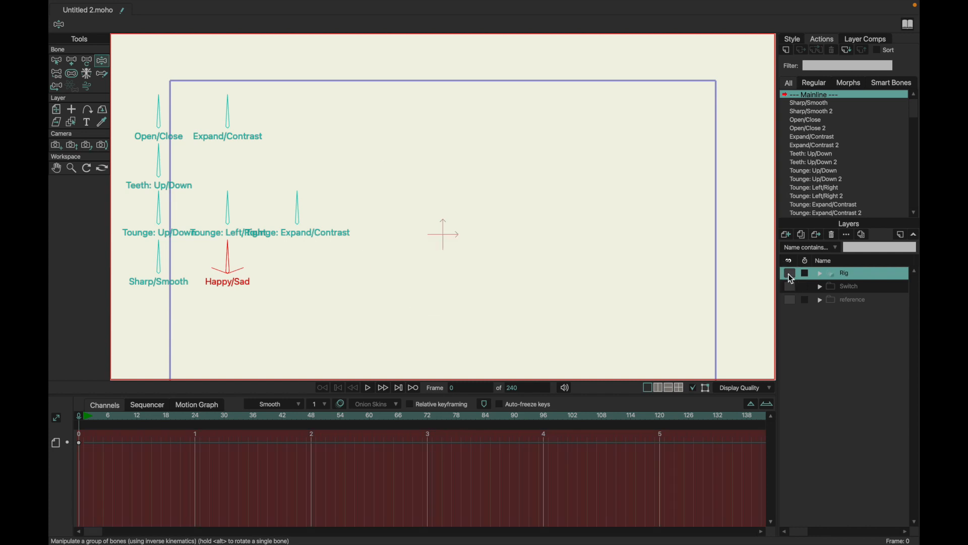
click(792, 277)
click(792, 276)
click(791, 300)
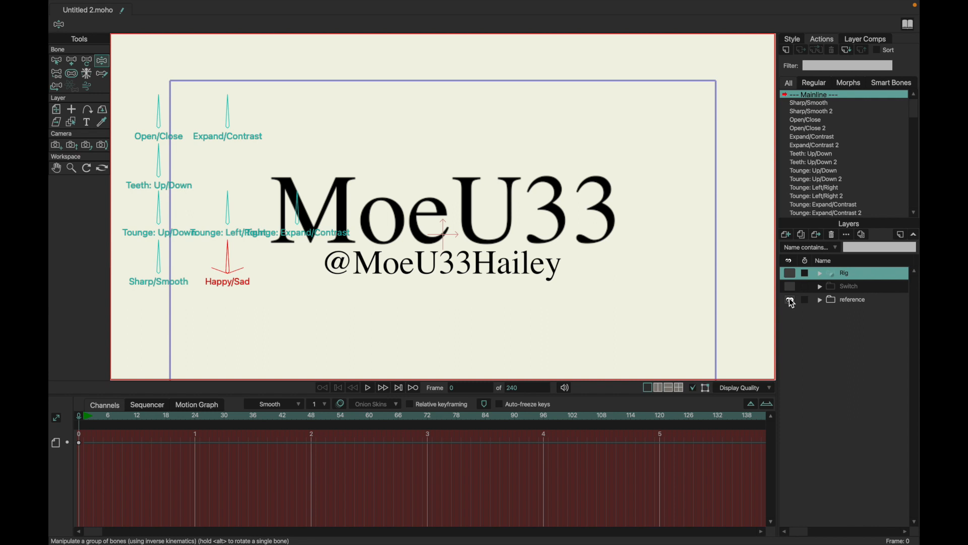
click(838, 301)
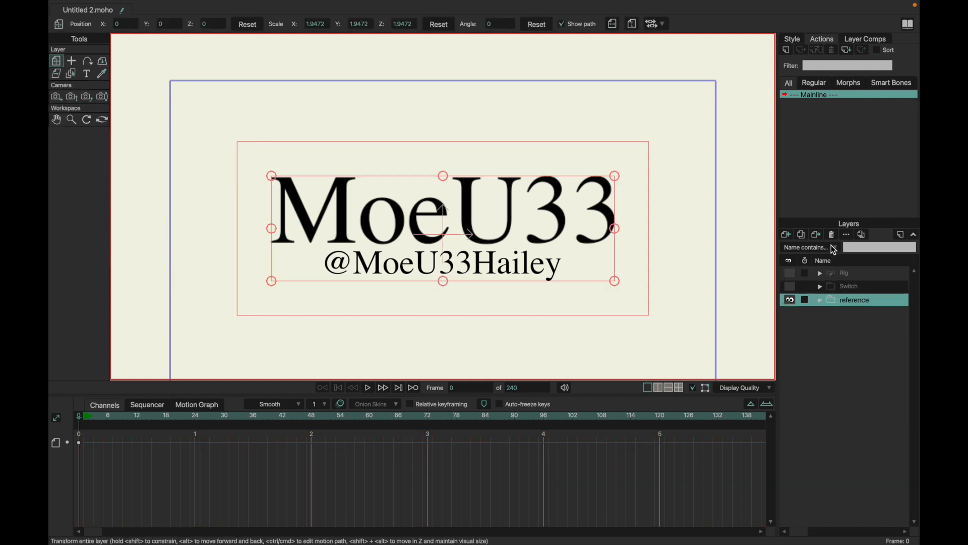
click(831, 236)
Add a bone layer above Rig and name it Pin.
click(838, 273)
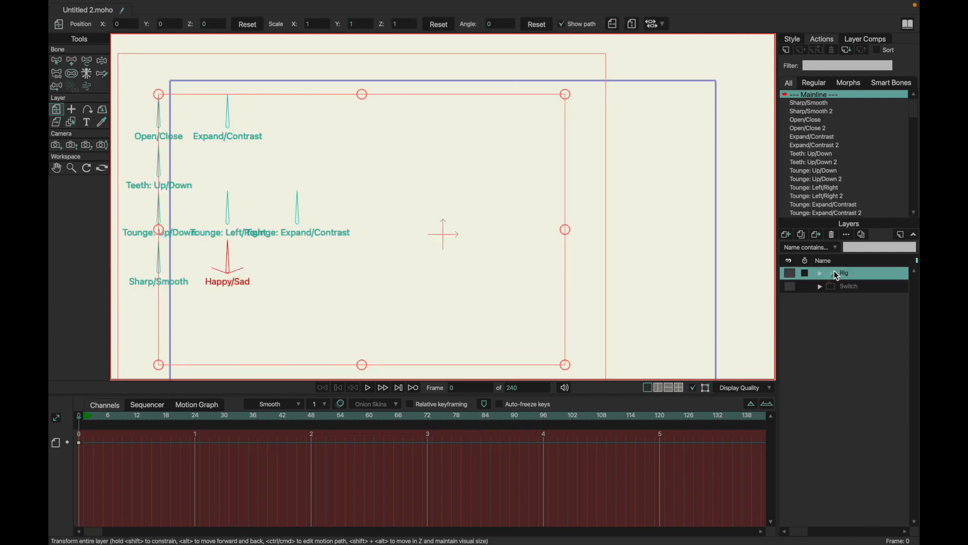
click(787, 235)
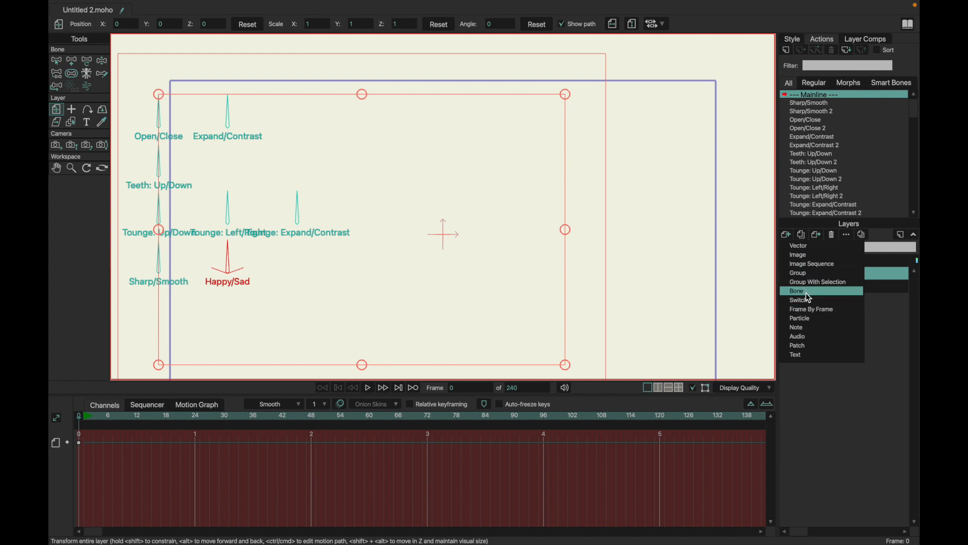
click(838, 294)
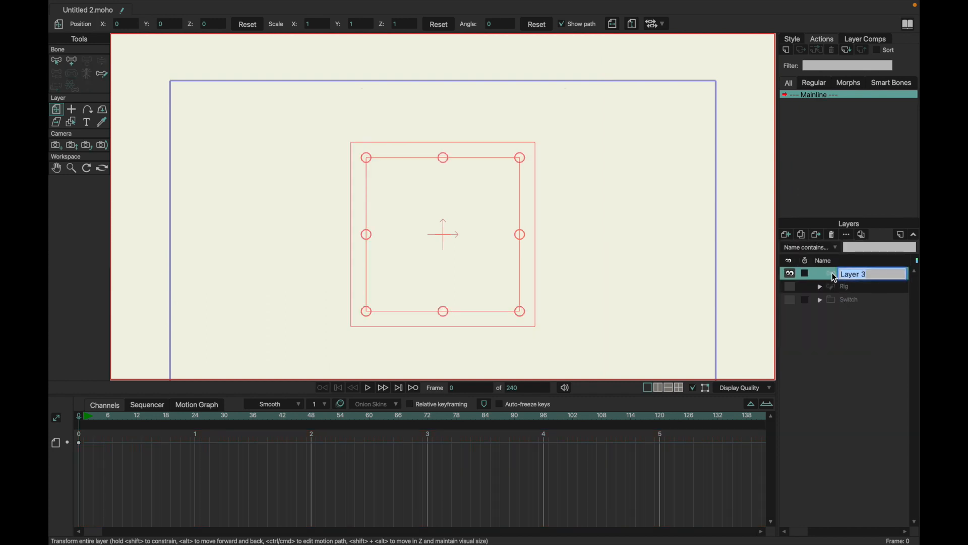
double_click(835, 277)
text(Pin)
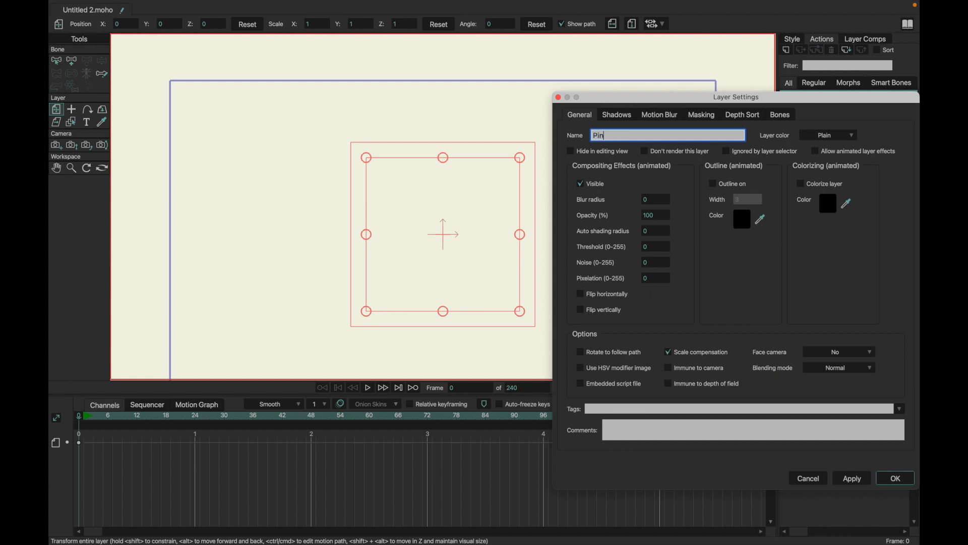
key(Return)
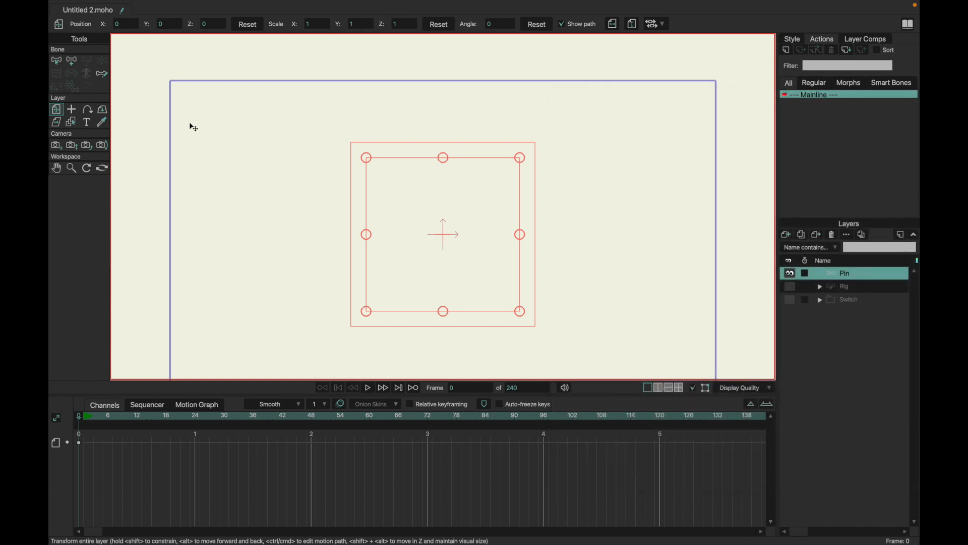
Add a vector layer named Inside within the Pin bone layer.
click(786, 235)
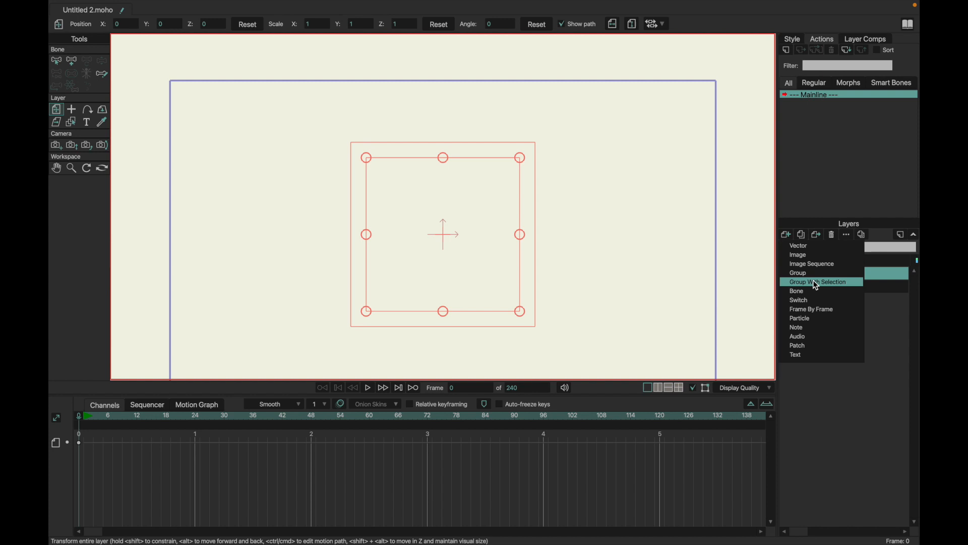
click(817, 248)
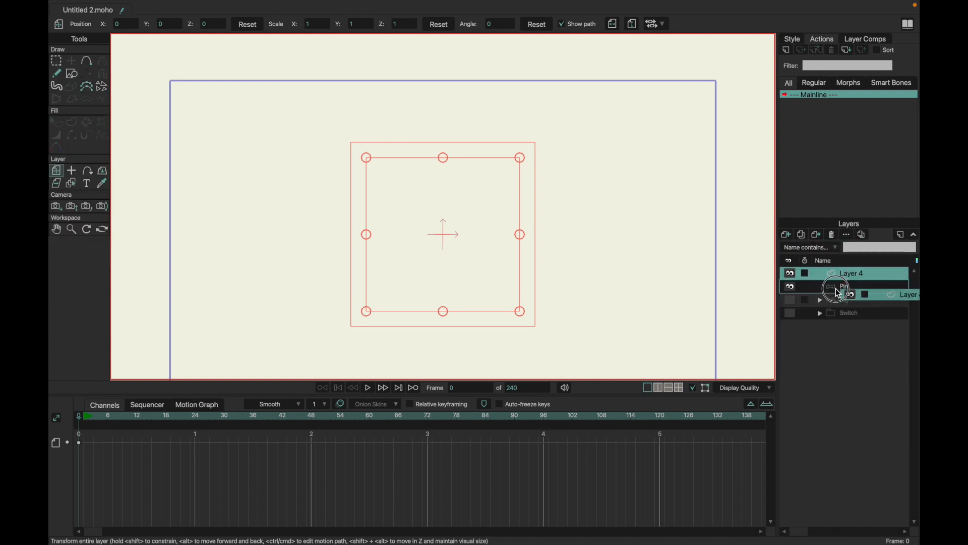
double_click(837, 286)
key(BackSpace)
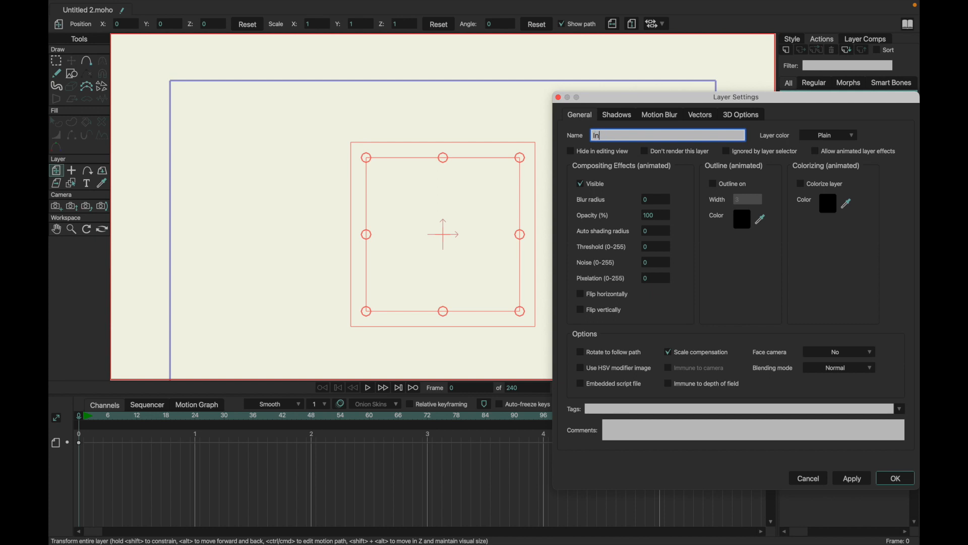
key(Return)
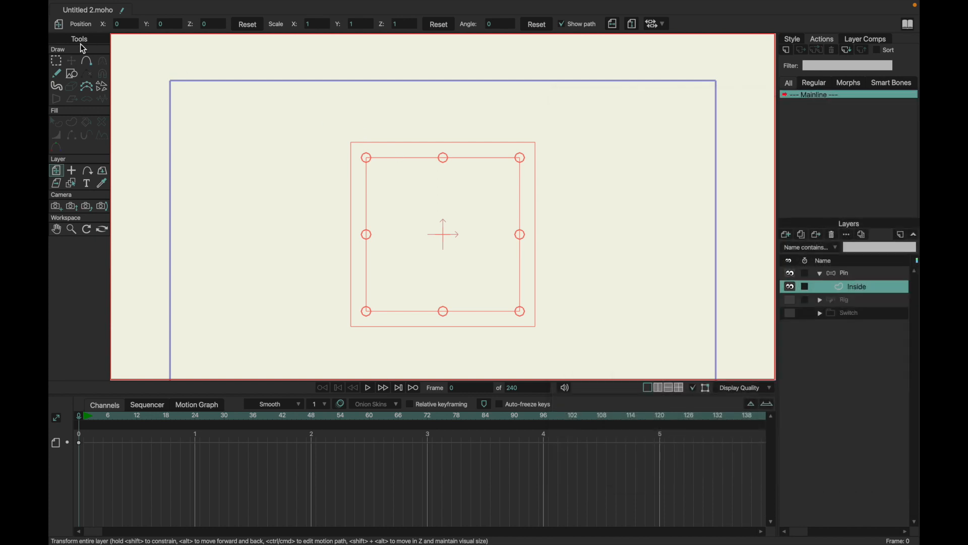
Draw a circle on the Inside layer, centre it at X 0, Y 0, and enlarge it slightly about its centre.
click(75, 75)
drag(368, 182, 523, 287)
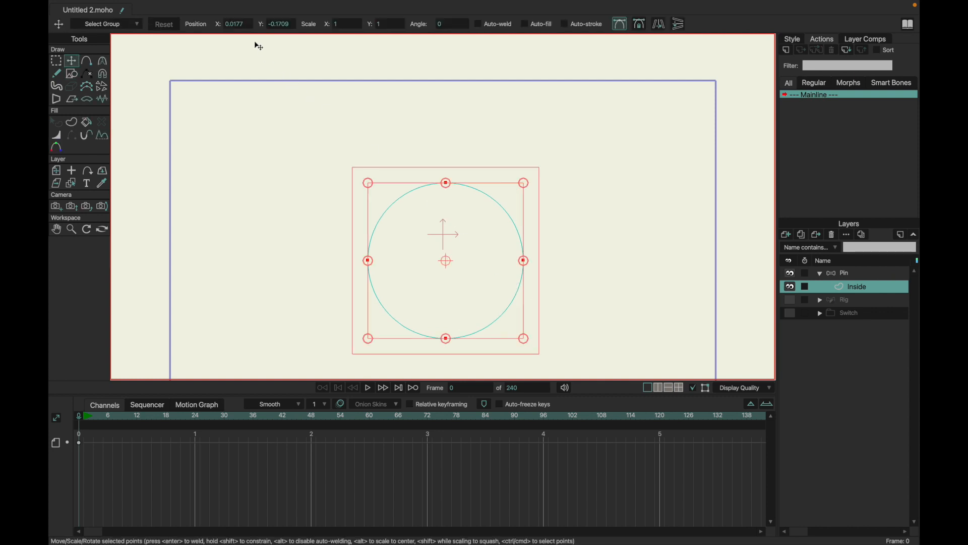
click(241, 26)
text(0)
click(277, 25)
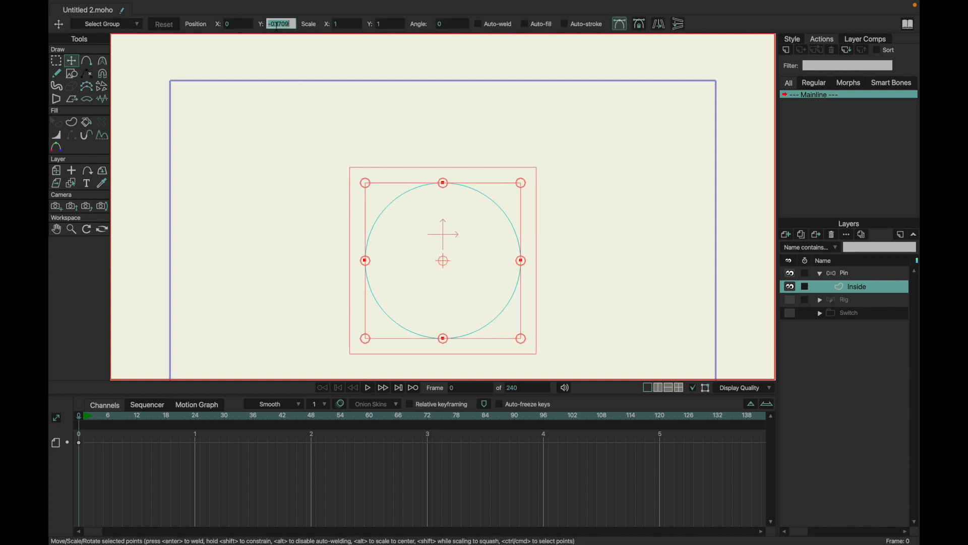
text(0)
key(Return)
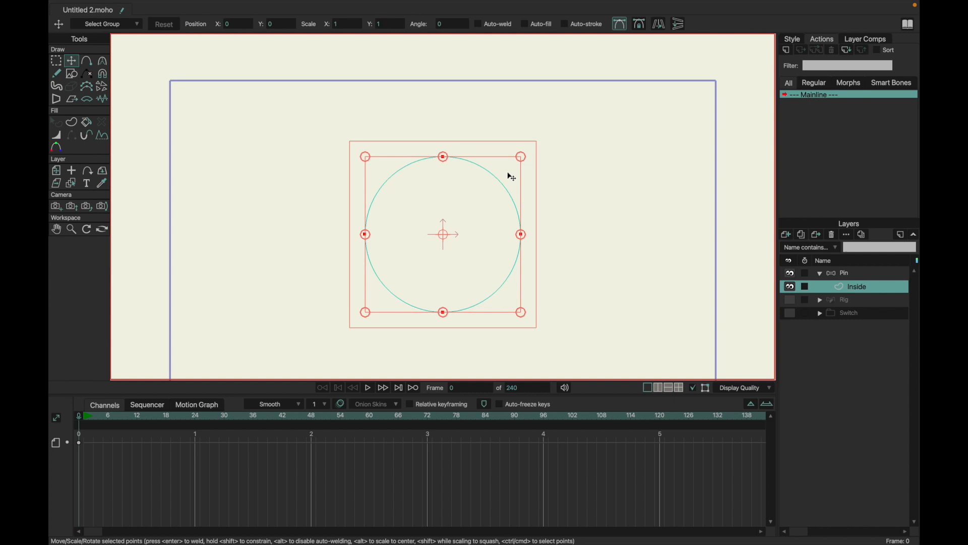
drag(522, 312, 538, 326)
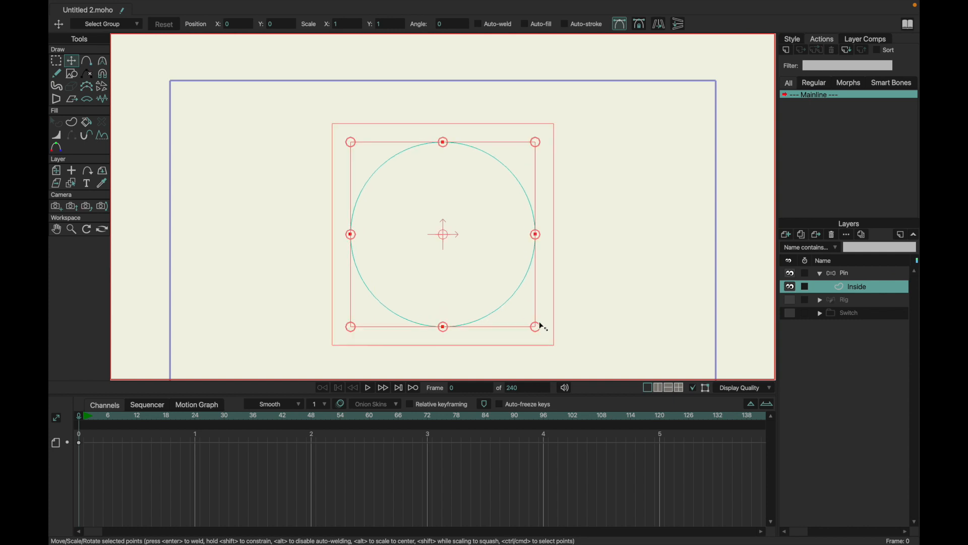
Fill the circle with pink and a black outline, and split its segments to add in-between points.
key(p)
click(506, 288)
key(q)
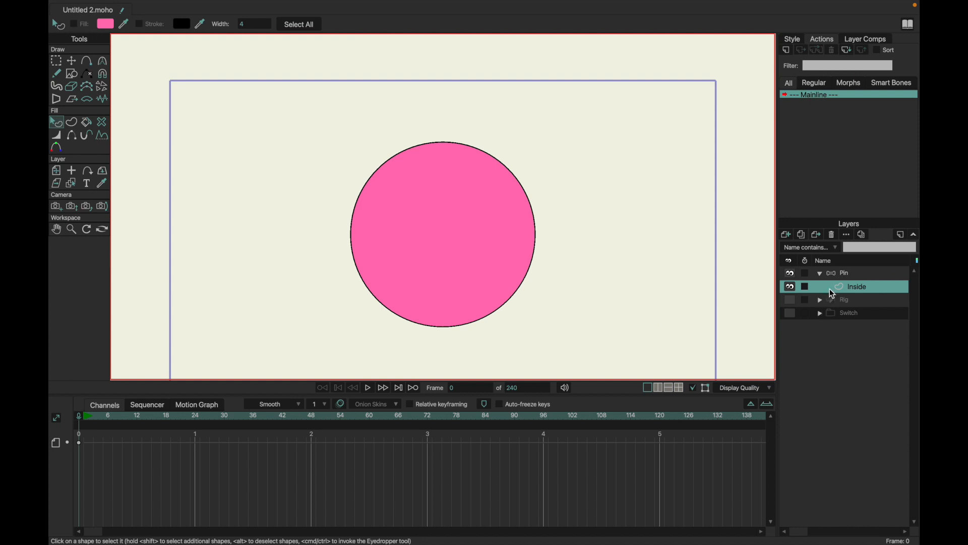
key(g)
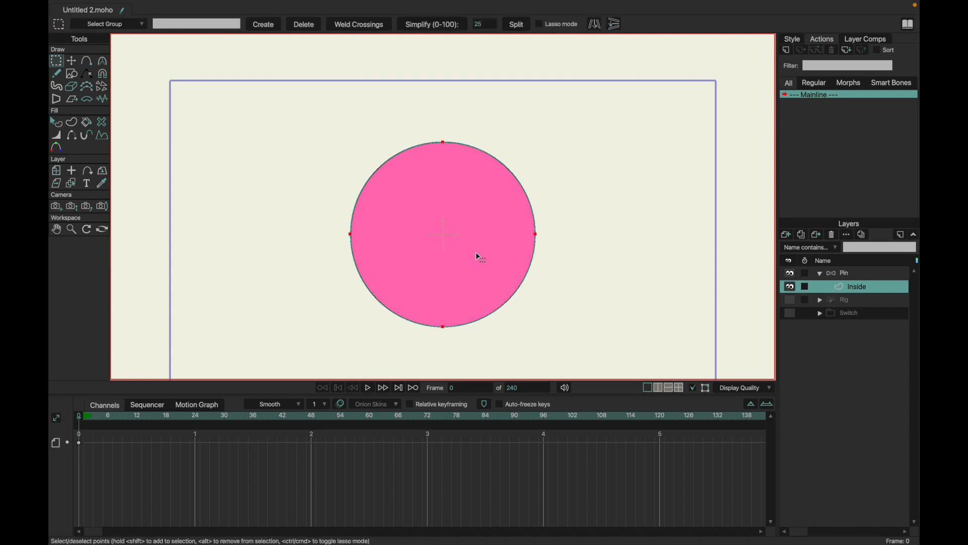
click(518, 28)
Show the Rig, move the circle aside, and set its fill to the dark red sampled from the Rig's mouth interior.
click(790, 301)
key(t)
drag(447, 203, 335, 290)
key(q)
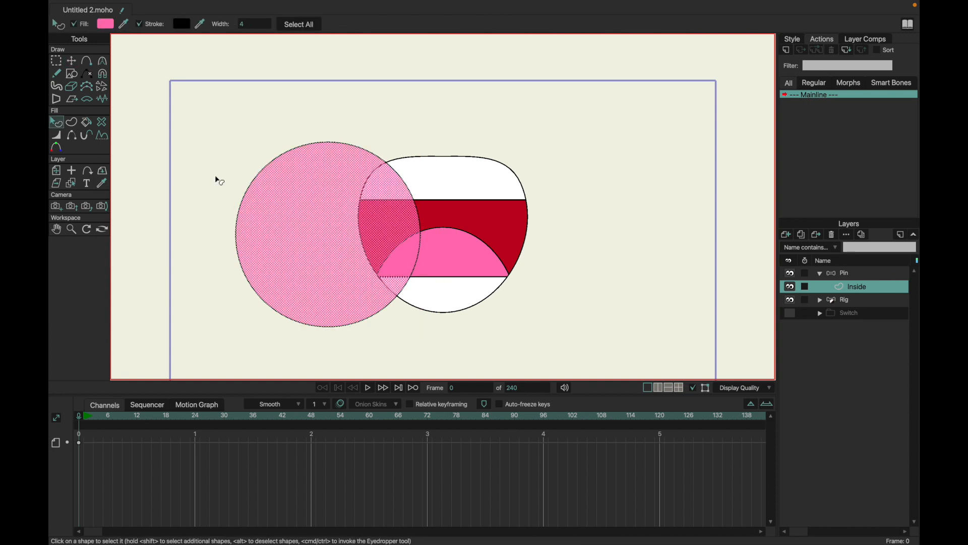
click(124, 26)
click(503, 219)
Move the Inside circle back to X 0 and hide the Rig layer.
key(t)
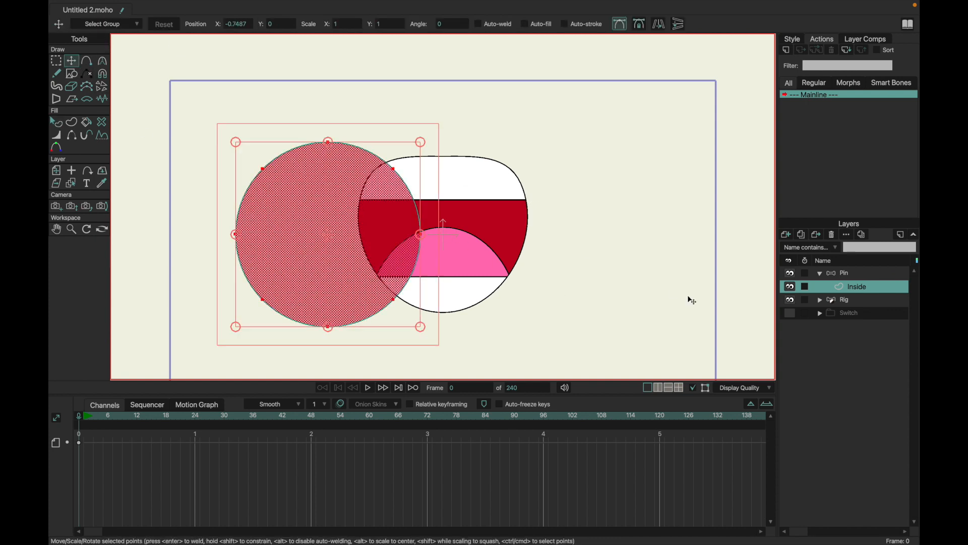
click(233, 24)
text(0)
key(Return)
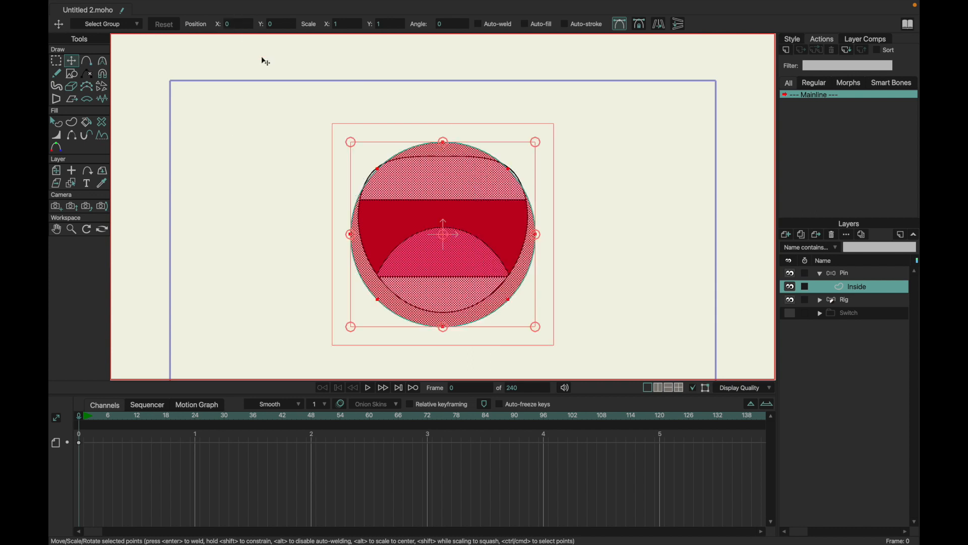
click(790, 299)
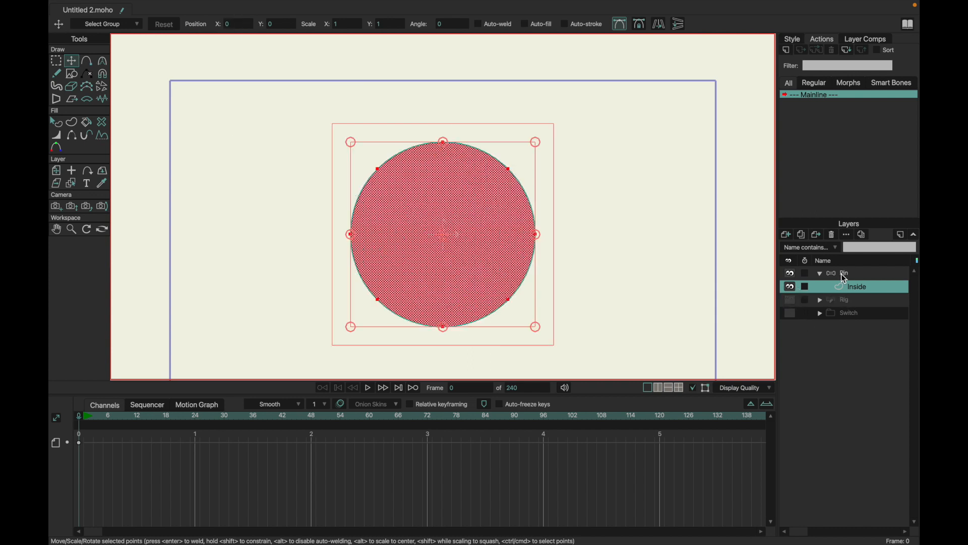
Add a vector layer named Tounge above Inside and paste in a pink copy of the circle, scaled to about half size.
click(786, 235)
click(802, 245)
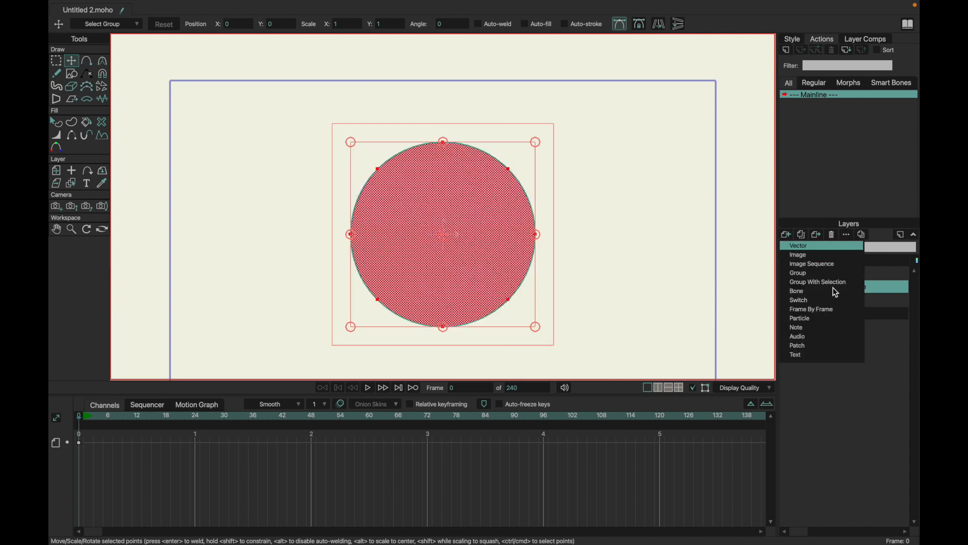
double_click(835, 291)
text(Tounge)
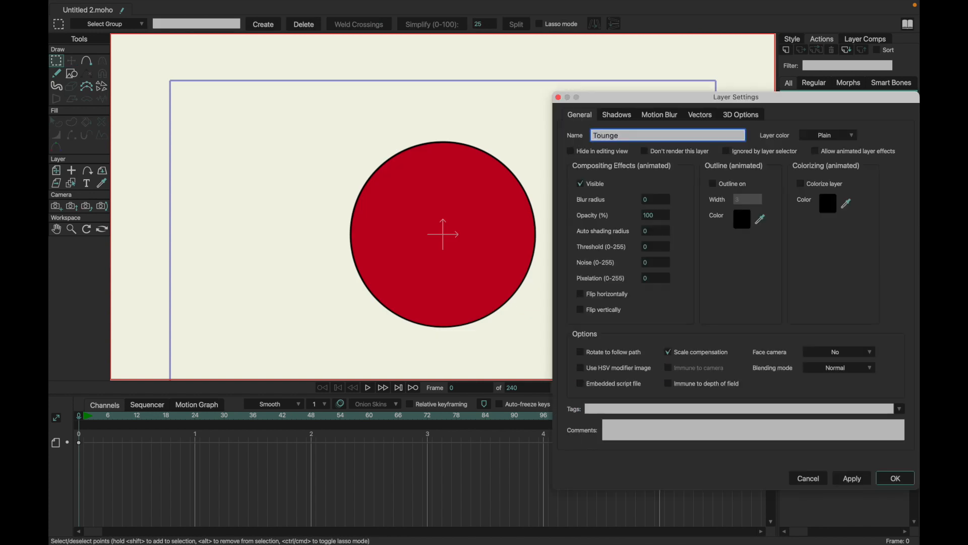
key(Return)
key(super+v)
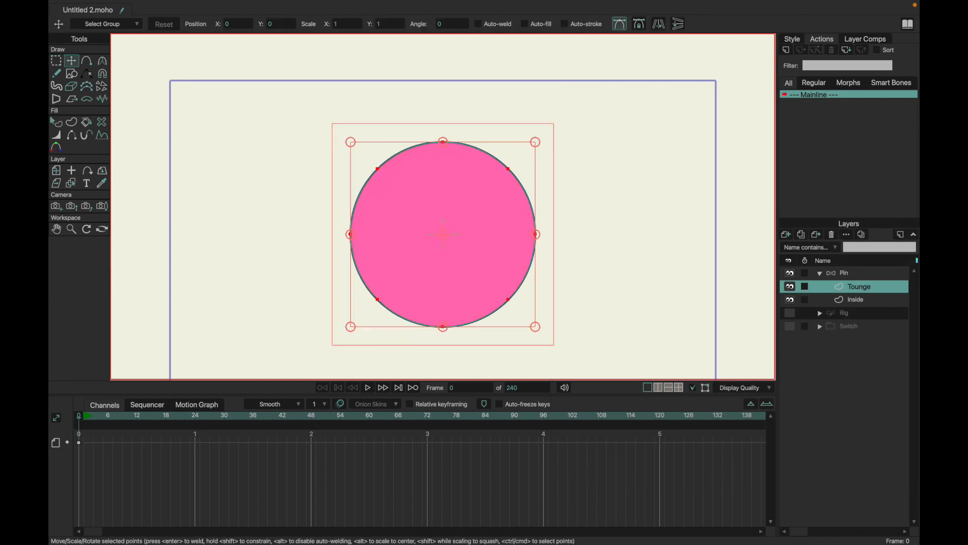
drag(541, 329, 498, 275)
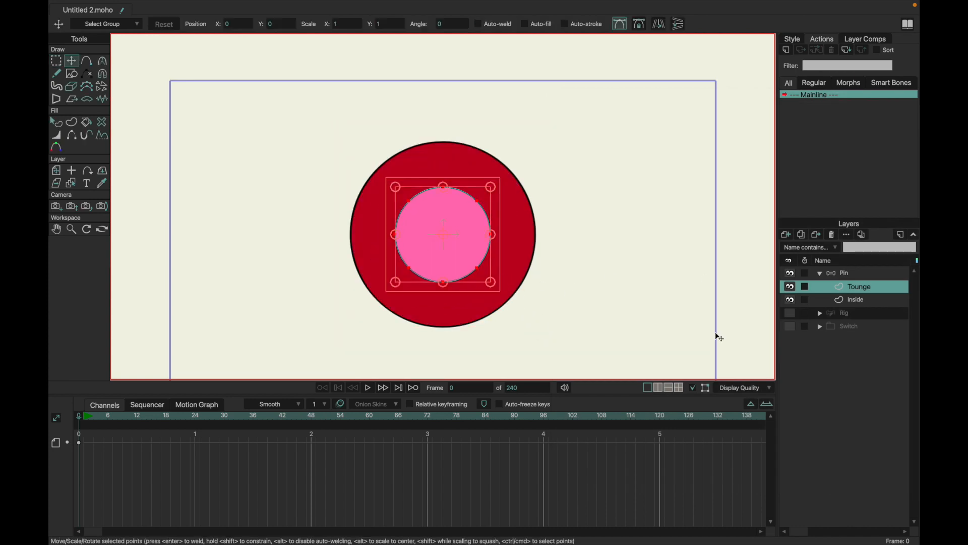
Add a vector layer named Teeth above the Tounge layer inside Pin.
click(786, 235)
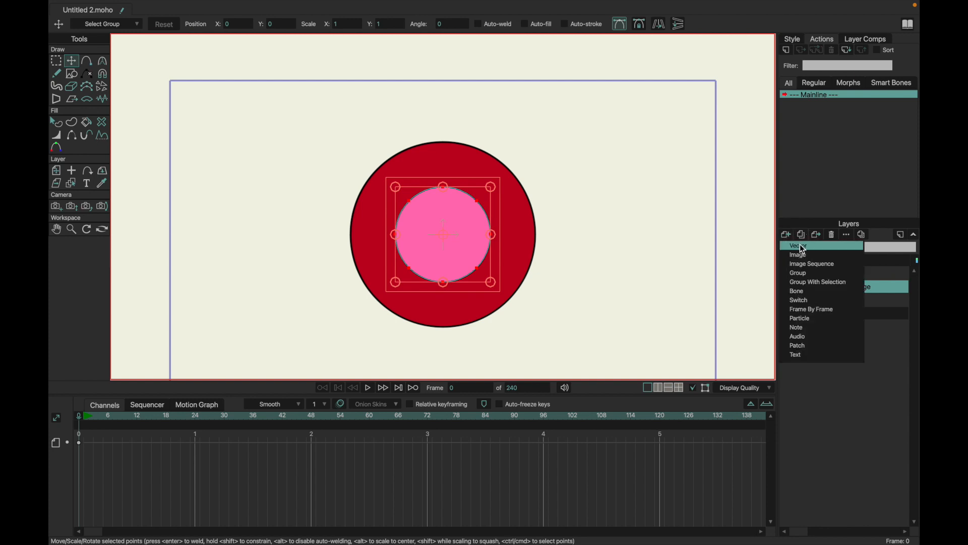
click(802, 246)
double_click(838, 289)
text(Teeth)
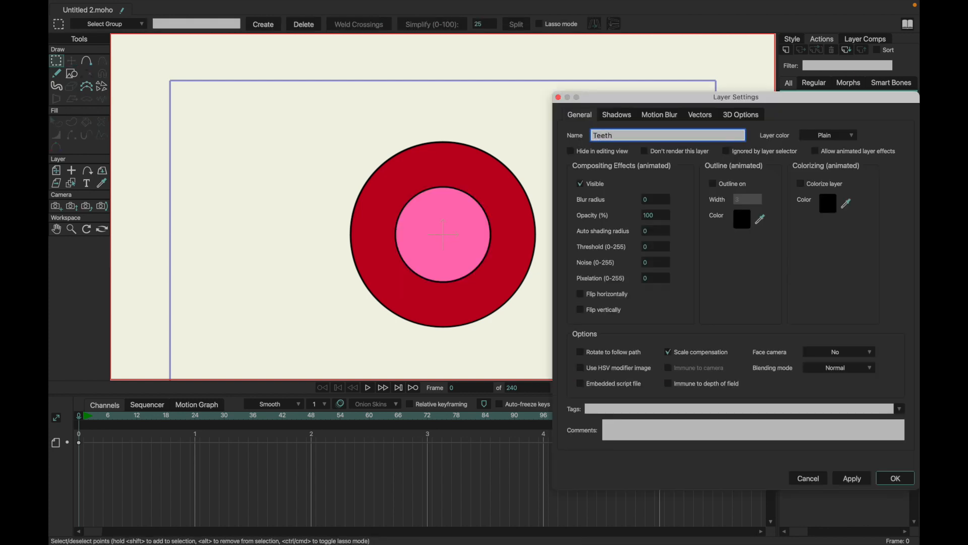
key(Return)
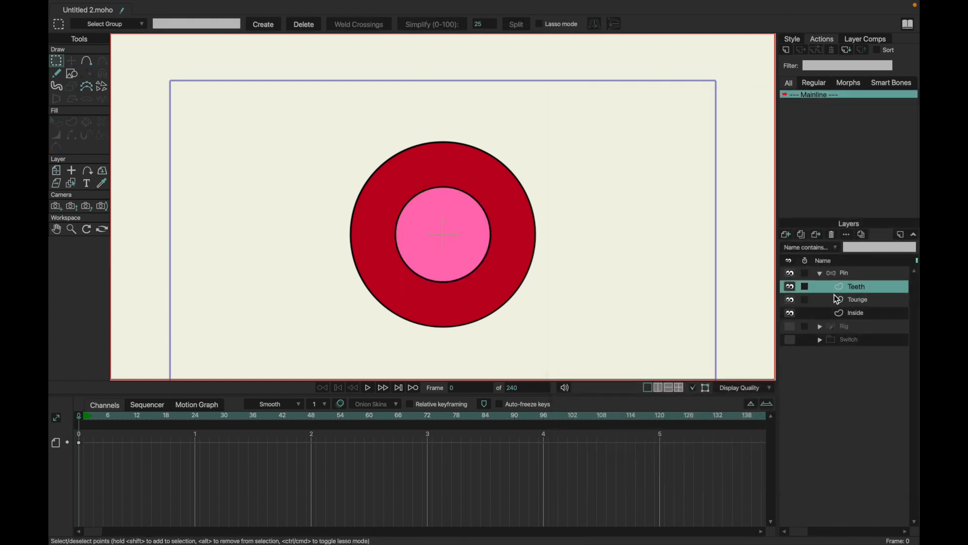
Draw a wide rectangle across the upper half of the mouth circle and centre it horizontally at X 0.
click(70, 75)
click(169, 25)
drag(281, 122, 612, 222)
key(t)
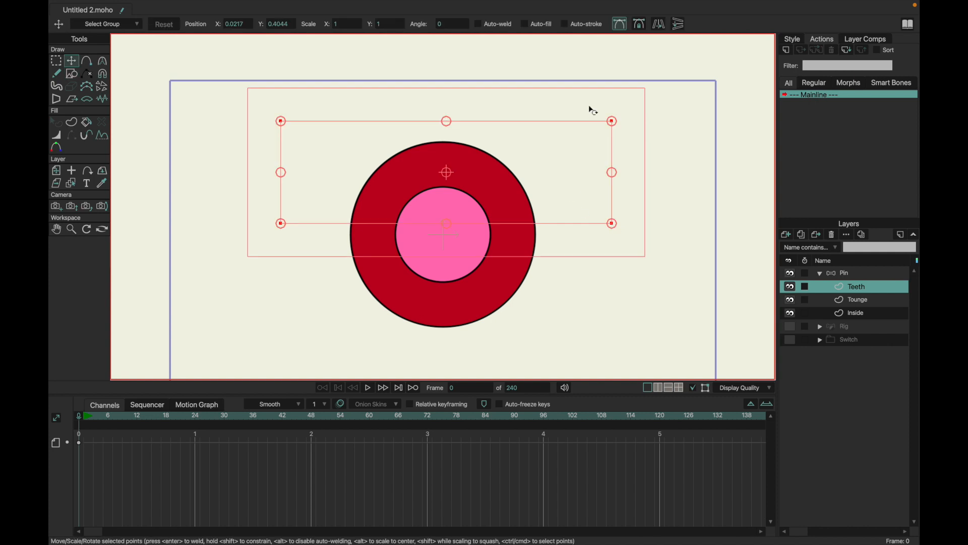
click(235, 24)
text(0)
key(Return)
Fill the teeth rectangle with white and give it a black outline.
key(u)
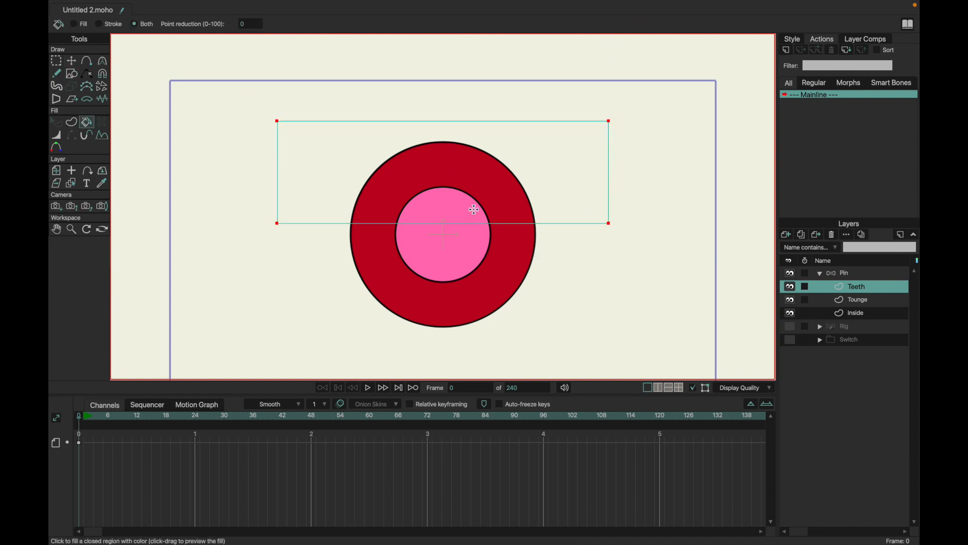
key(space)
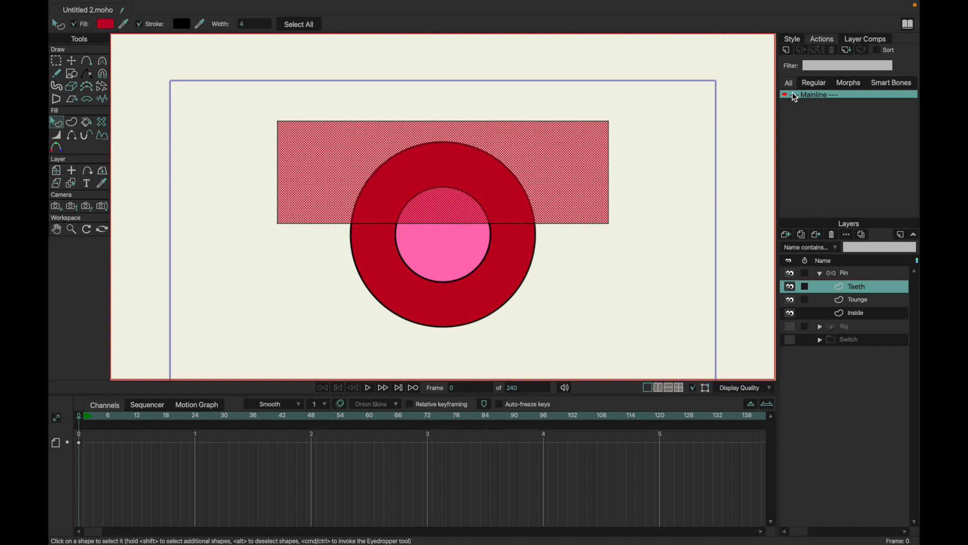
click(793, 41)
click(837, 126)
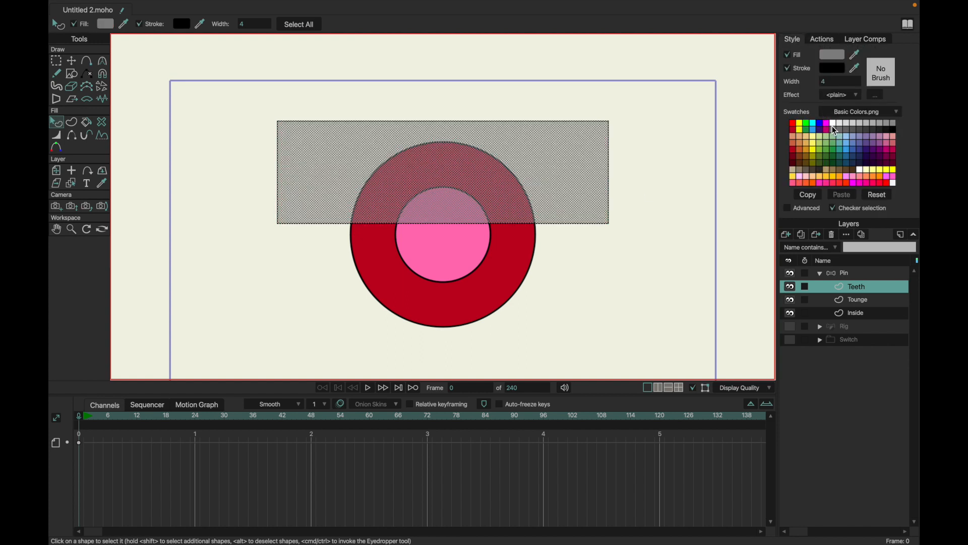
click(655, 205)
Move the teeth rectangle above the circle to about Y 0.98 and place a copy below it at Y -0.9837.
key(t)
drag(621, 300, 613, 212)
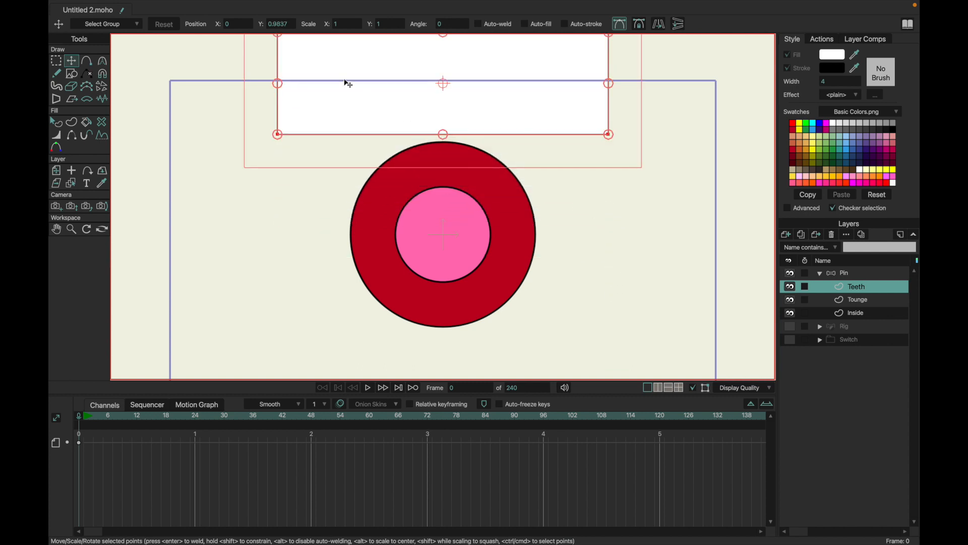
click(272, 24)
text(-)
key(Return)
Add a vector layer above Pin, draw a straight vertical line beside the mouth circle, and give it a stroke.
scroll(423, 201, down, 3)
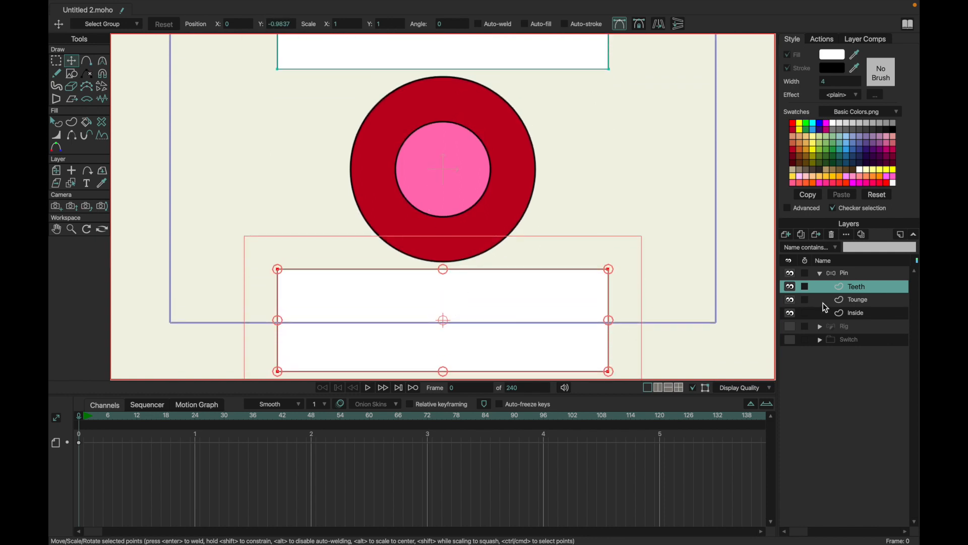
click(830, 313)
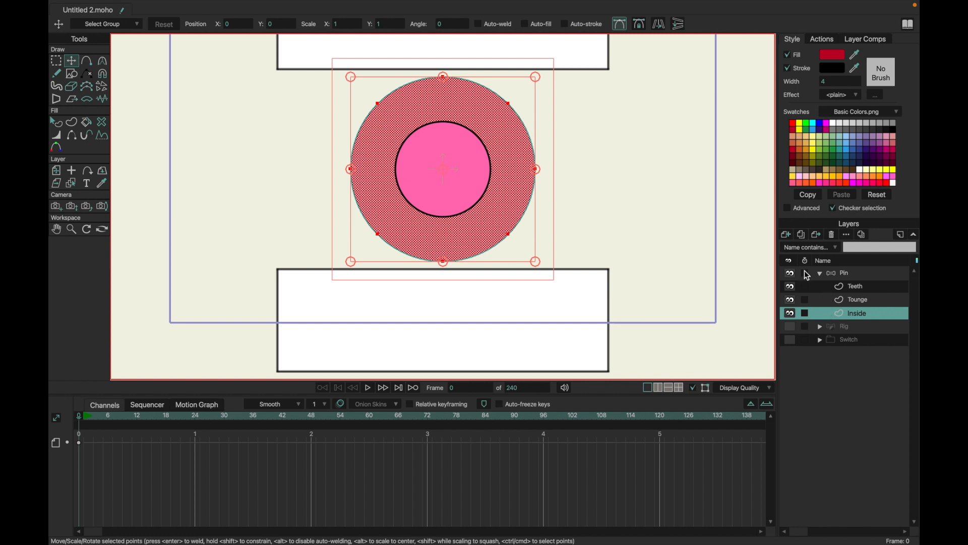
click(840, 273)
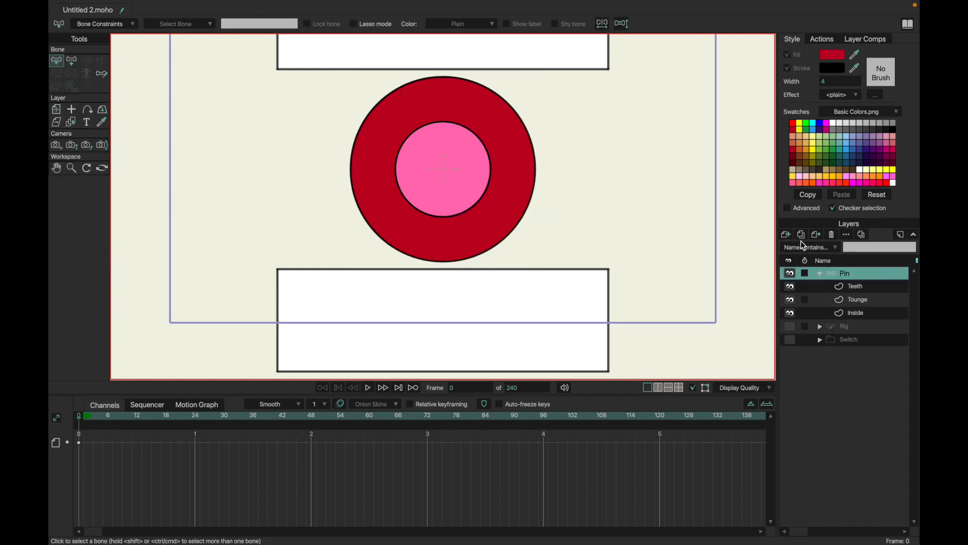
click(786, 235)
click(798, 246)
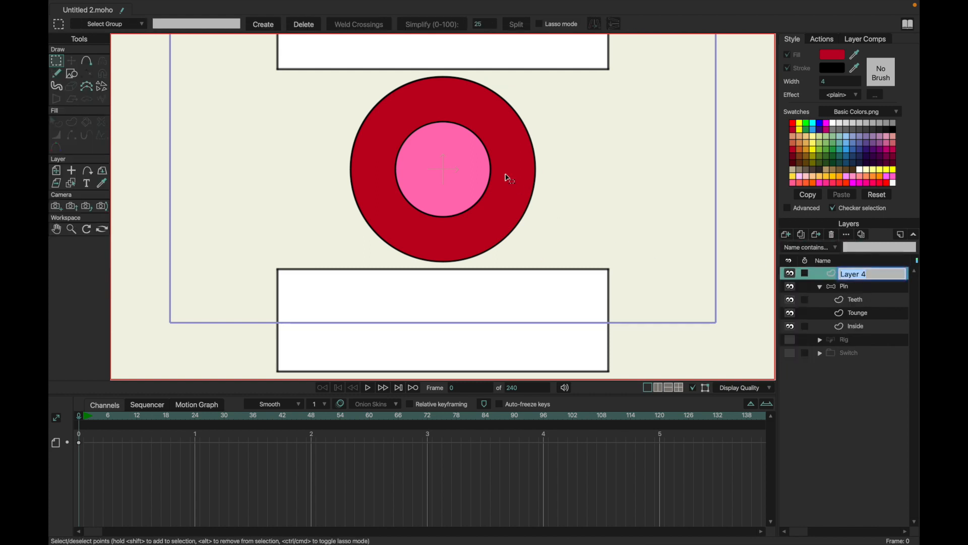
click(87, 61)
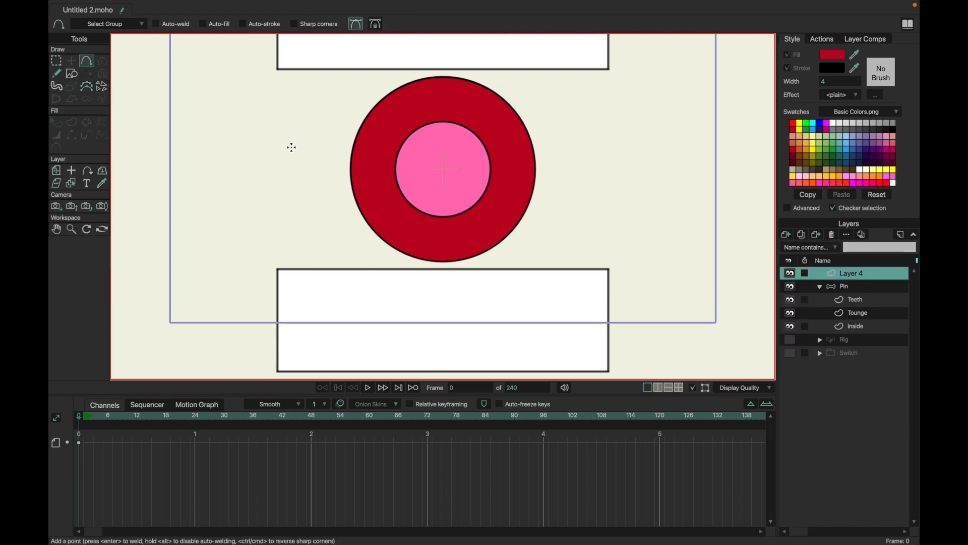
drag(260, 94, 261, 322)
key(p)
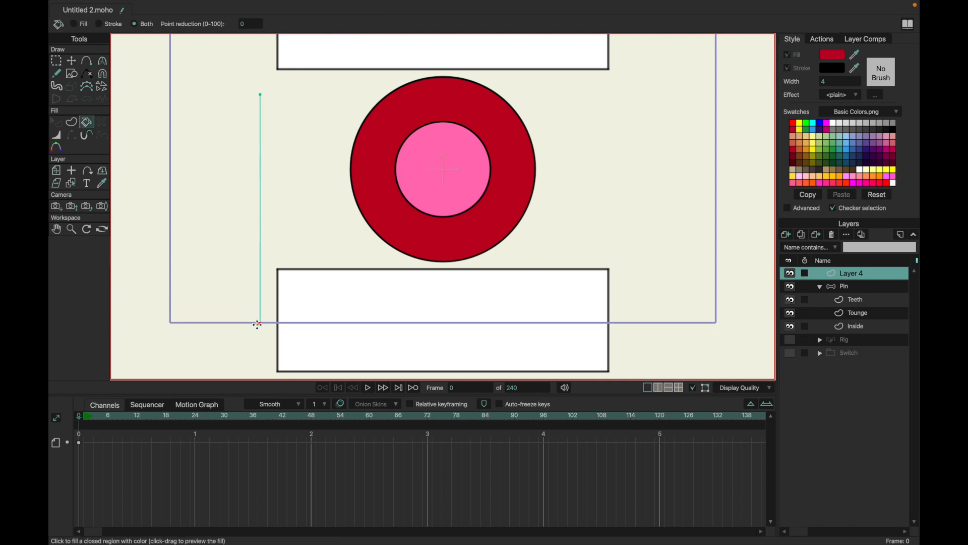
click(259, 282)
key(q)
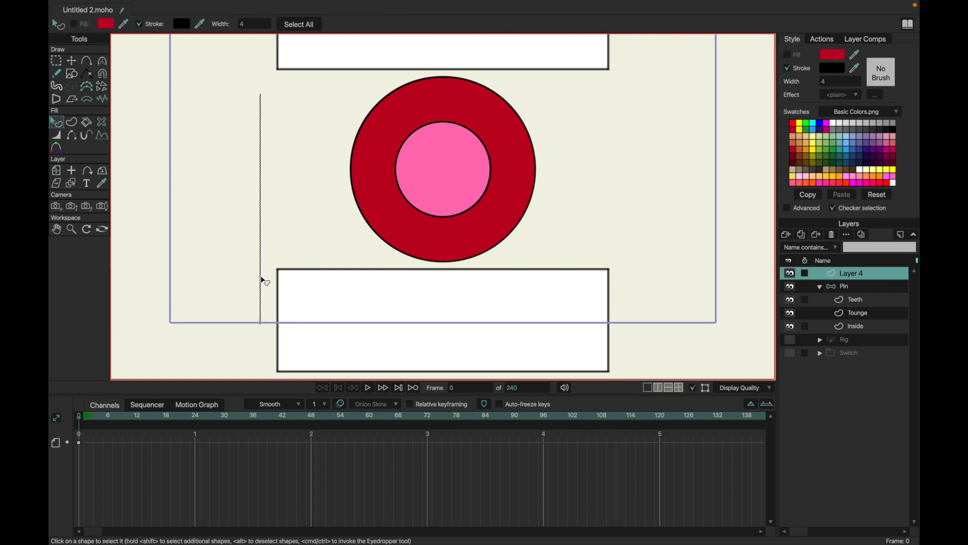
Set the vertical line's stroke width to 10 and its stroke colour to blue.
click(250, 24)
text(10)
key(Return)
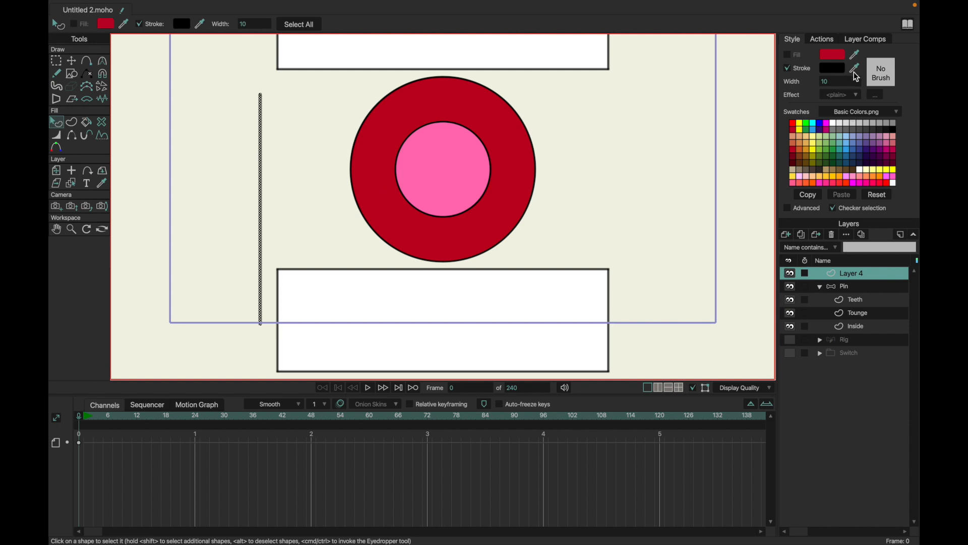
mouse_move(854, 68)
mouse_down()
mouse_move(849, 133)
mouse_move(814, 126)
mouse_up()
click(317, 185)
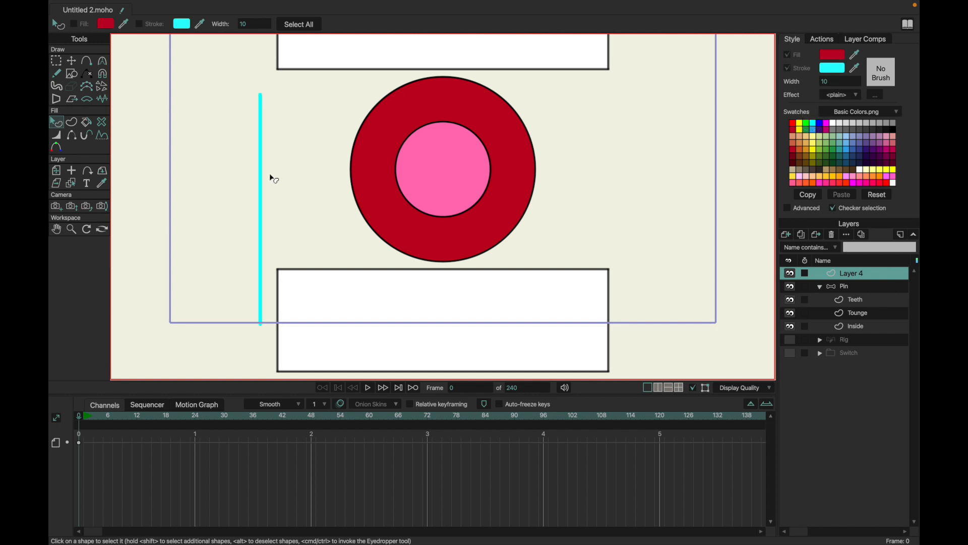
click(260, 165)
mouse_move(854, 68)
mouse_down()
mouse_move(855, 104)
mouse_move(820, 123)
mouse_up()
click(329, 151)
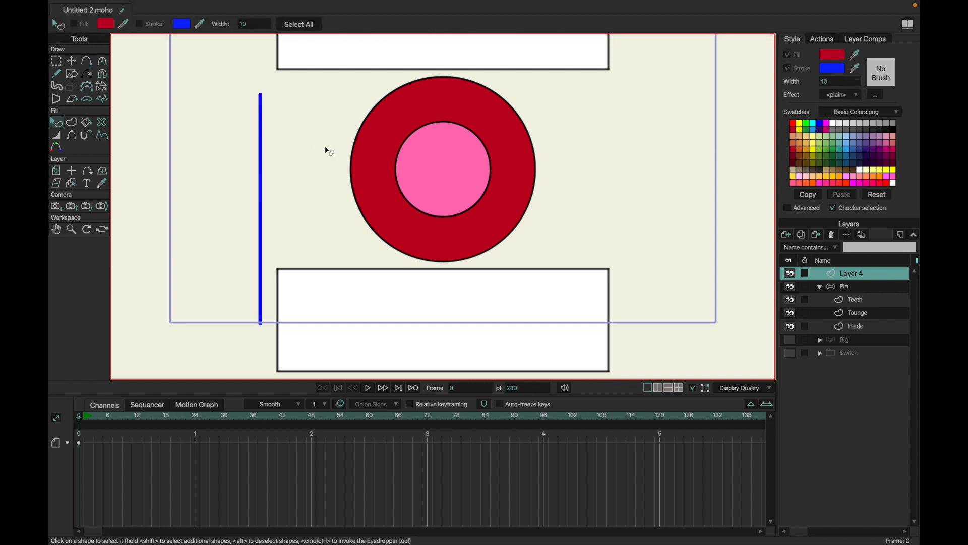
Copy and rotate the blue line in 45-degree increments to build an eight-armed star guide, and select all its points.
key(g)
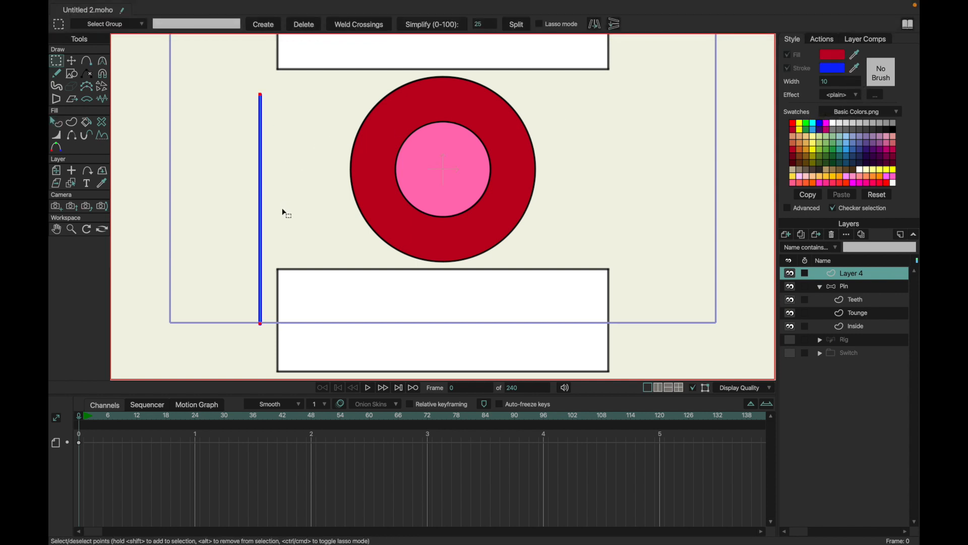
key(t)
drag(294, 223, 296, 139)
key(super+a)
key(super+c)
key(super+v)
drag(385, 270, 374, 207)
key(super+a)
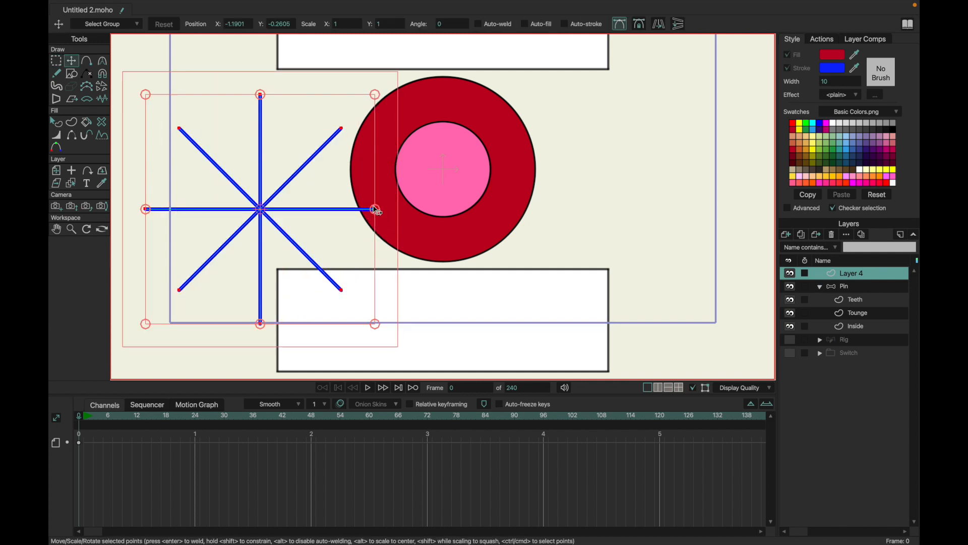
Centre the star guide on the mouth at X 0, Y 0.
click(243, 24)
text(0)
click(272, 23)
text(0)
key(Return)
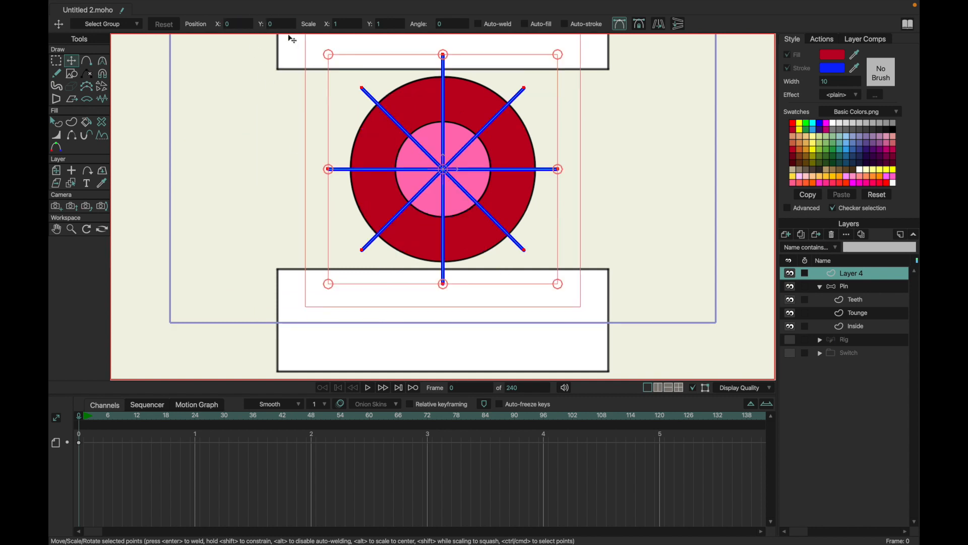
Select all four blue guide lines in Layer 4 and reduce their stroke width to 5.
click(831, 329)
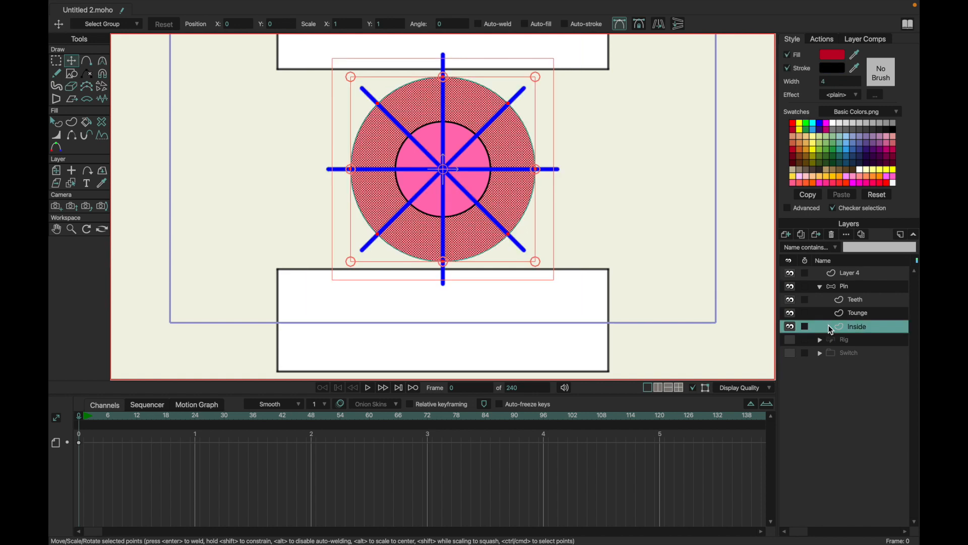
click(851, 313)
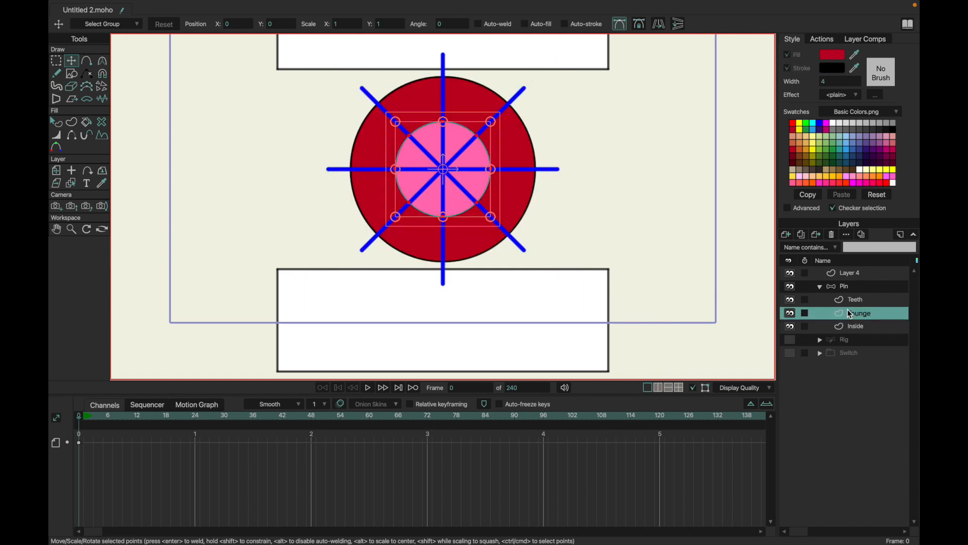
click(847, 273)
key(q)
click(519, 92)
shift+click(445, 92)
shift+click(371, 97)
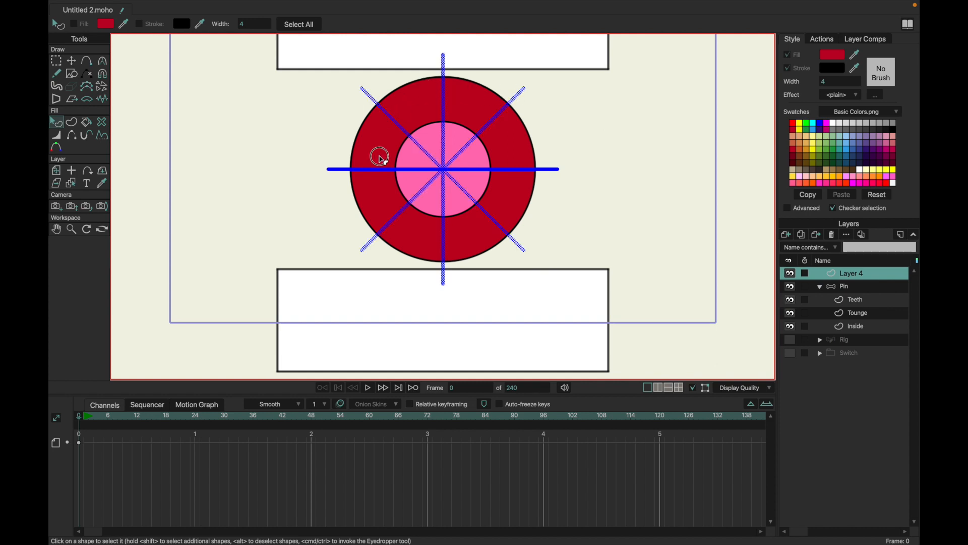
shift+click(379, 169)
double_click(248, 23)
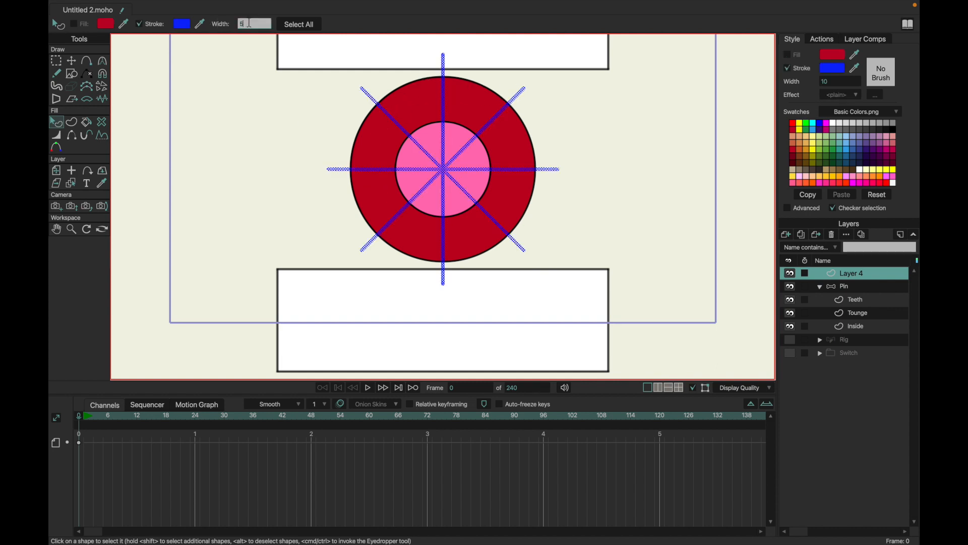
key(Return)
click(310, 142)
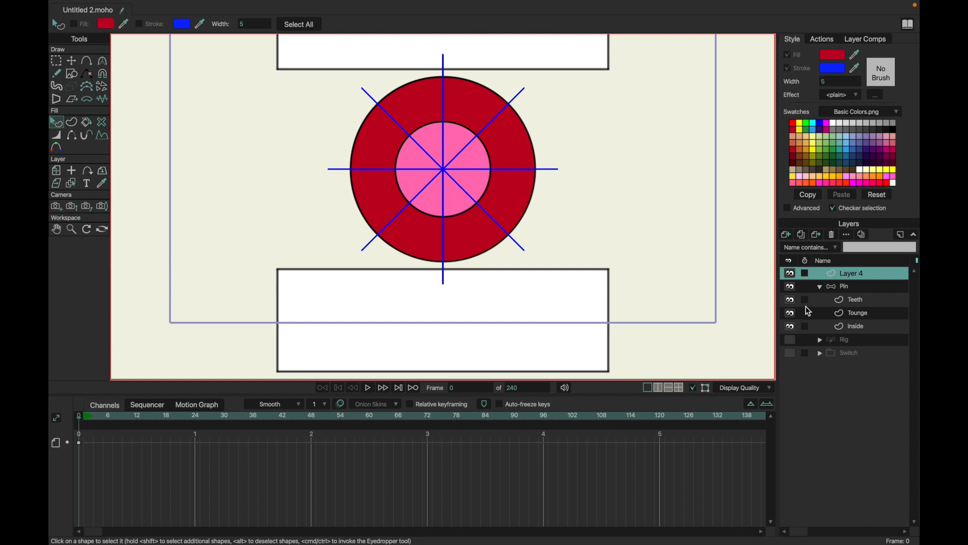
On the Pin layer, add eight pin bones where the guide lines cross the edge of the outer red circle.
click(829, 288)
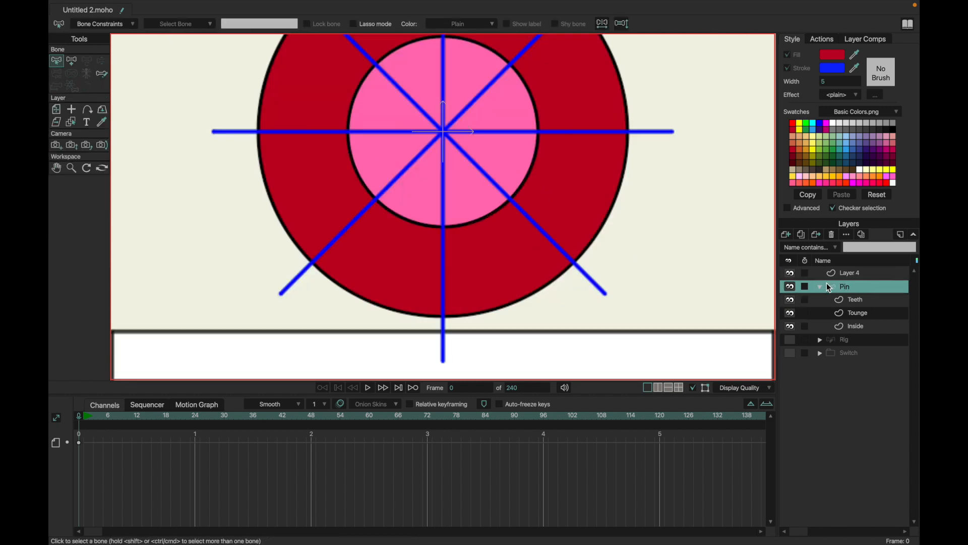
scroll(460, 240, up, 5)
click(71, 61)
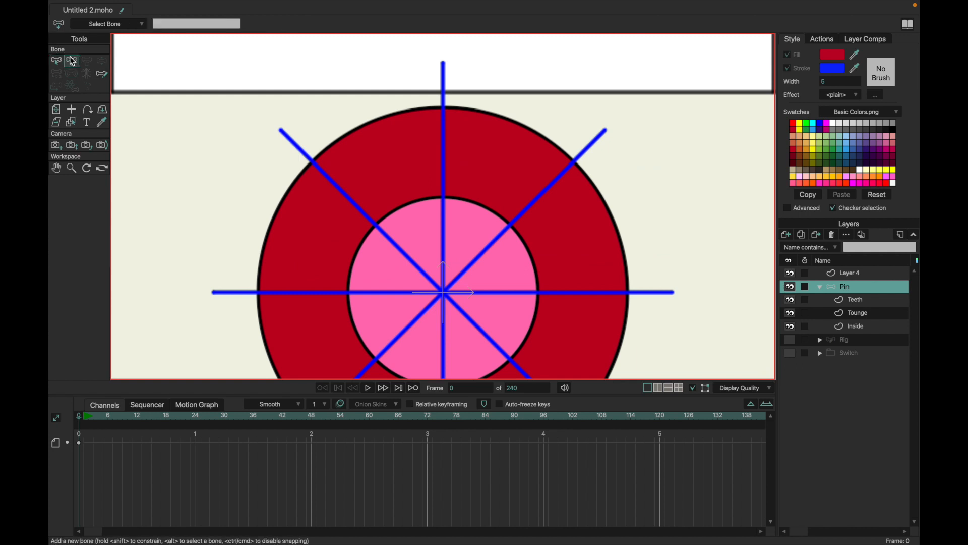
click(443, 108)
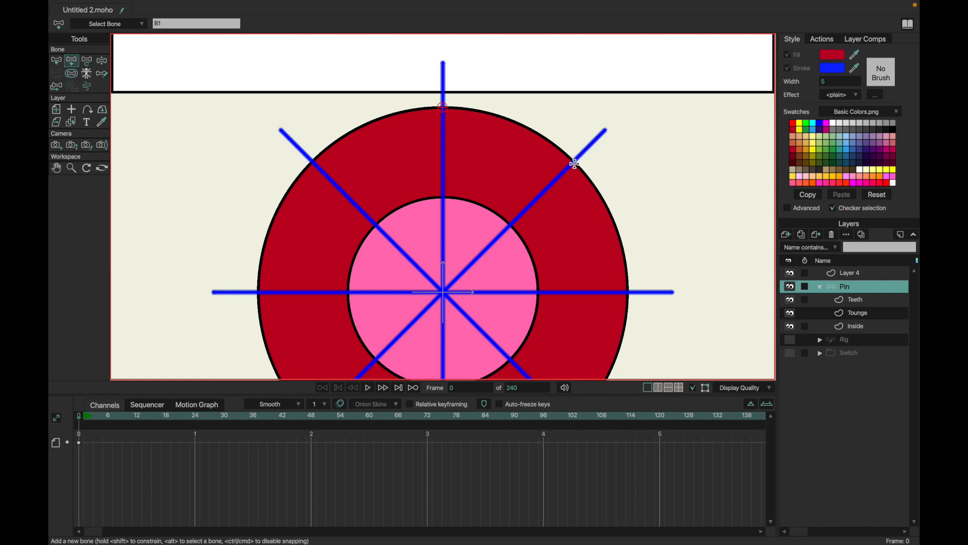
click(574, 162)
click(629, 292)
scroll(627, 292, down, 5)
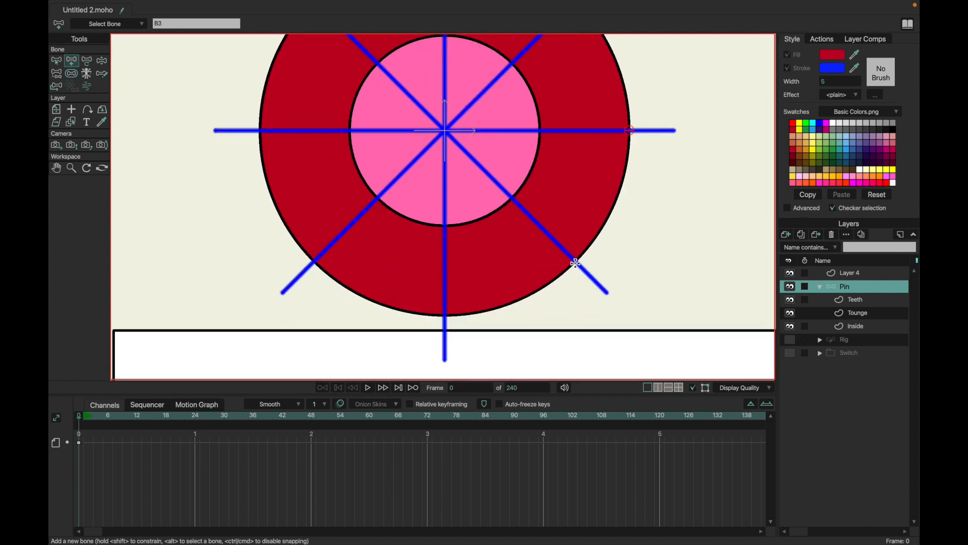
click(575, 261)
click(444, 316)
click(314, 263)
scroll(259, 131, up, 4)
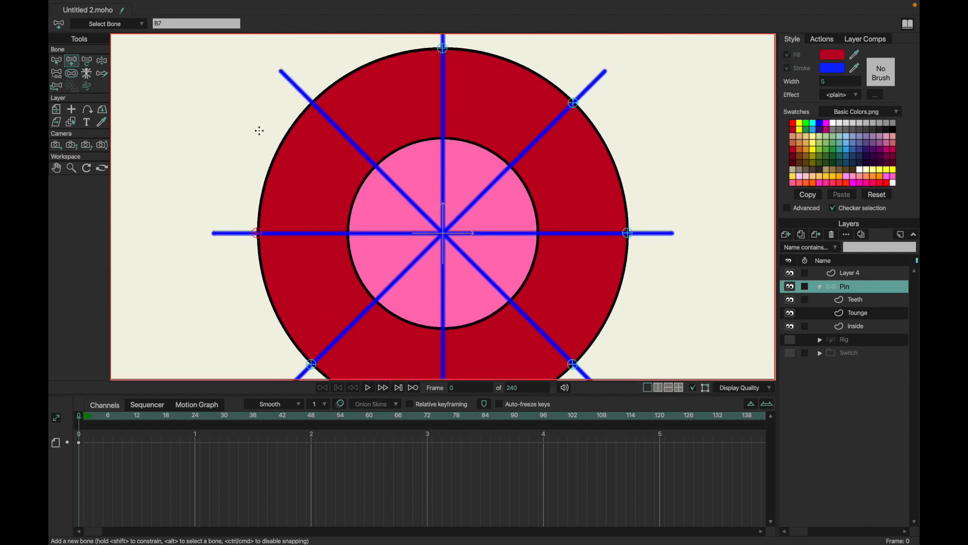
click(312, 103)
Add eight pin bones where the guide lines cross the edge of the pink tongue circle.
click(443, 329)
click(378, 300)
click(377, 301)
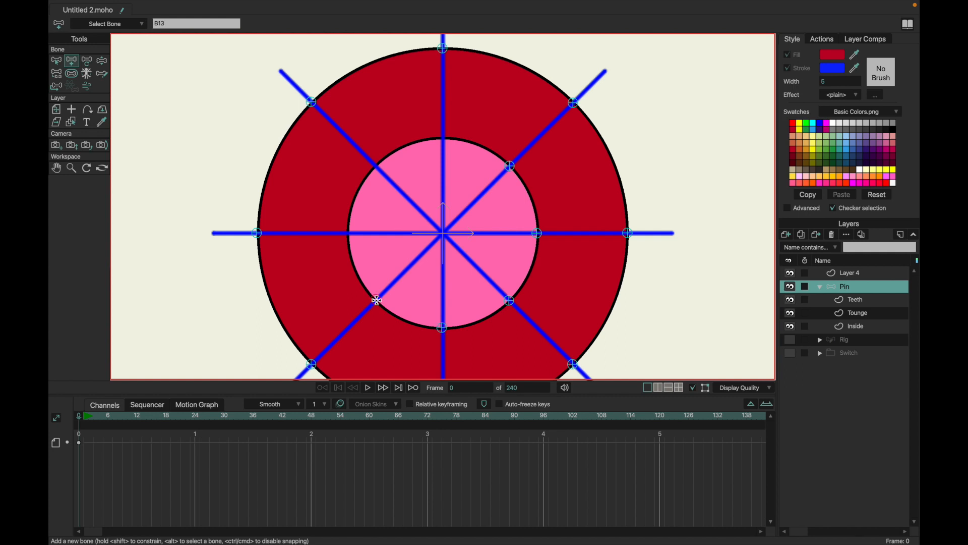
click(348, 234)
click(376, 166)
Add a pin bone at the centre of the upper teeth rectangle.
scroll(444, 139, down, 5)
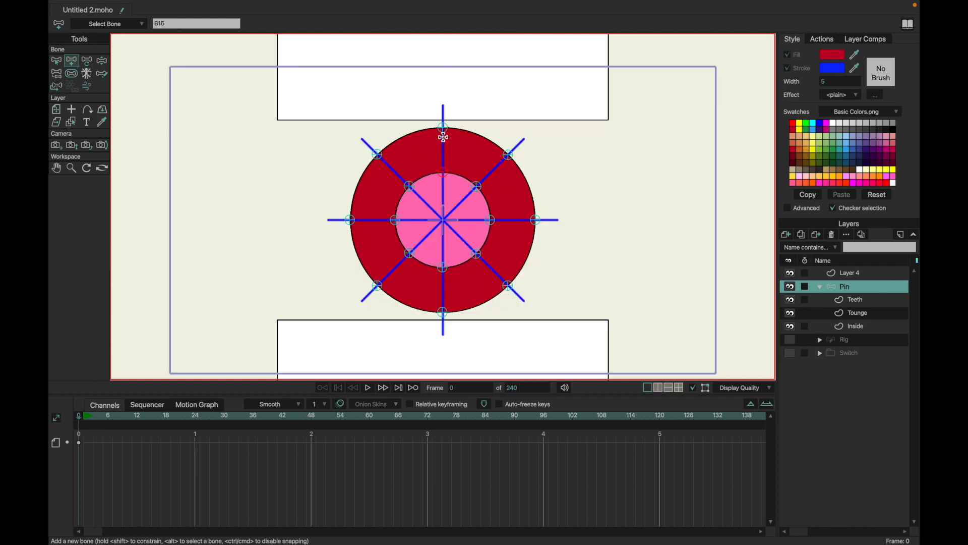
drag(441, 64, 441, 100)
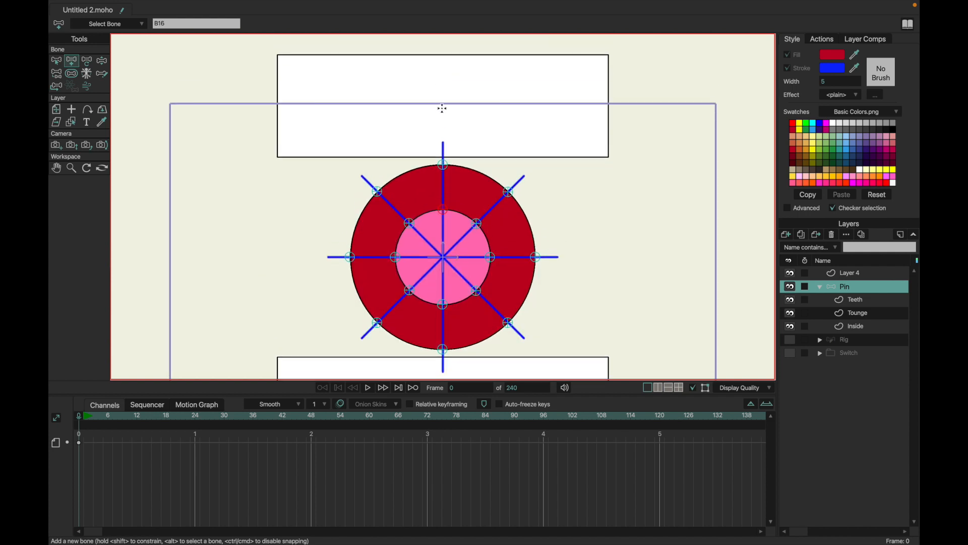
click(443, 108)
scroll(443, 108, down, 7)
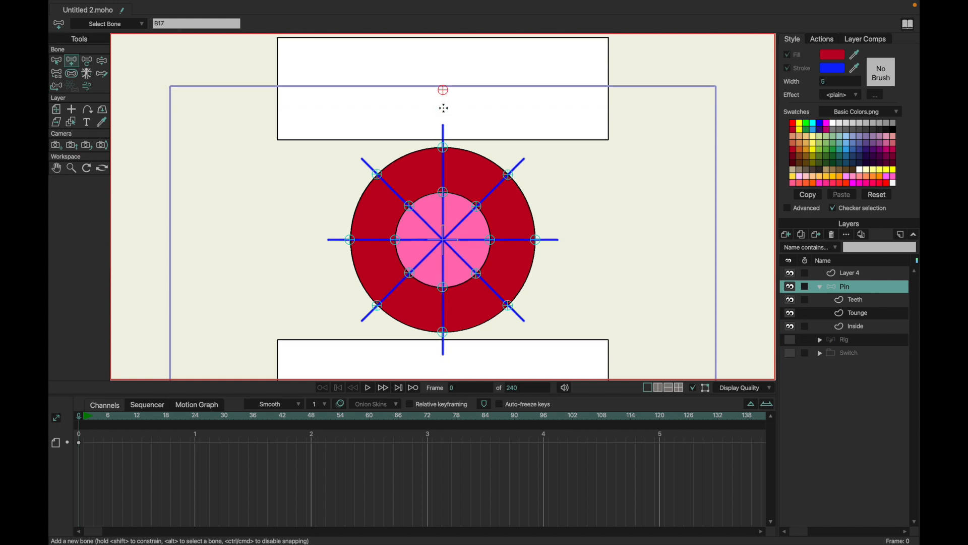
Add a pin bone at the centre of the lower teeth rectangle and check the positions of both teeth pins.
click(444, 244)
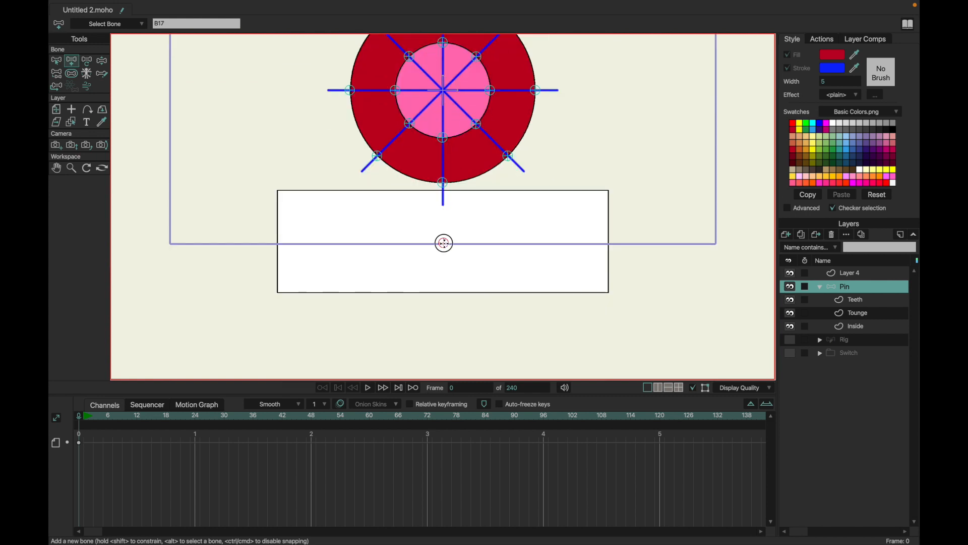
scroll(445, 242, up, 7)
key(t)
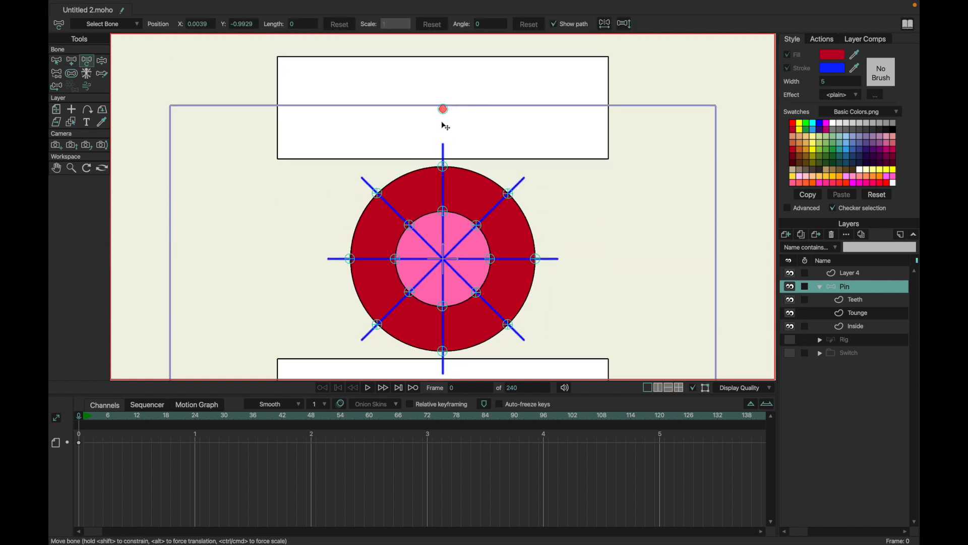
click(445, 113)
scroll(451, 202, down, 5)
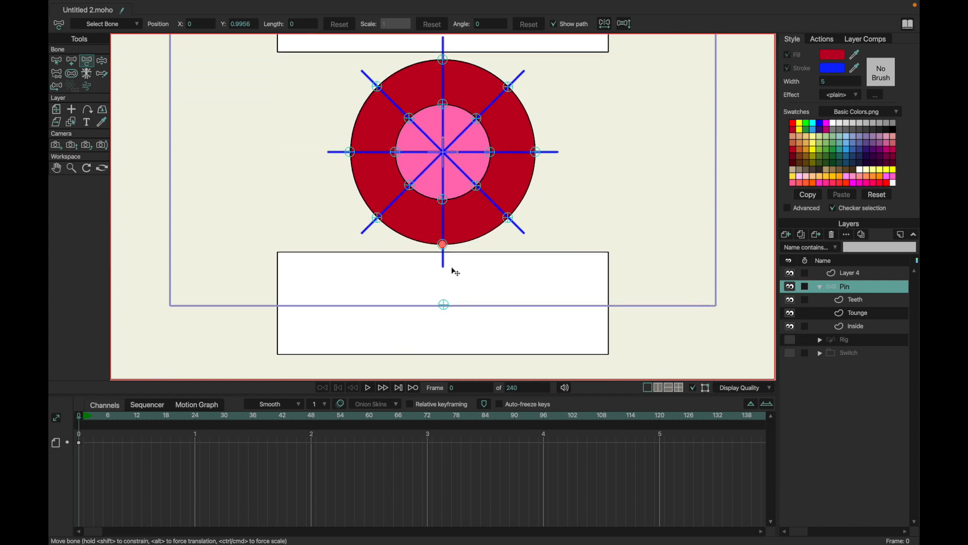
click(444, 304)
scroll(449, 309, up, 1)
scroll(449, 309, up, 1)
Set the bone strength of all the pin bones to 0.
key(s)
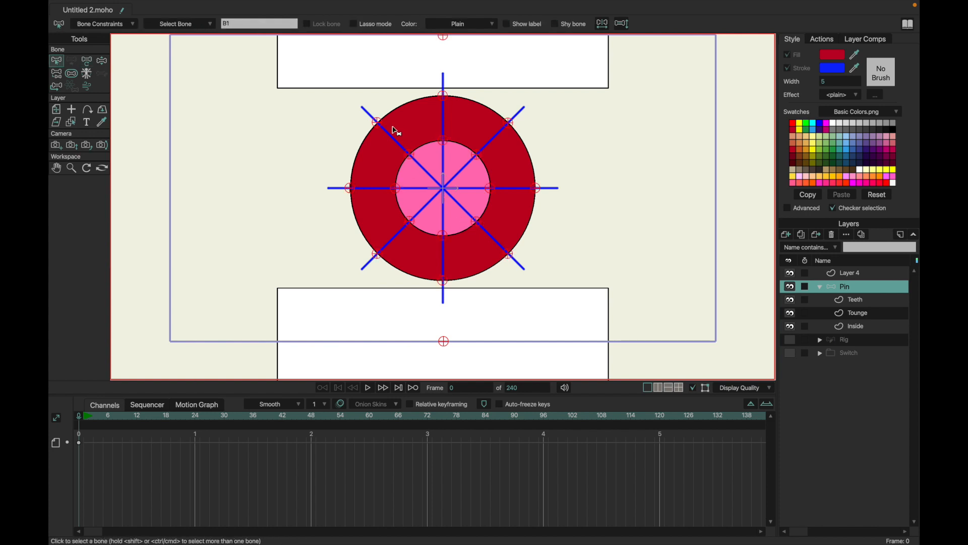
click(71, 73)
drag(695, 278, 242, 259)
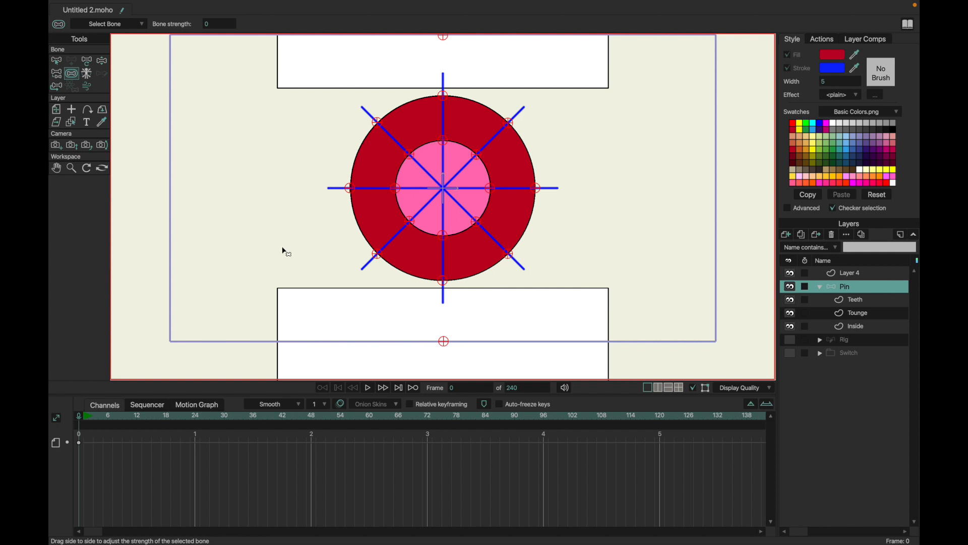
Select the eight pin bones around the outer red circle and set their colour to Blue.
key(b)
drag(395, 128, 506, 254)
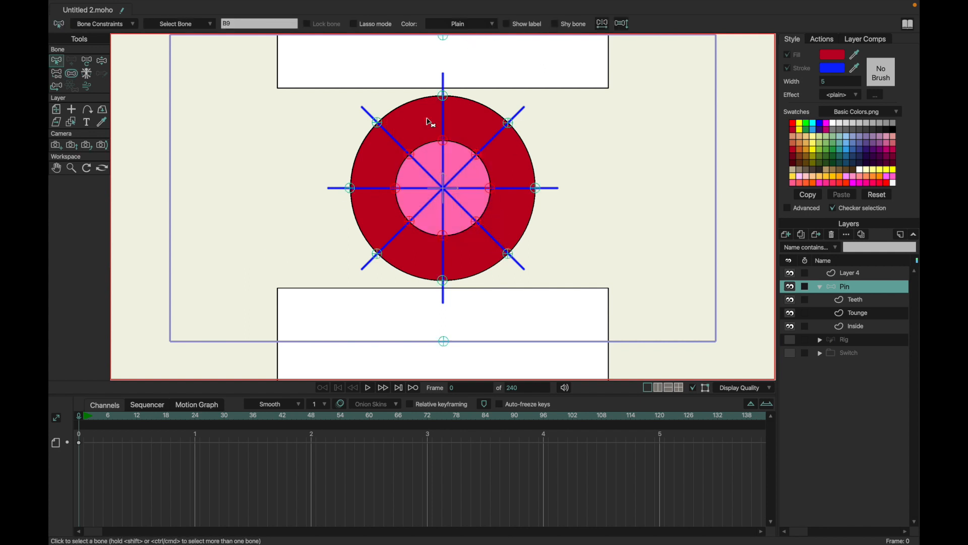
drag(315, 76, 607, 309)
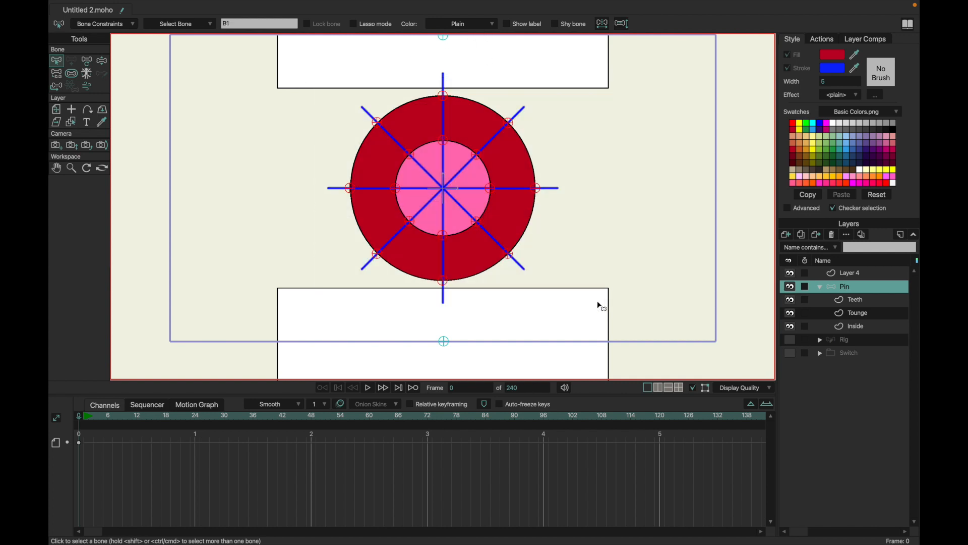
click(487, 25)
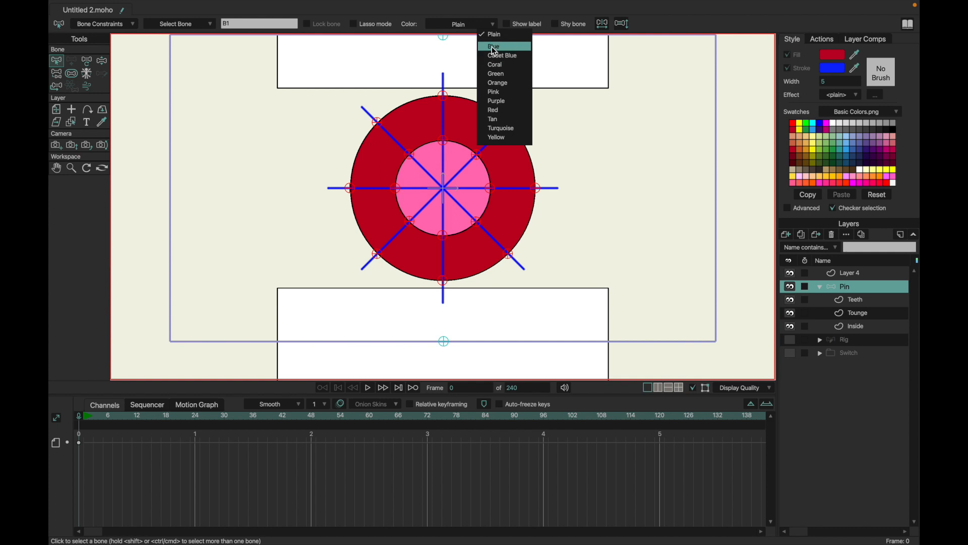
click(495, 47)
Select the eight pin bones around the pink tongue circle and set their colour to Orange.
drag(397, 130, 505, 255)
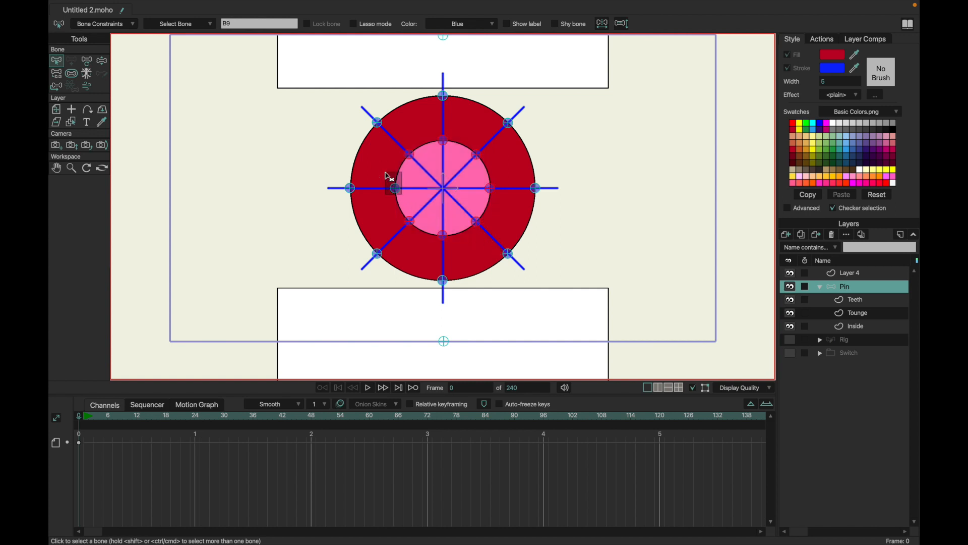
click(464, 24)
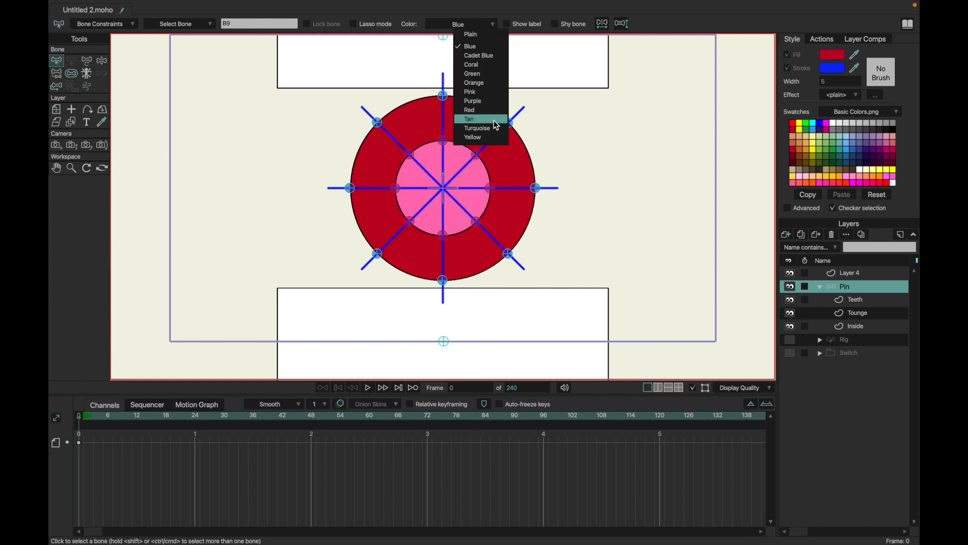
click(493, 90)
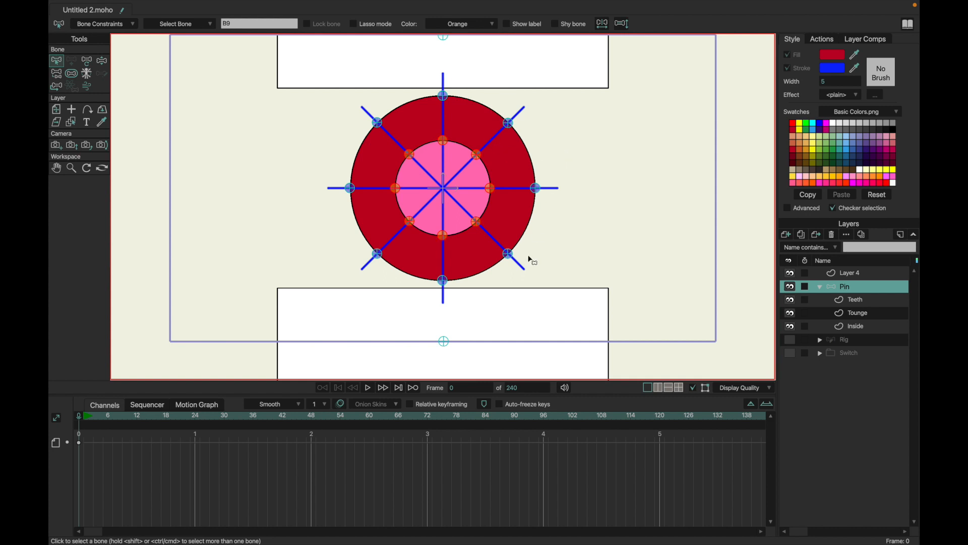
Set the colour of the teeth pin bones to Pink, trying Yellow first, and deselect them.
click(425, 329)
scroll(471, 231, up, 3)
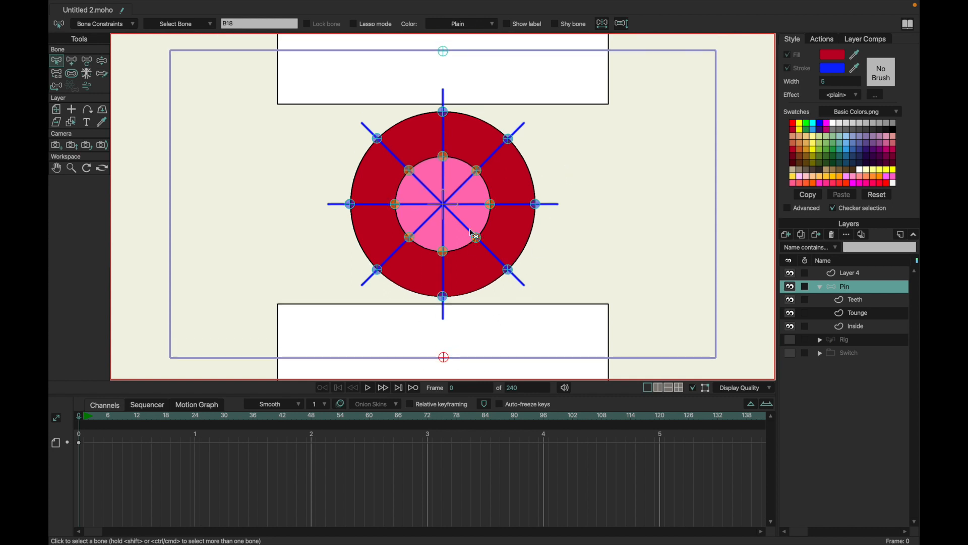
drag(413, 59, 493, 127)
click(476, 25)
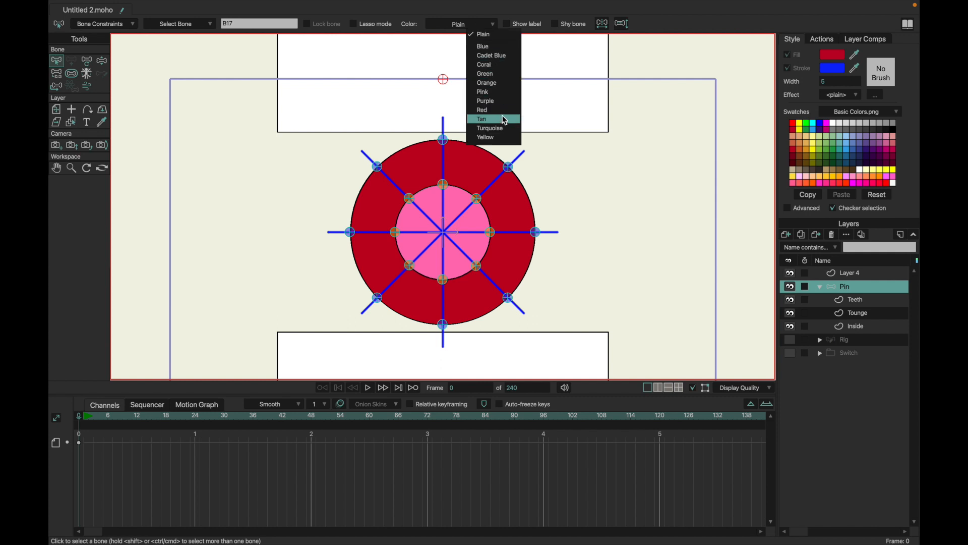
click(500, 137)
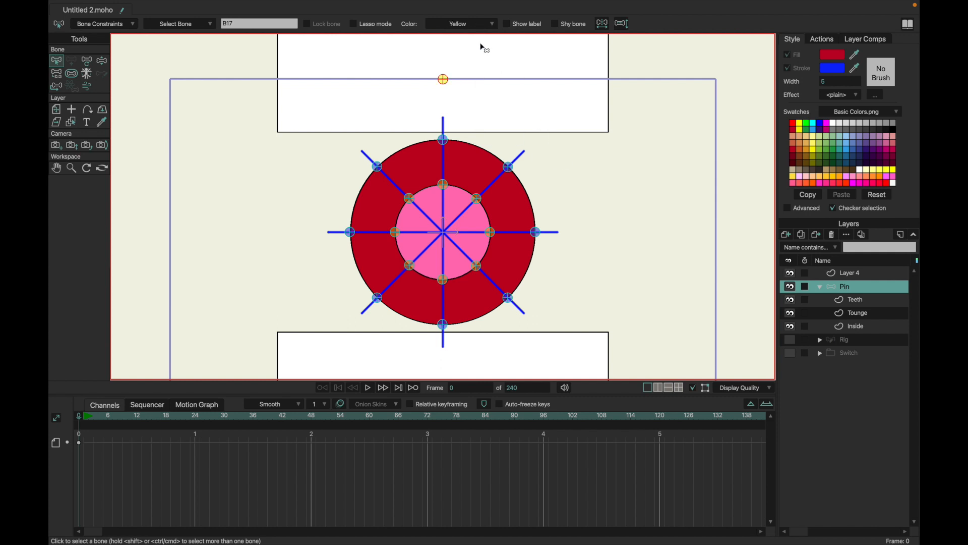
click(470, 25)
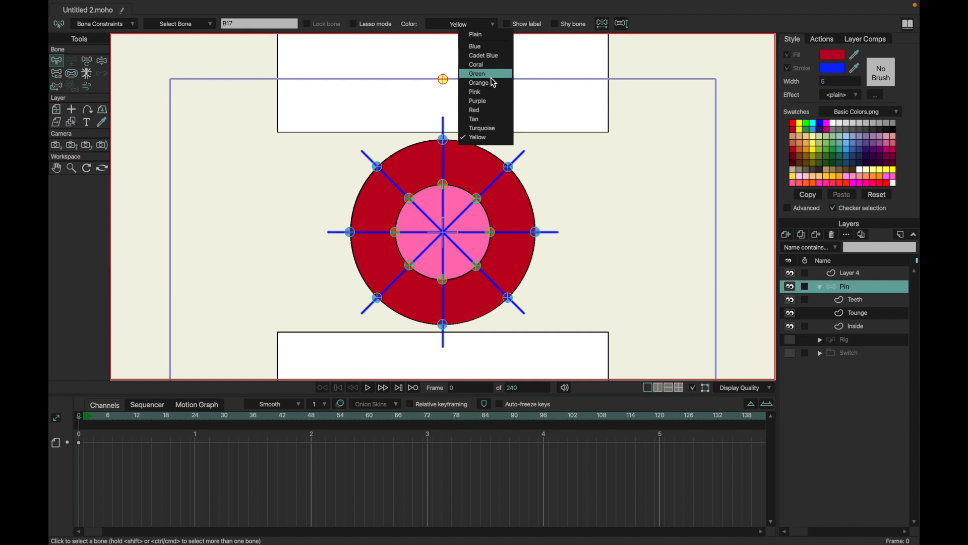
click(489, 92)
click(580, 166)
Hide Layer 4 with the blue guide lines.
scroll(579, 166, down, 5)
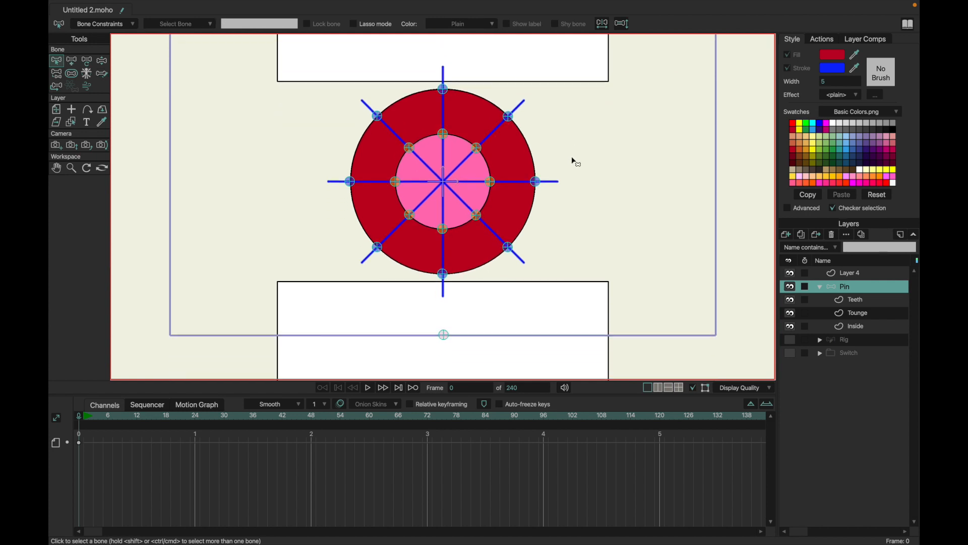
scroll(576, 162, up, 2)
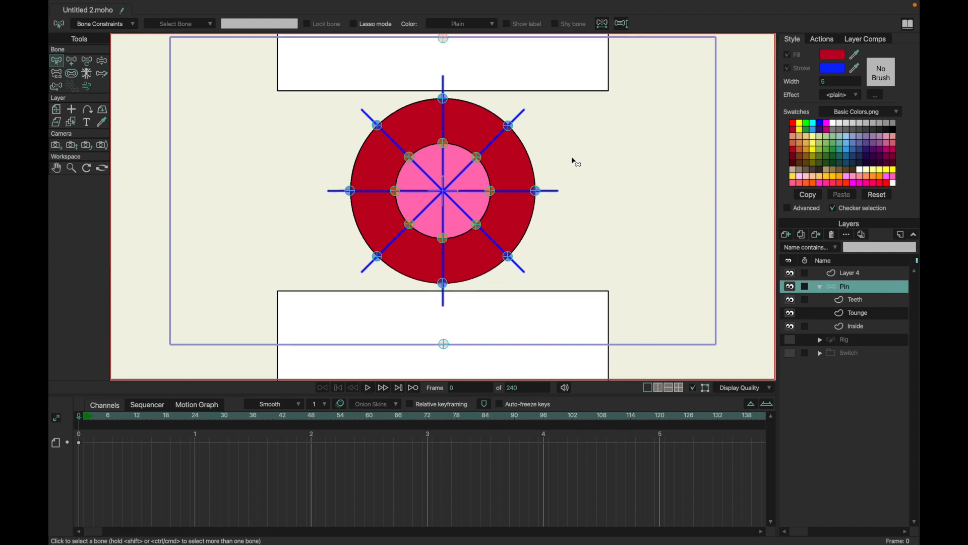
click(796, 276)
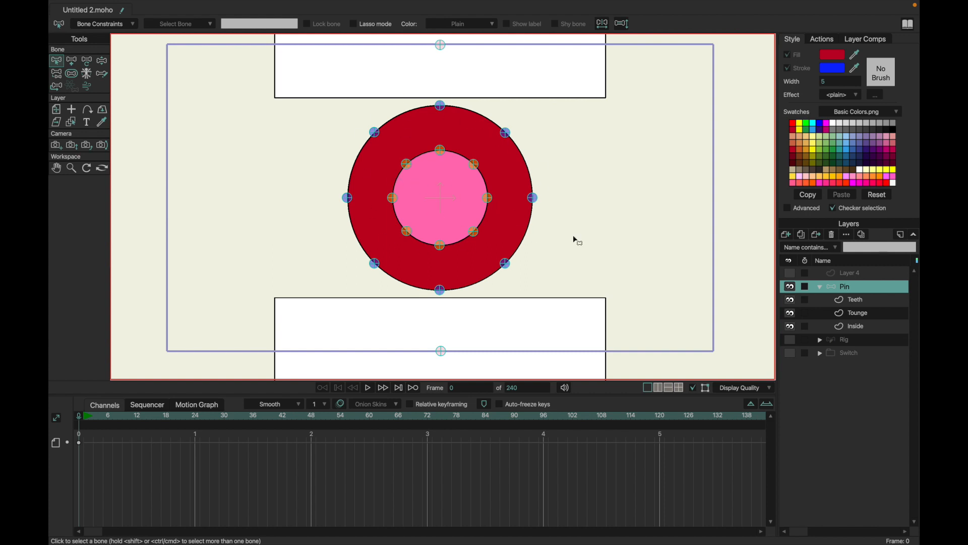
On the Inside layer, bind the red circle's top point to the pin bone at its top.
click(870, 327)
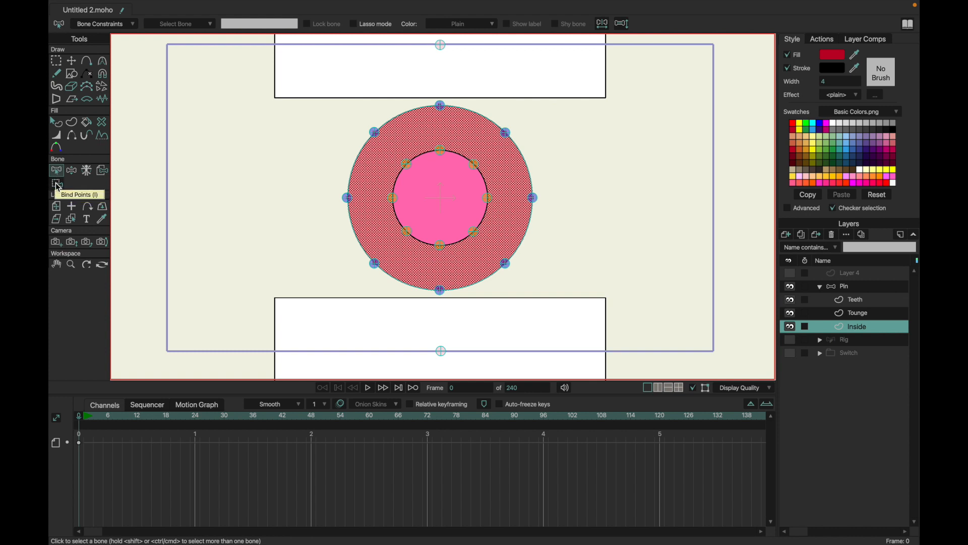
click(433, 95)
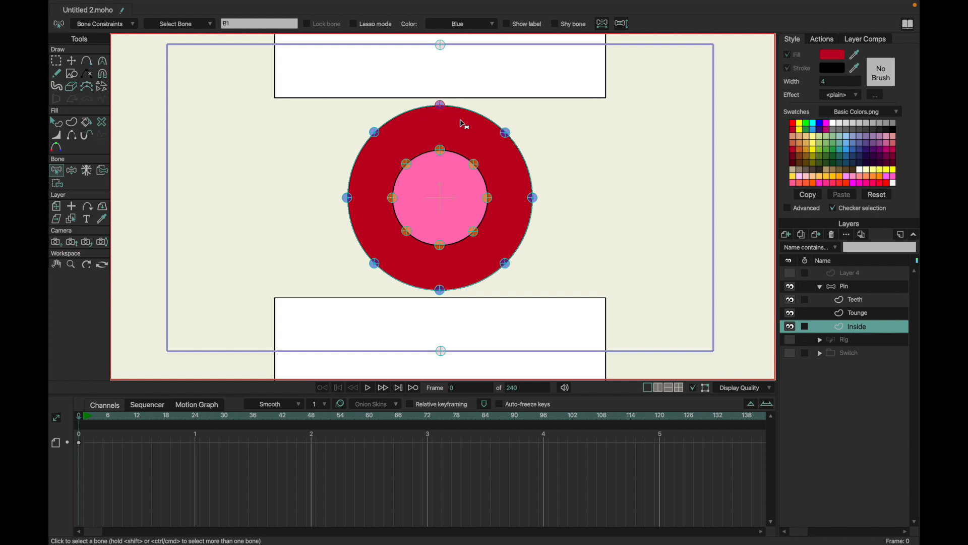
key(i)
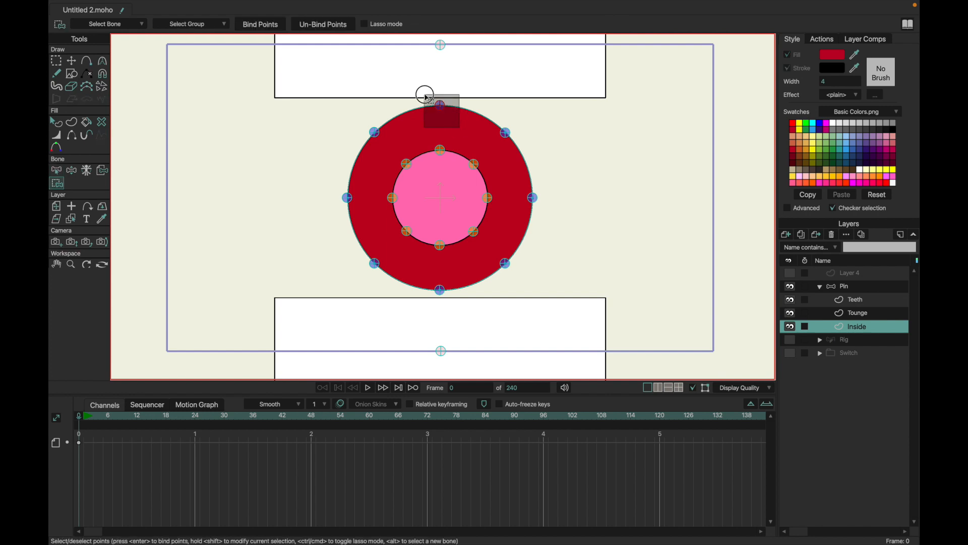
click(260, 24)
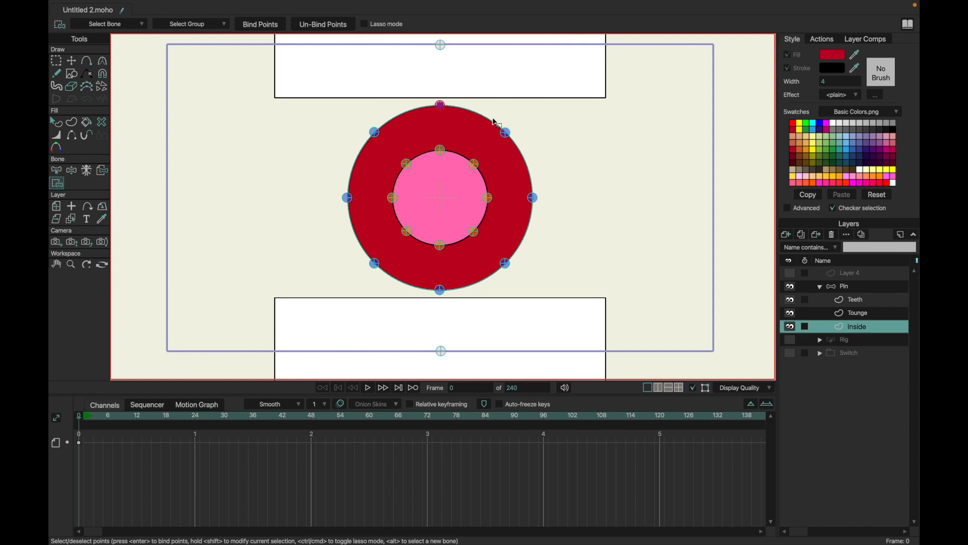
Bind the red circle's upper-right, right and lower-right points to their matching blue pin bones.
key(b)
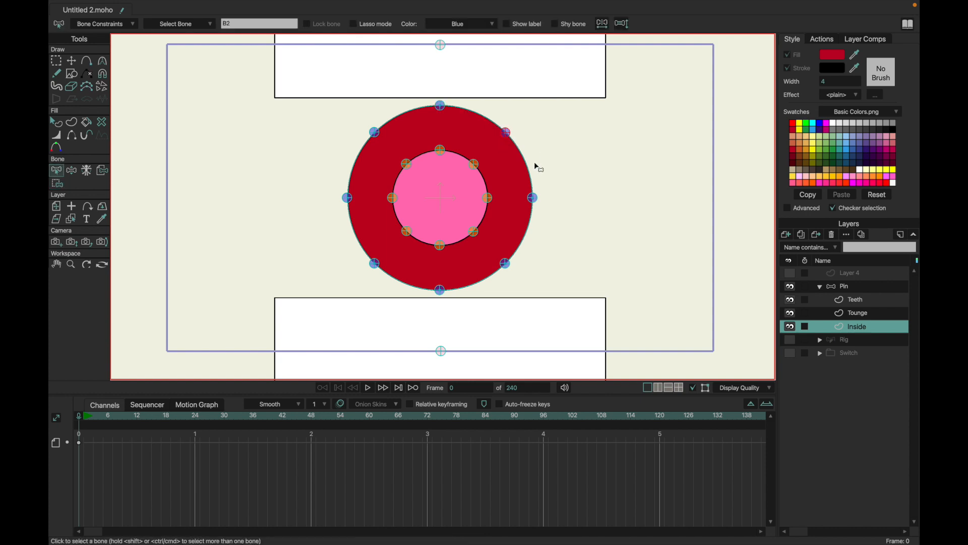
key(i)
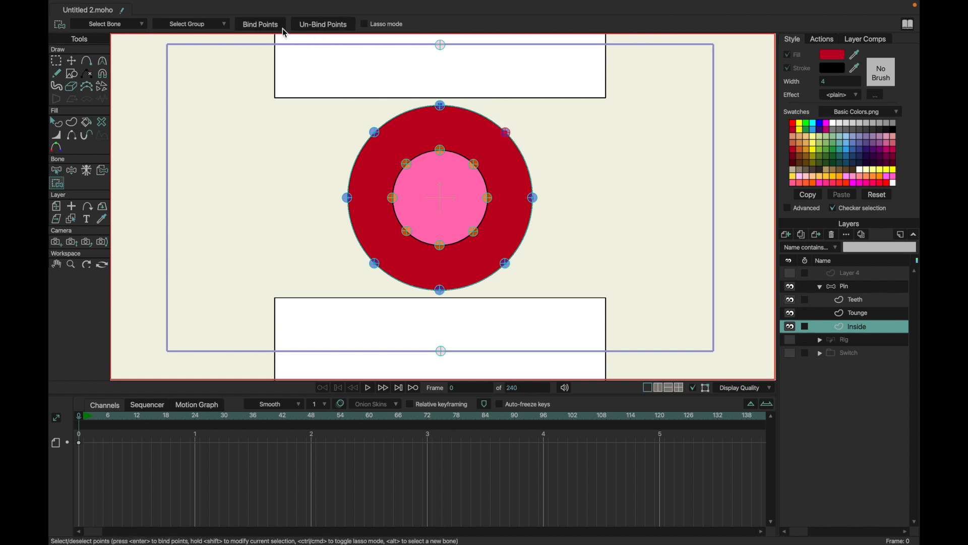
key(b)
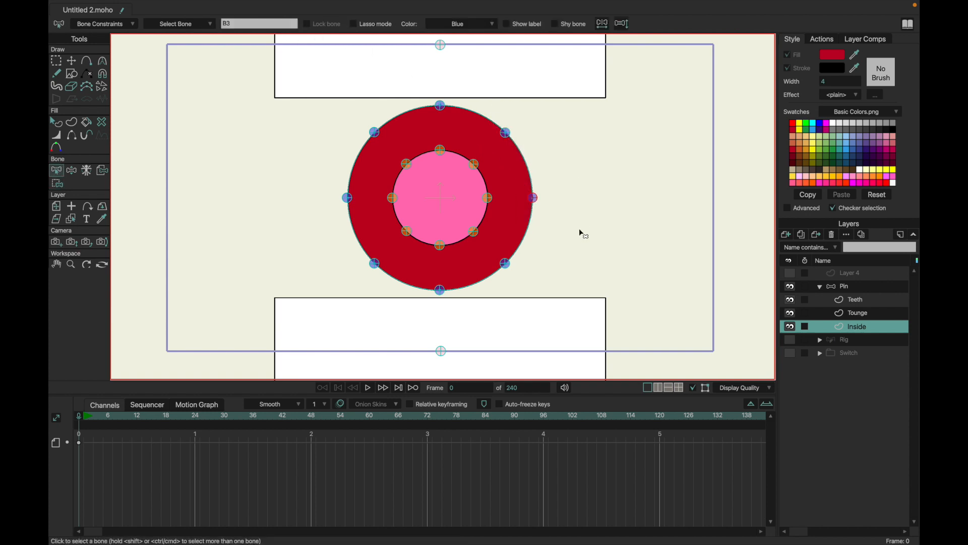
key(i)
click(269, 29)
key(b)
key(i)
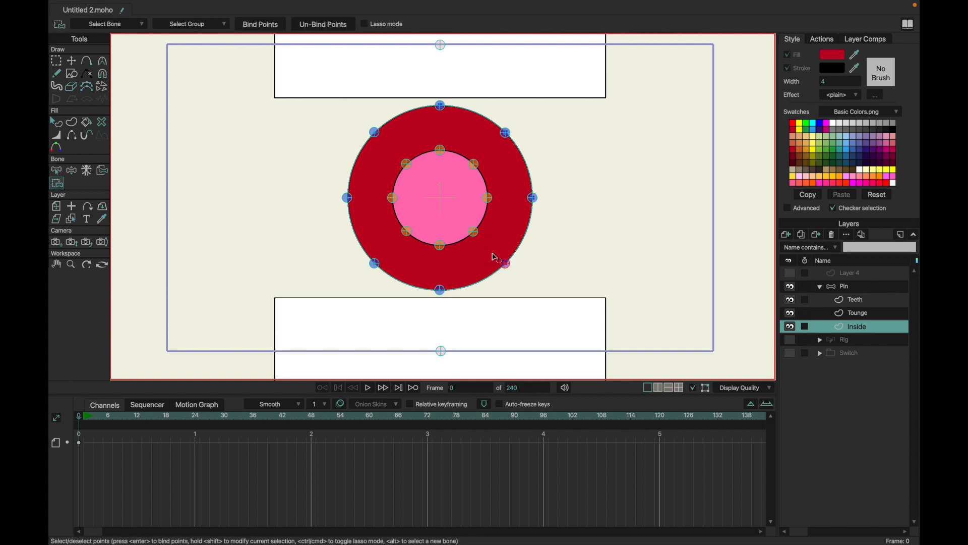
Bind the red circle's bottom, lower-left, left and upper-left points to their matching blue pin bones.
key(b)
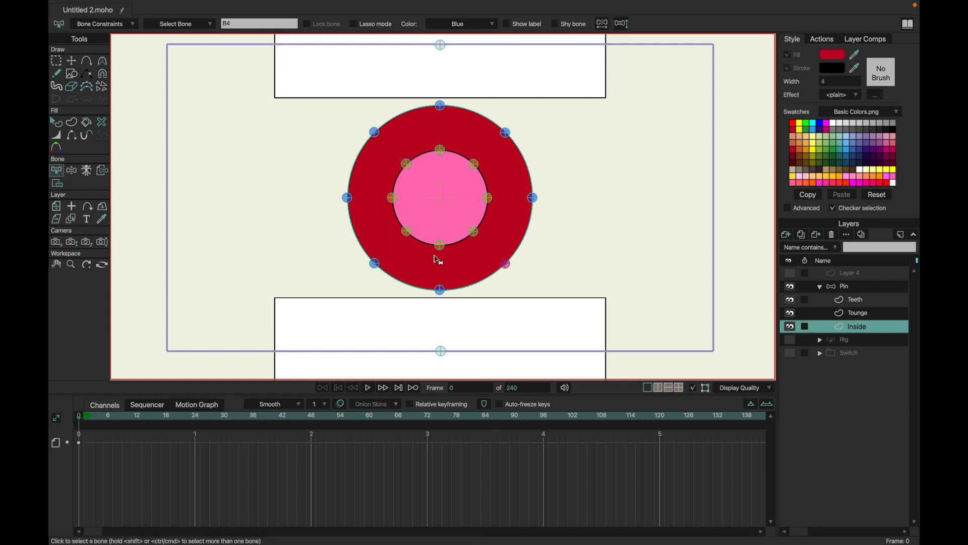
key(i)
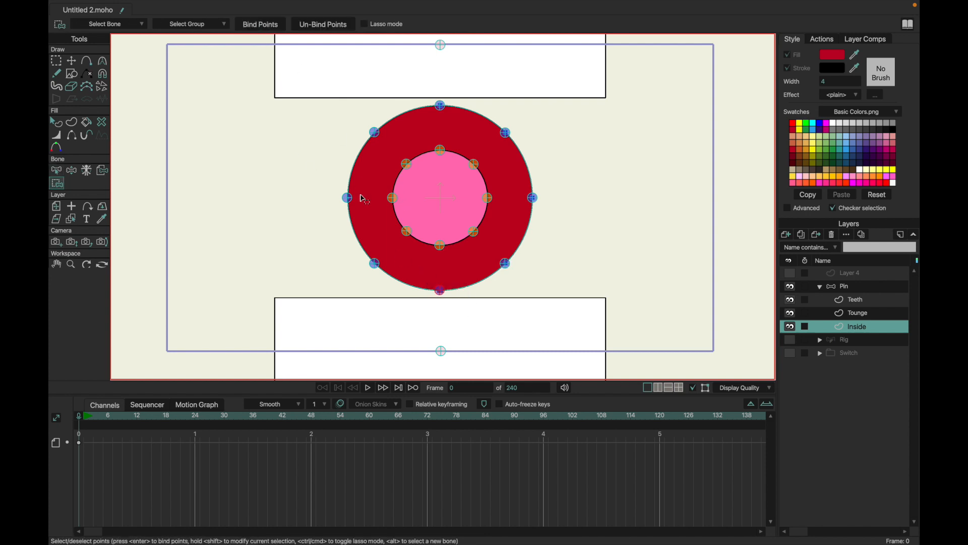
mouse_move(353, 249)
mouse_down()
mouse_move(383, 281)
mouse_move(348, 237)
mouse_up()
click(267, 26)
mouse_move(331, 185)
mouse_down()
mouse_move(372, 228)
mouse_move(330, 175)
mouse_up()
mouse_move(350, 114)
mouse_down()
mouse_move(397, 158)
mouse_move(360, 114)
mouse_up()
click(273, 24)
key(b)
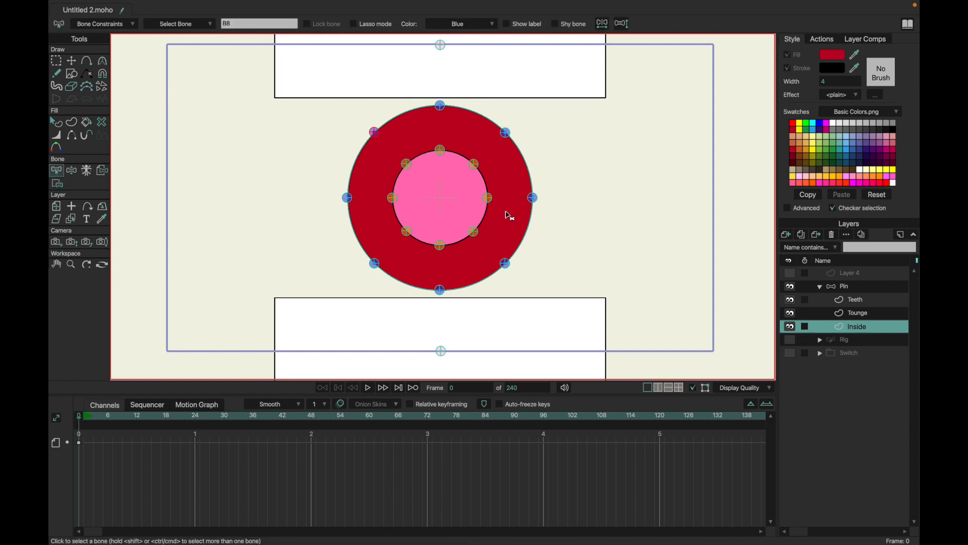
On the Teeth layer, bind the upper rectangle's four corner points to the upper teeth pin bone.
click(842, 302)
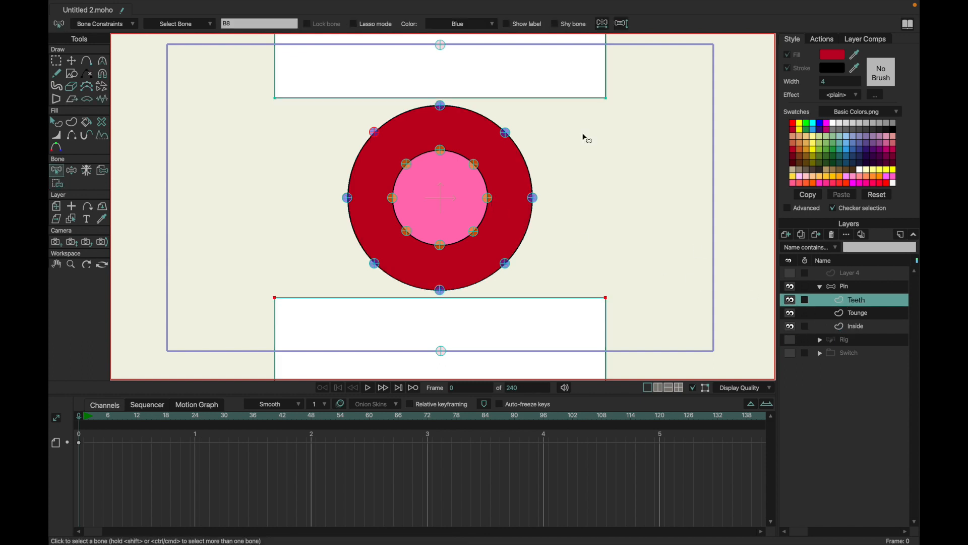
scroll(460, 69, up, 3)
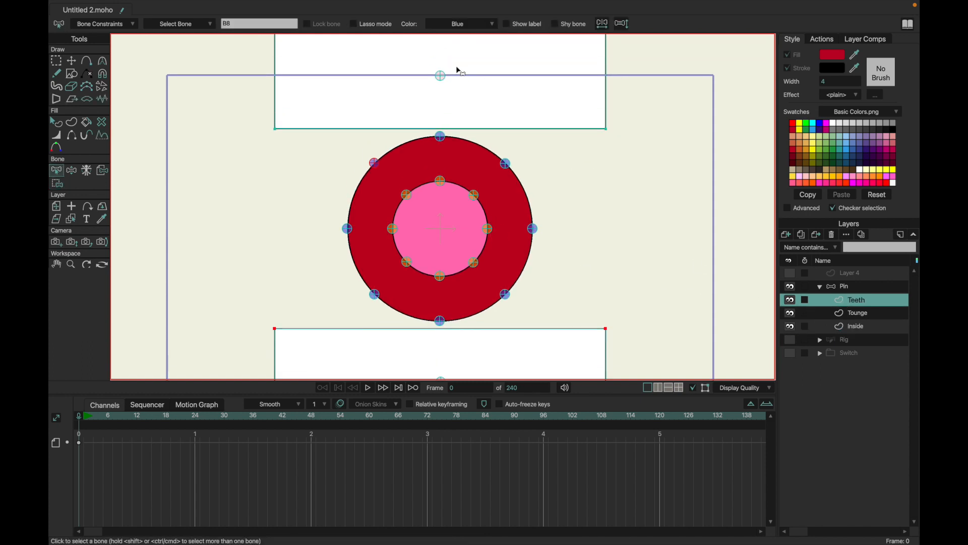
click(456, 96)
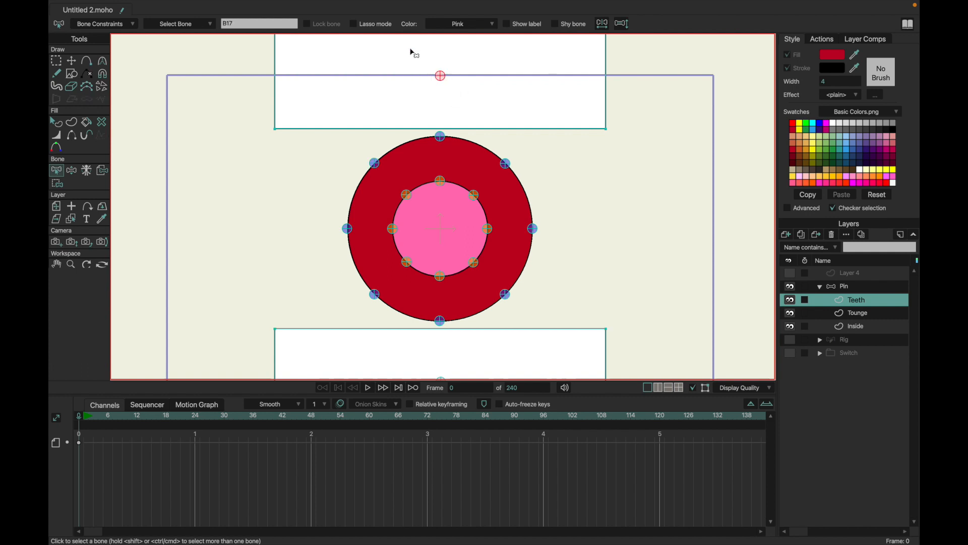
scroll(456, 96, up, 5)
key(i)
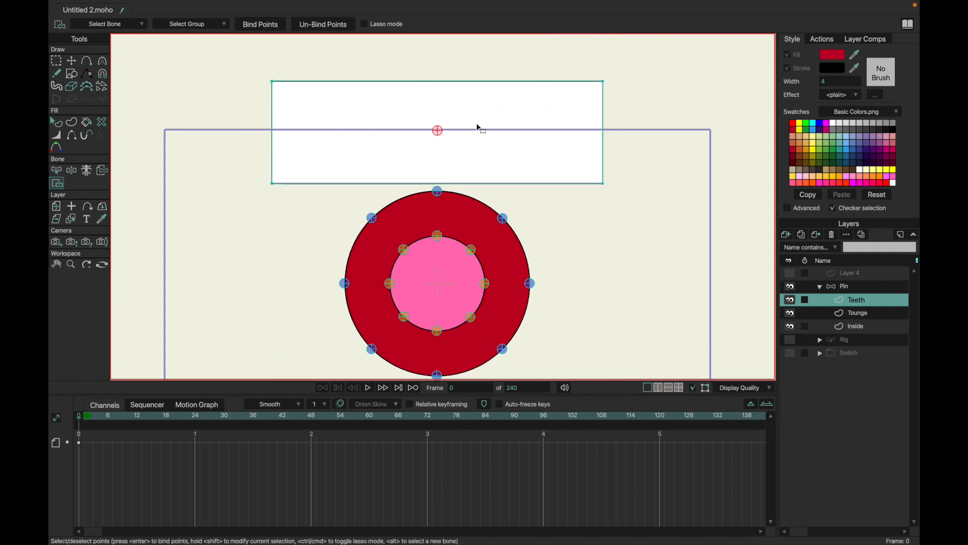
click(349, 158)
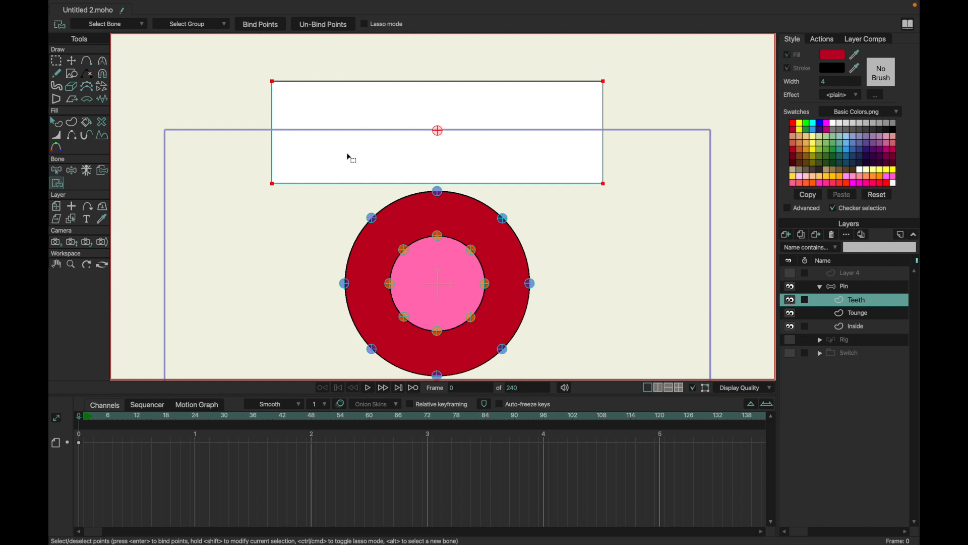
click(278, 29)
On the Teeth layer, bind the lower rectangle's four corner points to the lower teeth pin bone.
scroll(367, 147, down, 15)
key(b)
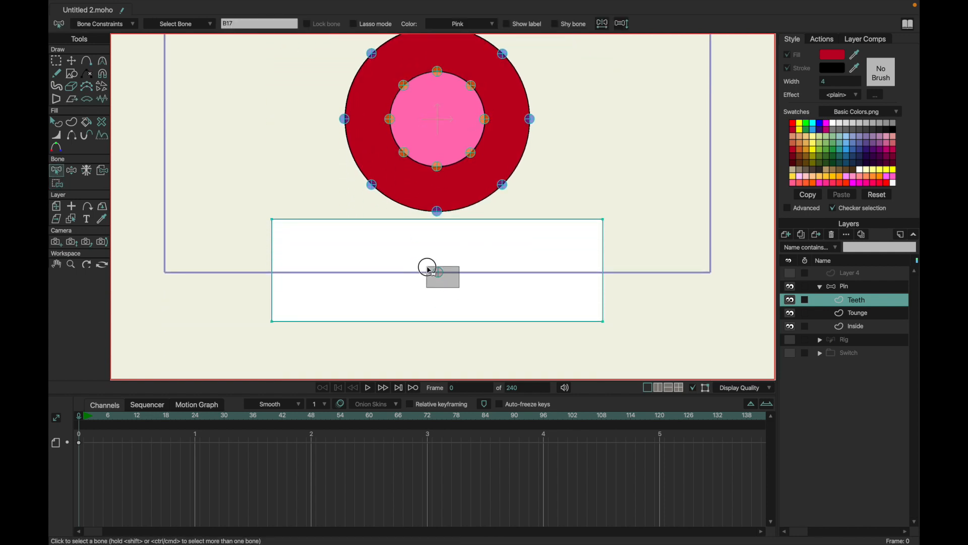
key(i)
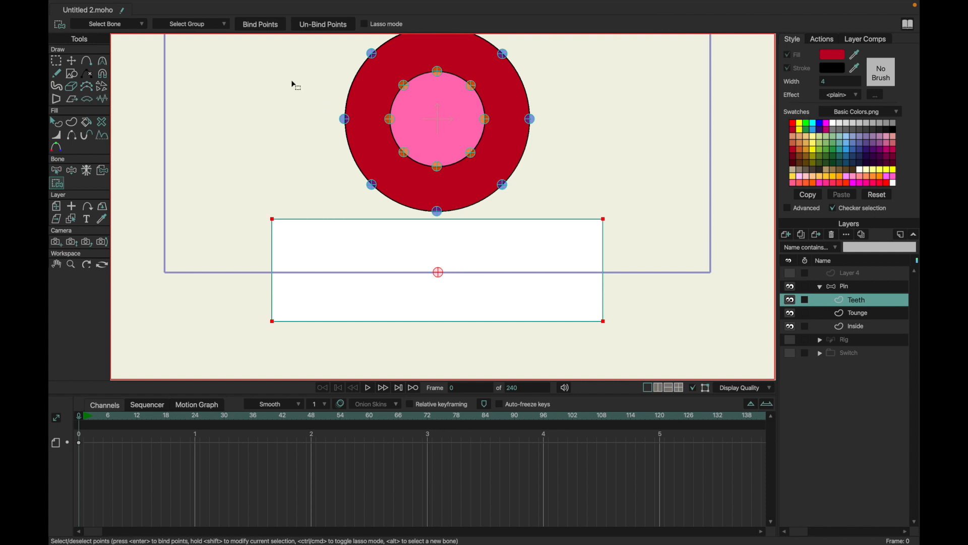
click(267, 29)
scroll(331, 177, up, 5)
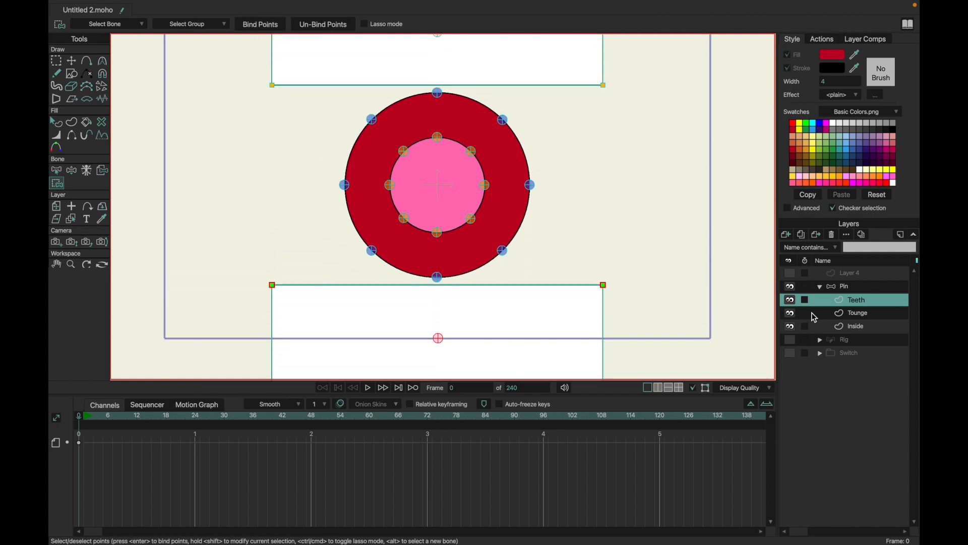
On the Tounge layer, bind the pink circle's top and upper-right points to their matching orange pin bones.
key(b)
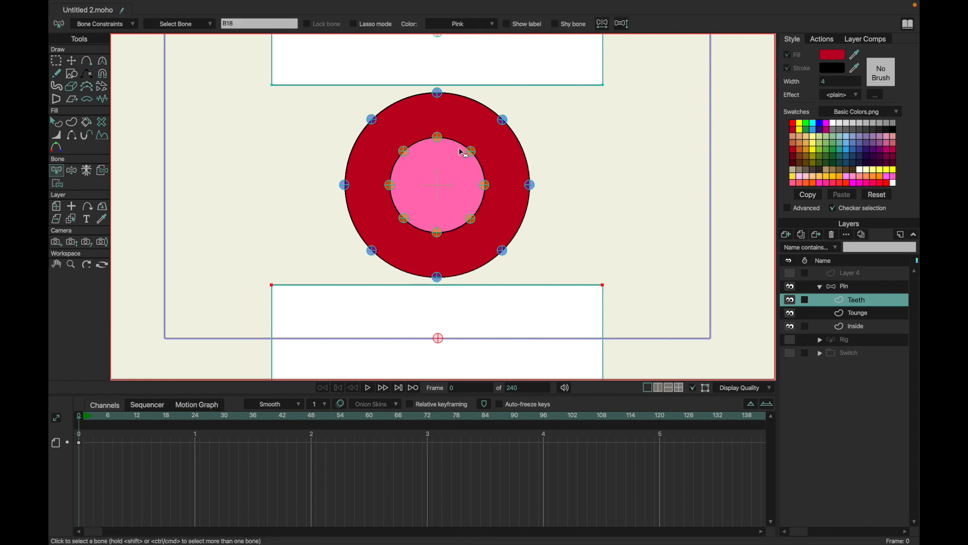
click(834, 315)
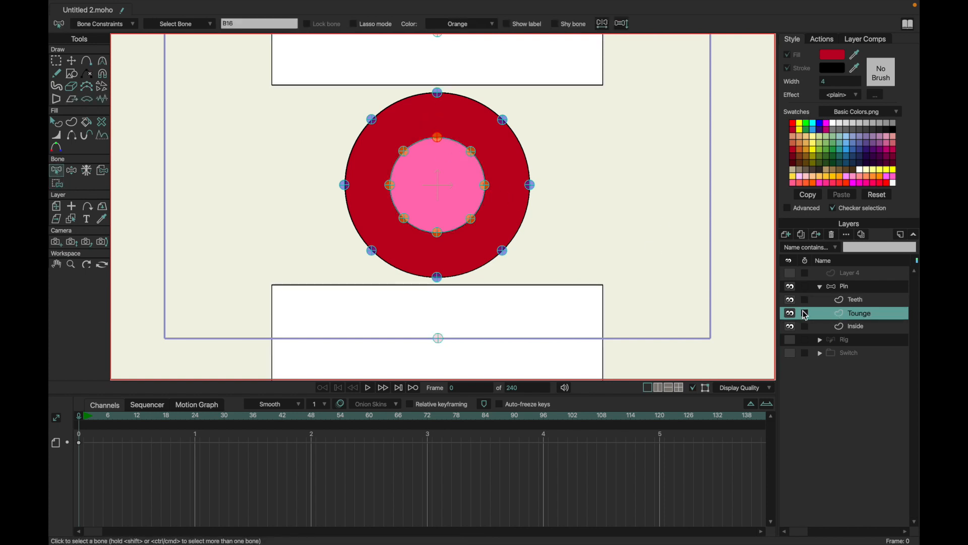
key(i)
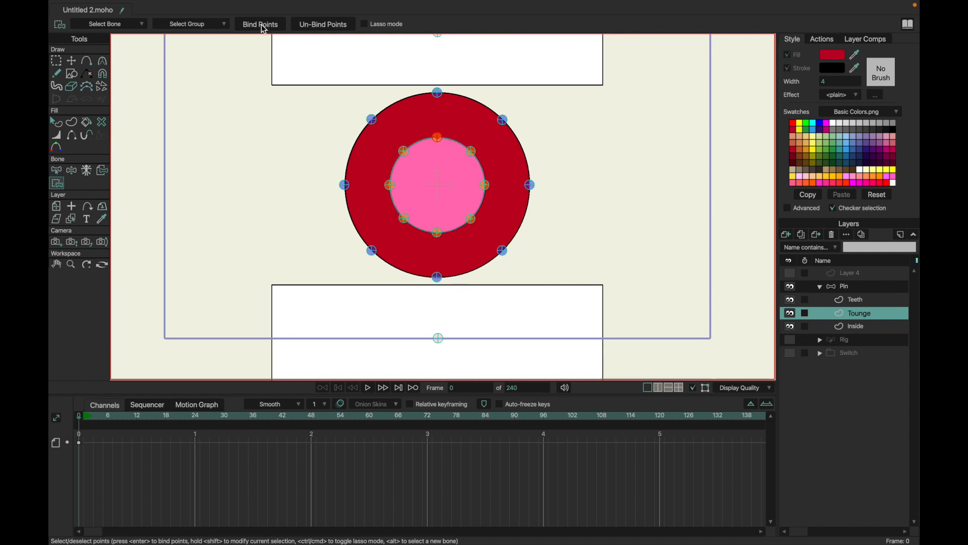
key(b)
click(490, 165)
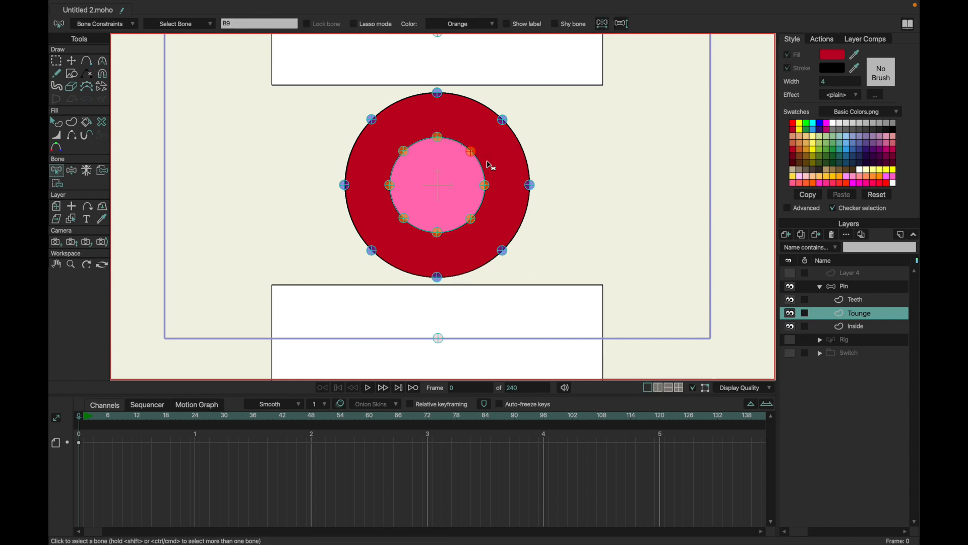
key(i)
click(267, 26)
Bind the pink circle's right and lower-right points to their matching orange pin bones.
key(b)
click(487, 187)
key(i)
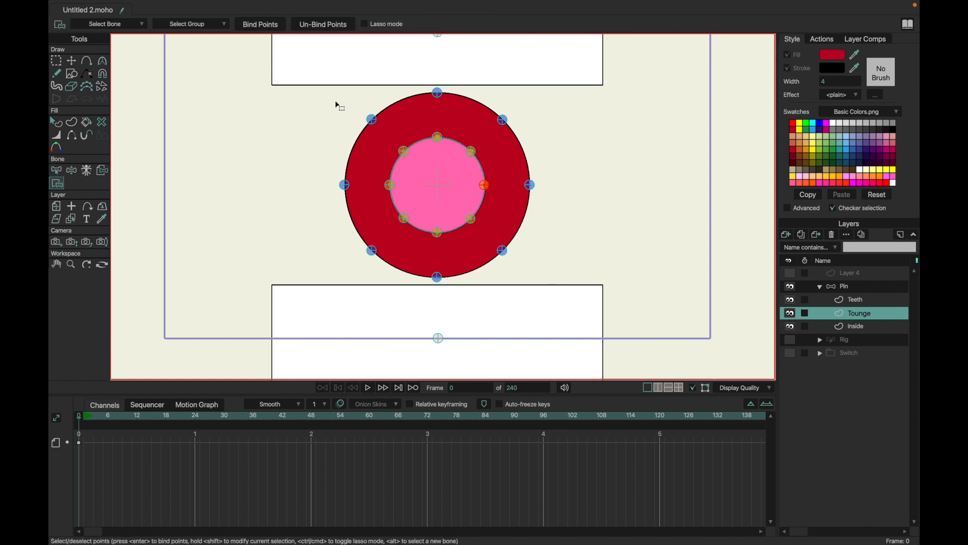
click(261, 27)
key(b)
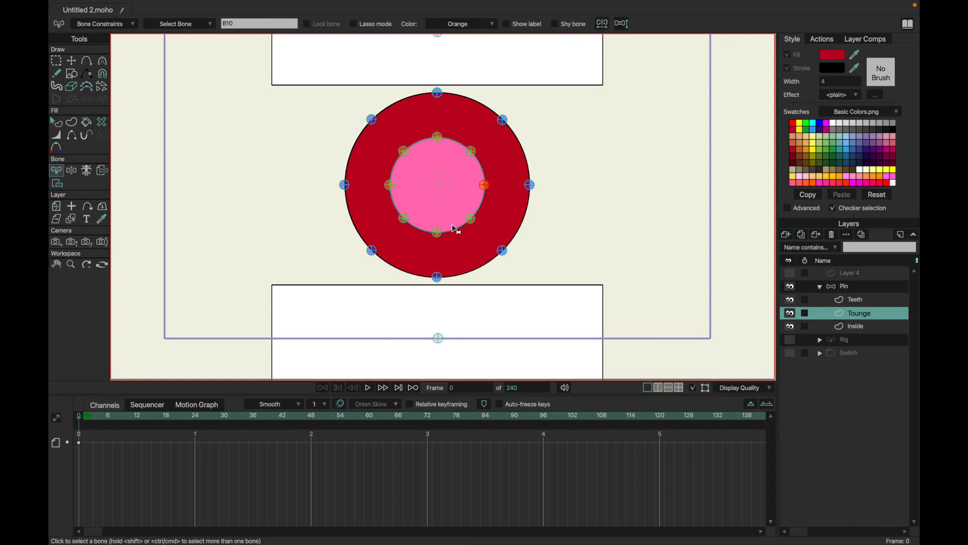
key(i)
click(469, 217)
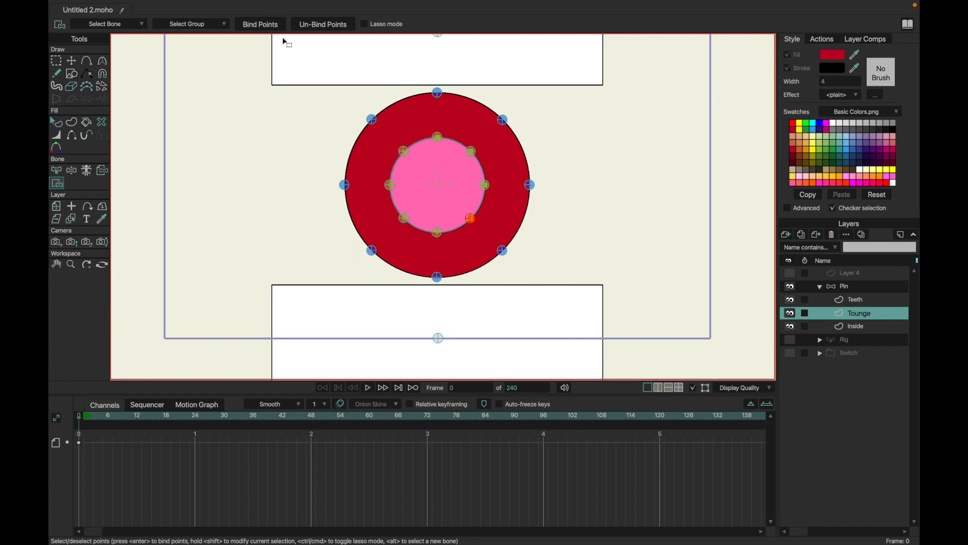
Bind the pink circle's bottom and lower-left points to their matching orange pin bones.
click(437, 232)
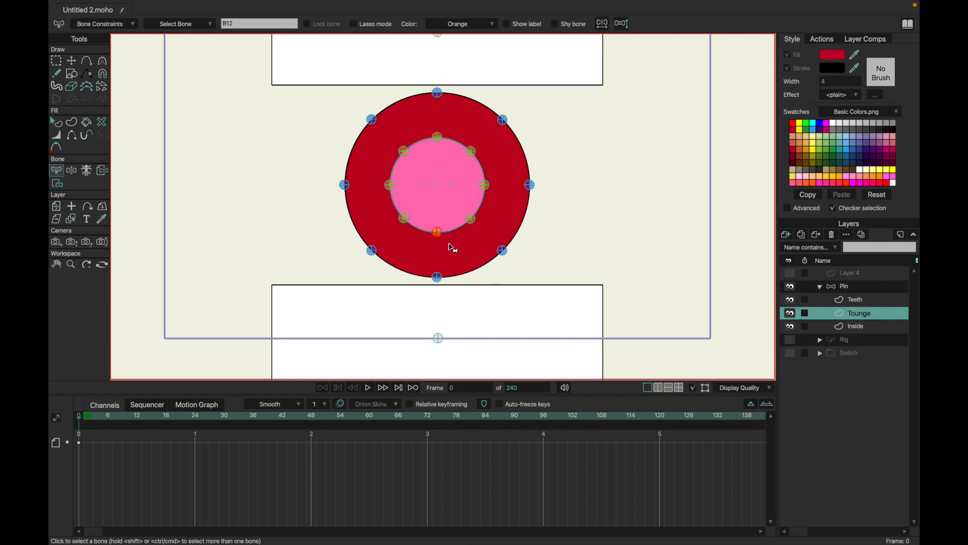
drag(448, 243, 421, 221)
click(264, 25)
mouse_move(391, 209)
mouse_down()
mouse_move(421, 233)
mouse_move(396, 209)
mouse_up()
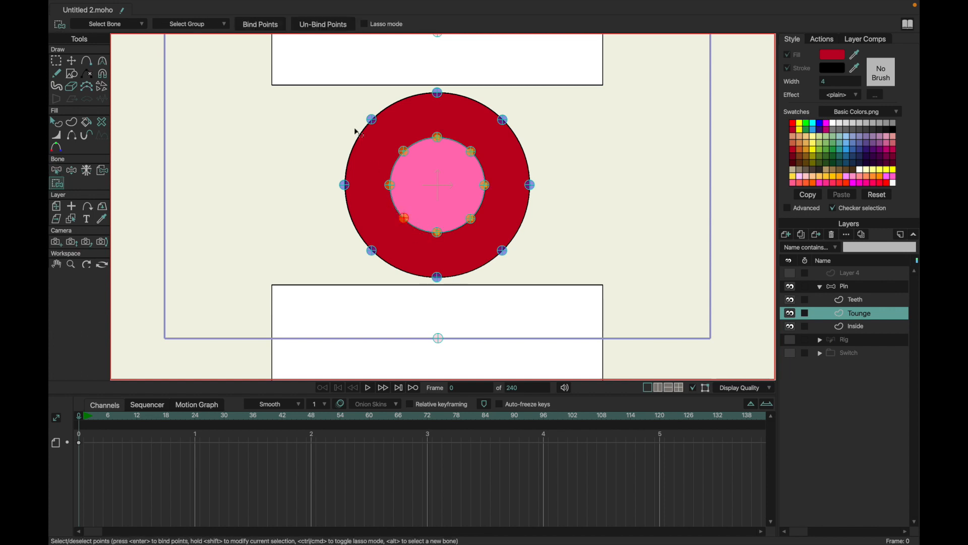
click(268, 28)
Bind the pink circle's left and upper-left points to their matching orange pin bones.
drag(374, 164, 403, 199)
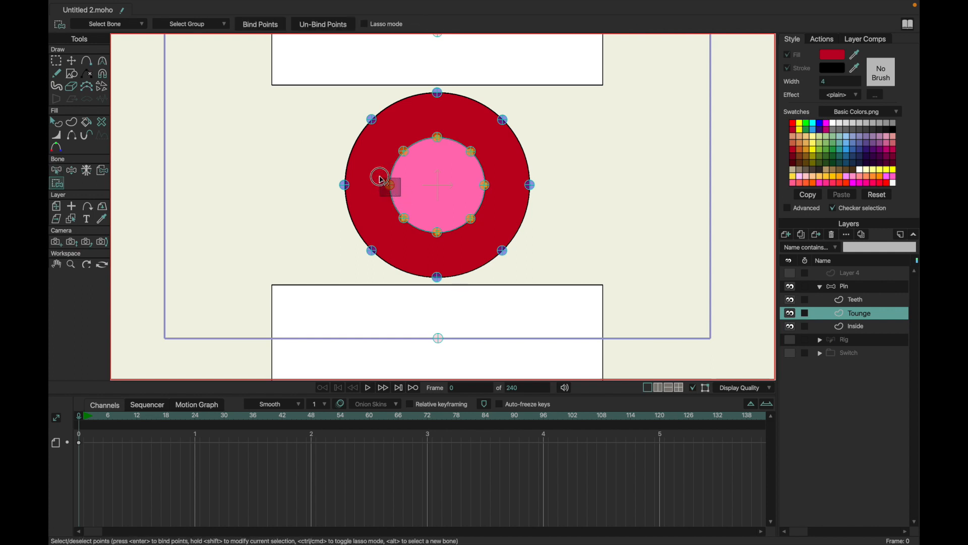
click(260, 24)
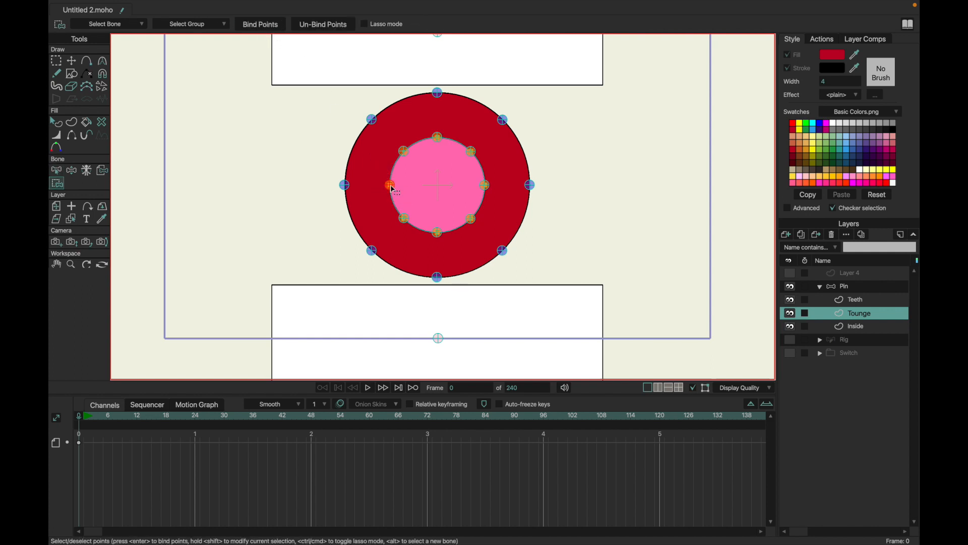
key(z)
click(404, 151)
key(i)
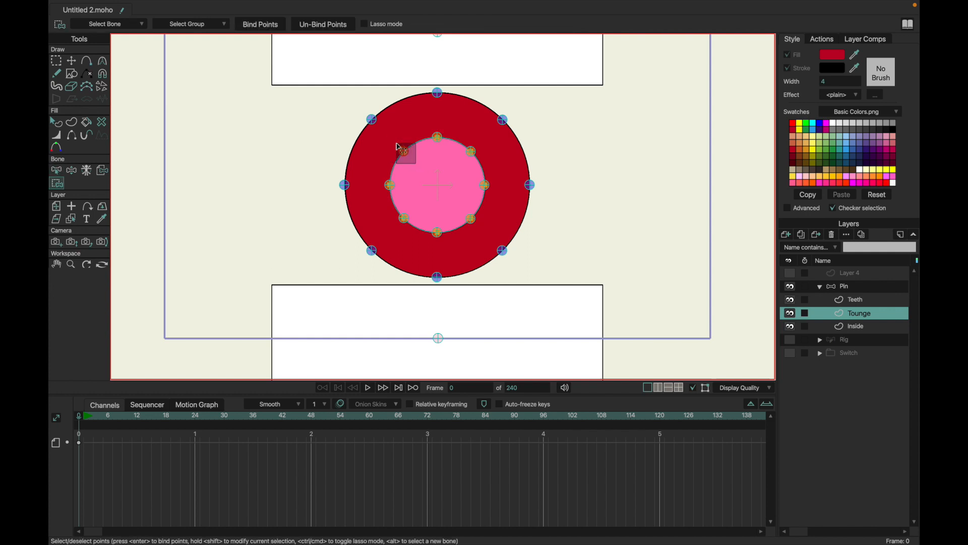
click(267, 25)
On the Pin layer at frame 1, test the rig by pulling the tongue and mouth-interior pin bones outward with Manipulate Bones.
click(835, 286)
click(820, 286)
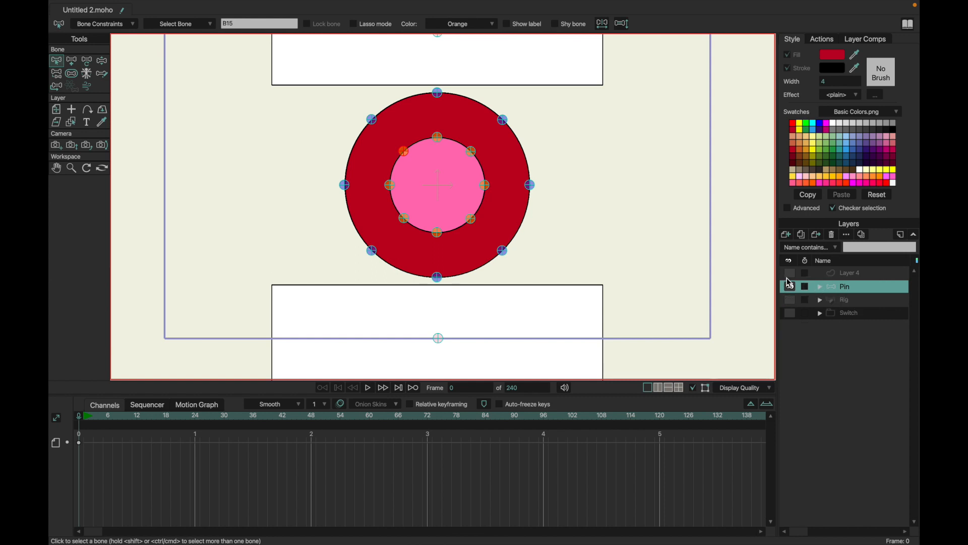
key(Right)
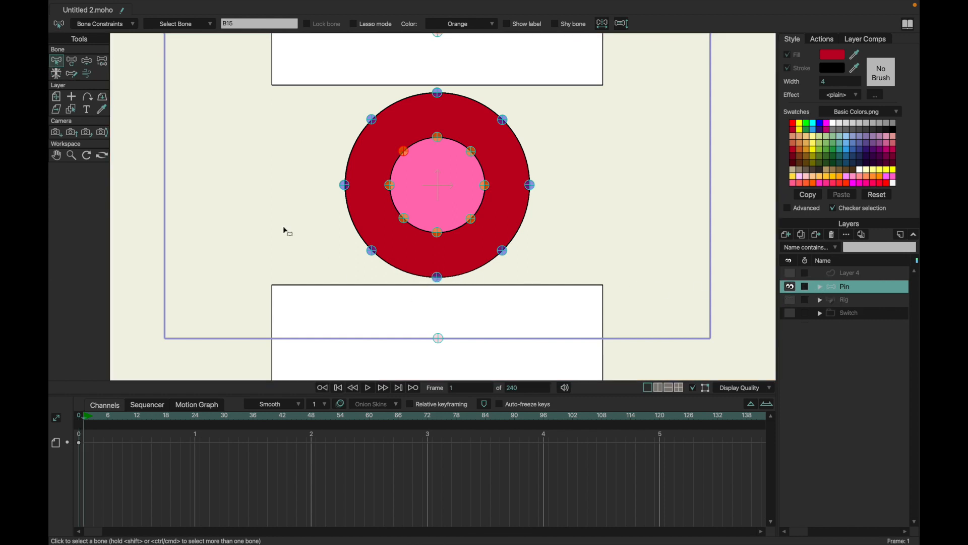
click(87, 61)
drag(344, 189, 299, 141)
drag(391, 186, 358, 179)
drag(485, 185, 508, 185)
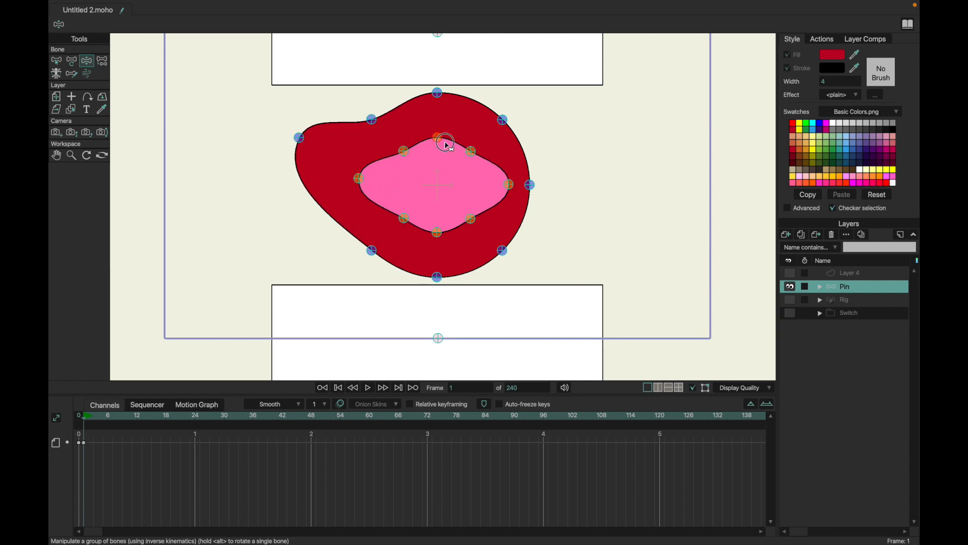
drag(446, 144, 446, 129)
drag(438, 234, 439, 258)
drag(499, 119, 533, 128)
drag(503, 250, 531, 271)
drag(371, 250, 358, 271)
Test moving the lower and upper teeth pin bones over the mouth and stretching the tongue's right pin bone sideways and back.
drag(438, 338, 449, 280)
scroll(447, 300, up, 5)
drag(450, 136, 449, 186)
scroll(450, 186, down, 2)
scroll(452, 187, down, 2)
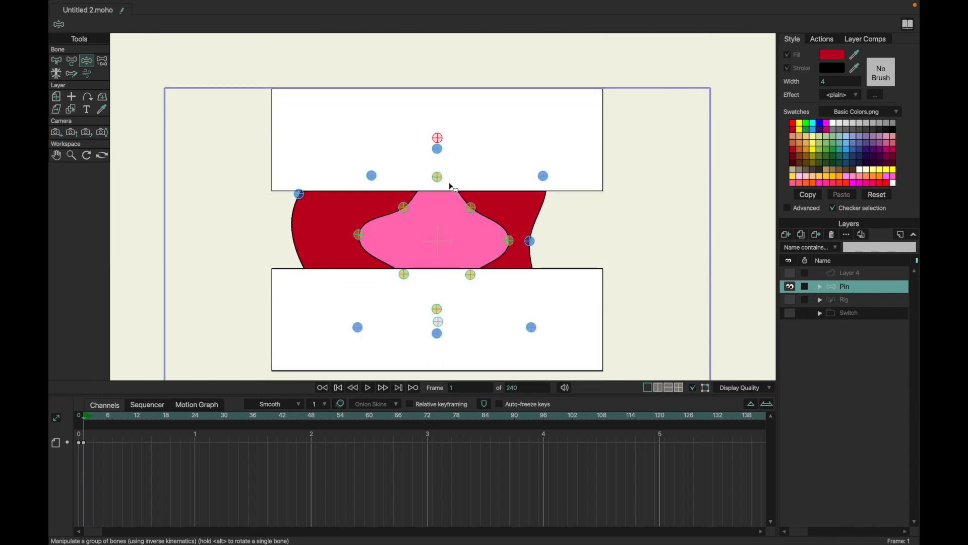
drag(509, 243, 598, 225)
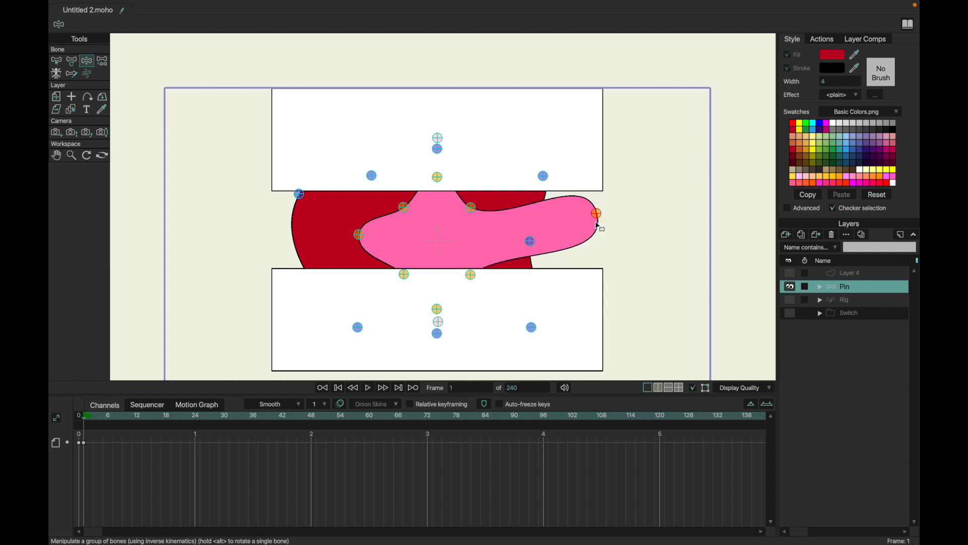
scroll(583, 211, down, 5)
drag(591, 168, 510, 199)
Delete the test pose's keyframe at frame 1.
scroll(480, 198, up, 2)
scroll(484, 200, up, 1)
click(84, 443)
key(Delete)
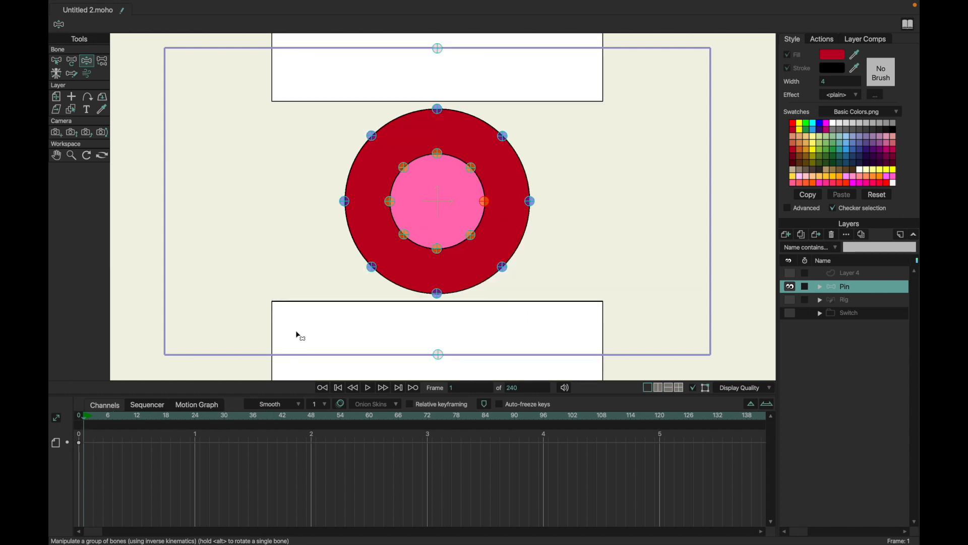
Show the Rig layer's mouth in place of the Pin layer for comparison, then restore the Pin layer's visibility.
scroll(335, 268, down, 1)
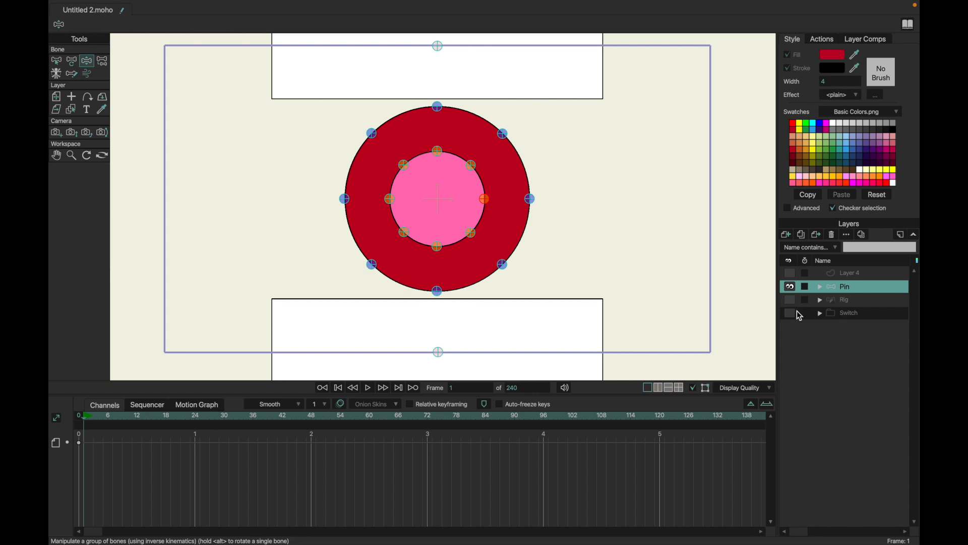
click(789, 287)
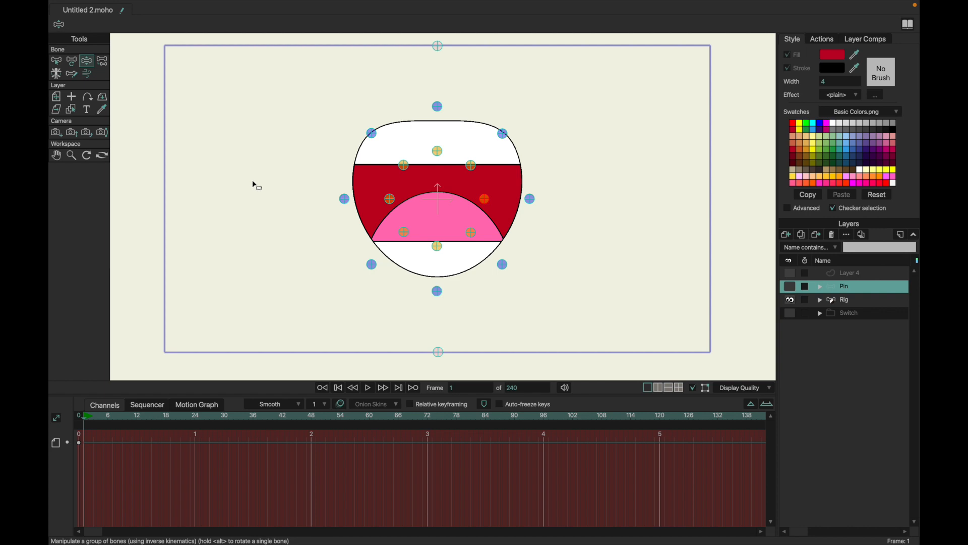
click(790, 299)
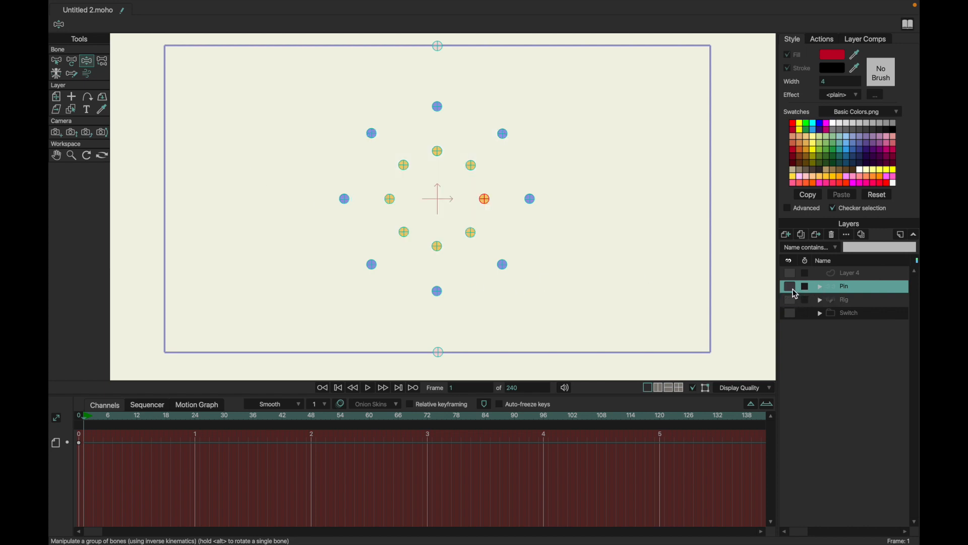
click(790, 286)
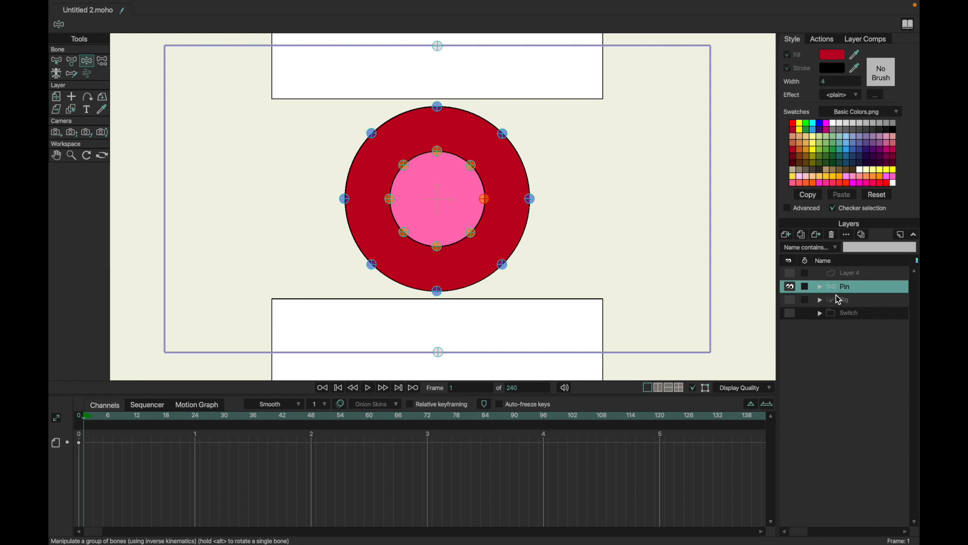
Expand the Pin layer and enable group masking in its layer settings so the shapes outside the mask are hidden.
click(820, 286)
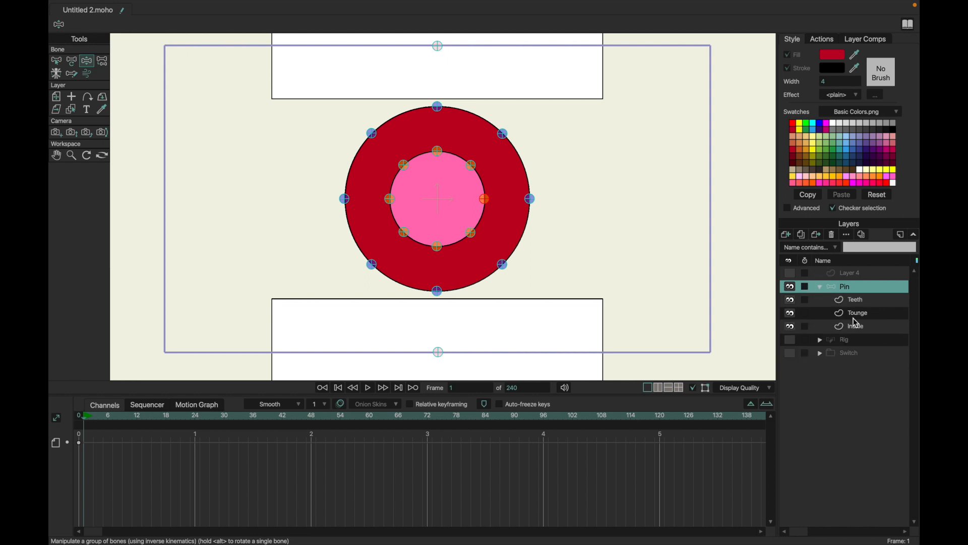
double_click(853, 287)
click(693, 119)
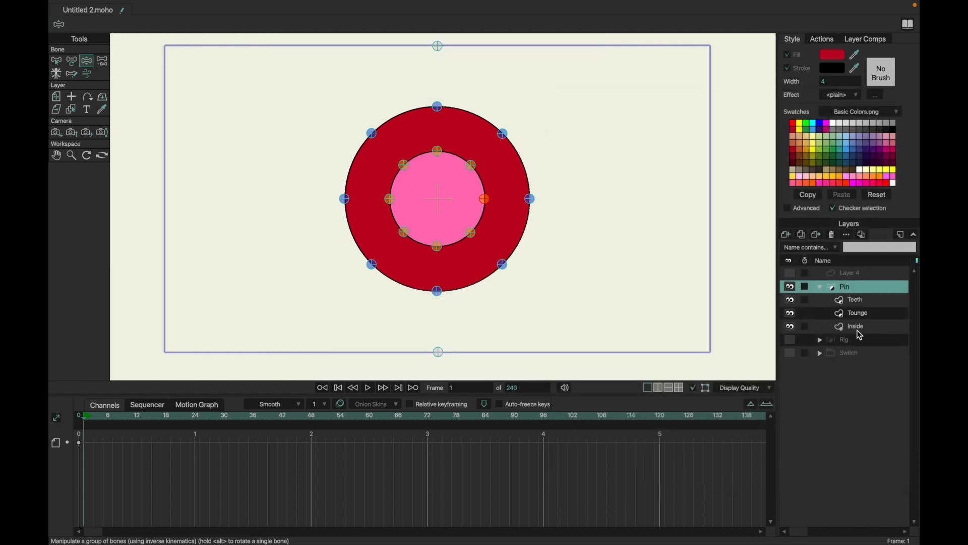
Set the Inside layer's masking to "+ Add to mask".
double_click(860, 328)
click(710, 116)
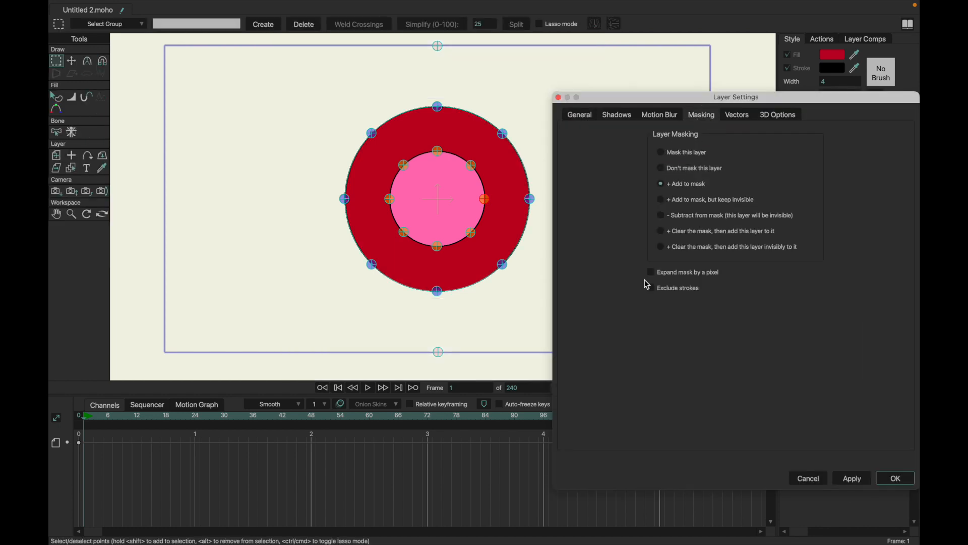
key(Return)
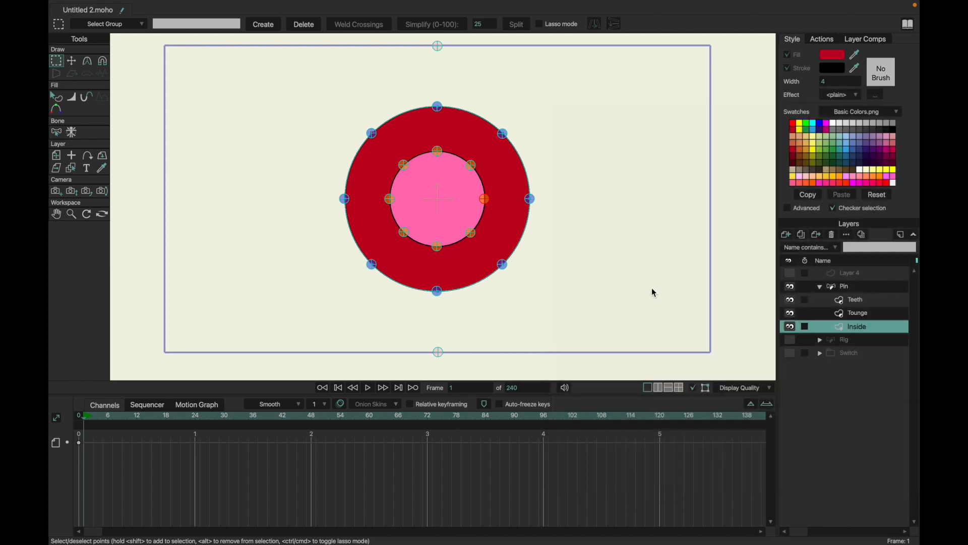
Add an upright control bone about 0.34 long on the Pin layer, beside the mouth, at frame 0.
click(847, 319)
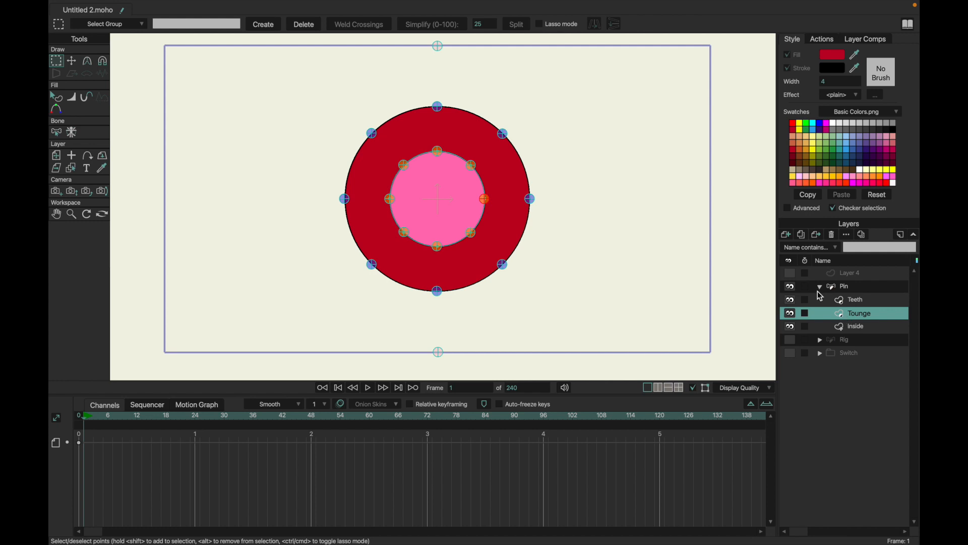
key(Left)
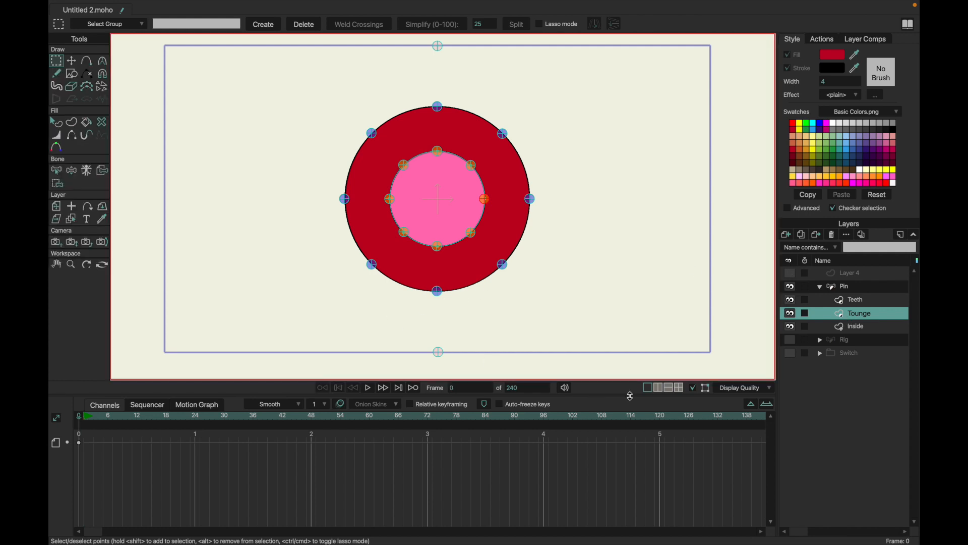
click(830, 286)
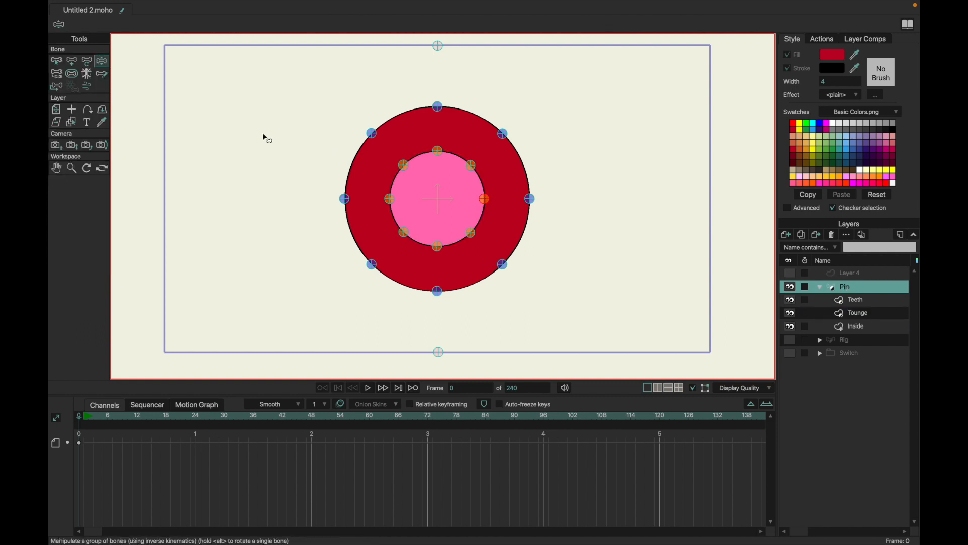
click(72, 61)
click(56, 60)
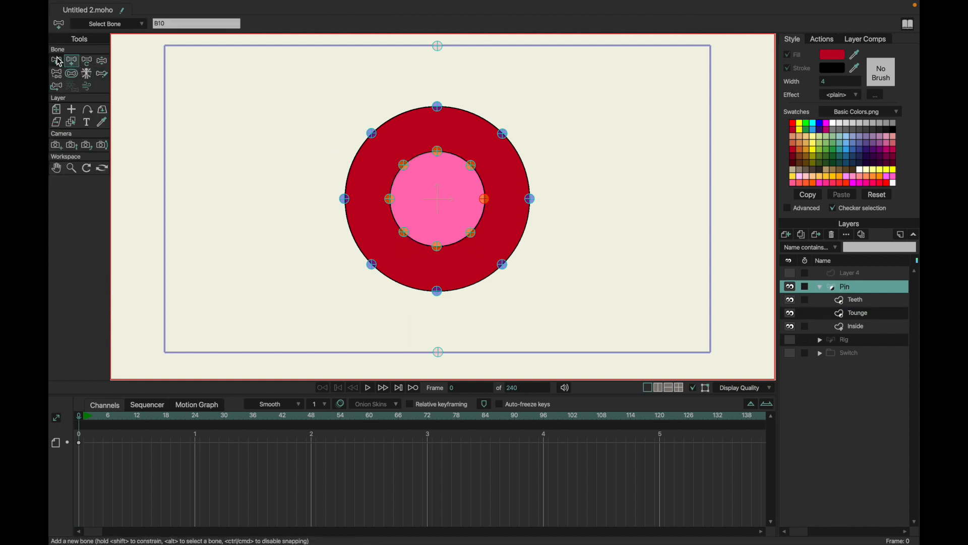
click(62, 74)
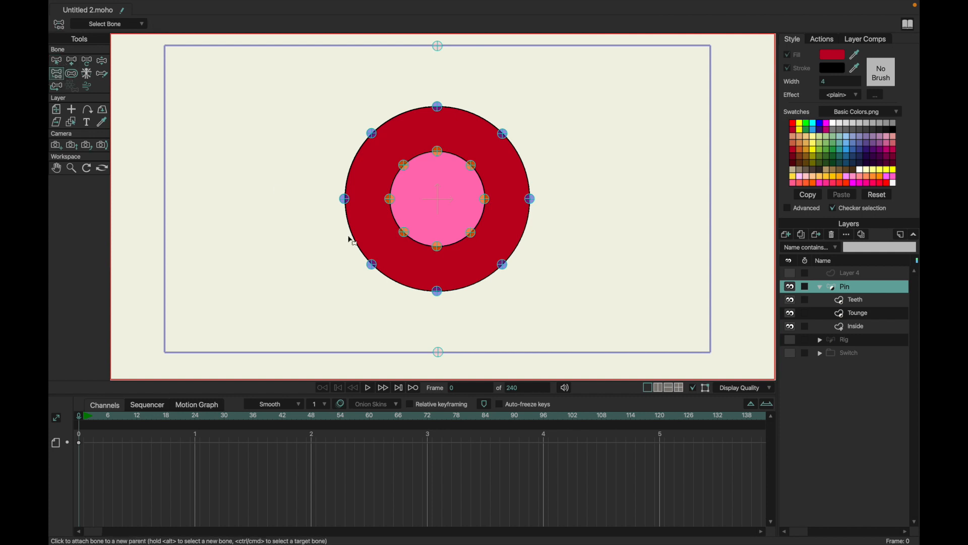
scroll(555, 319, down, 2)
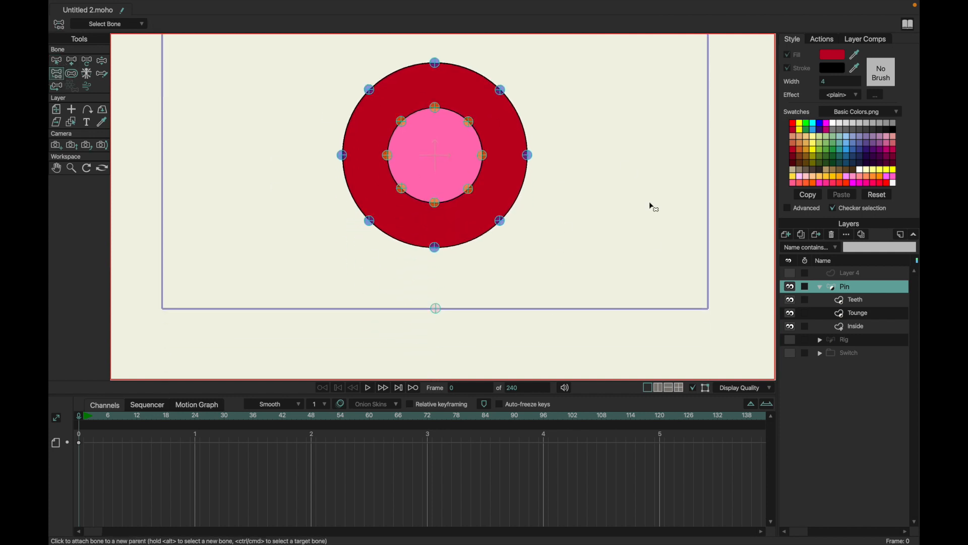
scroll(294, 199, up, 2)
click(93, 64)
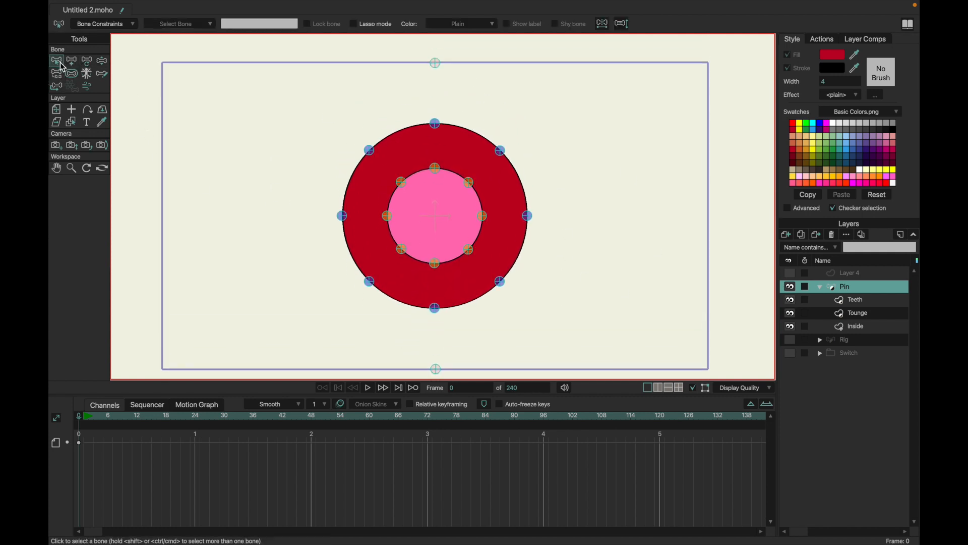
click(73, 61)
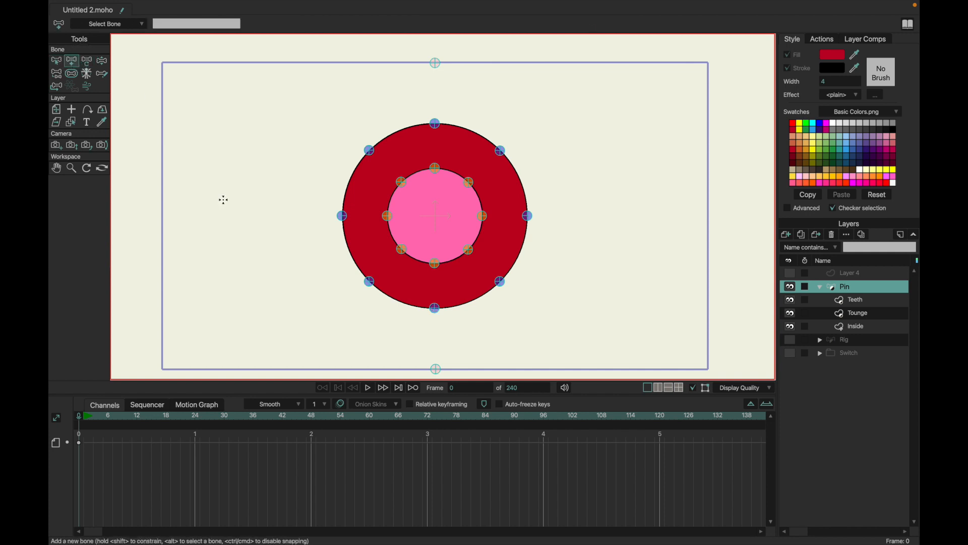
drag(220, 172, 226, 120)
Duplicate the control bone directly below the original and show the strength regions of both bones.
key(t)
drag(220, 168, 225, 283)
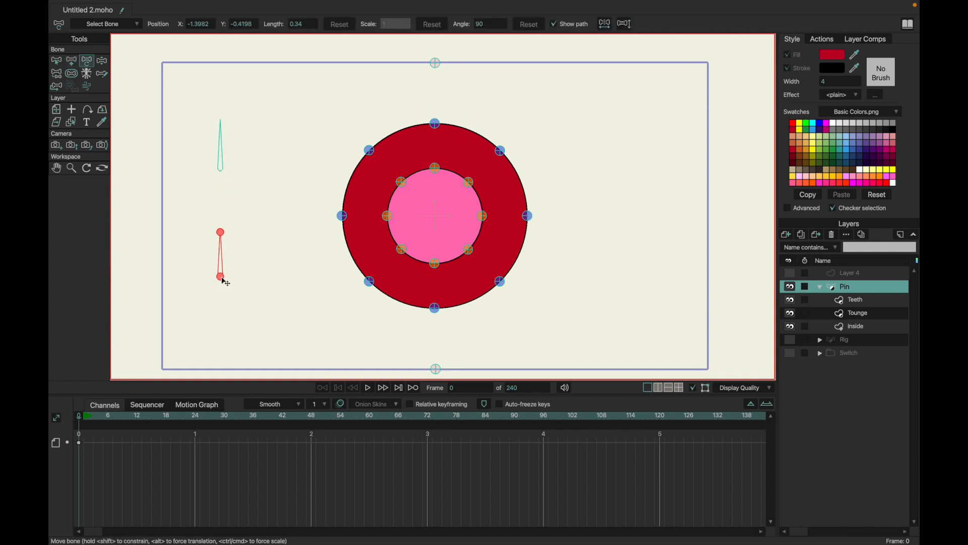
key(p)
key(t)
key(b)
drag(193, 142, 259, 314)
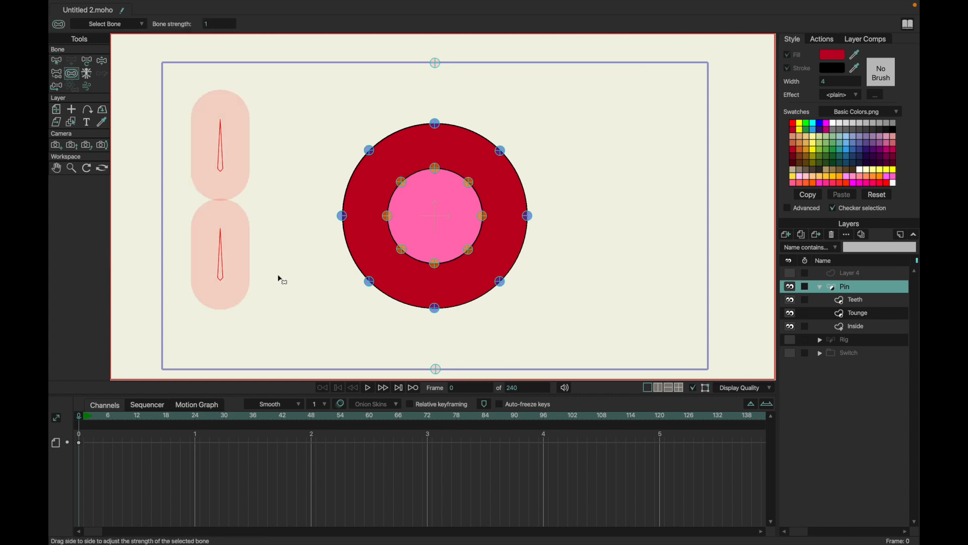
key(t)
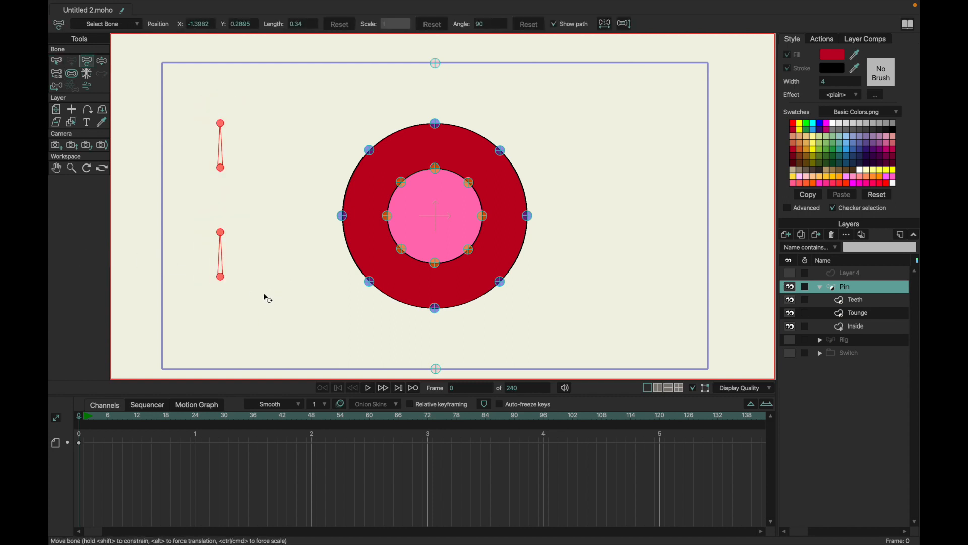
Space the two control bones farther apart by moving the upper one up and the lower one down.
click(242, 303)
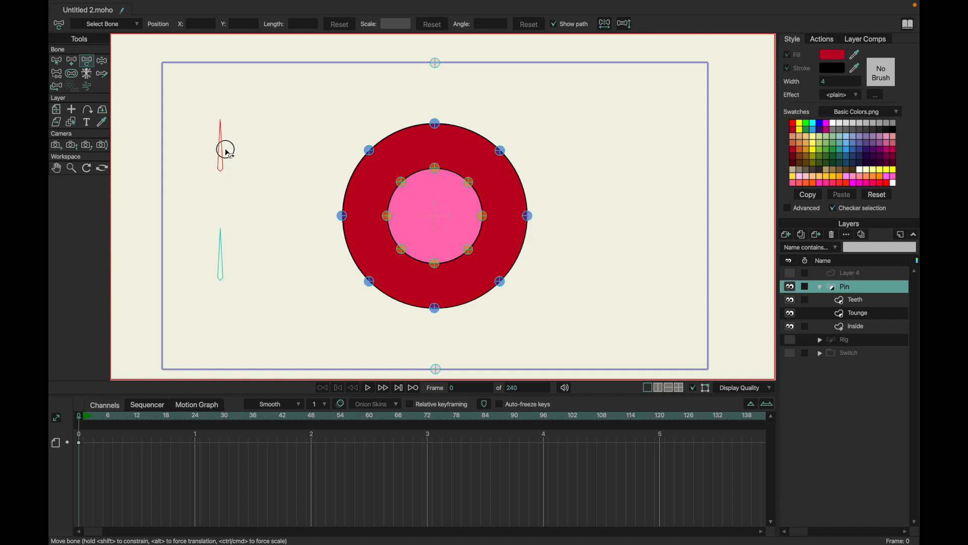
drag(222, 169, 223, 149)
drag(218, 276, 220, 300)
Enable angle constraints on both control bones beside the mouth.
key(z)
drag(191, 106, 262, 312)
click(116, 26)
click(83, 40)
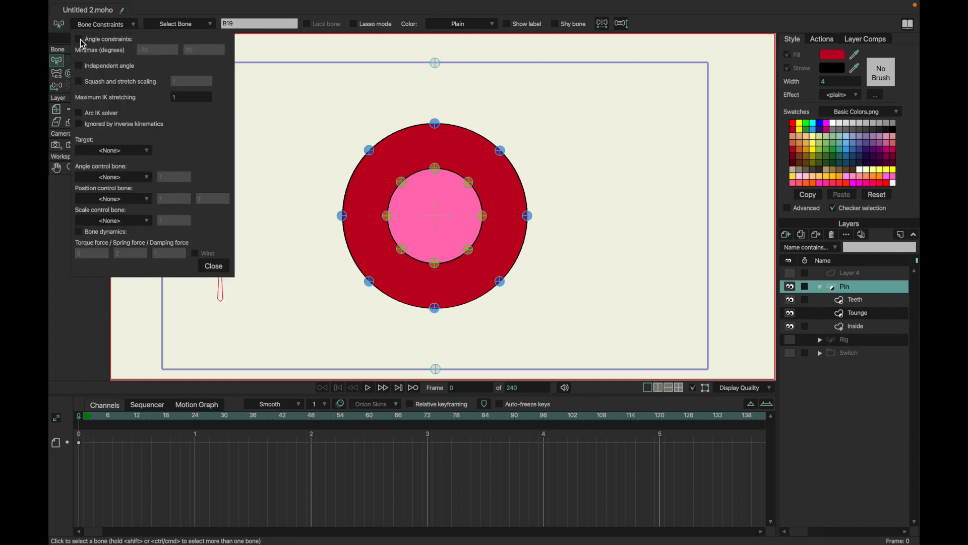
click(215, 264)
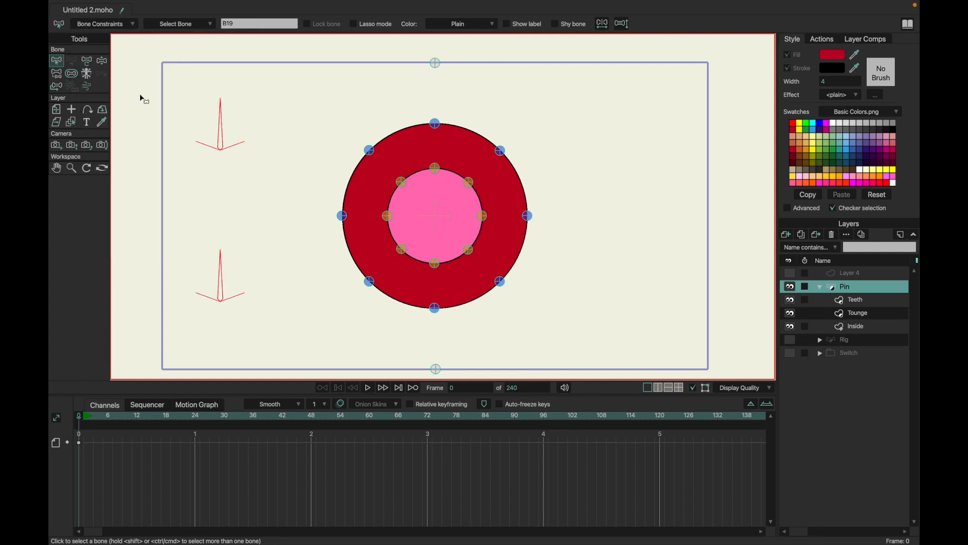
Show the labels of both control bones and rename the upper one "Tounge: In/Out".
click(509, 24)
click(218, 125)
click(260, 24)
text(Tounge: In/Out)
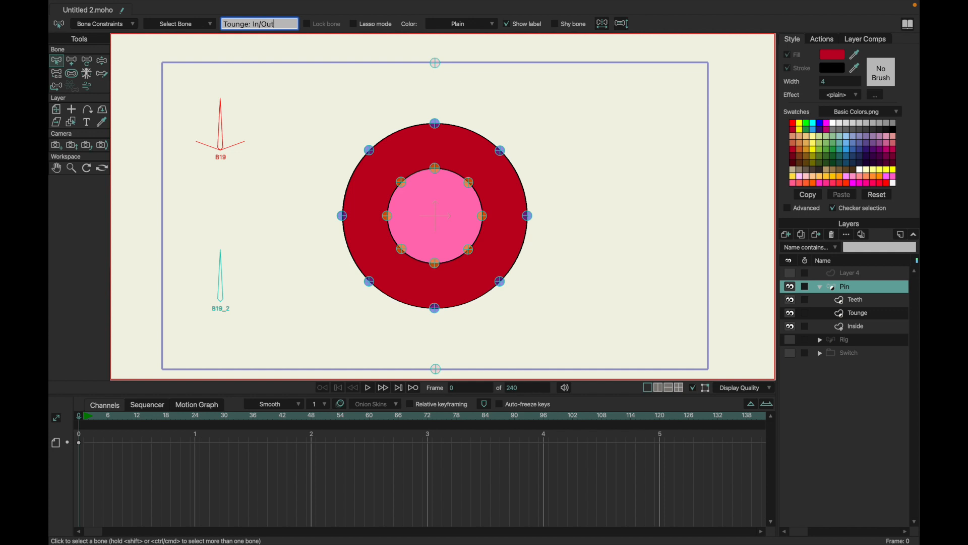
key(Return)
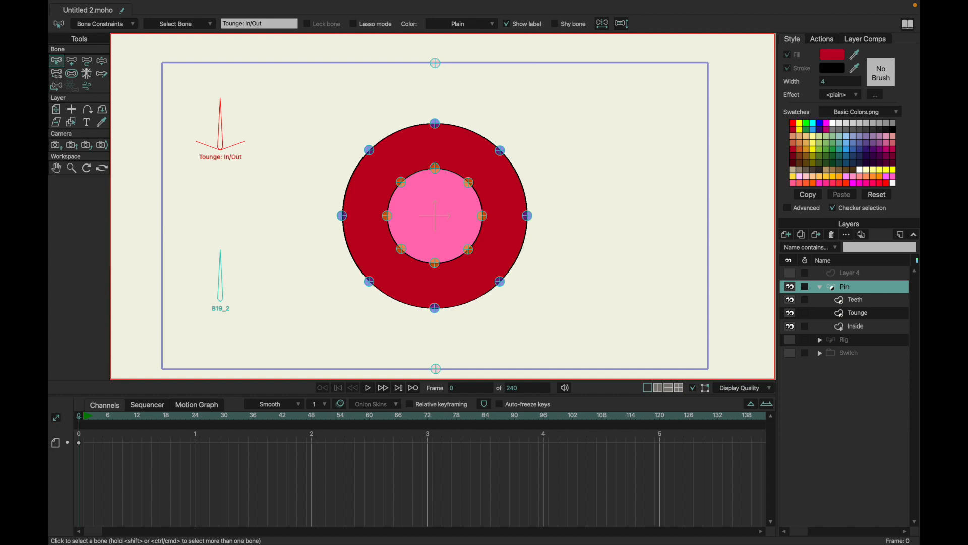
Rename the lower control bone "Edges: Sharp/Smooth".
click(224, 281)
click(243, 22)
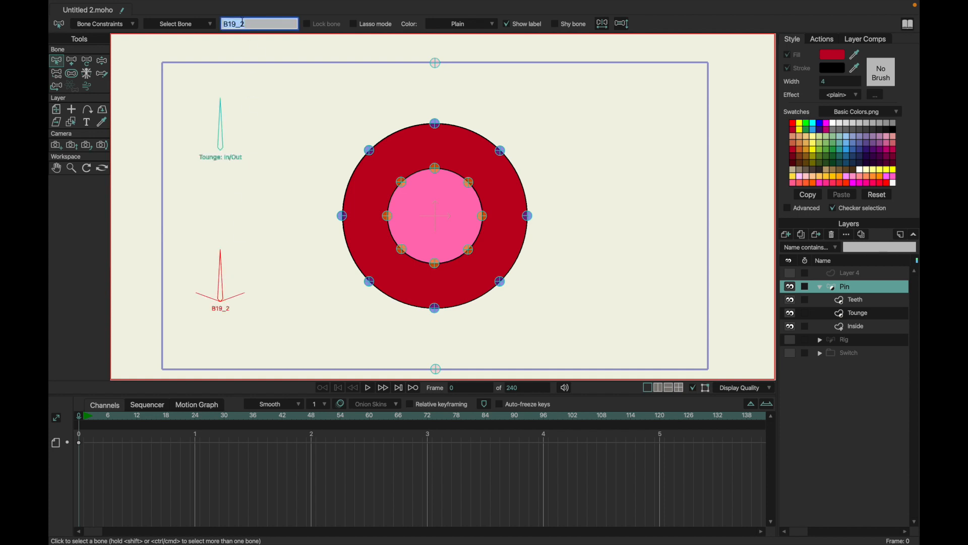
key(super+a)
text(E)
text(th)
key(Return)
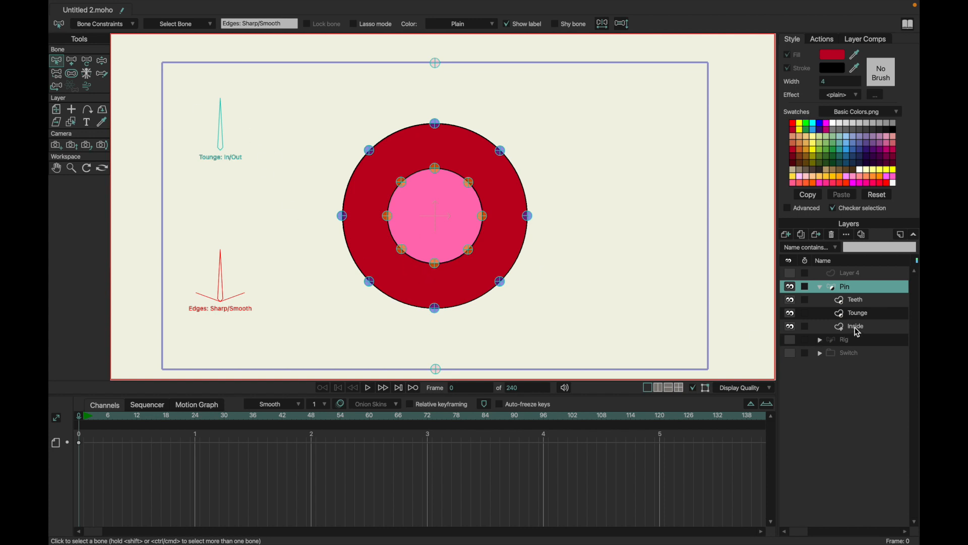
Create two smart bone actions for the lower control bone, "Edges: Sharp/Smooth" and "Edges: Sharp/Smooth 2".
click(816, 40)
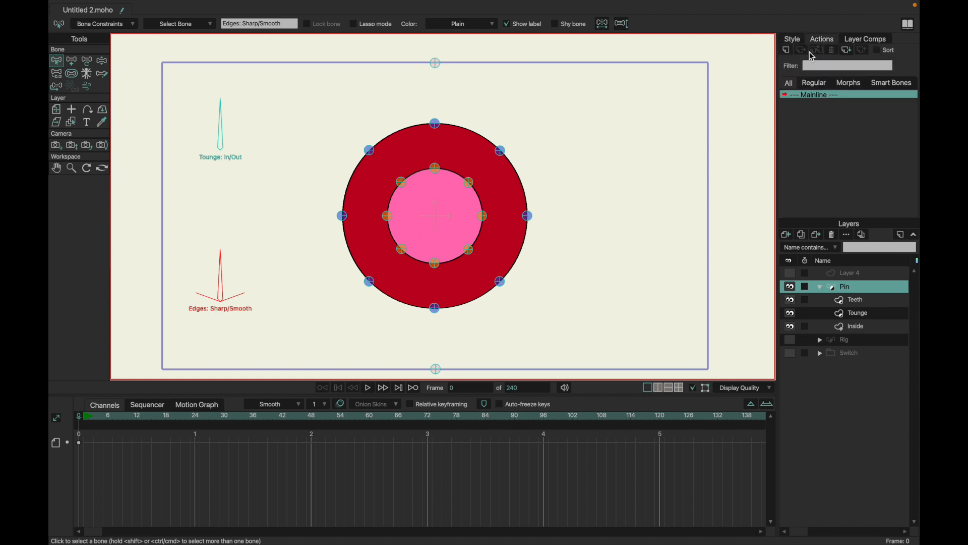
click(790, 52)
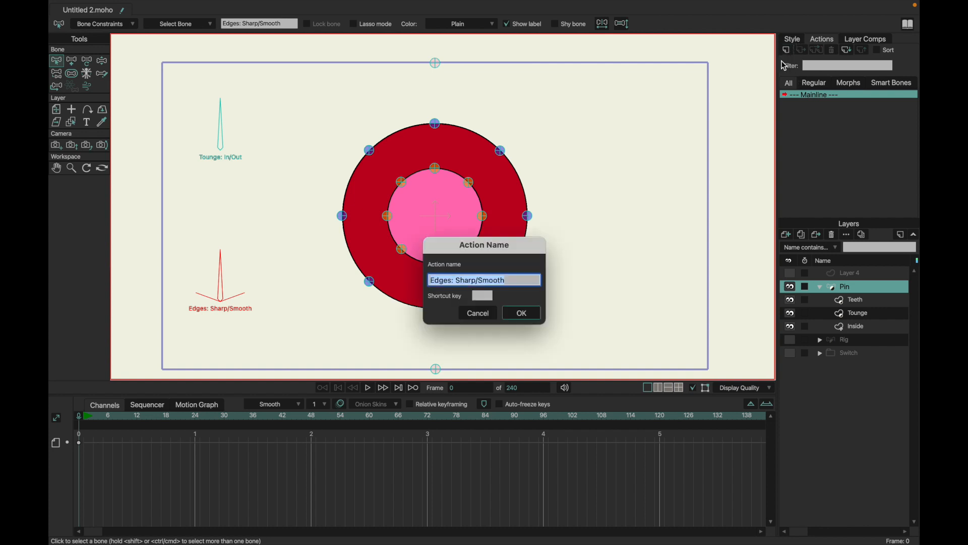
click(517, 314)
click(786, 49)
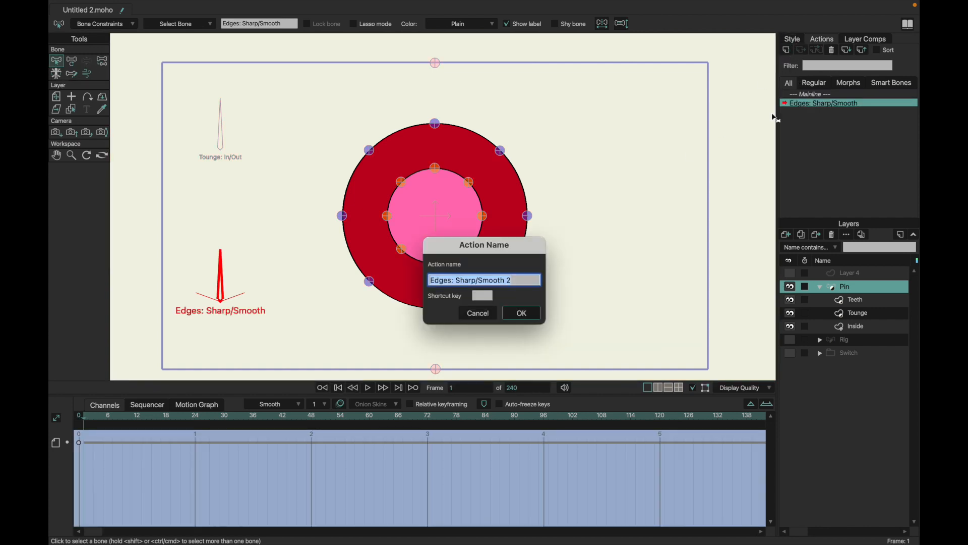
click(522, 311)
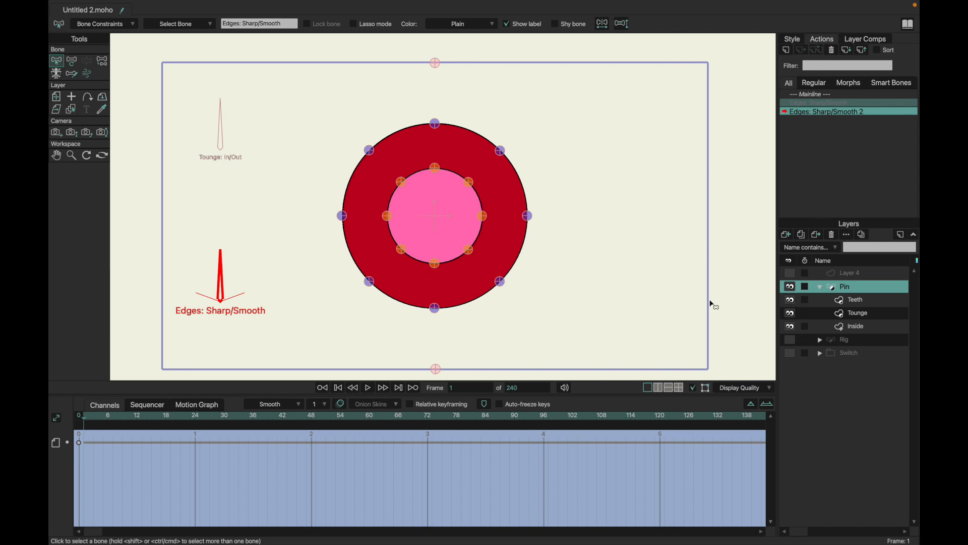
In the "Edges: Sharp/Smooth 2" action, set the curvature of the Inside layer's two side corner points to 1 at frame 24.
click(832, 327)
click(840, 315)
click(841, 326)
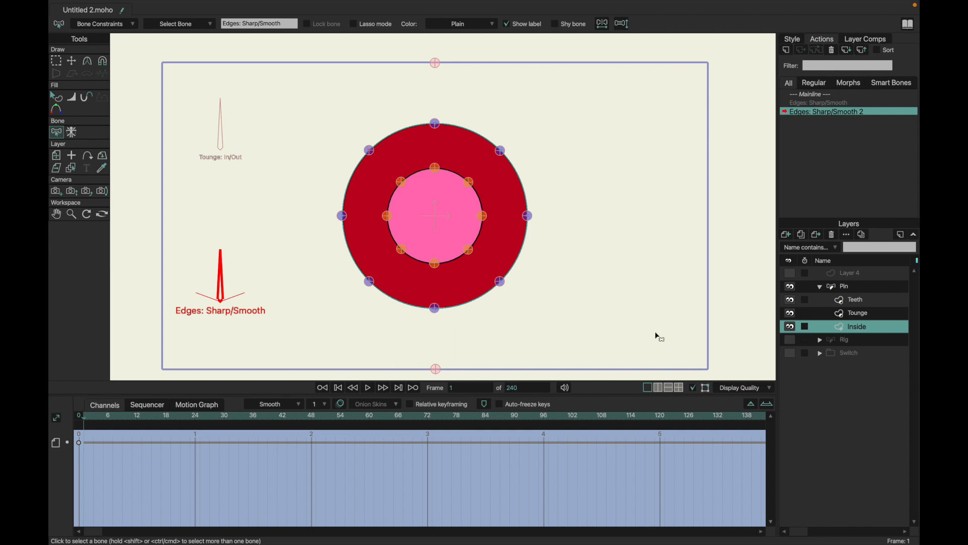
key(g)
drag(322, 207, 560, 236)
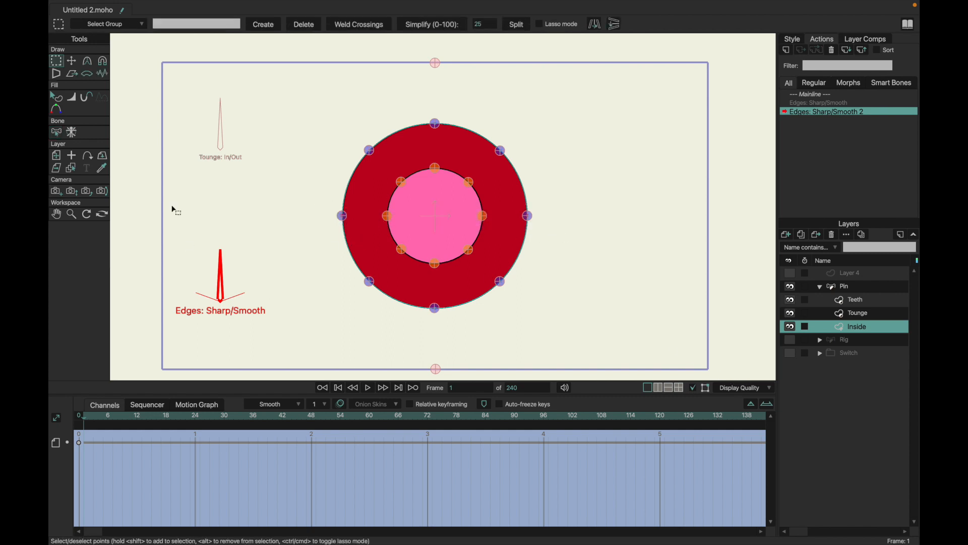
click(91, 61)
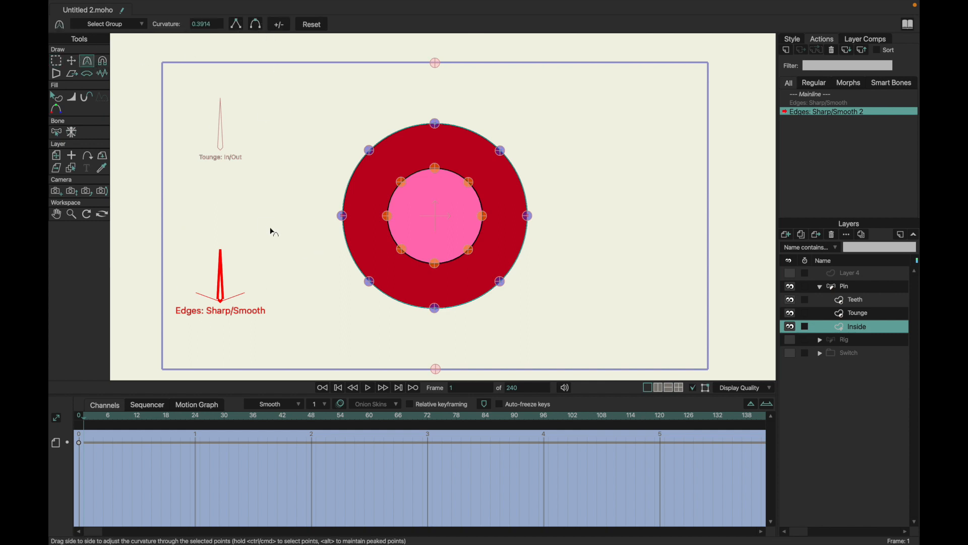
click(197, 417)
drag(236, 200, 908, 234)
drag(180, 209, 692, 211)
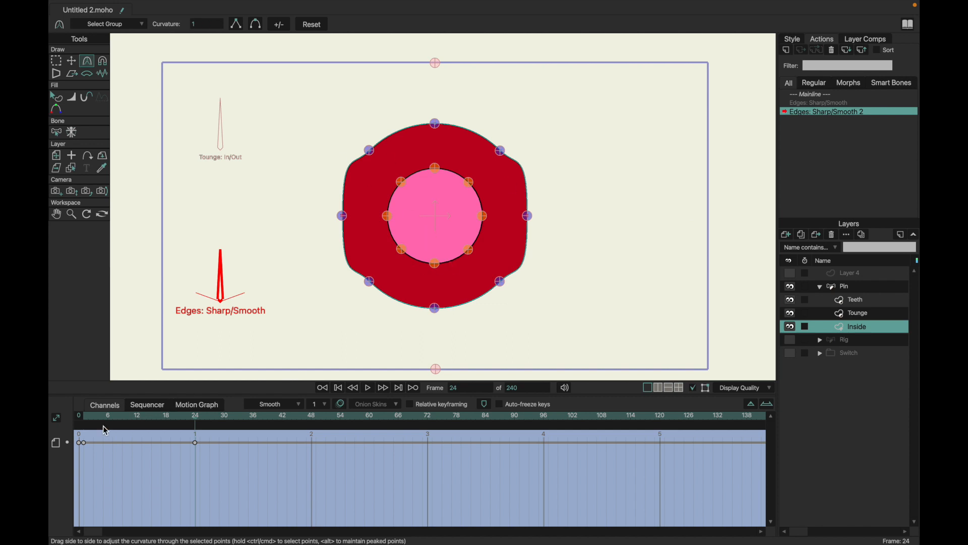
click(84, 421)
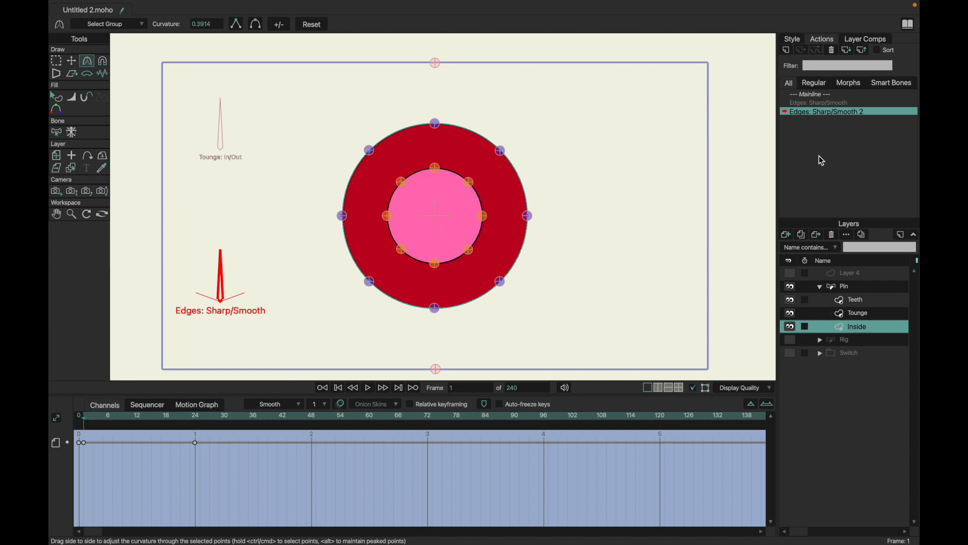
Rotate the "Edges: Sharp/Smooth" bone on the Pin layer clockwise to its 20-degree limit at frame 24.
click(843, 285)
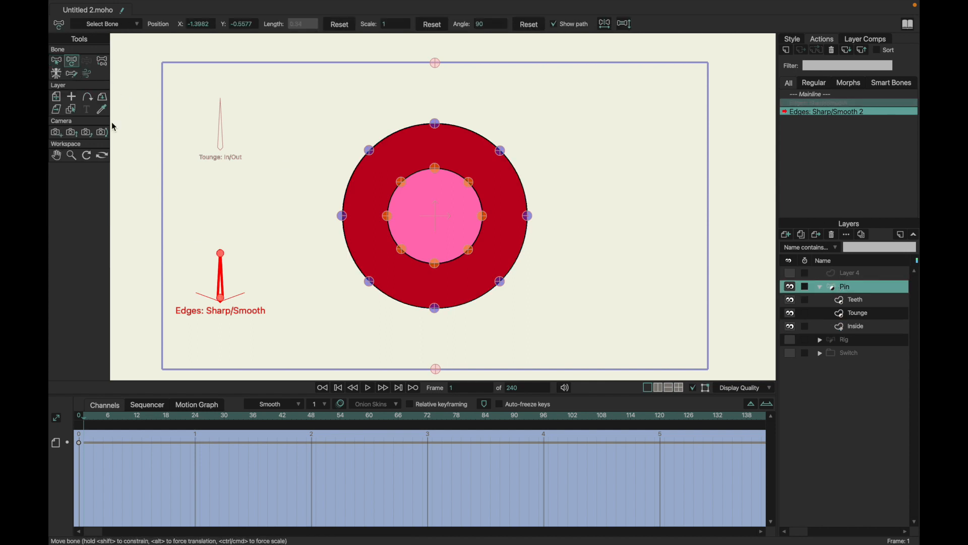
click(219, 273)
click(195, 415)
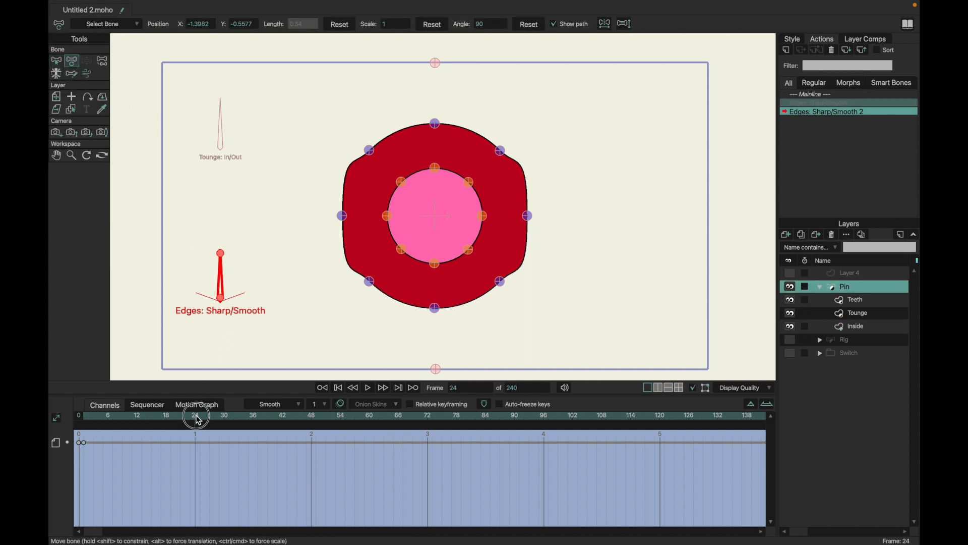
drag(238, 266, 274, 283)
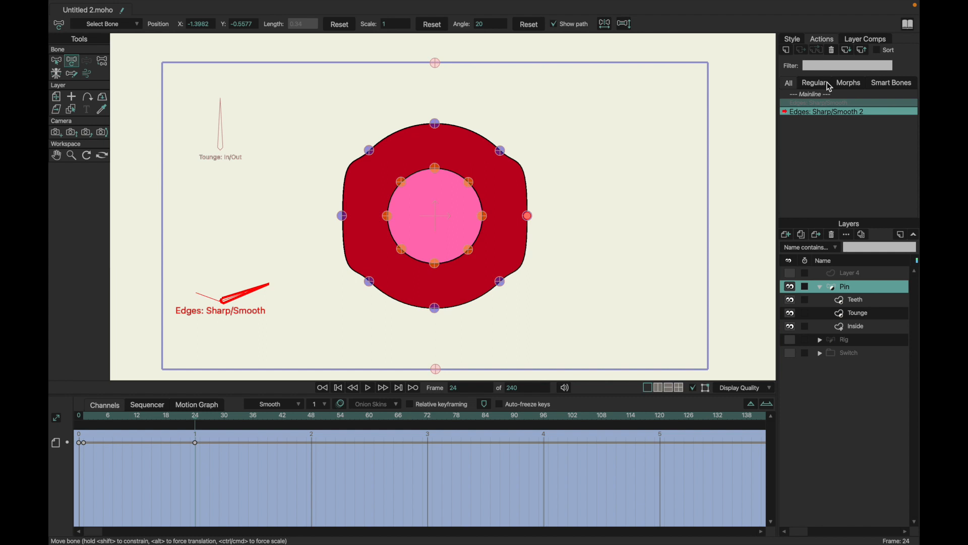
In the "Edges: Sharp/Smooth" action, rotate the matching bone counterclockwise to its 160-degree limit at frame 24.
double_click(824, 103)
click(195, 416)
drag(238, 261, 170, 285)
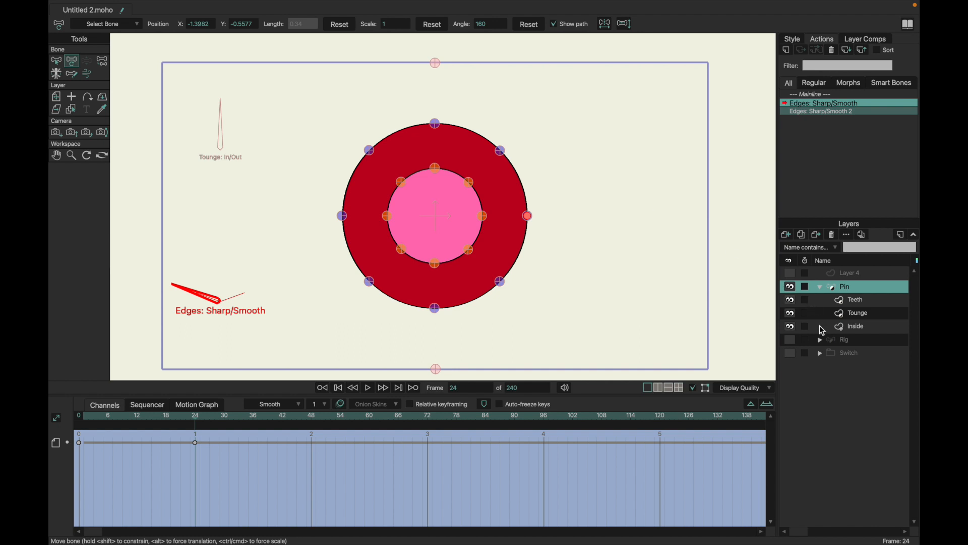
Make the Inside layer's two side corner points peaked with curvature 0 at frame 24, and return to frame 0.
click(820, 326)
drag(282, 191, 599, 245)
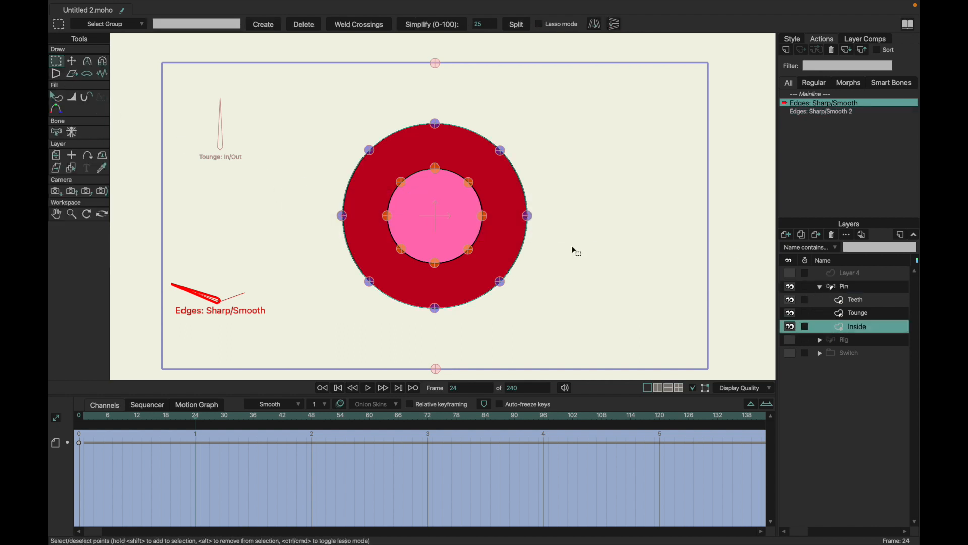
click(86, 61)
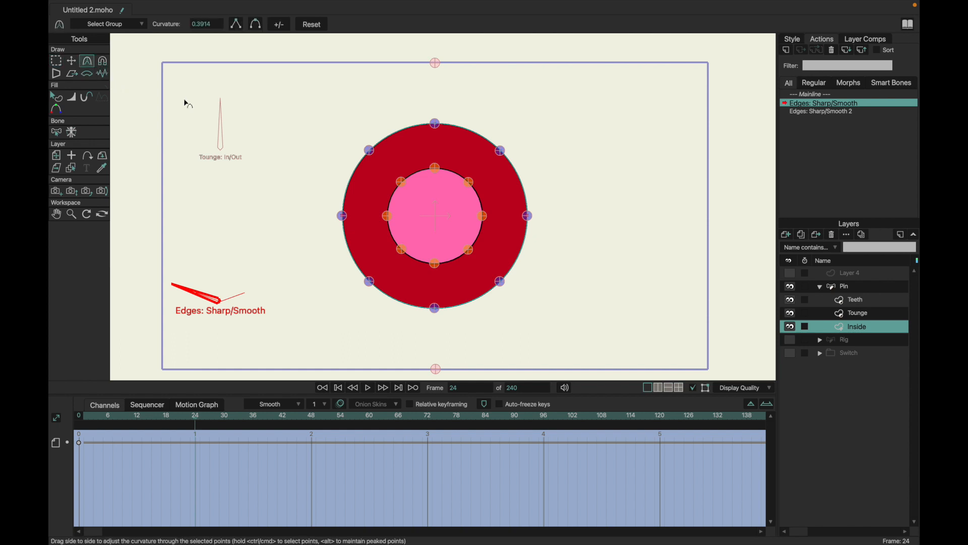
click(239, 26)
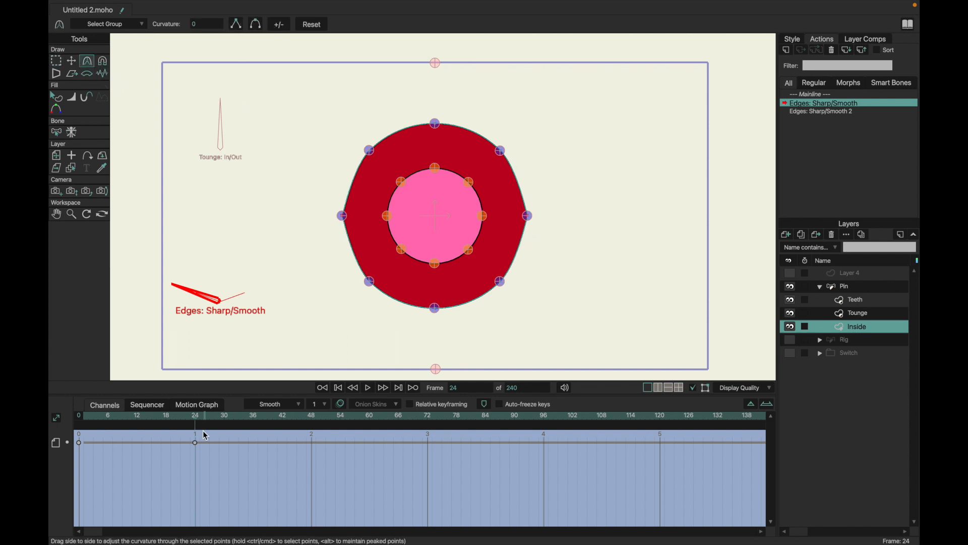
drag(195, 416, 75, 397)
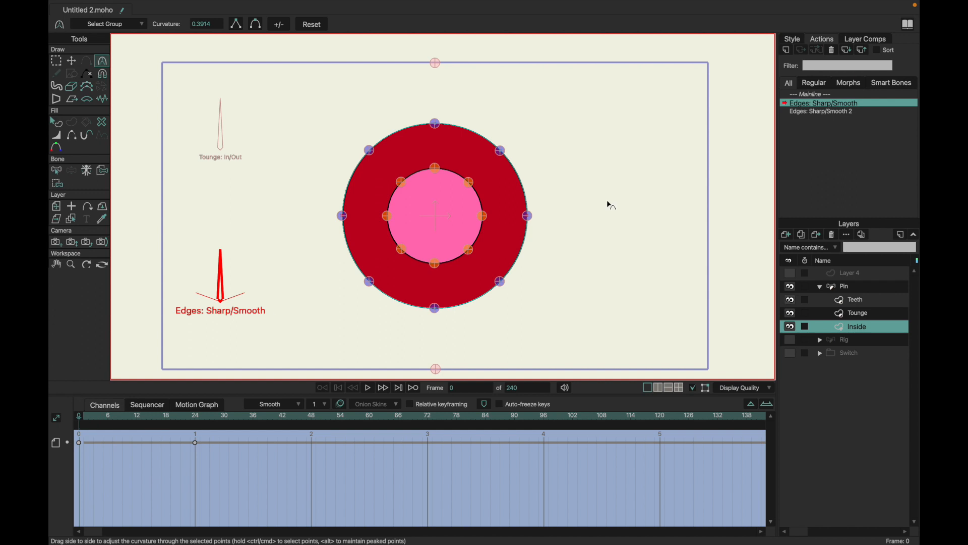
Return to the Mainline timeline, advance to frame 1 and select the Pin bone layer.
click(810, 95)
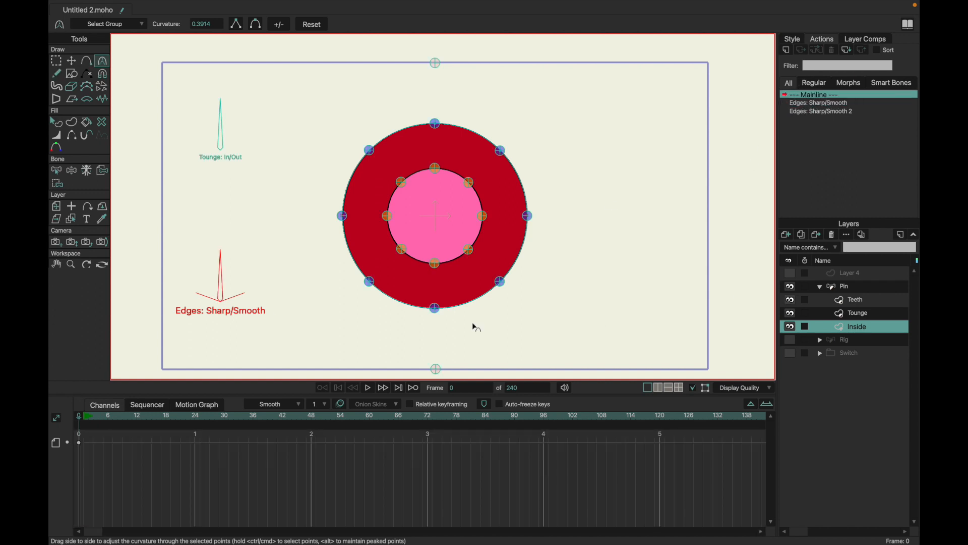
key(Right)
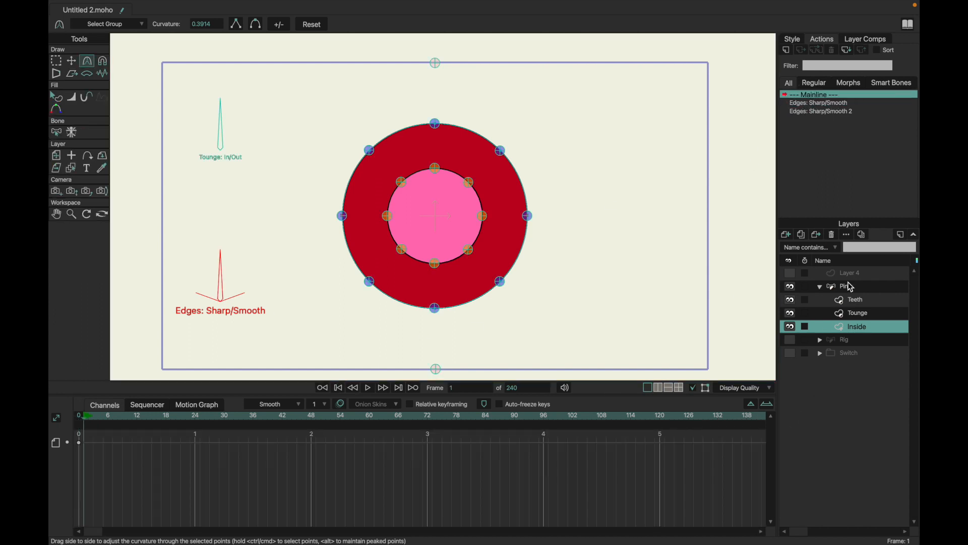
click(820, 291)
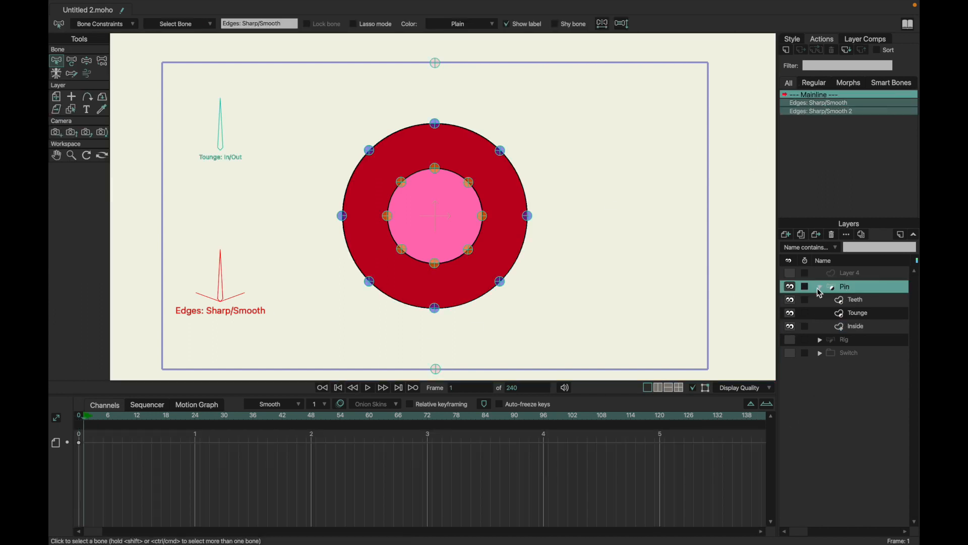
Test the "Edges: Sharp/Smooth" bone in both directions with the mouth's side pins pulled outward and up, and delete the frame 1 keys.
click(76, 64)
drag(222, 272, 381, 315)
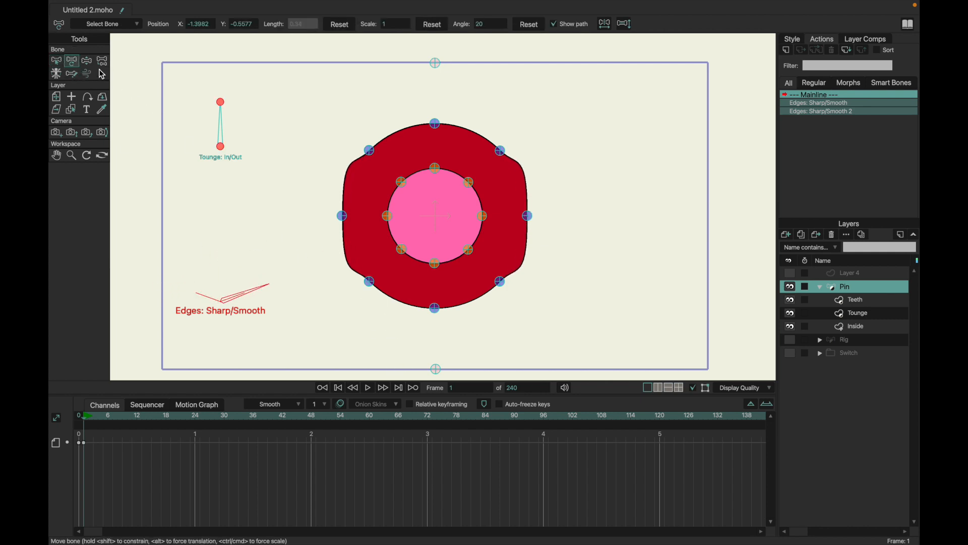
click(87, 61)
drag(368, 244, 312, 151)
drag(535, 215, 616, 160)
drag(260, 275, 216, 295)
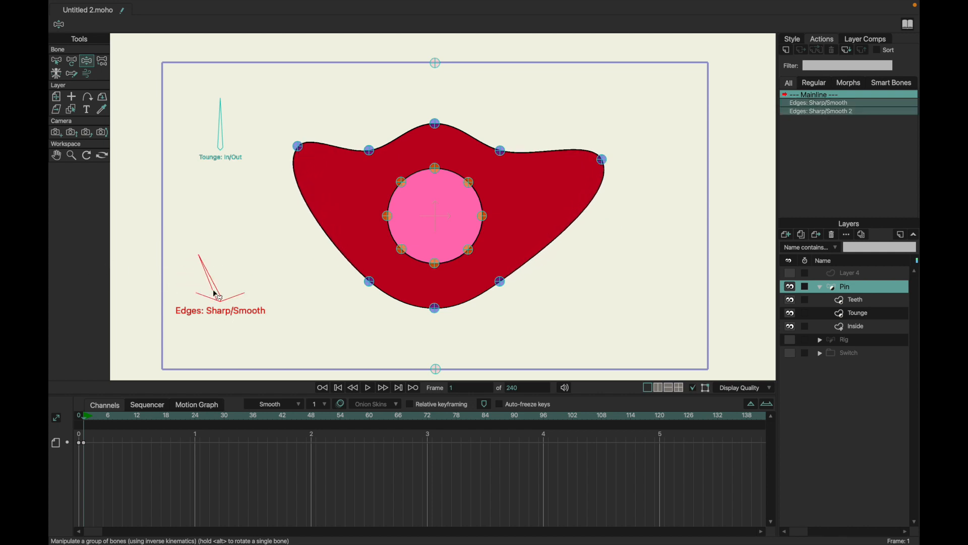
click(85, 442)
key(Delete)
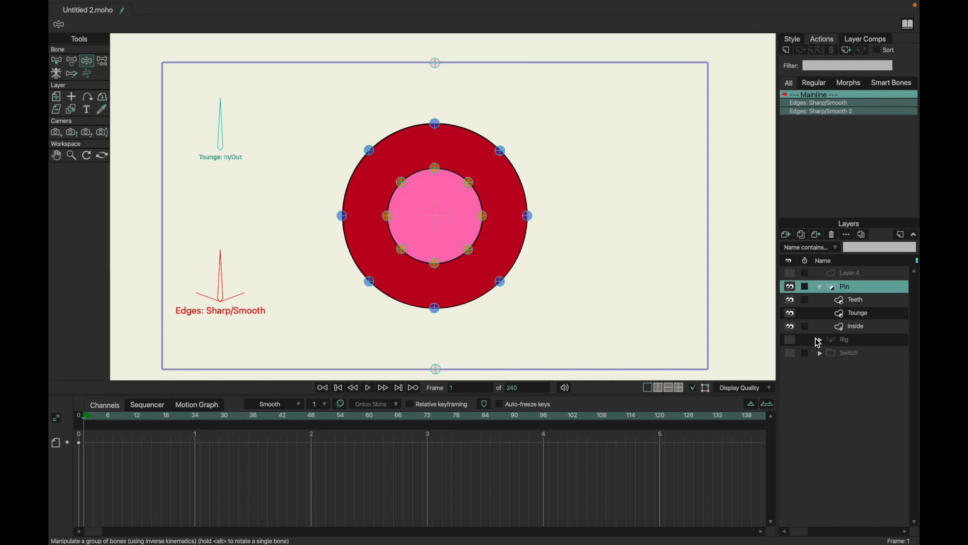
click(839, 320)
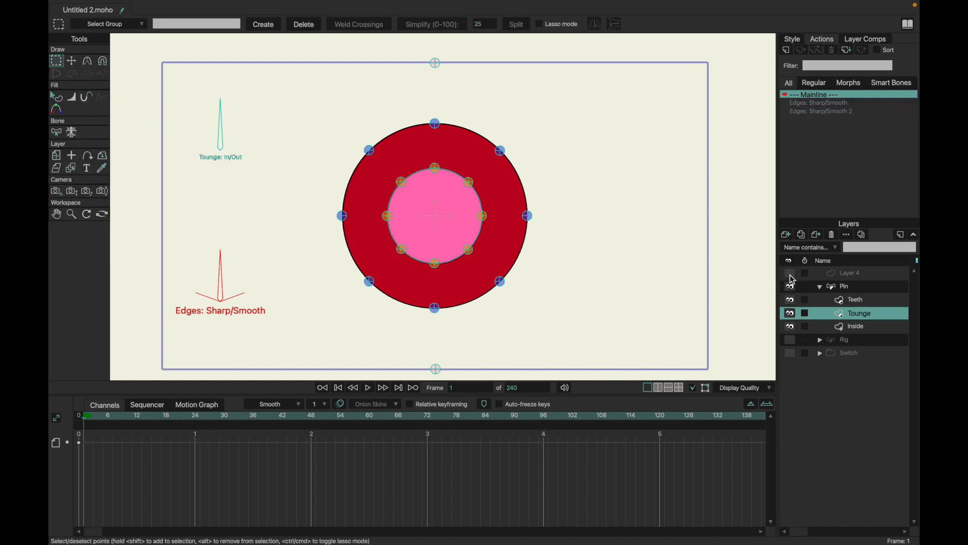
double_click(833, 288)
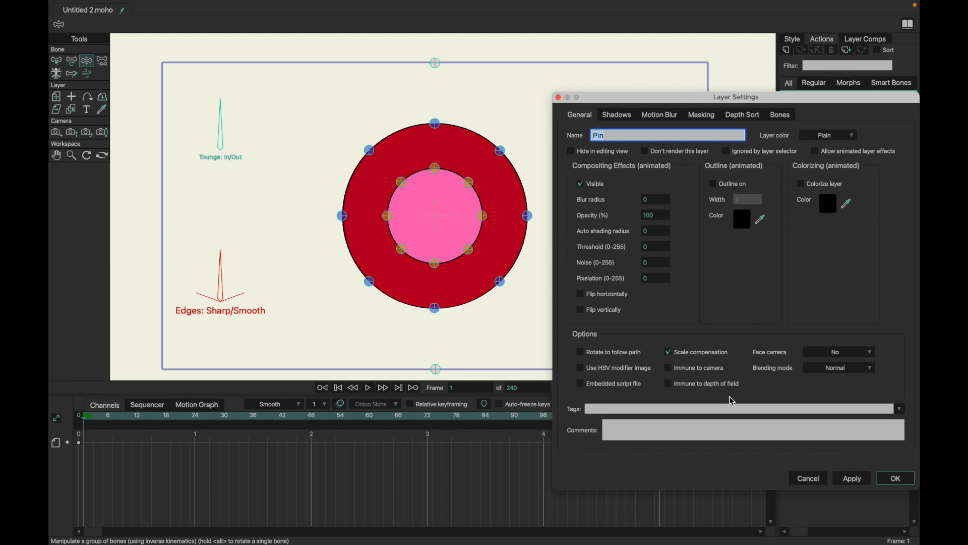
click(807, 477)
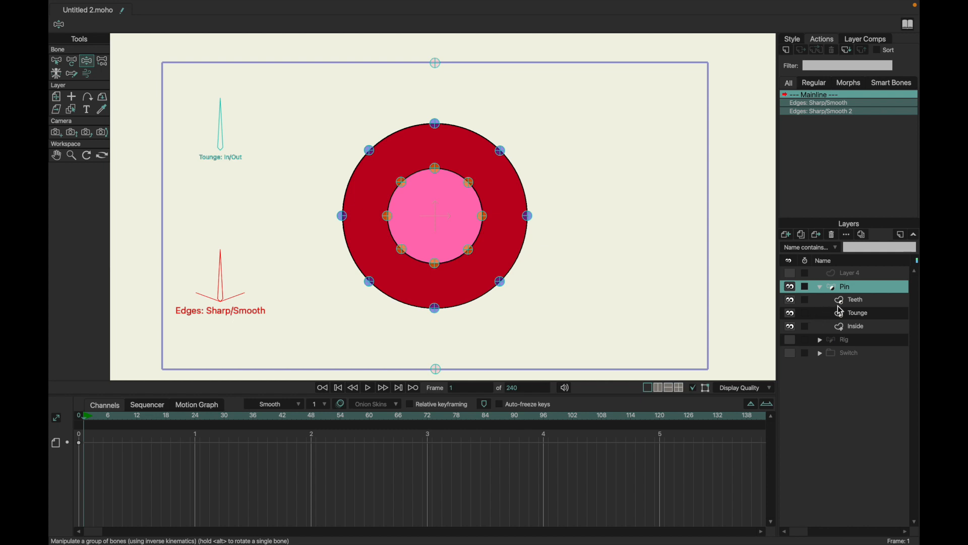
At frame 0, group the Pin layer's Teeth and Tounge layers into a new group named "In".
click(851, 314)
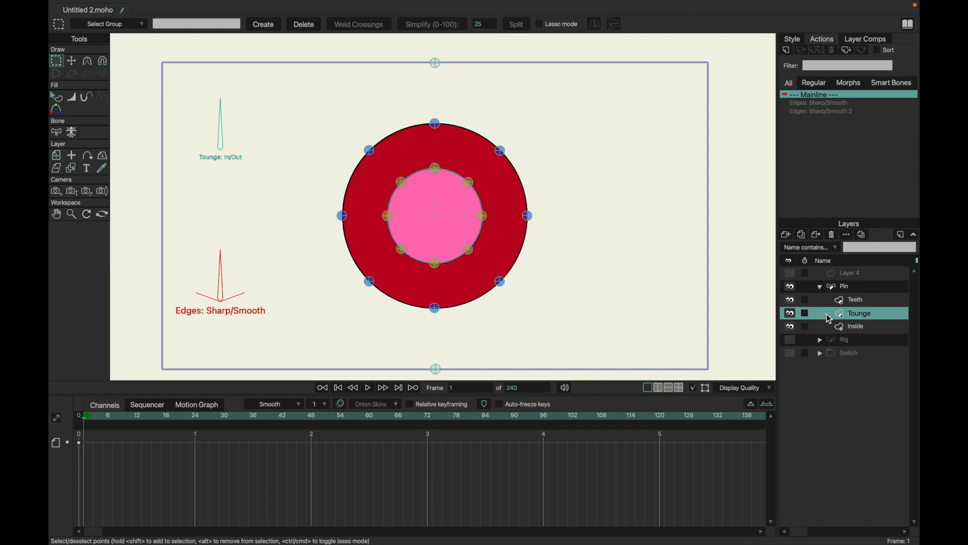
shift+click(831, 301)
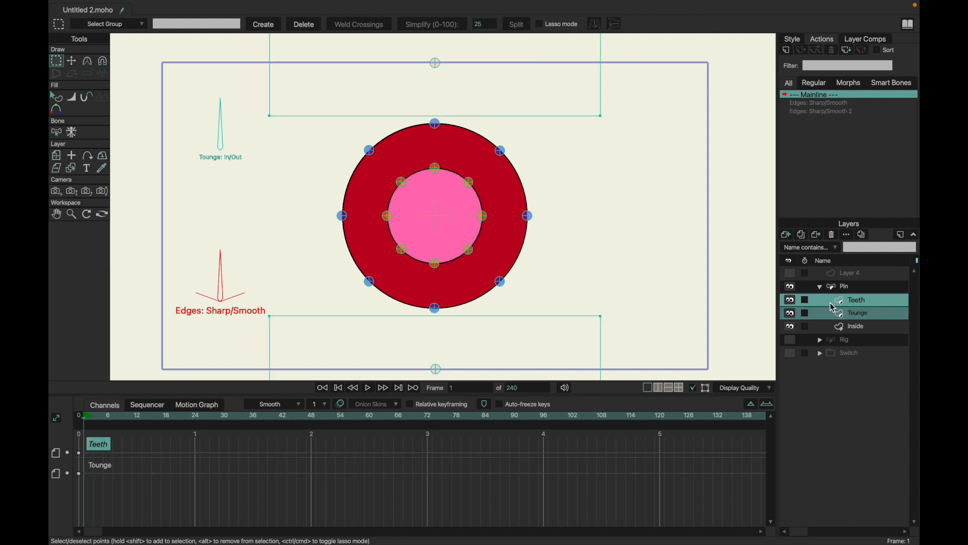
click(786, 234)
click(701, 422)
click(786, 235)
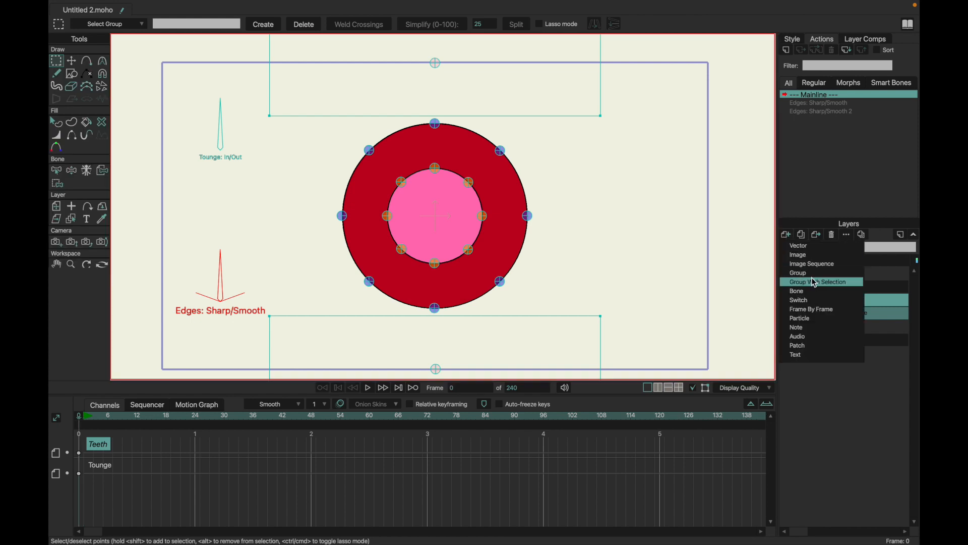
click(814, 284)
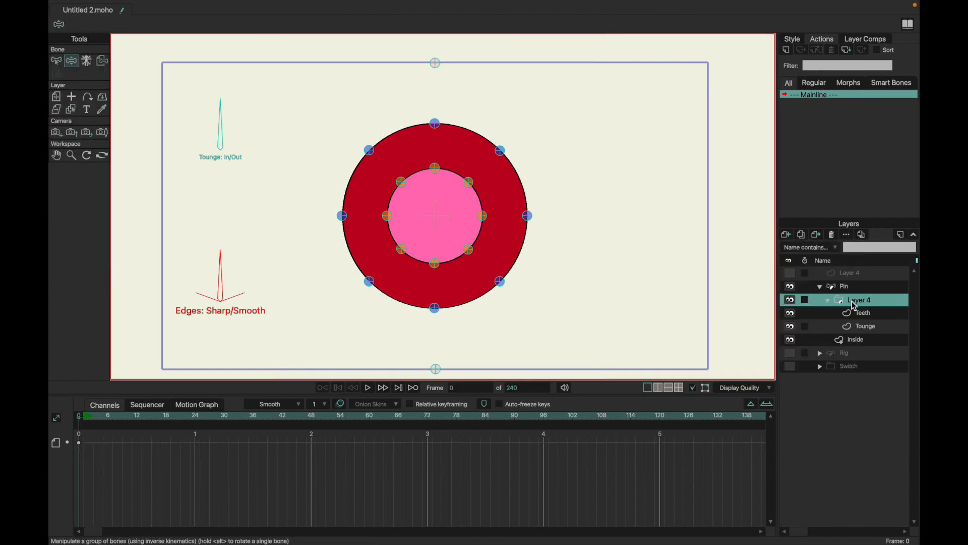
click(852, 303)
double_click(853, 303)
text(In)
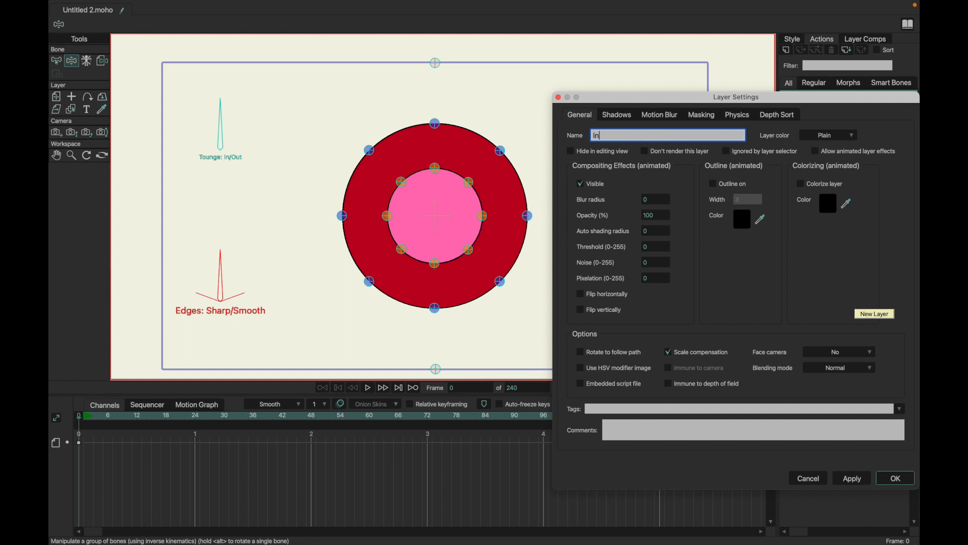
key(Return)
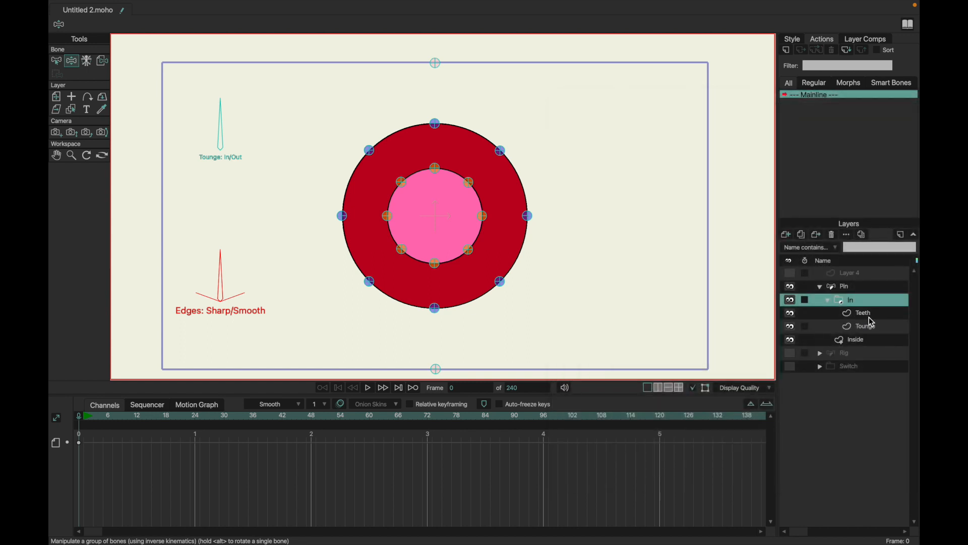
Duplicate the In group as "Out" and move the Tounge layer above Teeth inside the copy.
click(828, 300)
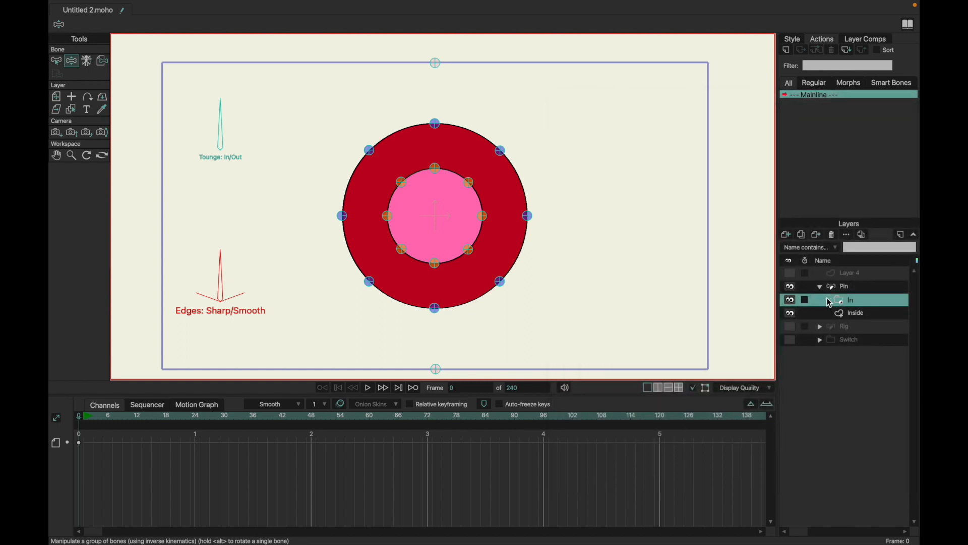
click(801, 234)
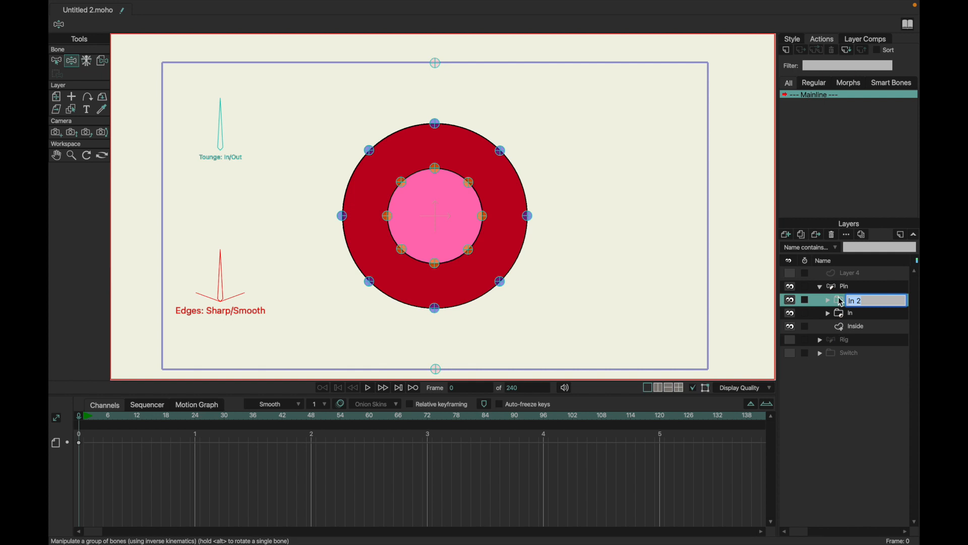
text(Out)
key(Return)
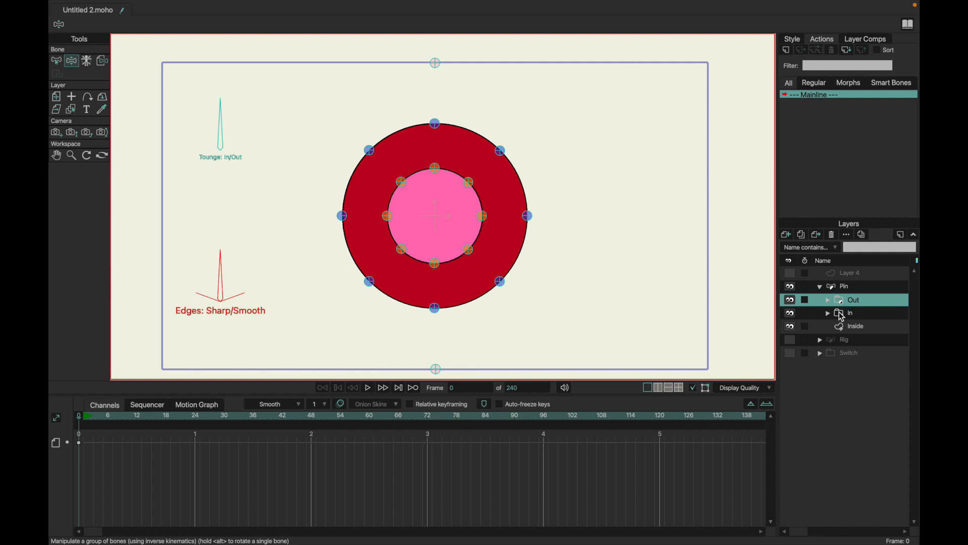
click(828, 300)
drag(843, 323, 844, 315)
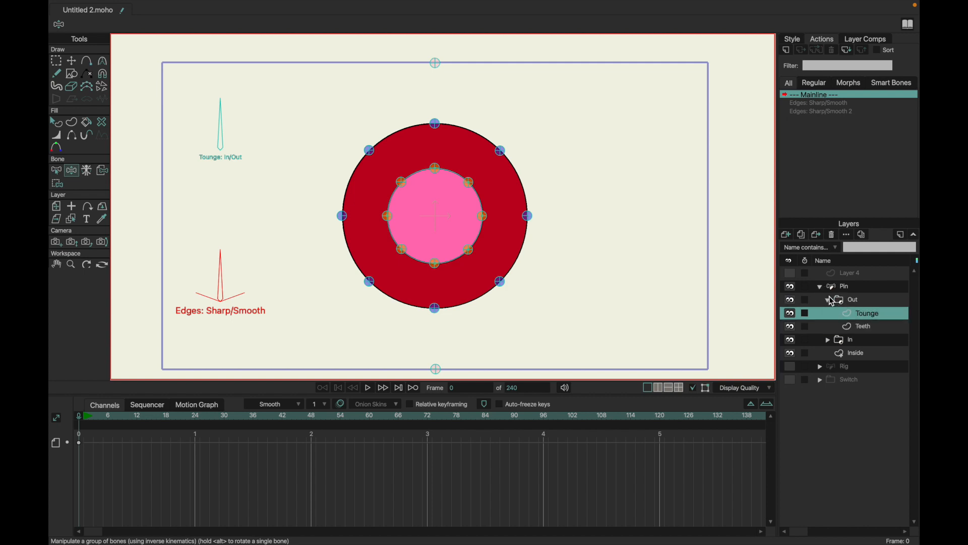
Group the Out and In groups into a new parent group named "Tounge".
click(847, 299)
click(786, 235)
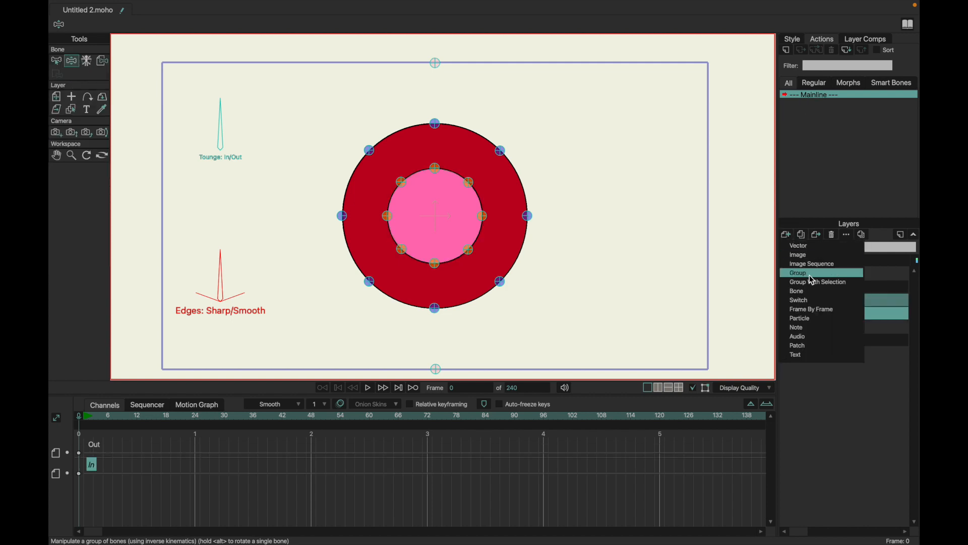
click(813, 283)
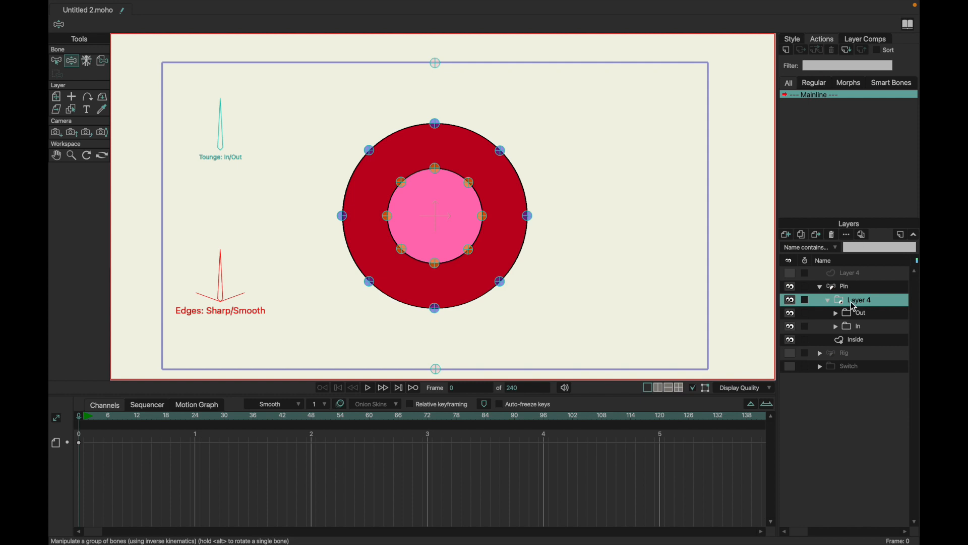
double_click(842, 305)
text(Tounge)
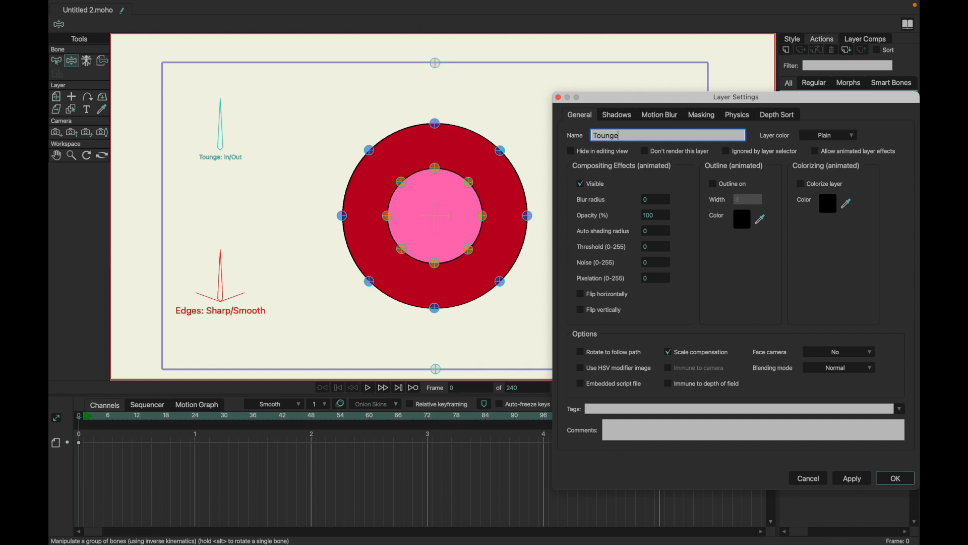
key(Return)
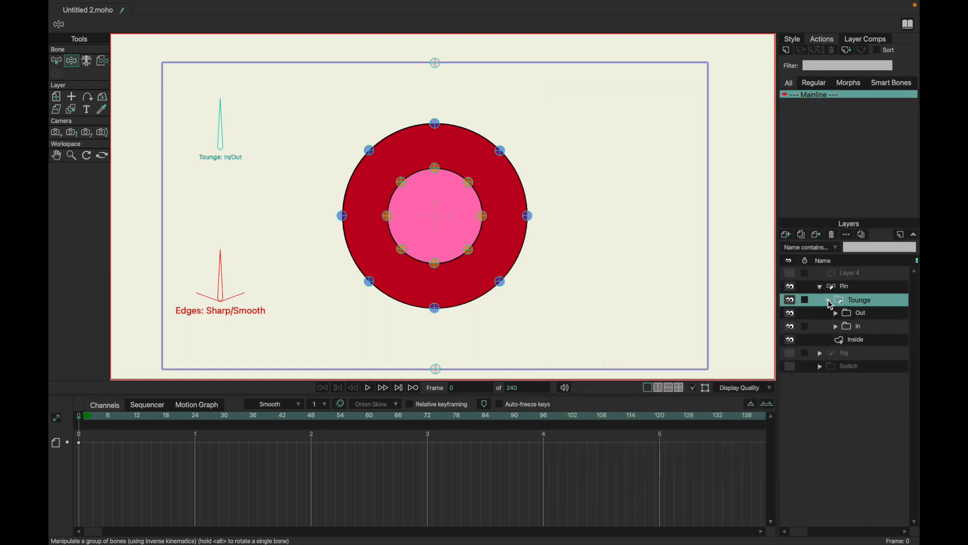
Convert the Tounge group containing Out and In into a switch layer.
right_click(840, 302)
click(821, 339)
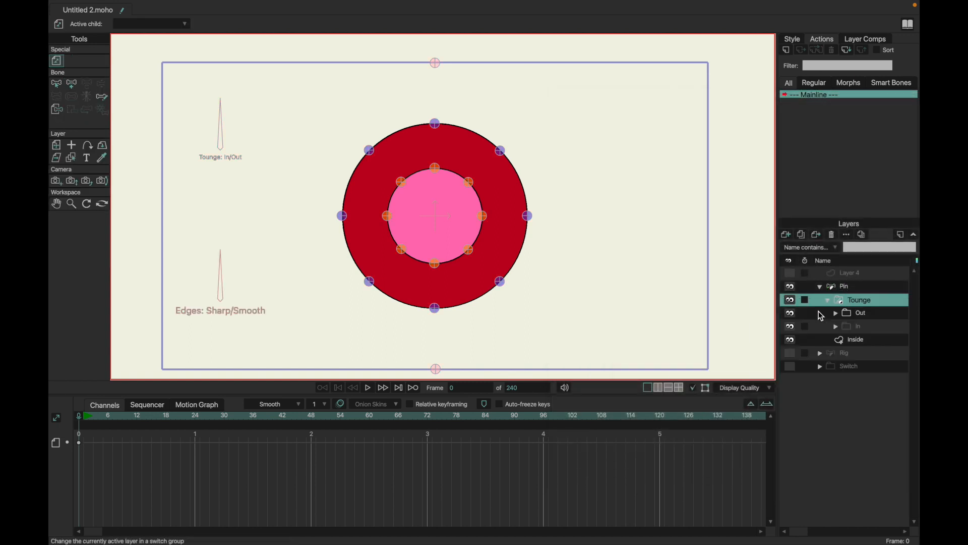
click(826, 301)
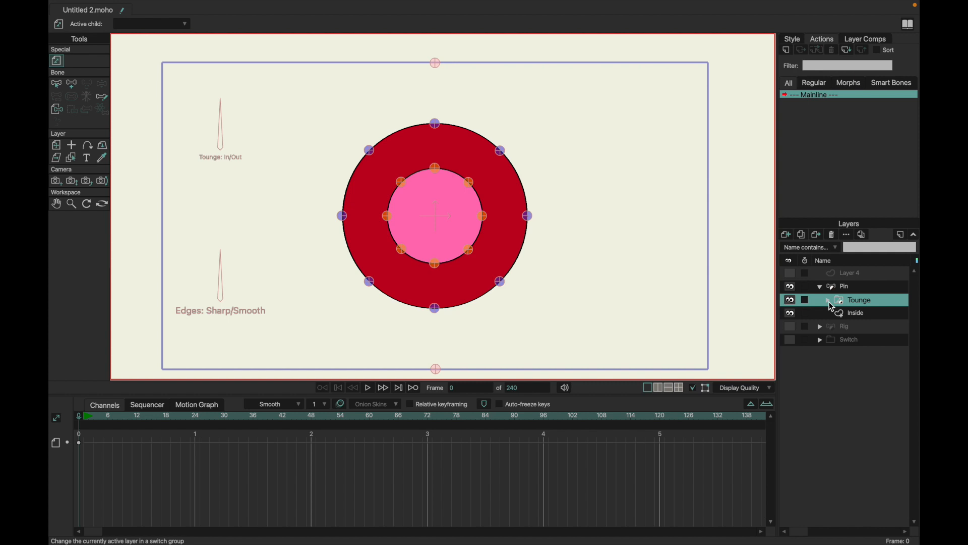
click(828, 301)
click(846, 312)
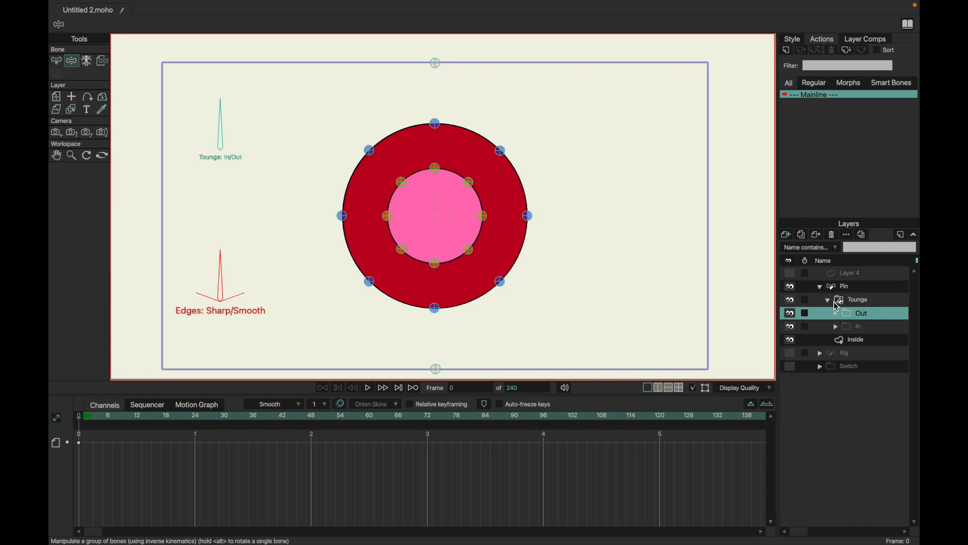
click(829, 301)
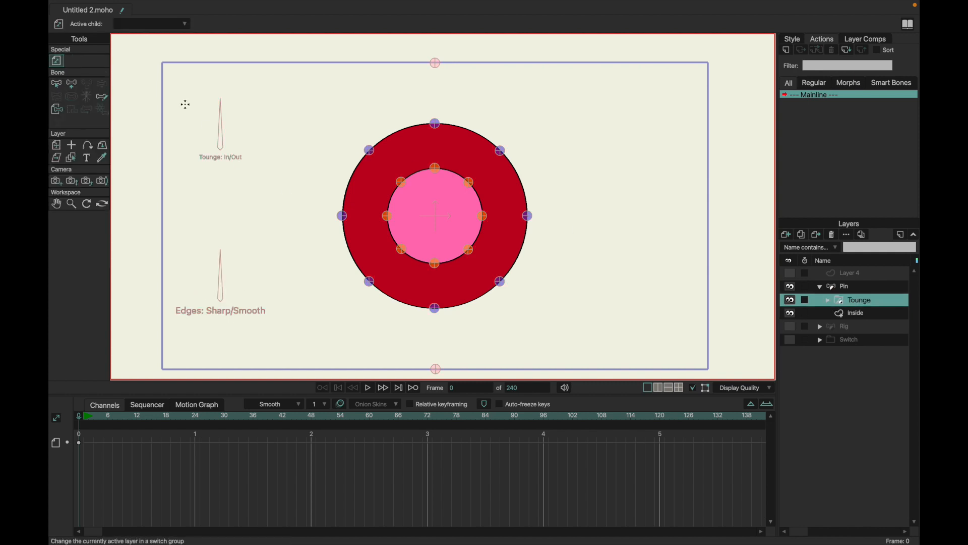
Temporarily pose the mouth, teeth and tongue pins to compare the In and Out layer orders, and reset the pose.
click(850, 287)
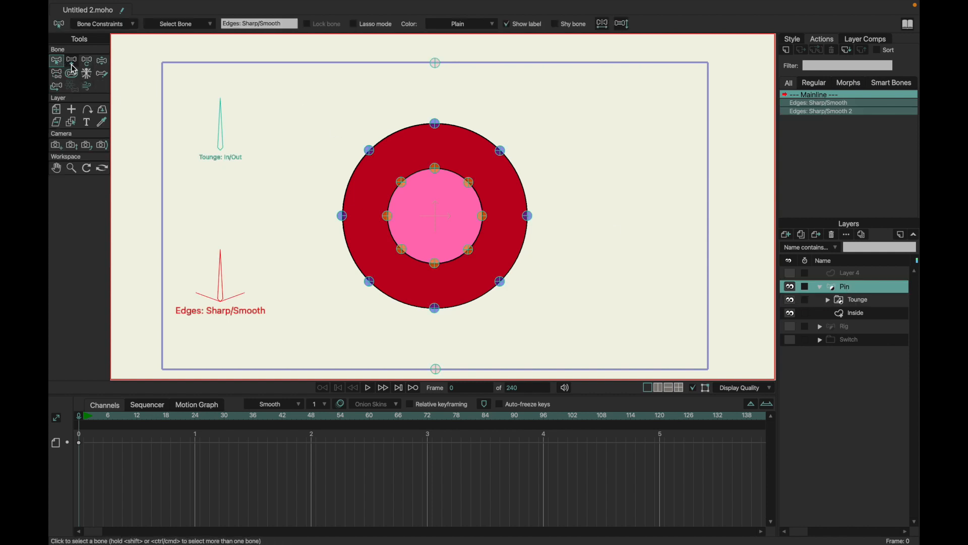
drag(379, 216, 298, 138)
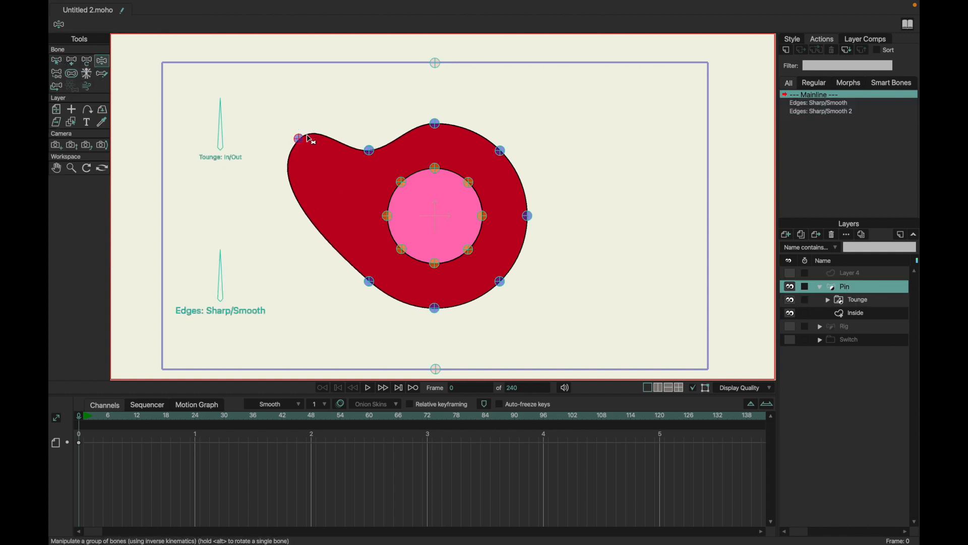
drag(436, 181, 418, 166)
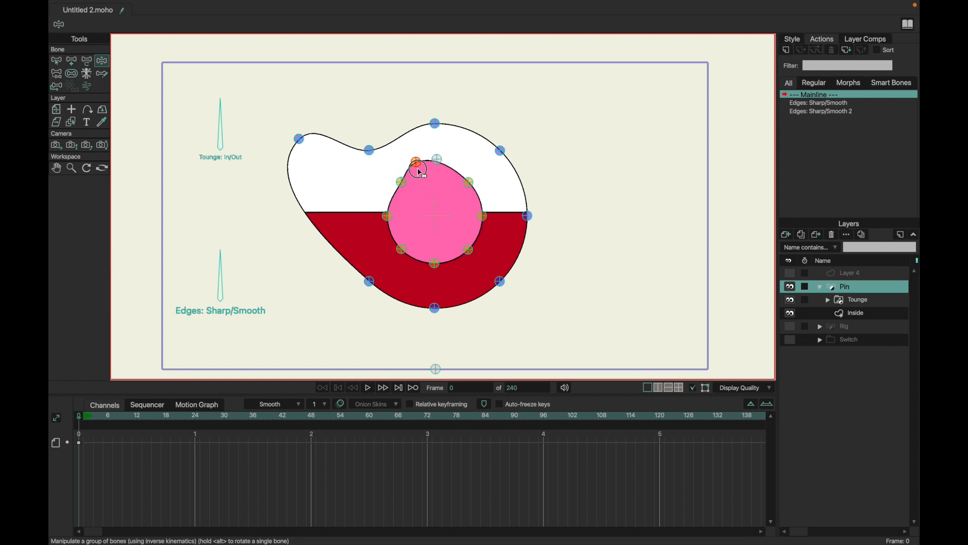
click(828, 300)
click(853, 327)
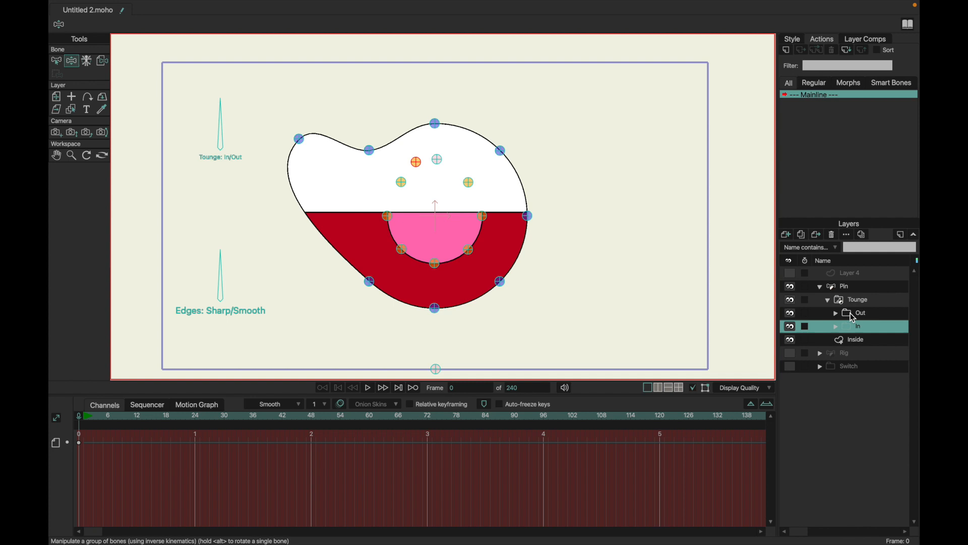
click(853, 311)
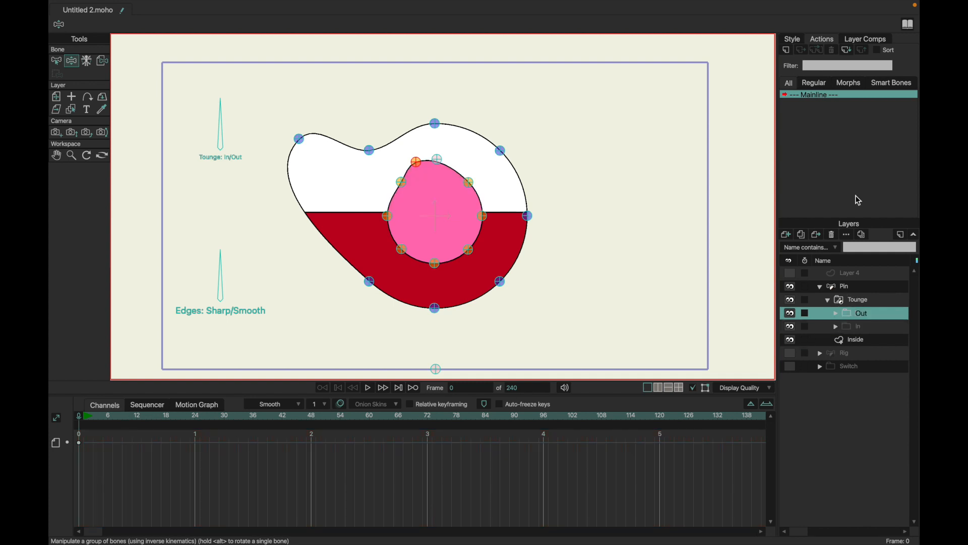
key(b)
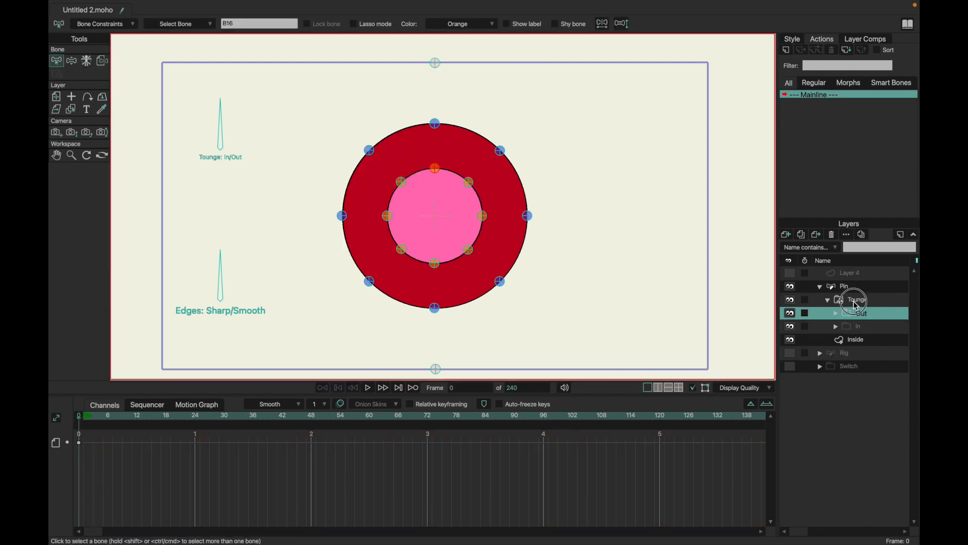
Create a "Tounge: In/Out" smart bone action for the Pin layer's tongue bone and rotate the bone to 160° at frame 24.
click(856, 303)
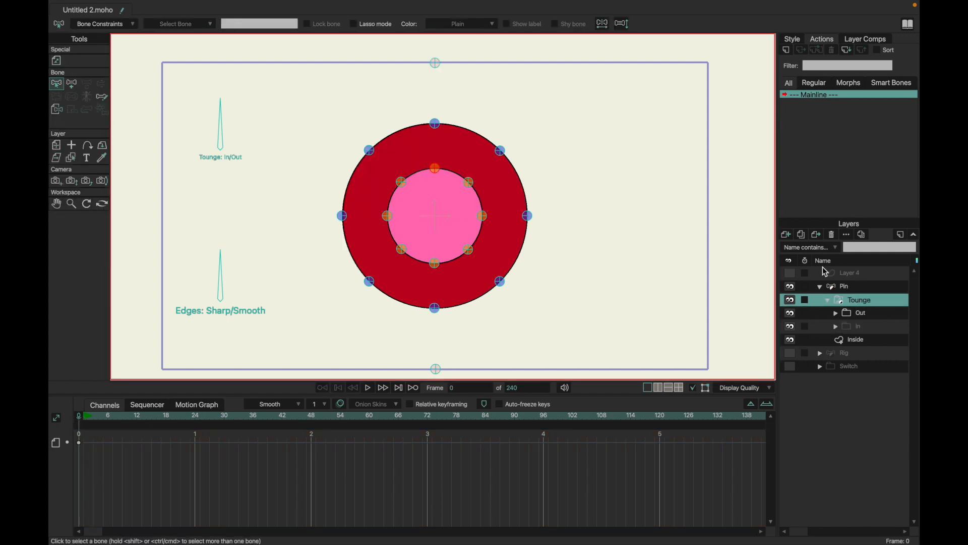
click(847, 285)
click(216, 114)
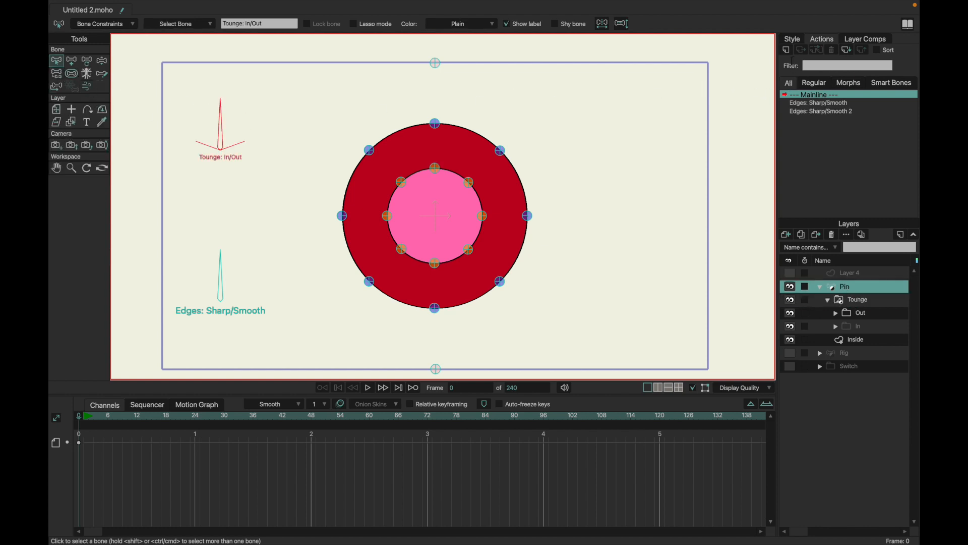
click(786, 49)
click(524, 315)
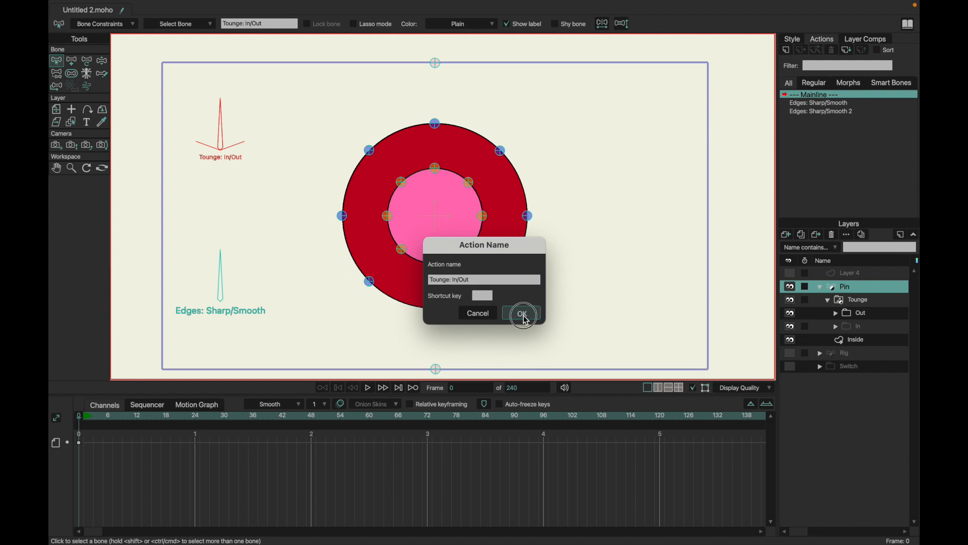
click(71, 61)
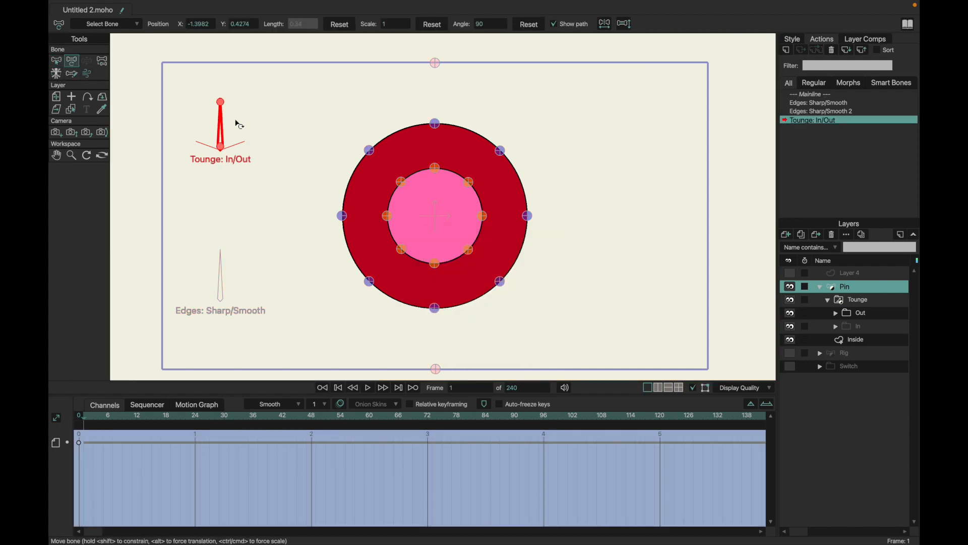
click(229, 292)
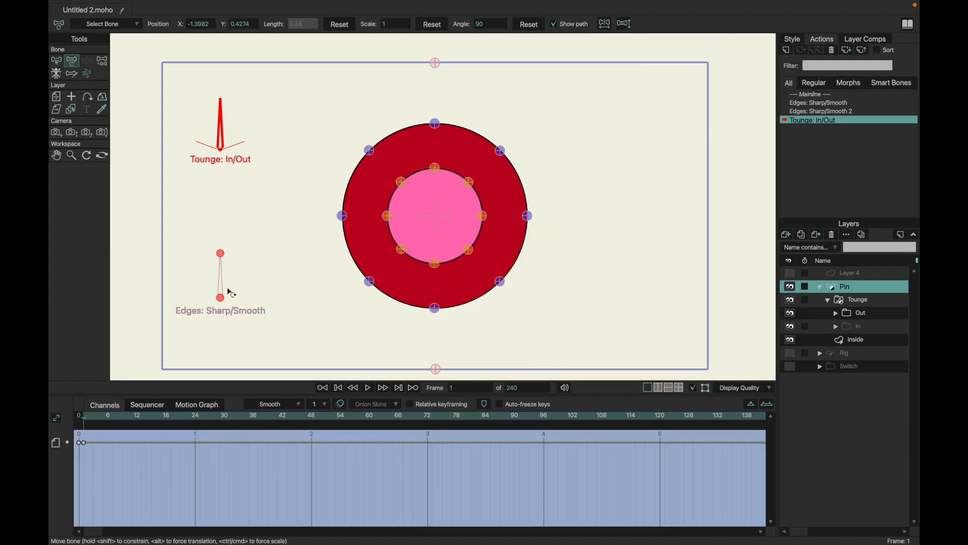
click(201, 423)
drag(248, 140, 154, 134)
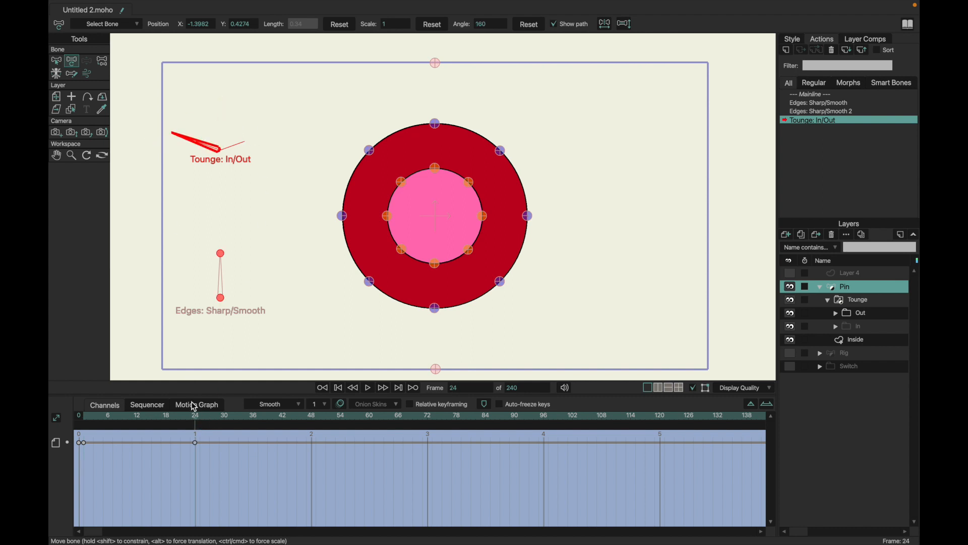
Create a second action, "Tounge: In/Out 2", for the tongue bone and rotate the bone to 20° at frame 24.
click(787, 50)
click(521, 313)
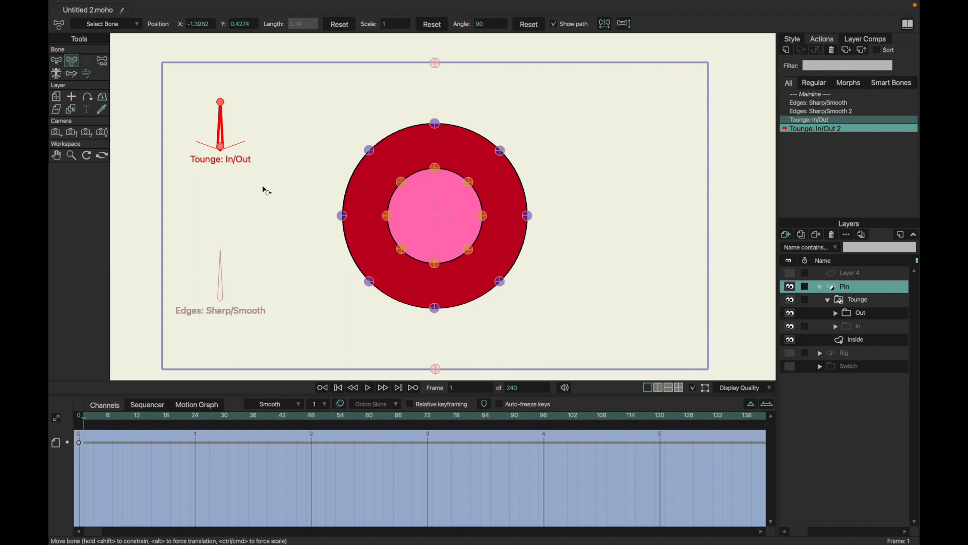
click(198, 420)
drag(248, 125, 291, 188)
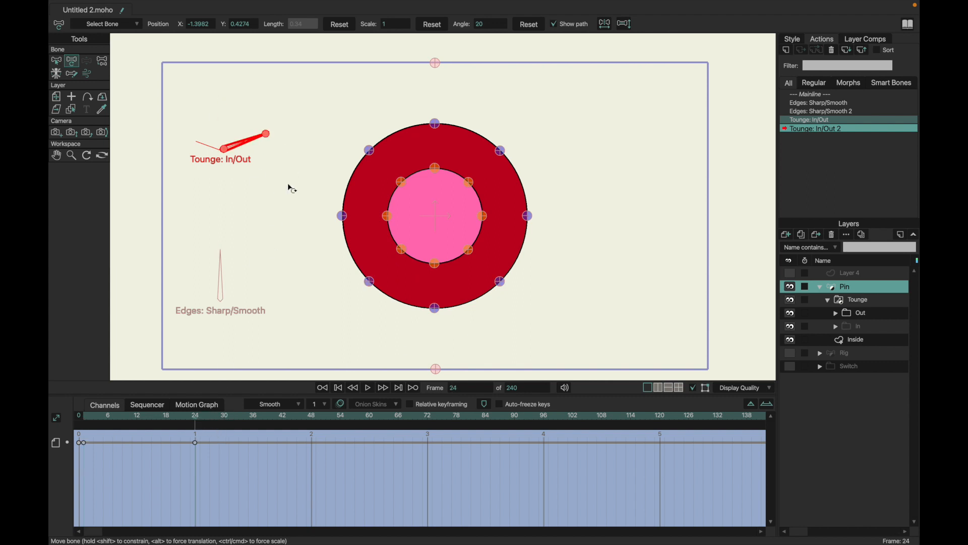
In the Tounge: In/Out 2 action, key the Tounge switch layer to Out at frame 12.
click(259, 302)
click(442, 228)
click(203, 107)
key(Left)
key(Left)
key(Left)
key(Left)
key(Left)
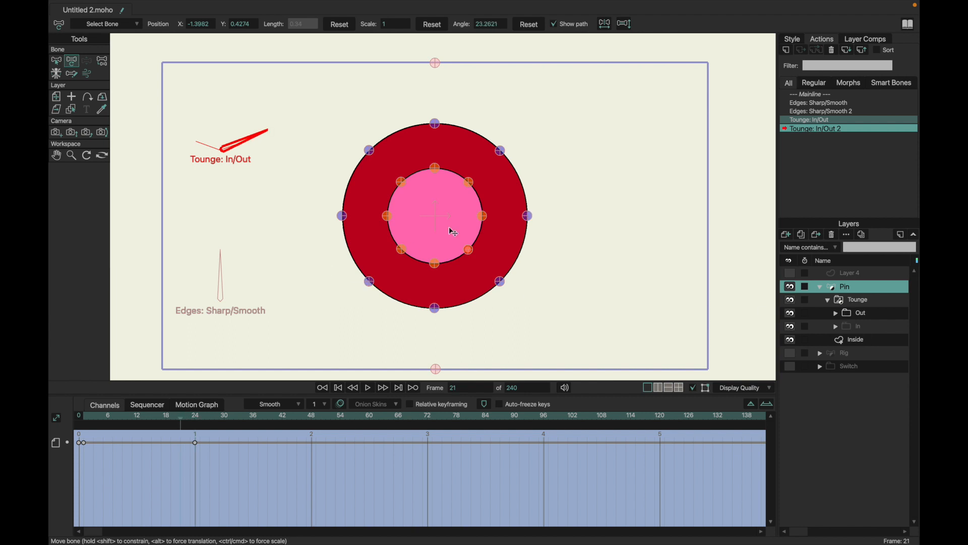
click(854, 301)
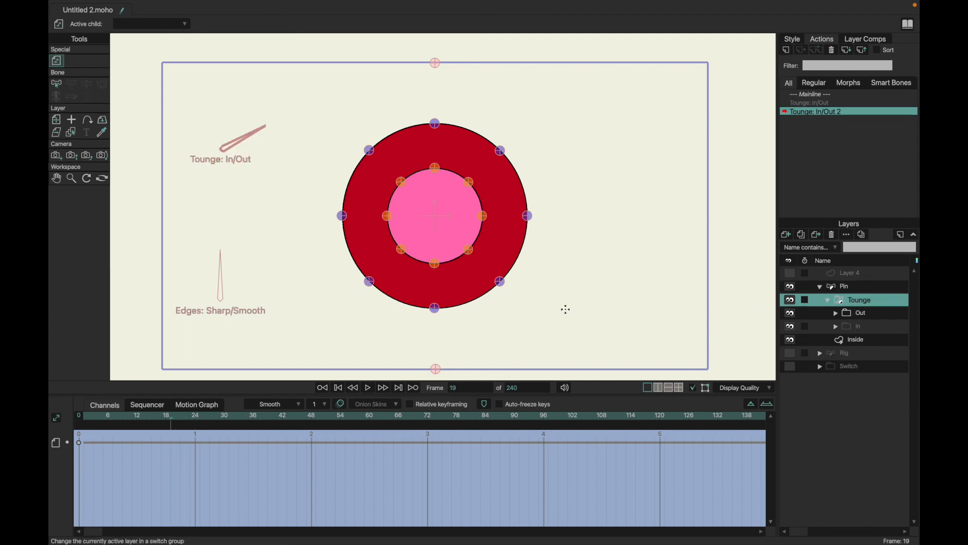
drag(162, 417, 137, 417)
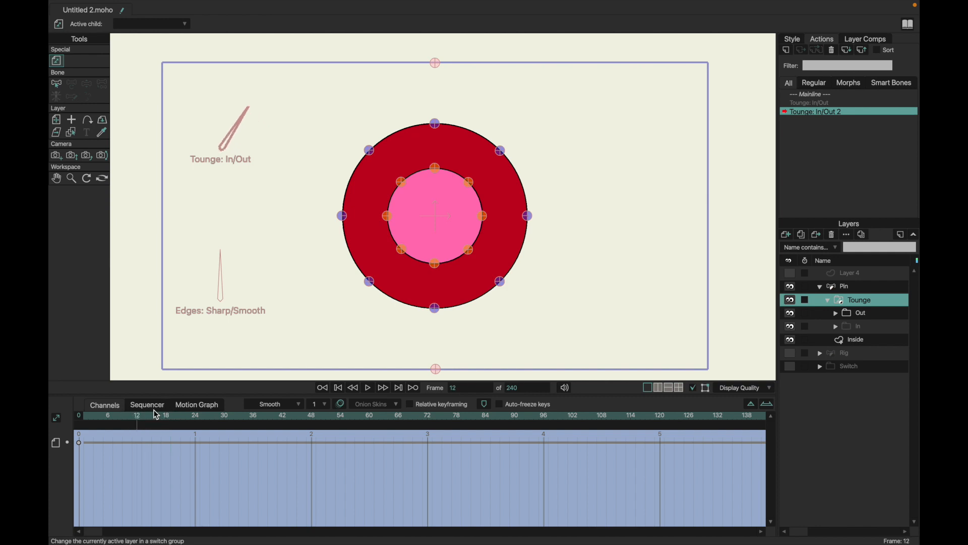
right_click(856, 302)
click(835, 331)
In the Tounge: In/Out action, key the Tounge switch layer to In at frame 12.
double_click(833, 104)
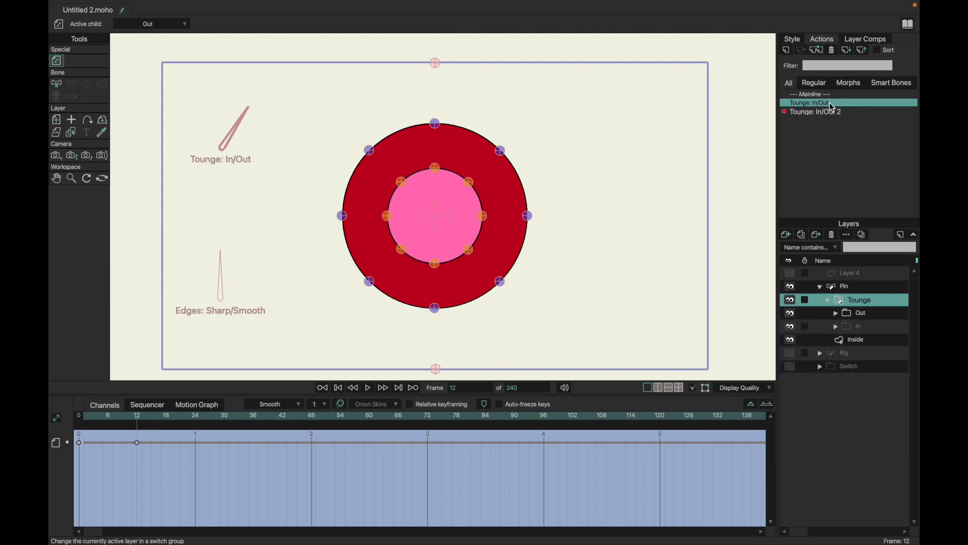
click(139, 419)
right_click(857, 298)
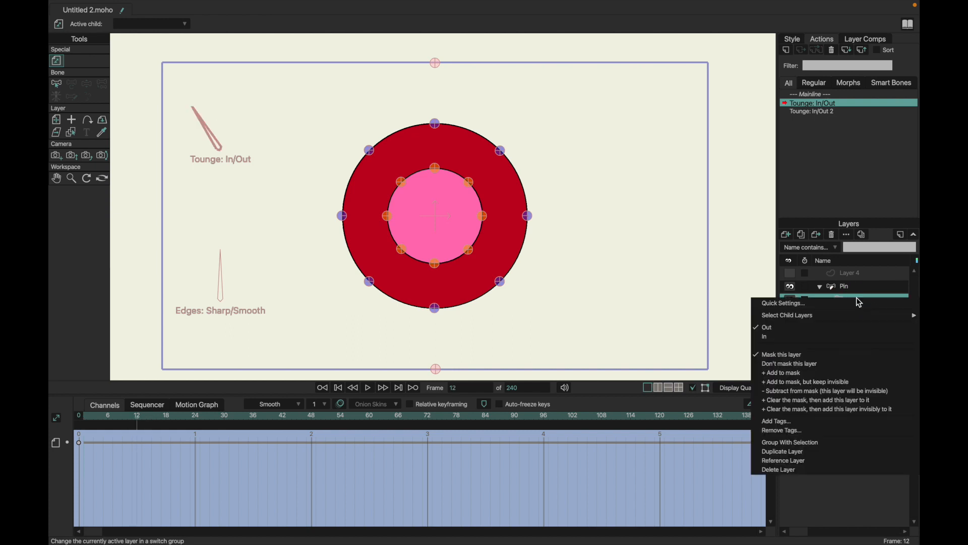
click(832, 336)
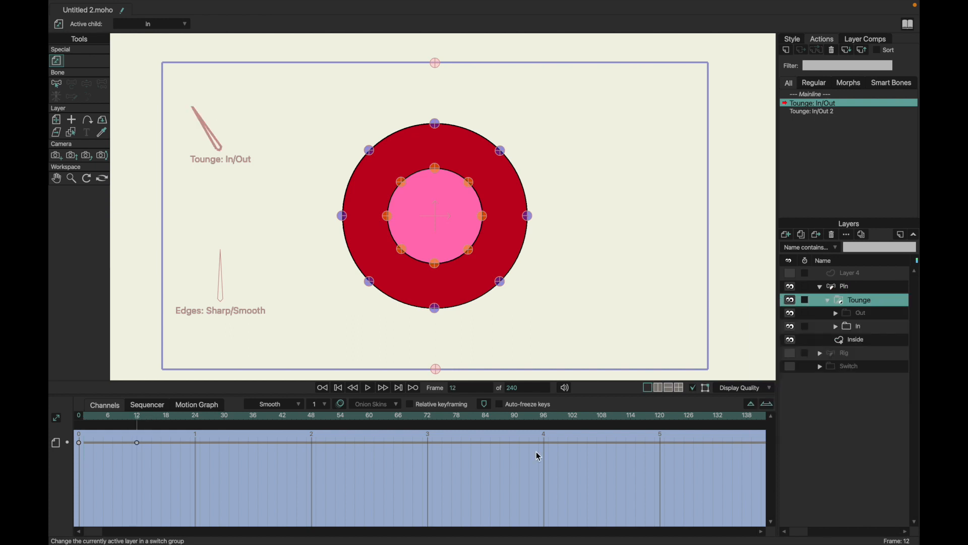
Return to the Mainline action, set the Tounge switch layer's default child to In, and collapse the Tounge and Pin layers.
double_click(819, 95)
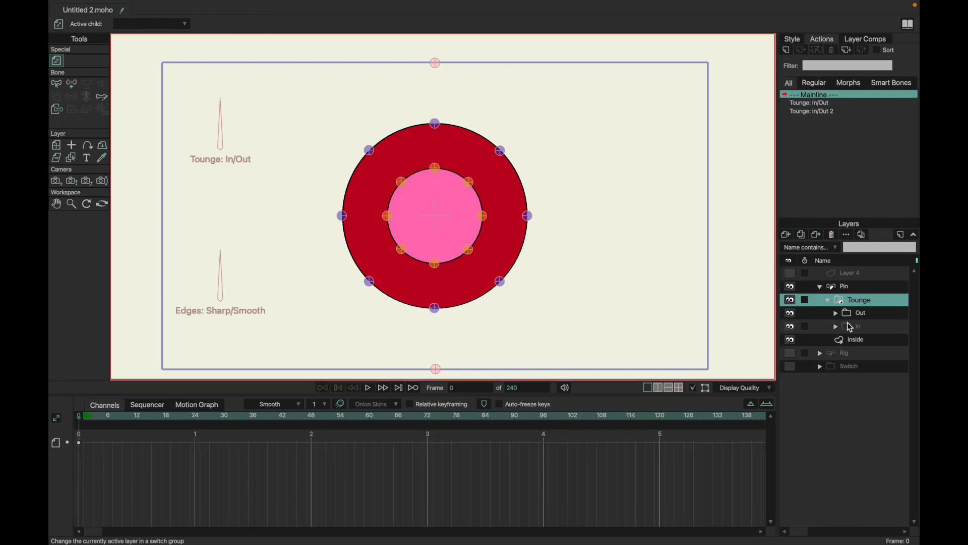
right_click(851, 303)
click(831, 343)
click(828, 300)
click(833, 285)
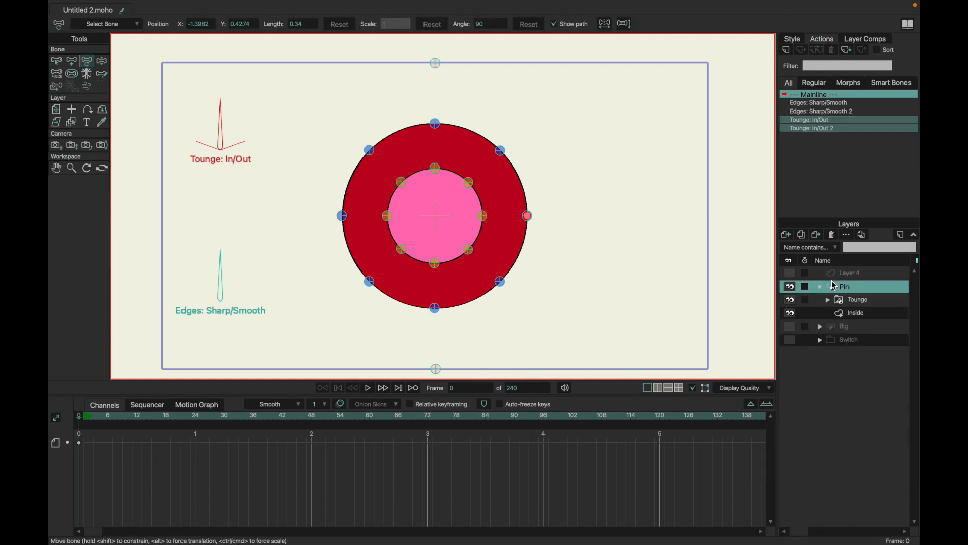
click(820, 288)
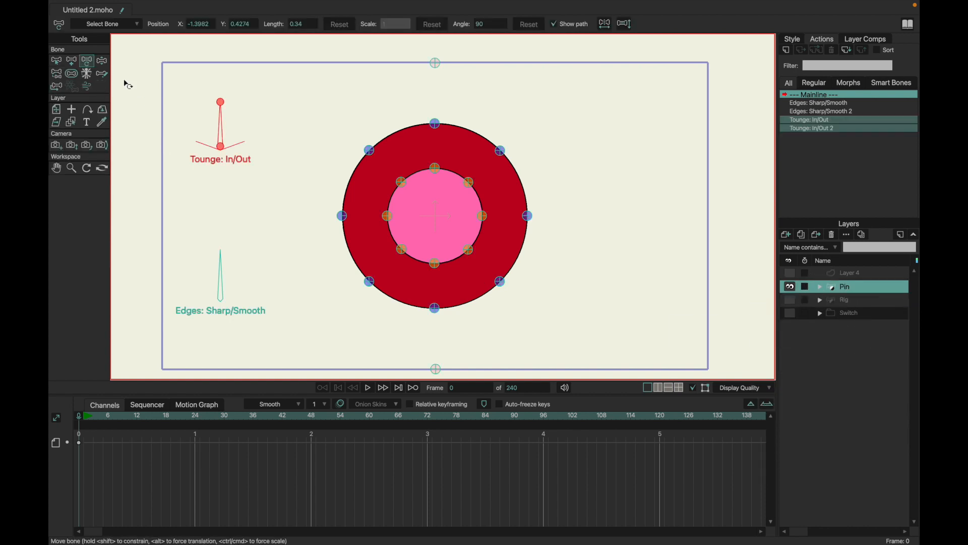
At frame 1, lower the upper lip and teeth pins and rotate the Edges and Tounge control bones to the right.
key(Right)
drag(434, 125, 435, 159)
drag(445, 60, 443, 157)
drag(221, 255, 127, 317)
drag(203, 287, 315, 336)
drag(239, 125, 307, 141)
Reshape the tongue by pulling its side pins outward and down, lowering its top pin and raising its bottom pin.
drag(389, 216, 374, 235)
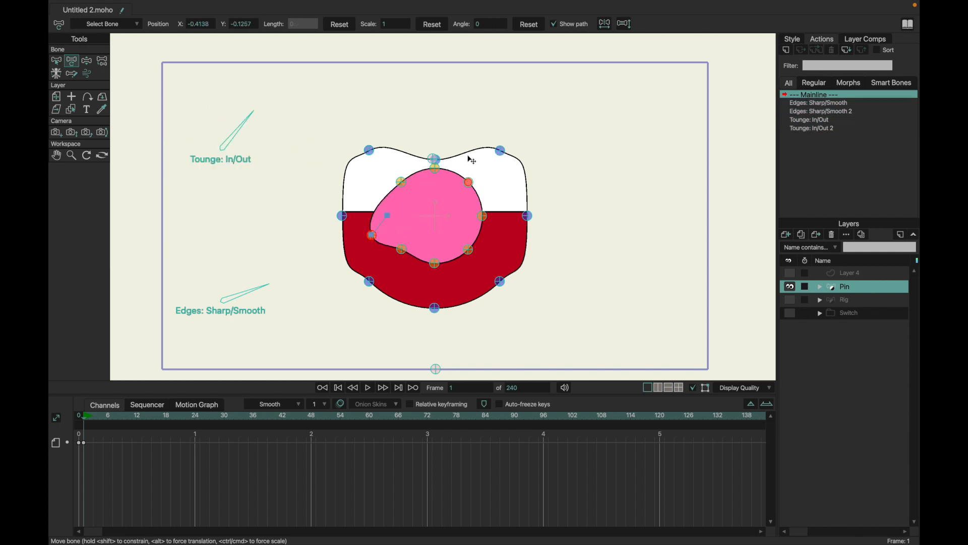
drag(434, 169, 502, 269)
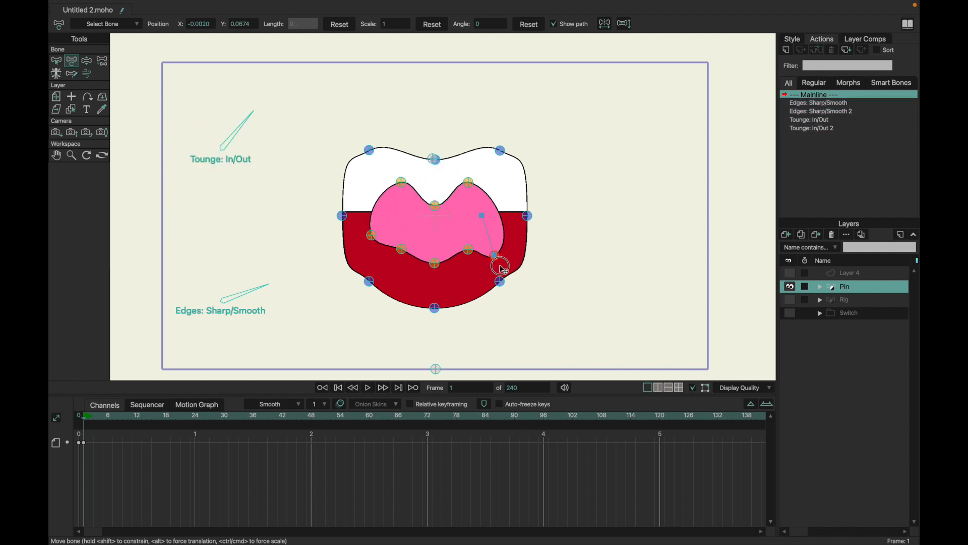
drag(435, 262, 435, 244)
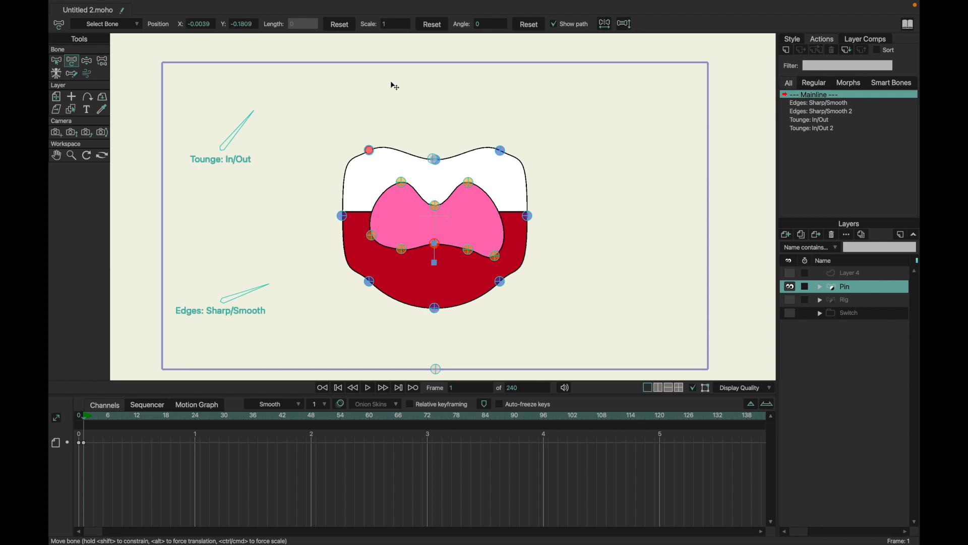
Show the Rig and Switch layers and spread the three mouths apart, with Pin right of Rig and Switch moved left to X -1.1980.
click(790, 299)
click(790, 314)
click(56, 97)
drag(352, 235, 260, 252)
click(870, 311)
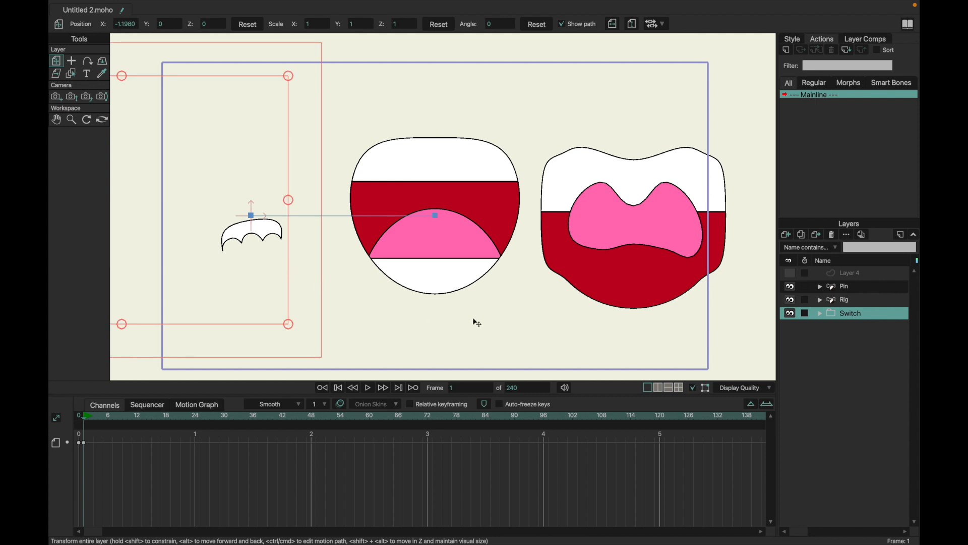
scroll(318, 298, left, 3)
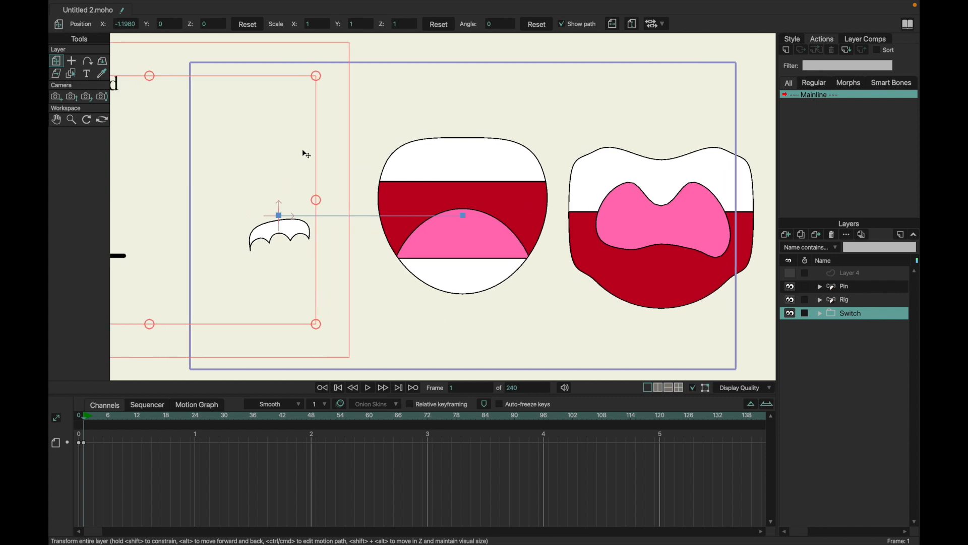